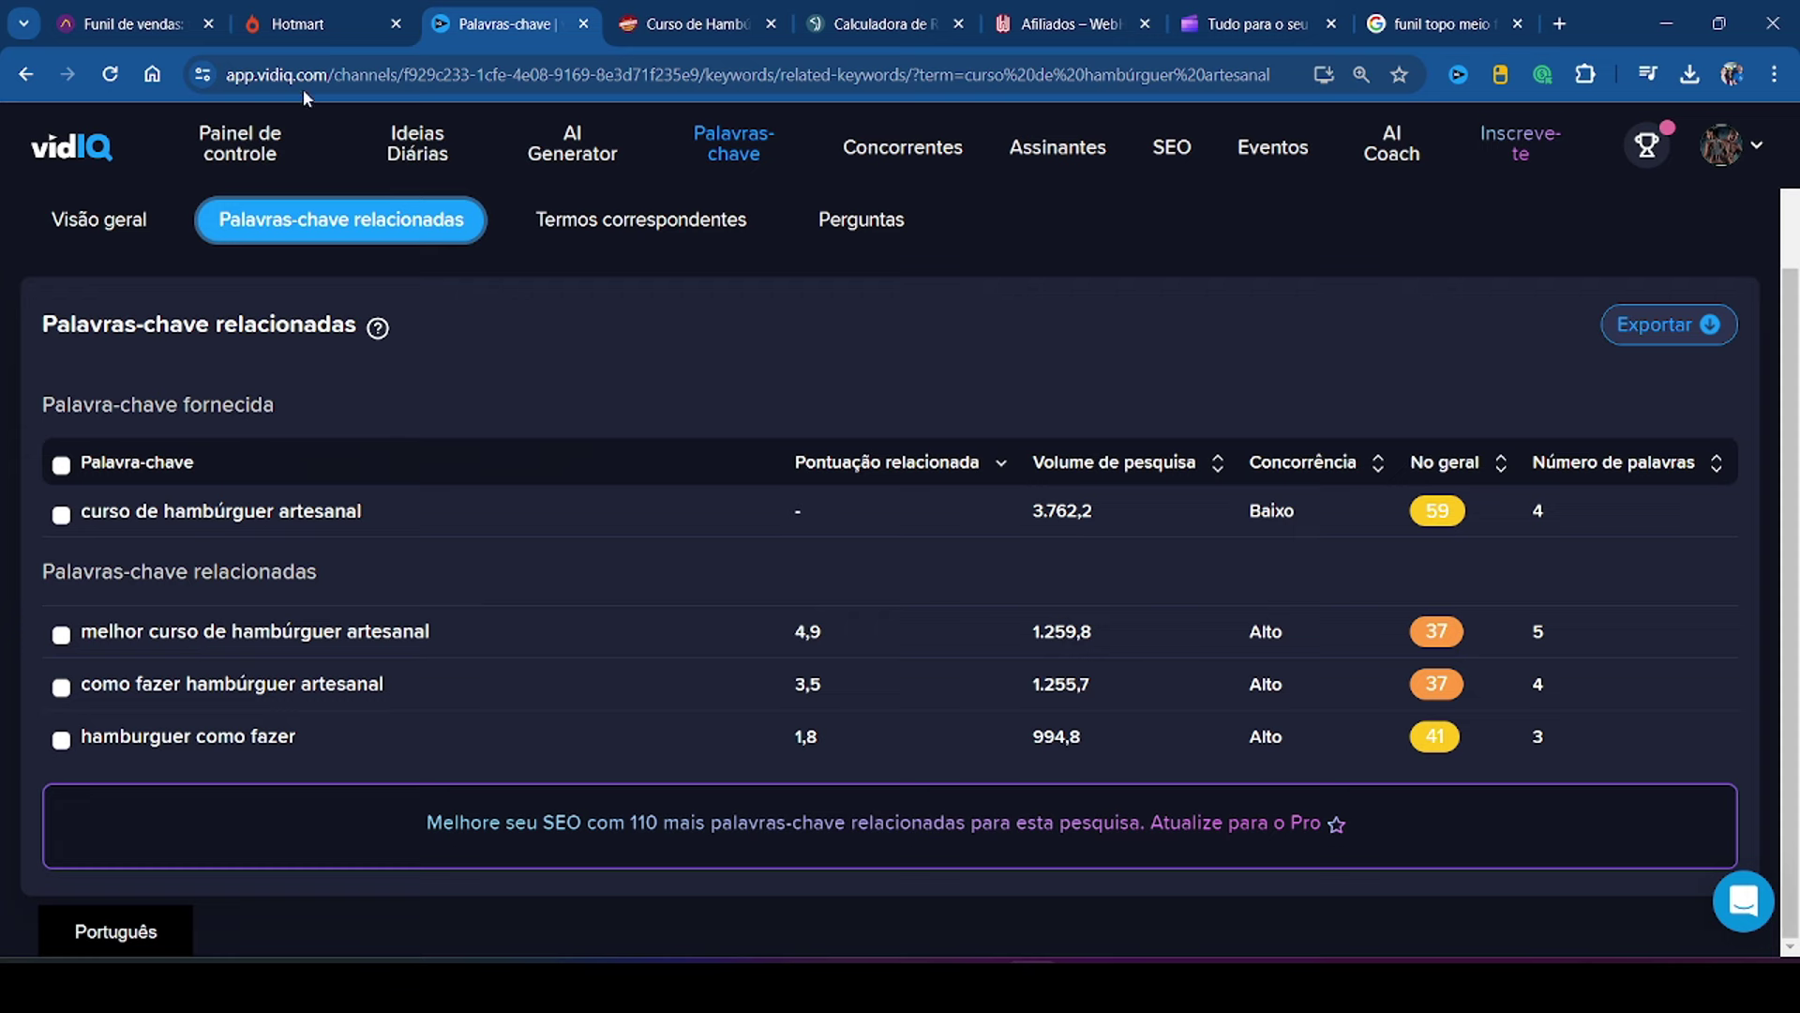
Step: Compare the Hotmart listing of Curso de Hambúrguer Artesanal with its related-keyword data in vidIQ, and return to the listing's Blueprint rating
click(314, 24)
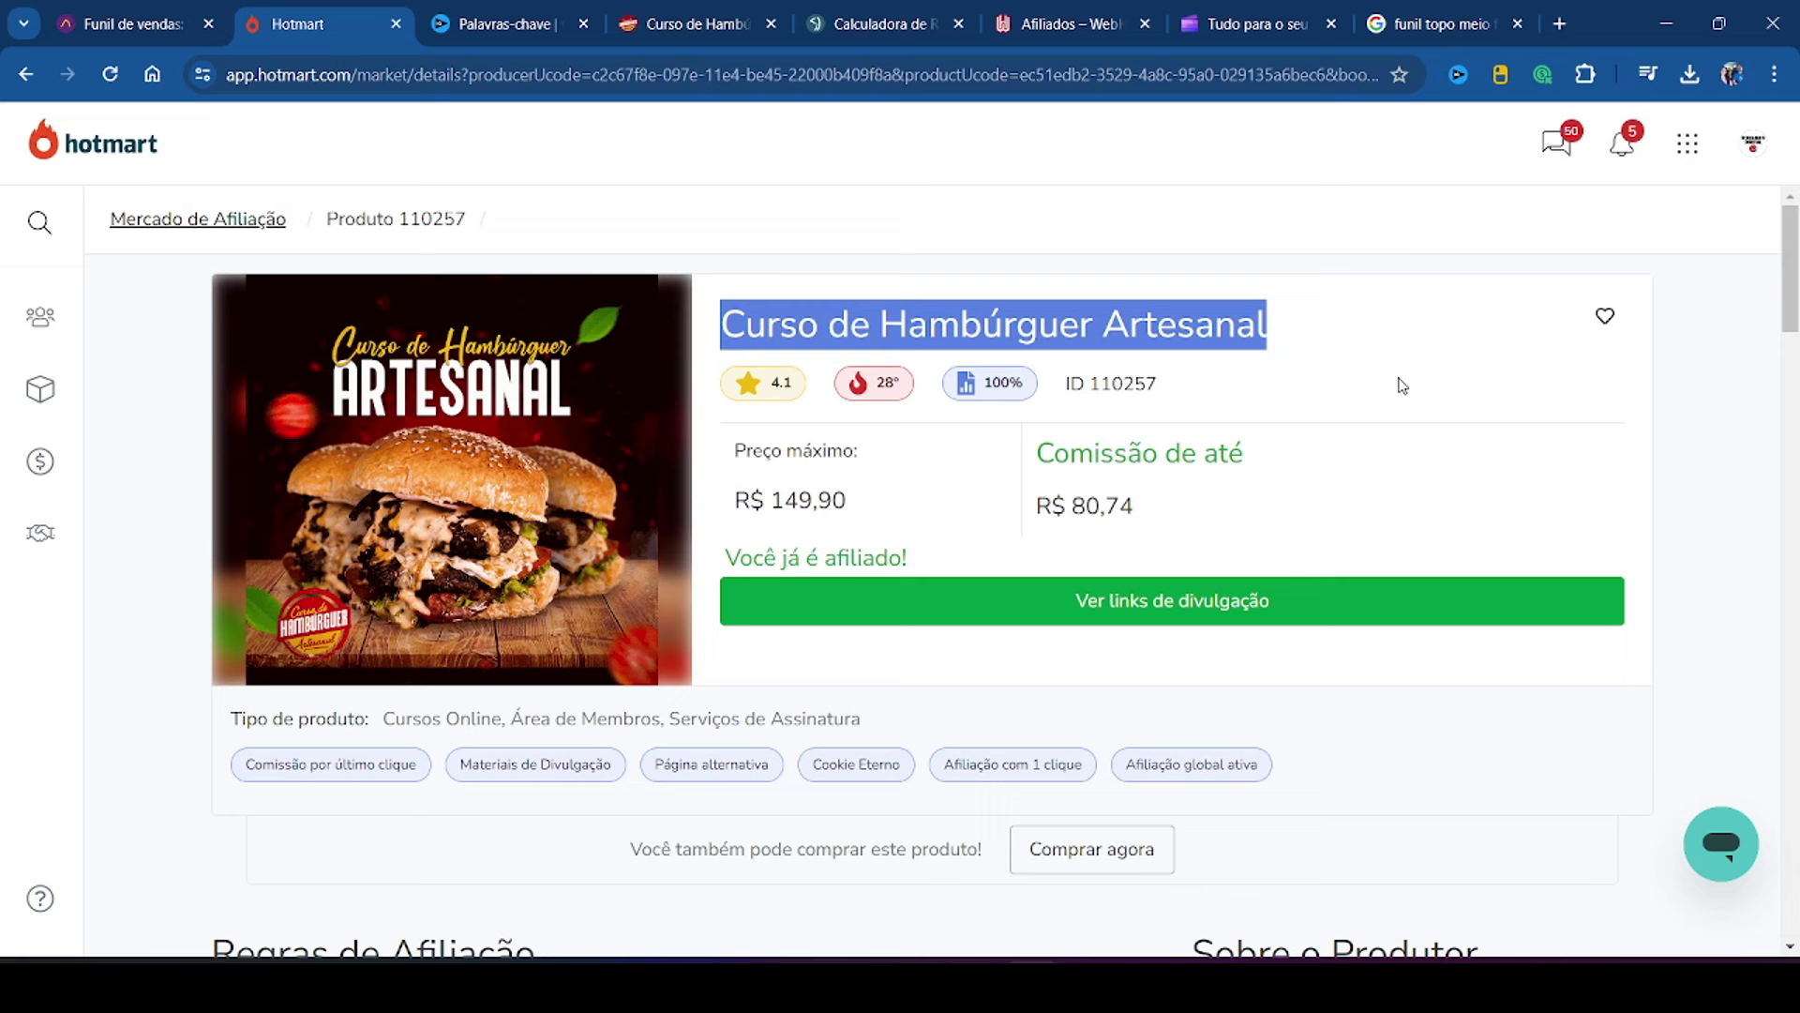
click(497, 24)
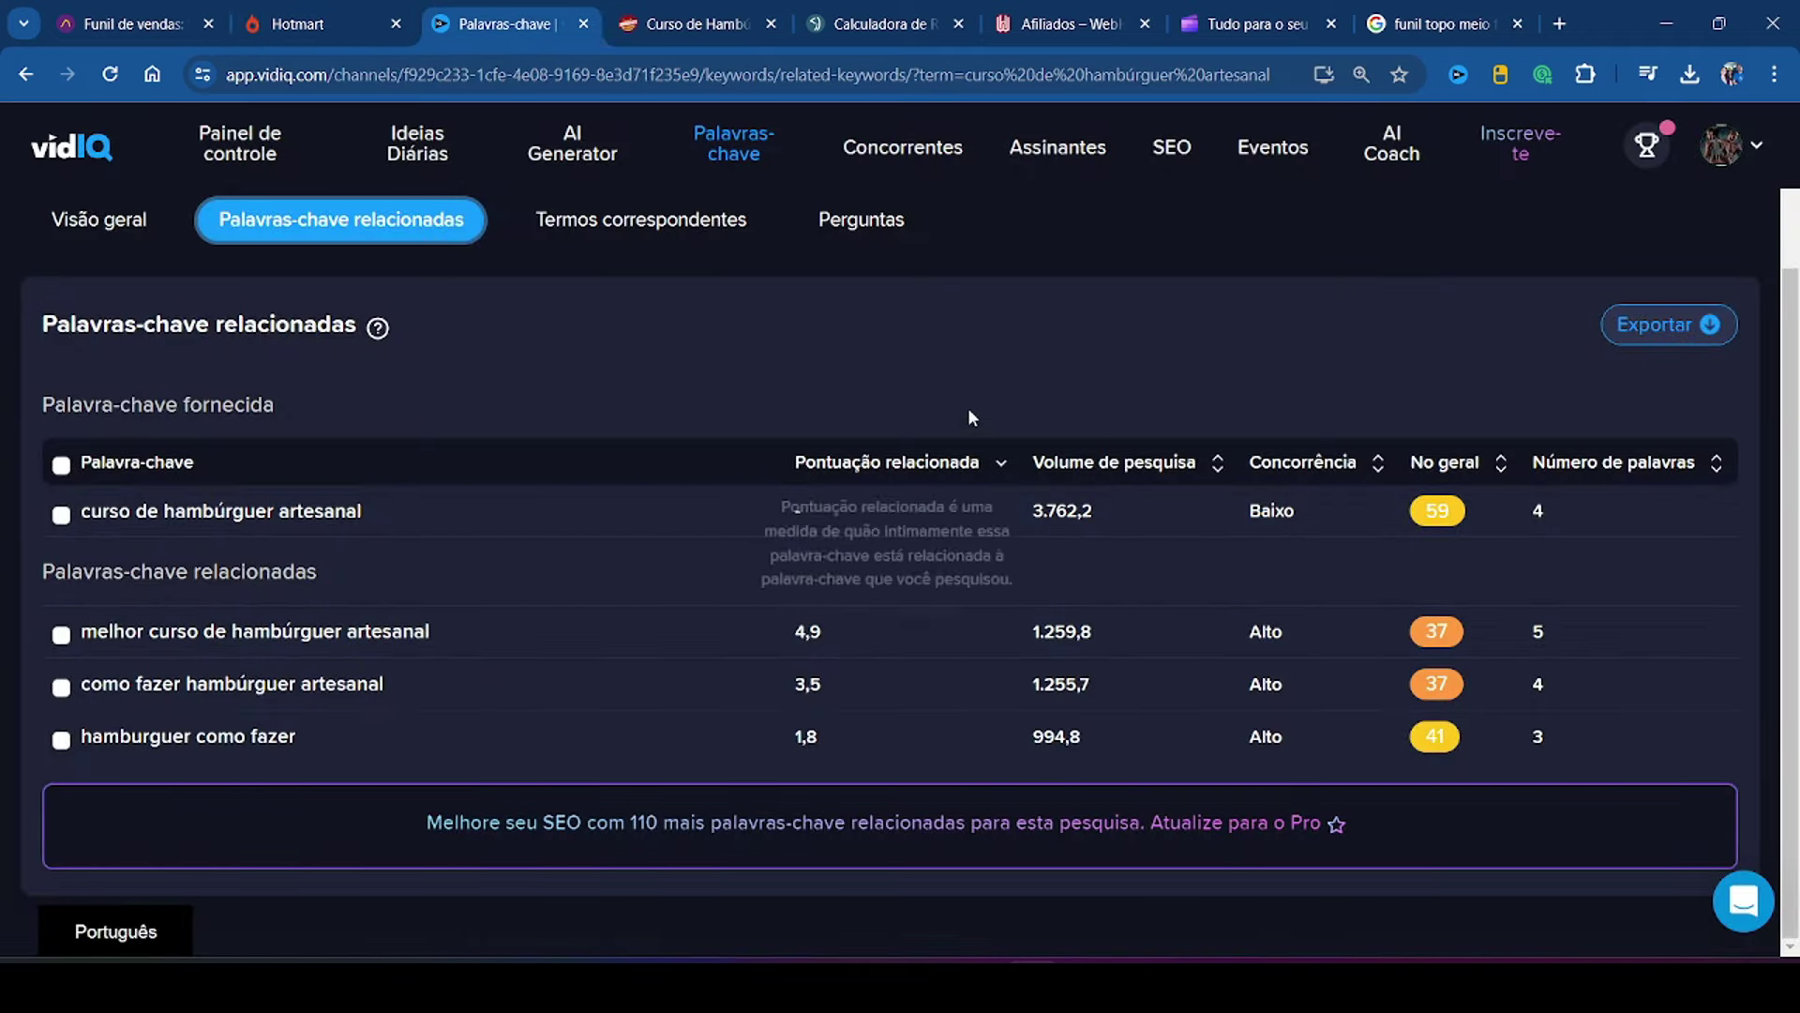
click(413, 36)
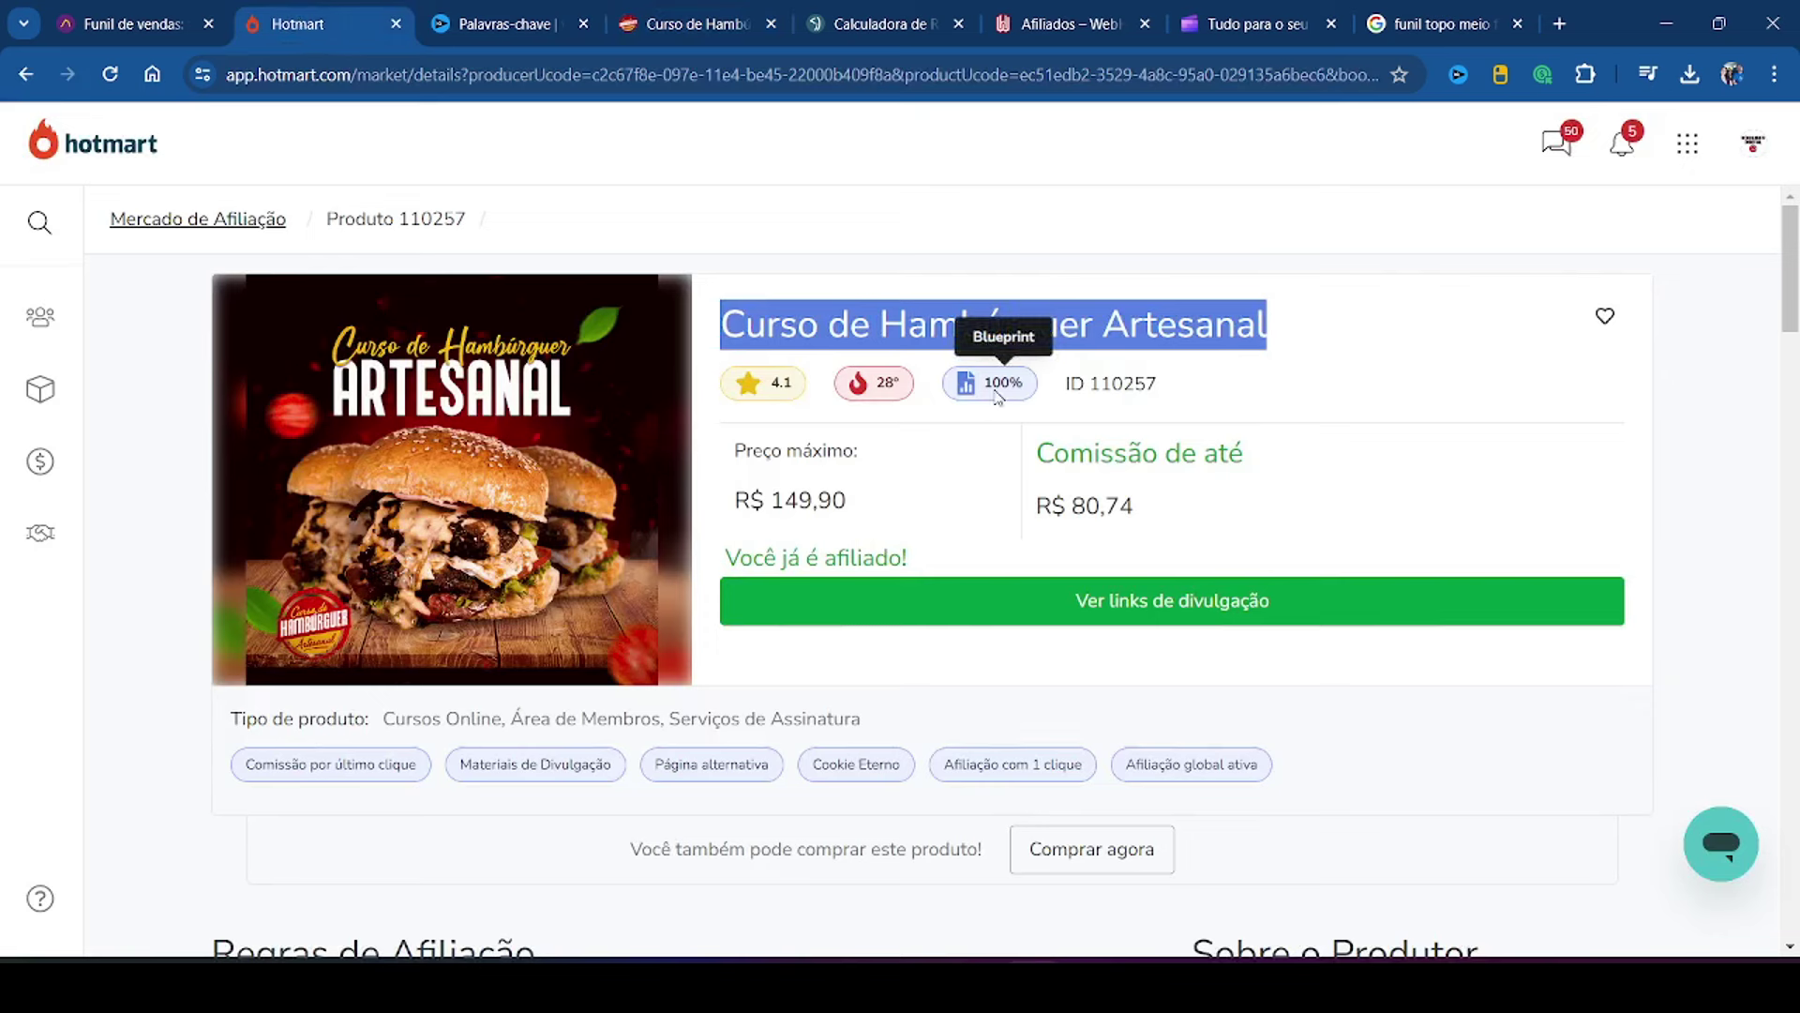
Step: Review the course's sales page from the headline video through the advantages and lesson modules to the purchase call-to-action
click(693, 24)
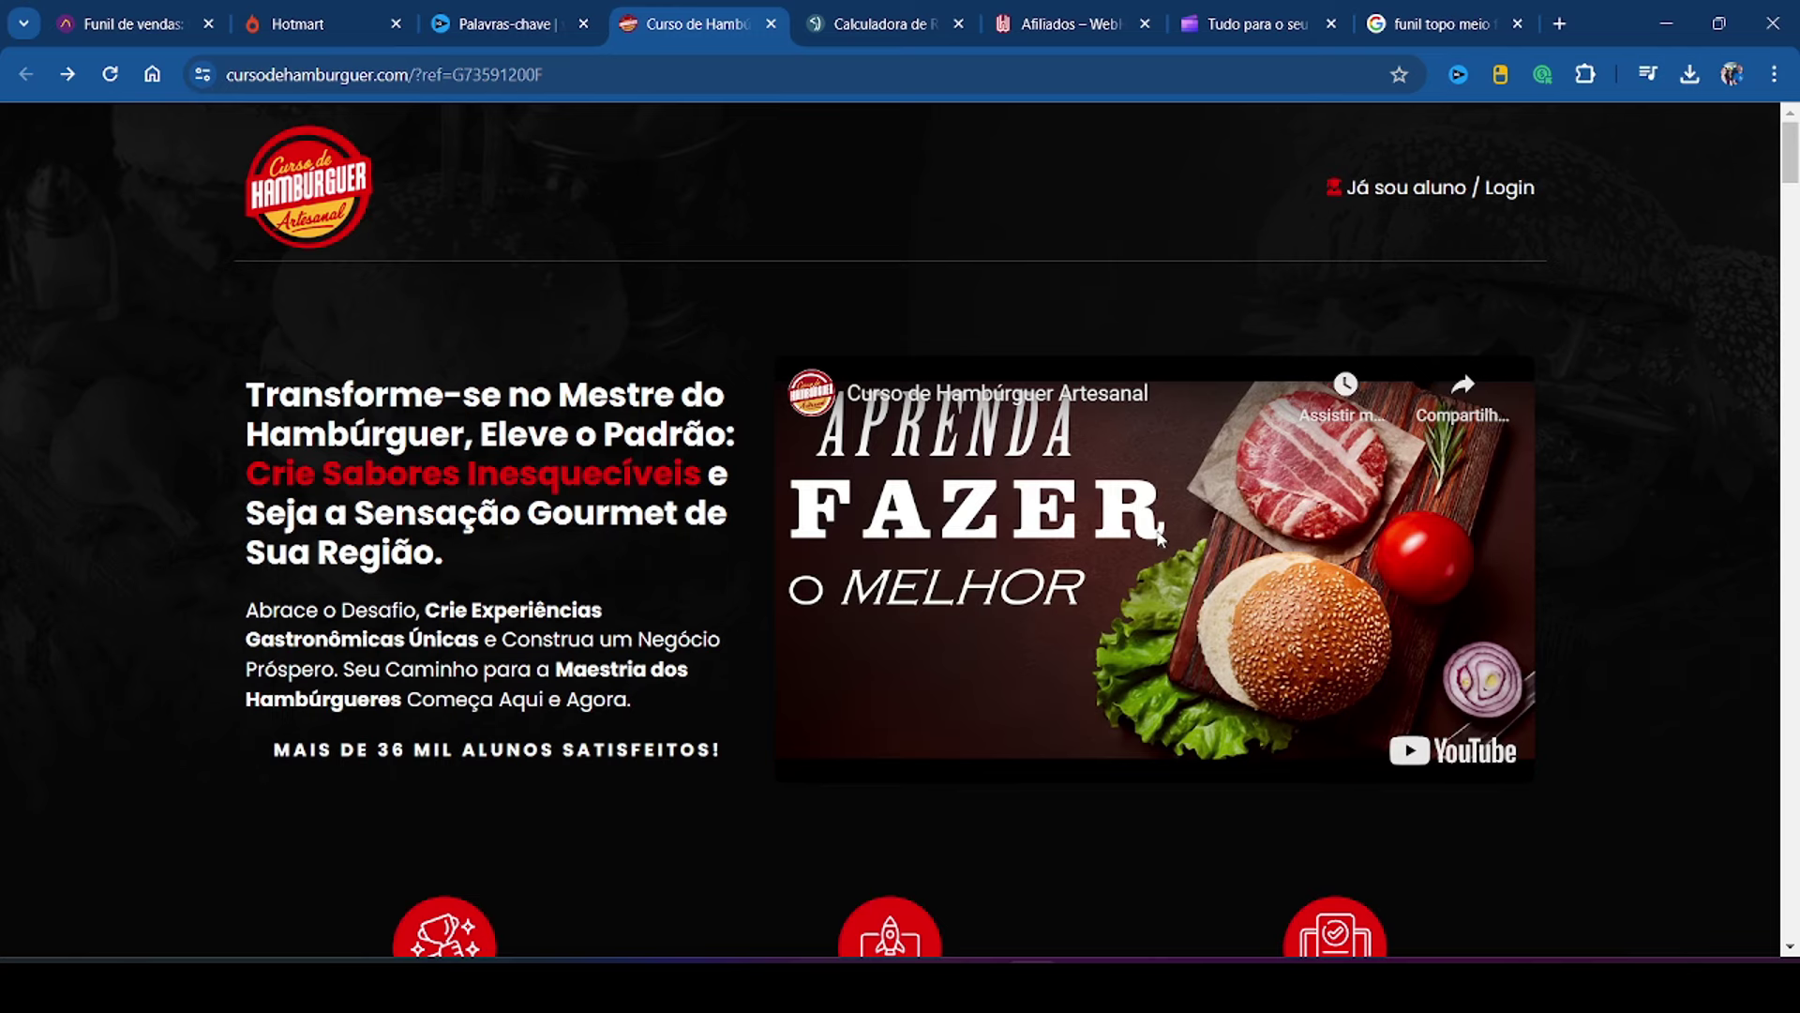
scroll(467, 422, down, 6)
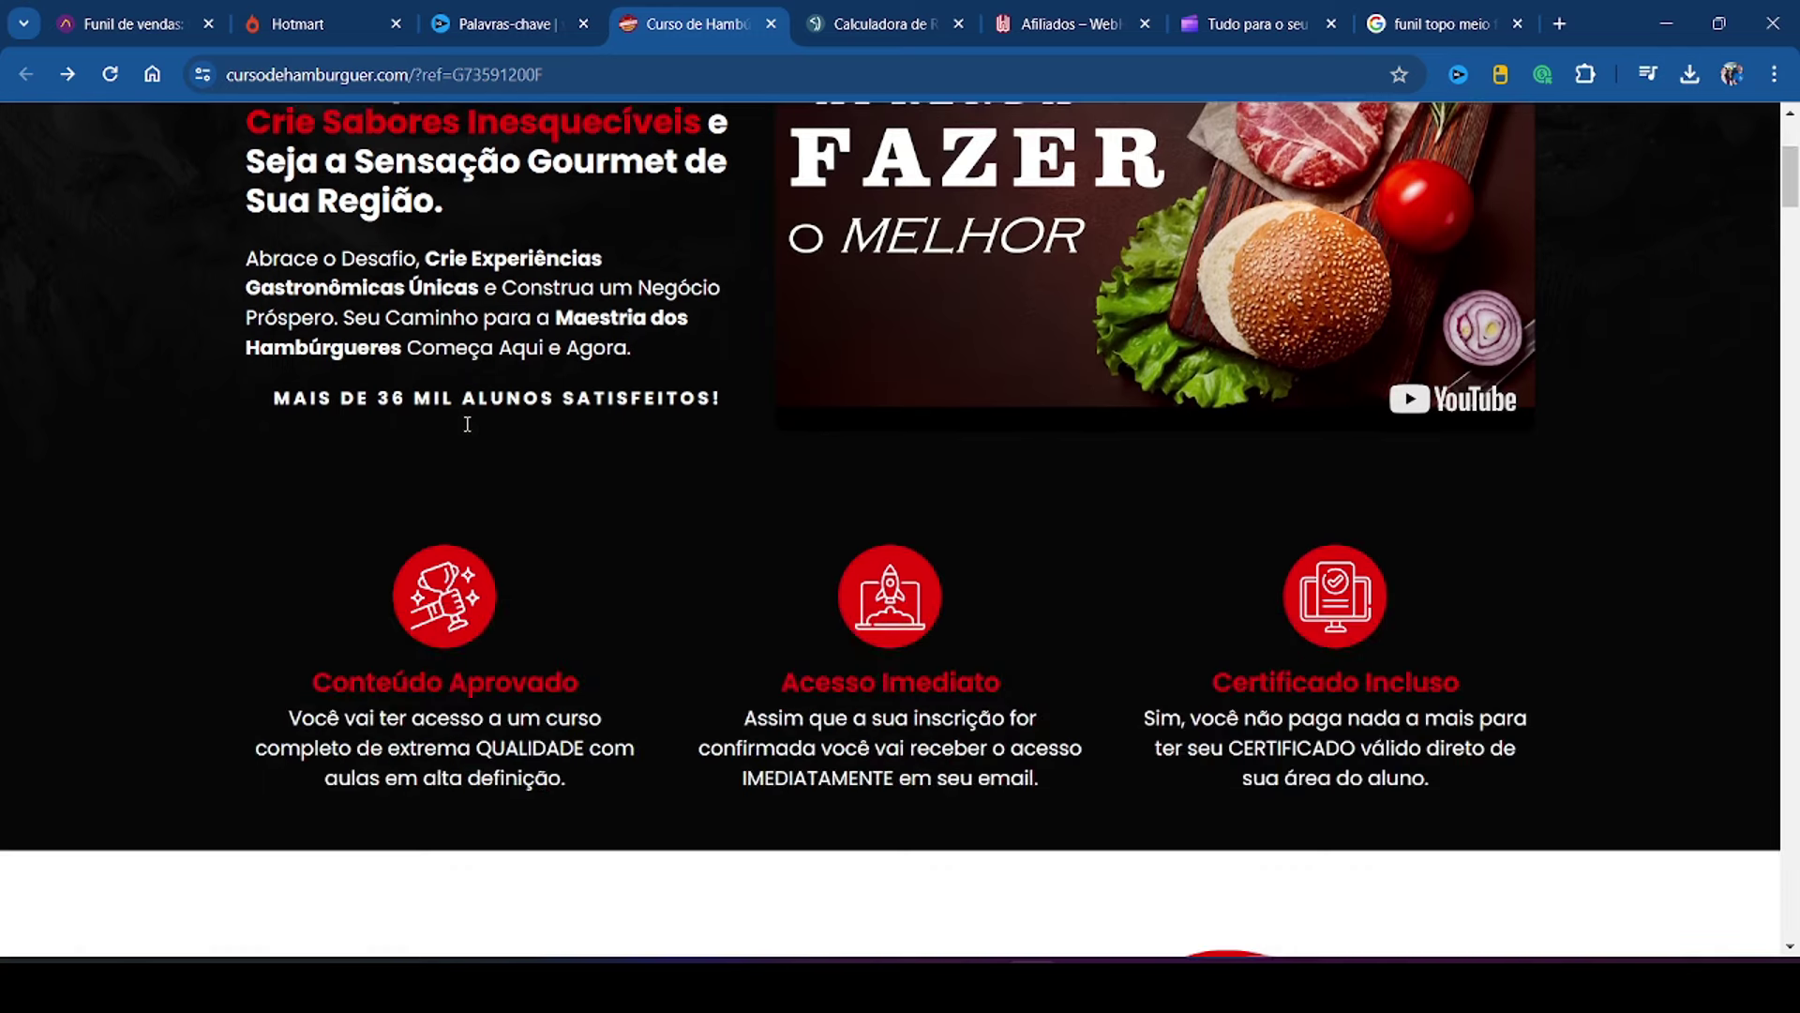
scroll(467, 424, down, 1)
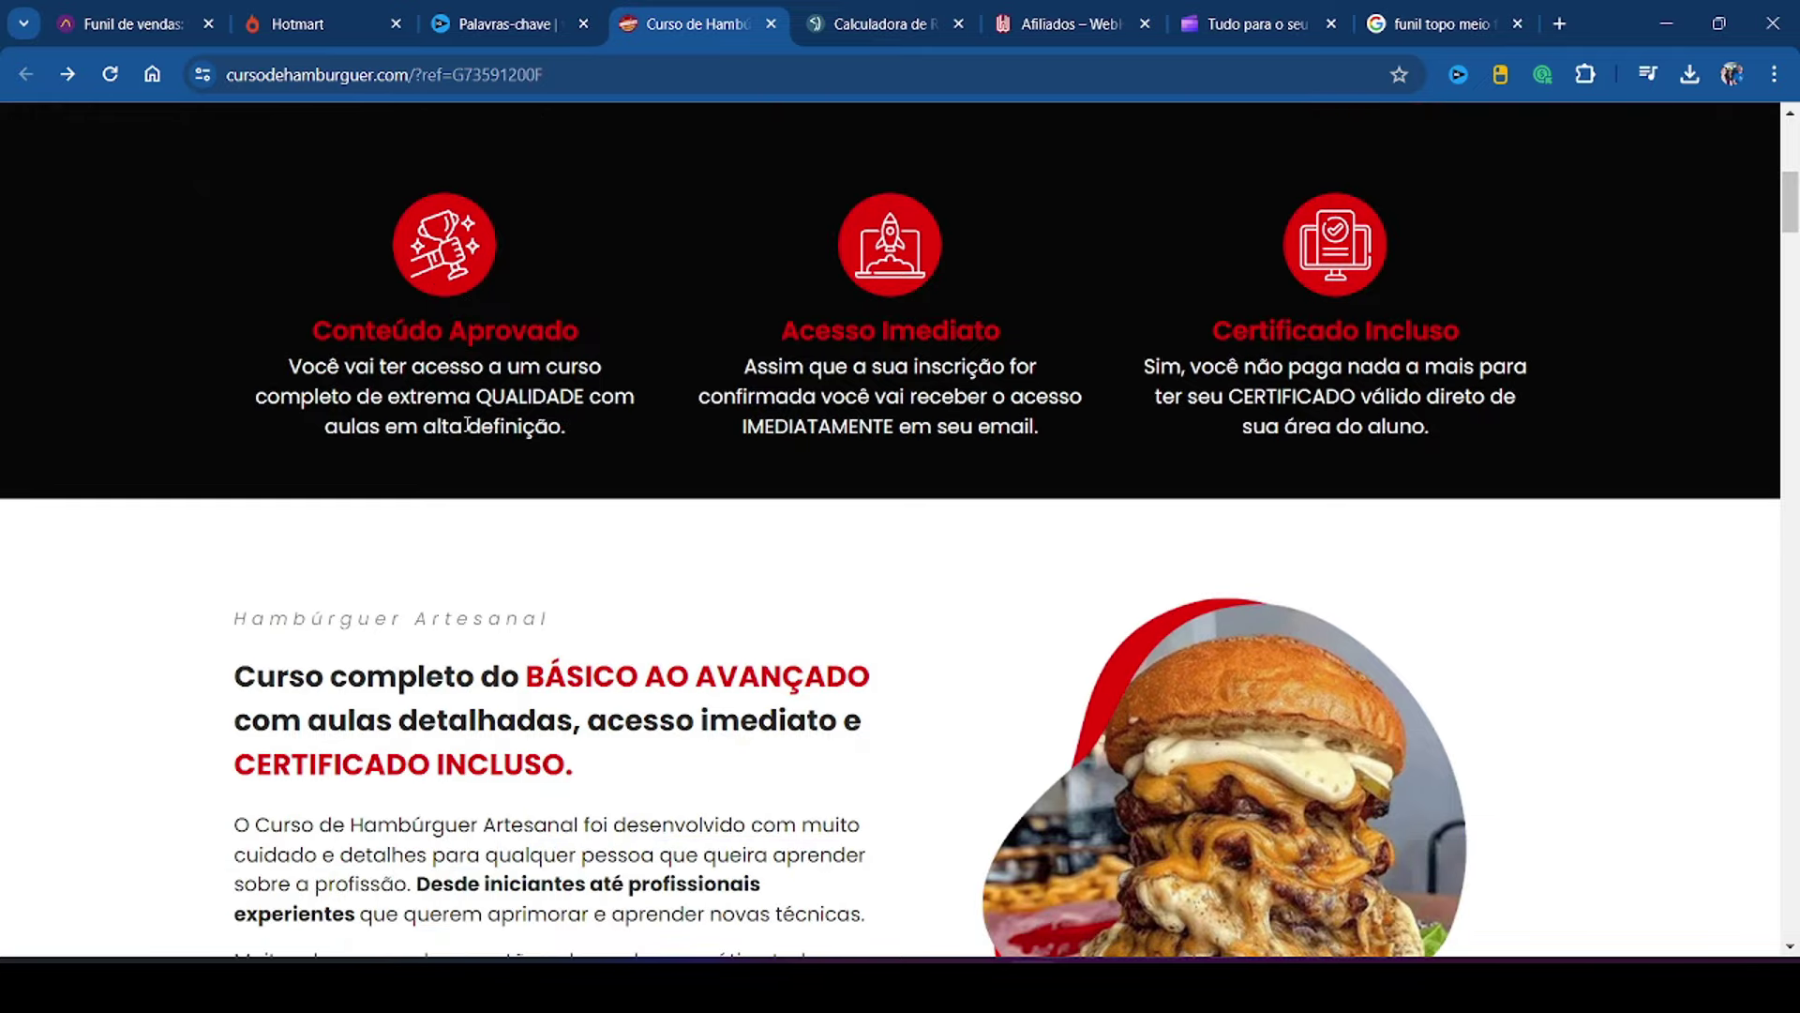
scroll(464, 493, down, 12)
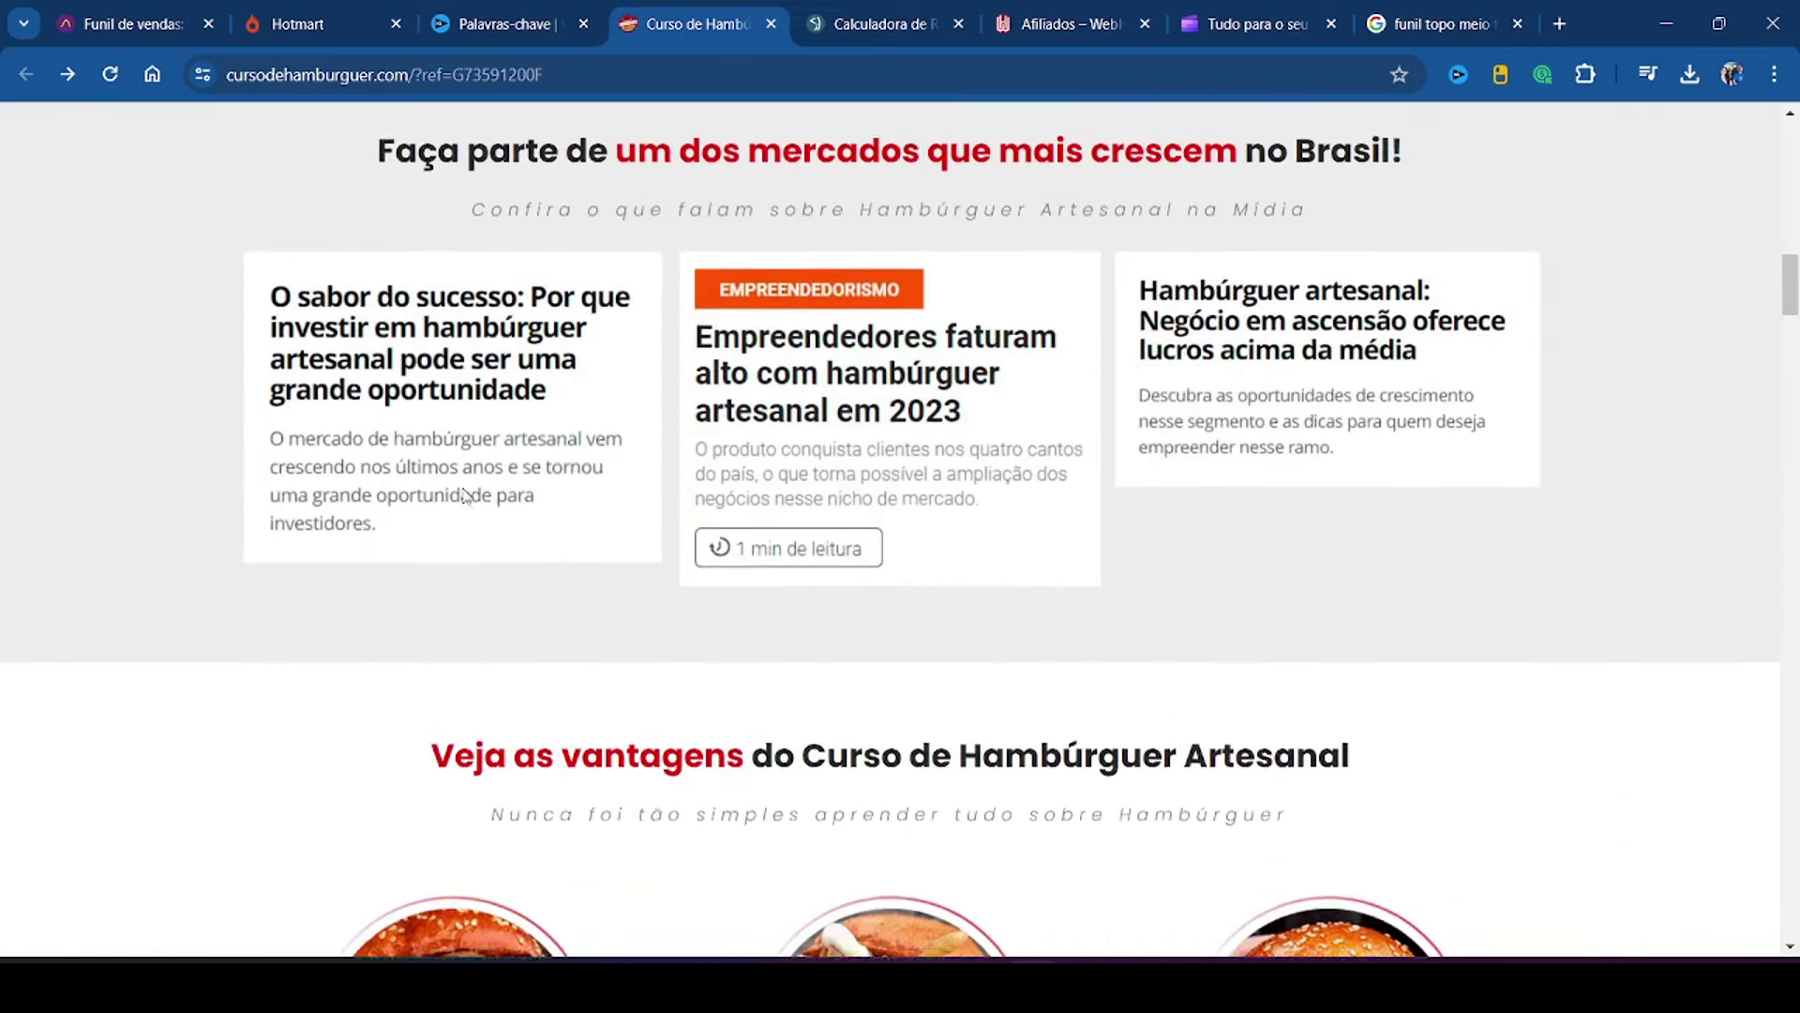
scroll(465, 495, down, 7)
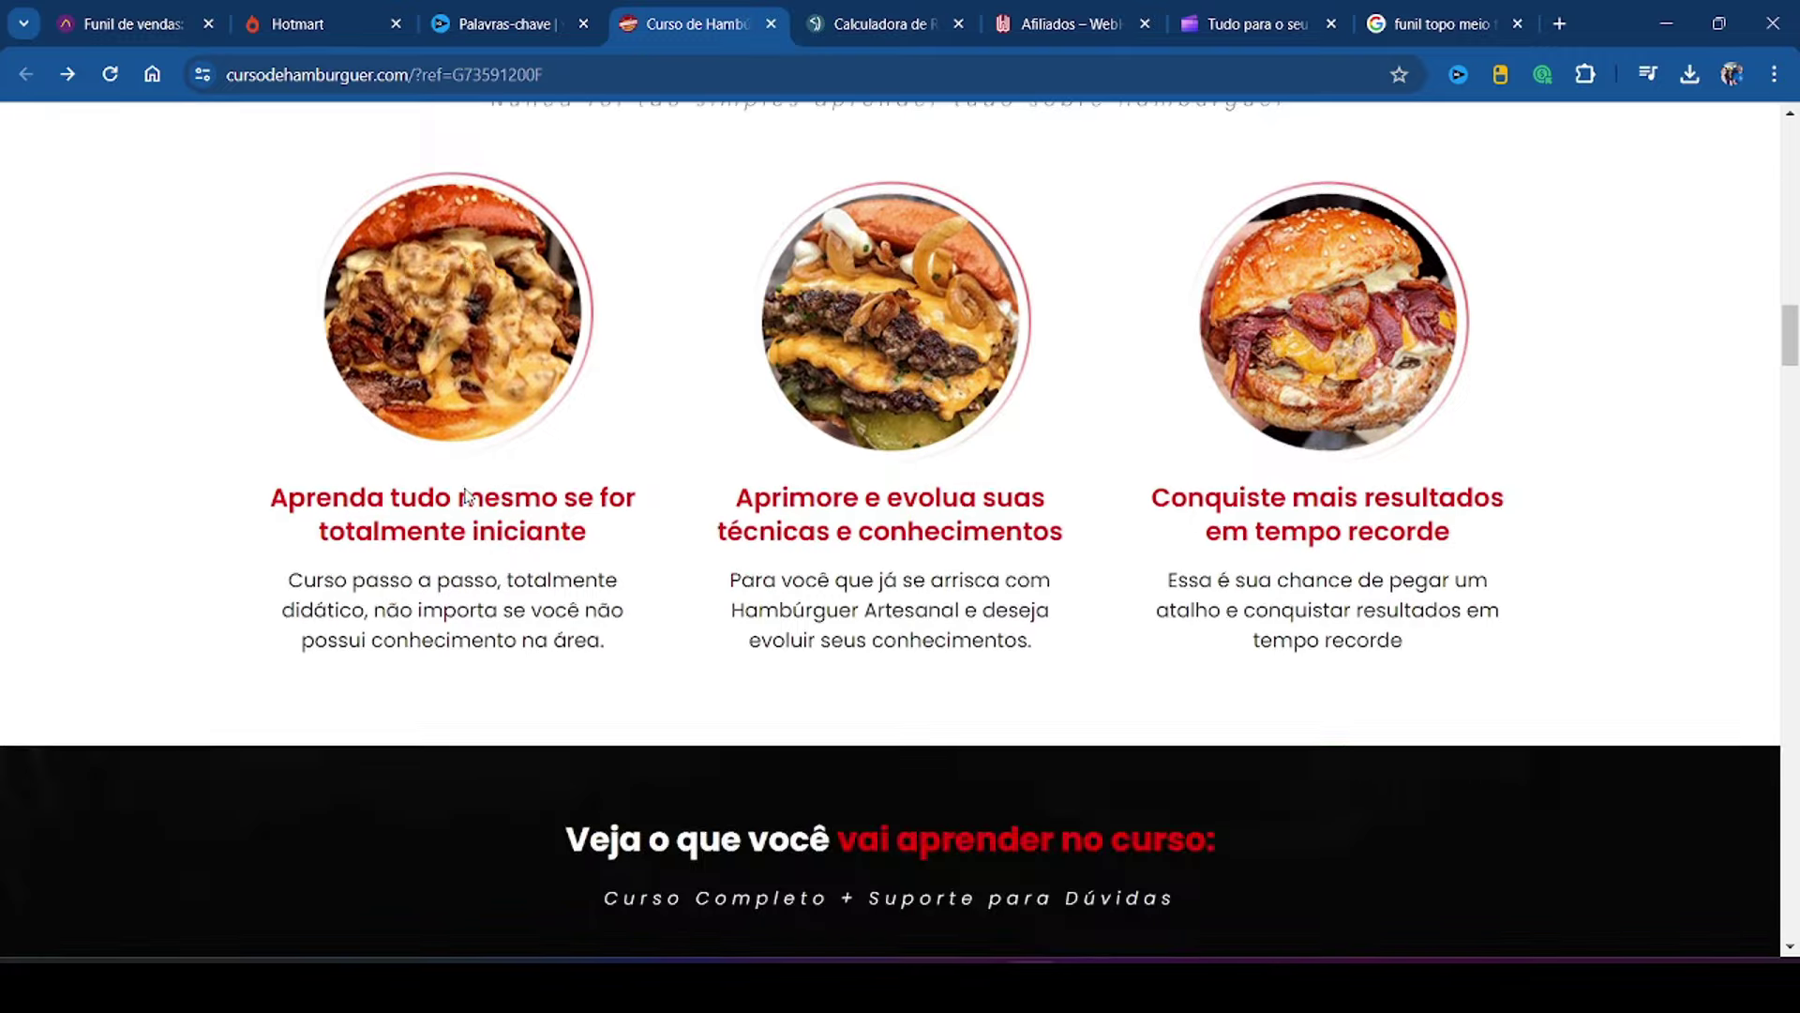
scroll(467, 497, down, 12)
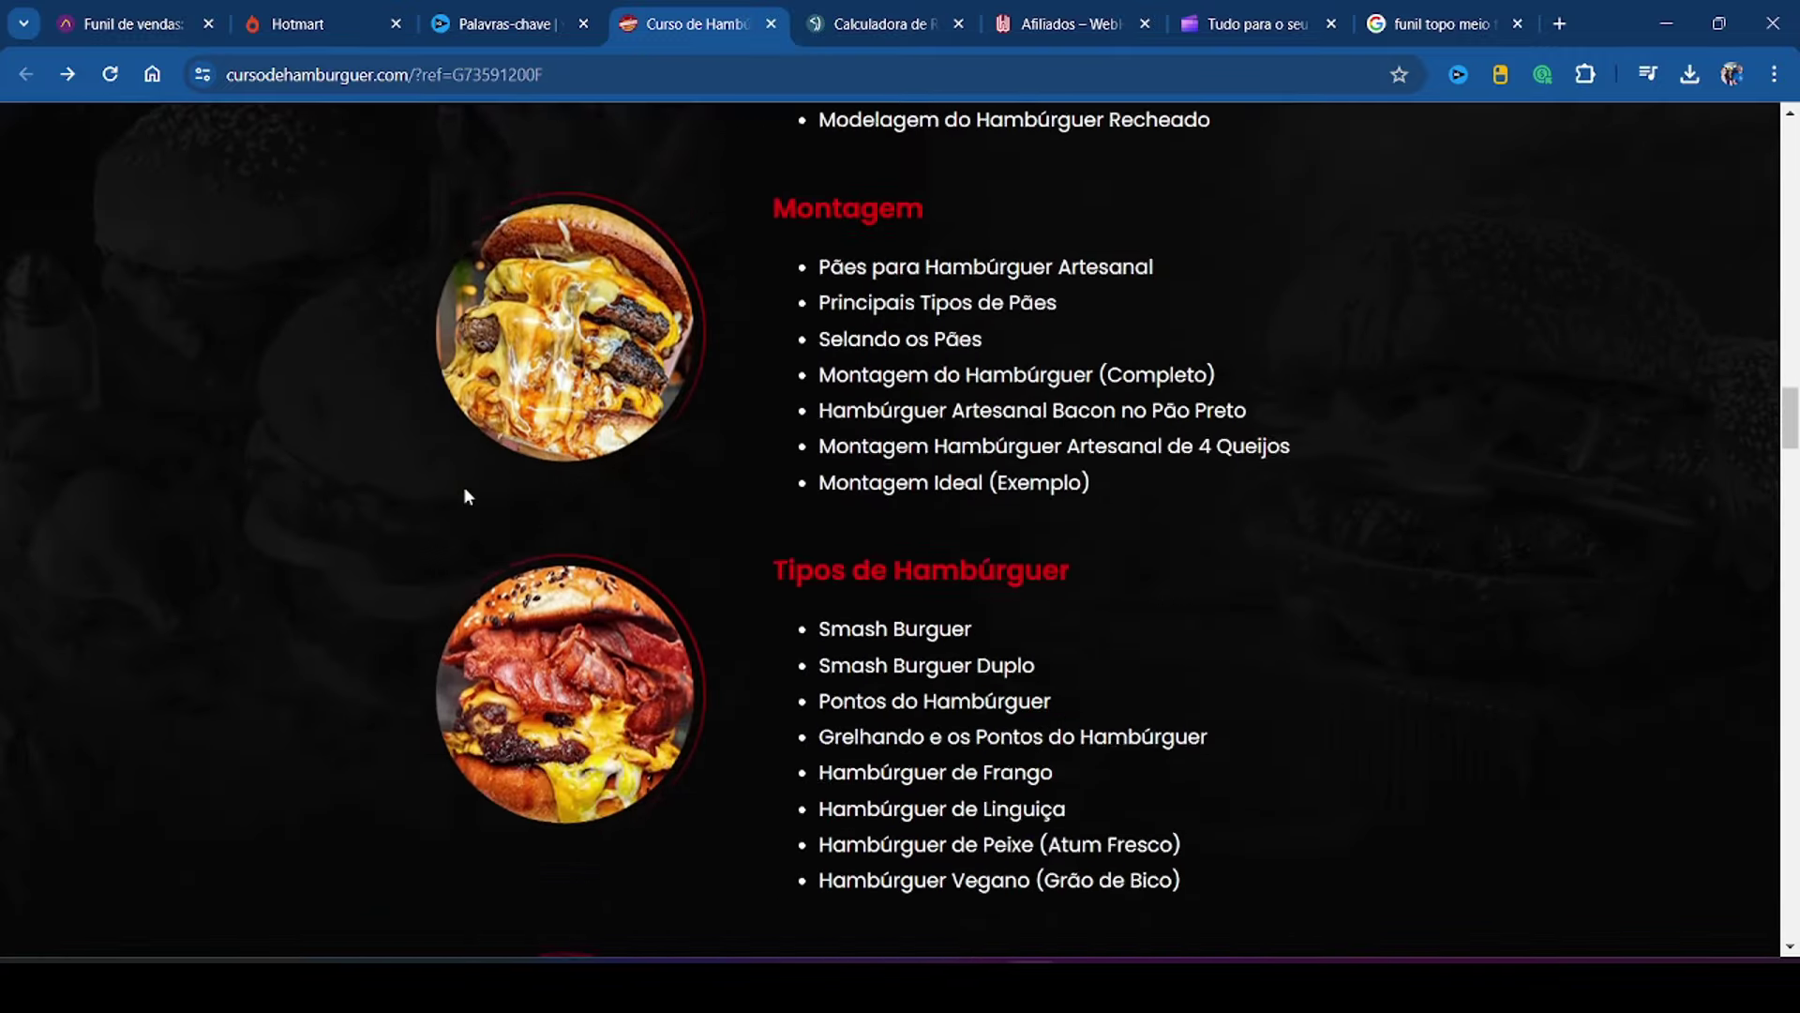
scroll(465, 490, down, 9)
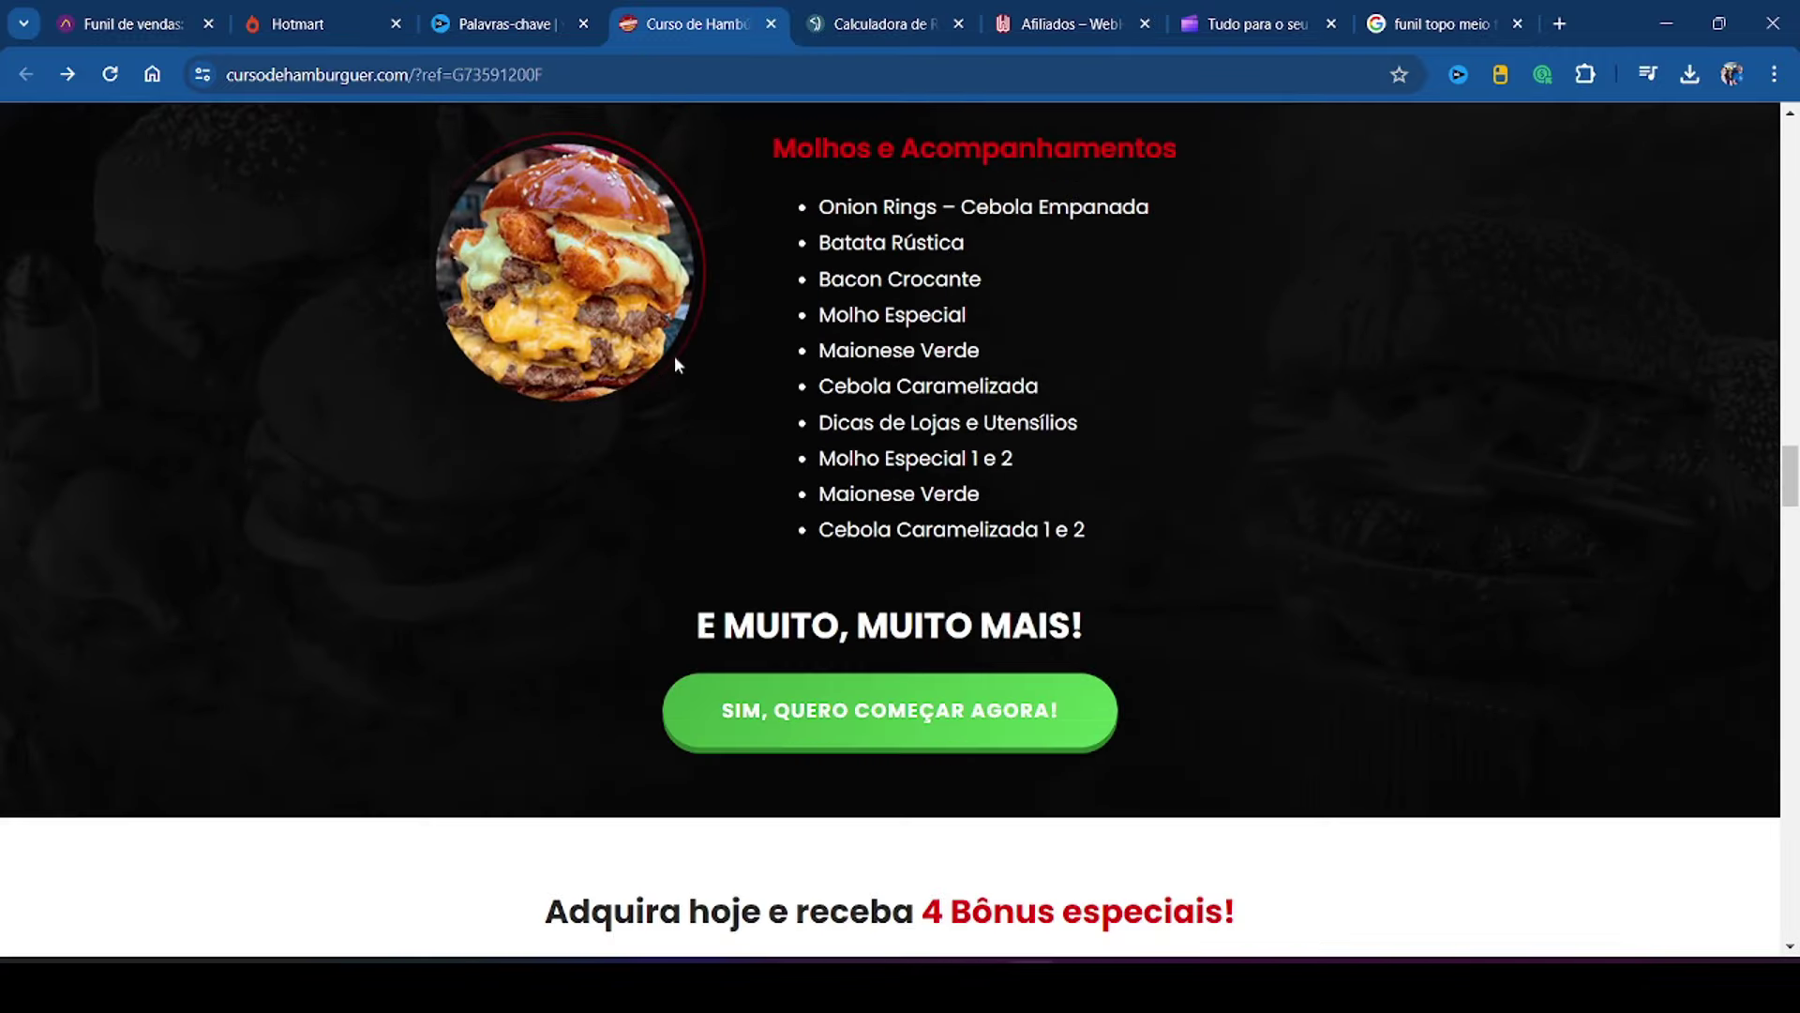
Step: Open the course's checkout from its sales page and highlight the cash price in the order header
click(330, 28)
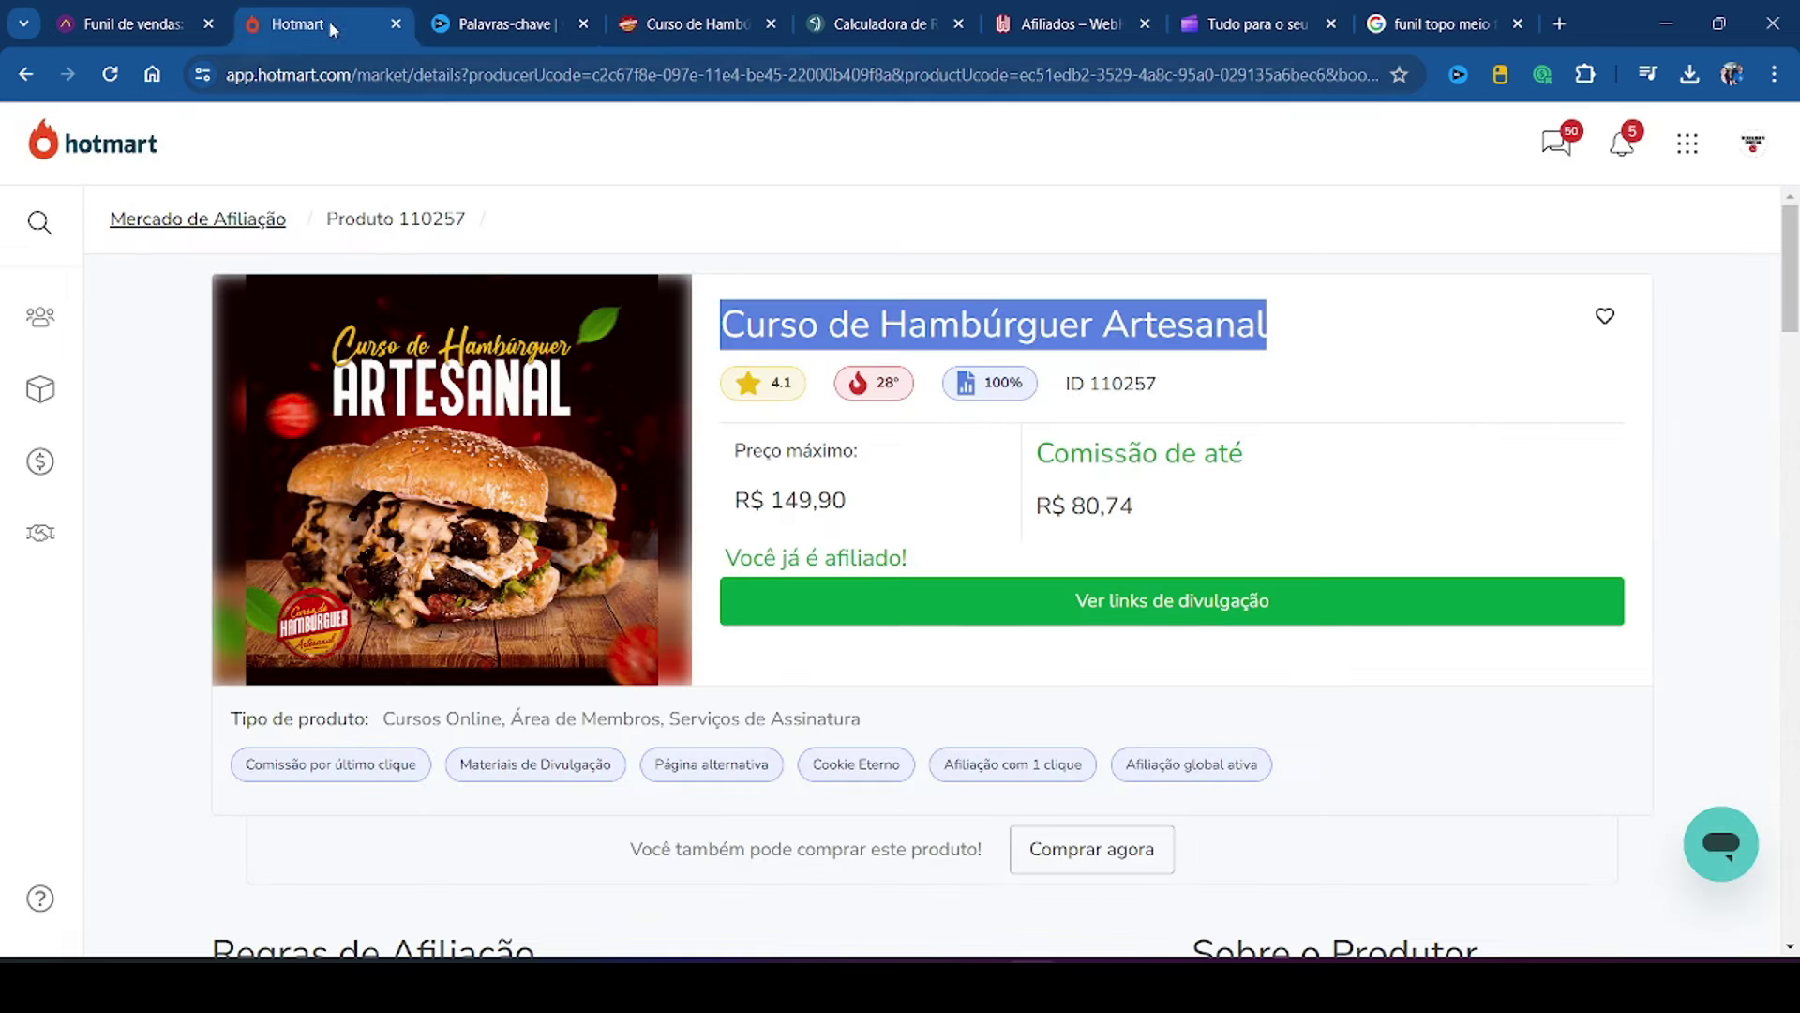
click(690, 26)
click(918, 661)
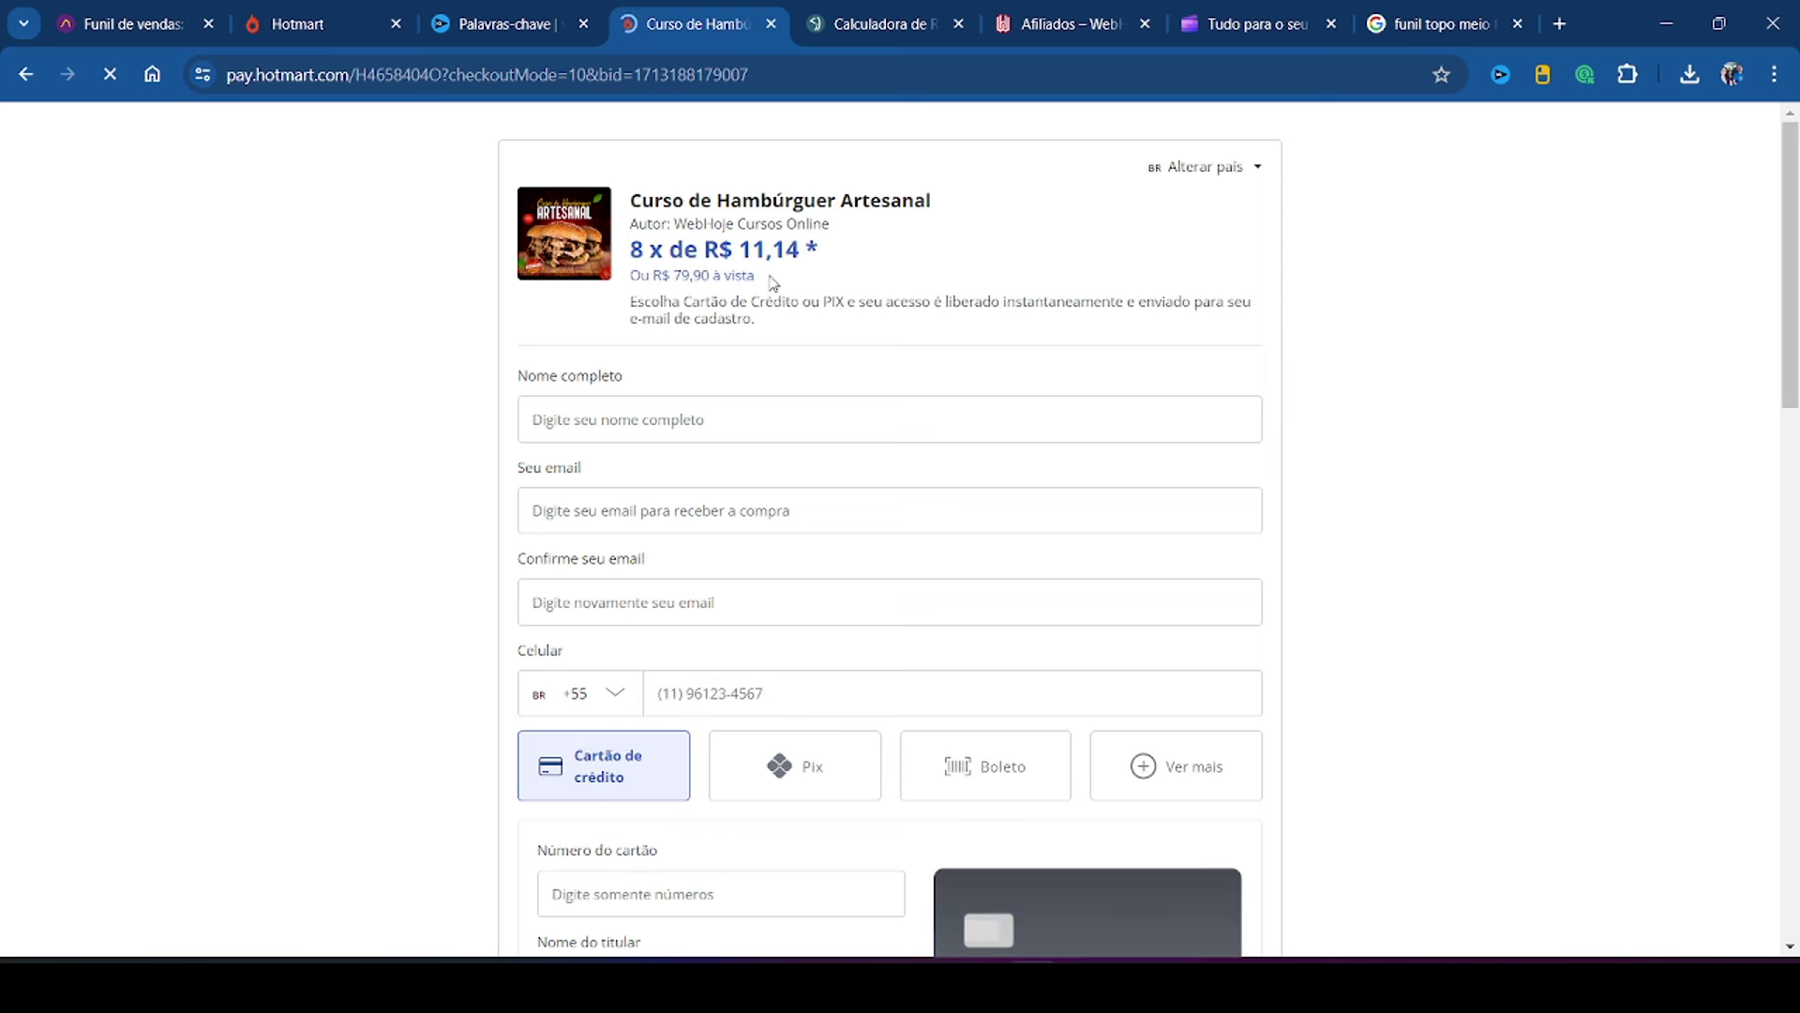
triple_click(738, 277)
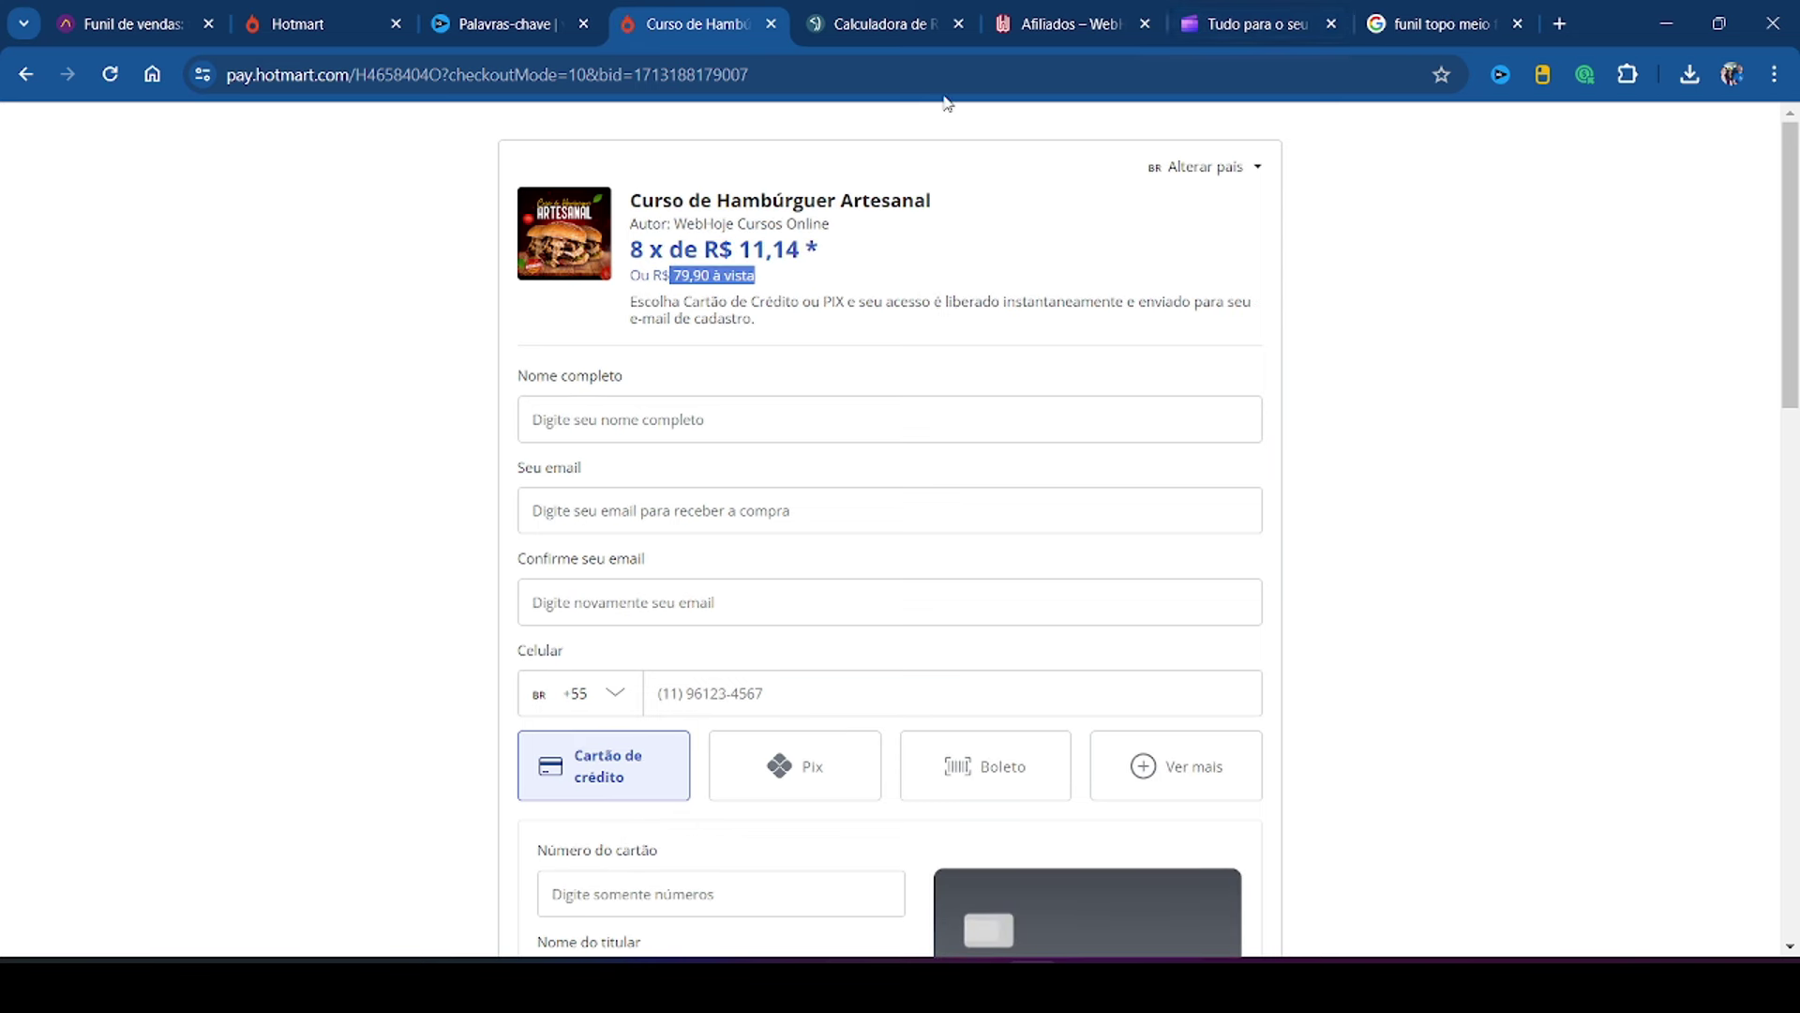
Step: Enter the Hotmart maximum price, 149, and commission, 80, as the first pair in the 4Devs rule-of-three calculator
click(878, 28)
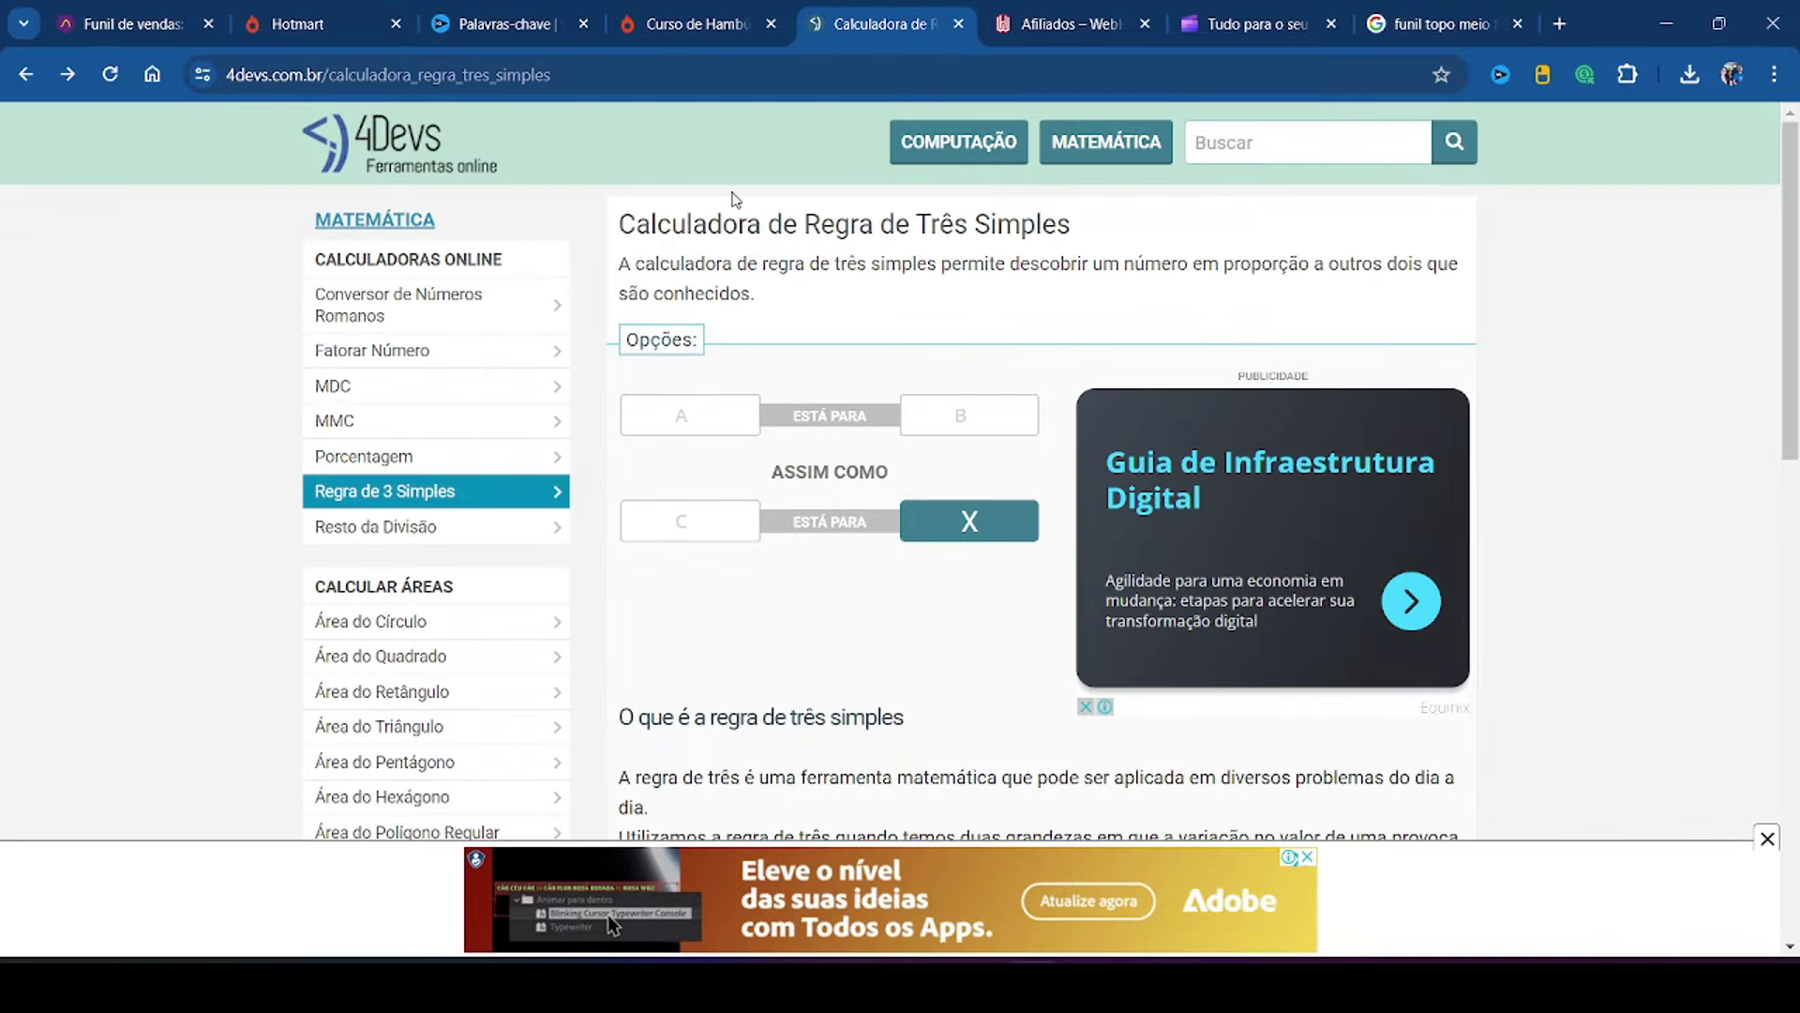
click(269, 27)
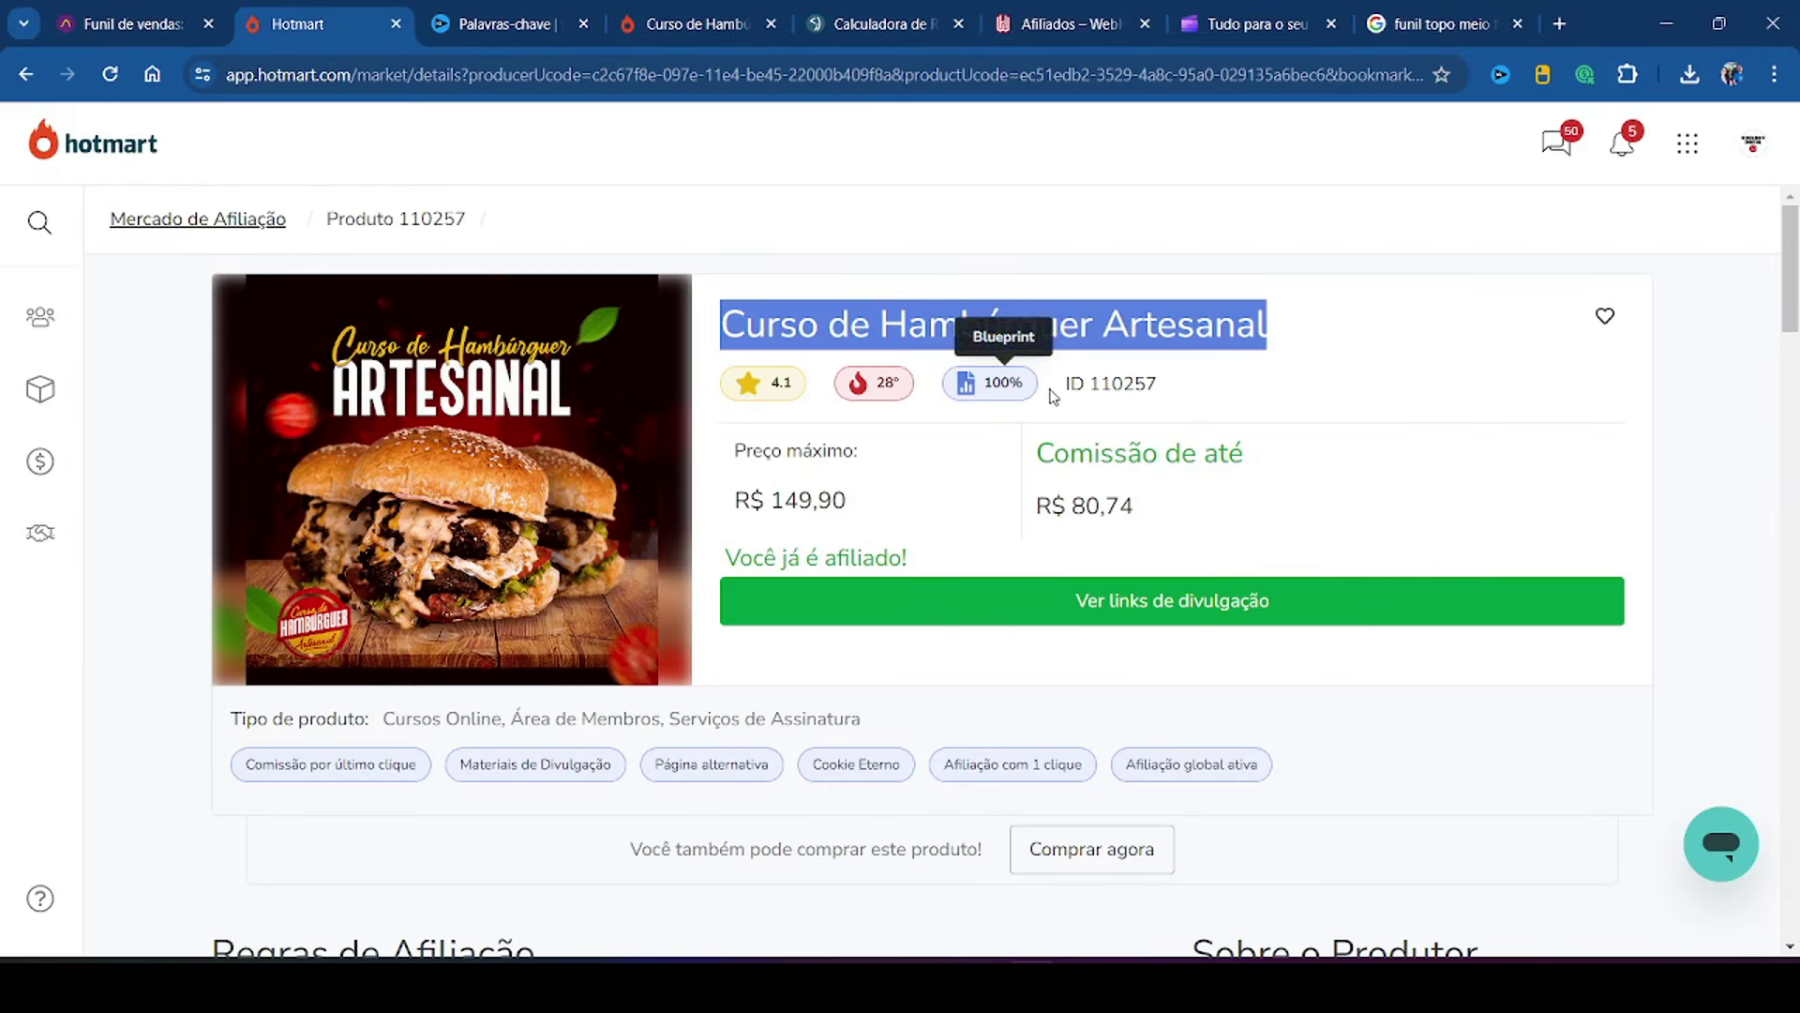
click(882, 26)
click(697, 414)
text(149)
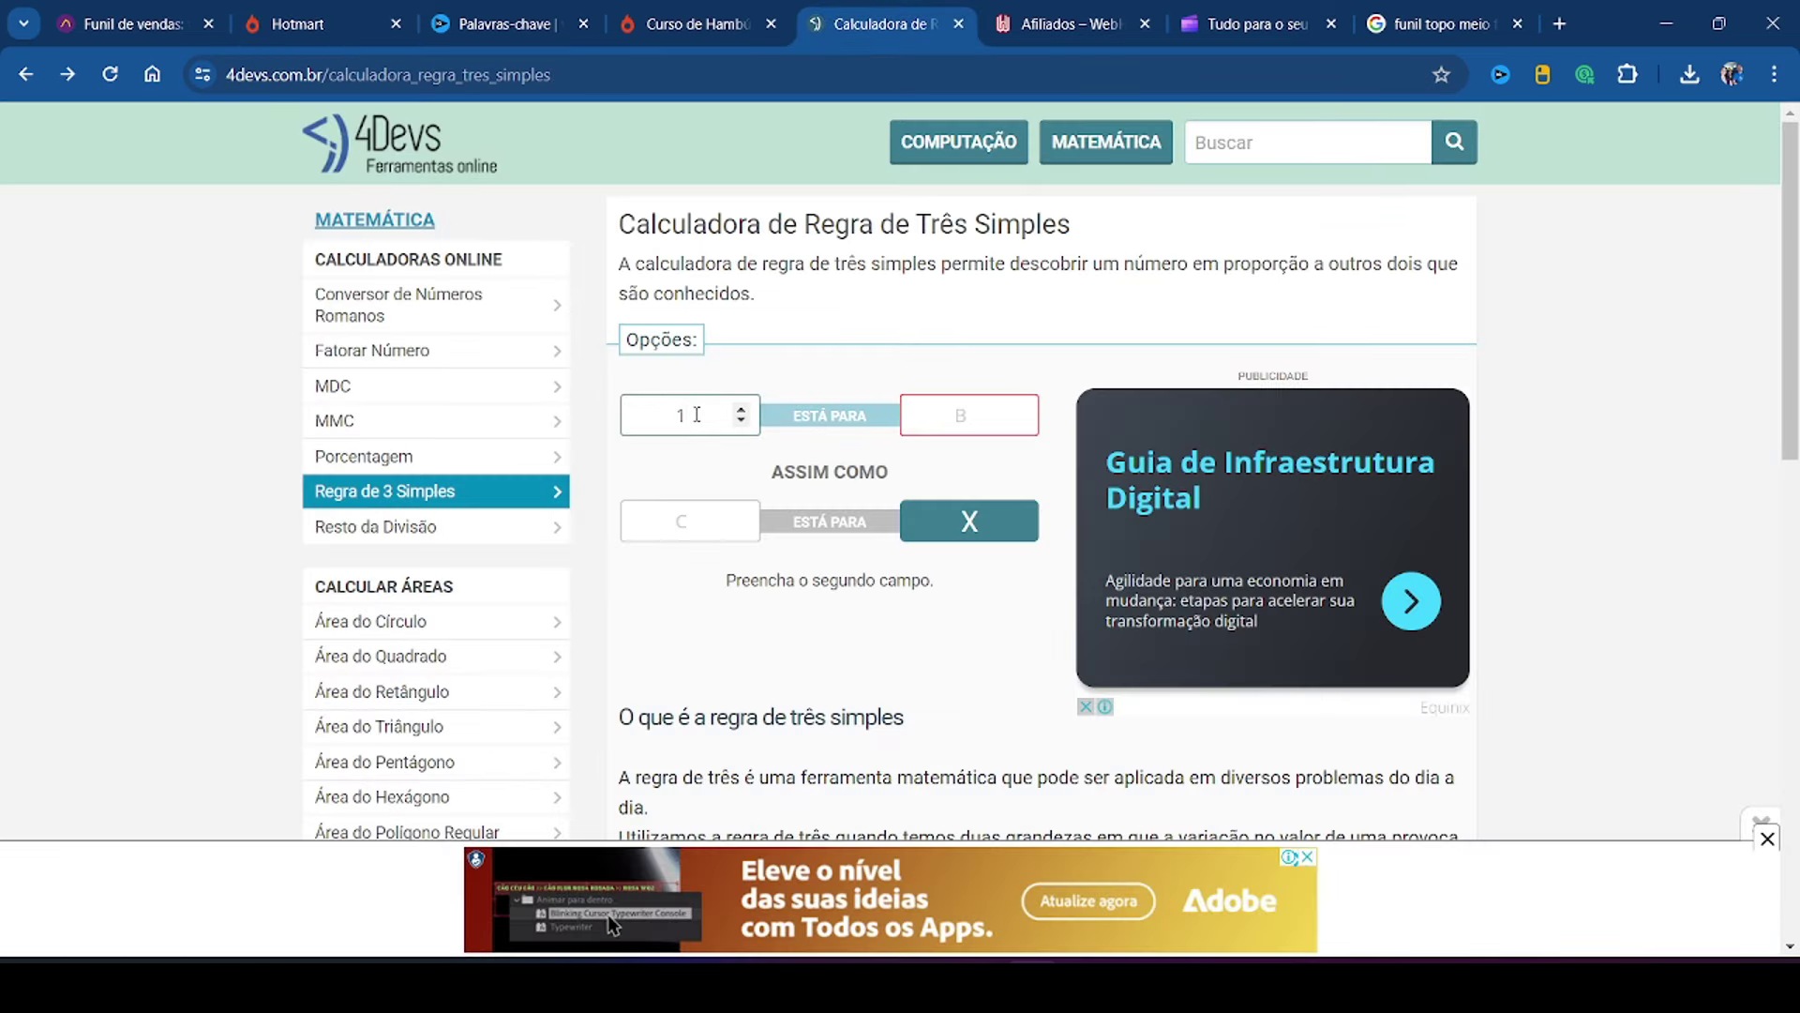
click(282, 23)
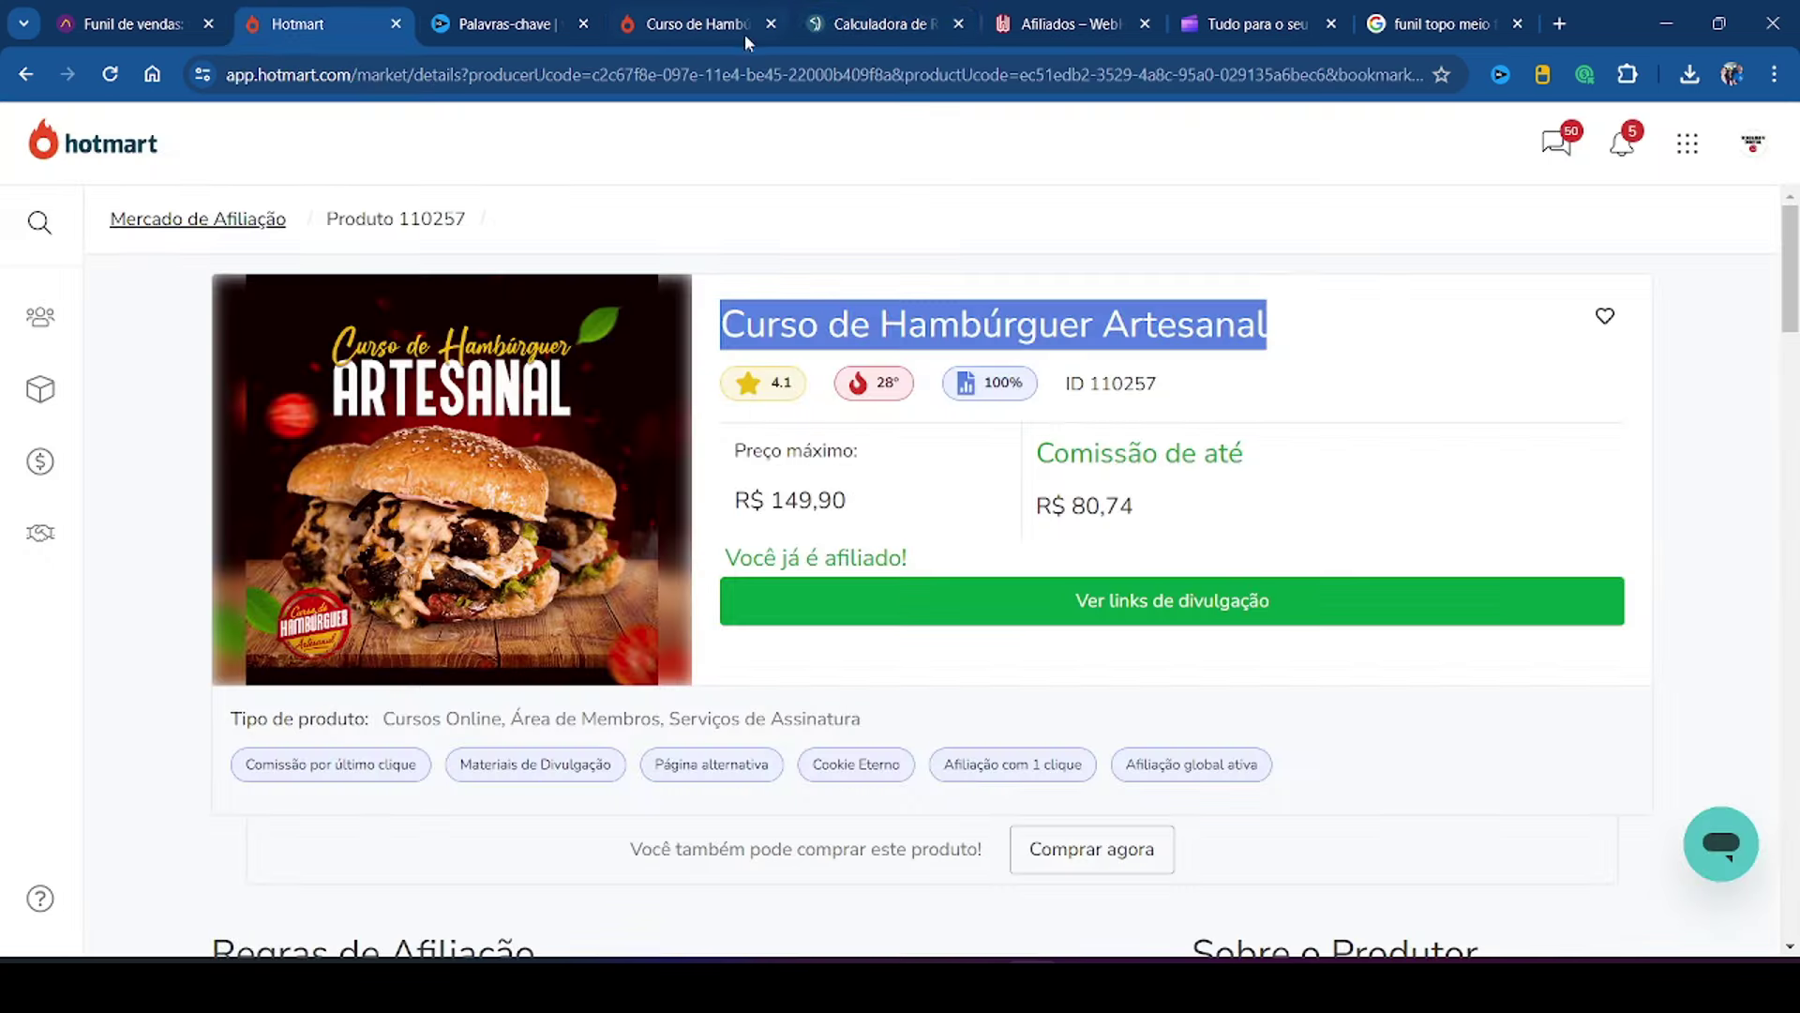
click(907, 34)
key(Tab)
text(80)
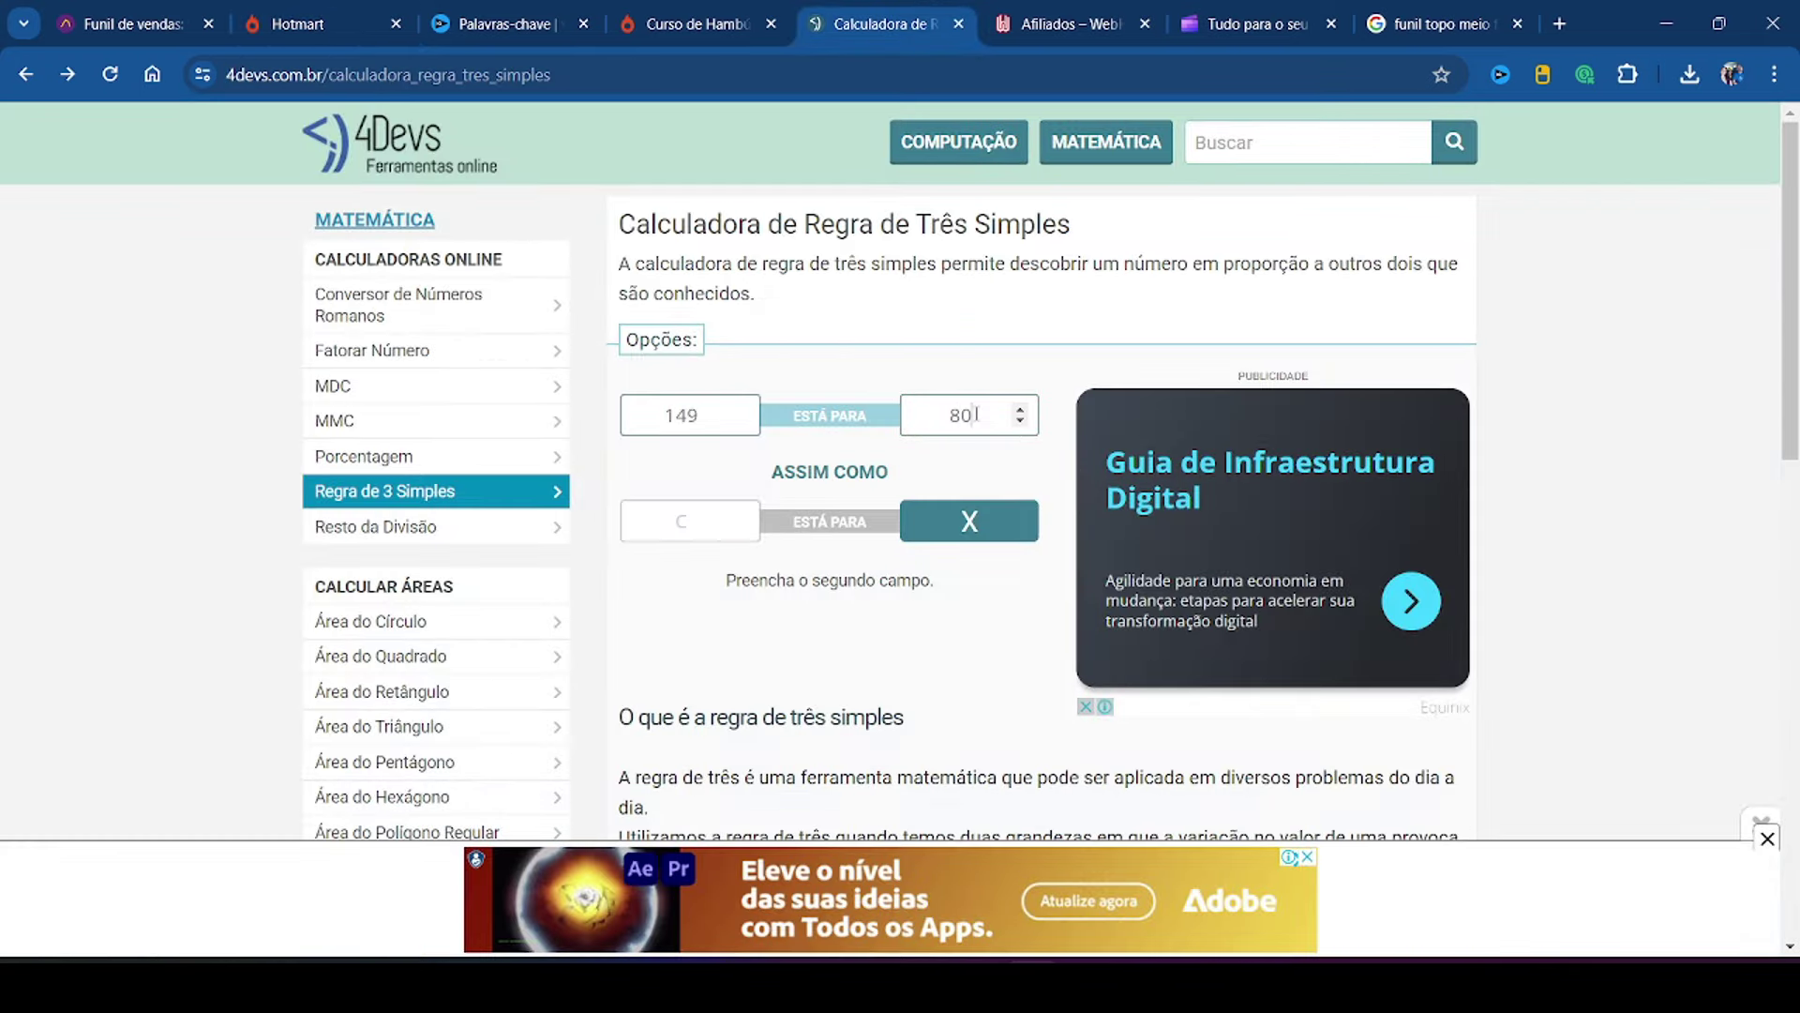
Step: Calculate the commission on the checkout price by entering 79 as the third value of the rule of three
click(719, 35)
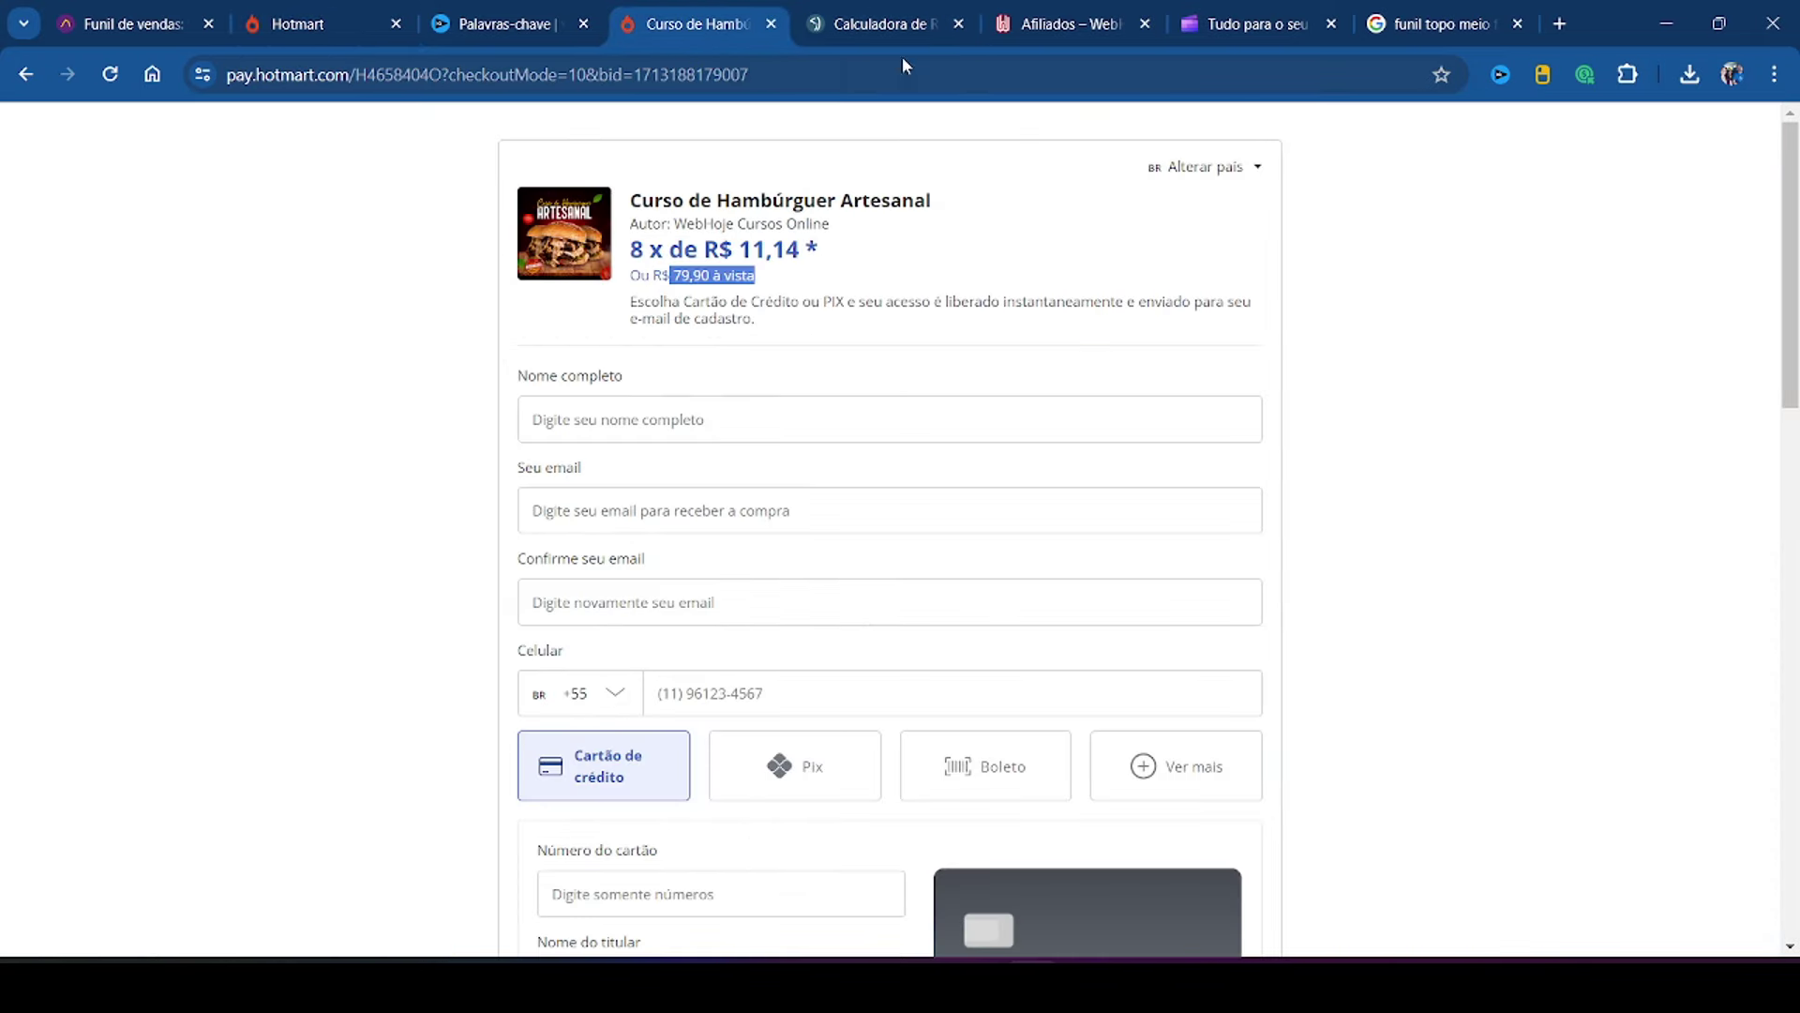
click(900, 28)
click(697, 515)
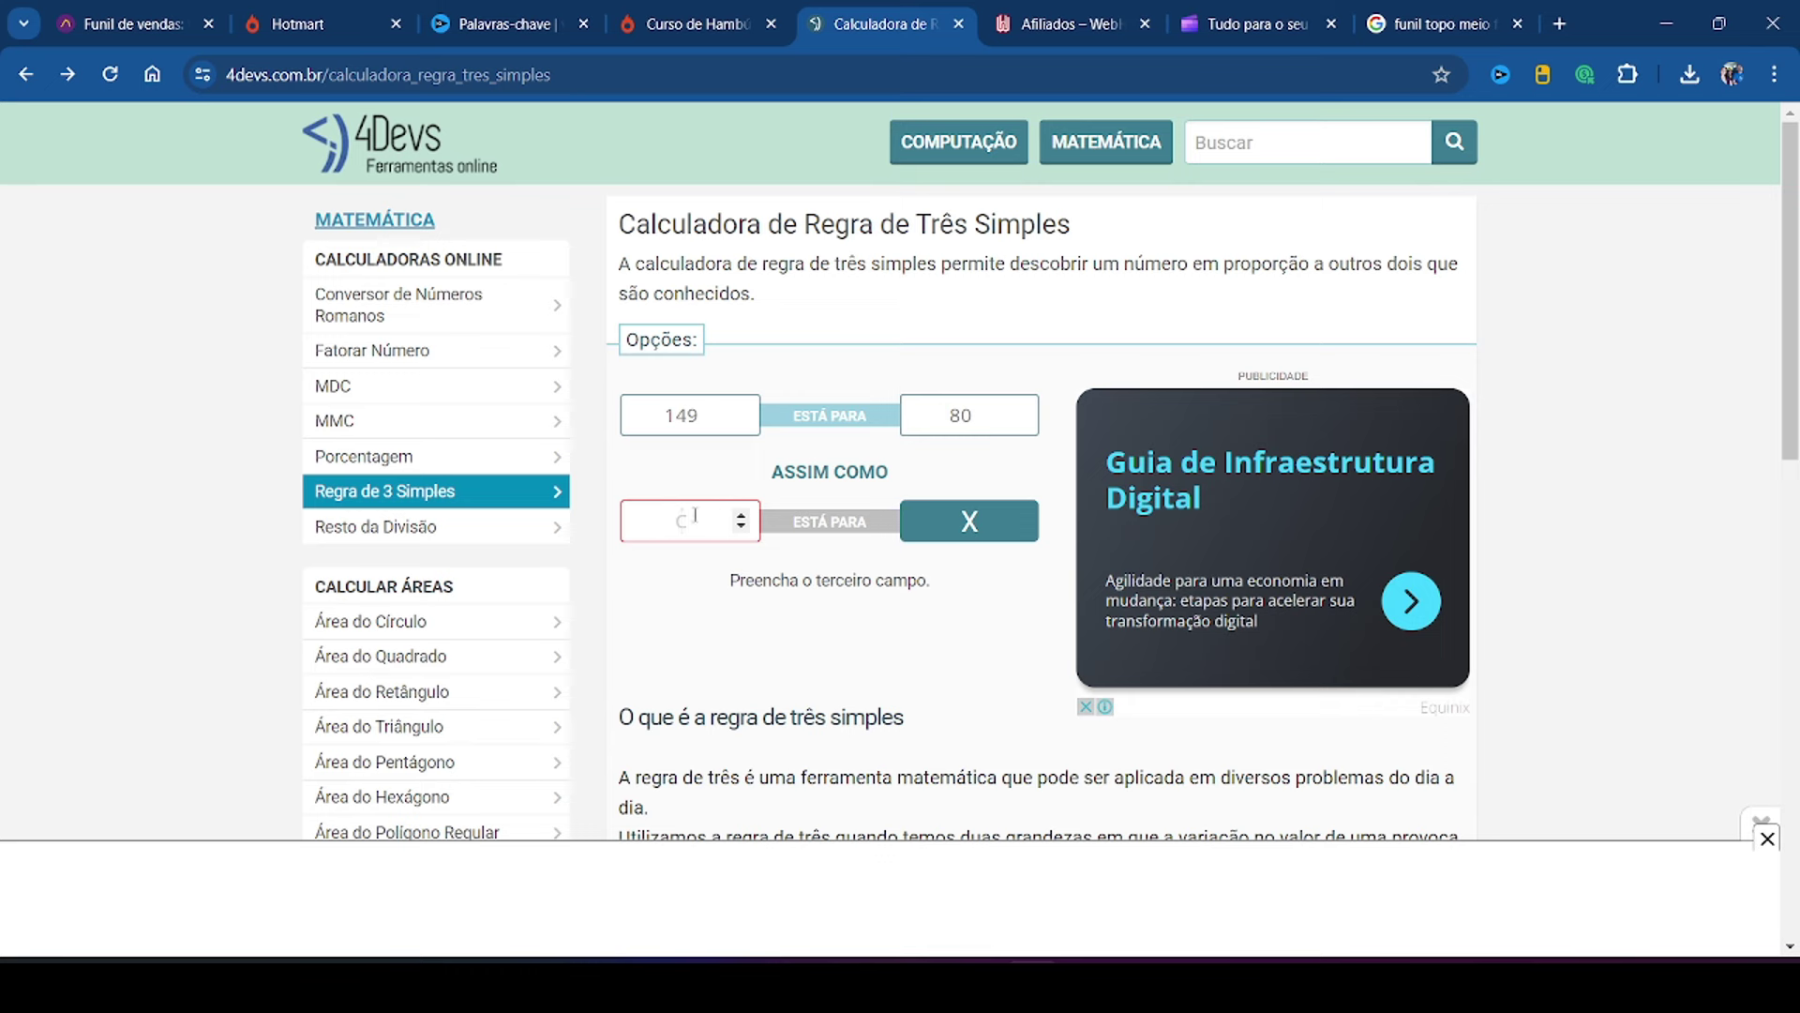
text(79)
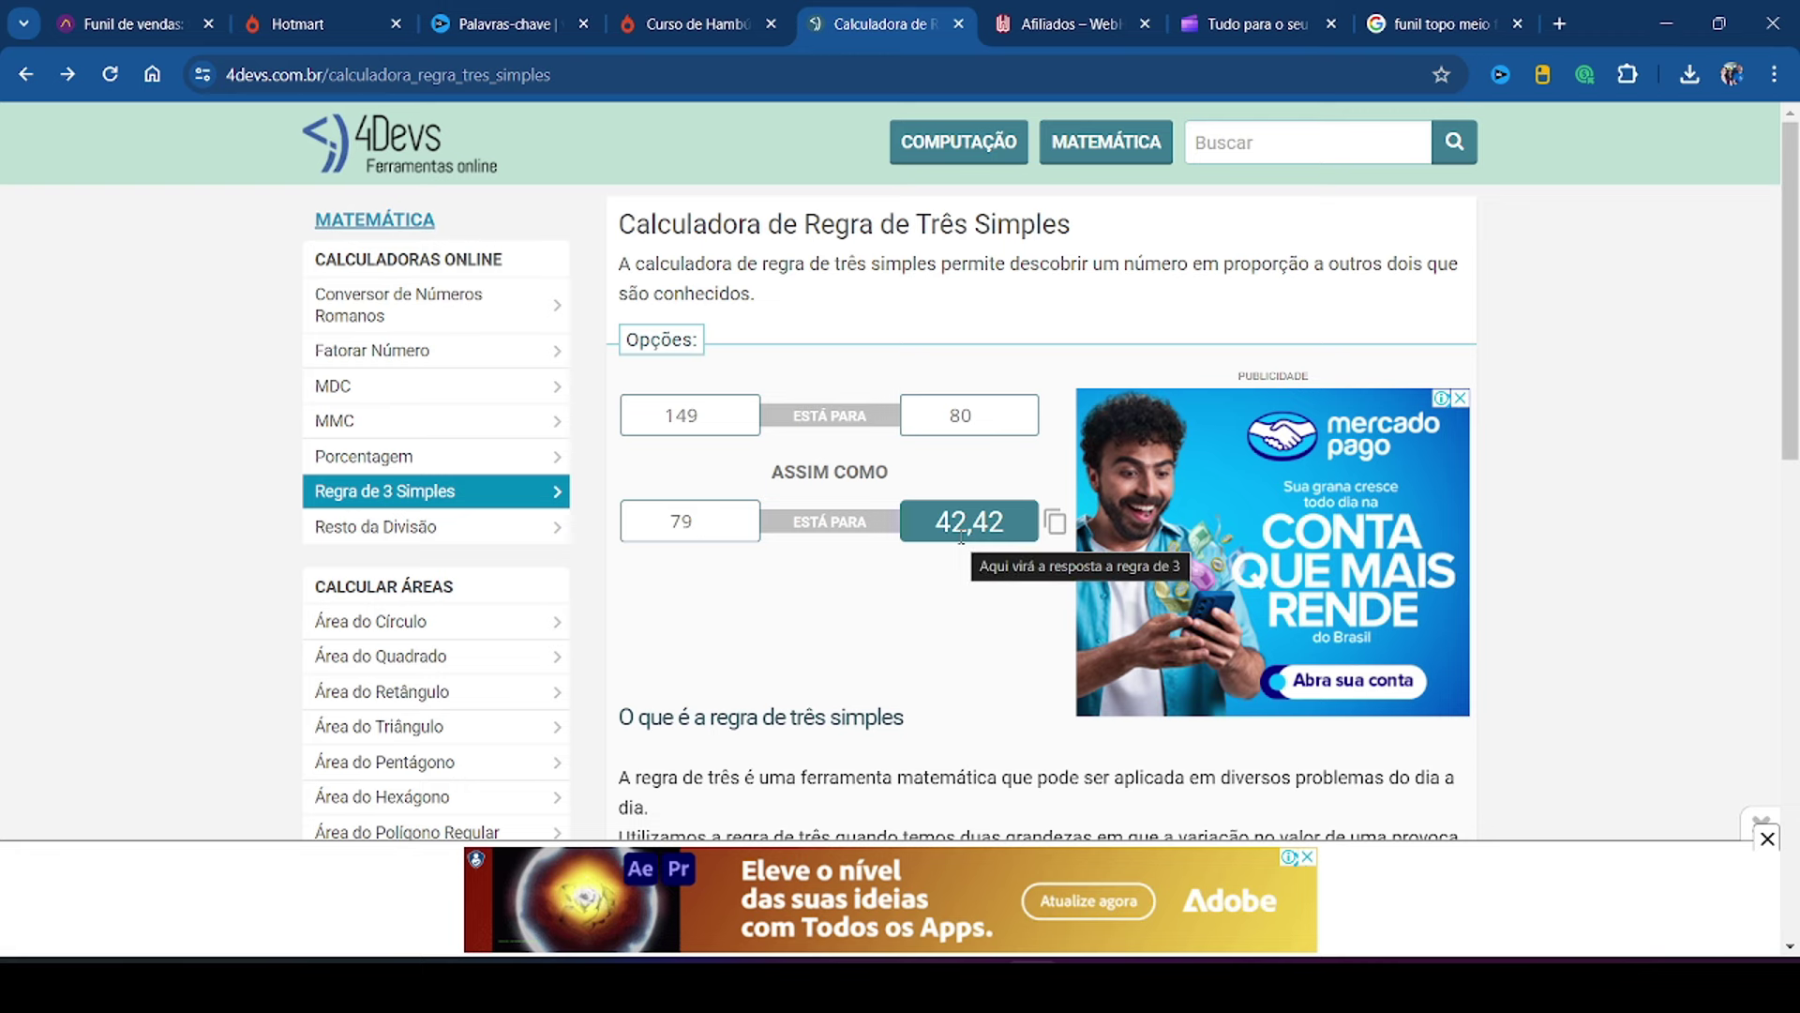
Step: Revisit the course's Hotmart listing and the opening section of its sales page
click(312, 22)
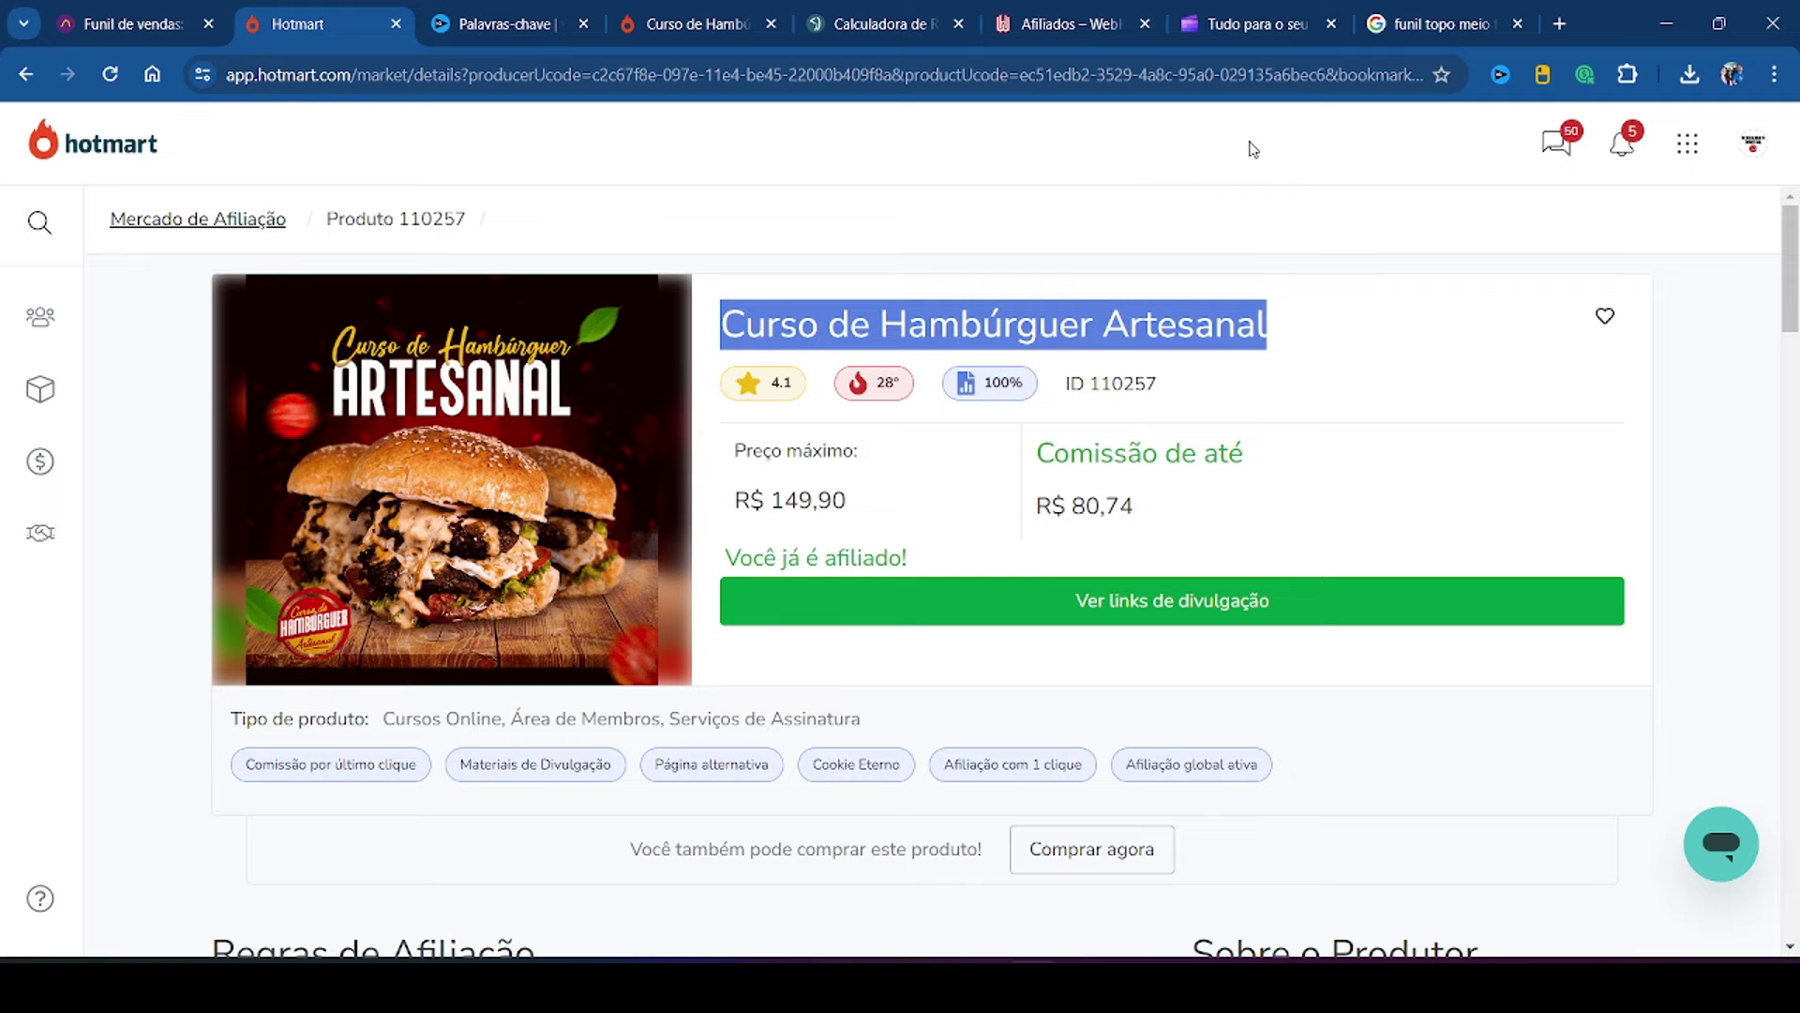
click(694, 23)
scroll(1346, 393, up, 15)
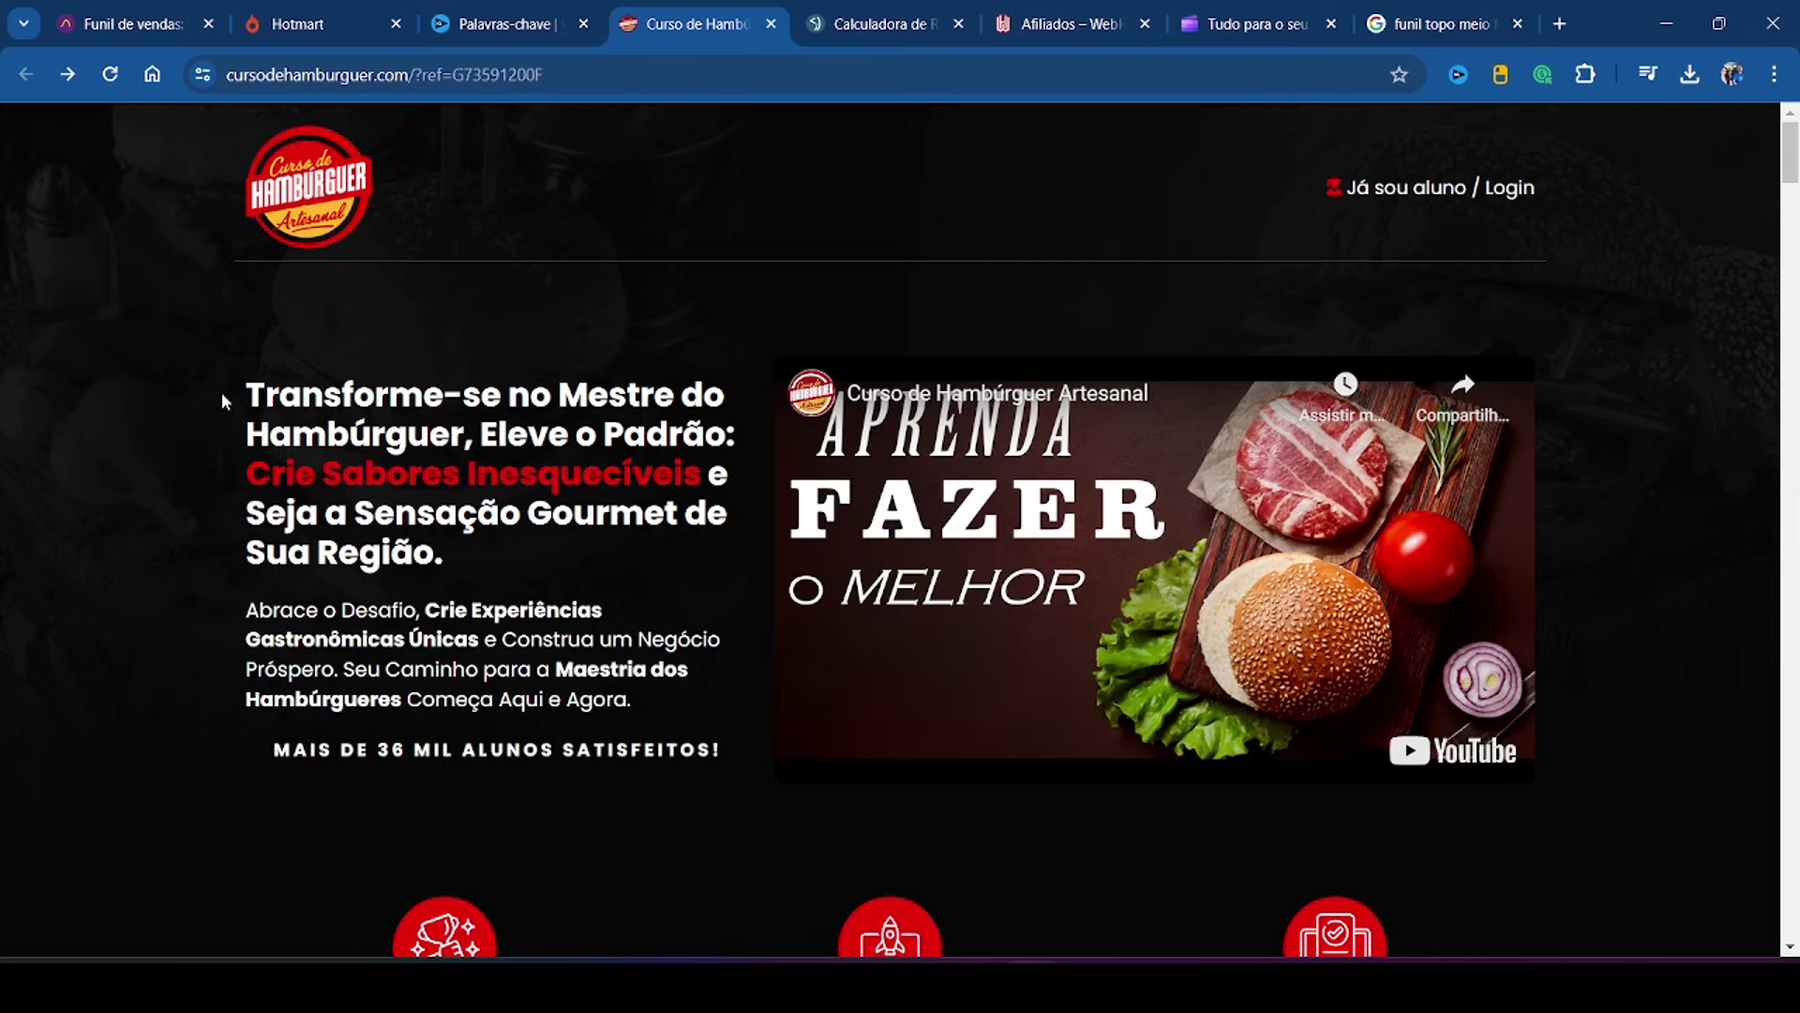
Step: Open the producer's affiliate page at webhoje.com/afiliados from the promotional materials of the course's Hotmart listing
click(309, 23)
scroll(1069, 298, down, 5)
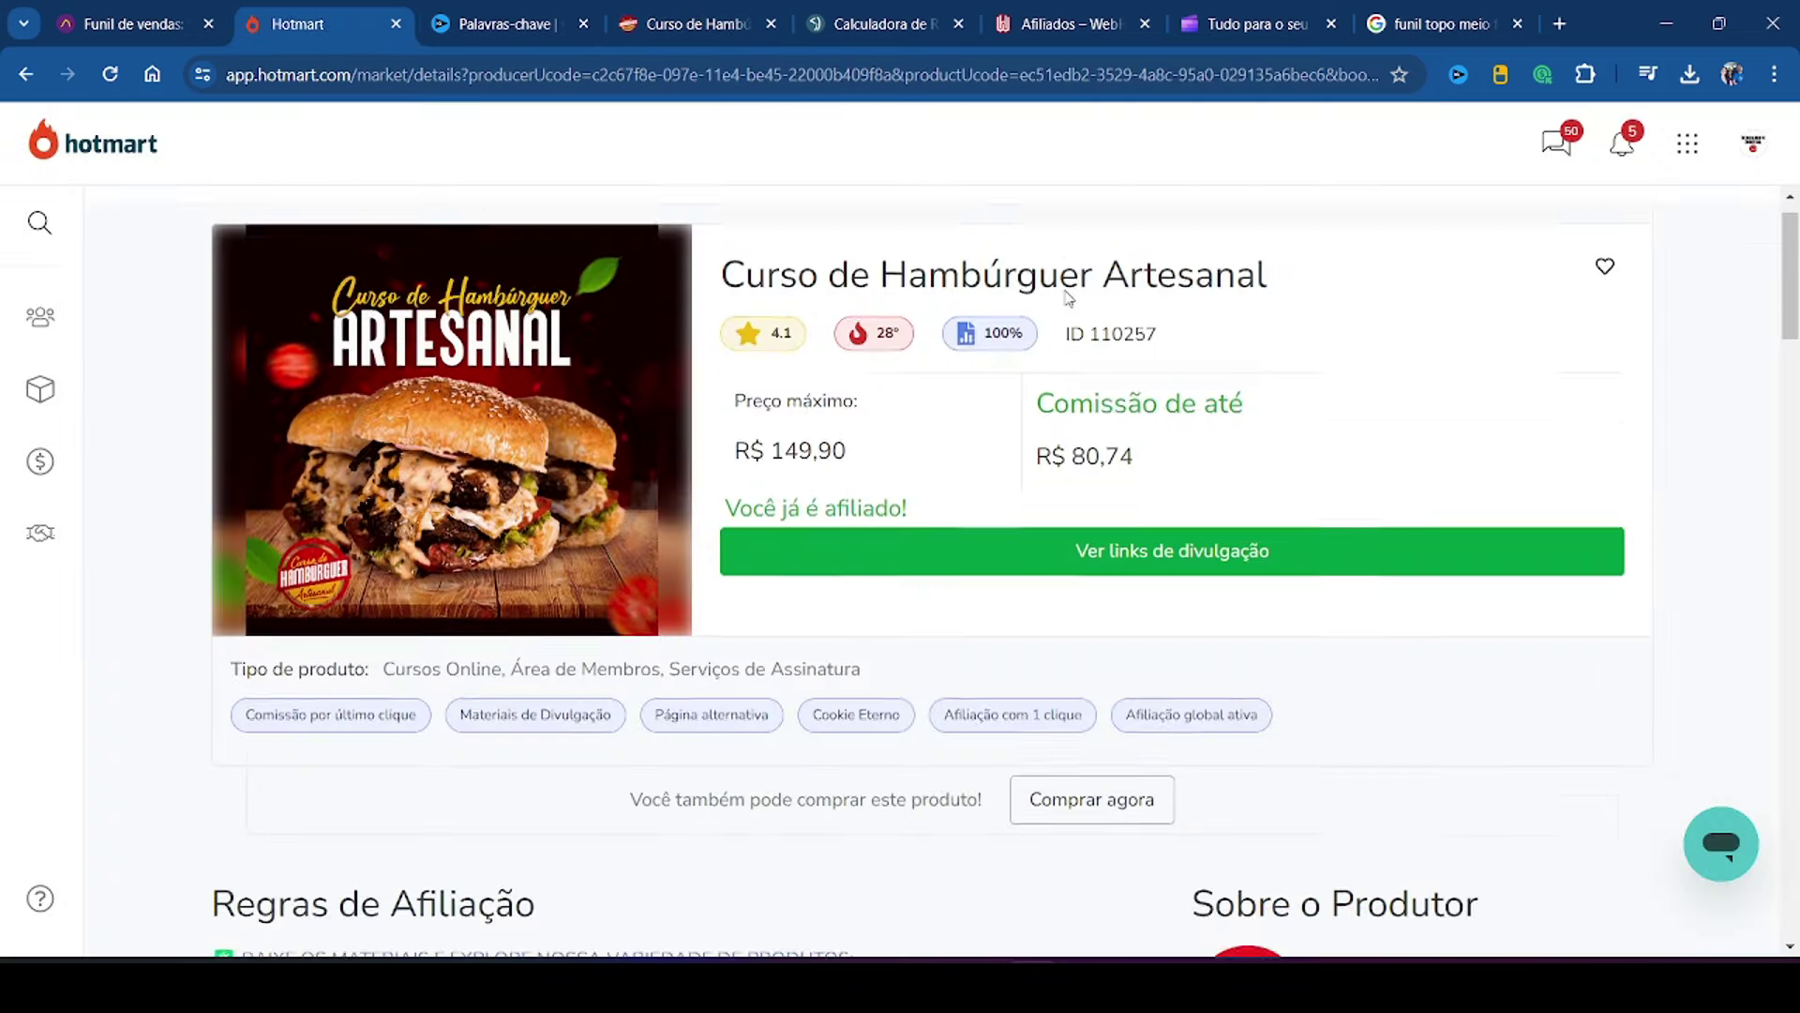
scroll(1069, 299, down, 20)
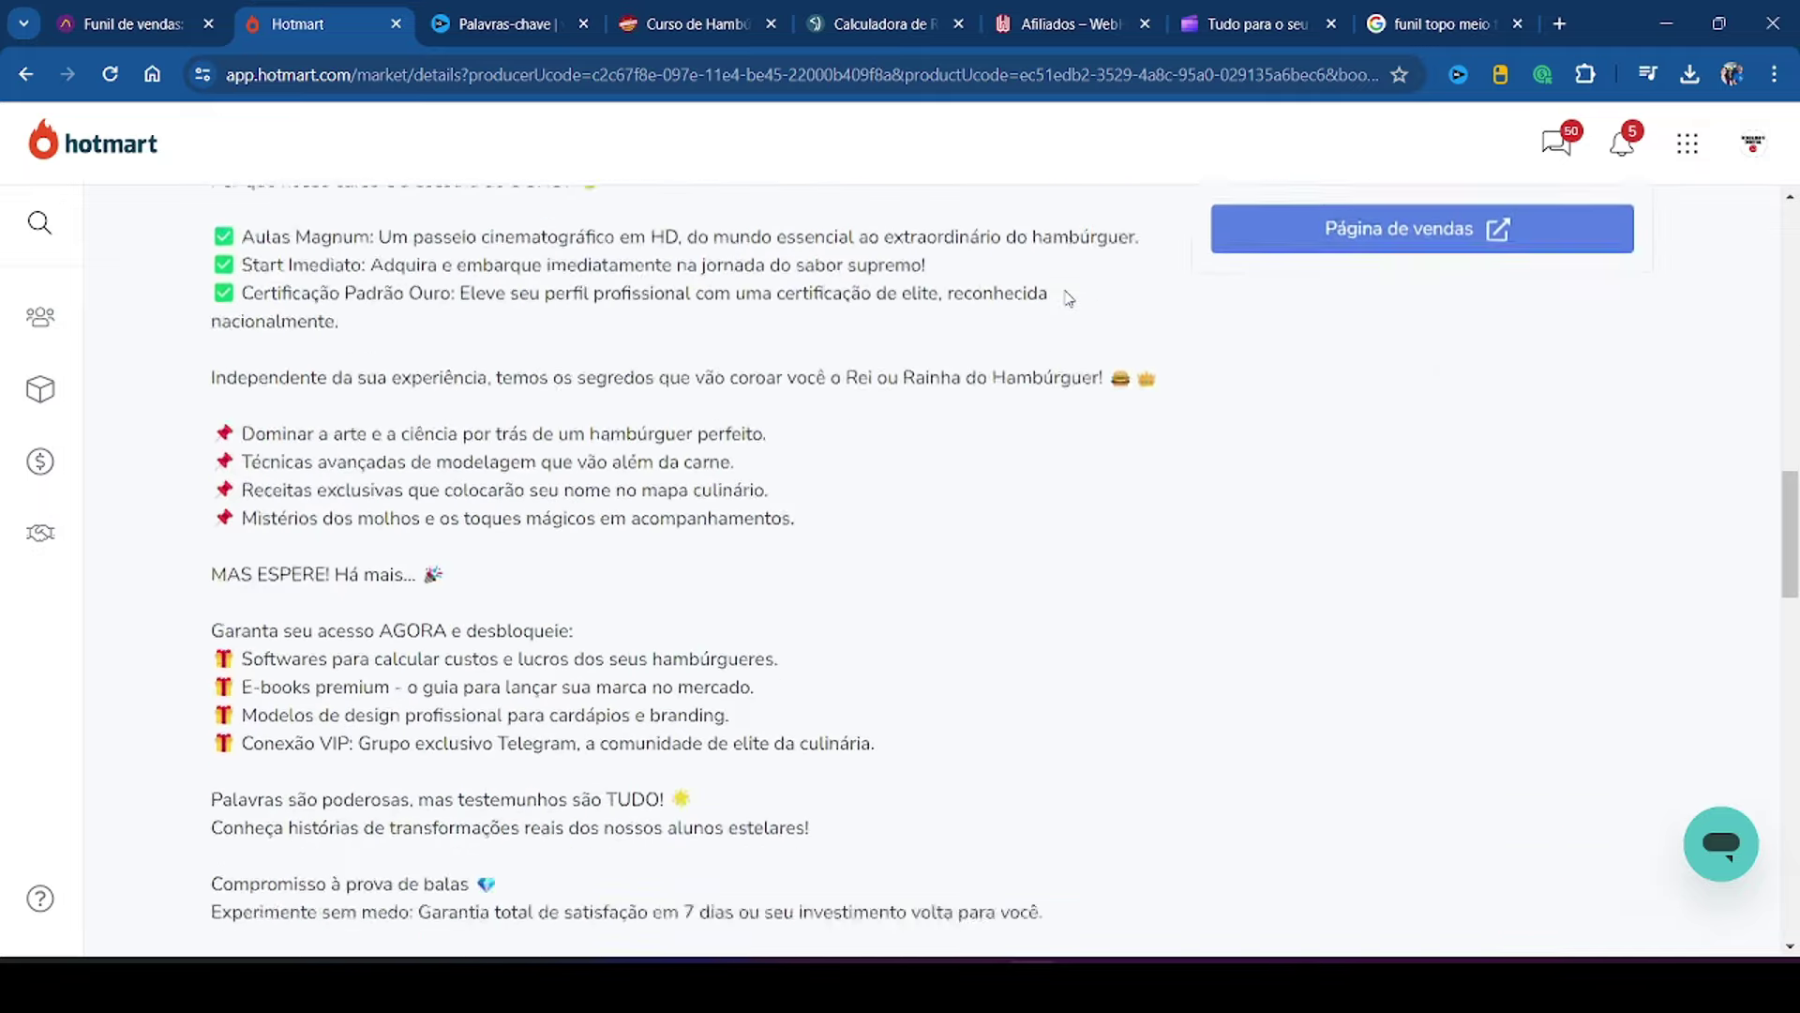
scroll(1069, 298, down, 8)
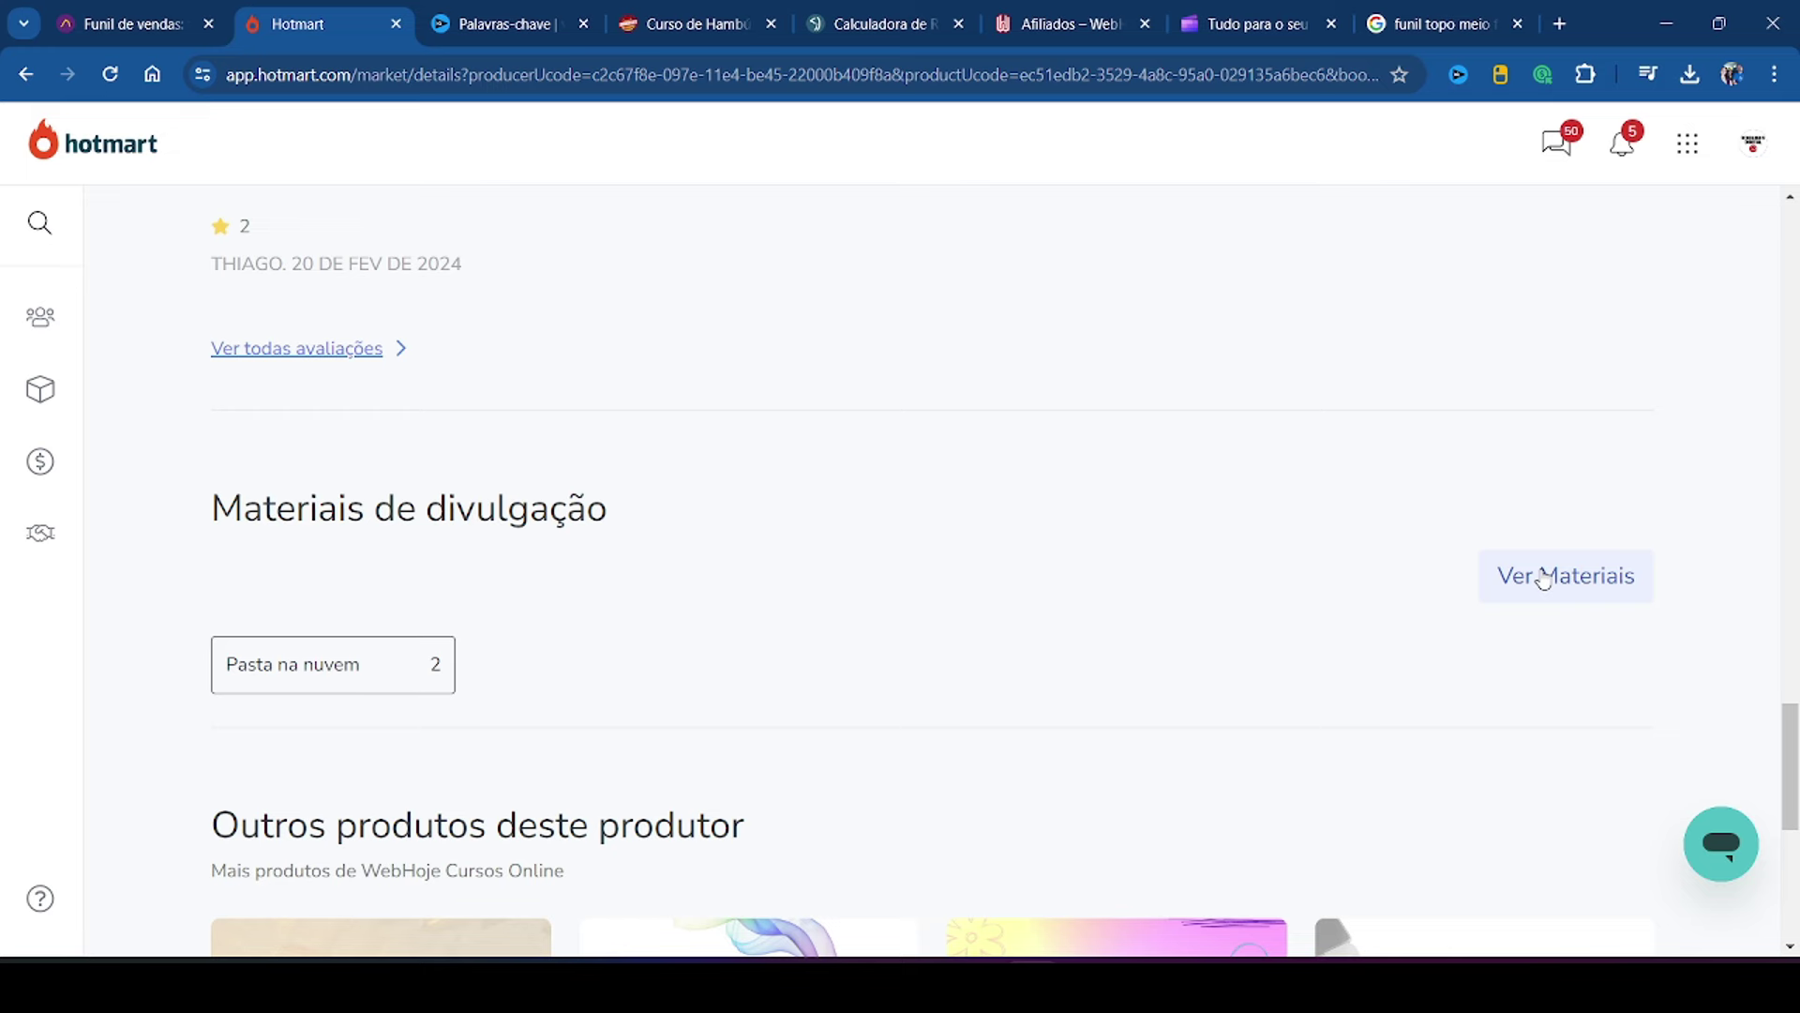
click(1544, 578)
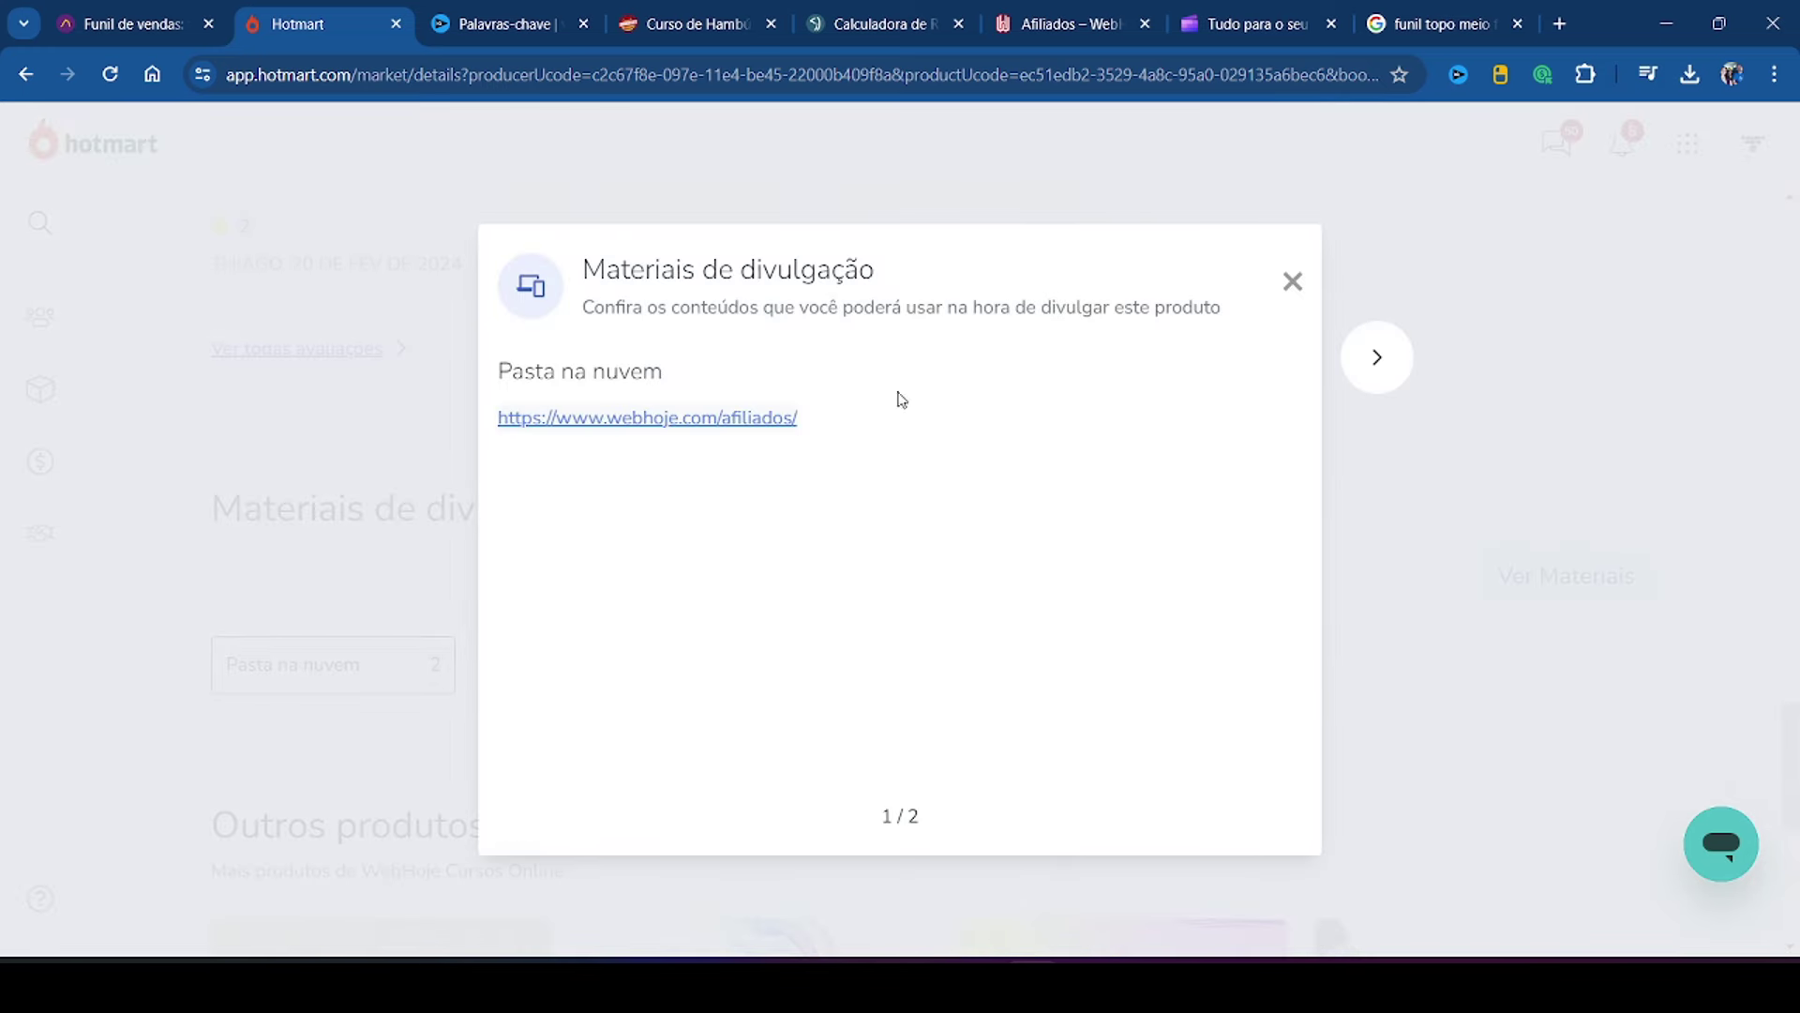
click(633, 418)
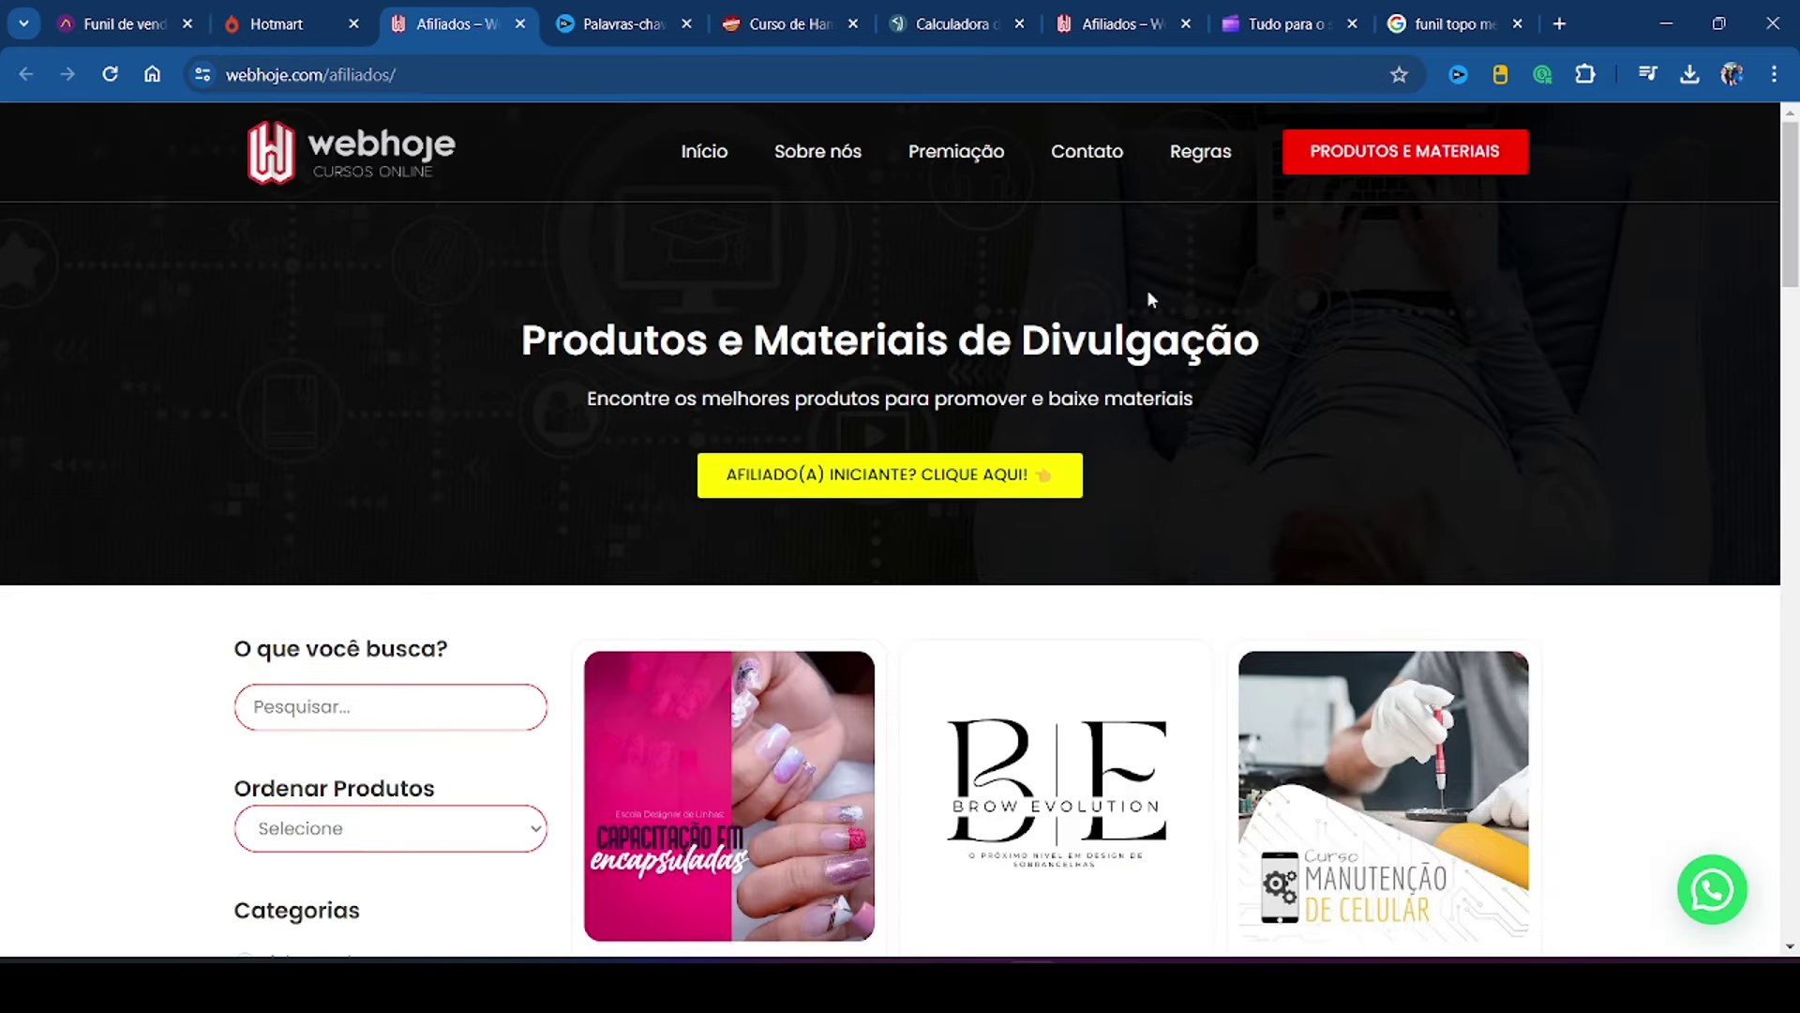
Step: Glance over the first affiliate products, close the promotional materials dialog on Hotmart, and return to the start of the course listing
scroll(1263, 375, down, 5)
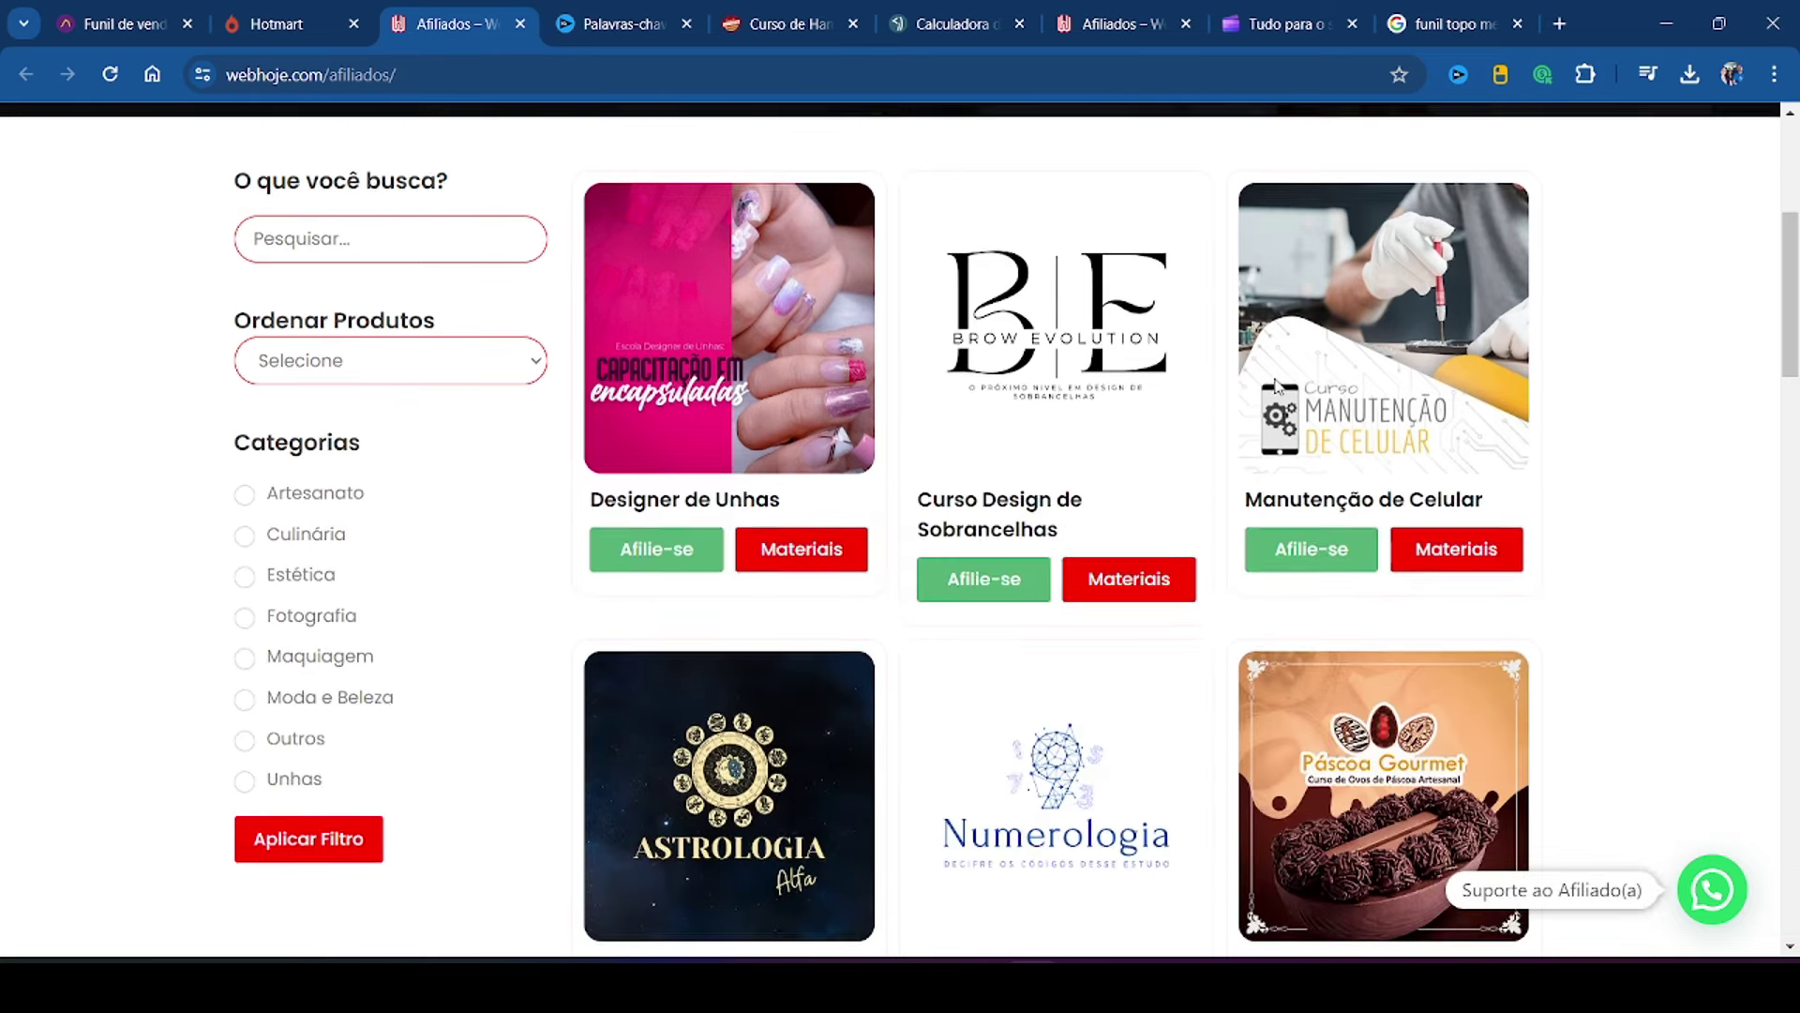
click(309, 25)
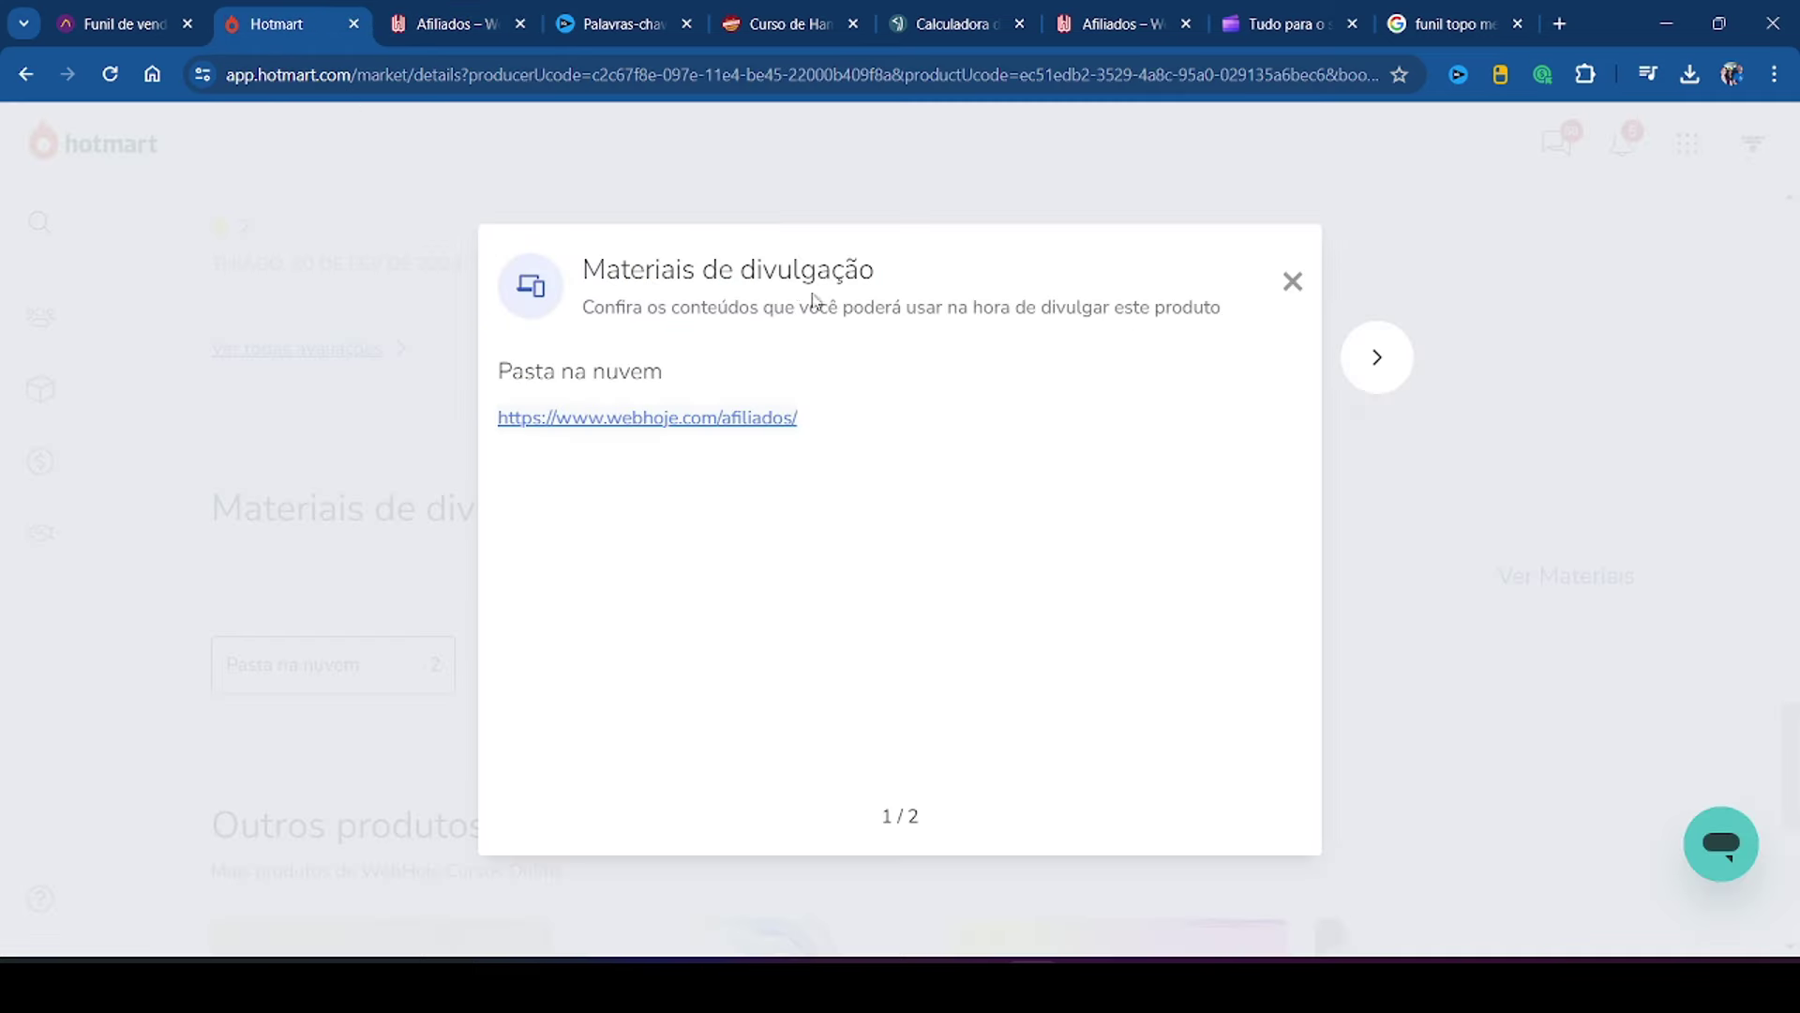
click(1291, 282)
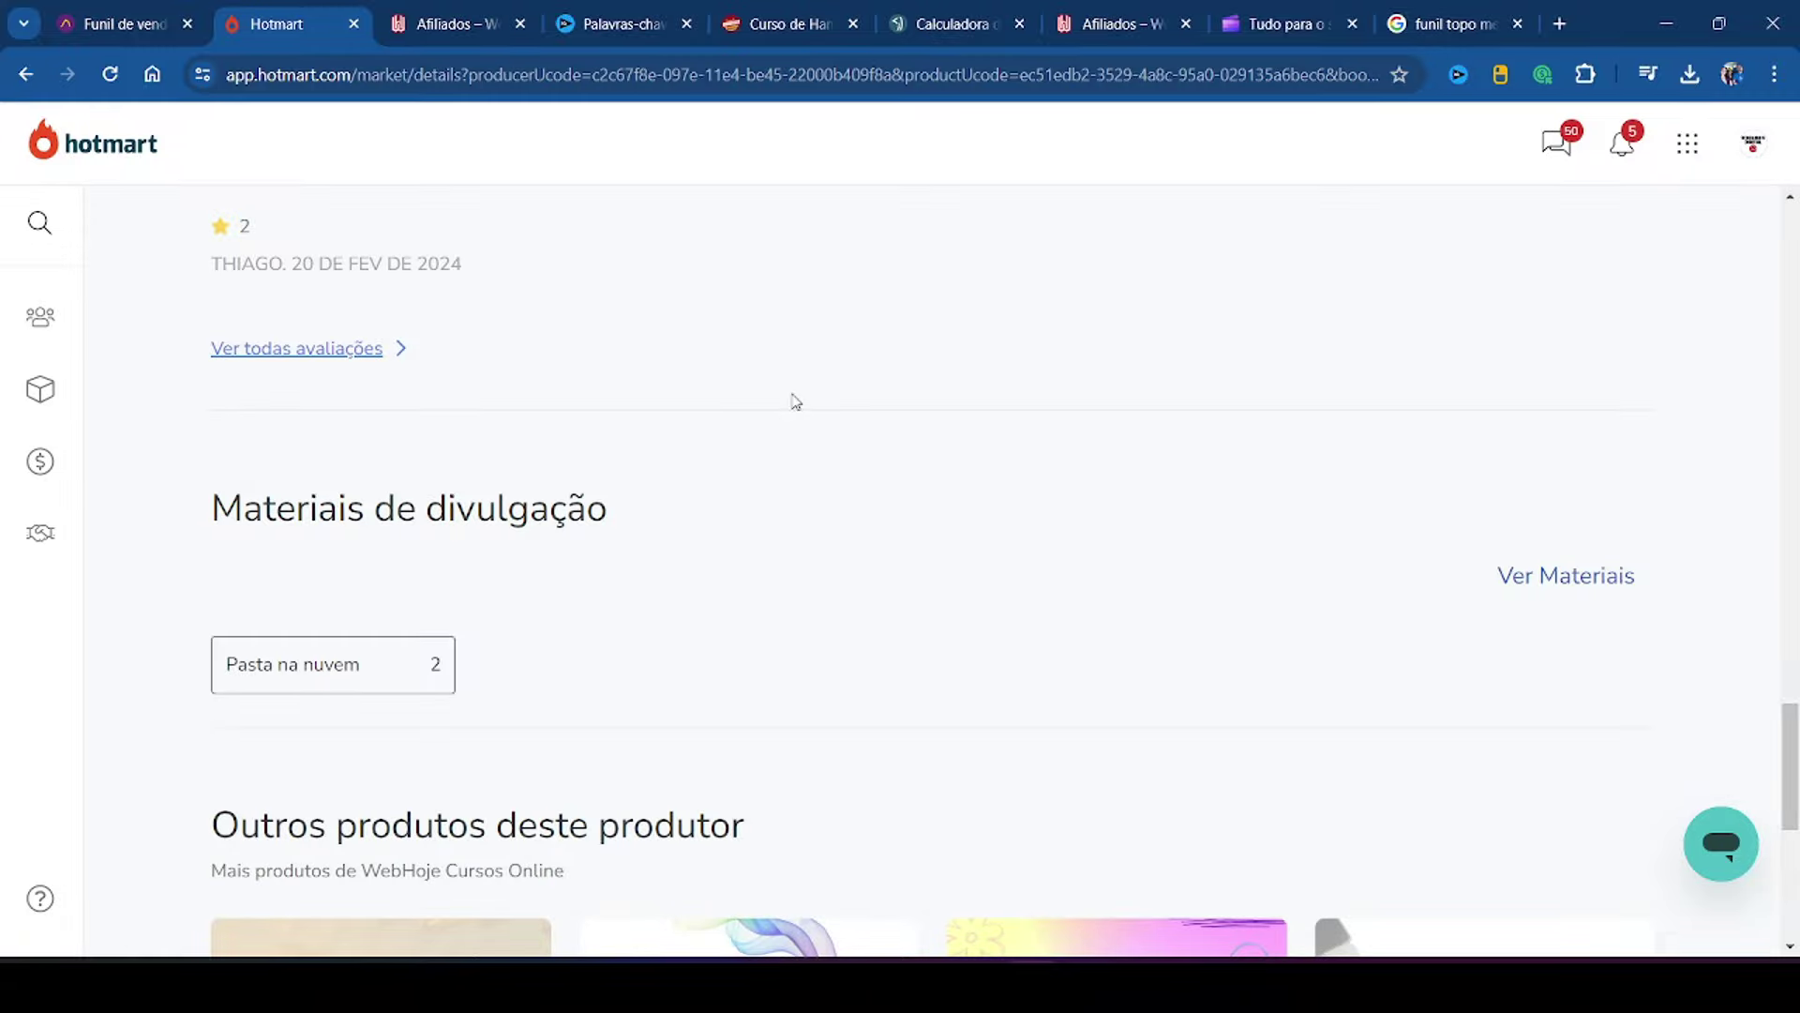
scroll(1193, 437, up, 6)
scroll(1193, 437, up, 10)
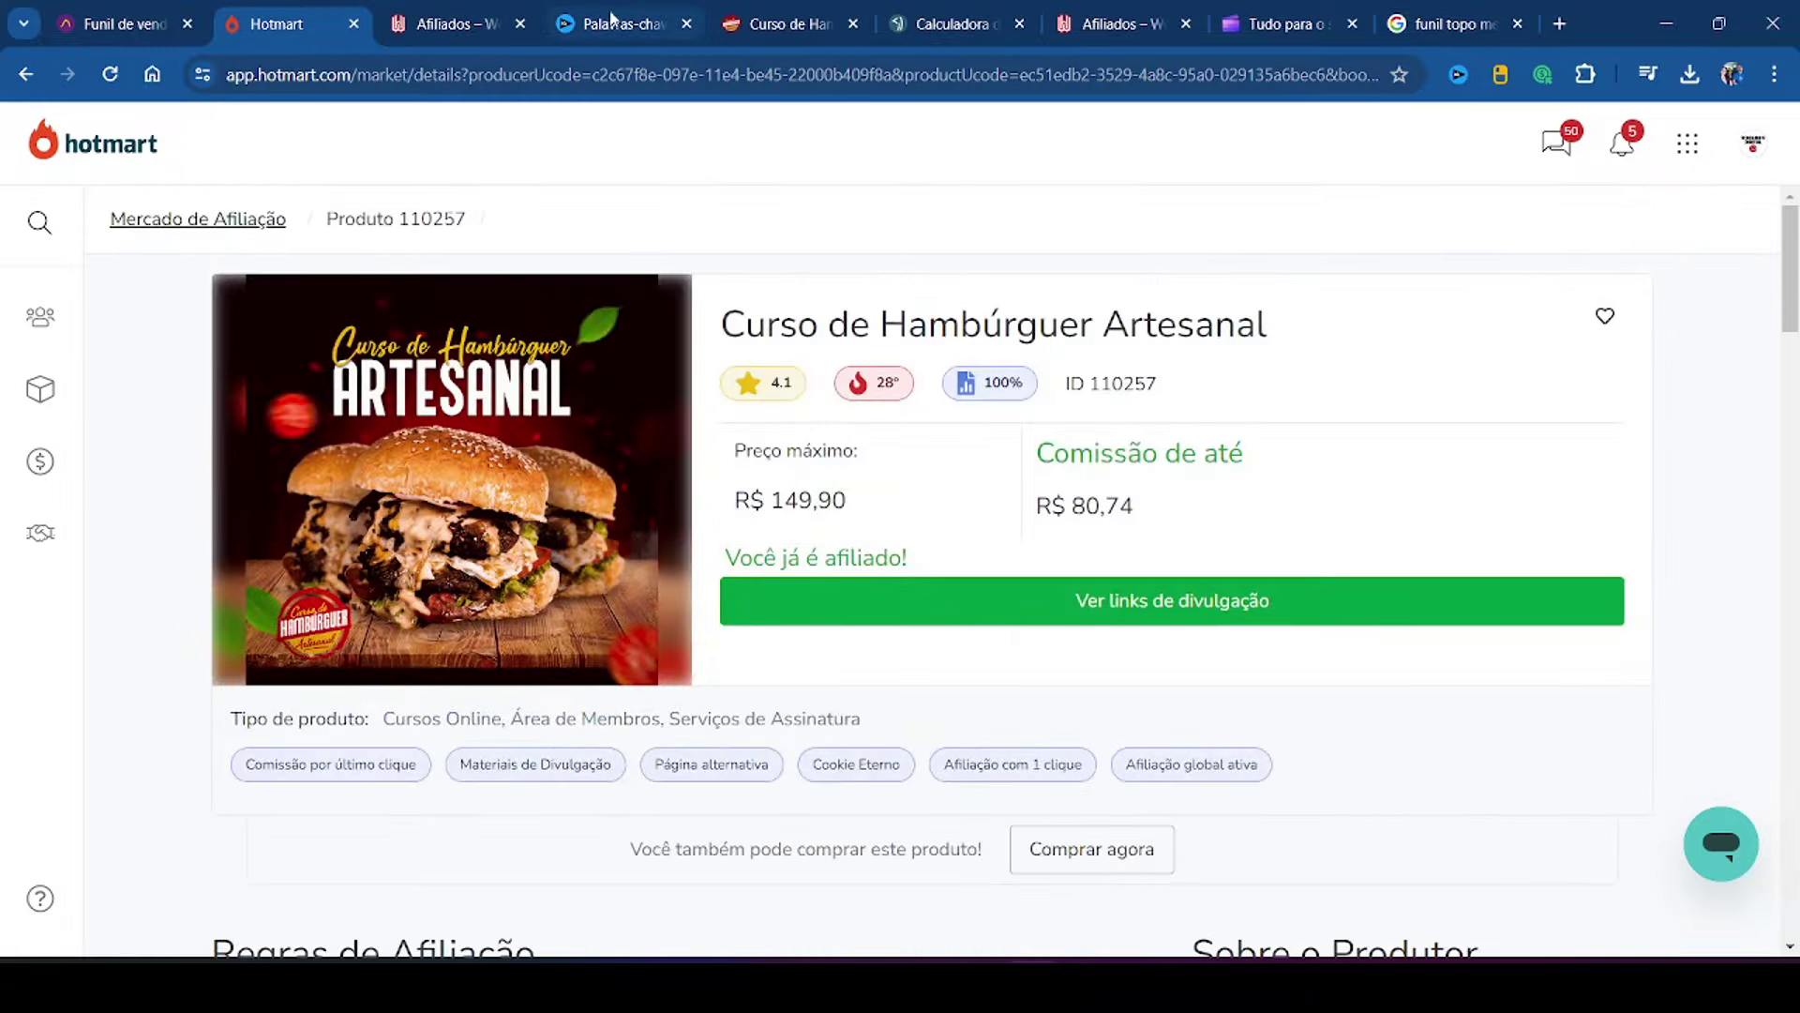
Step: Find the Hambúrguer Artesanal course on the webhoje affiliate page and open its promotional materials folder
click(446, 26)
scroll(1595, 497, down, 5)
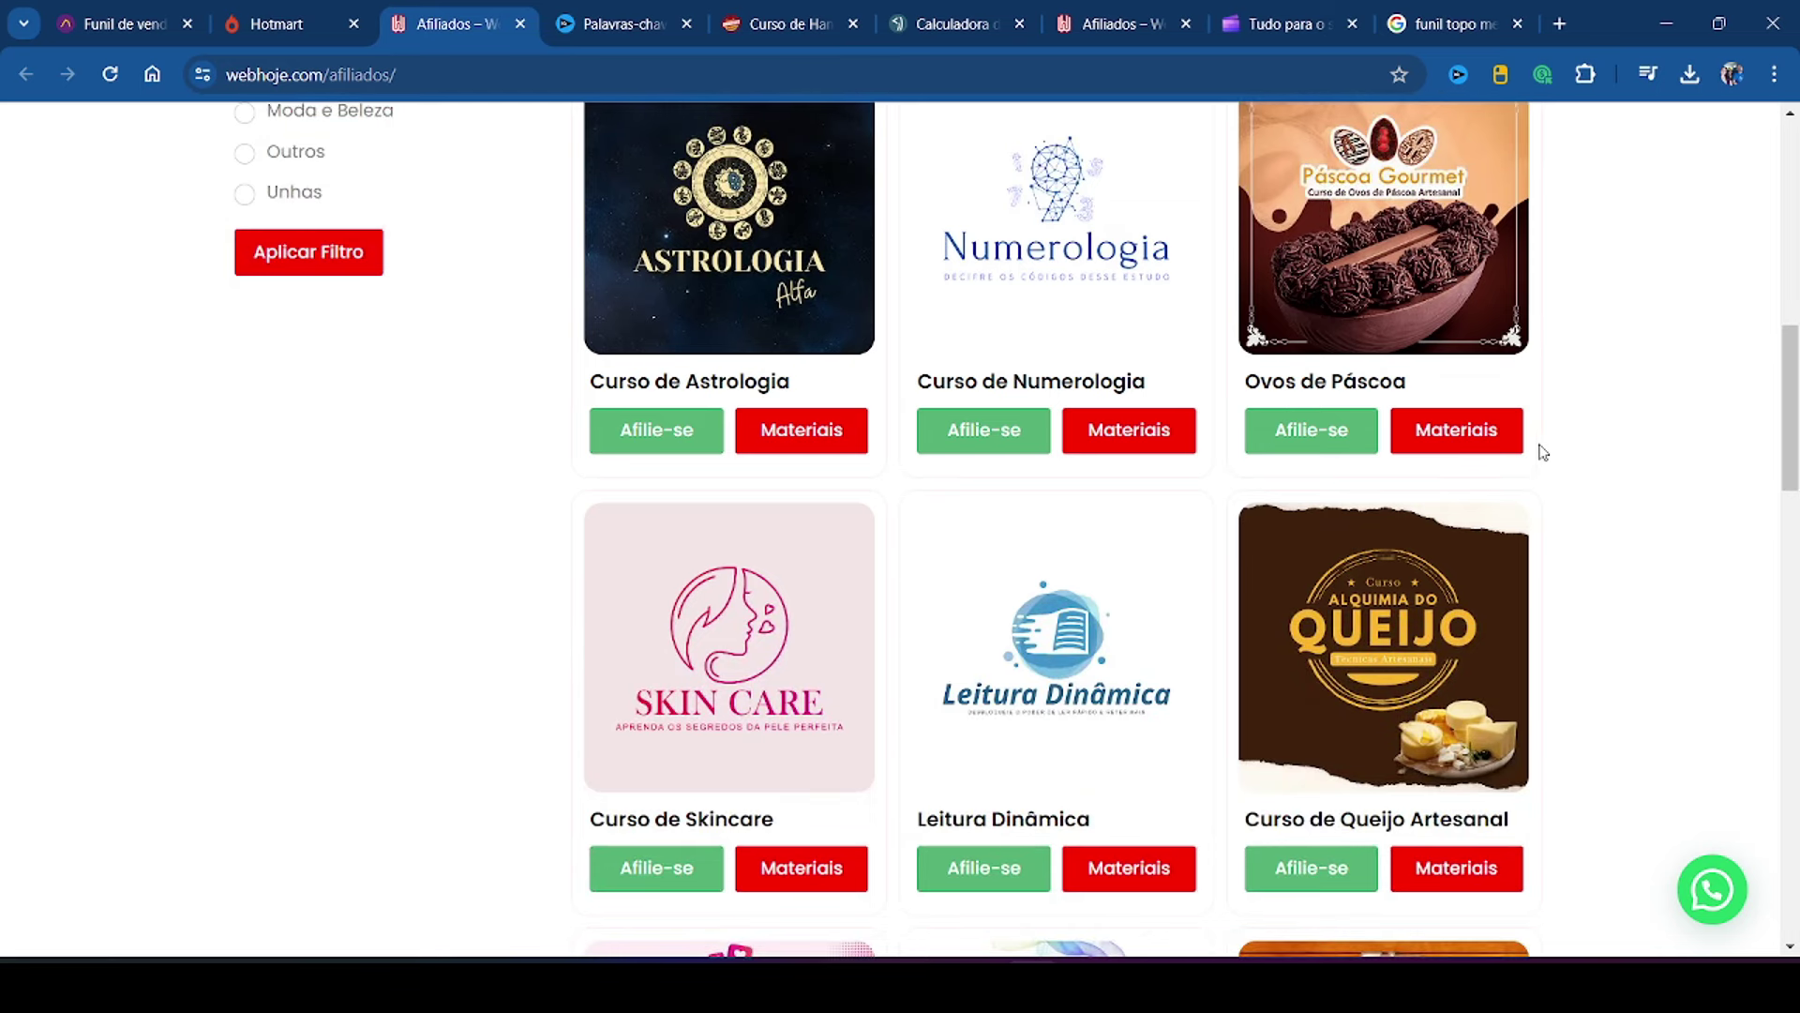
scroll(1542, 450, down, 2)
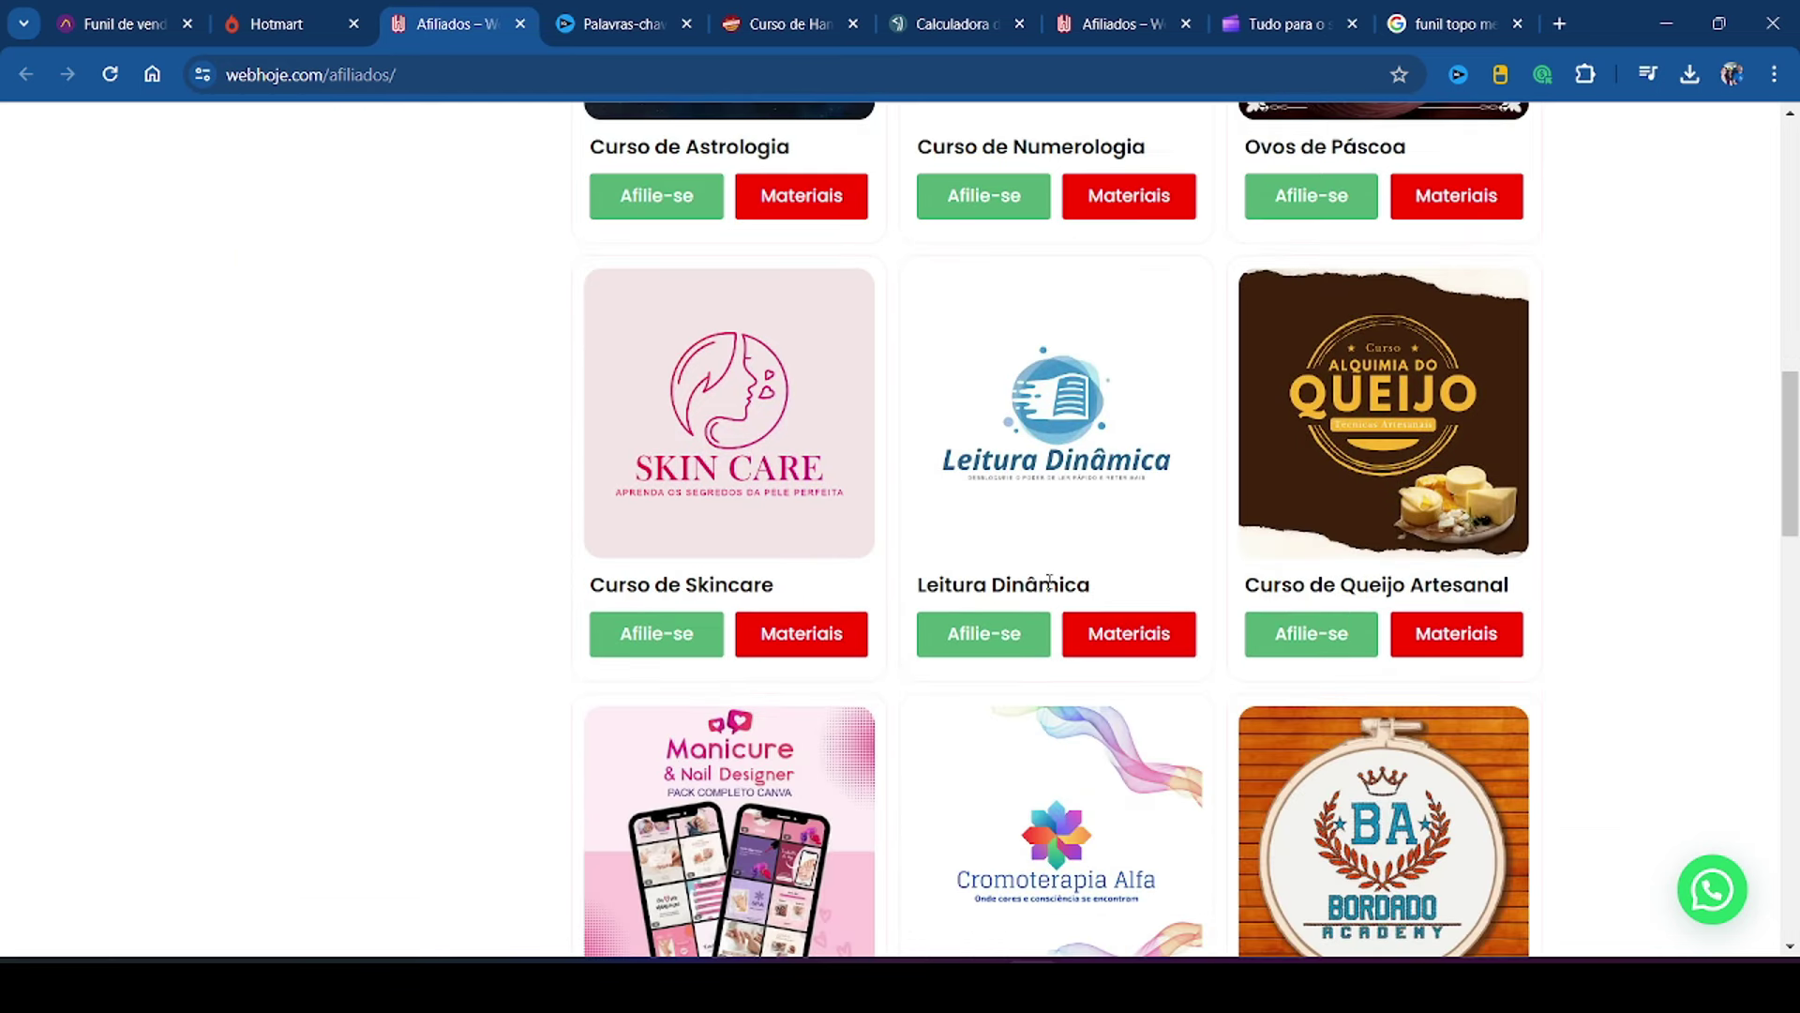
scroll(1539, 582, down, 6)
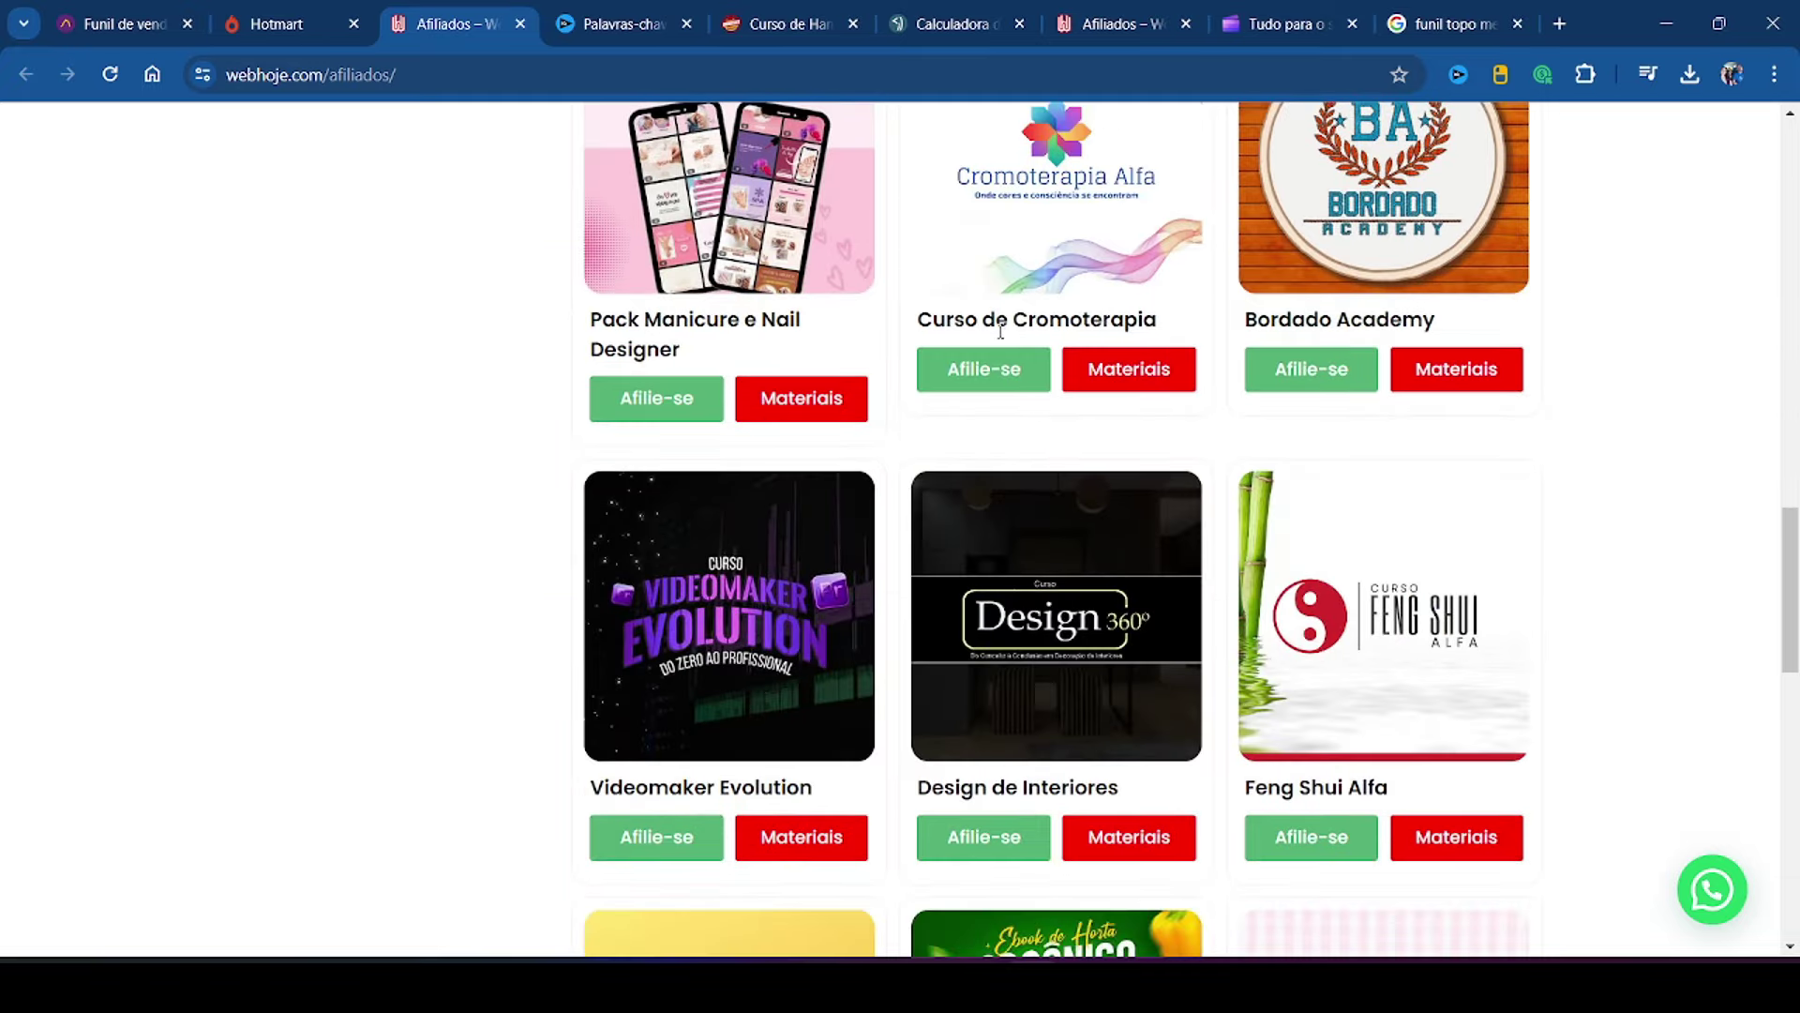
scroll(1791, 591, down, 1)
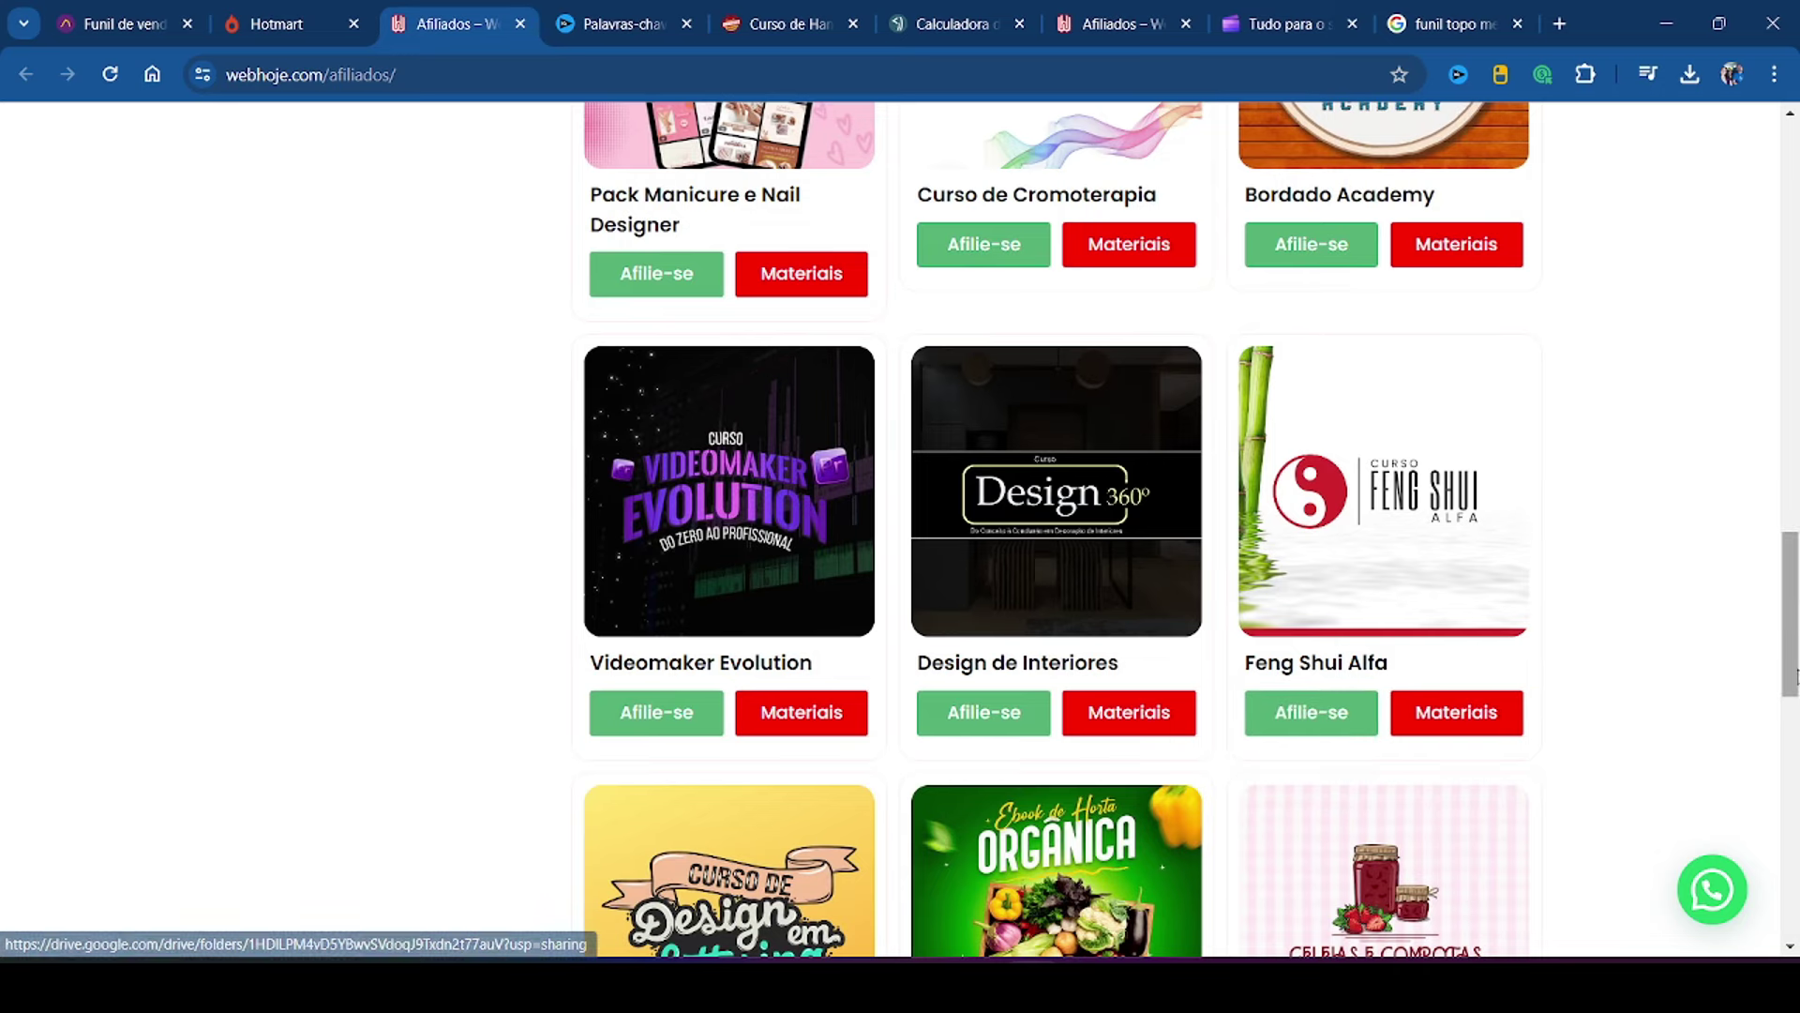
drag(1793, 592, 1796, 717)
scroll(1496, 579, down, 18)
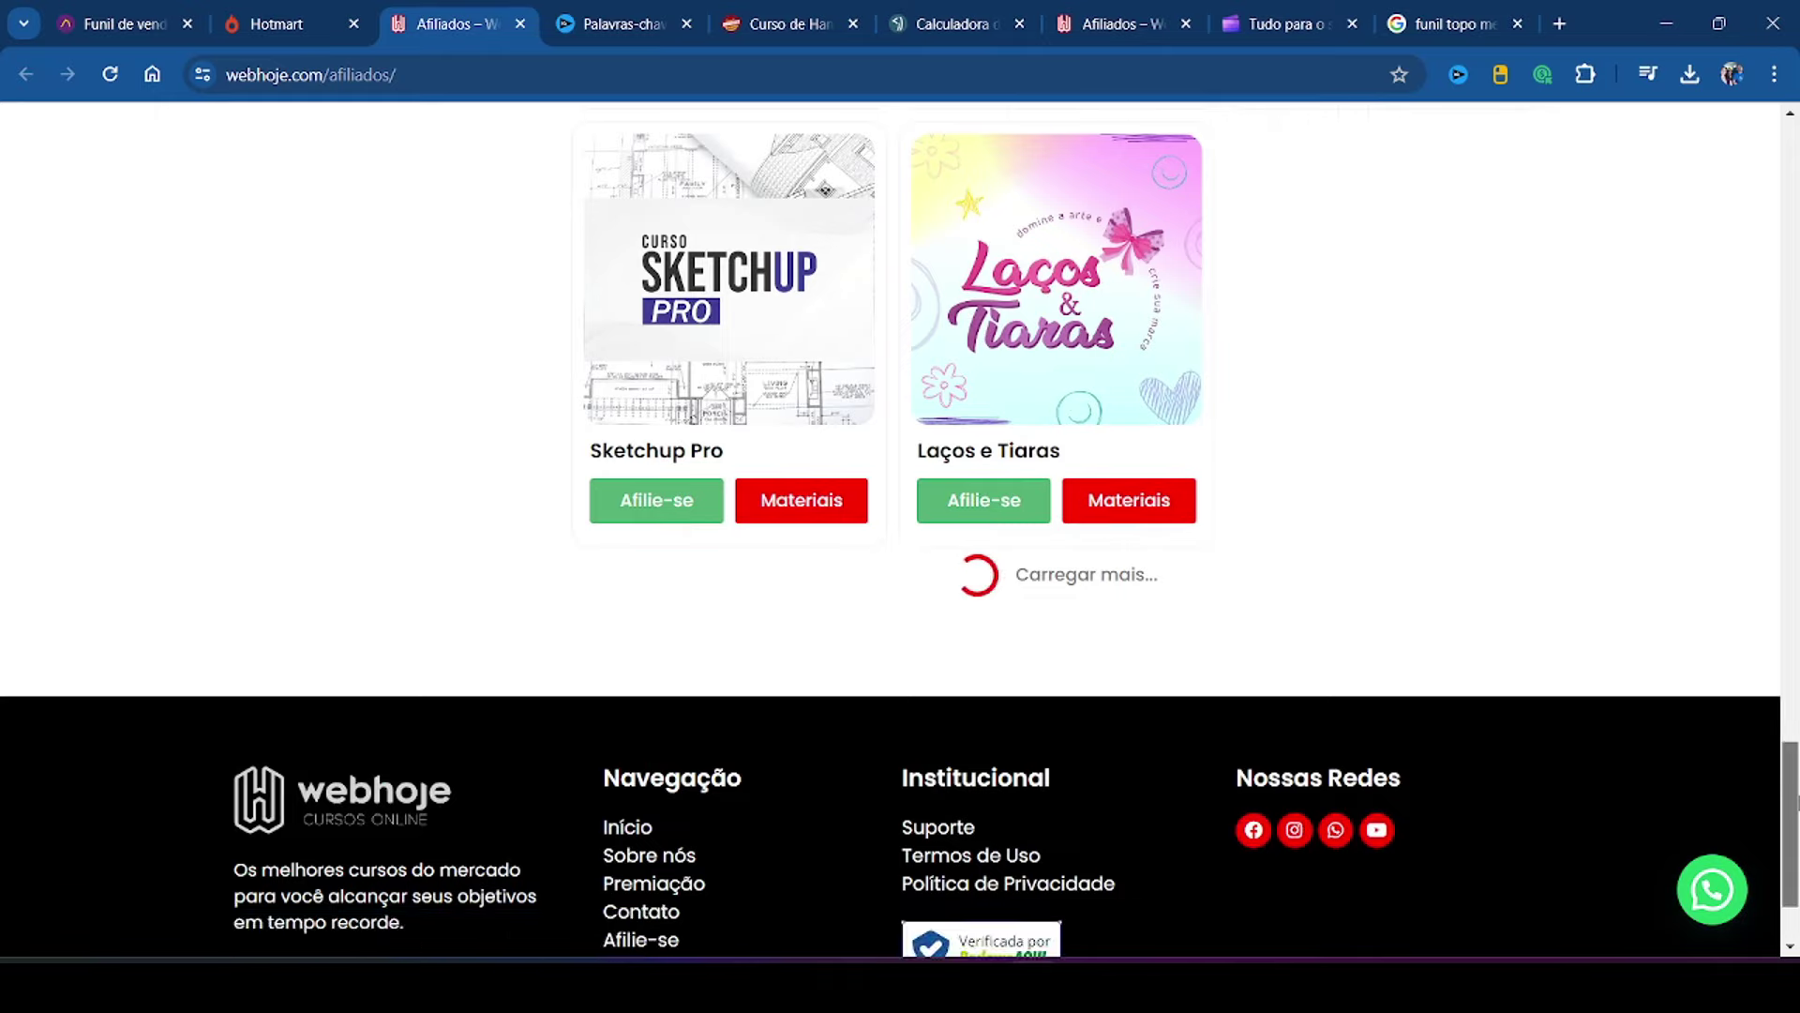
scroll(1496, 578, down, 6)
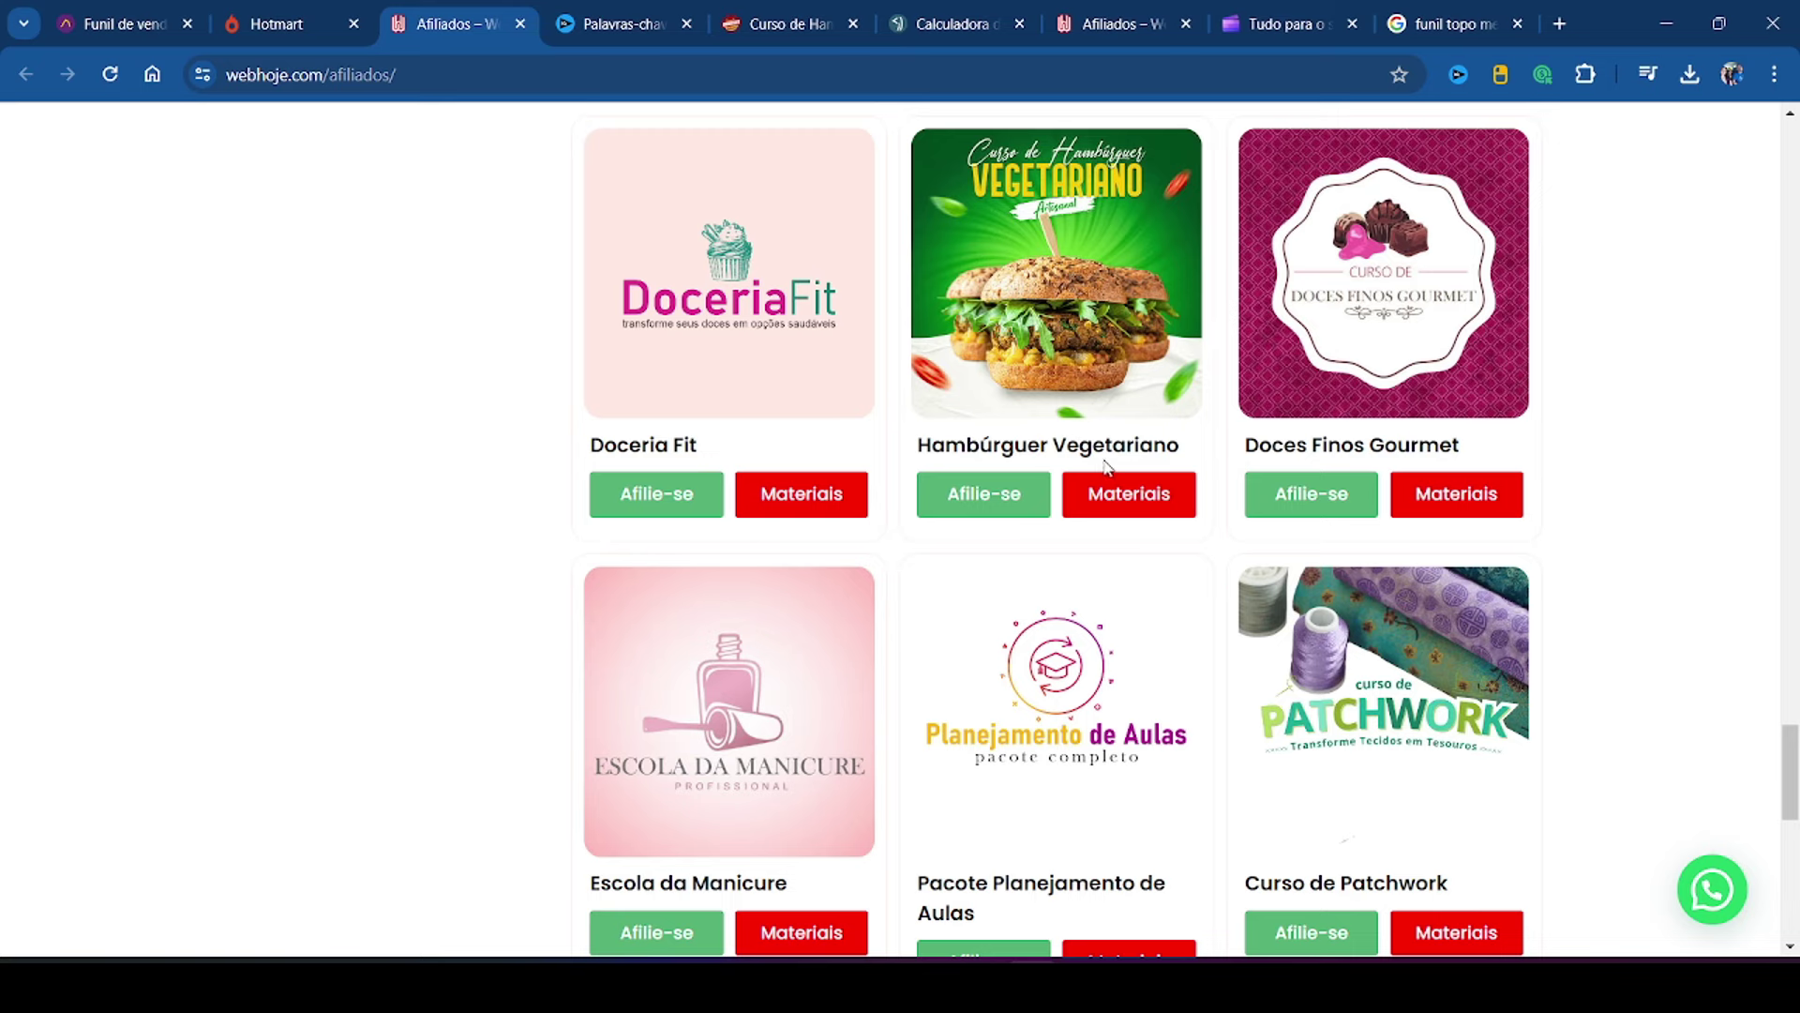
scroll(1652, 450, down, 10)
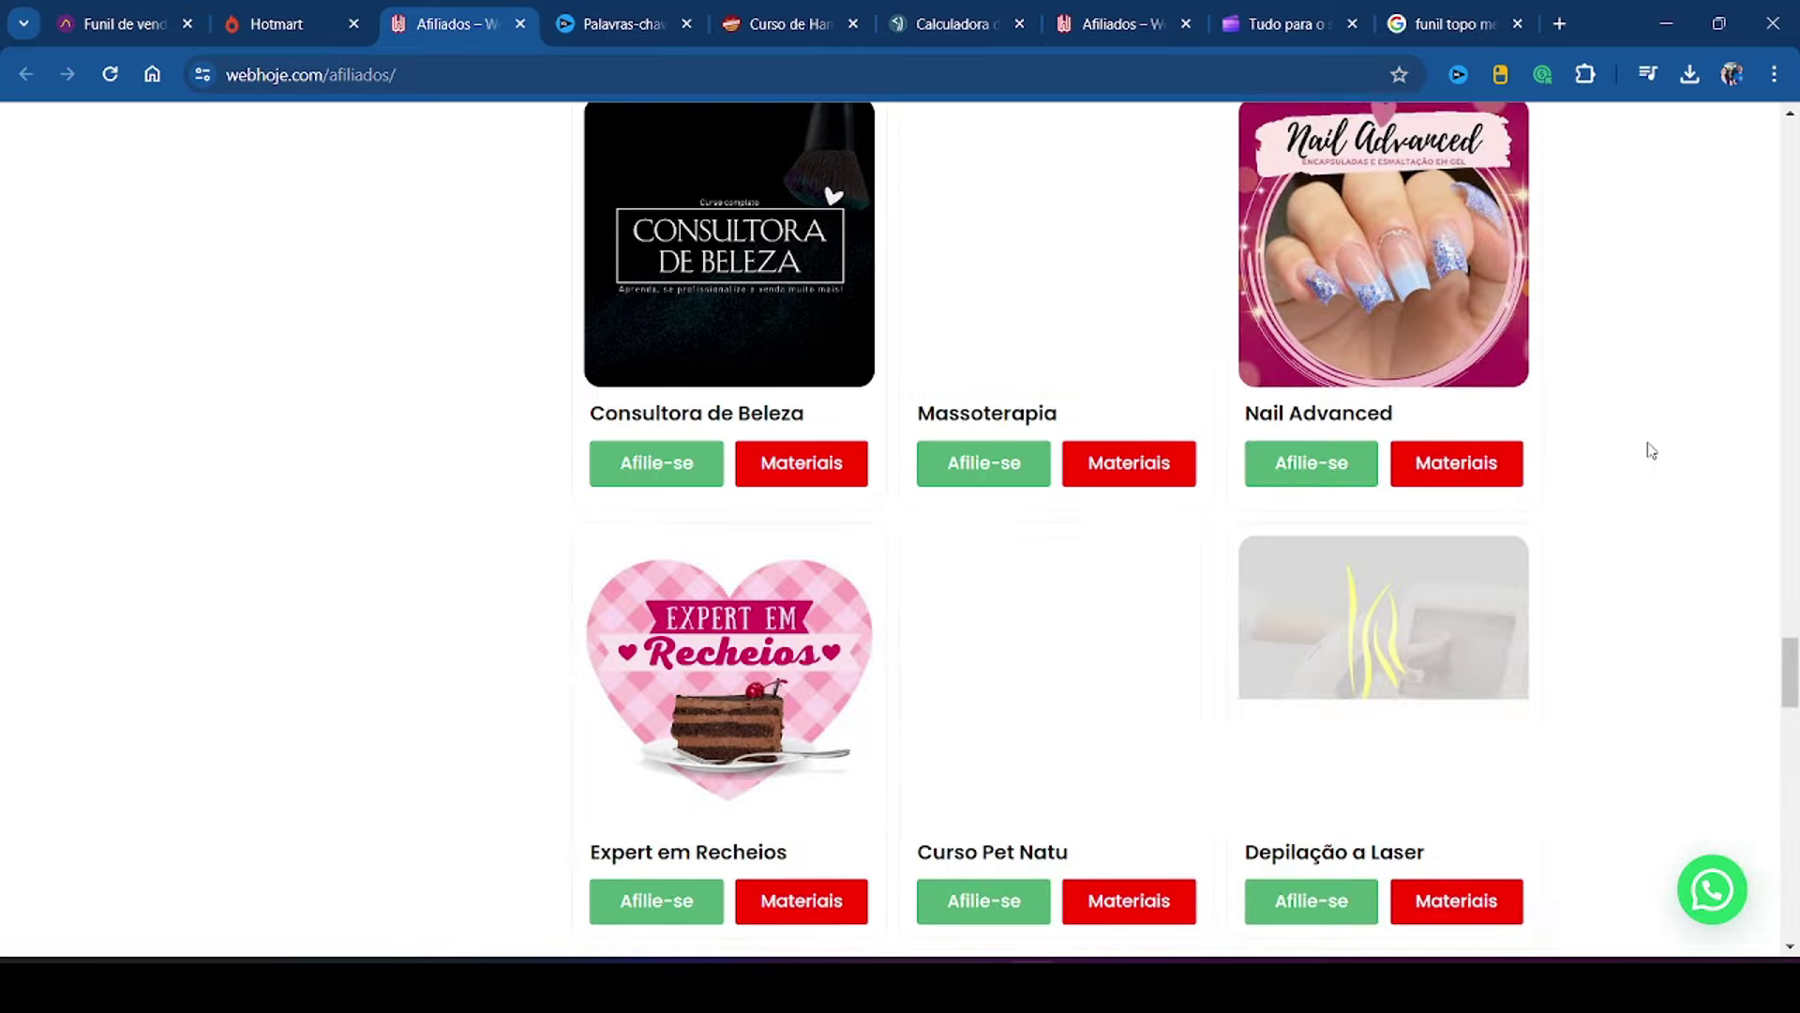
scroll(1652, 450, down, 13)
scroll(1651, 450, down, 13)
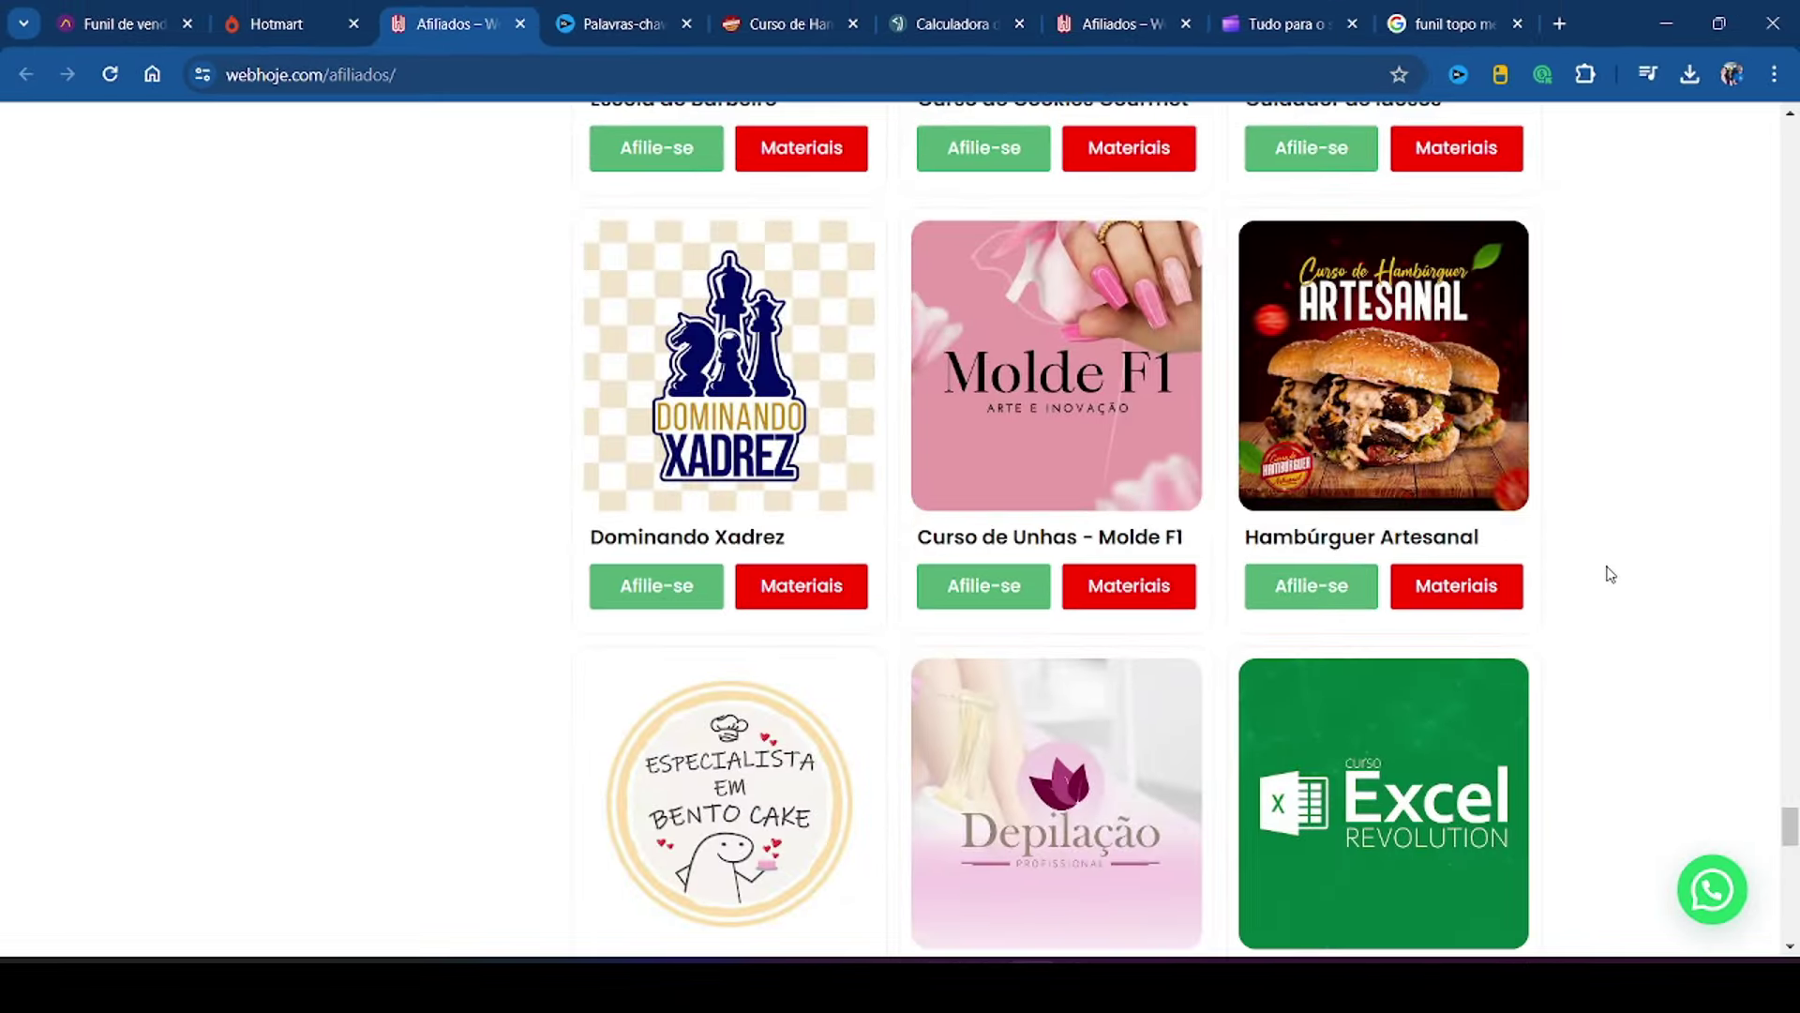
click(1474, 600)
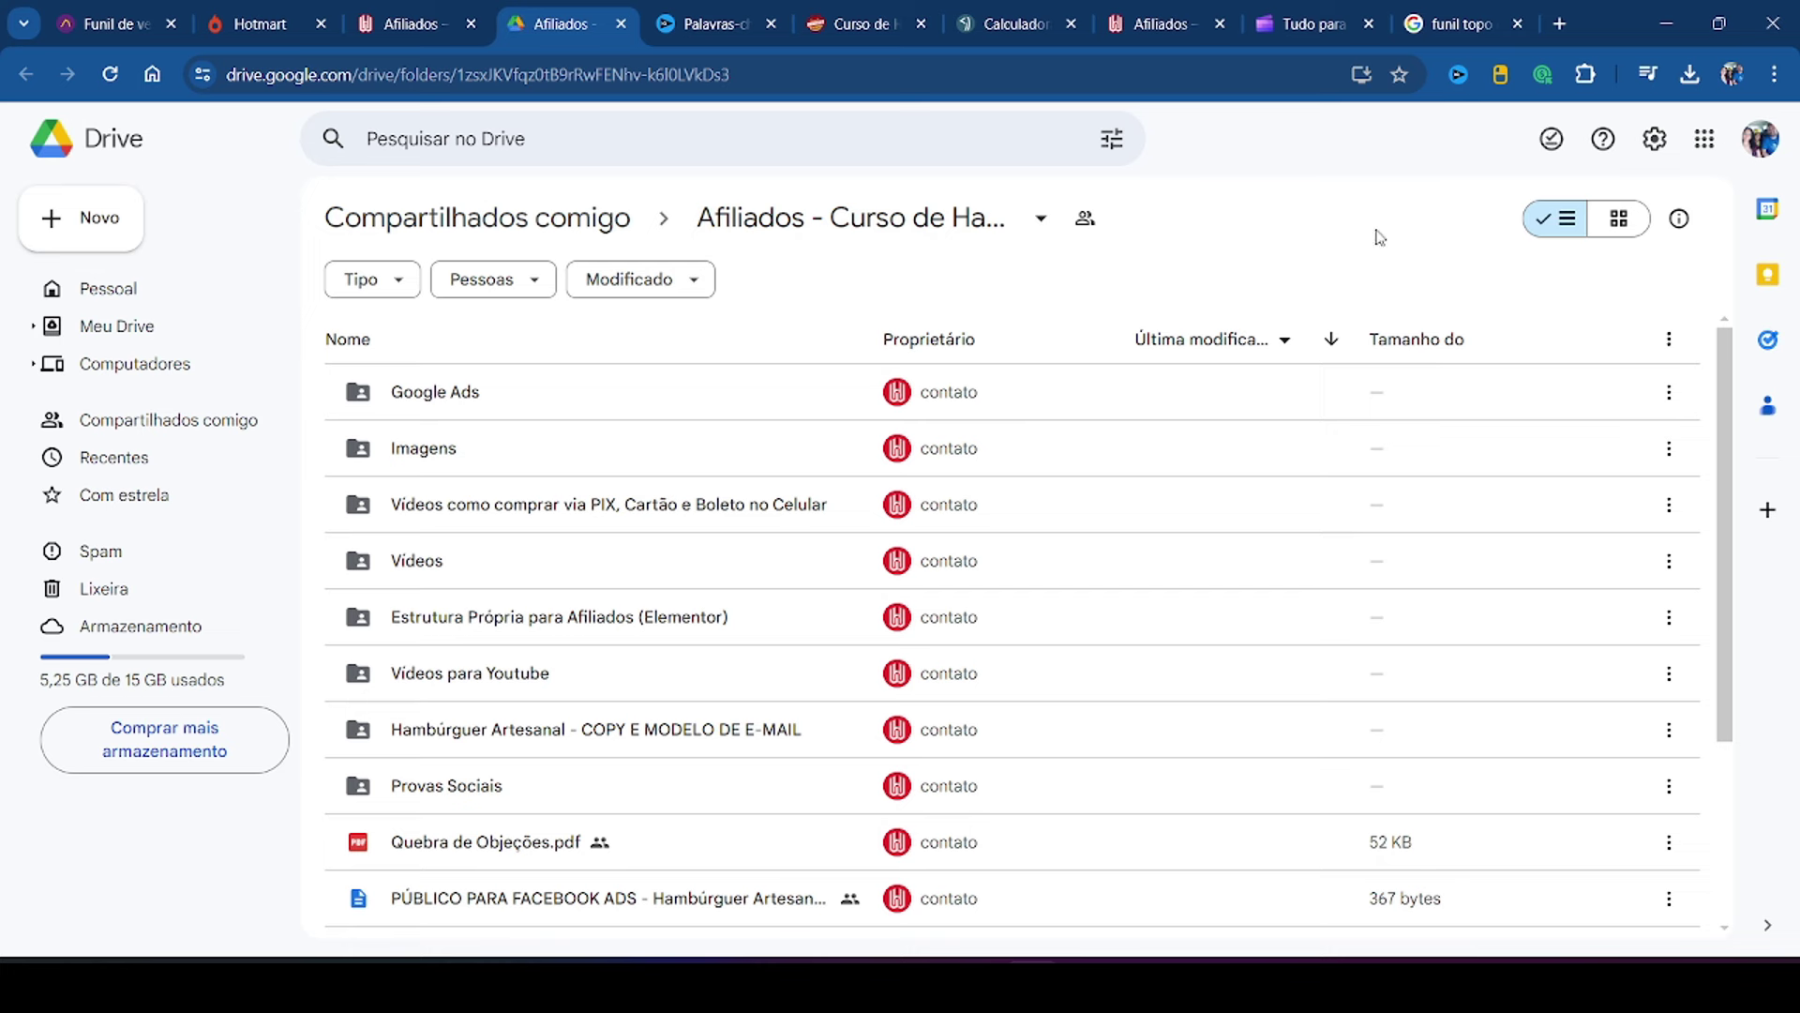
Step: Examine the recommended keywords in Detalhes Google Ads - Hamburguer.txt from the Google Ads folder, and return to the course's affiliate folder
double_click(443, 398)
double_click(603, 392)
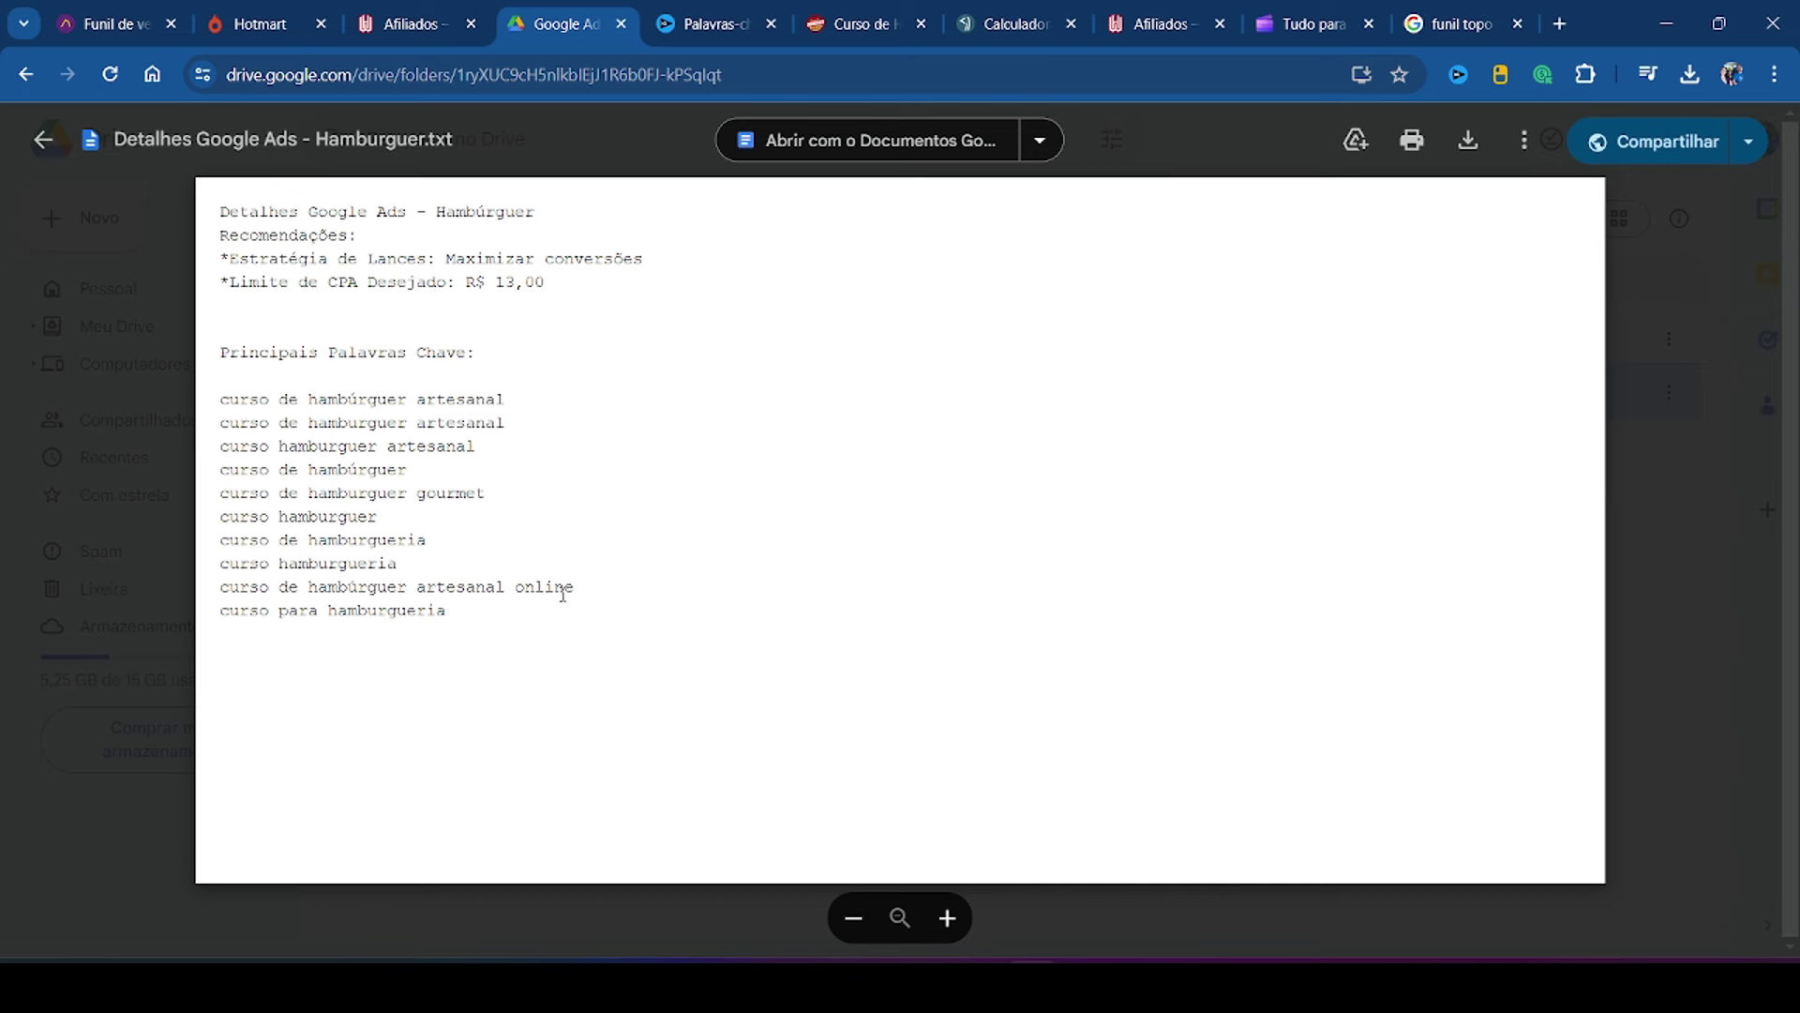
drag(514, 635, 215, 399)
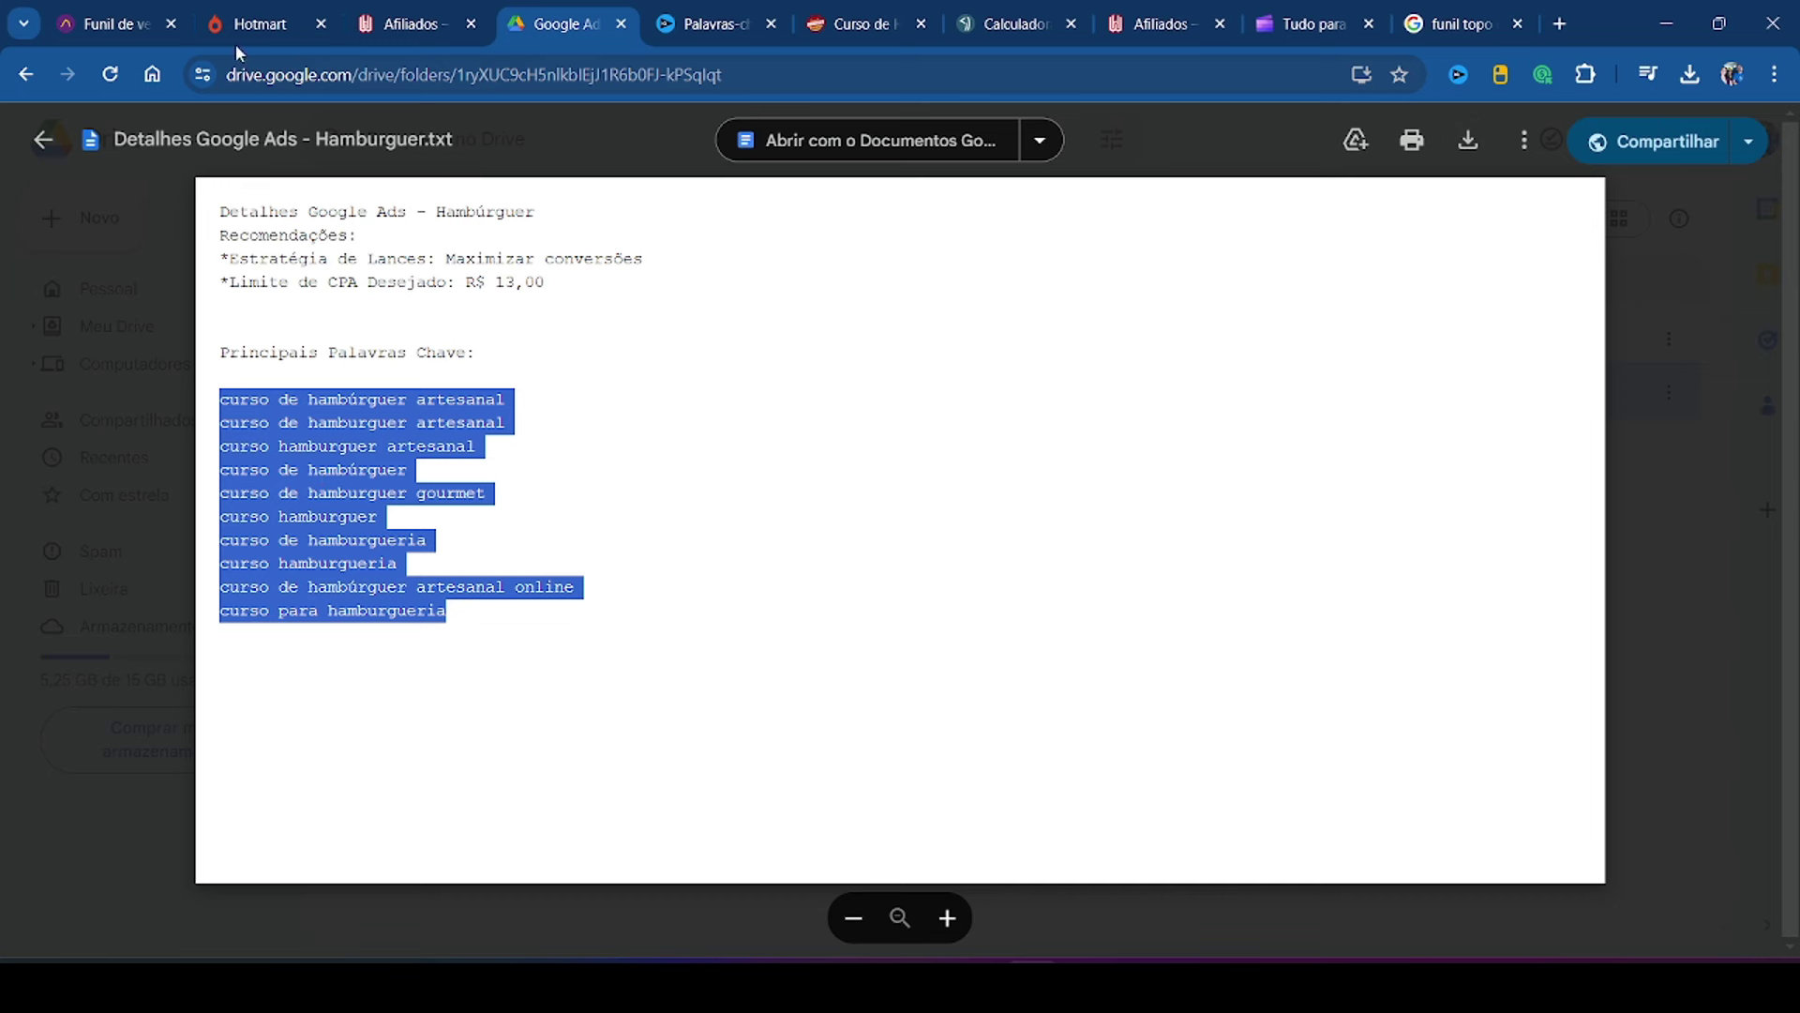
click(43, 138)
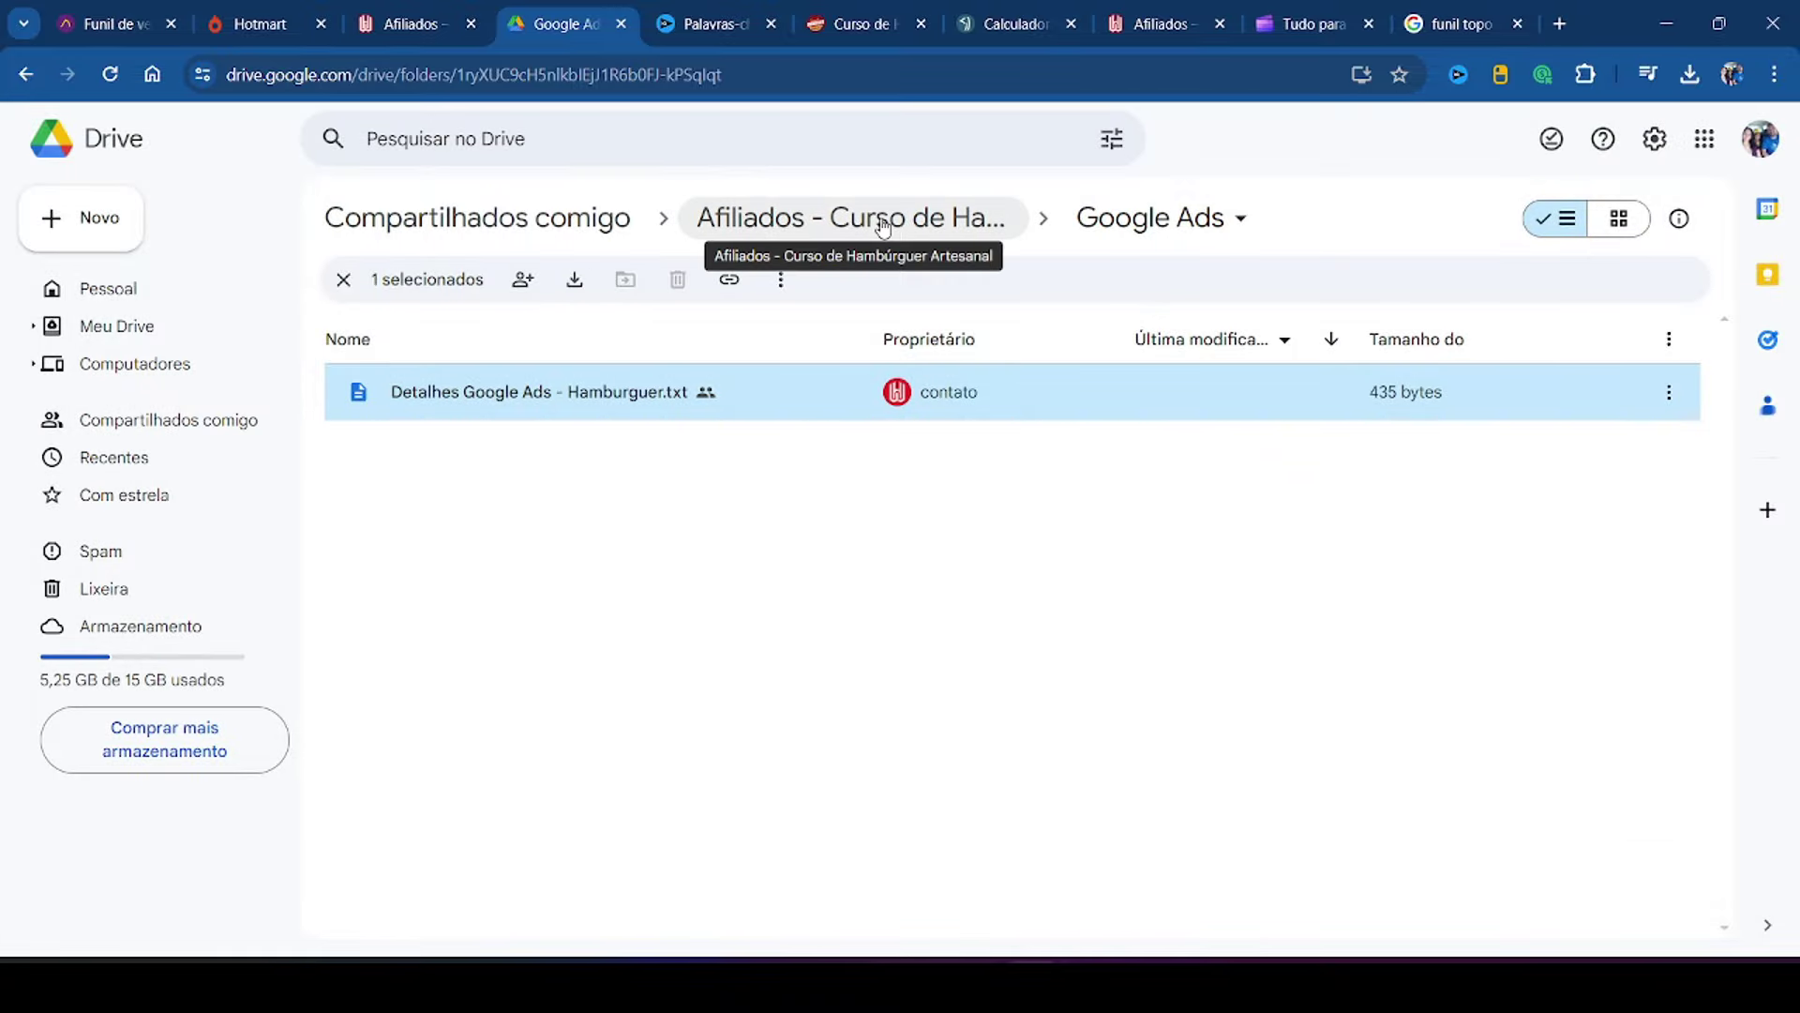
click(852, 218)
Step: Open the Vídeos para Youtube folder, preview the video "Veja a opinião de quem fez o Curso de Hambúrguer Artesanal", and close it
scroll(536, 531, down, 2)
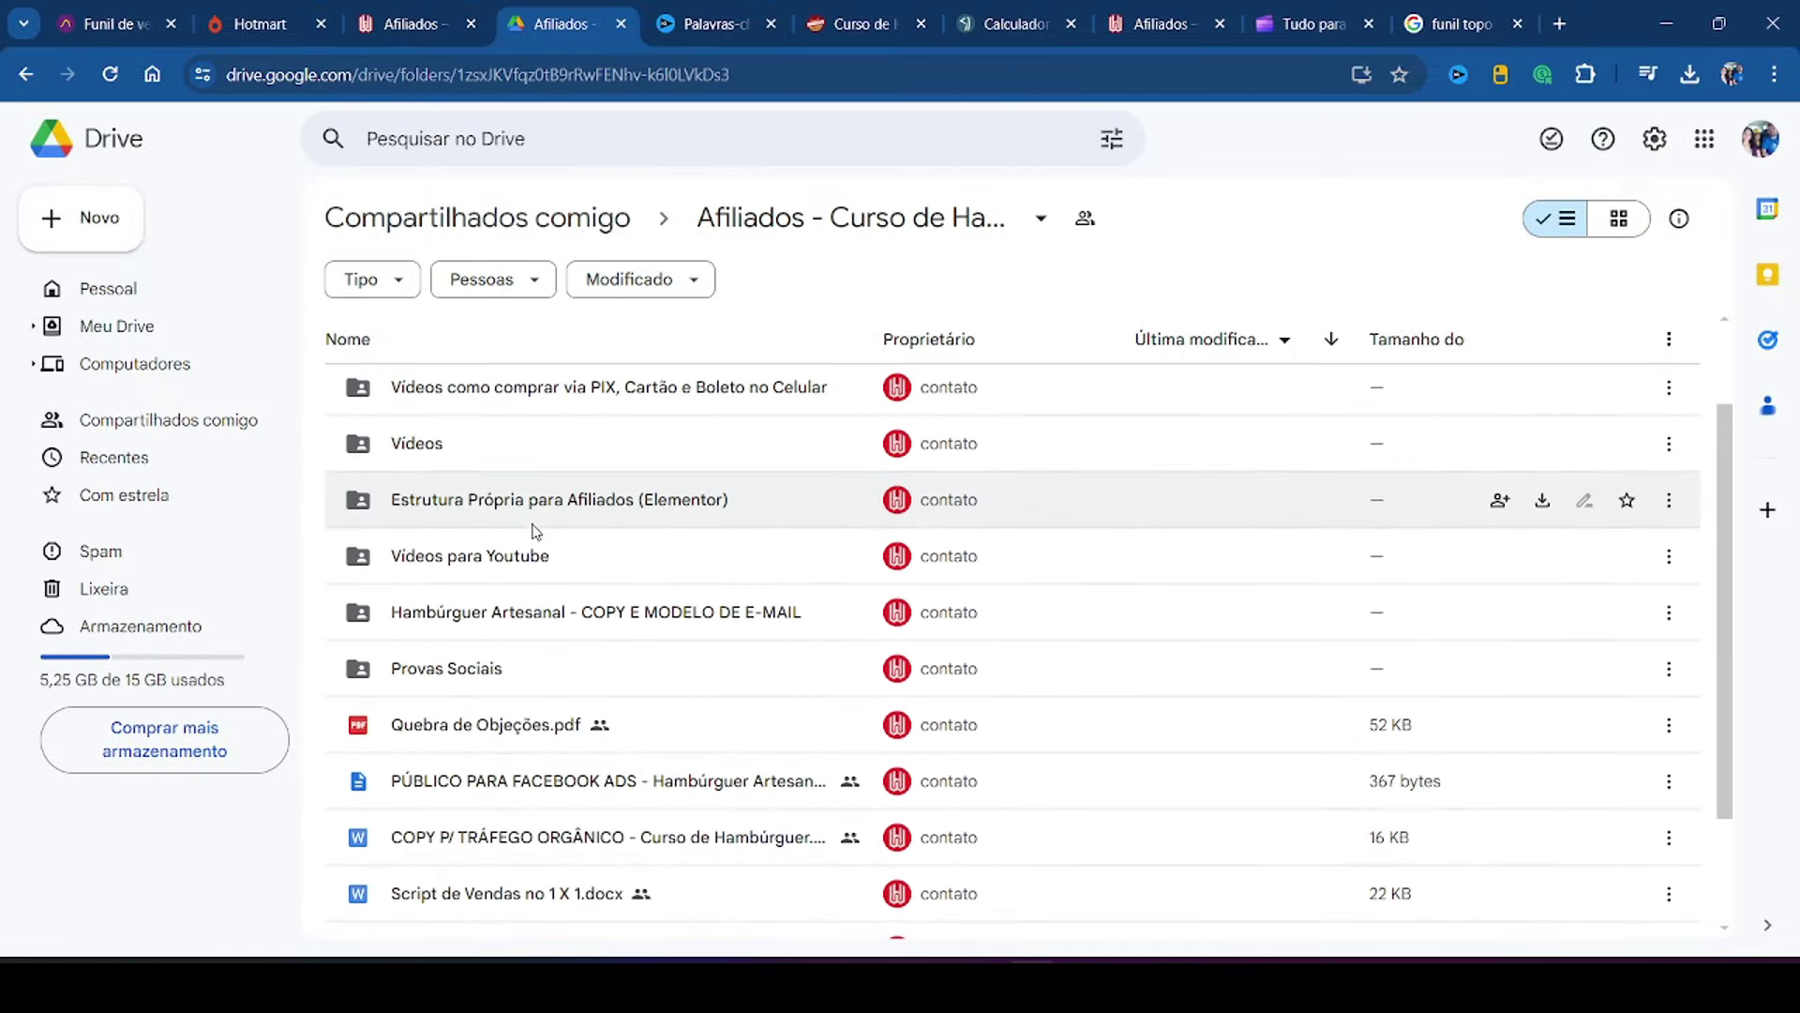
double_click(445, 563)
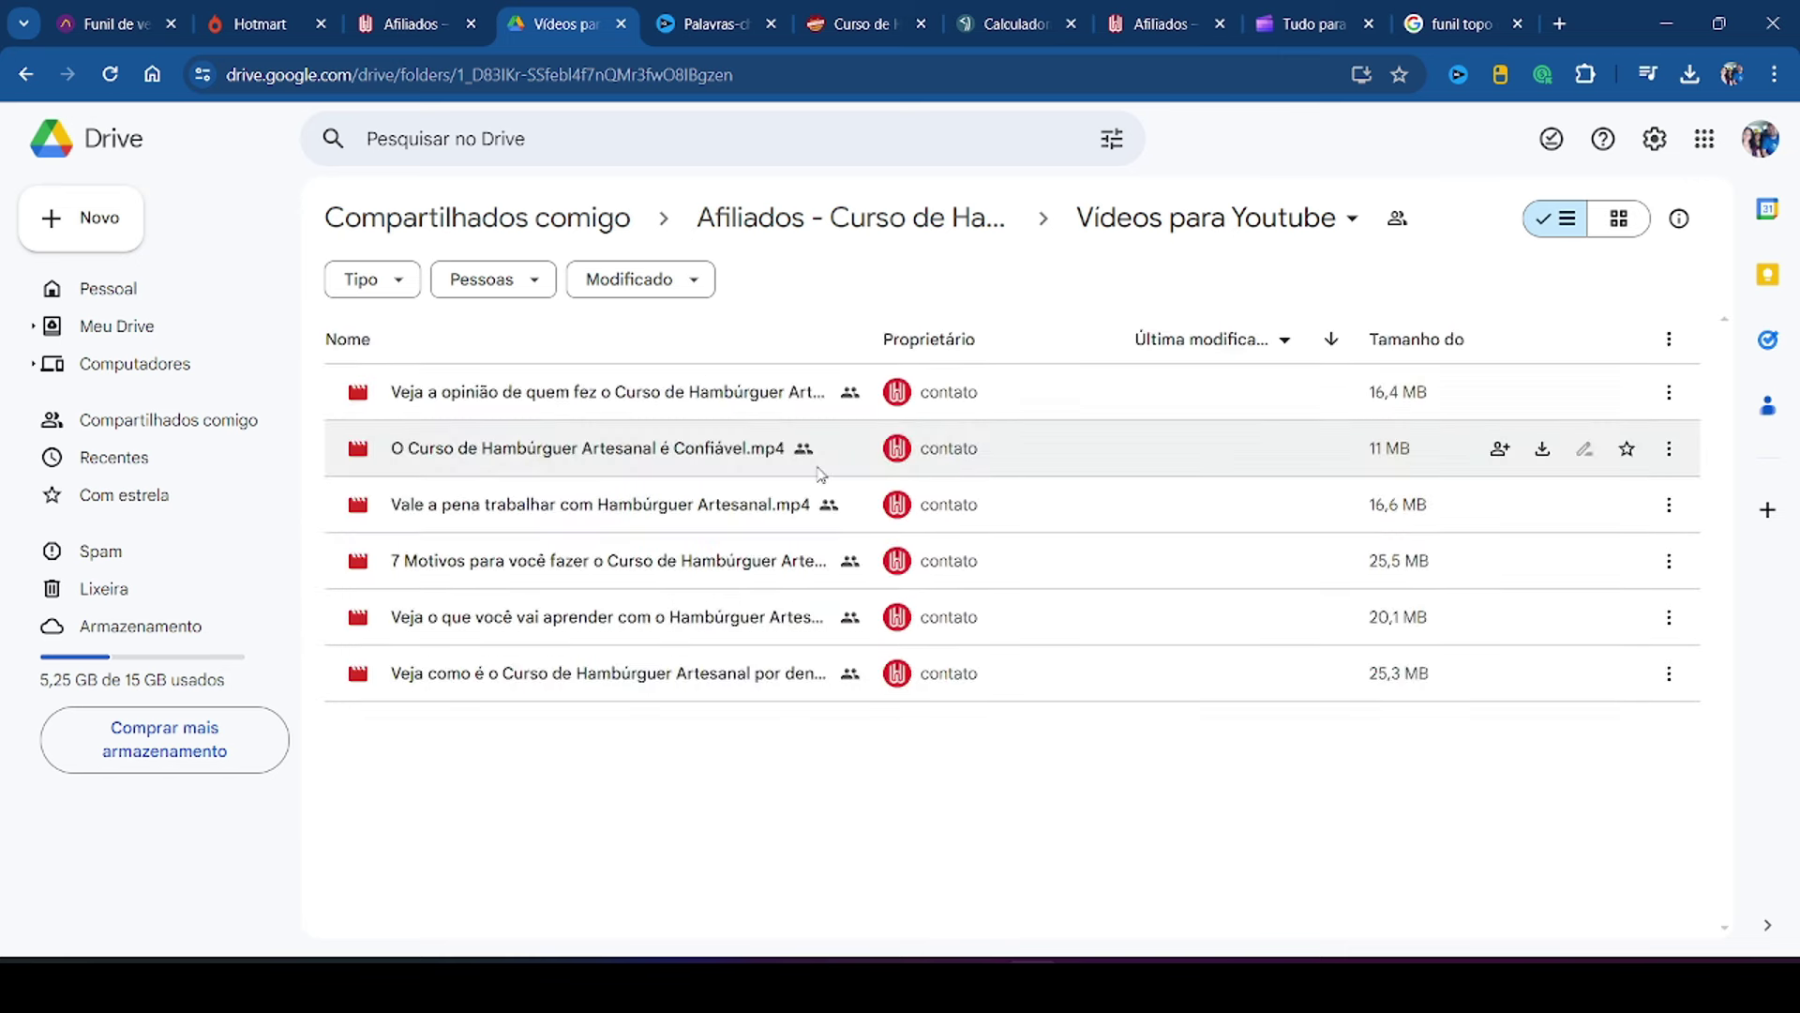
click(518, 397)
double_click(518, 397)
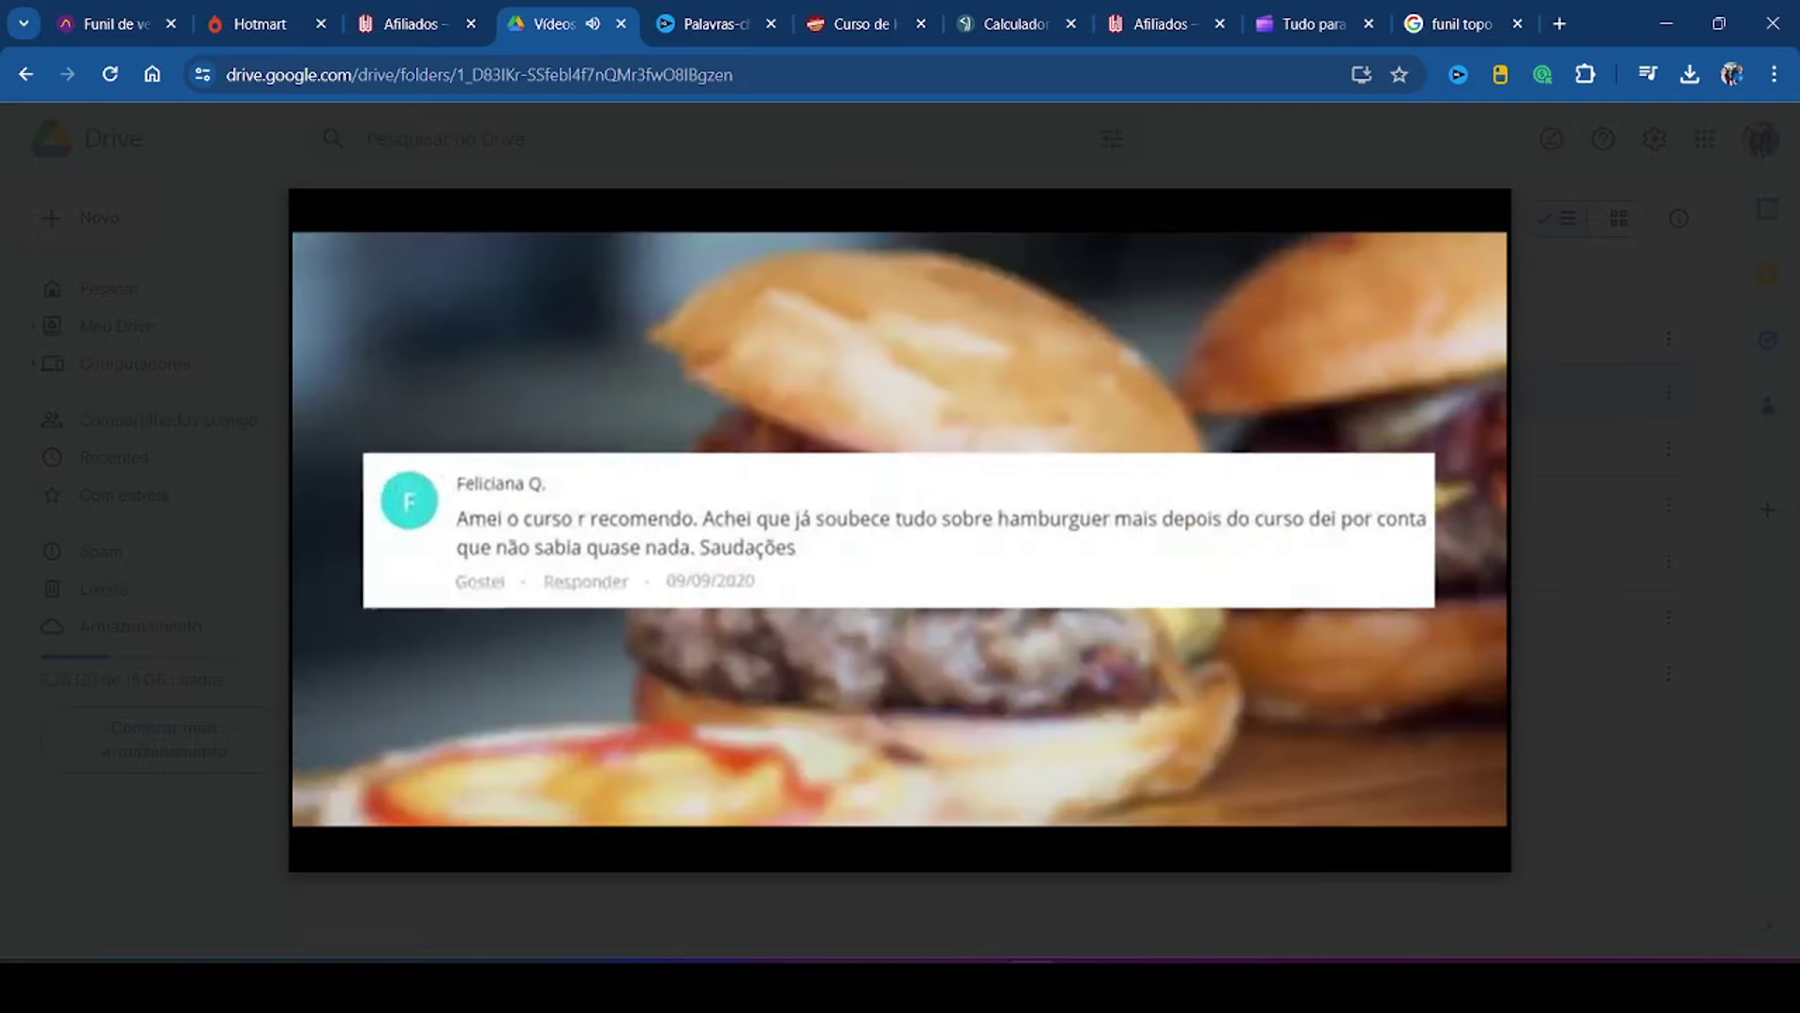
click(330, 844)
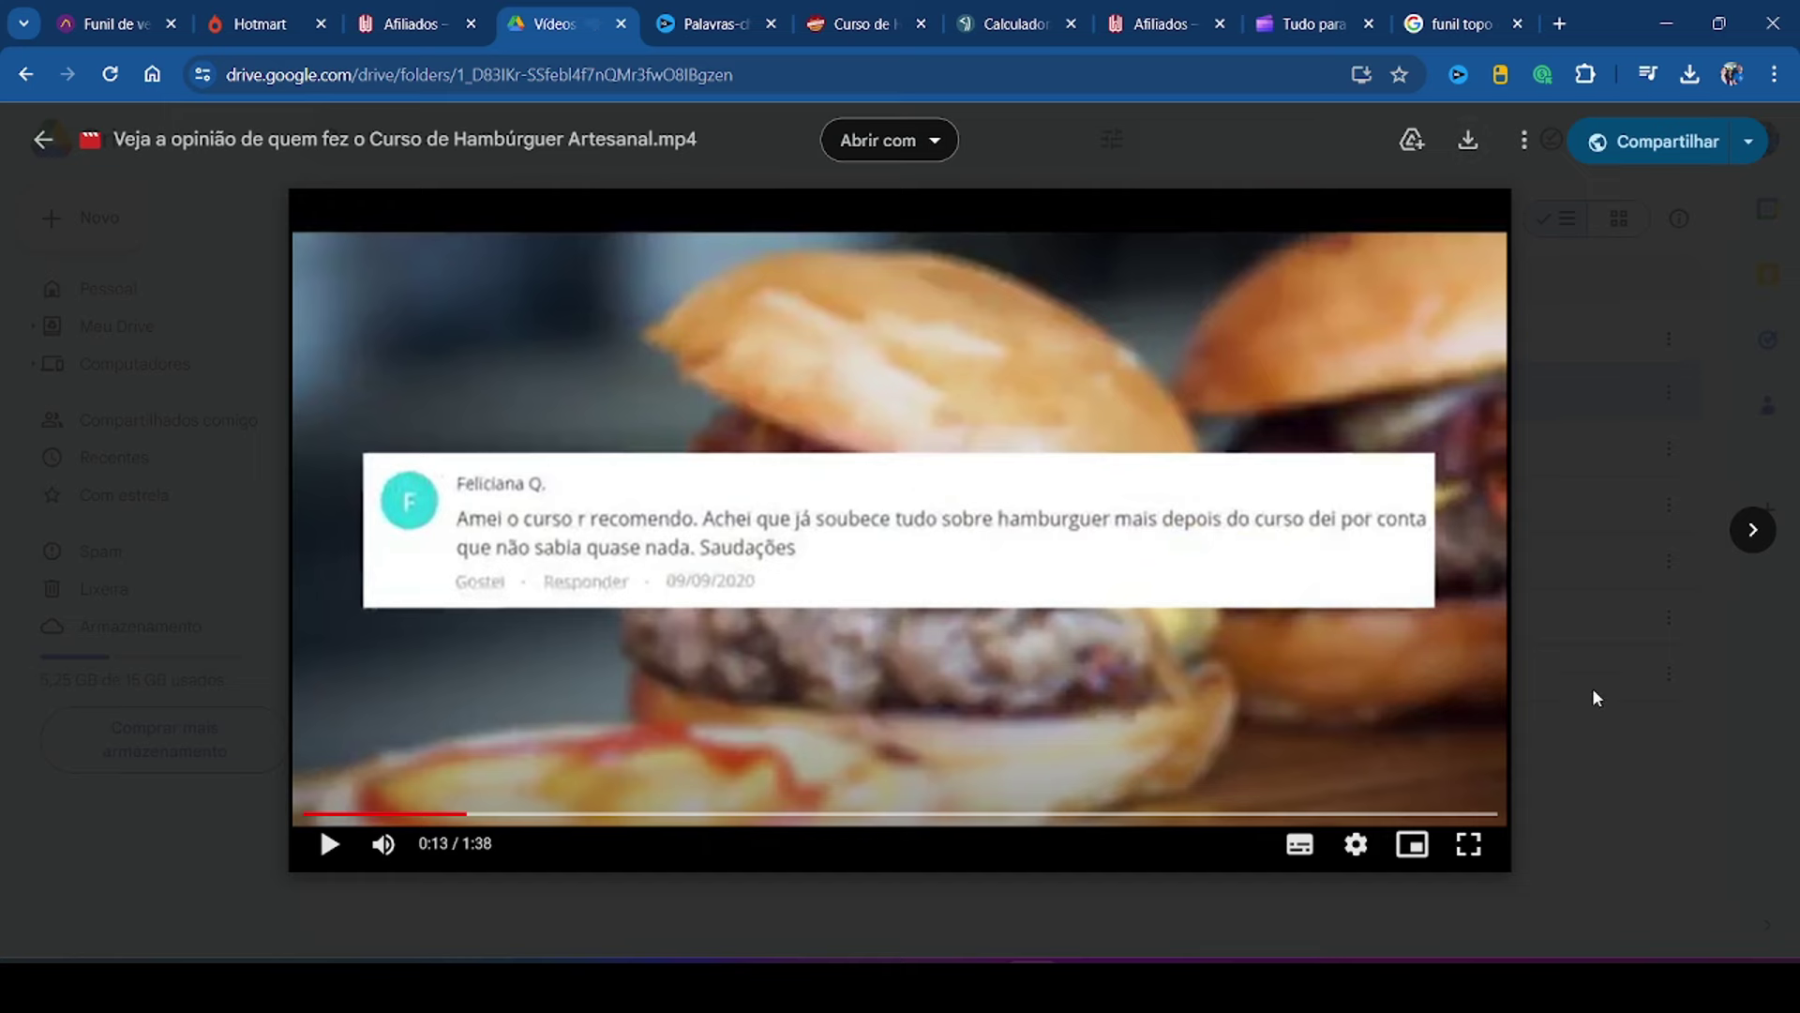
click(1640, 720)
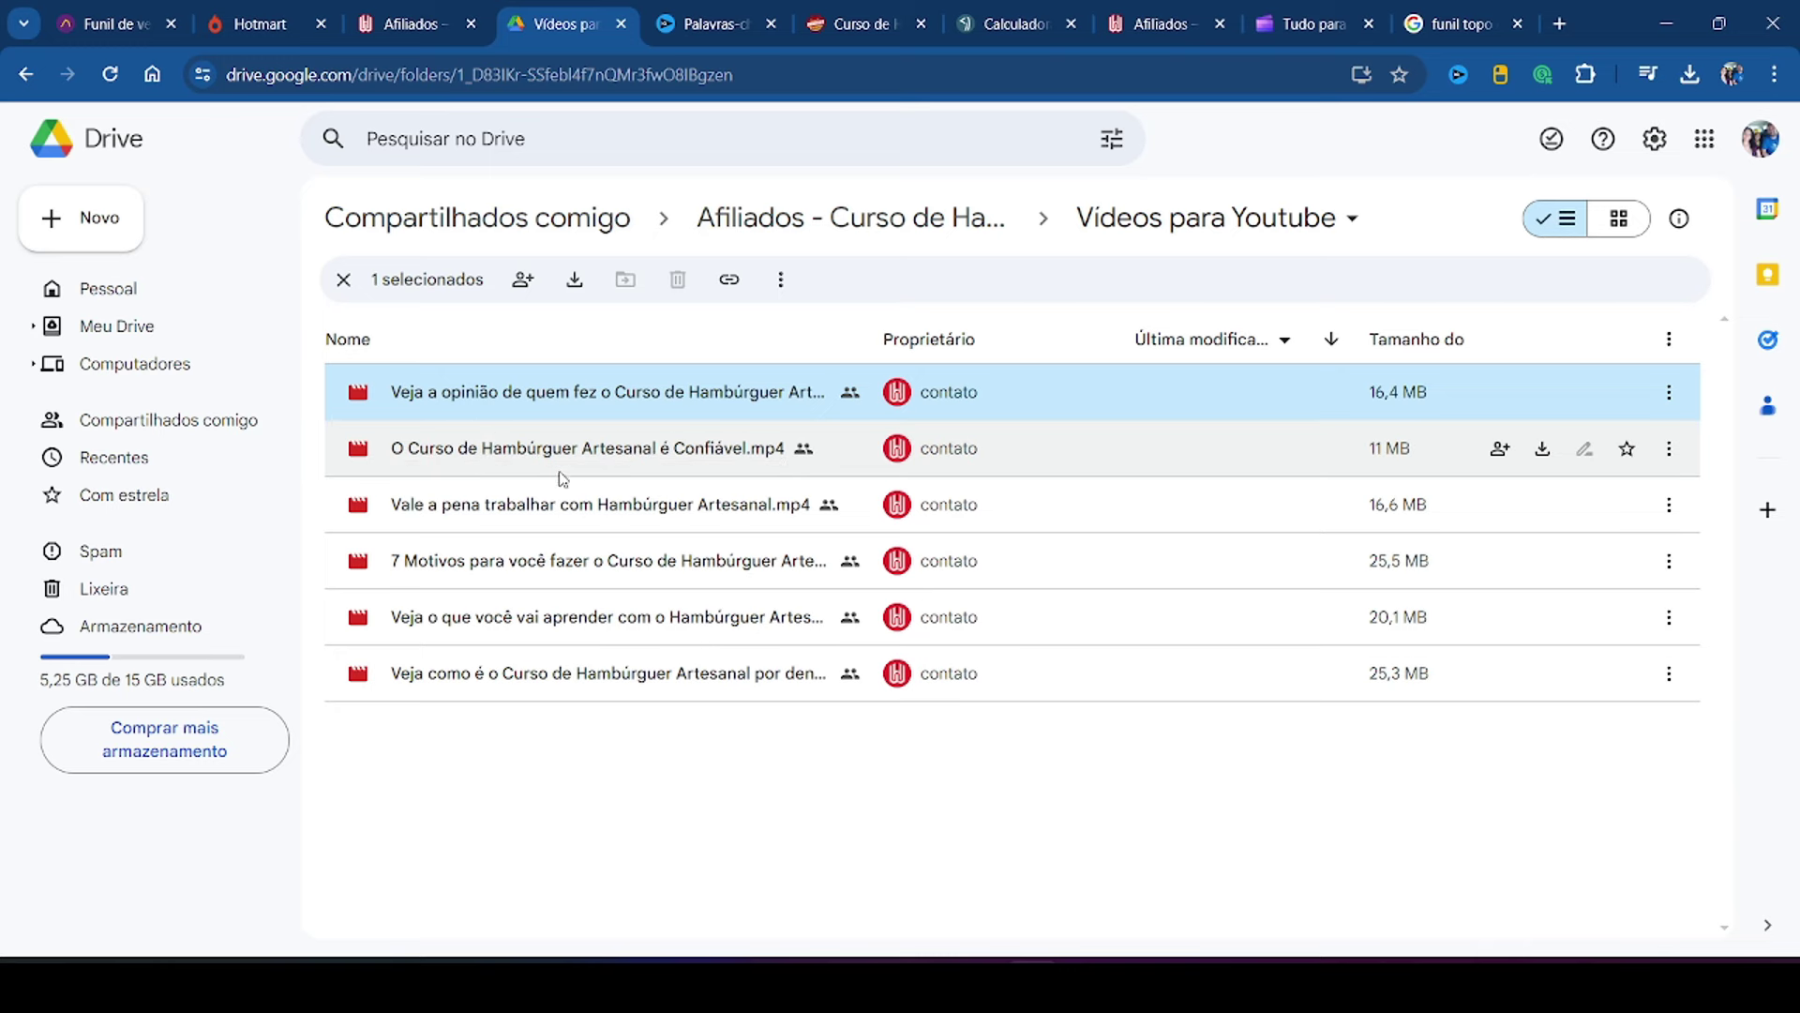
Step: Preview the video "7 Motivos para você fazer o Curso de Hambúrguer Arteanal" and return to the course's affiliate folder
double_click(530, 563)
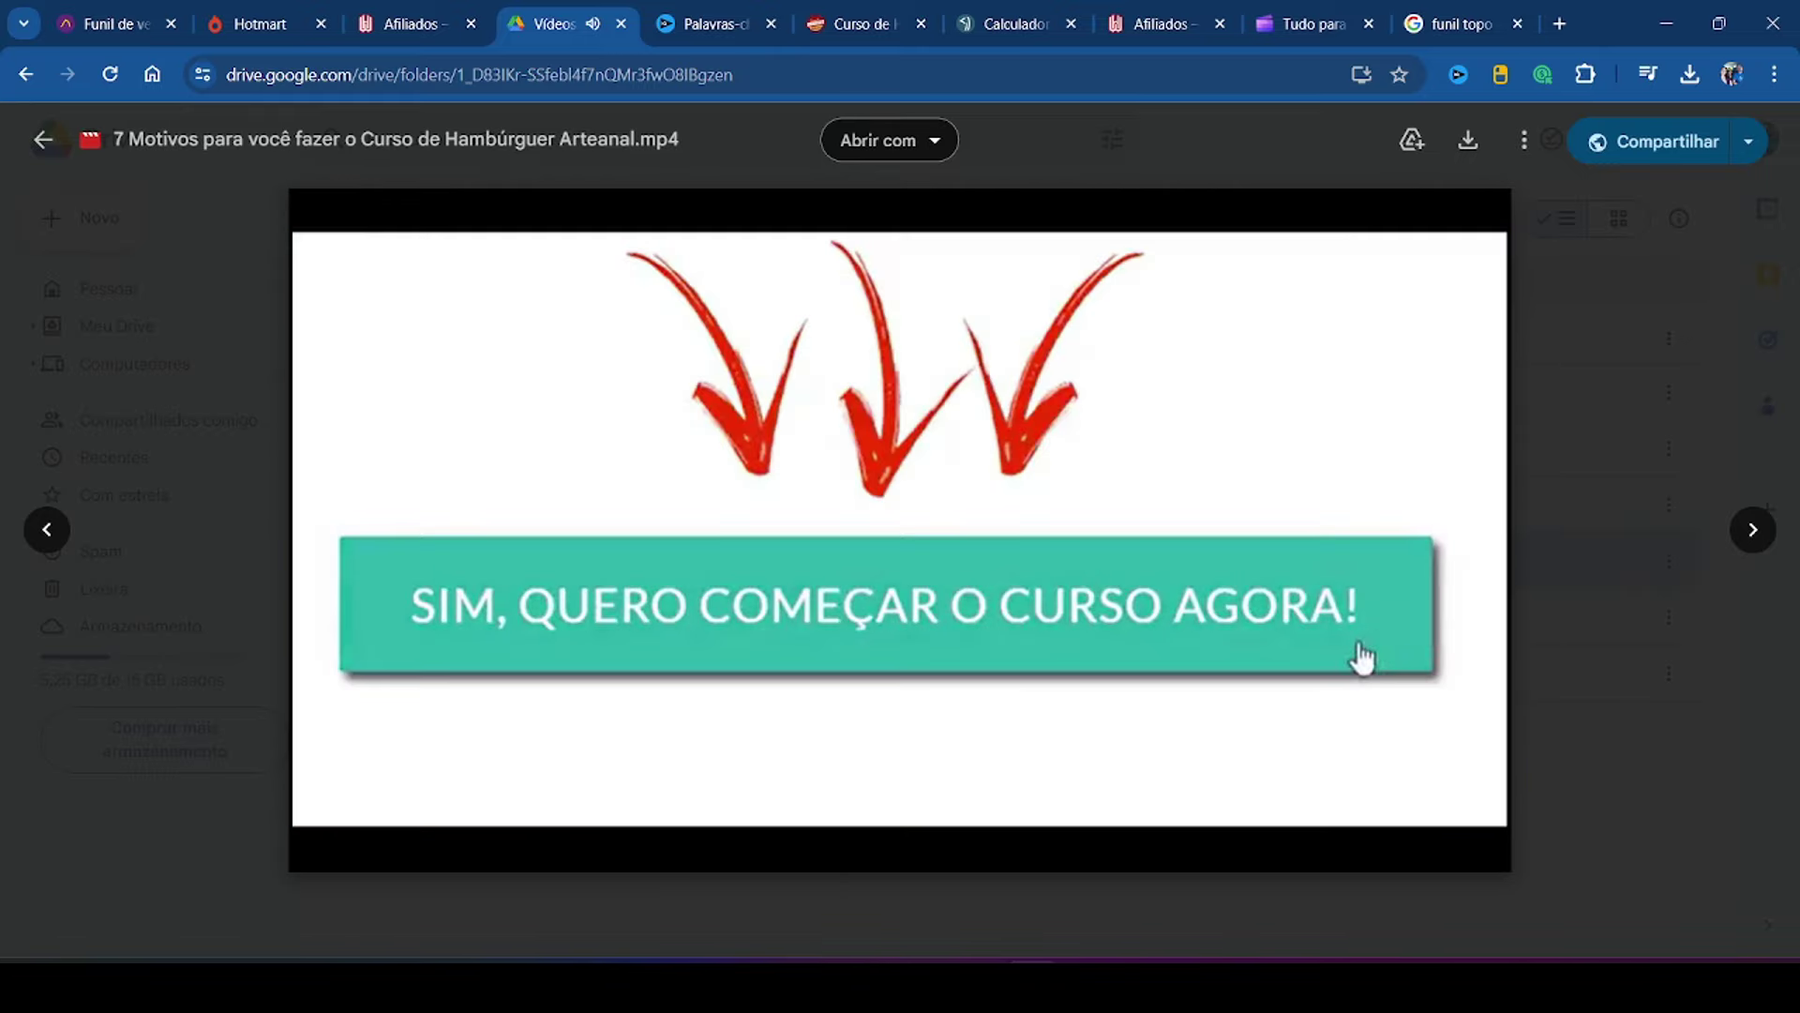
click(43, 139)
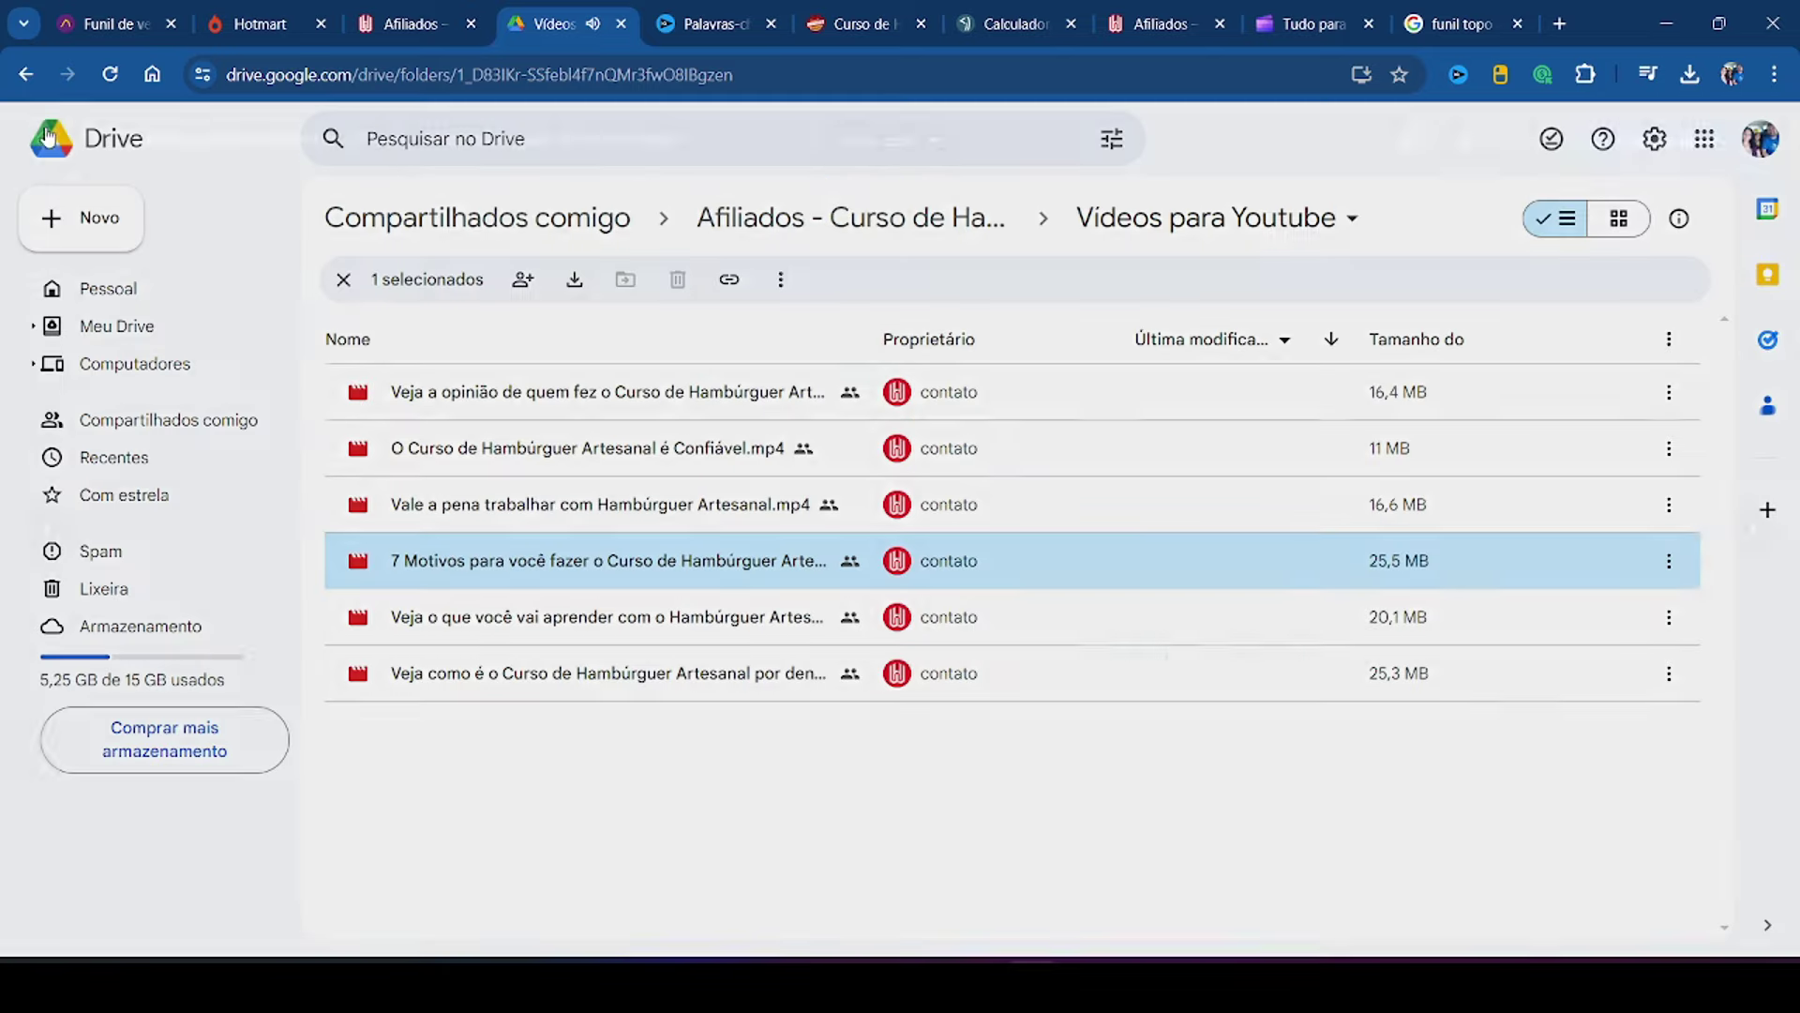
click(810, 217)
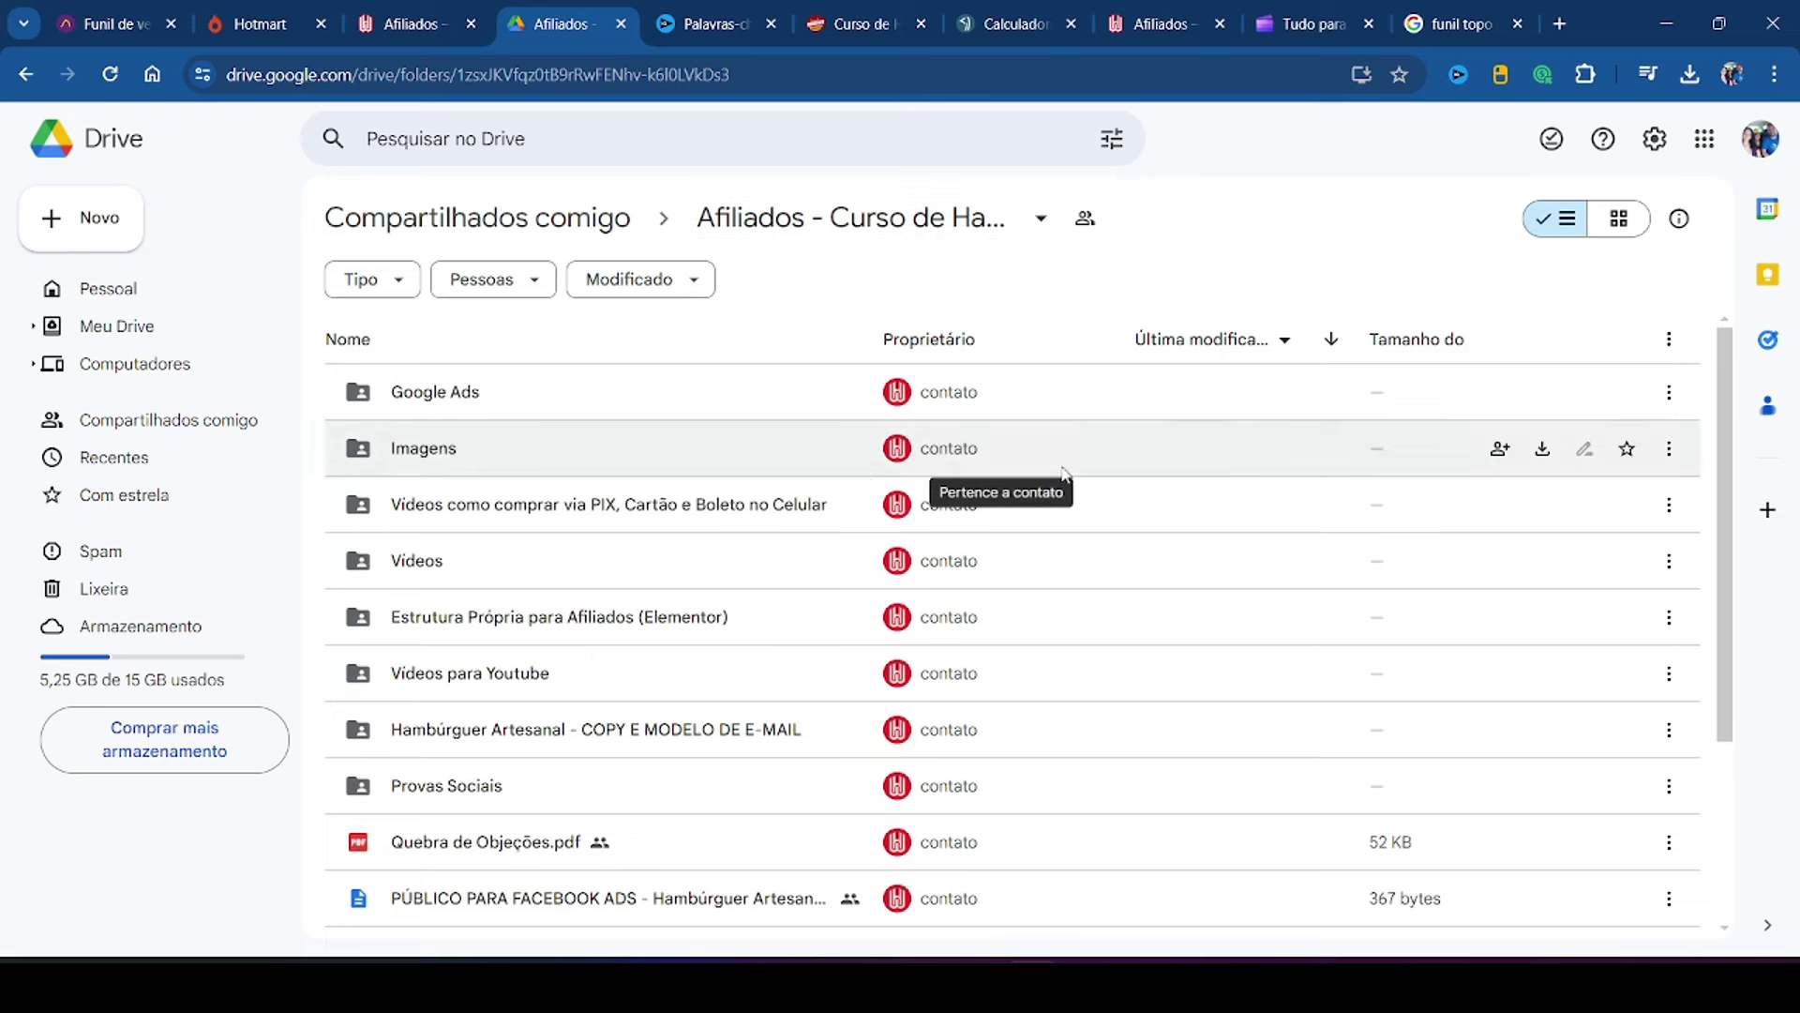
Step: Open the Vídeos folder and preview the clips Hamburguer (3).mp4, Hamburguer (6).mp4 and Hamburguer (3).mov
double_click(421, 574)
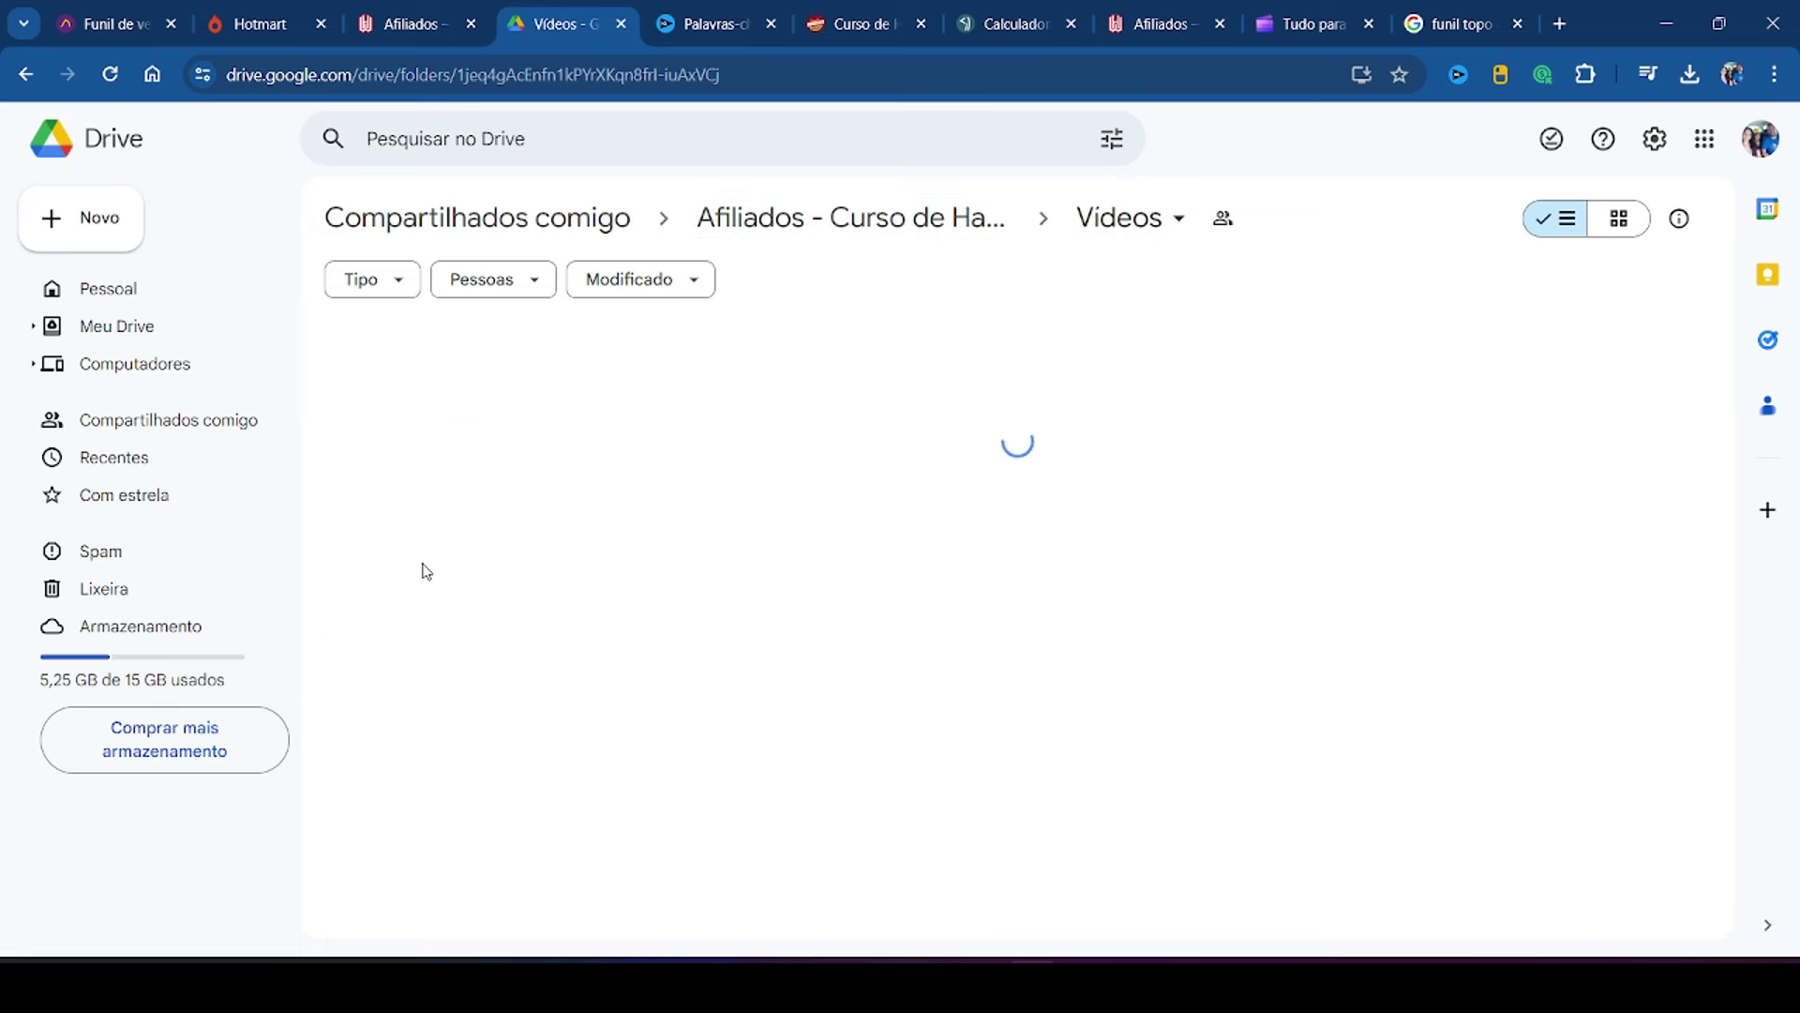
double_click(452, 398)
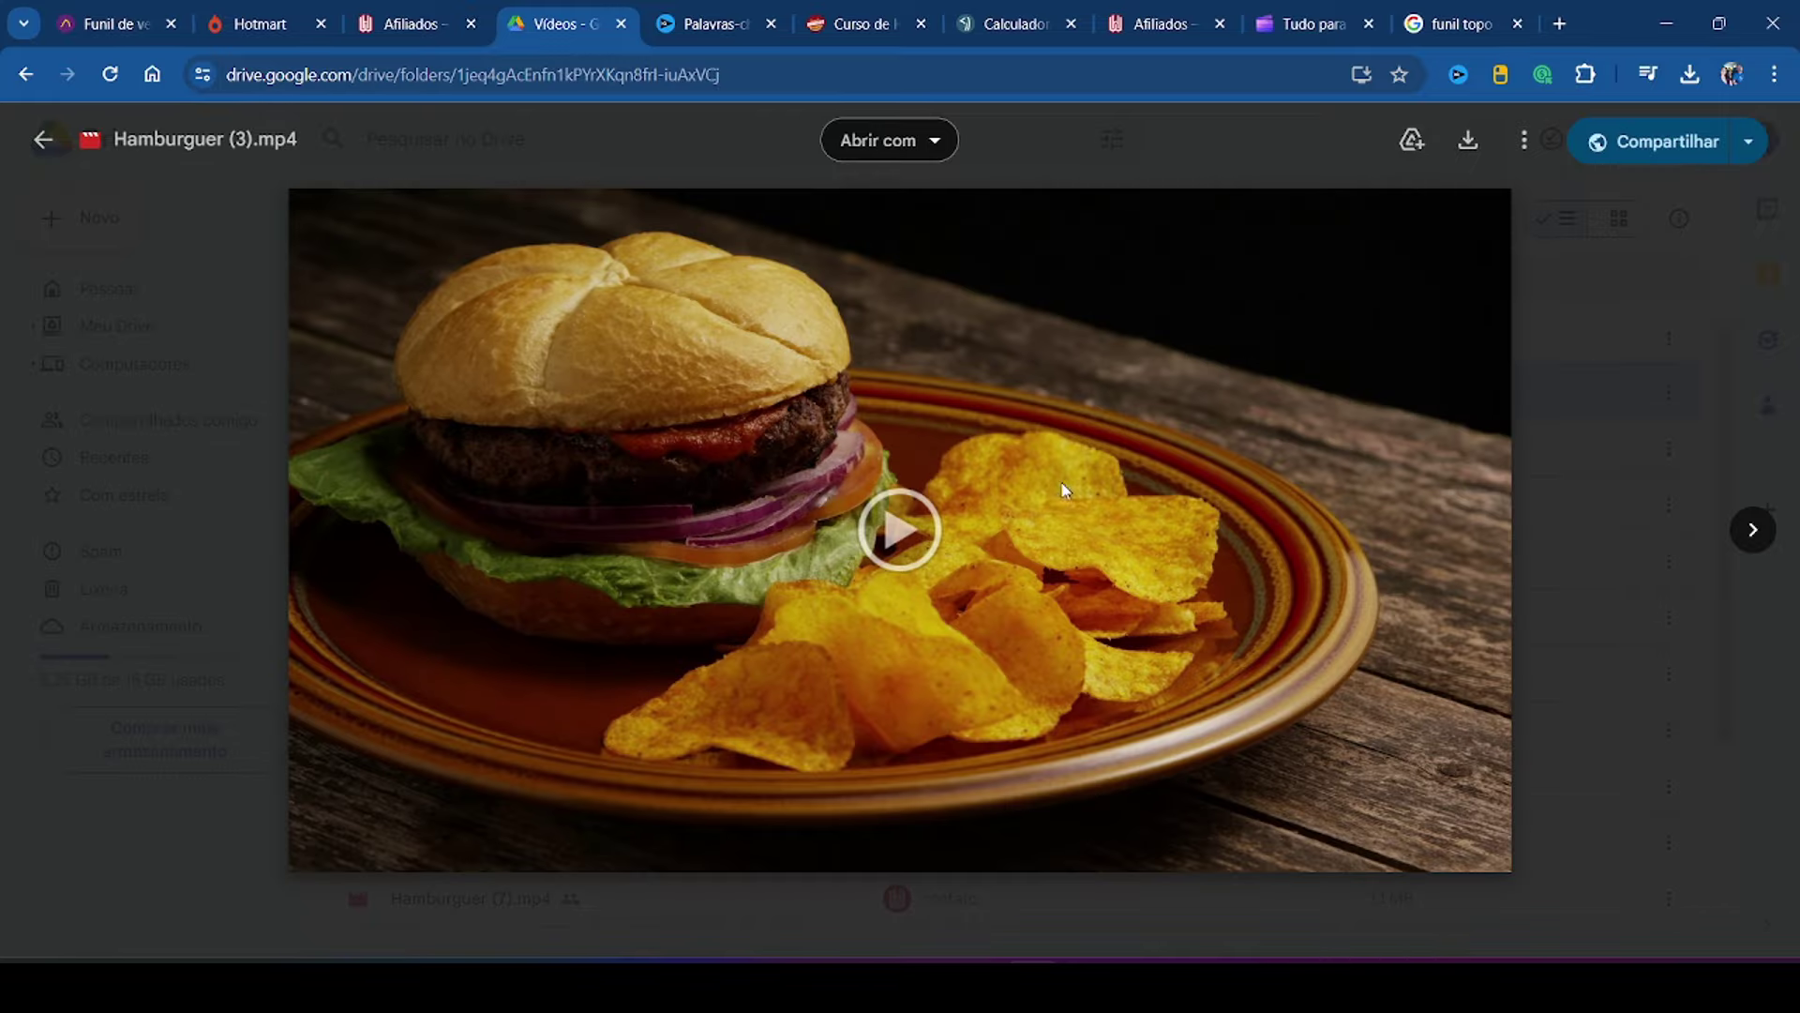
click(1064, 490)
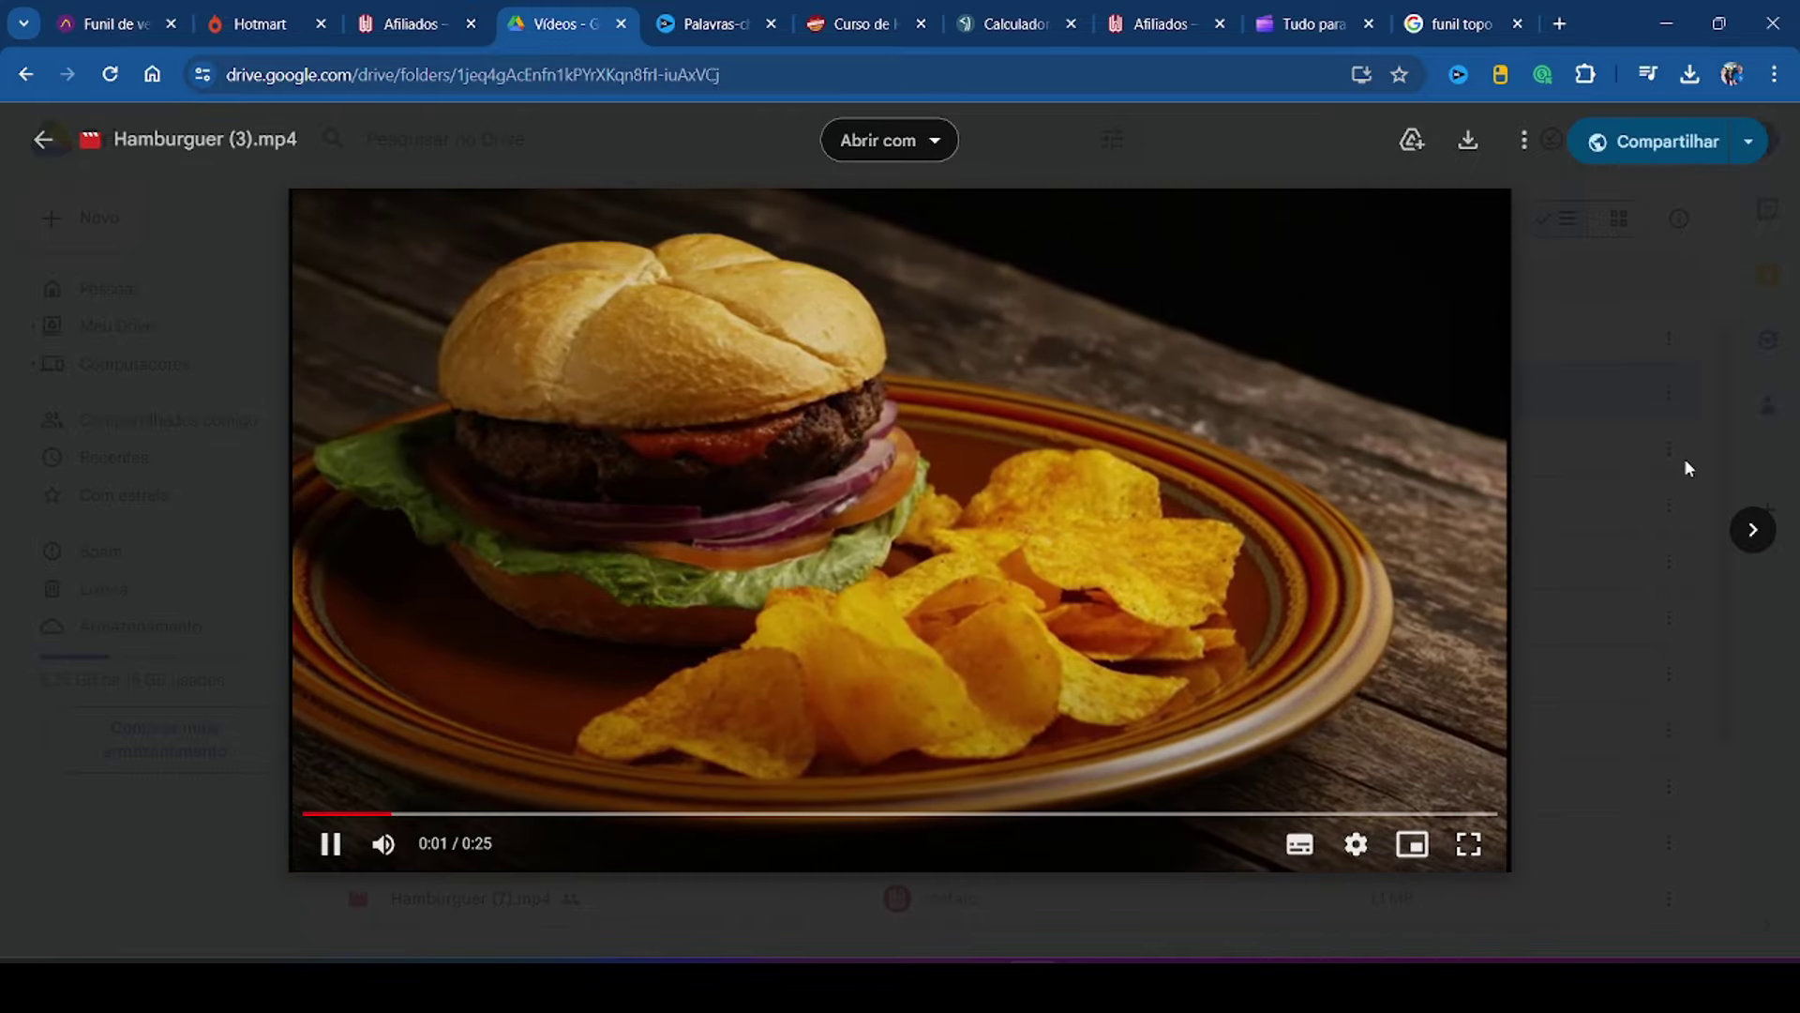
click(1684, 458)
double_click(466, 461)
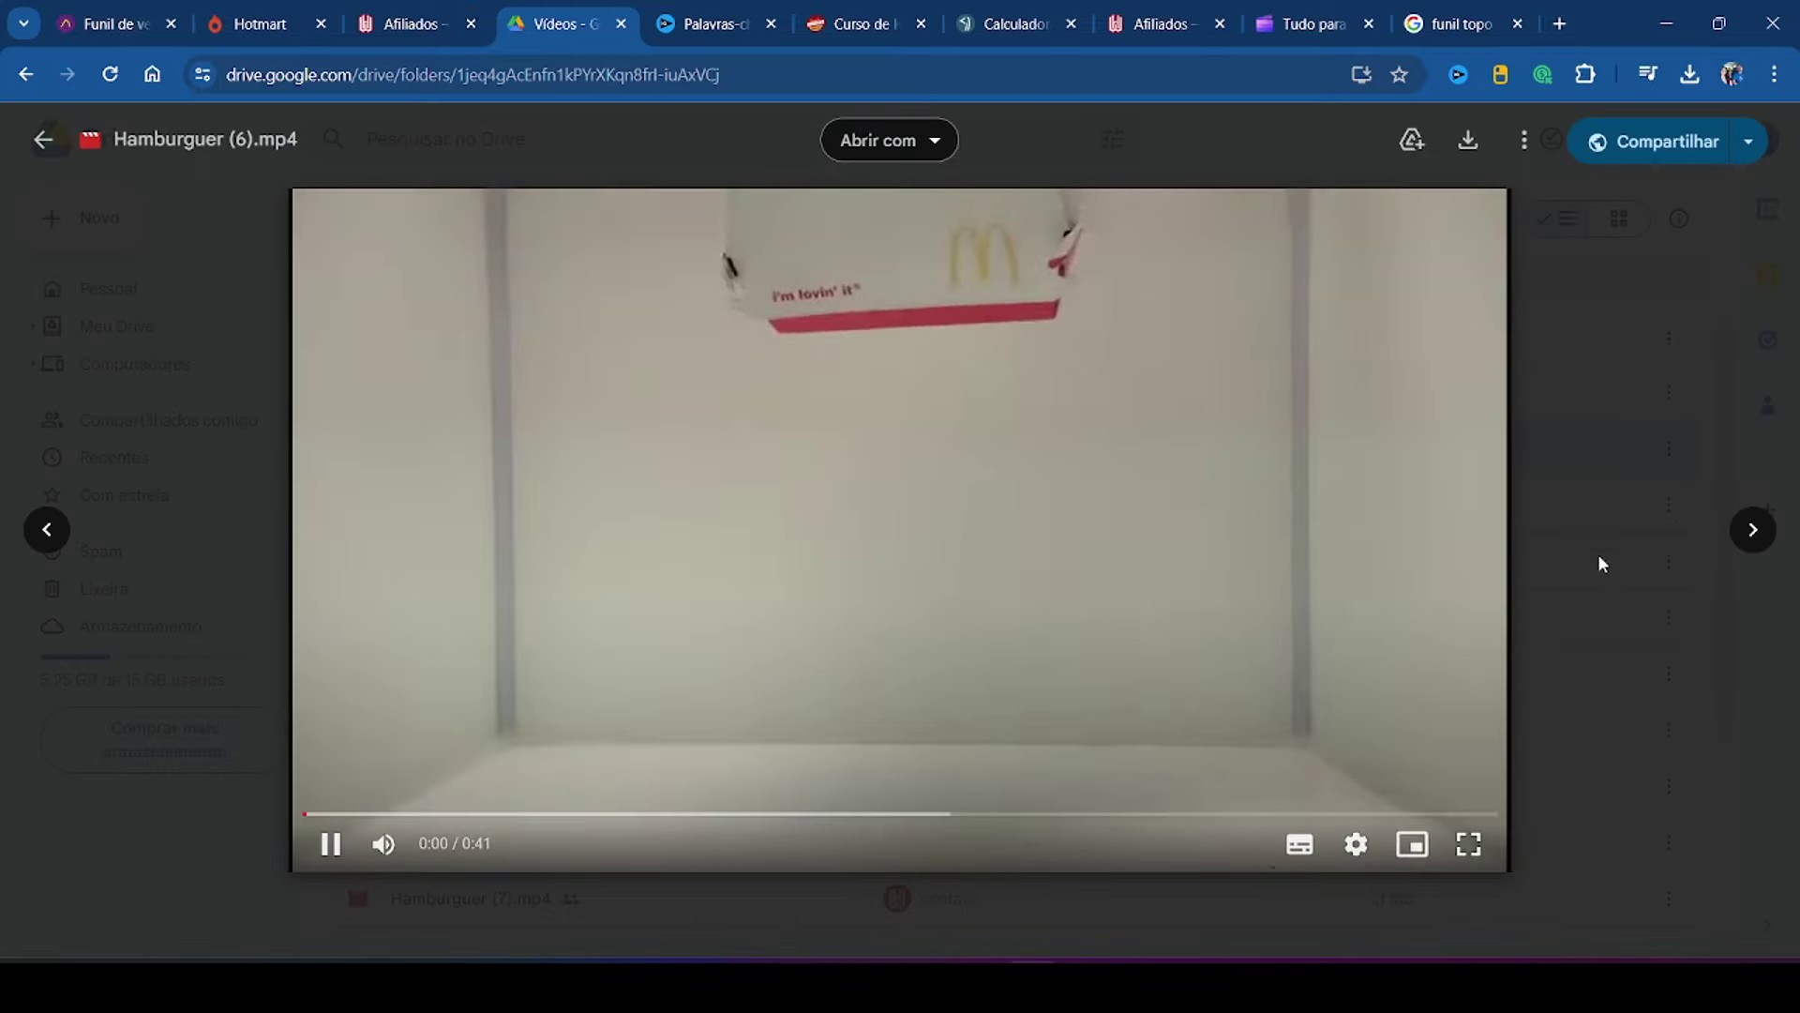
click(1623, 538)
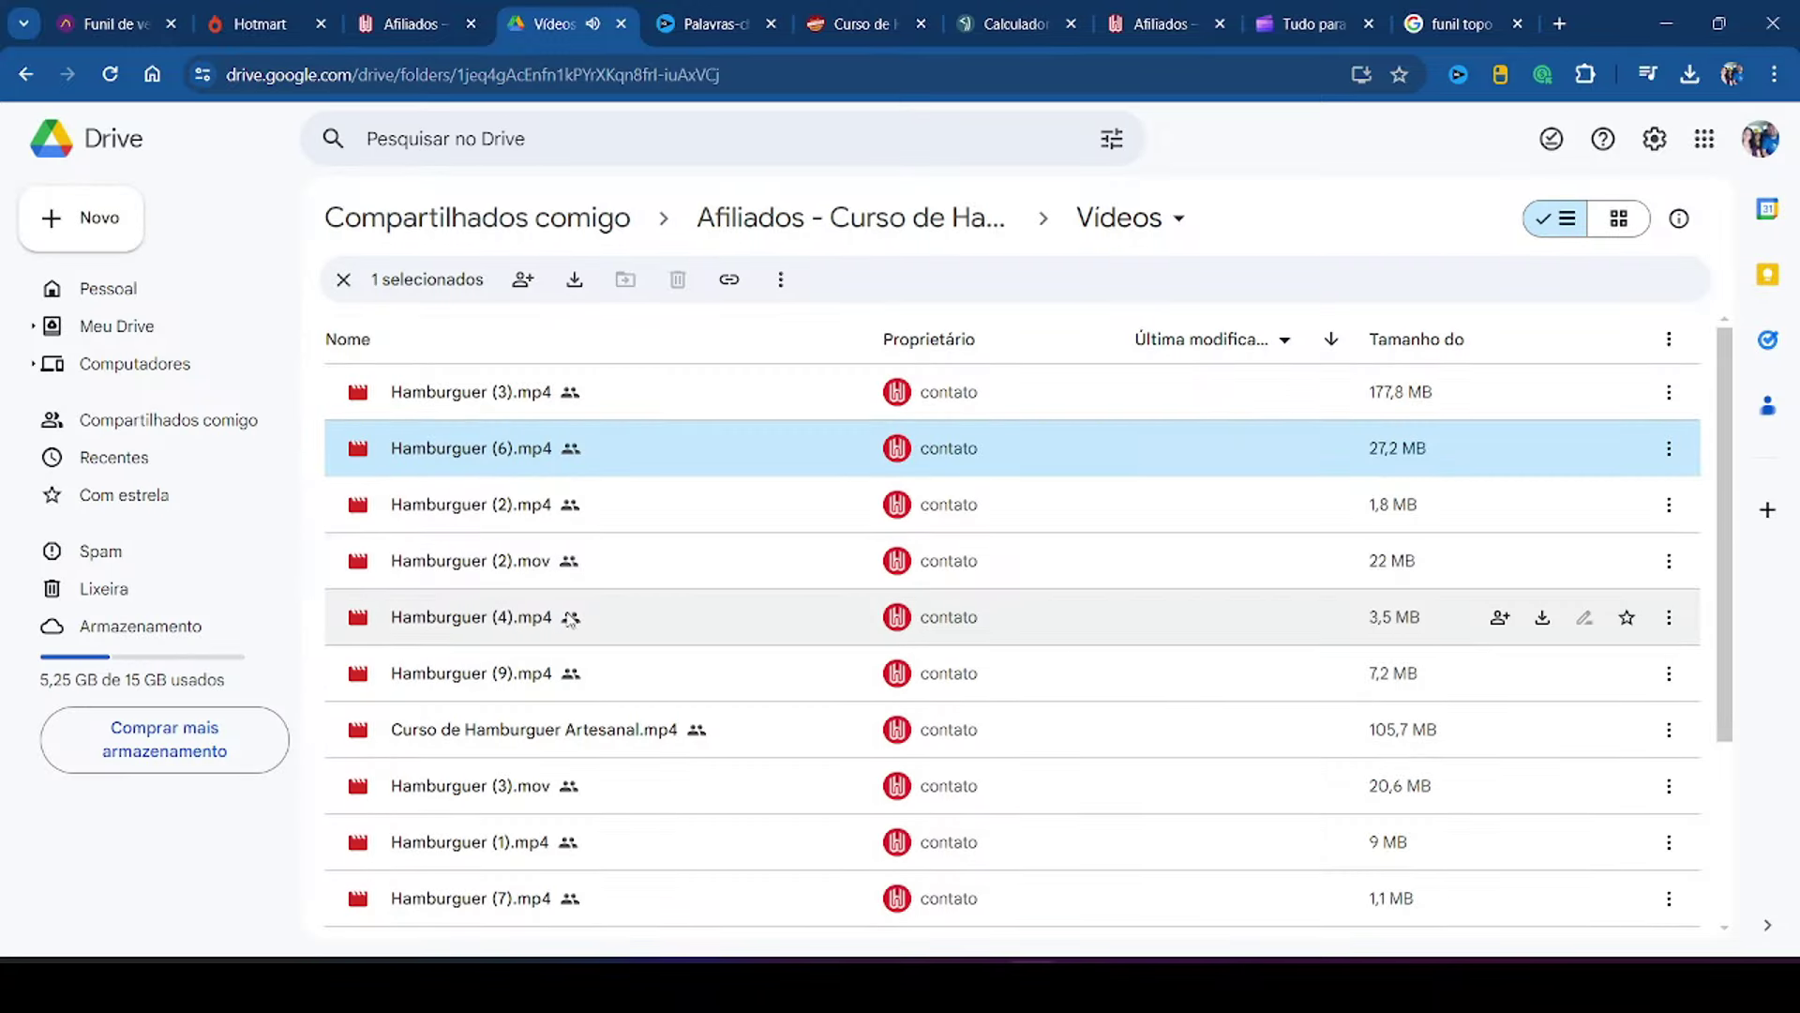
double_click(459, 787)
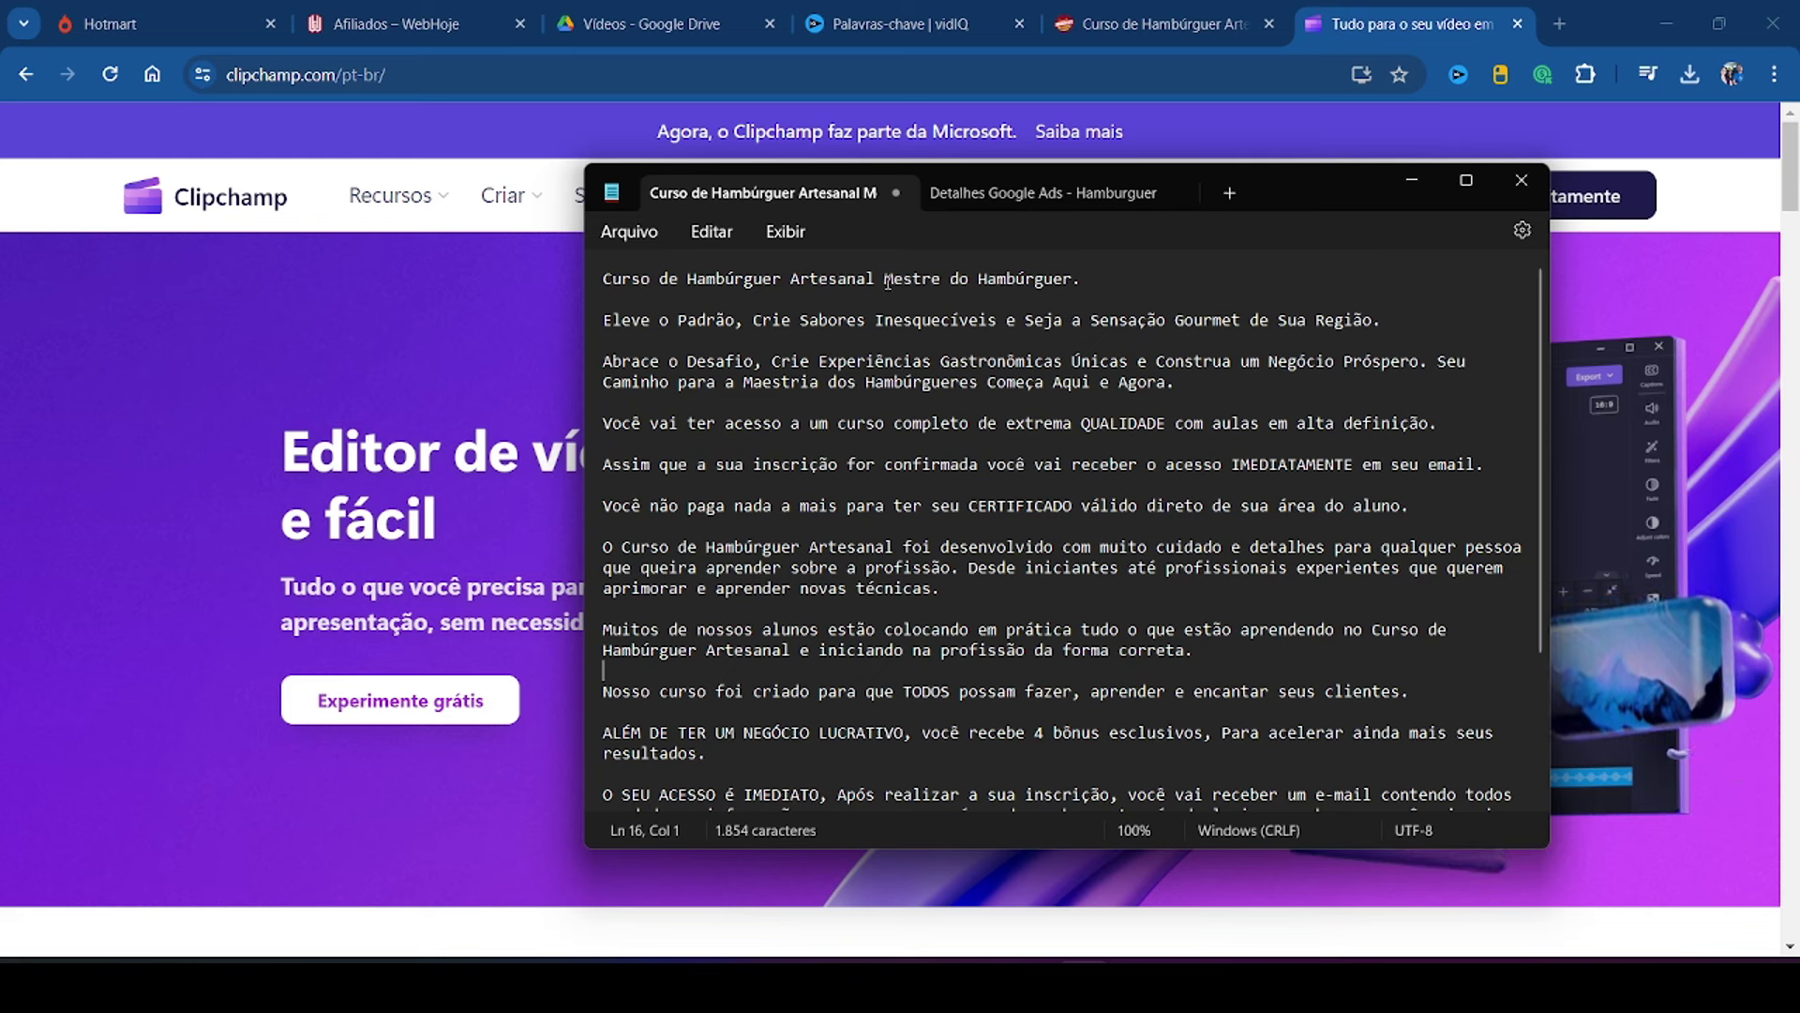
Step: Review the title and opening line of the narration script in Notepad and compare them with the sales page headline
click(605, 279)
drag(605, 278, 875, 272)
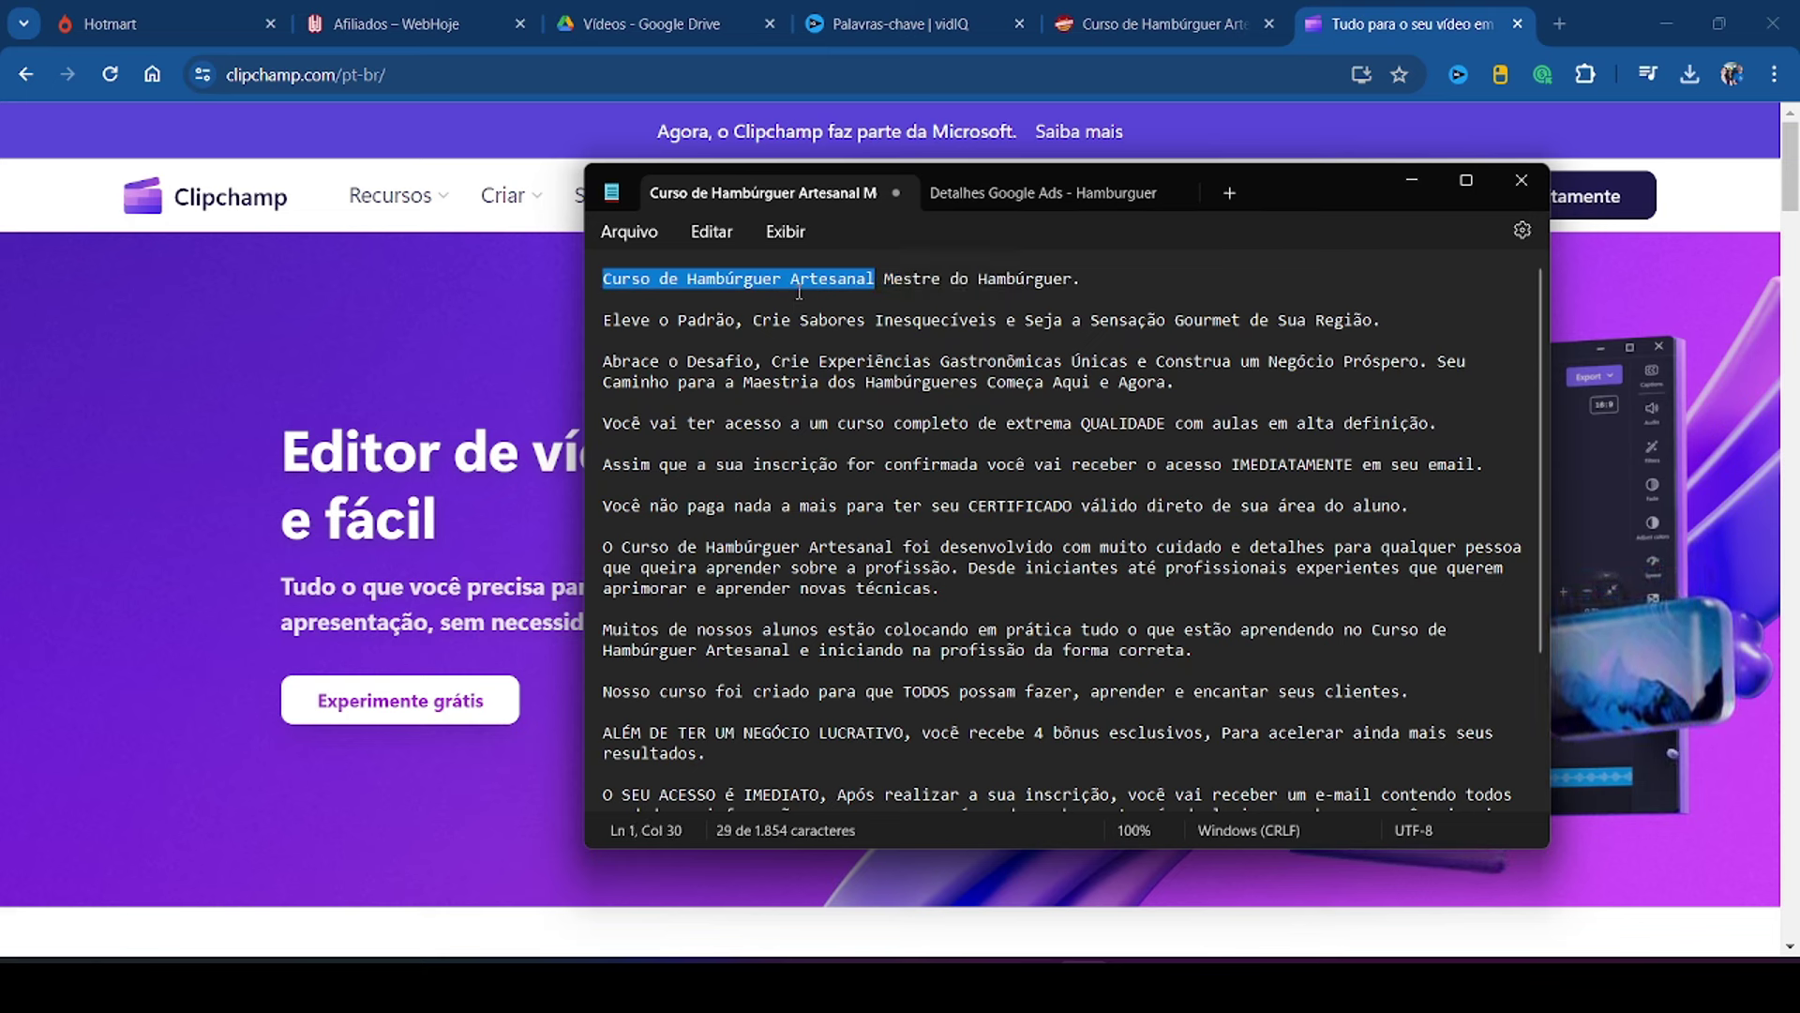
drag(1090, 284, 900, 282)
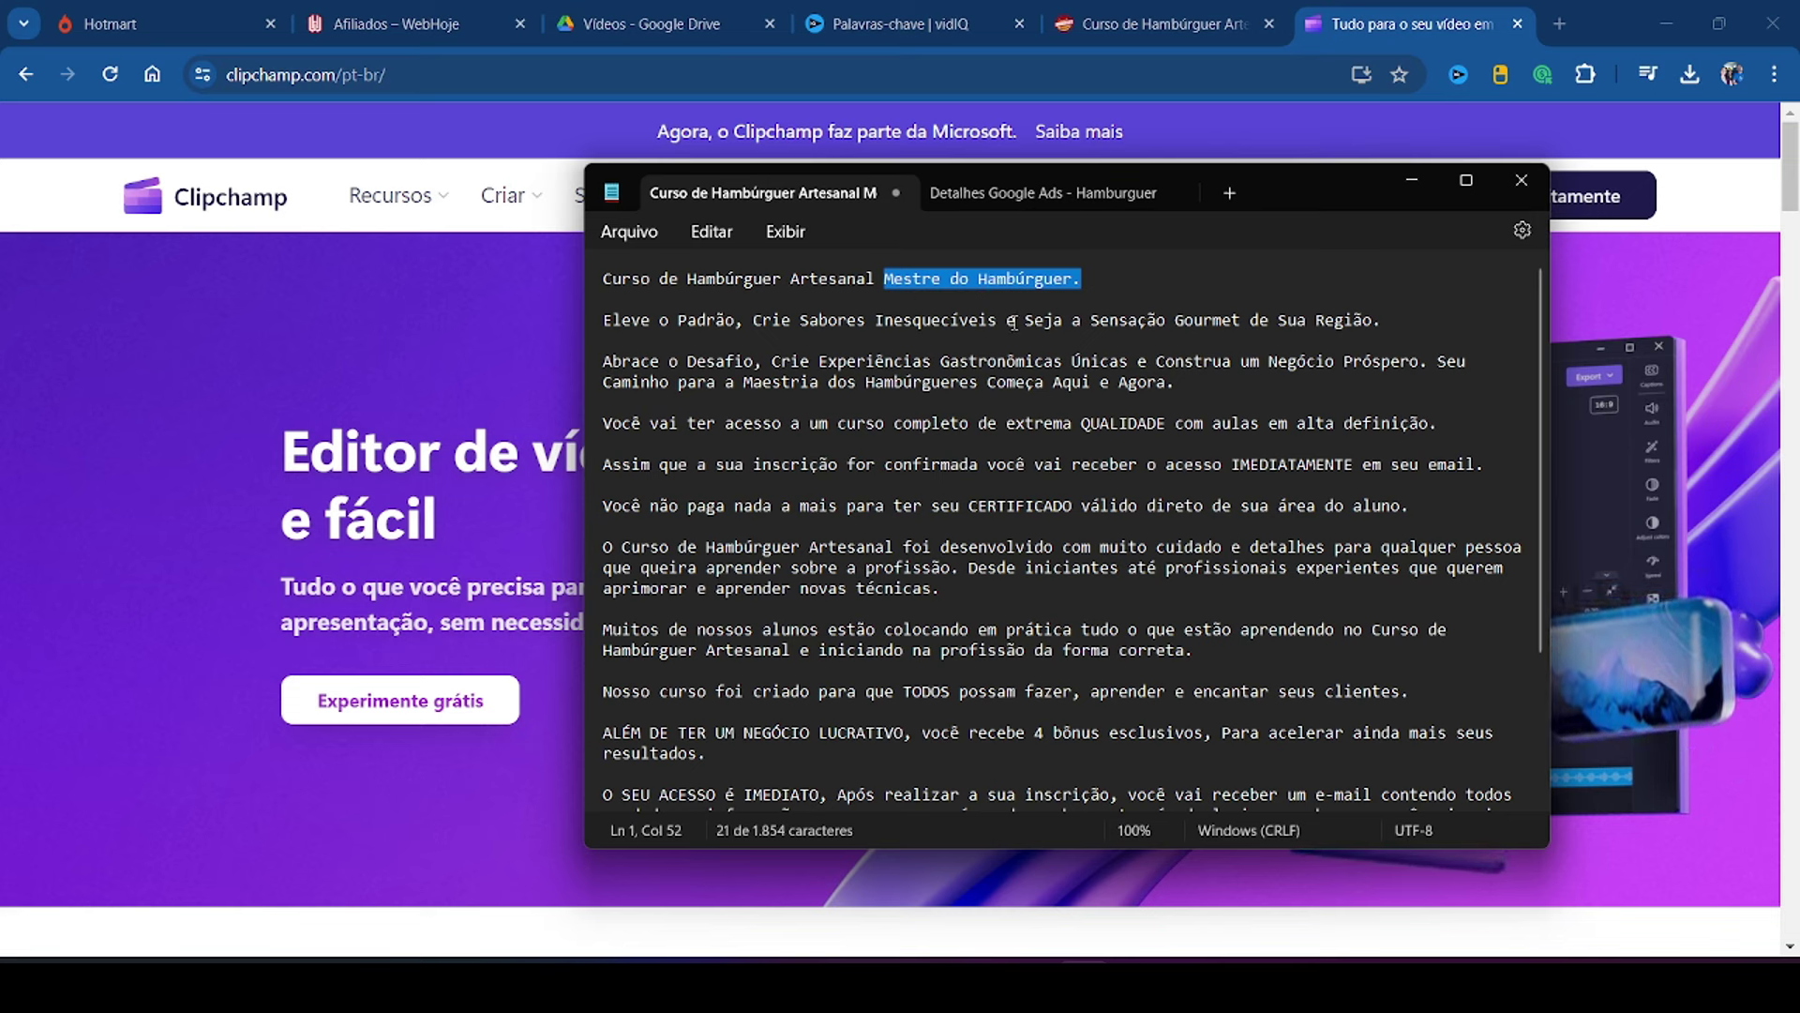
drag(1410, 320, 609, 322)
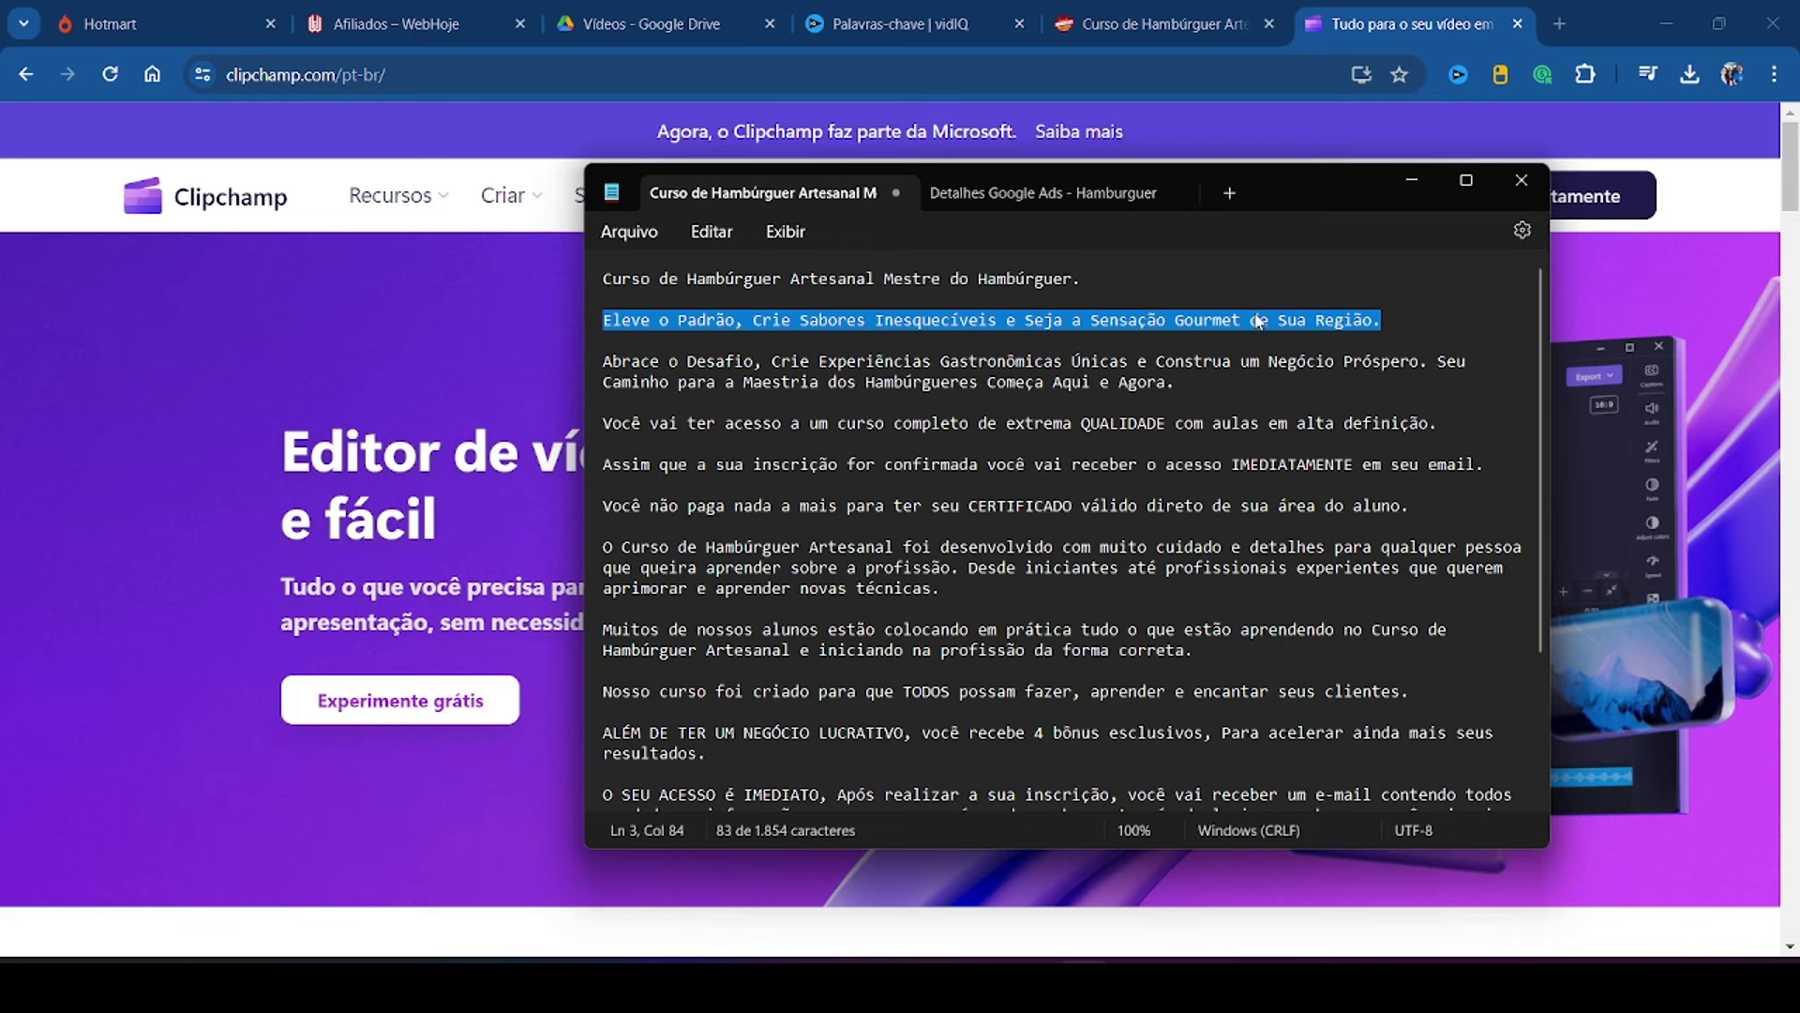
click(1130, 28)
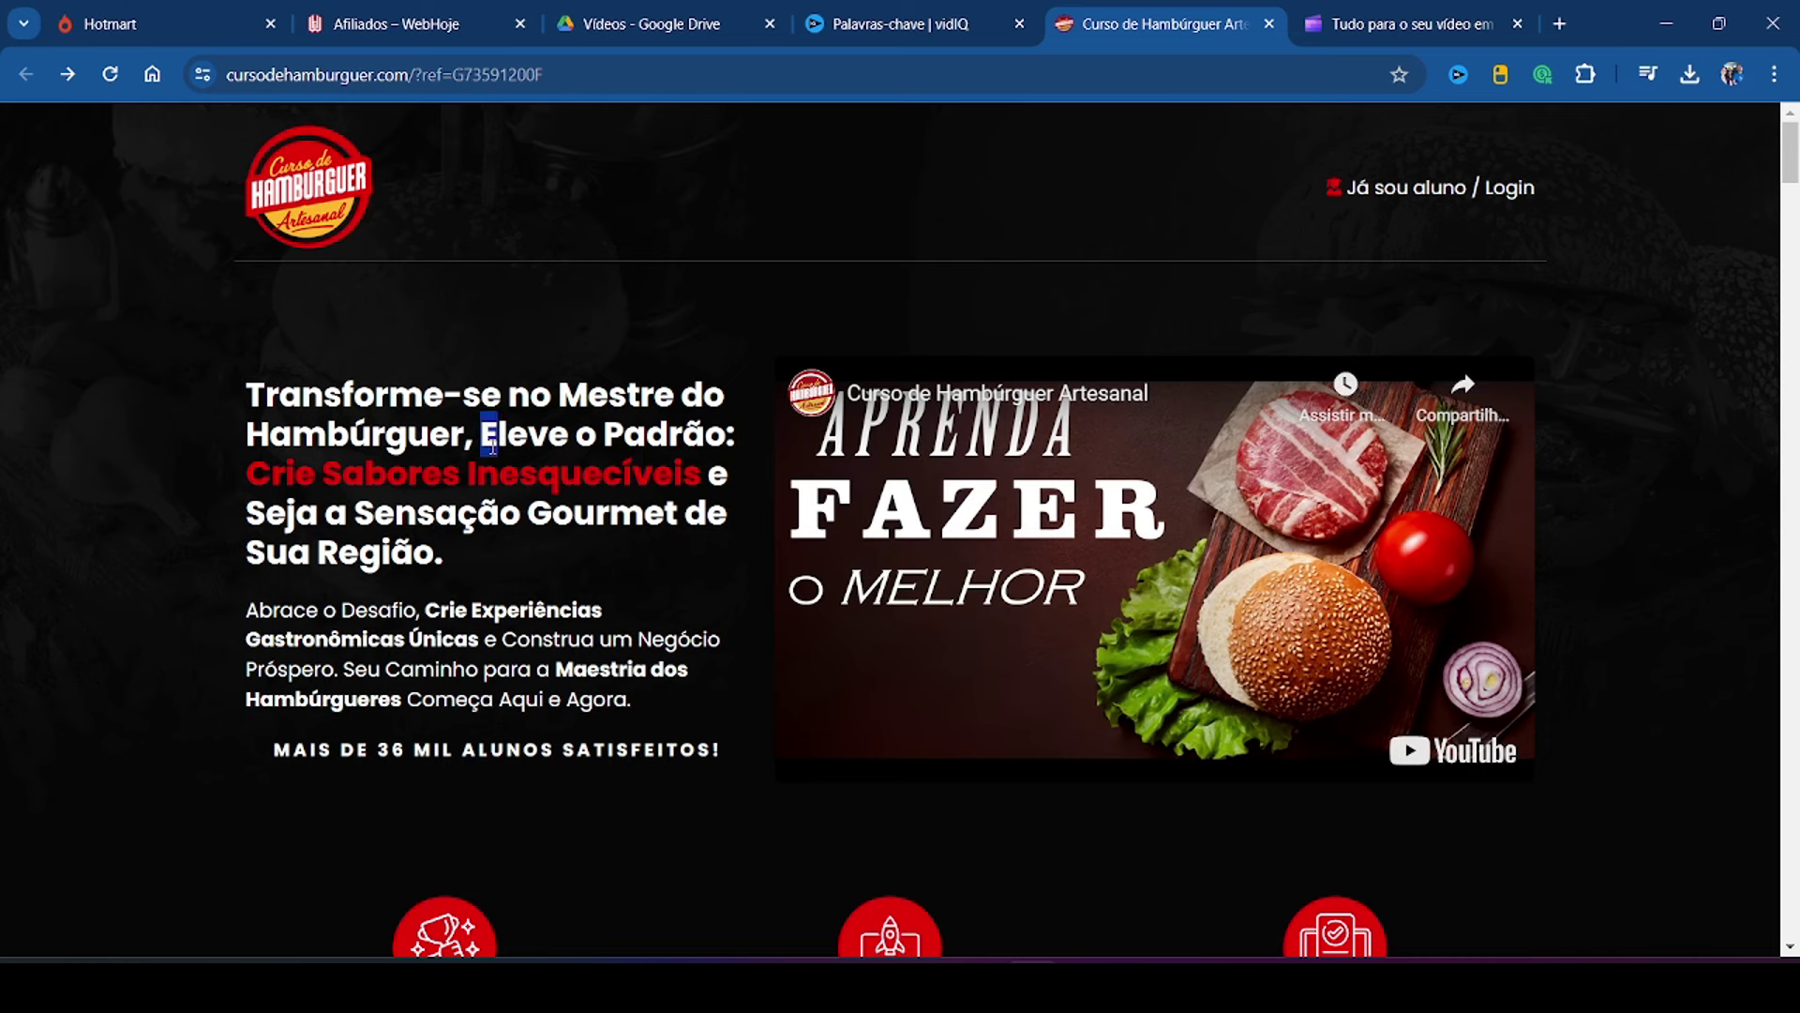
drag(492, 443, 514, 551)
Step: Sign in to Clipchamp and create a new video from scratch with a text-to-speech clip on its timeline
click(1411, 23)
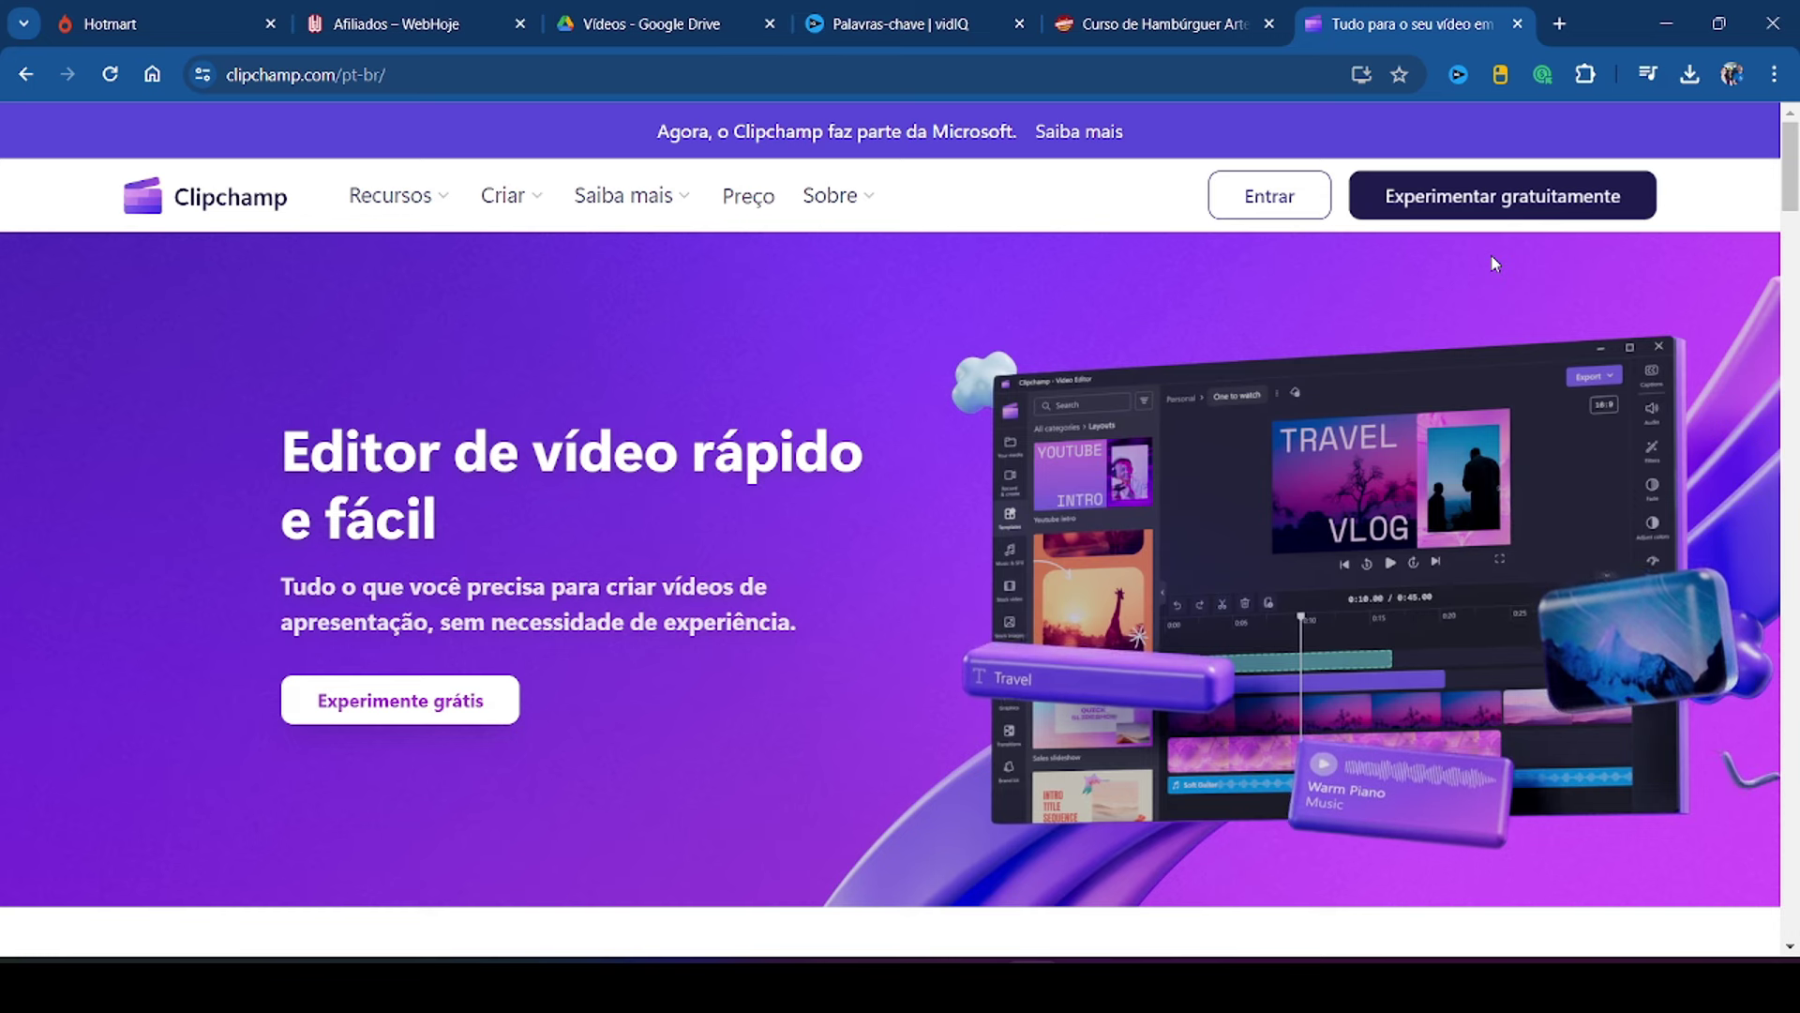
click(1268, 195)
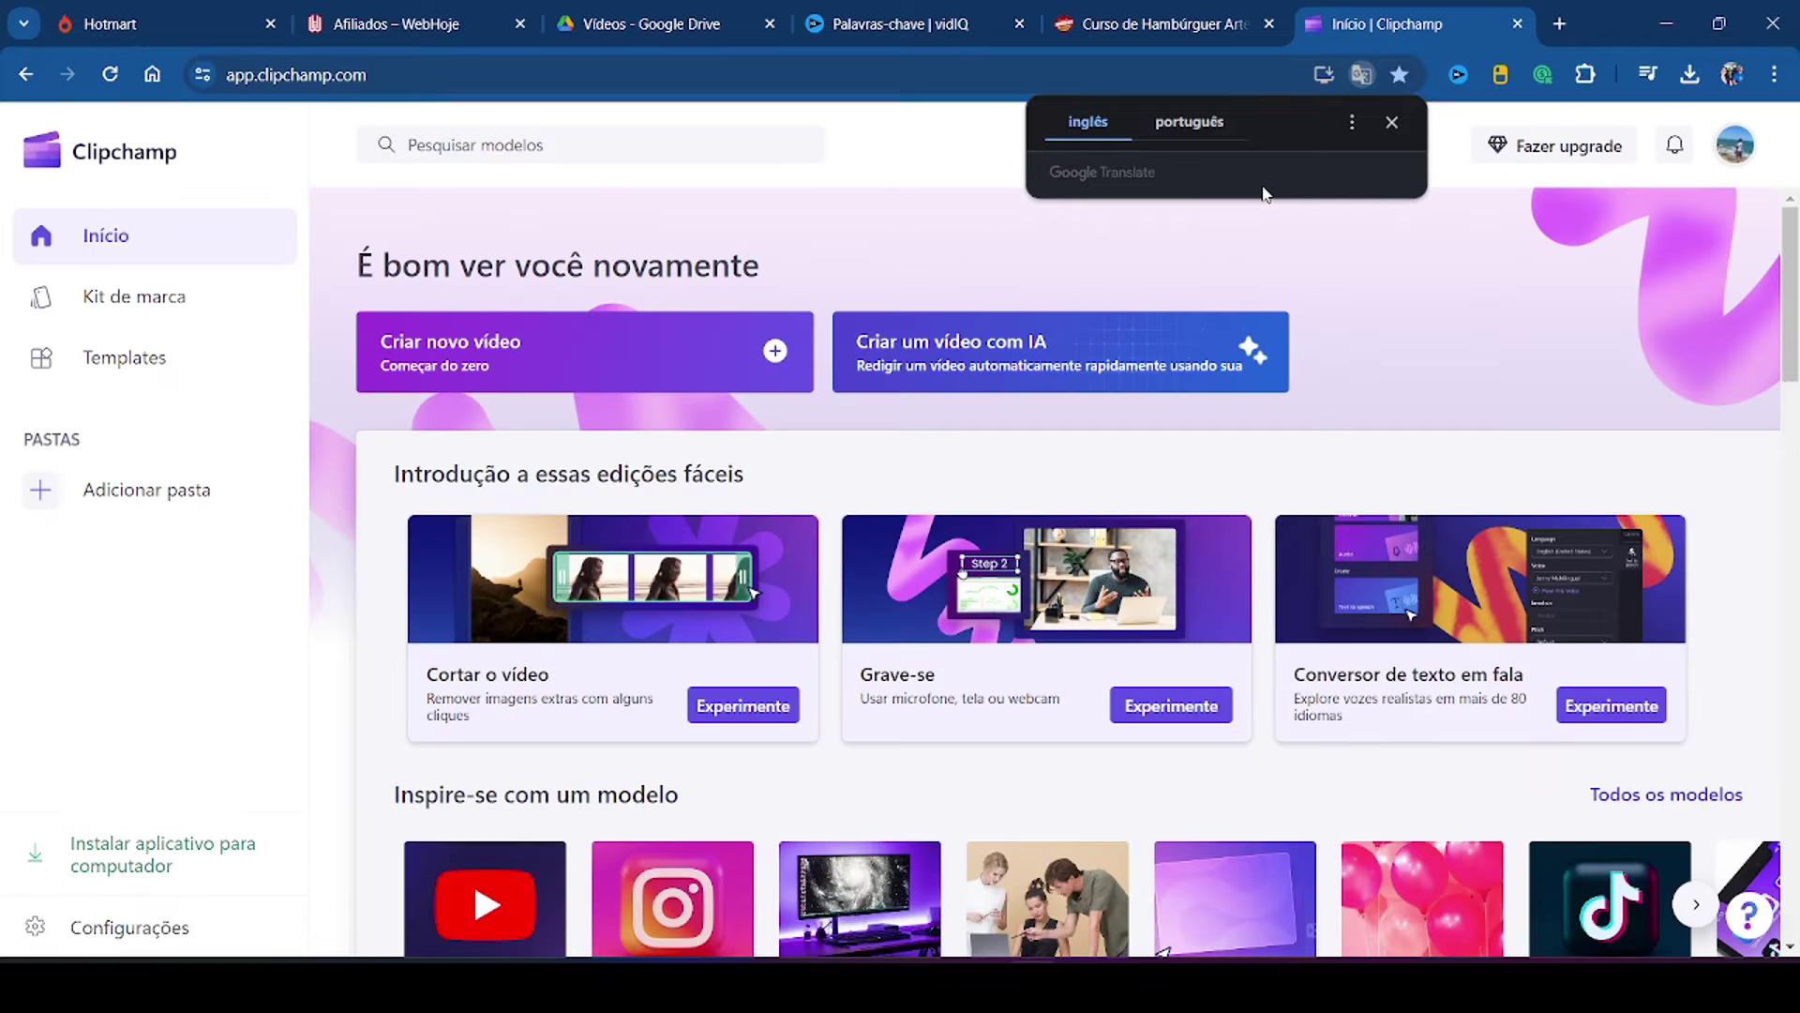
click(506, 362)
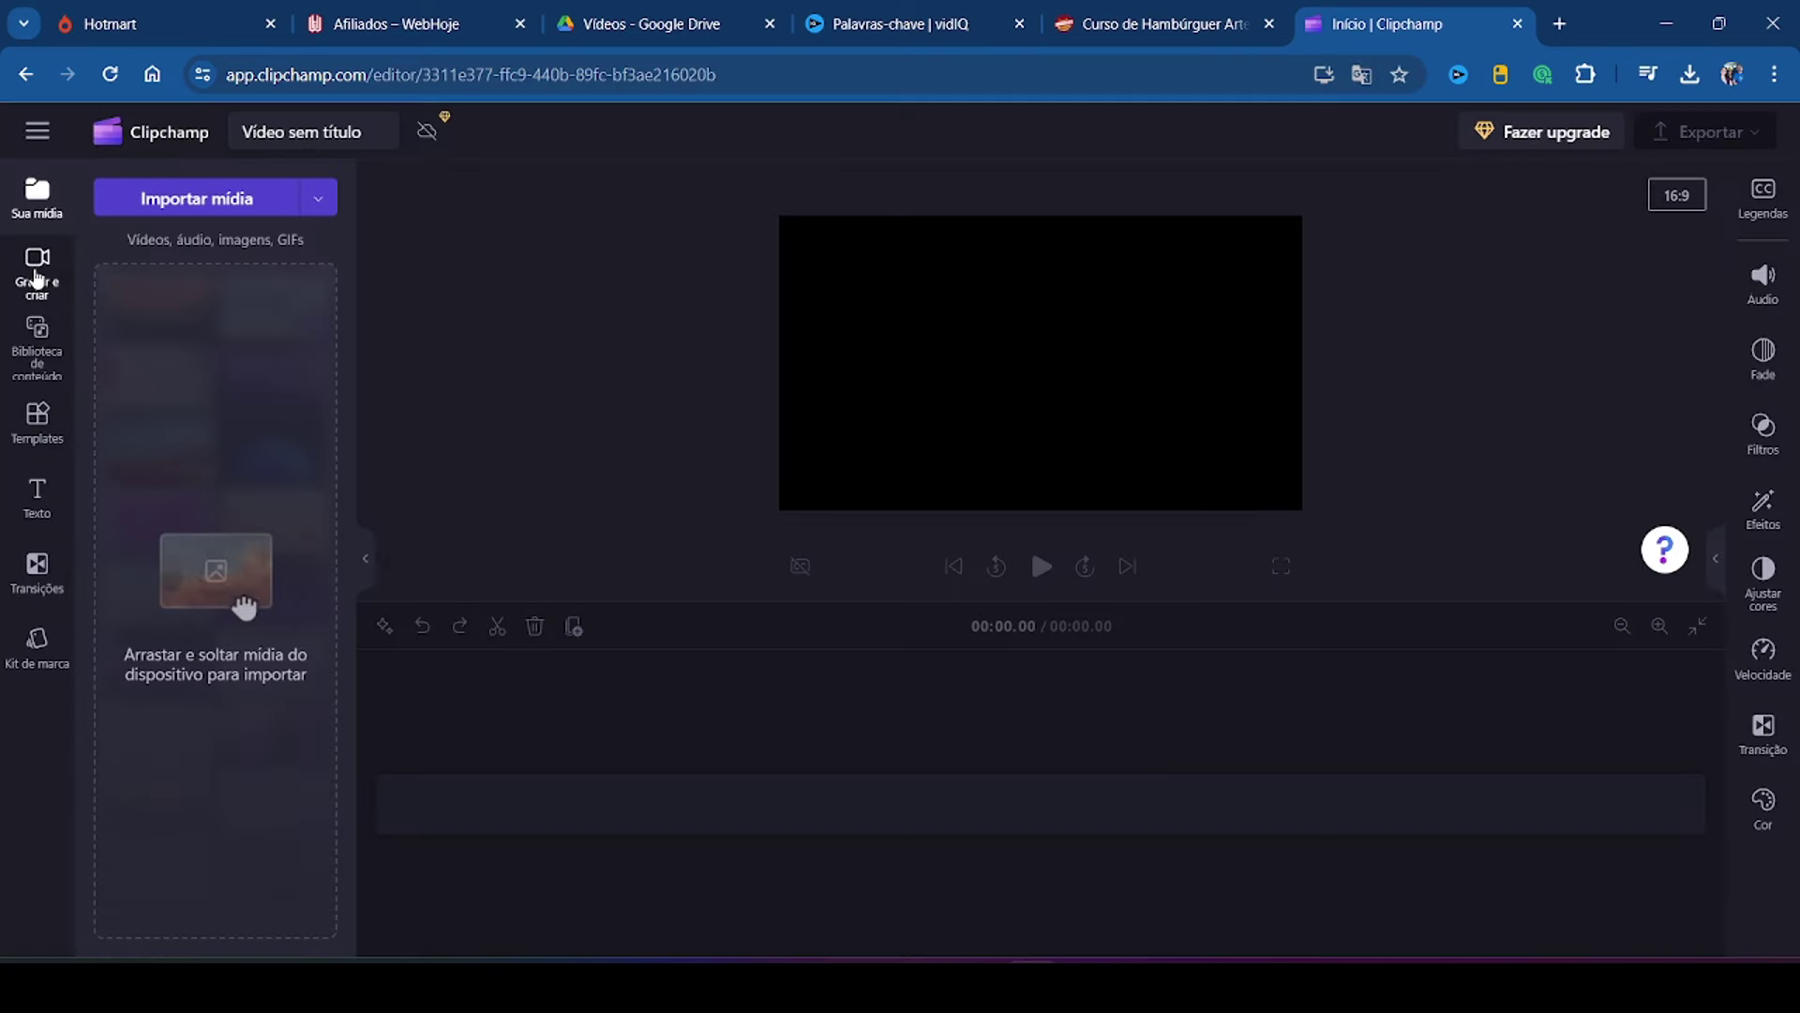
click(35, 276)
click(182, 851)
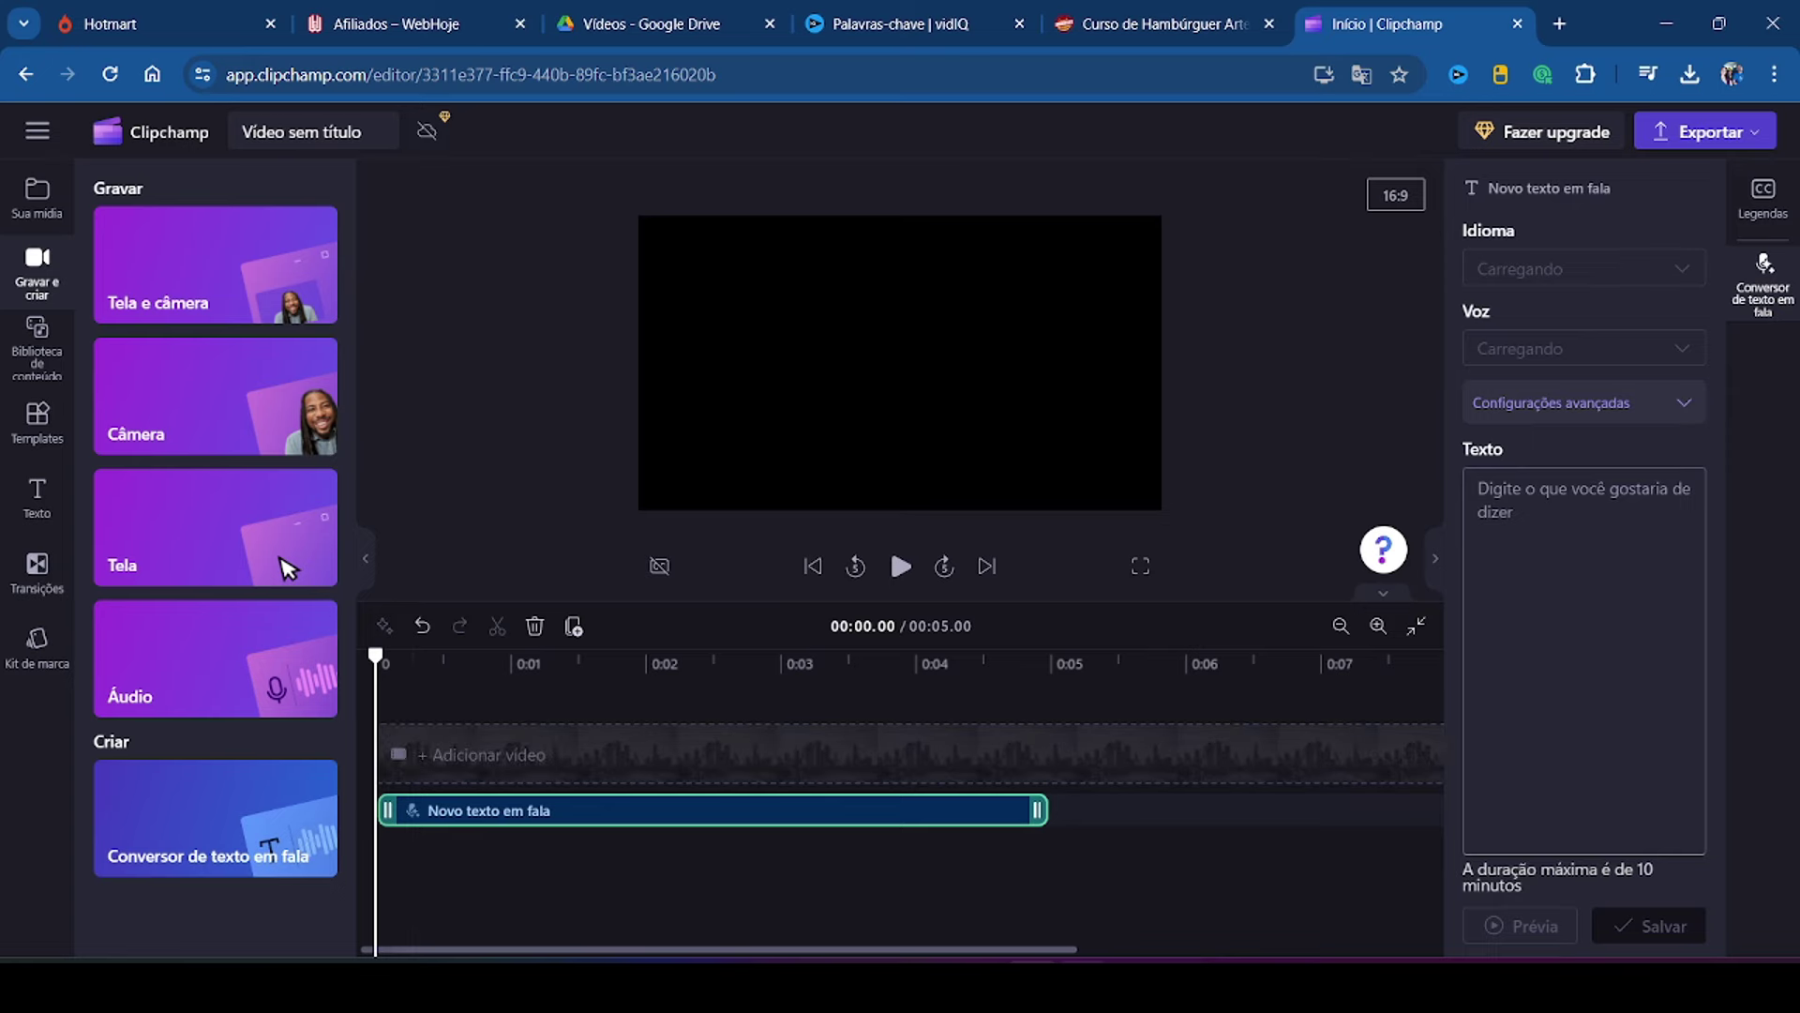
Step: Copy the entire narration script of the Curso de Hambúrguer Artesanal from Notepad and return to Clipchamp
key(alt+Tab)
key(ctrl+a)
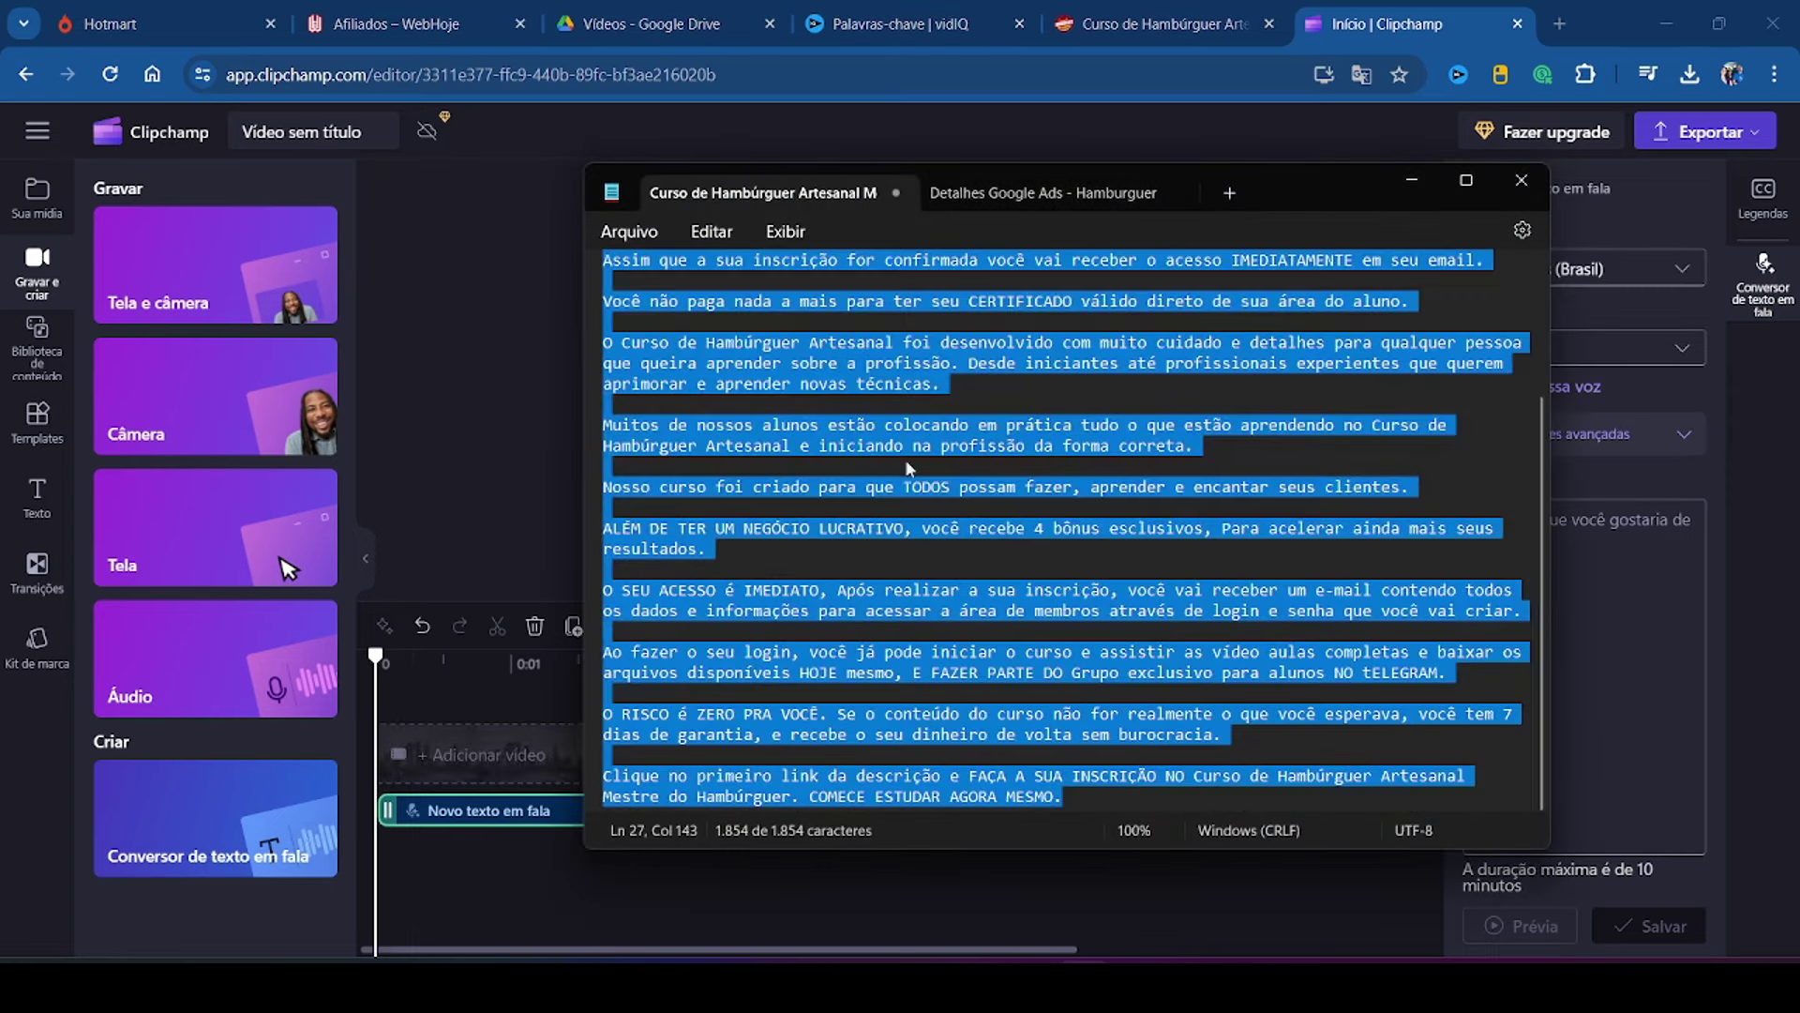
right_click(861, 369)
click(940, 507)
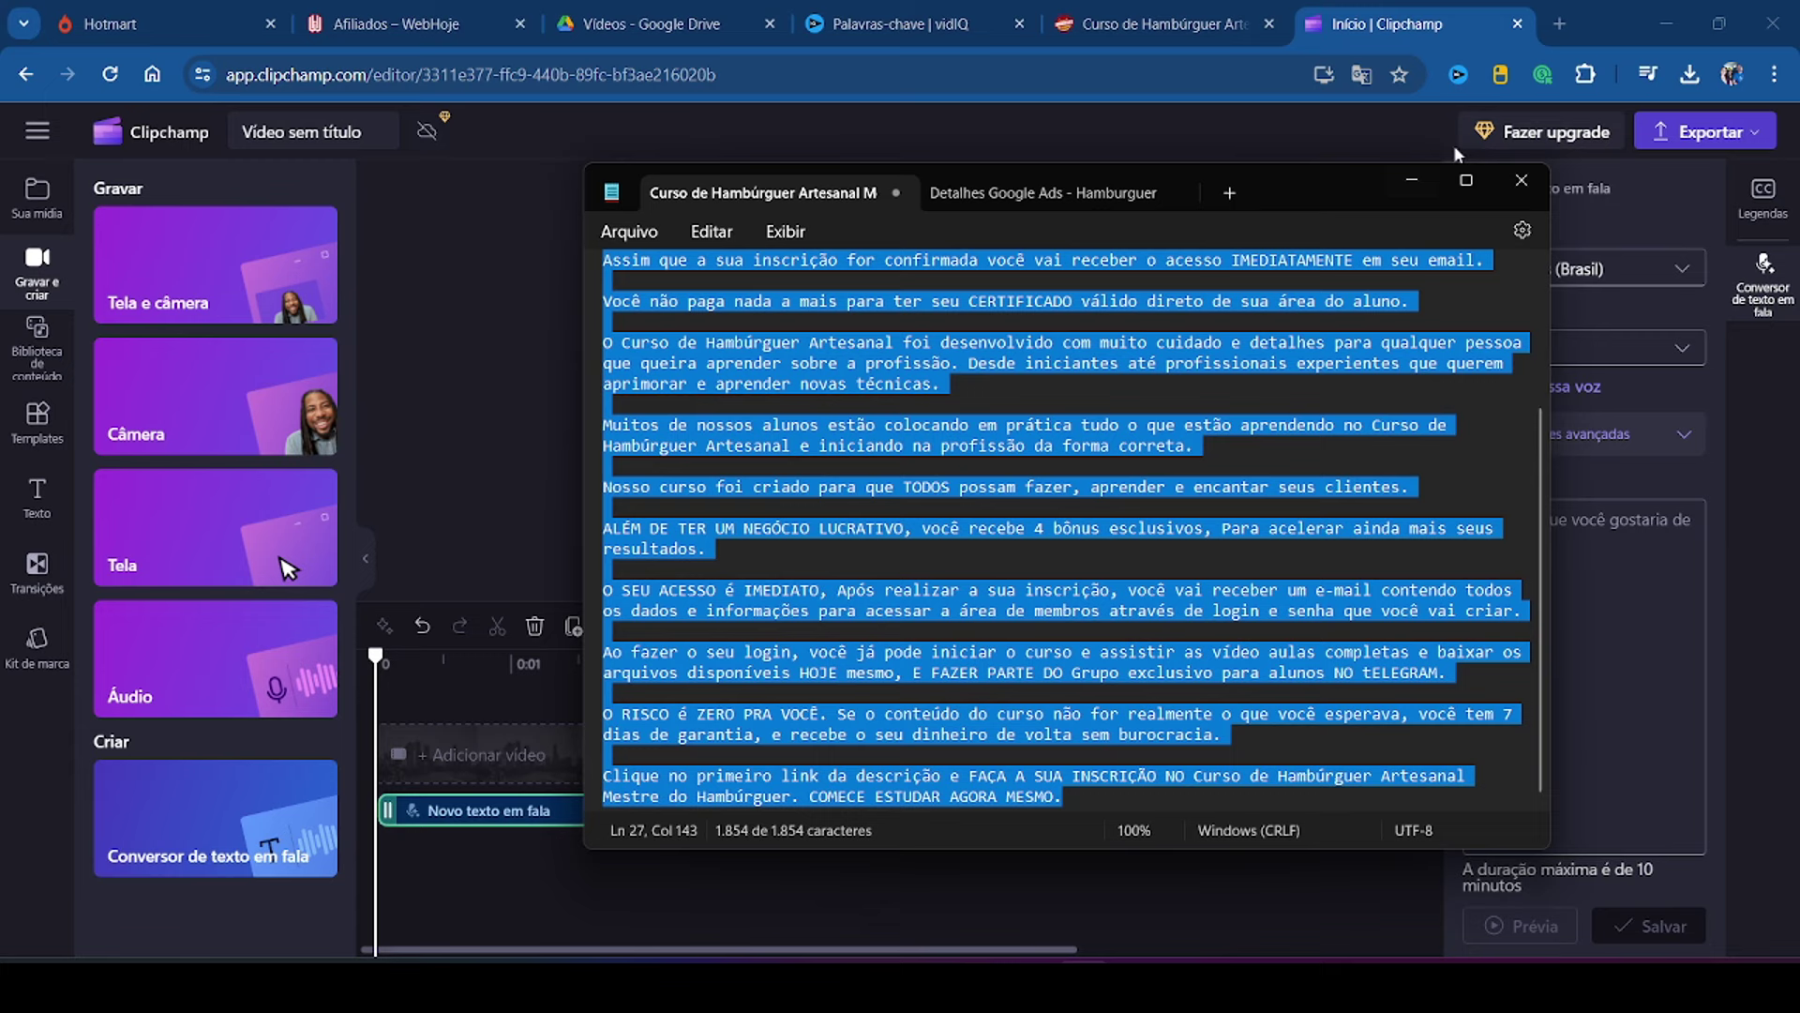
click(1412, 180)
Step: Set the text-to-speech voice to Brian Multilingual for the Português (Brasil) narration clip
click(1645, 357)
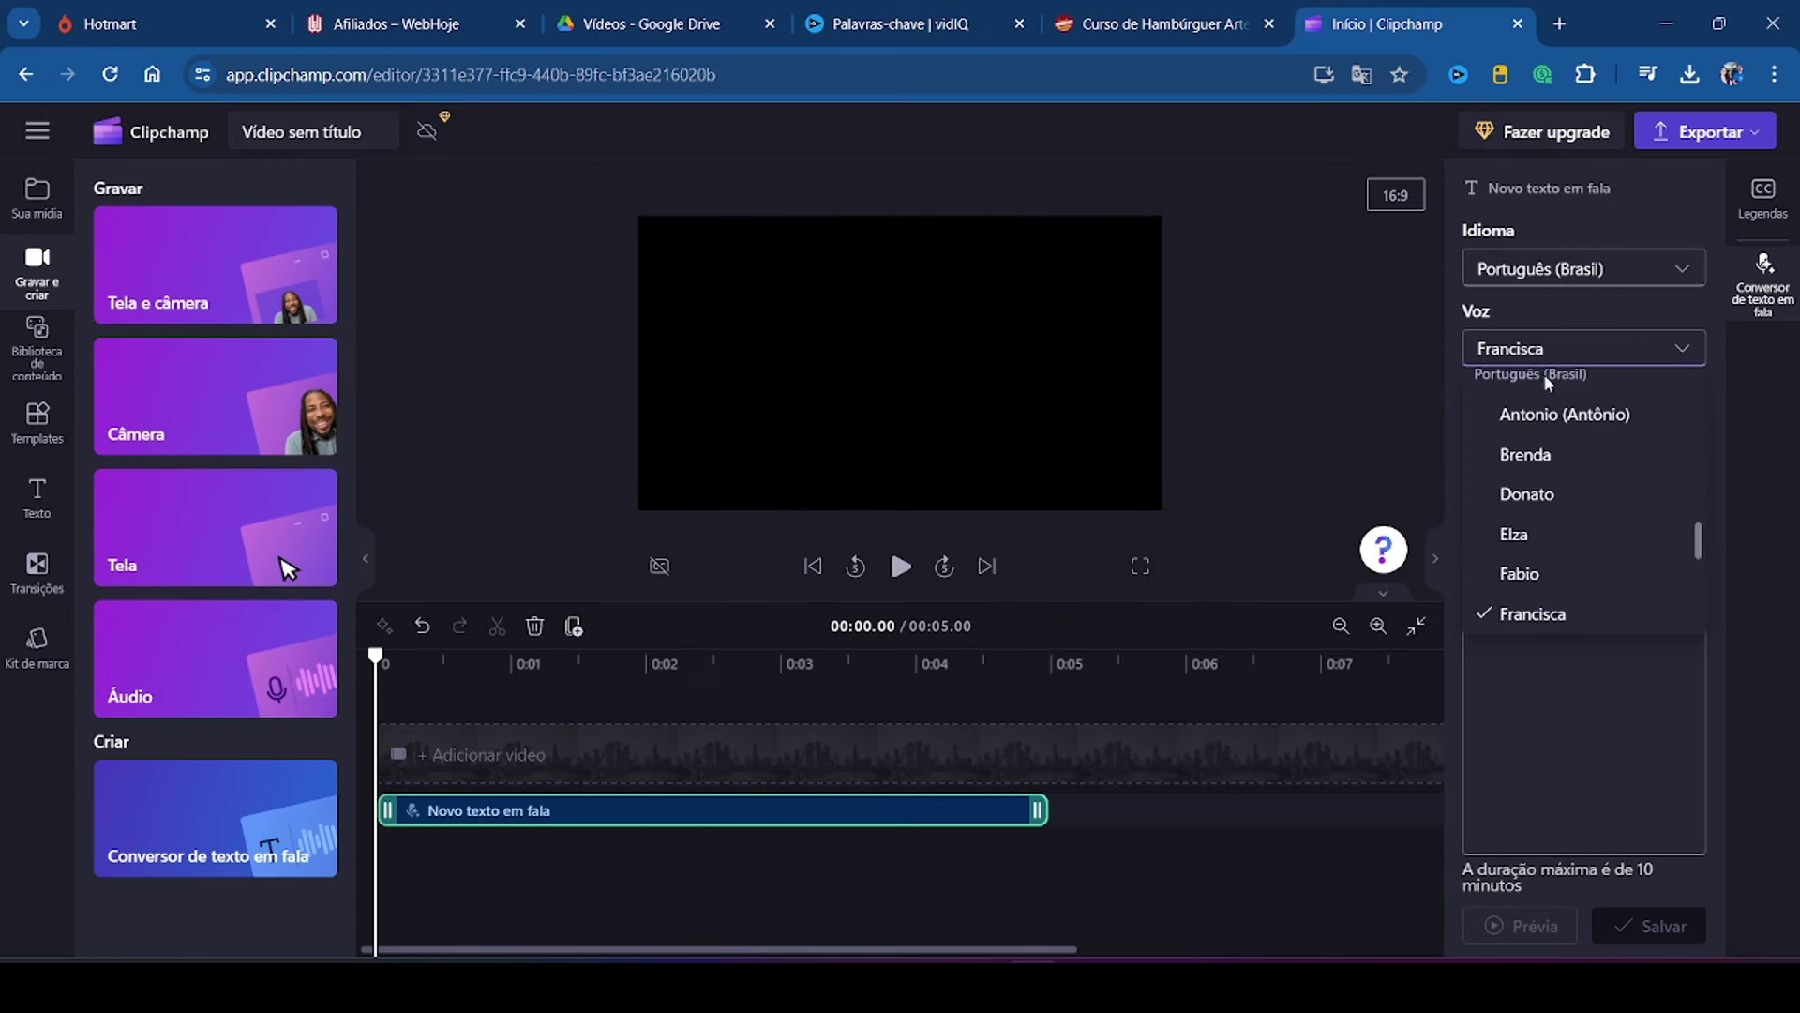
scroll(1571, 537, down, 2)
scroll(1571, 536, down, 2)
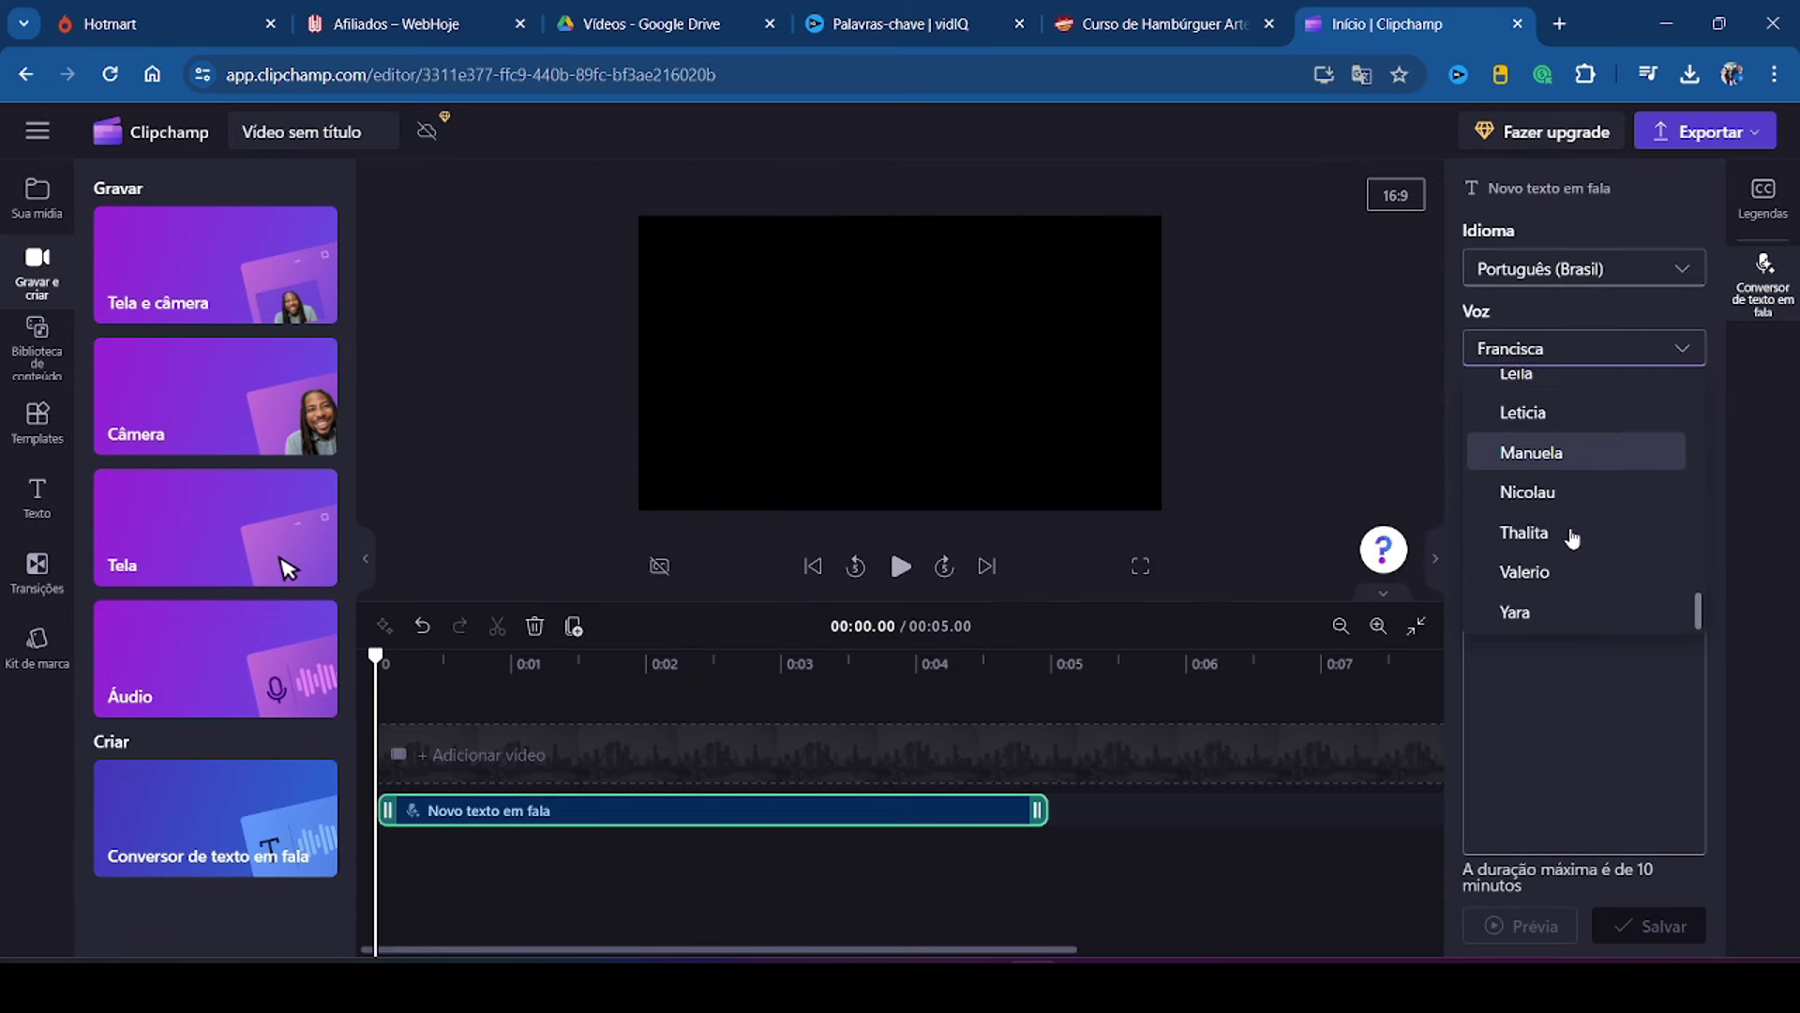
scroll(1567, 525, down, 5)
click(1571, 422)
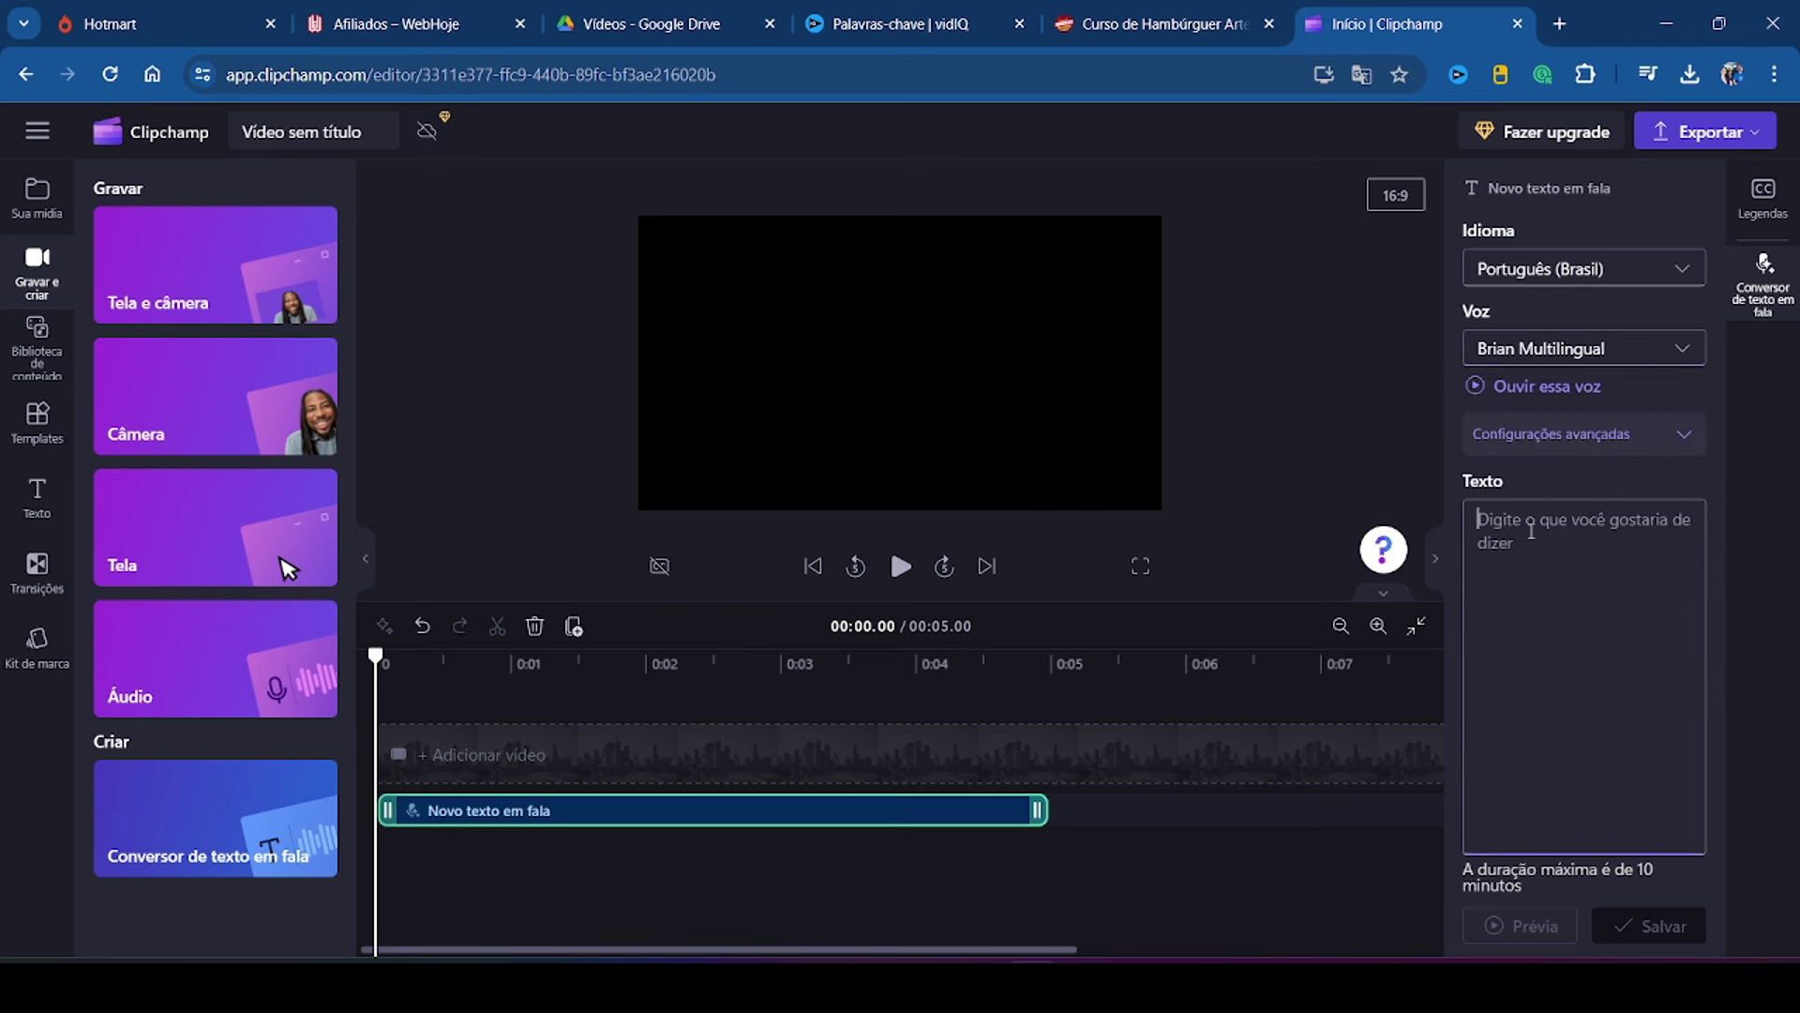
Step: Paste the copied script as the narration text, preview the speech and save it to the timeline clip
key(ctrl+v)
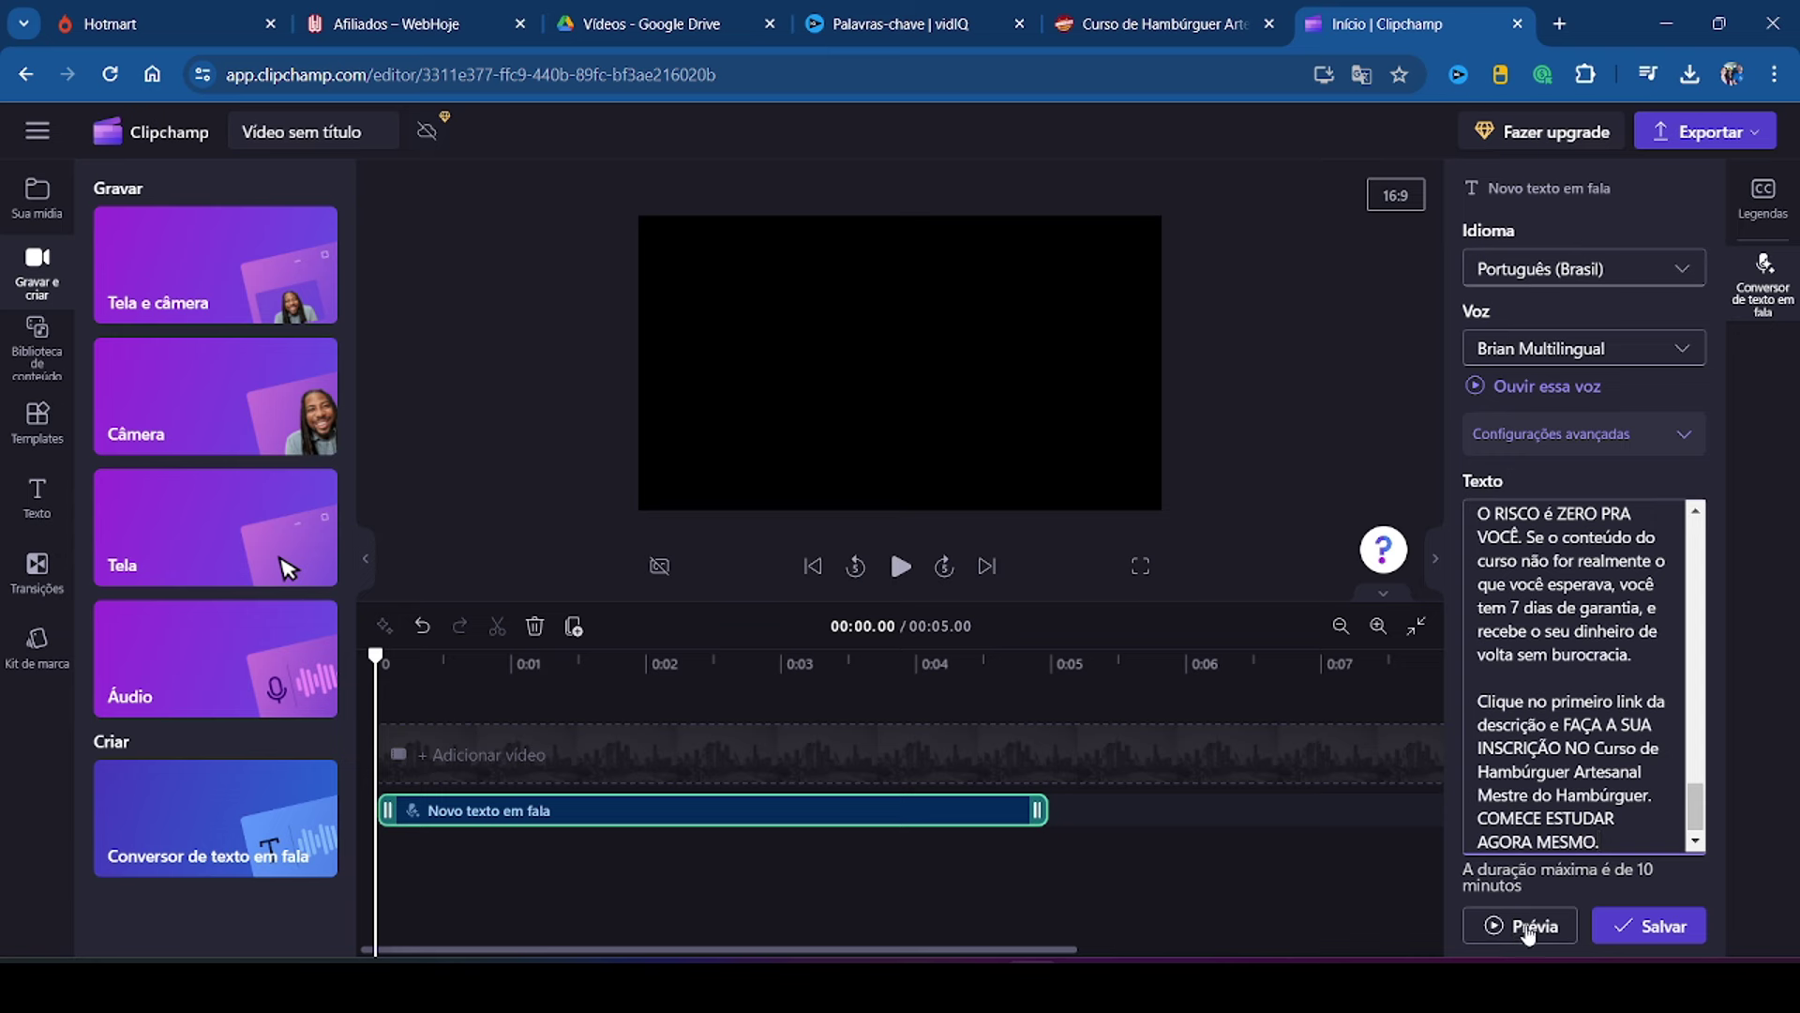
click(1528, 928)
click(1661, 929)
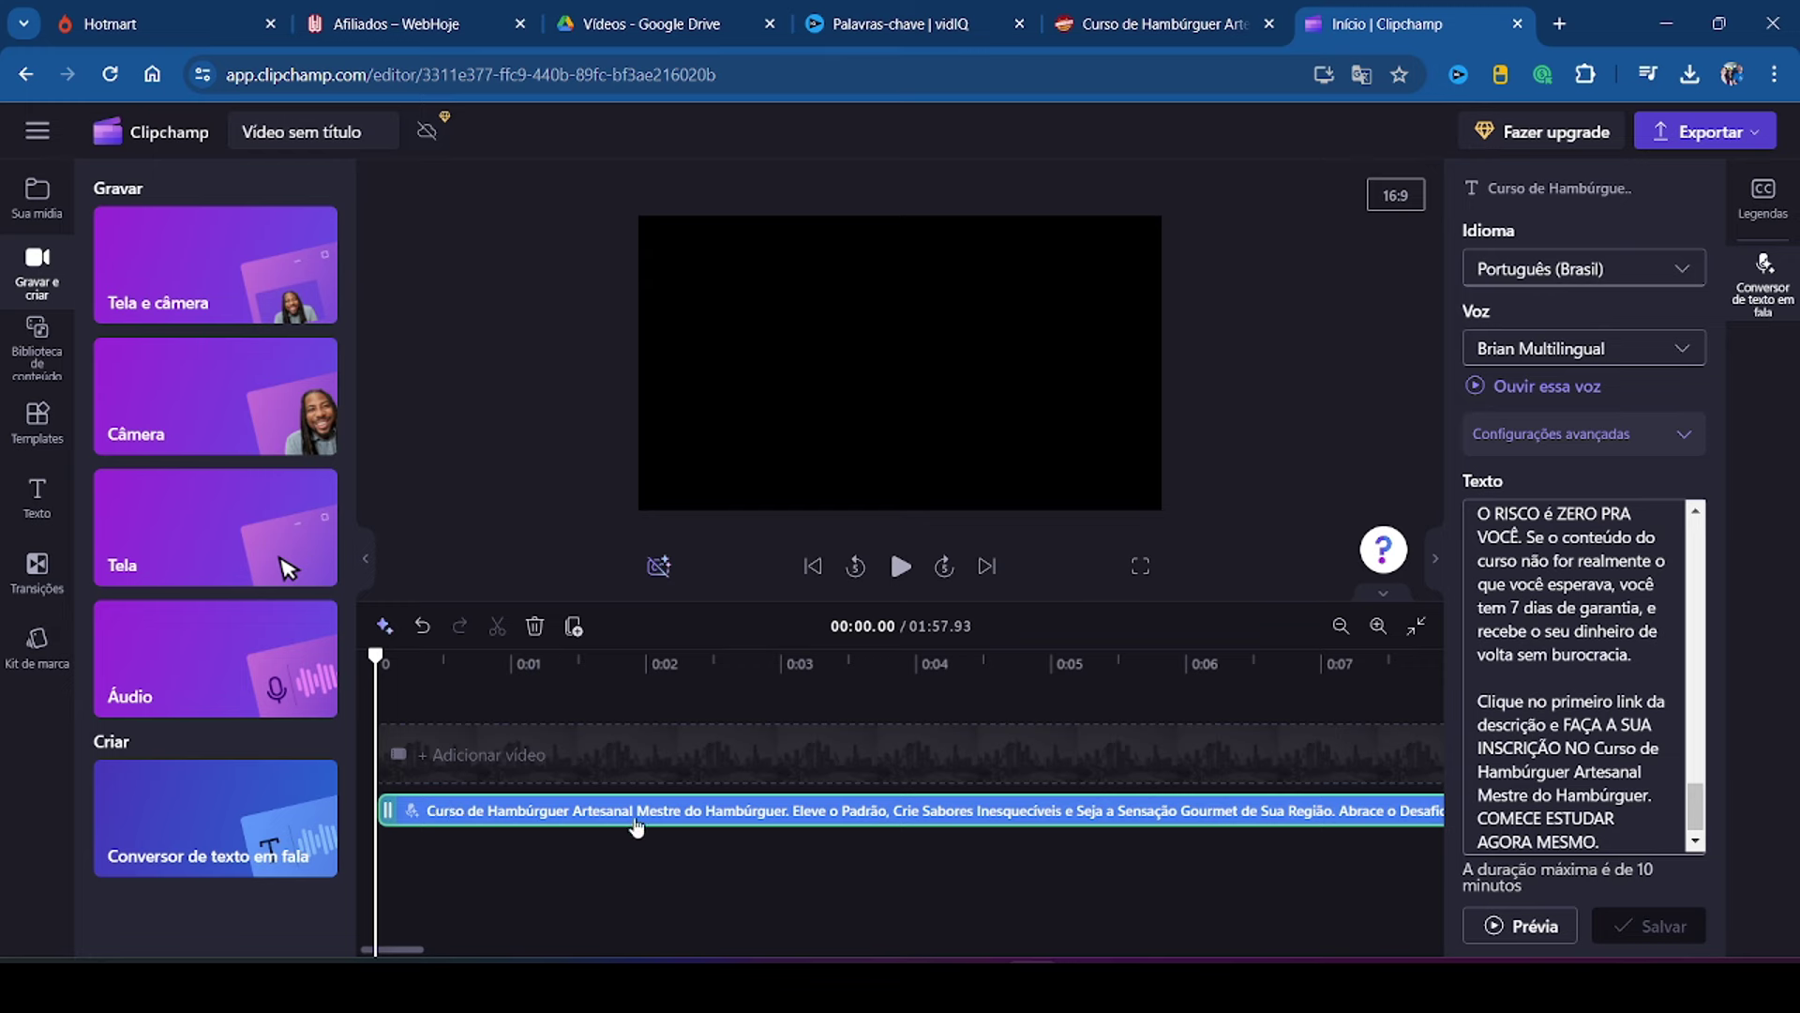
Step: Open the audio library of YouTube Studio at studio.youtube.com and examine its music filter options
click(937, 984)
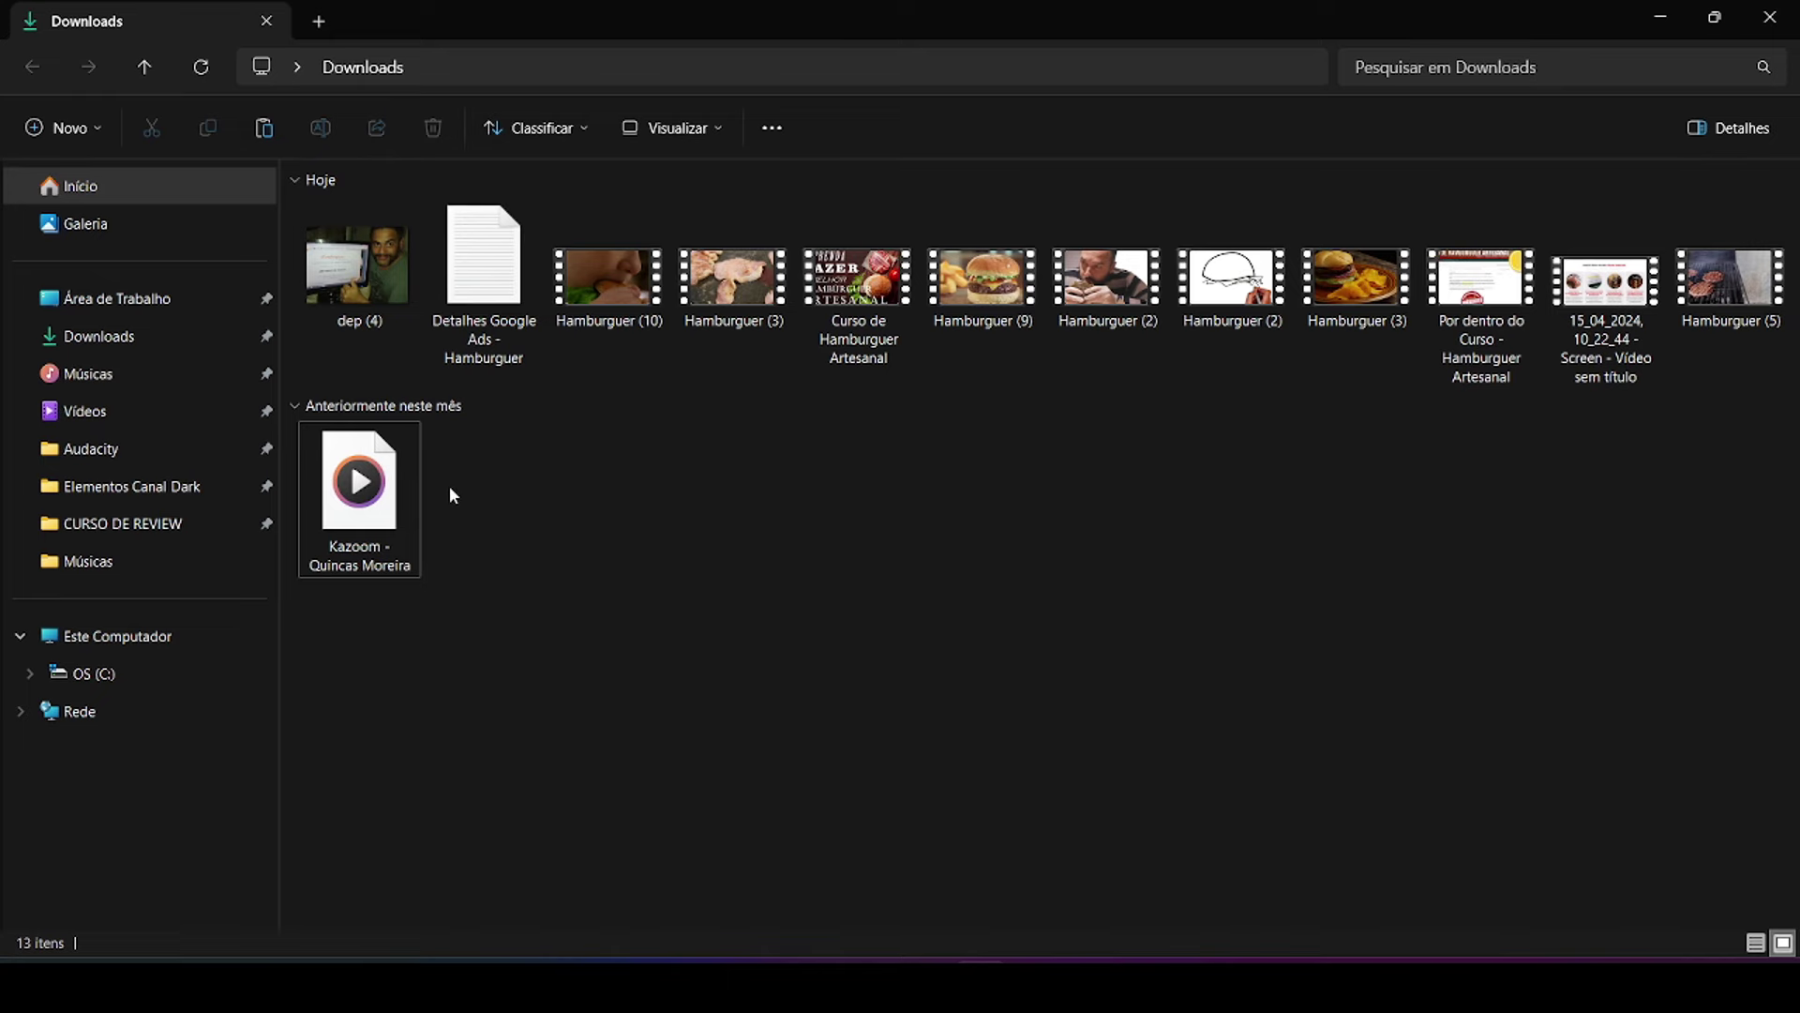
key(alt+Tab)
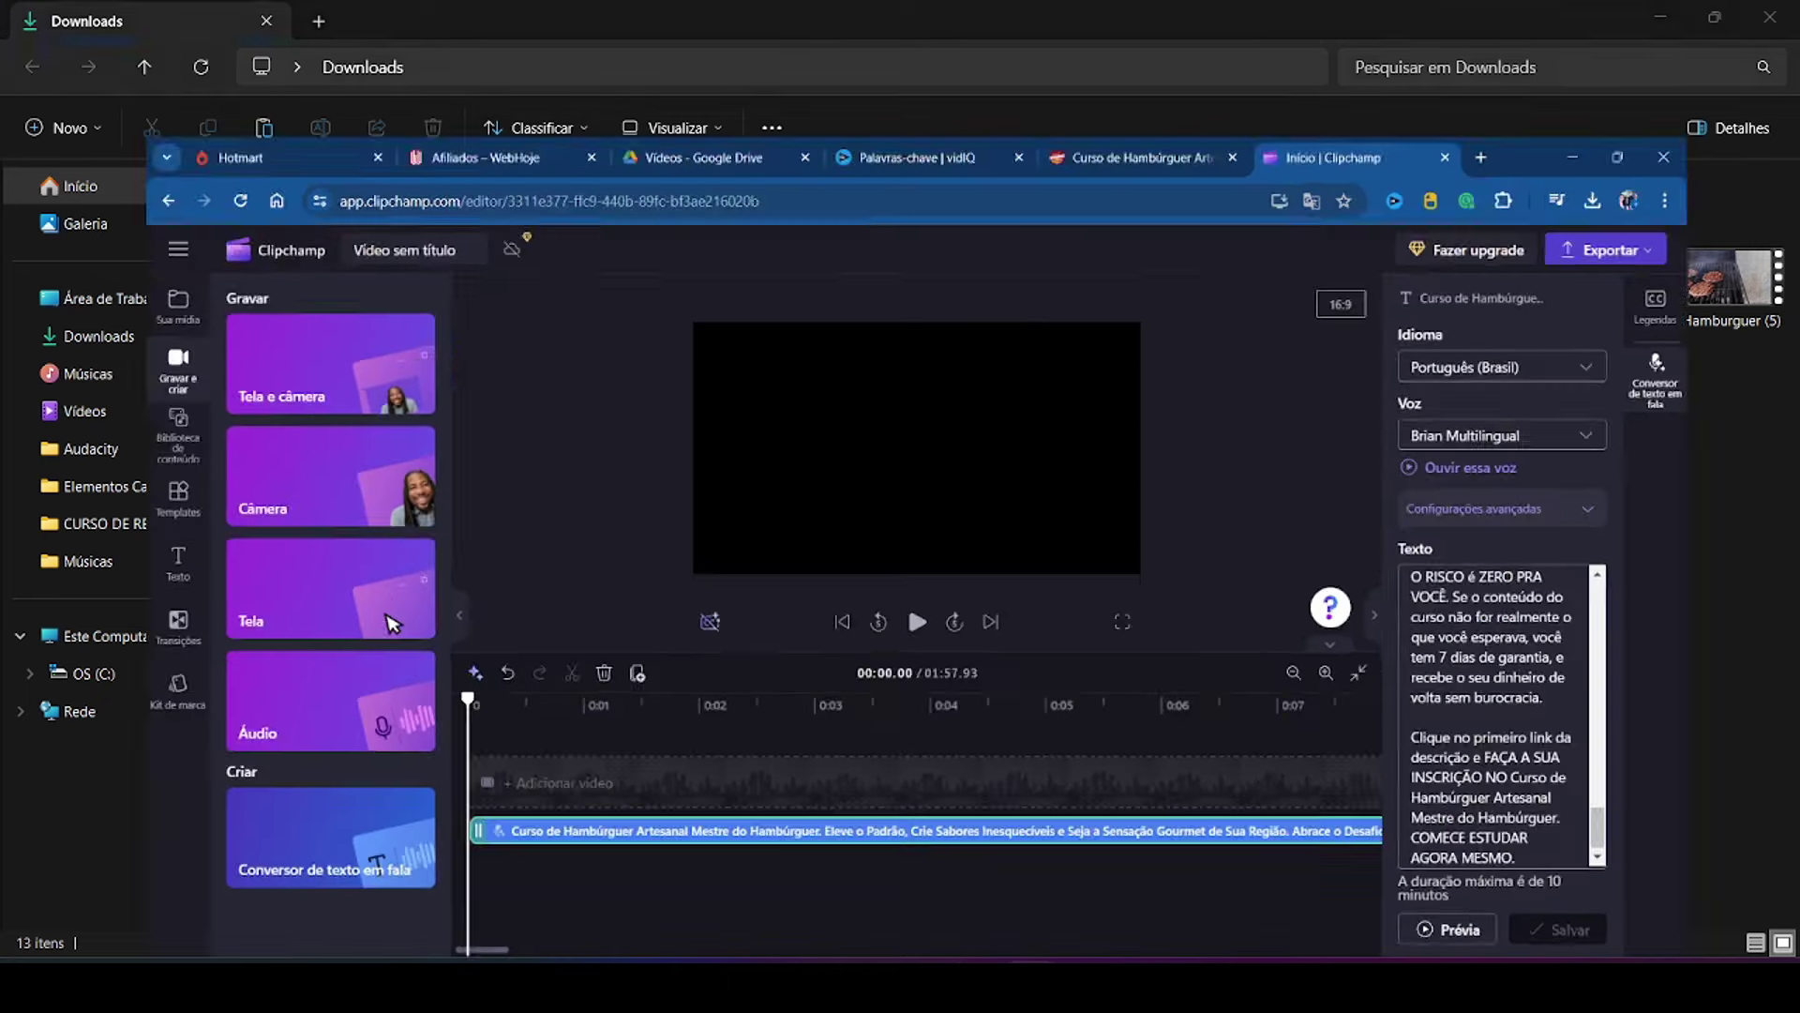
click(1562, 25)
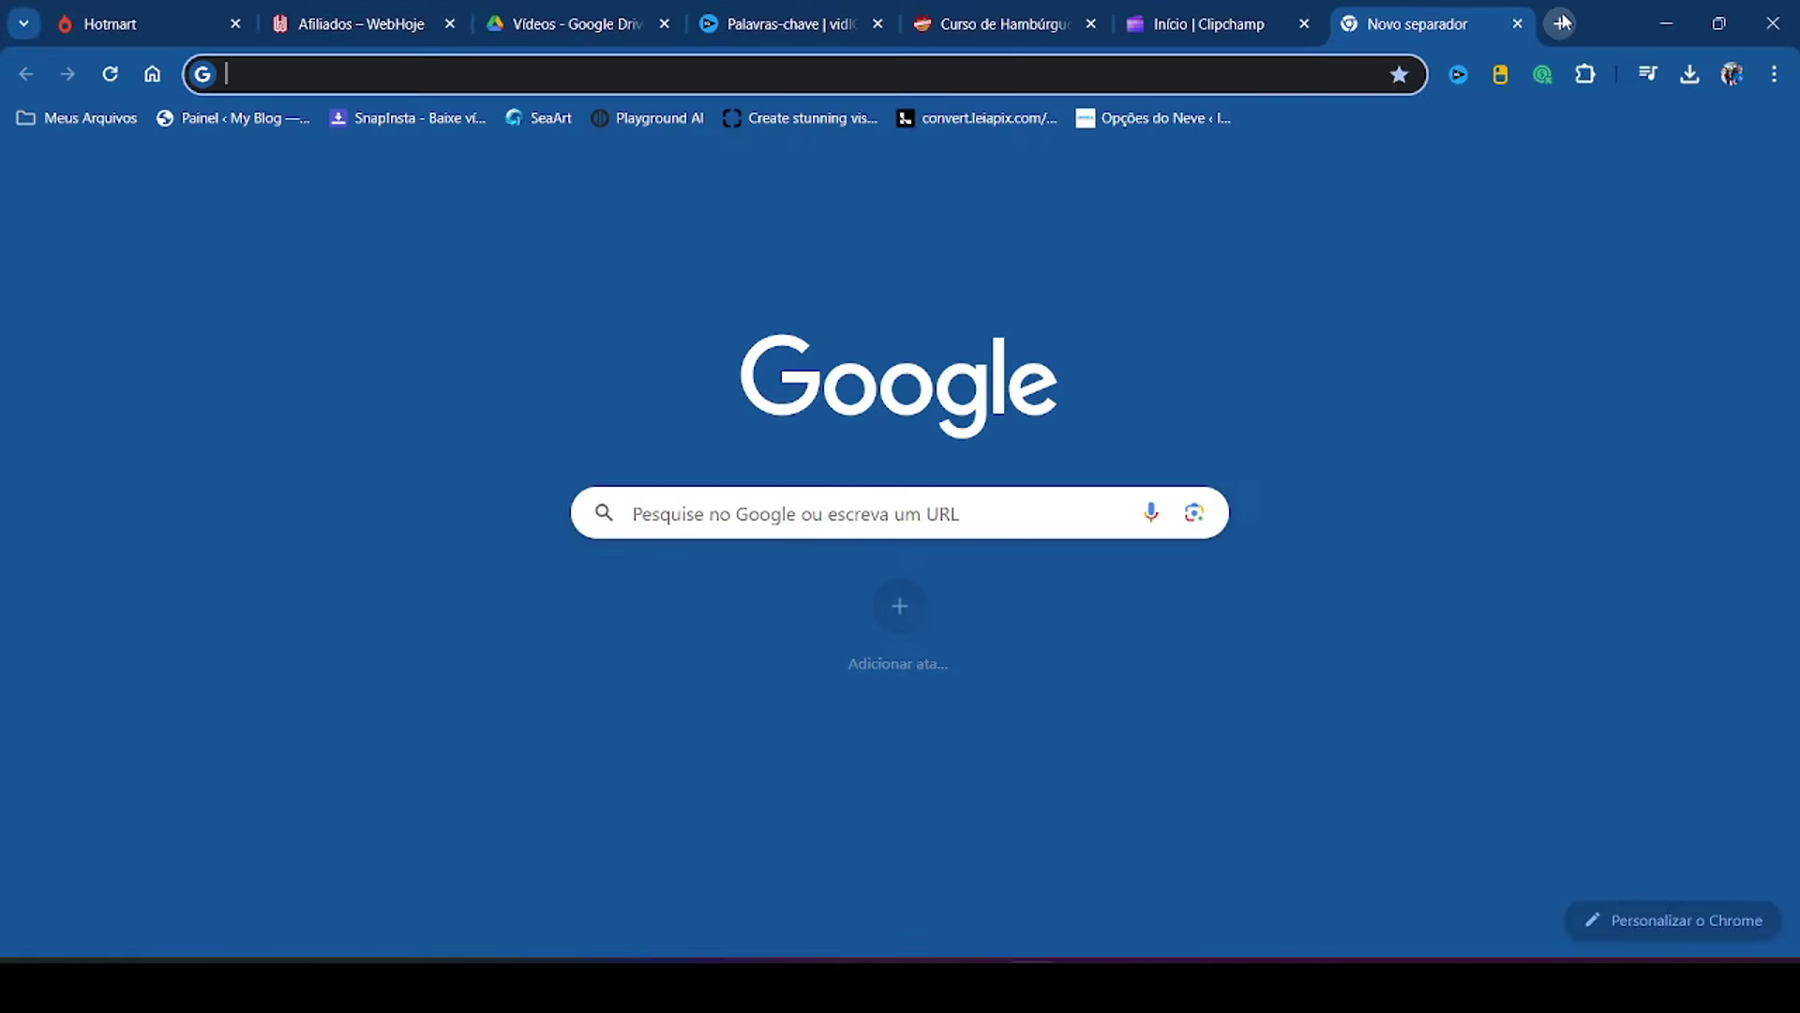
text(studio.youtube.com)
key(Return)
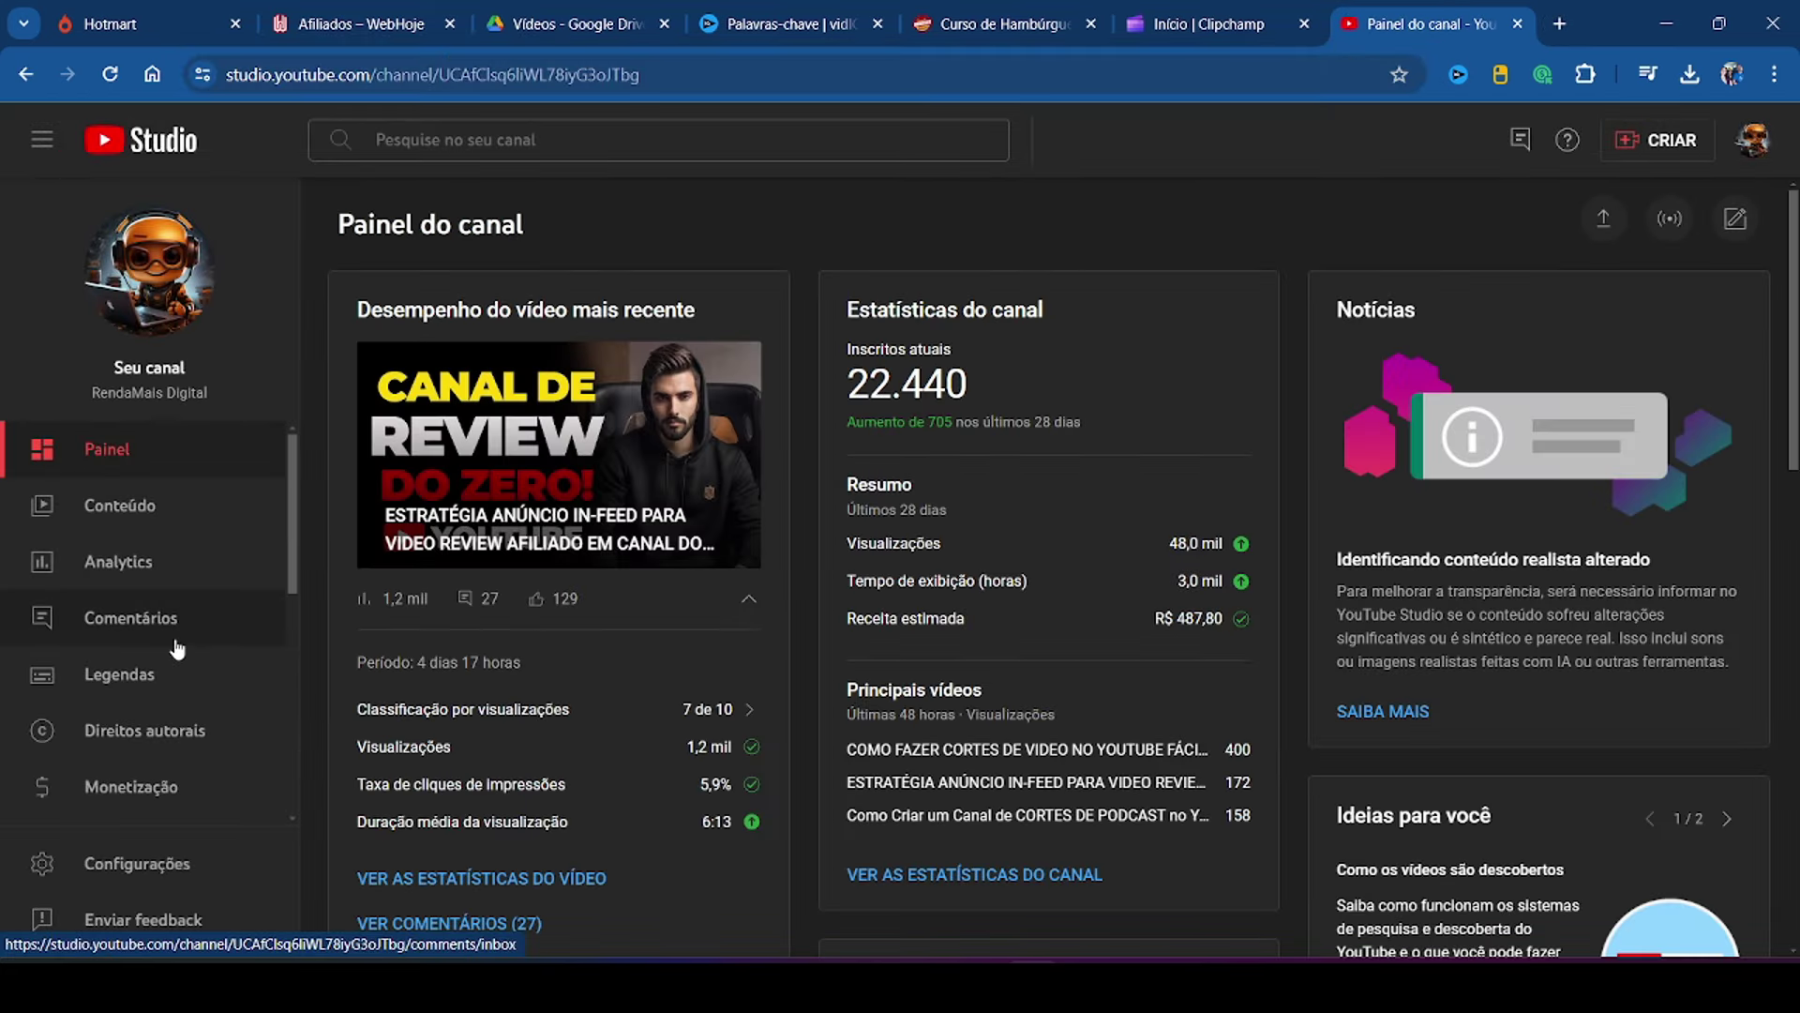
scroll(143, 554, down, 1)
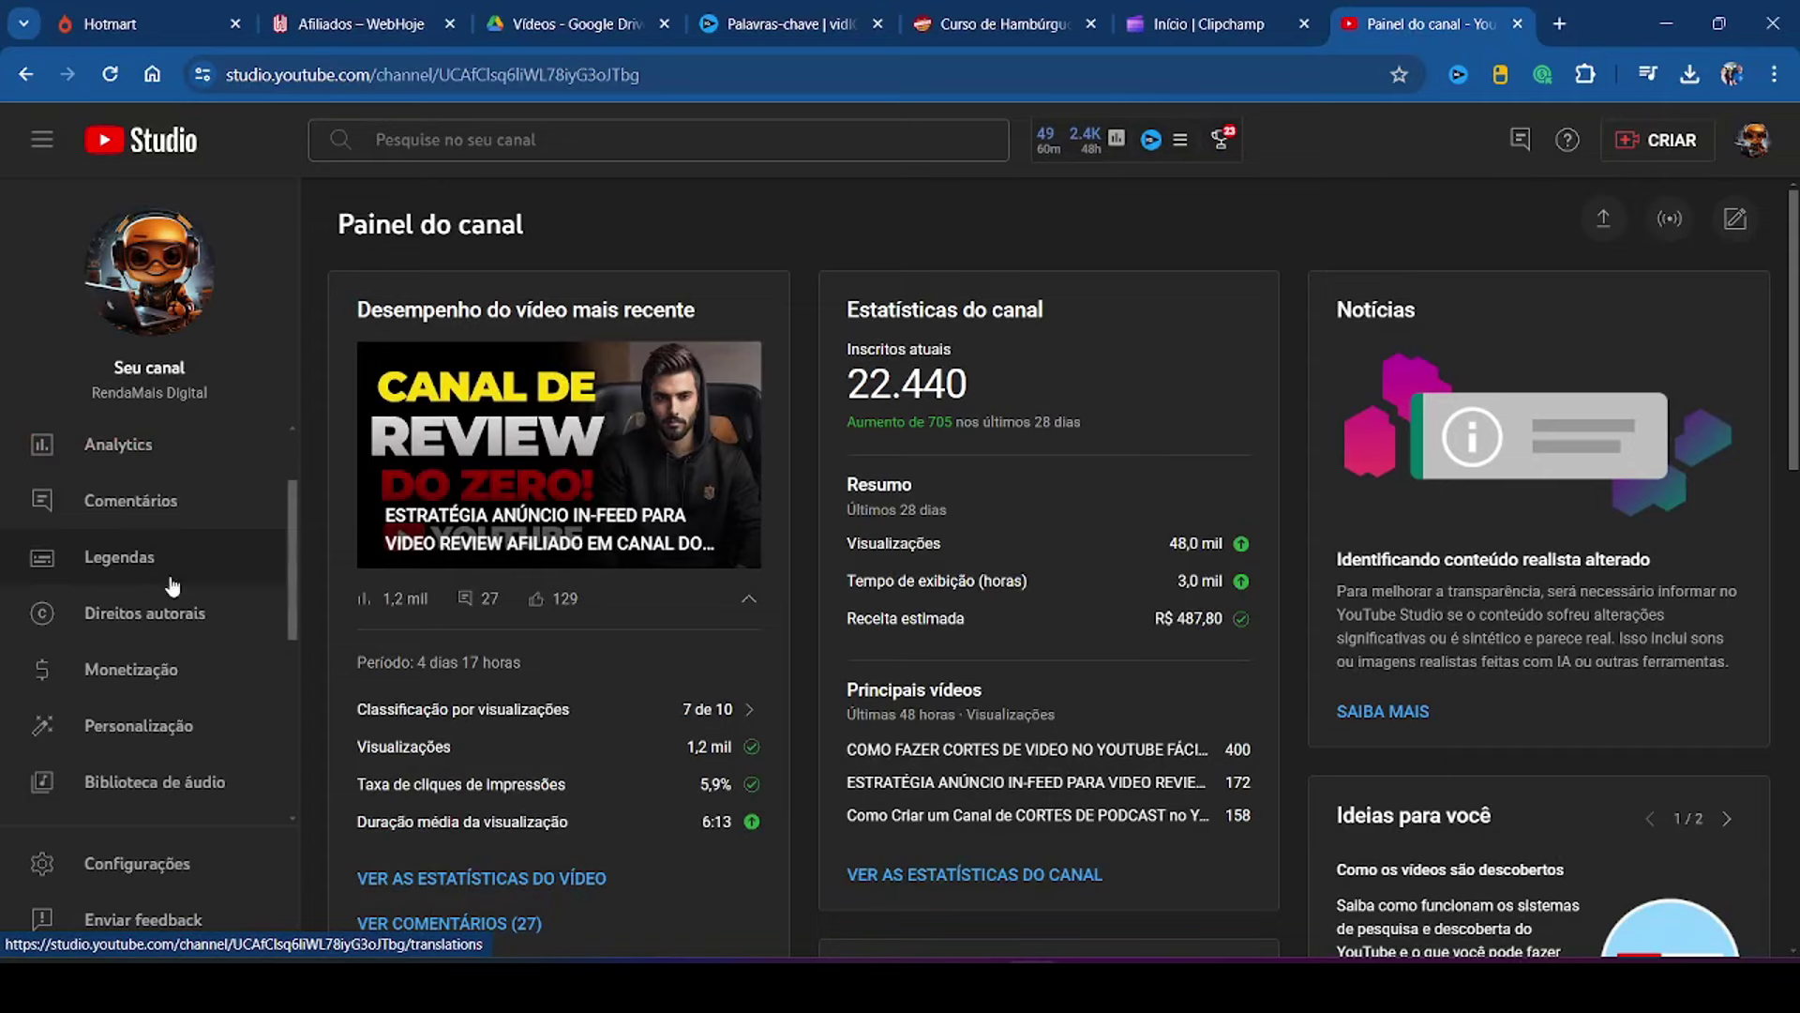
scroll(172, 586, down, 1)
click(172, 666)
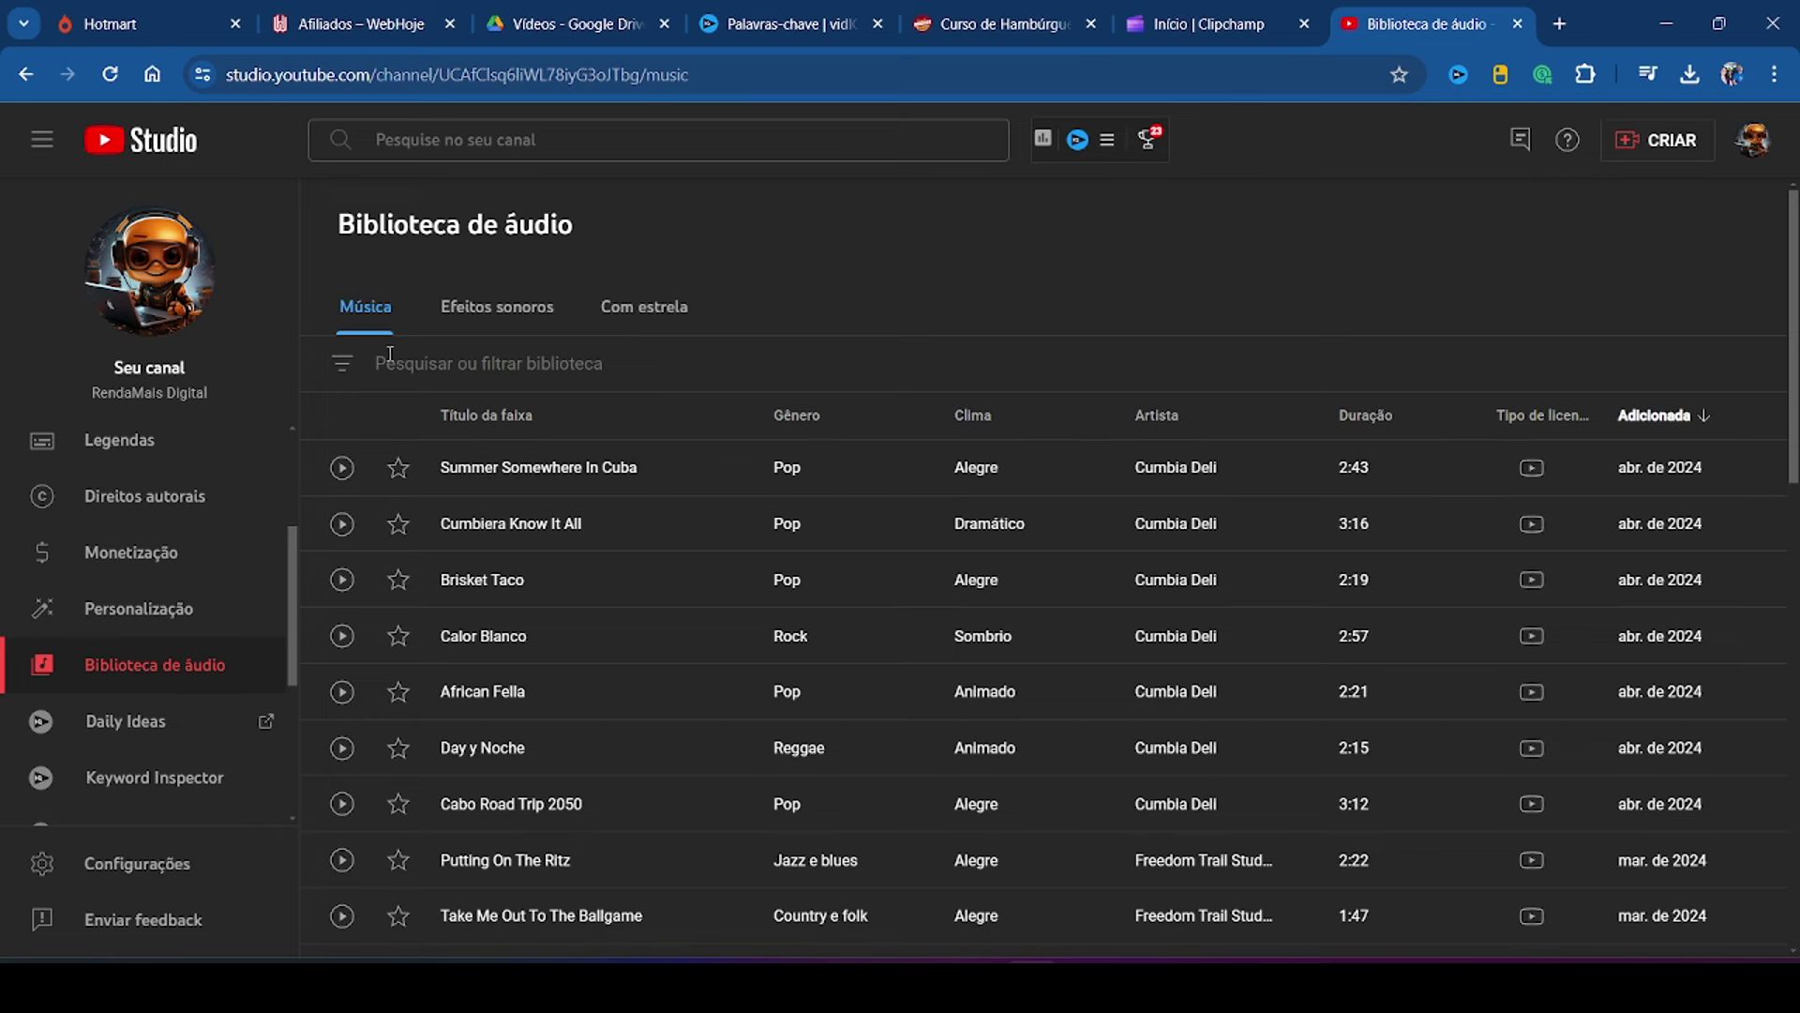
click(339, 365)
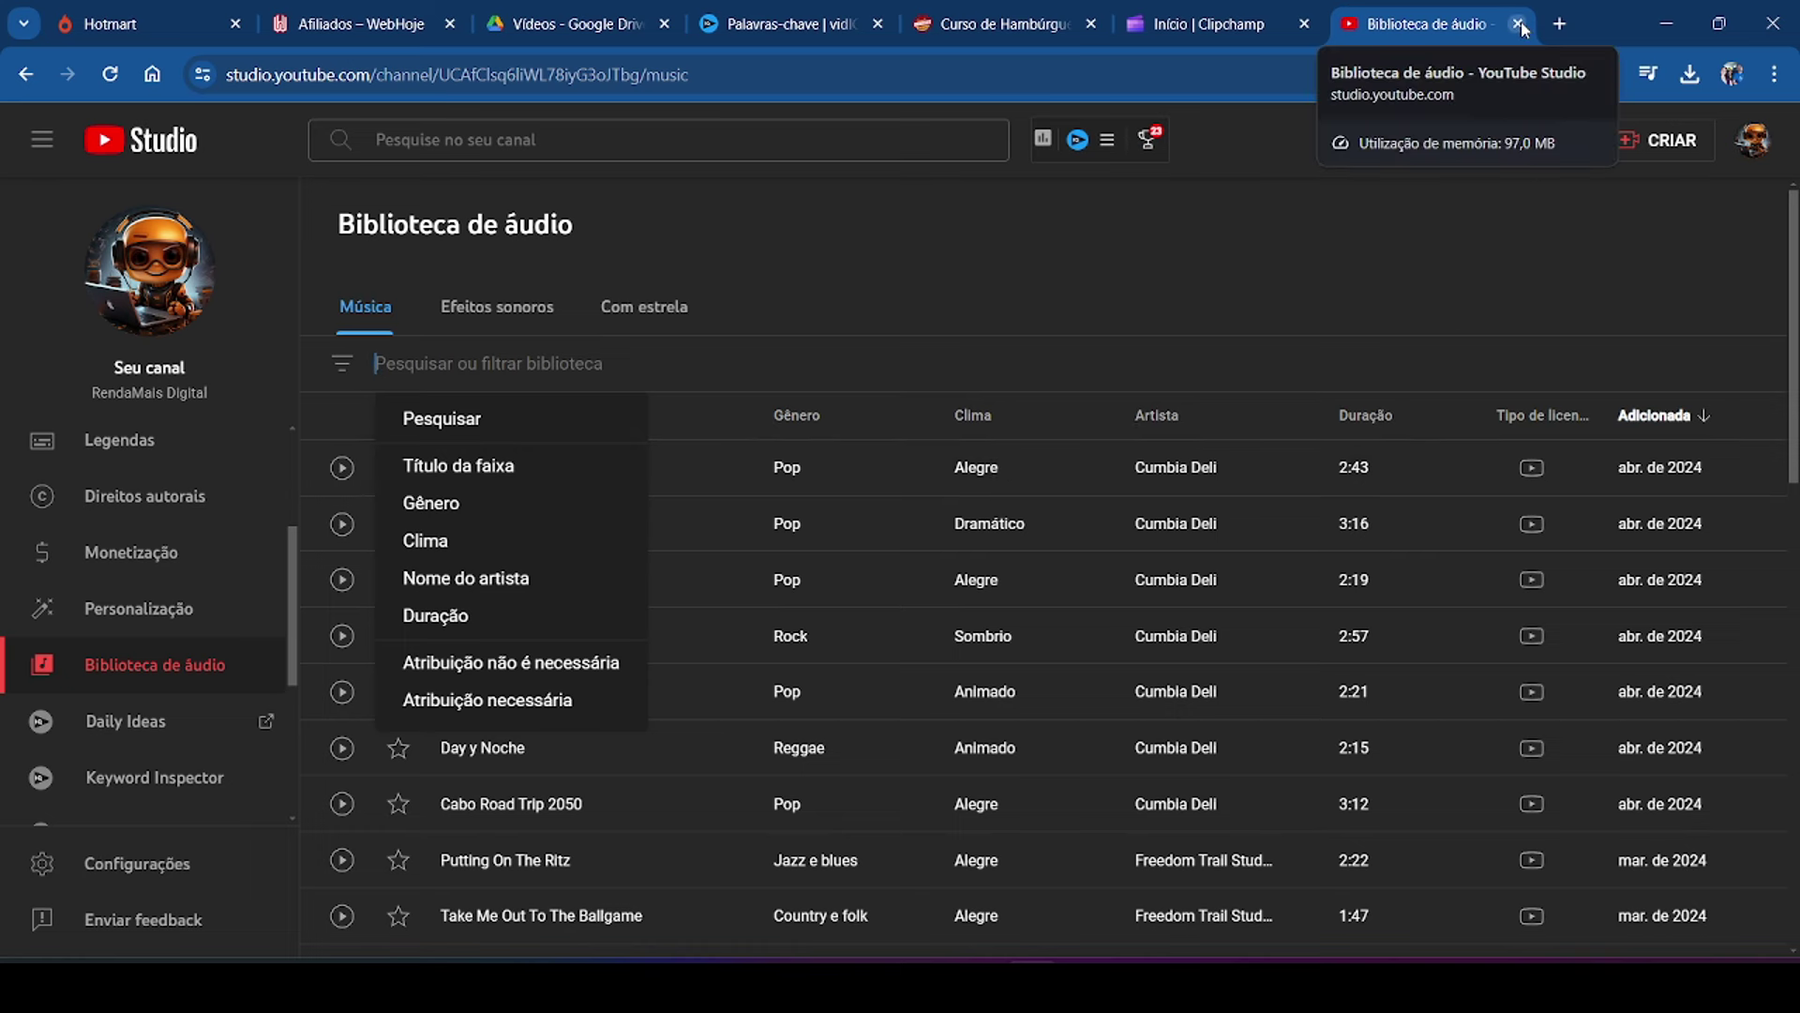
Step: Import Kazoom - Quincas Moreira.mp3 from Downloads into Clipchamp and place it on the timeline below the narration
key(alt+Tab)
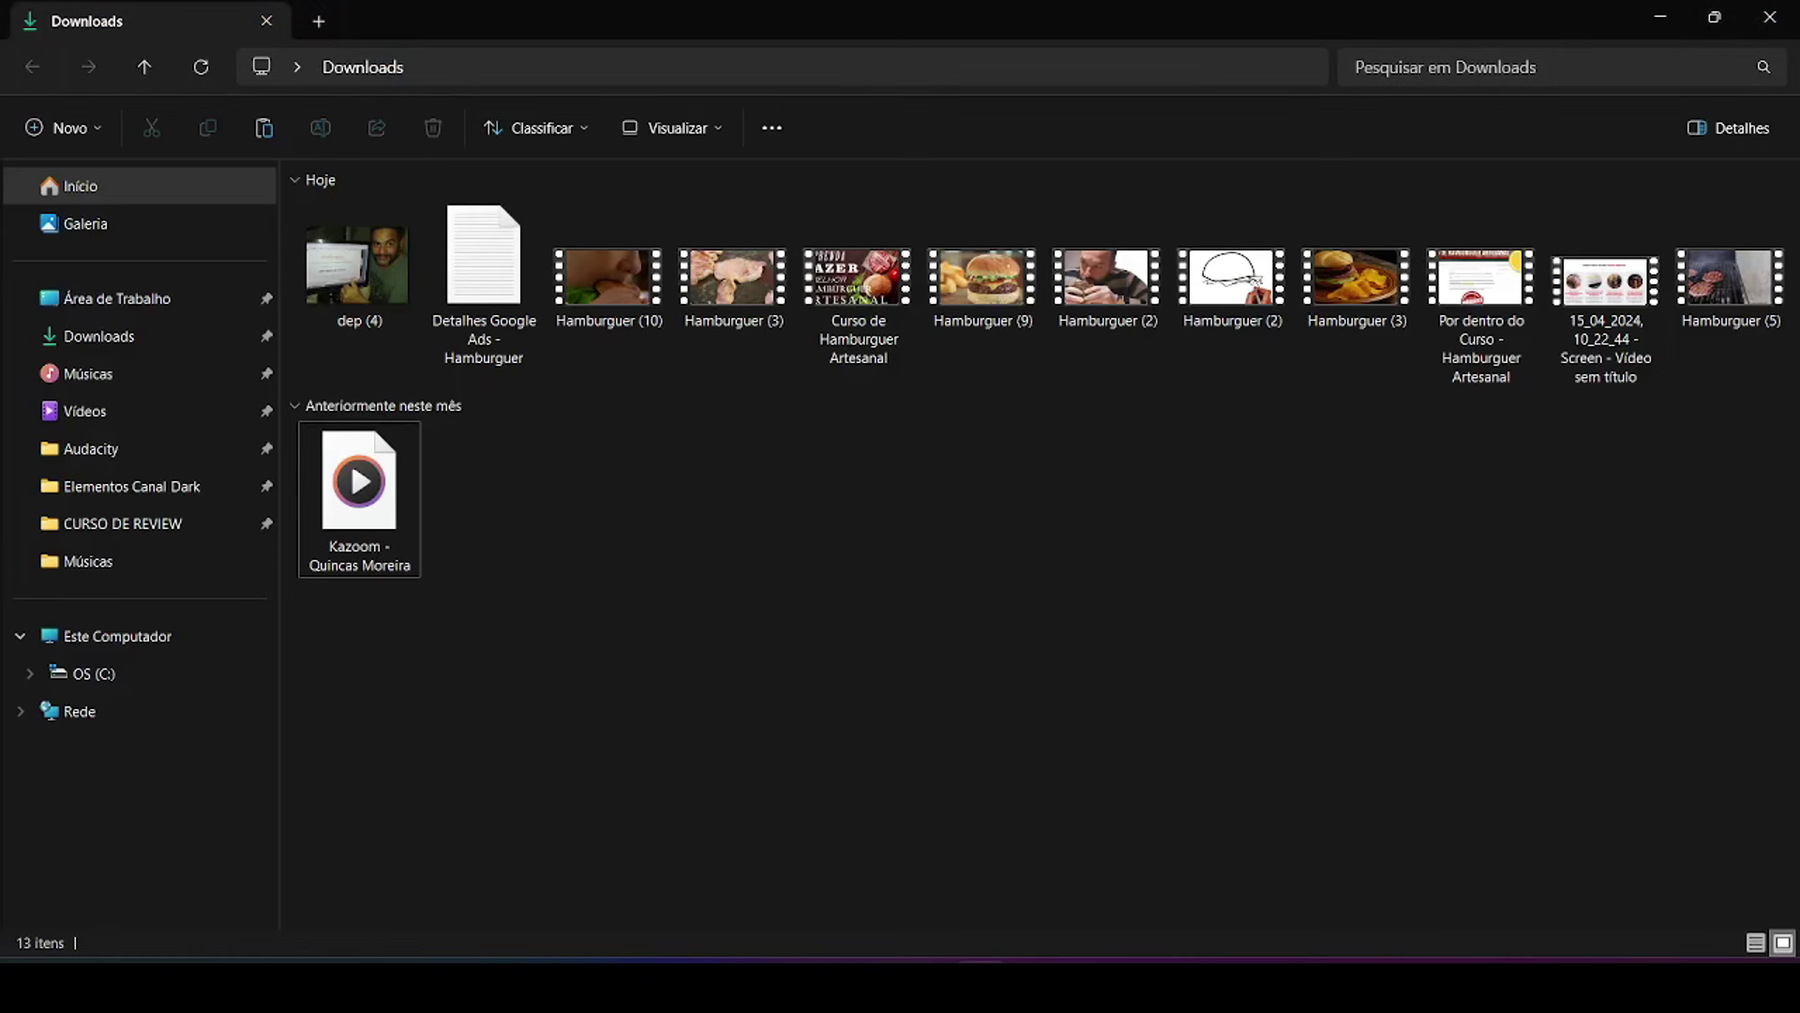
drag(371, 549, 202, 393)
click(191, 316)
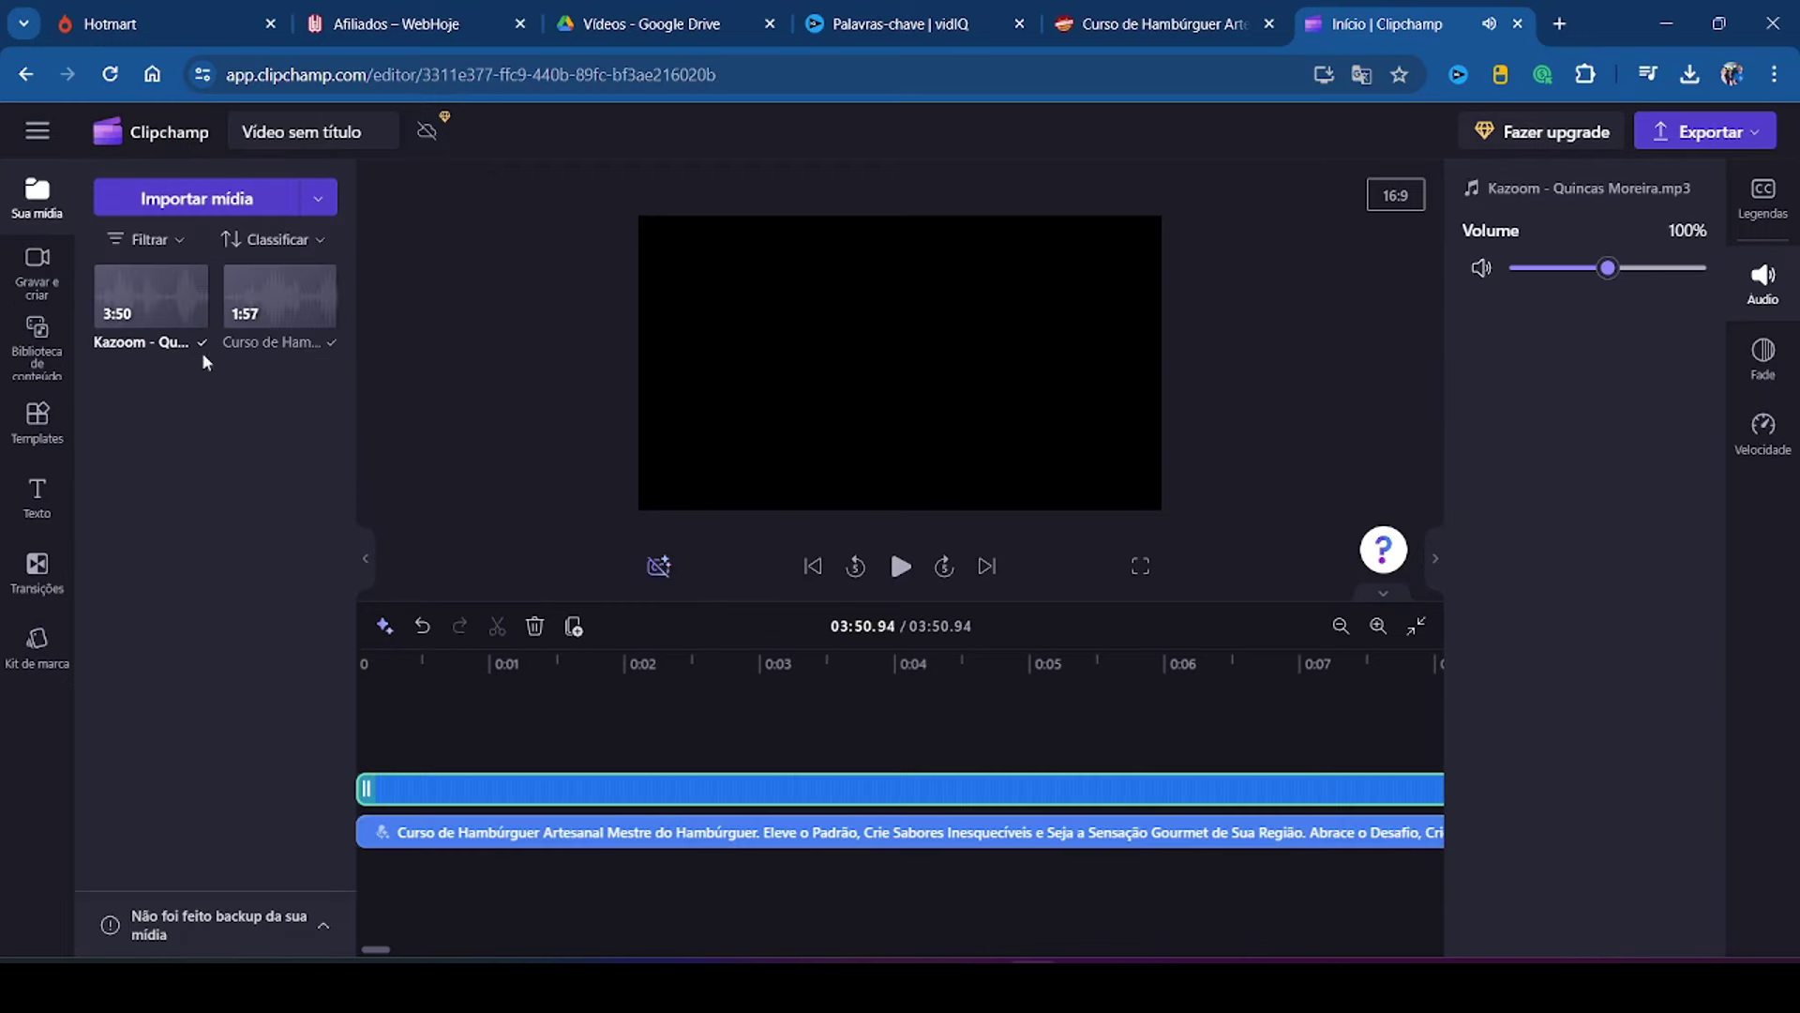
drag(440, 841, 447, 798)
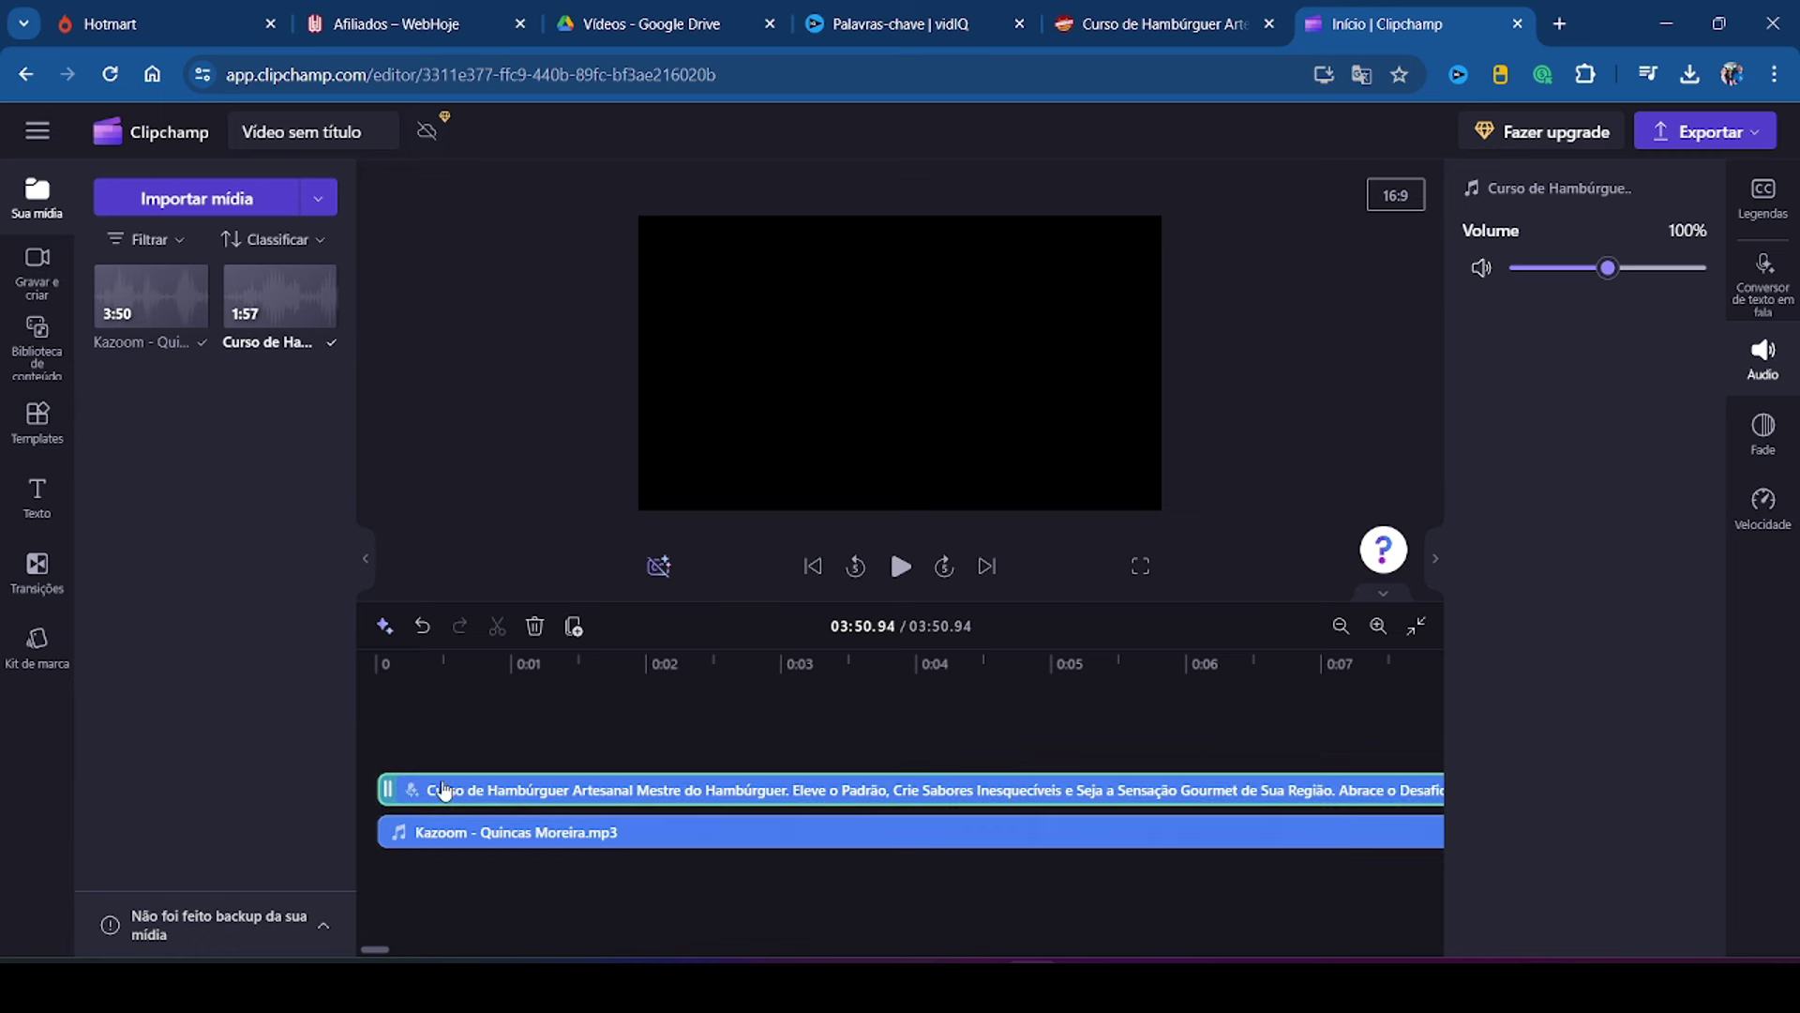
Step: Lower the volume of the Kazoom background music to 5%, checking the mix by playing it with the narration
click(432, 837)
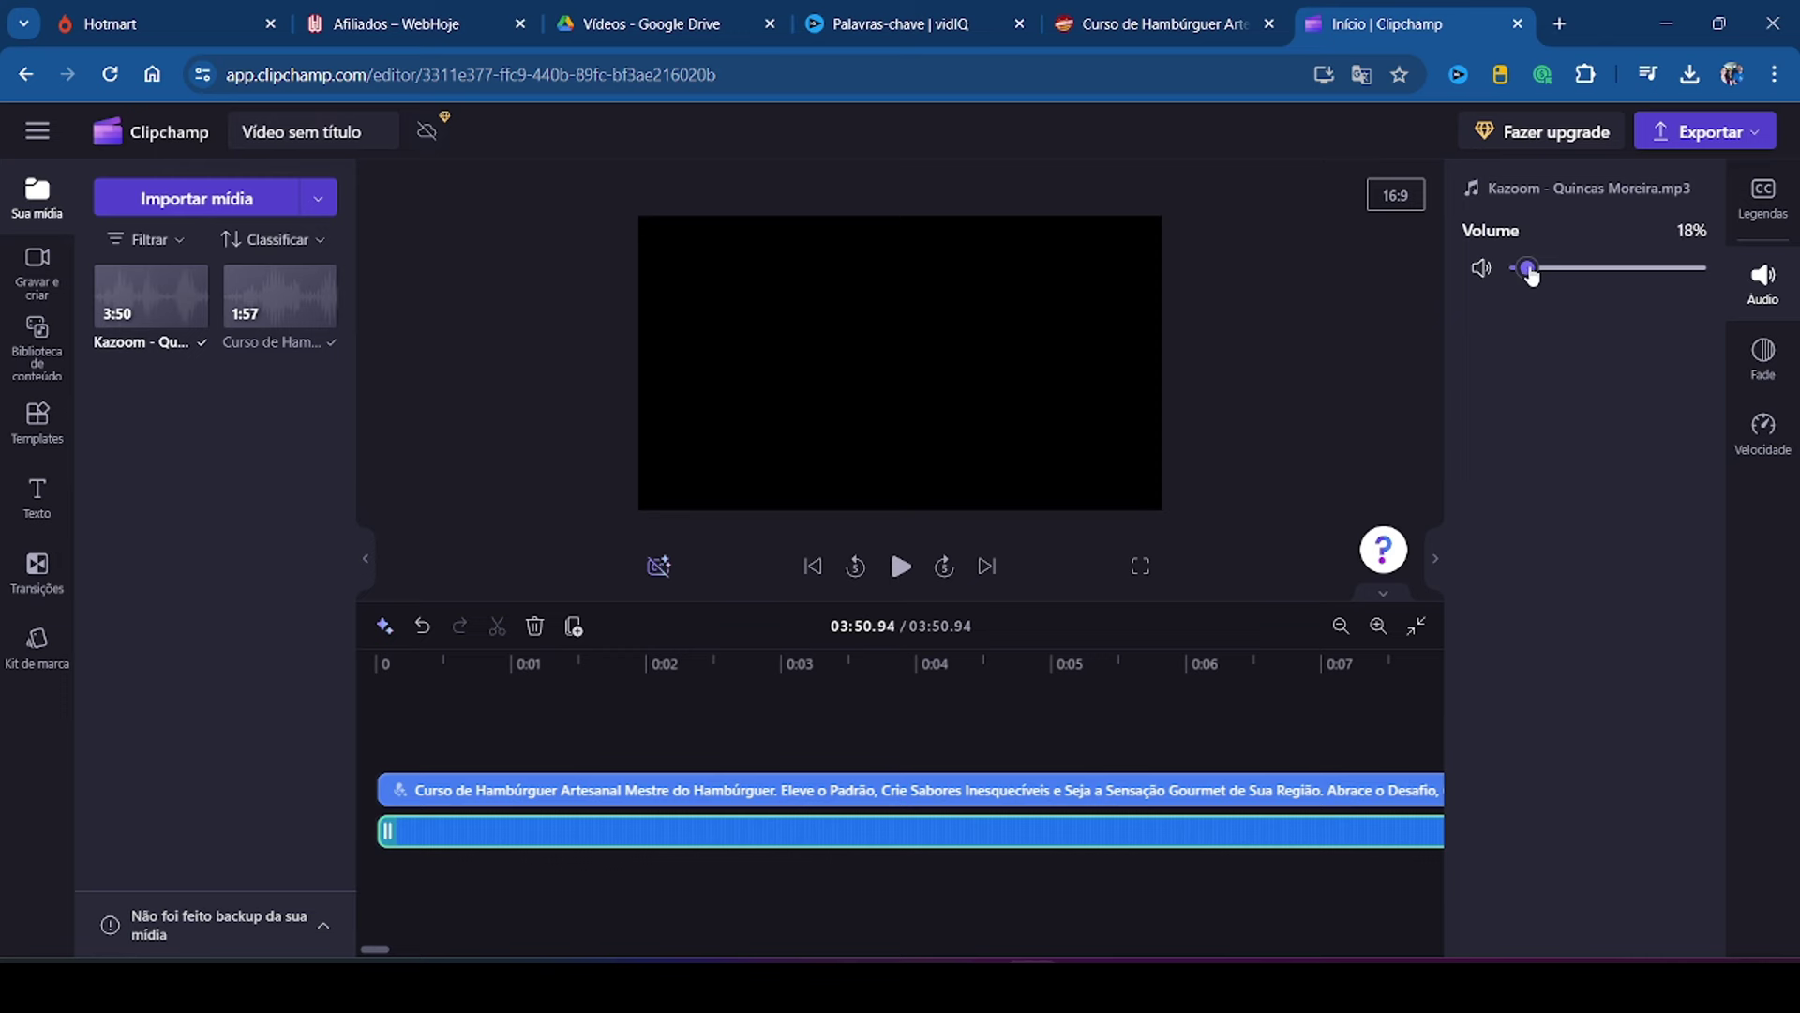
drag(1524, 270, 1511, 270)
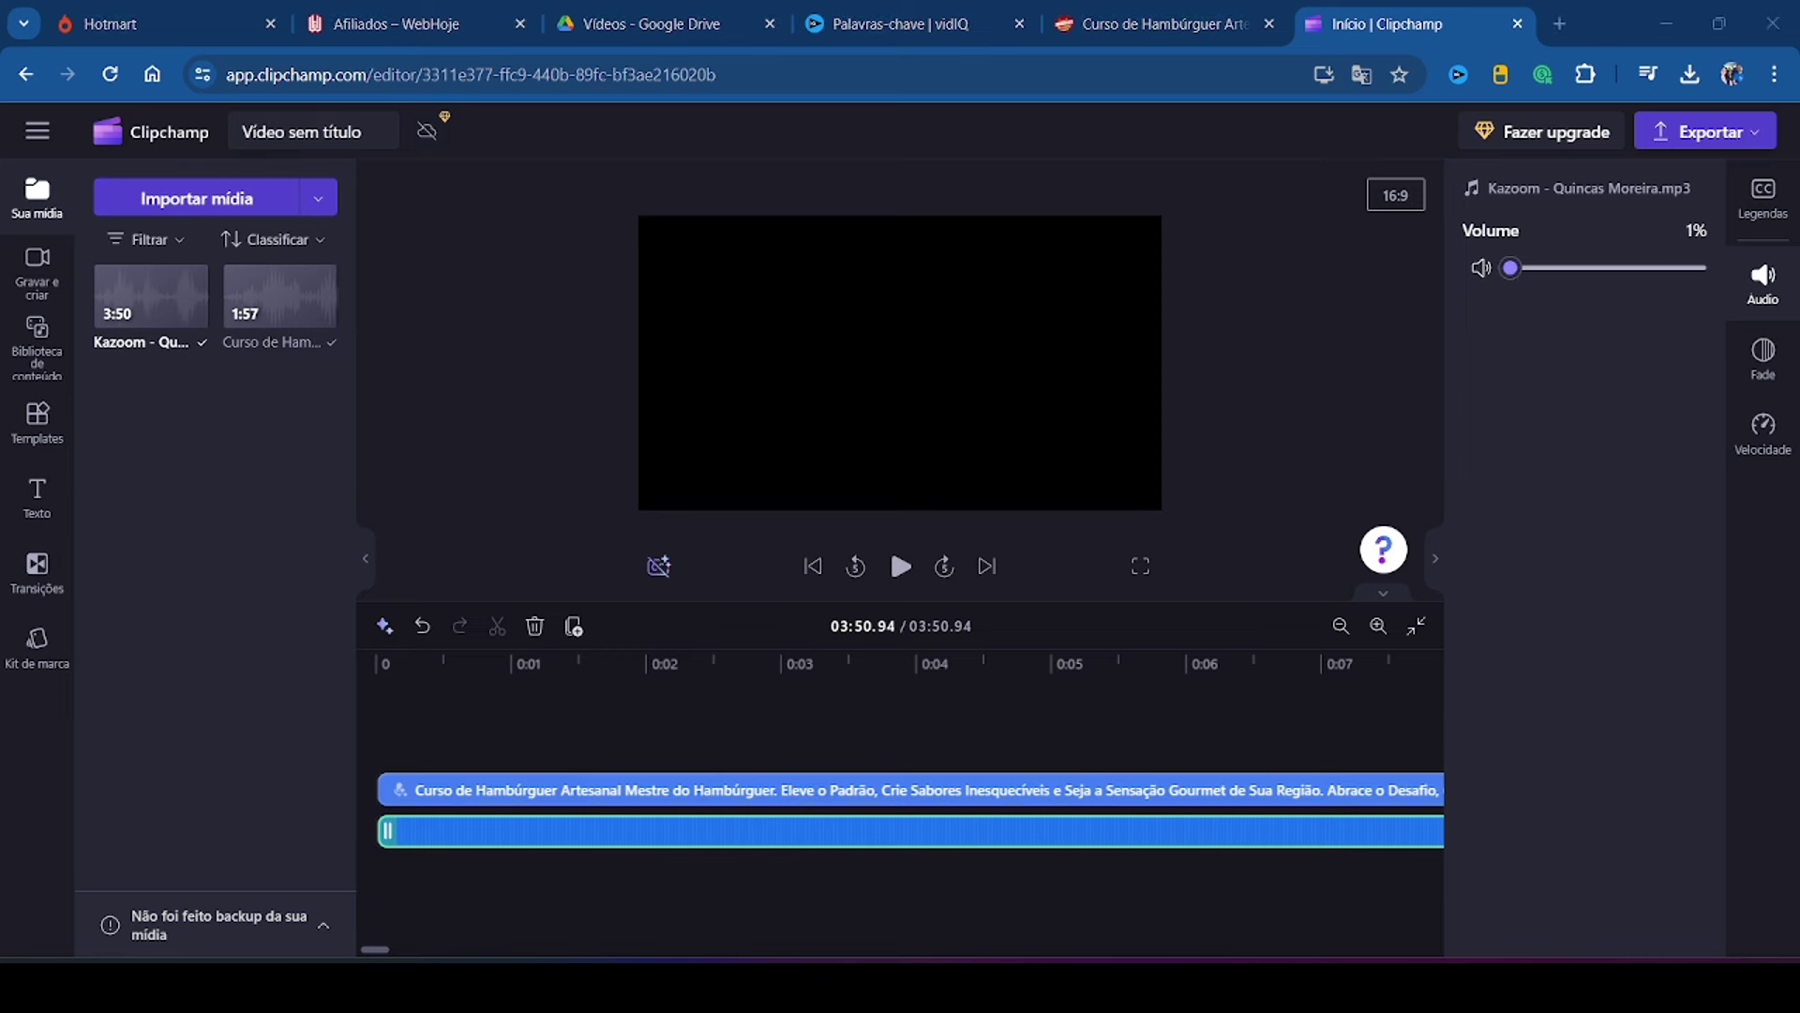
click(901, 568)
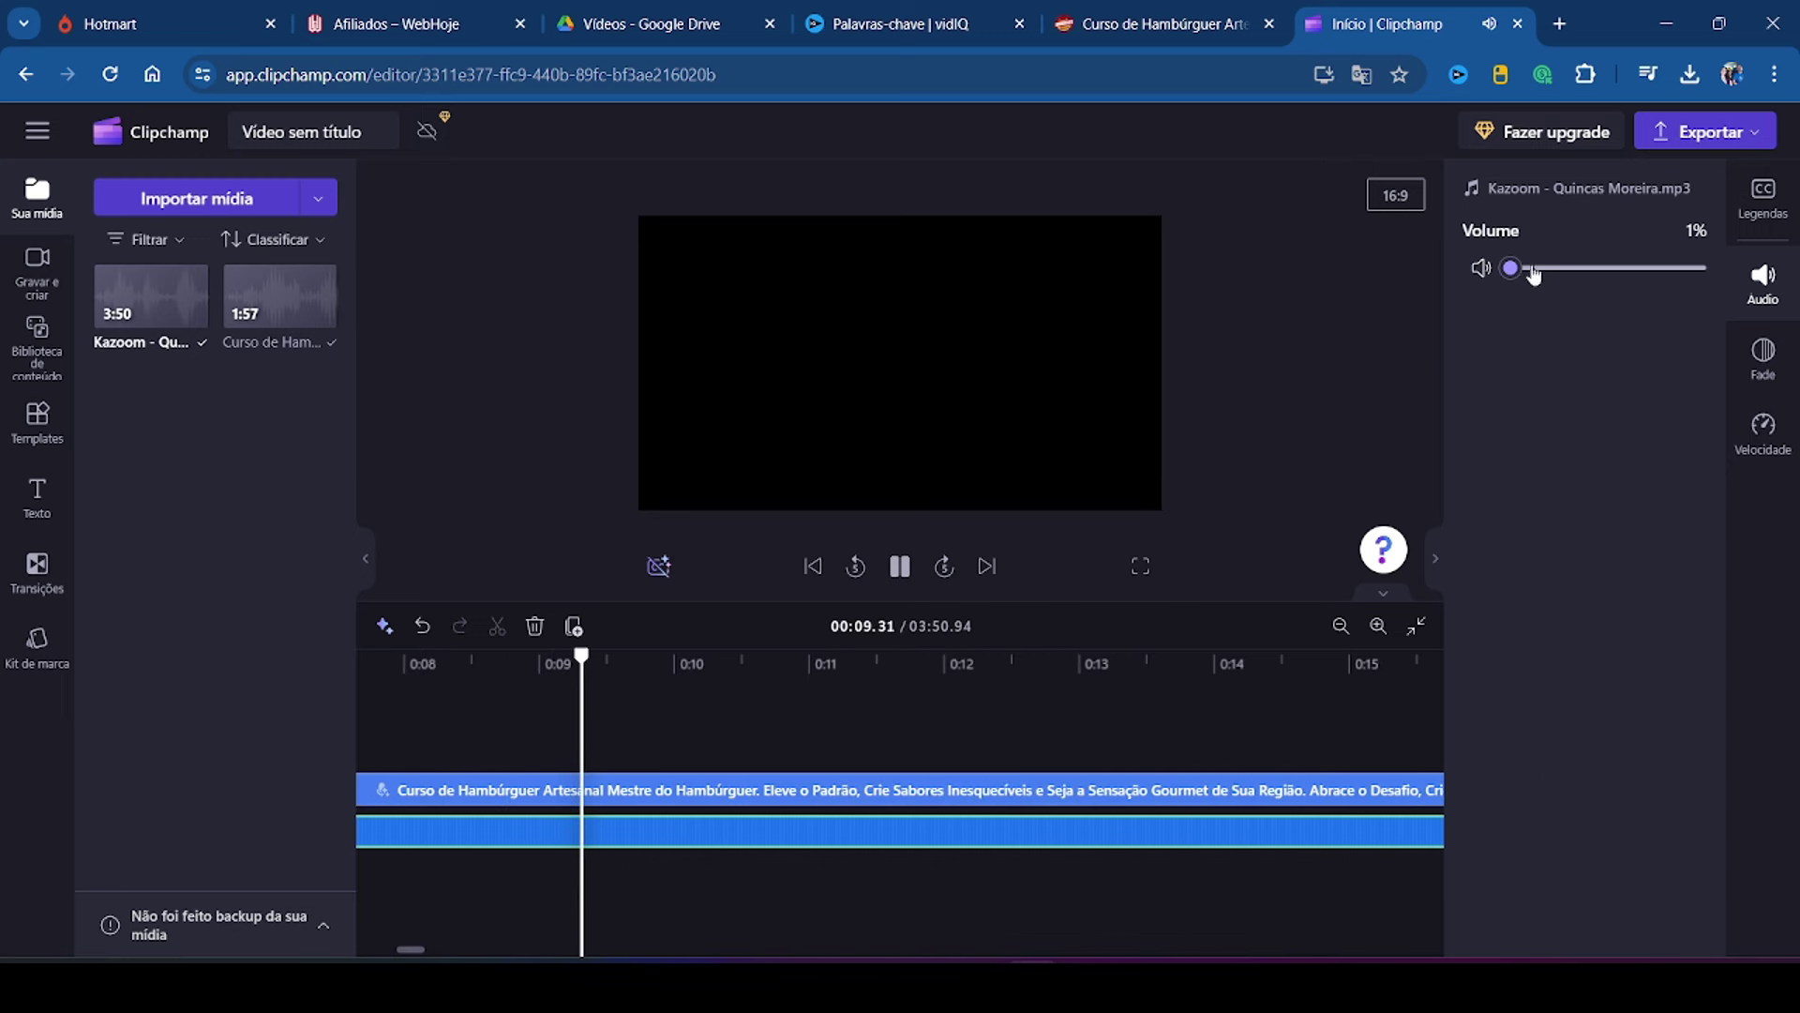
drag(1511, 269, 1516, 270)
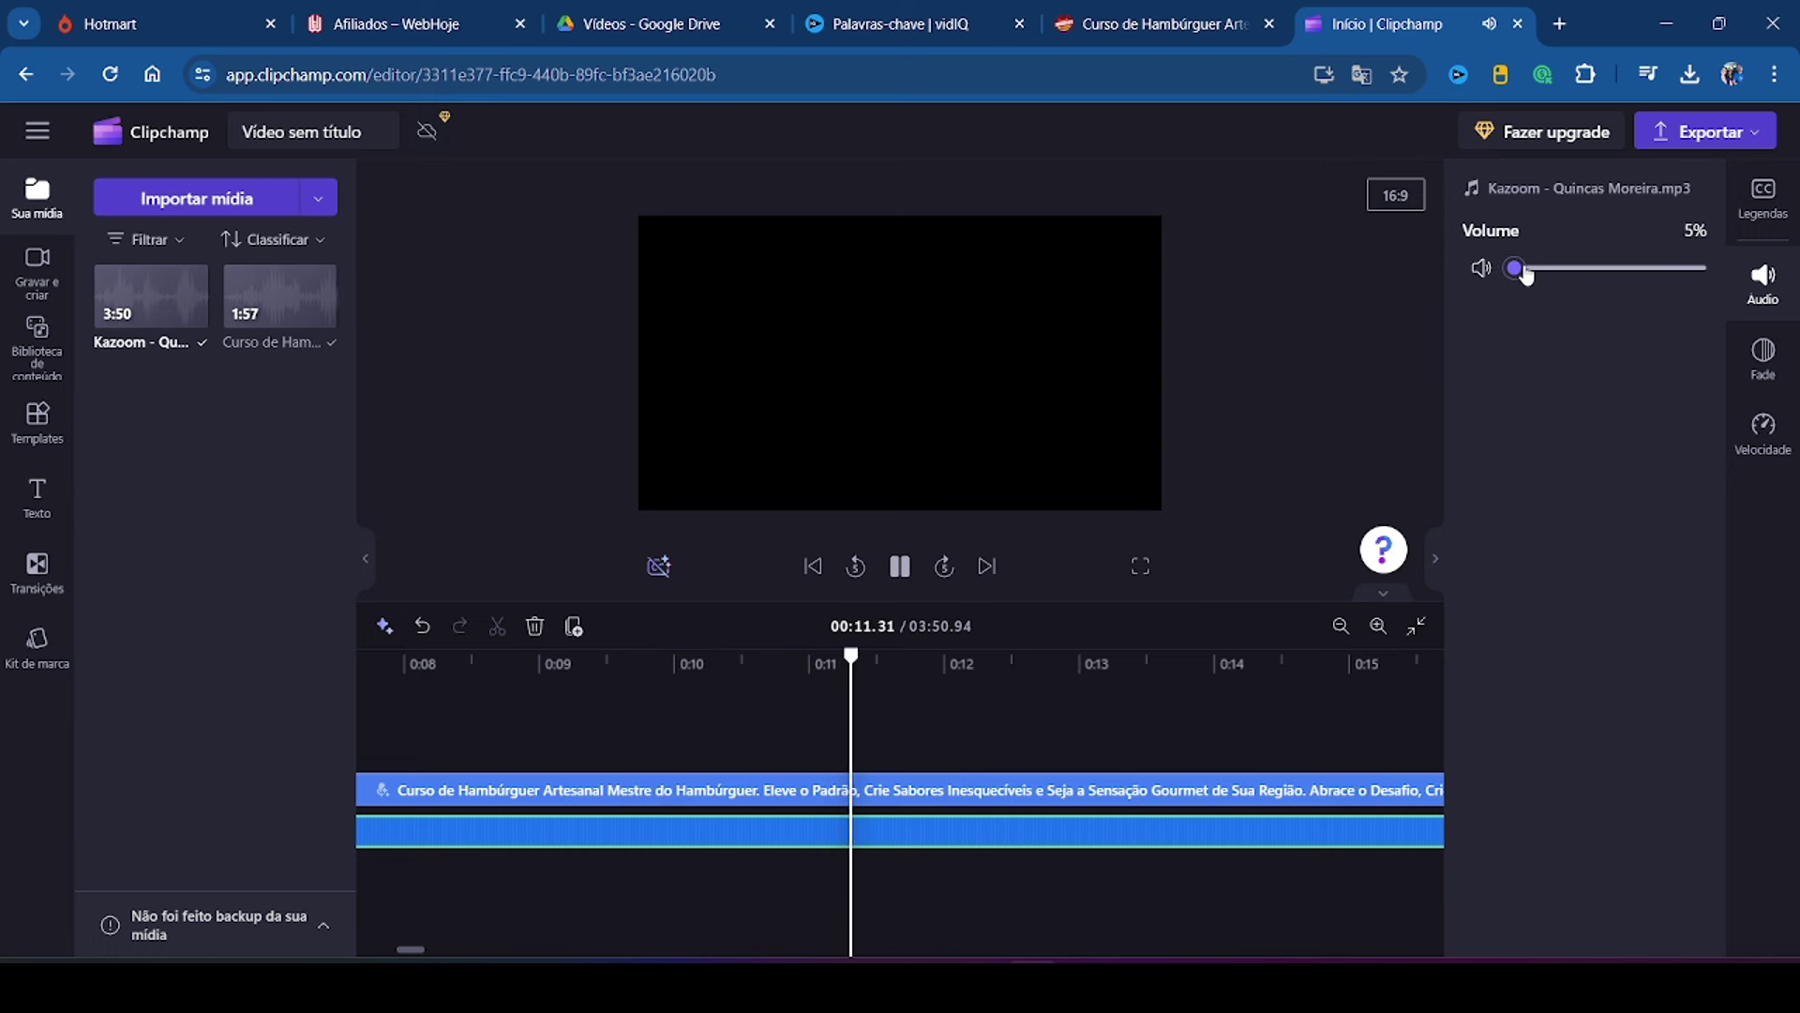
Step: Split the background music at the end of the narration, 01:57.97, and delete the excess part
drag(402, 949, 434, 953)
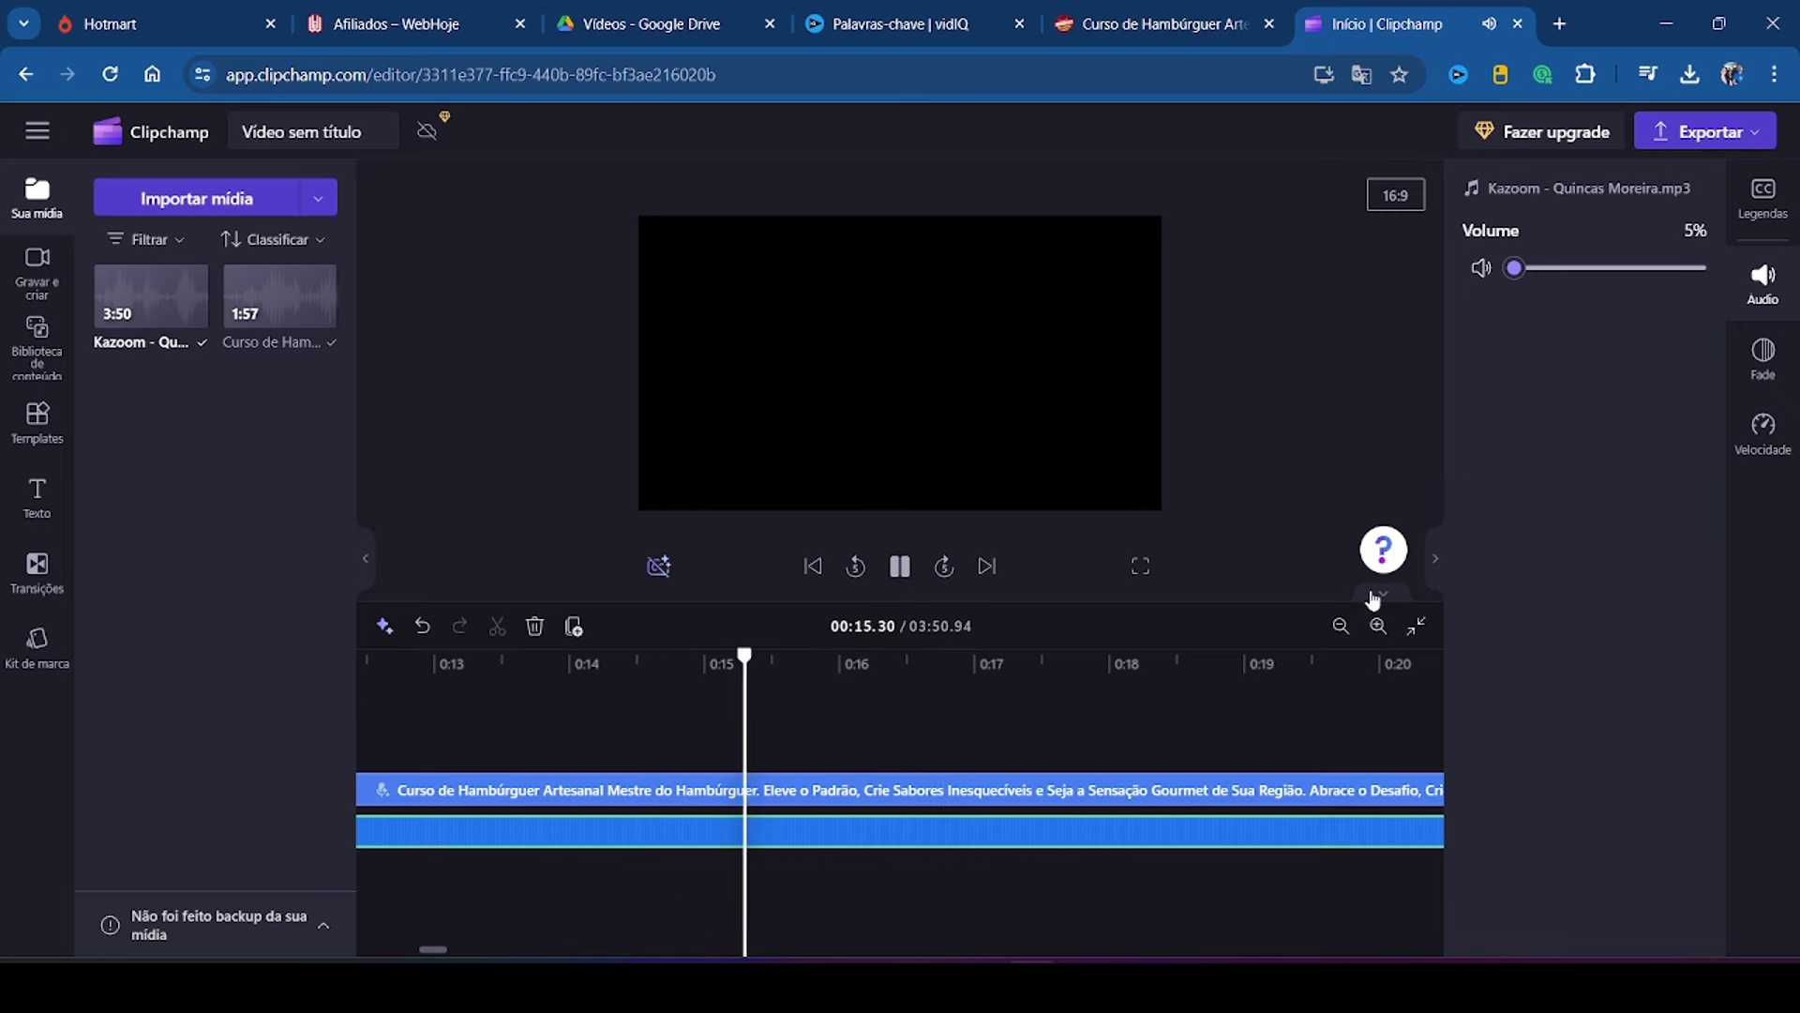
click(1339, 629)
click(1339, 629)
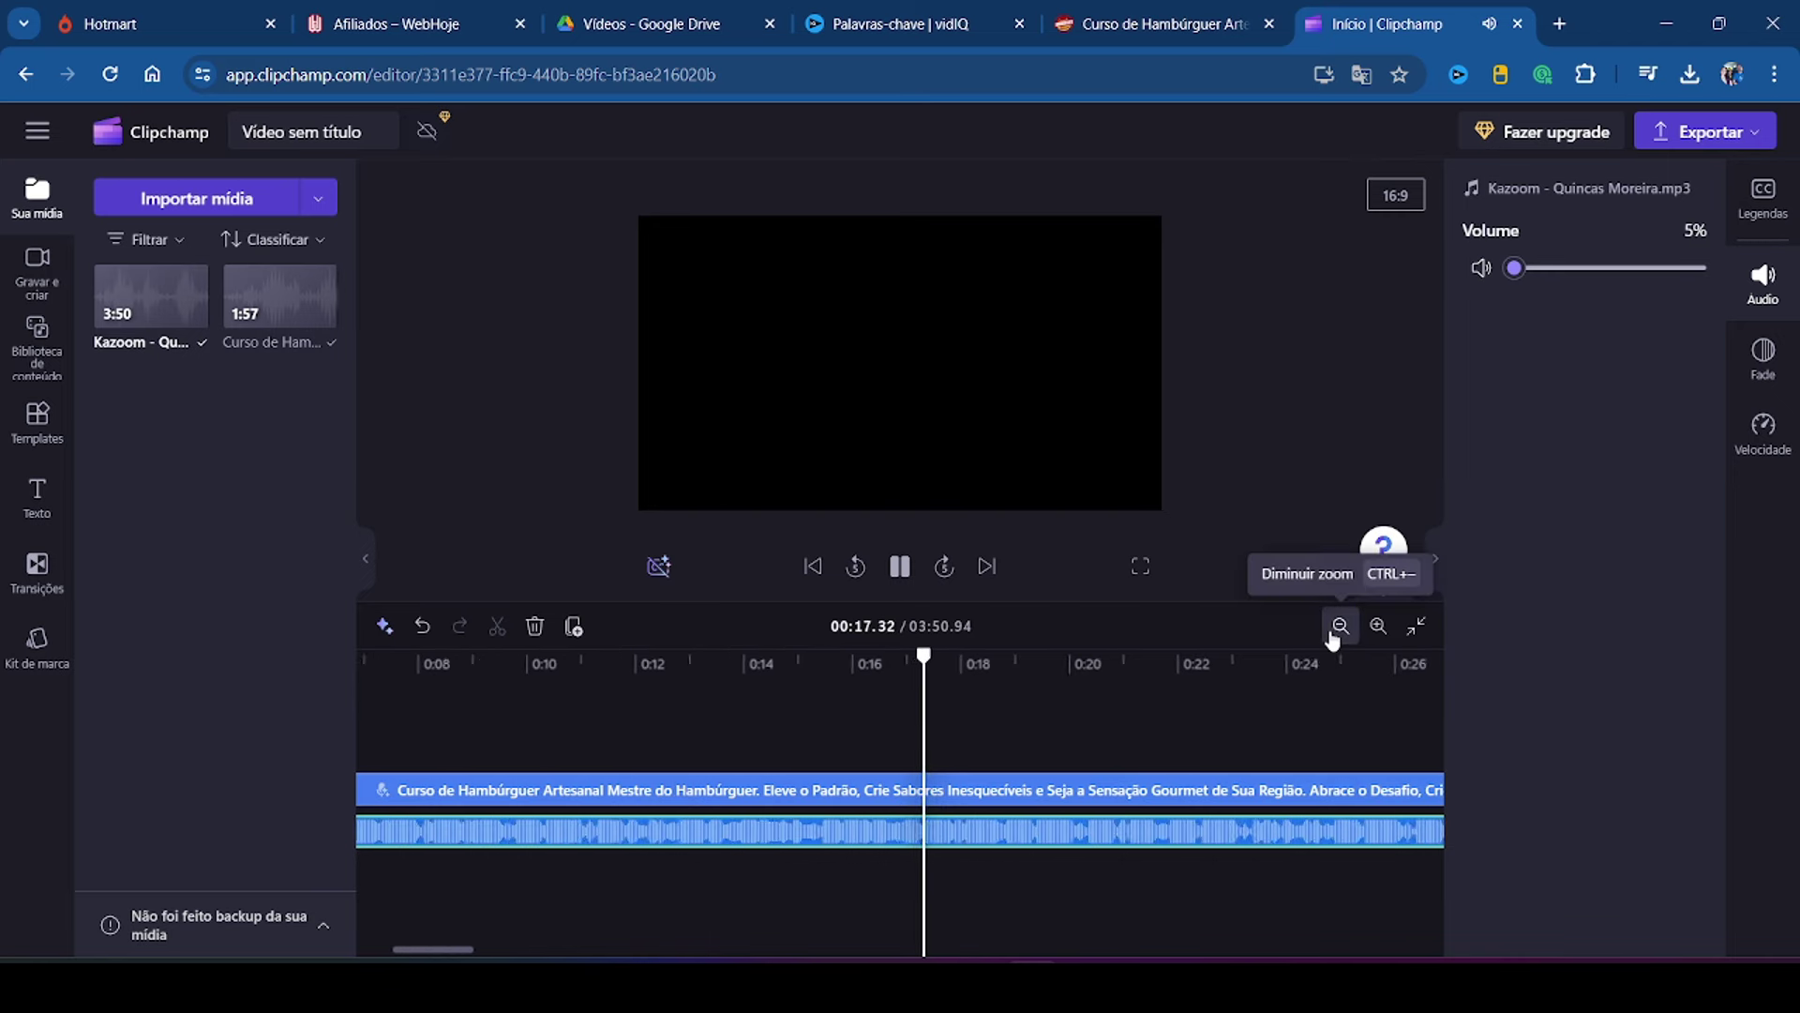
click(1339, 629)
click(1339, 627)
click(1339, 627)
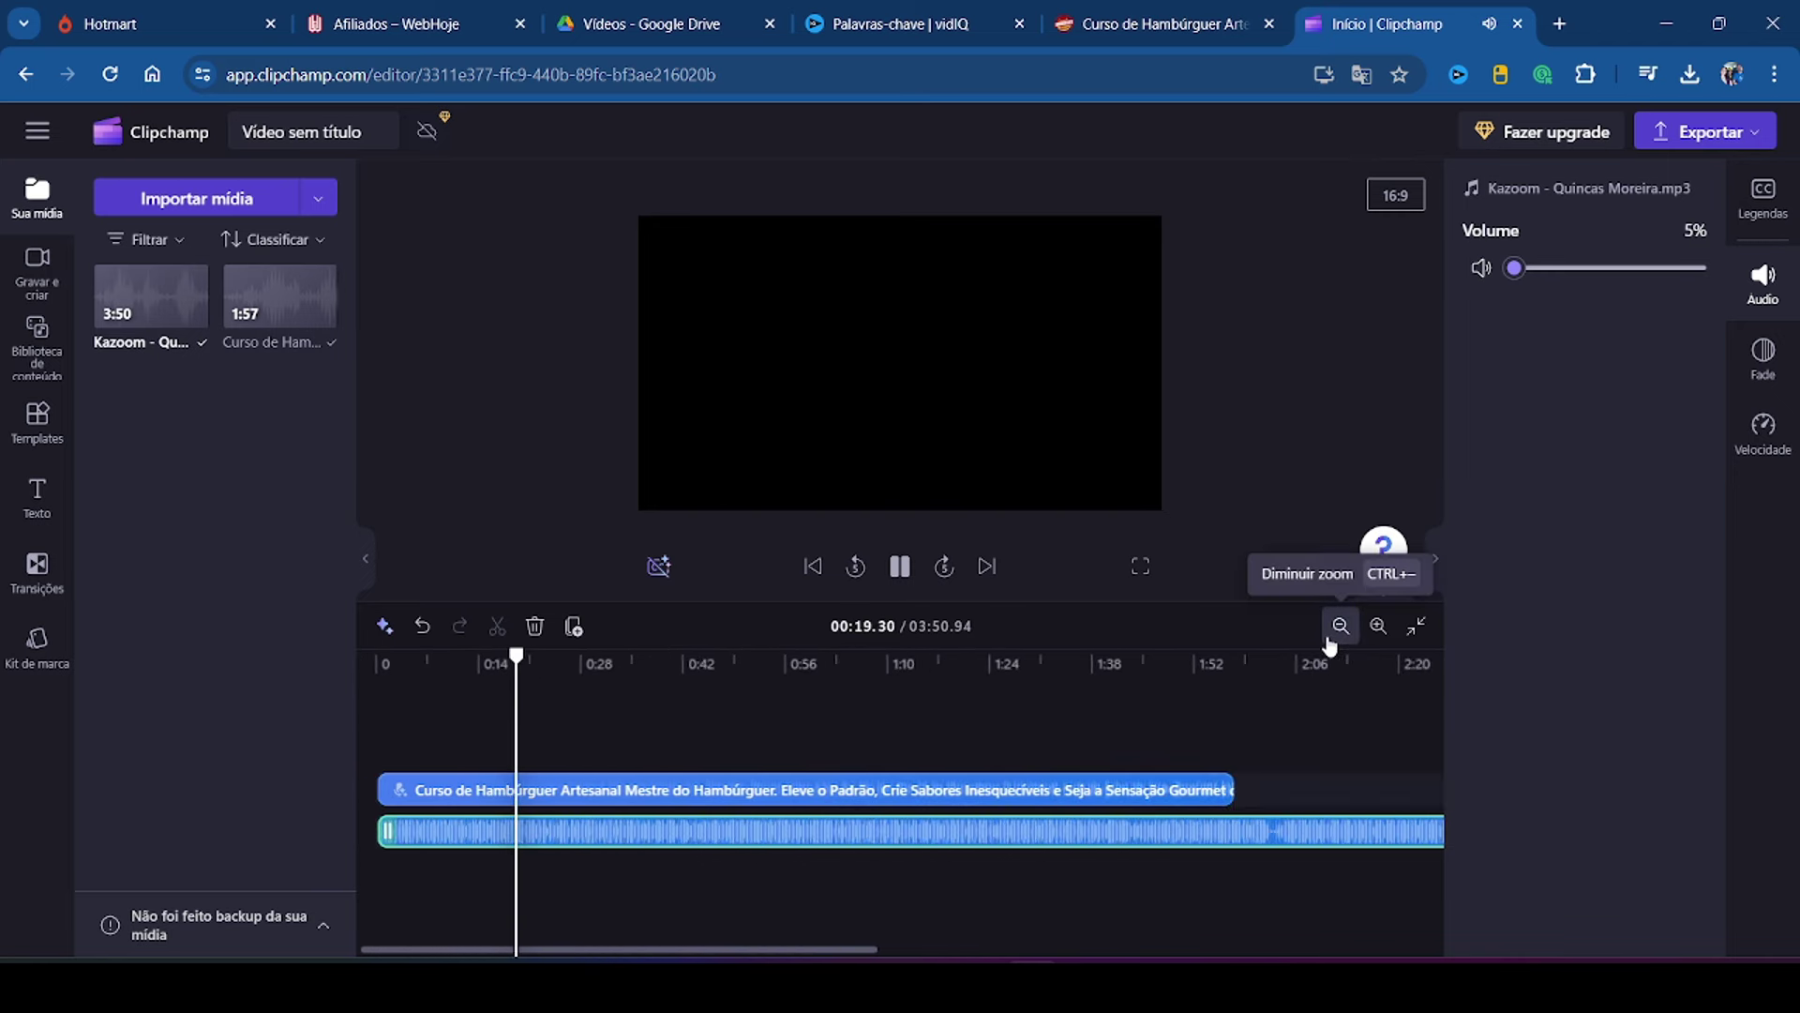
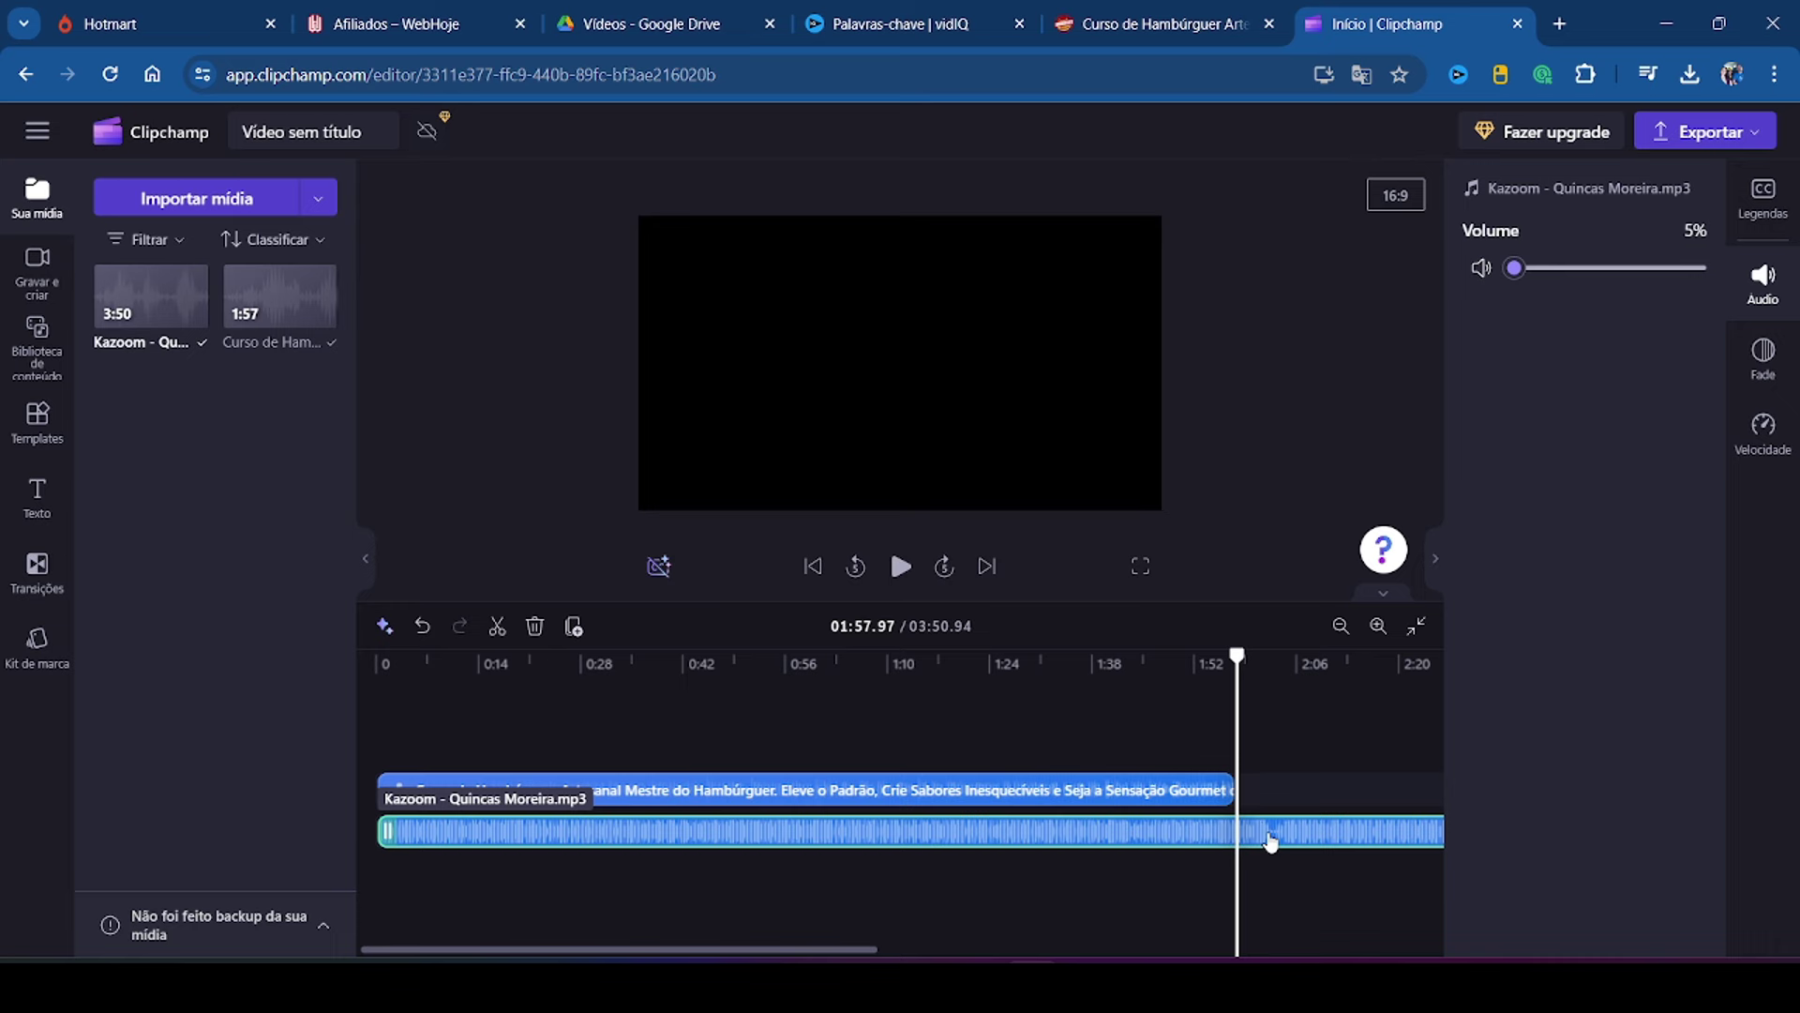
click(504, 642)
click(534, 628)
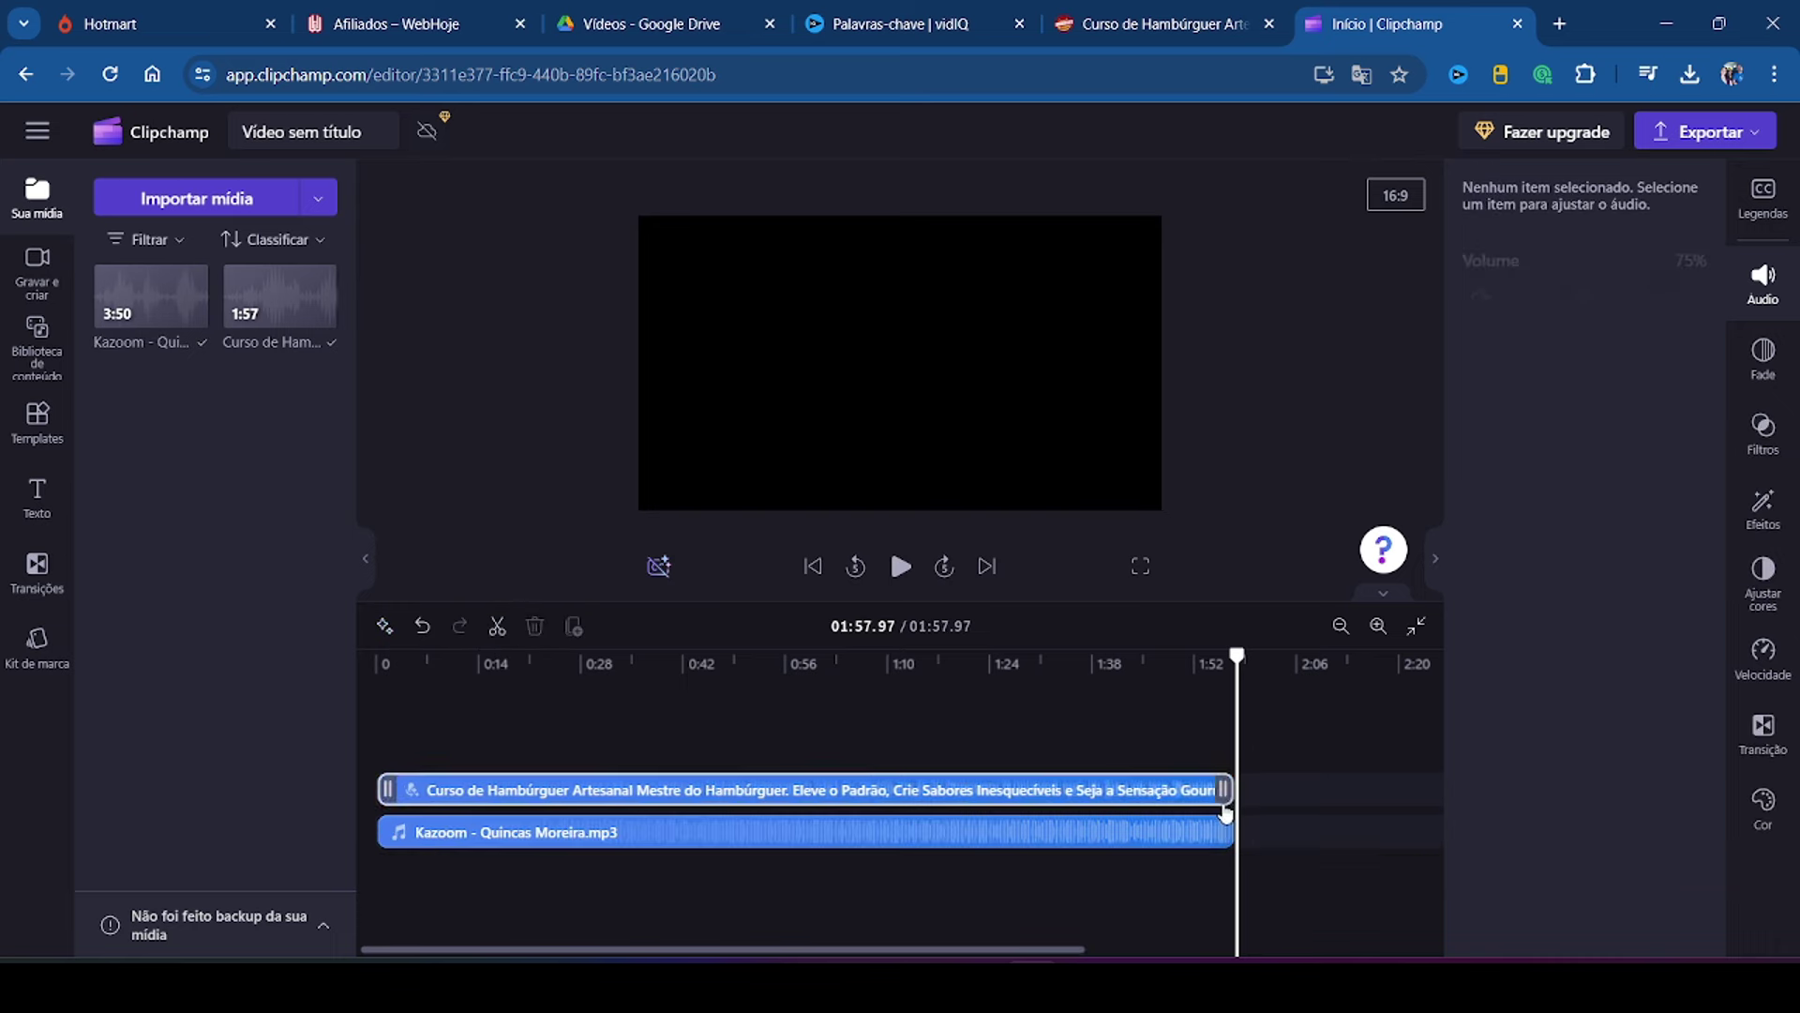
drag(1226, 830, 1238, 830)
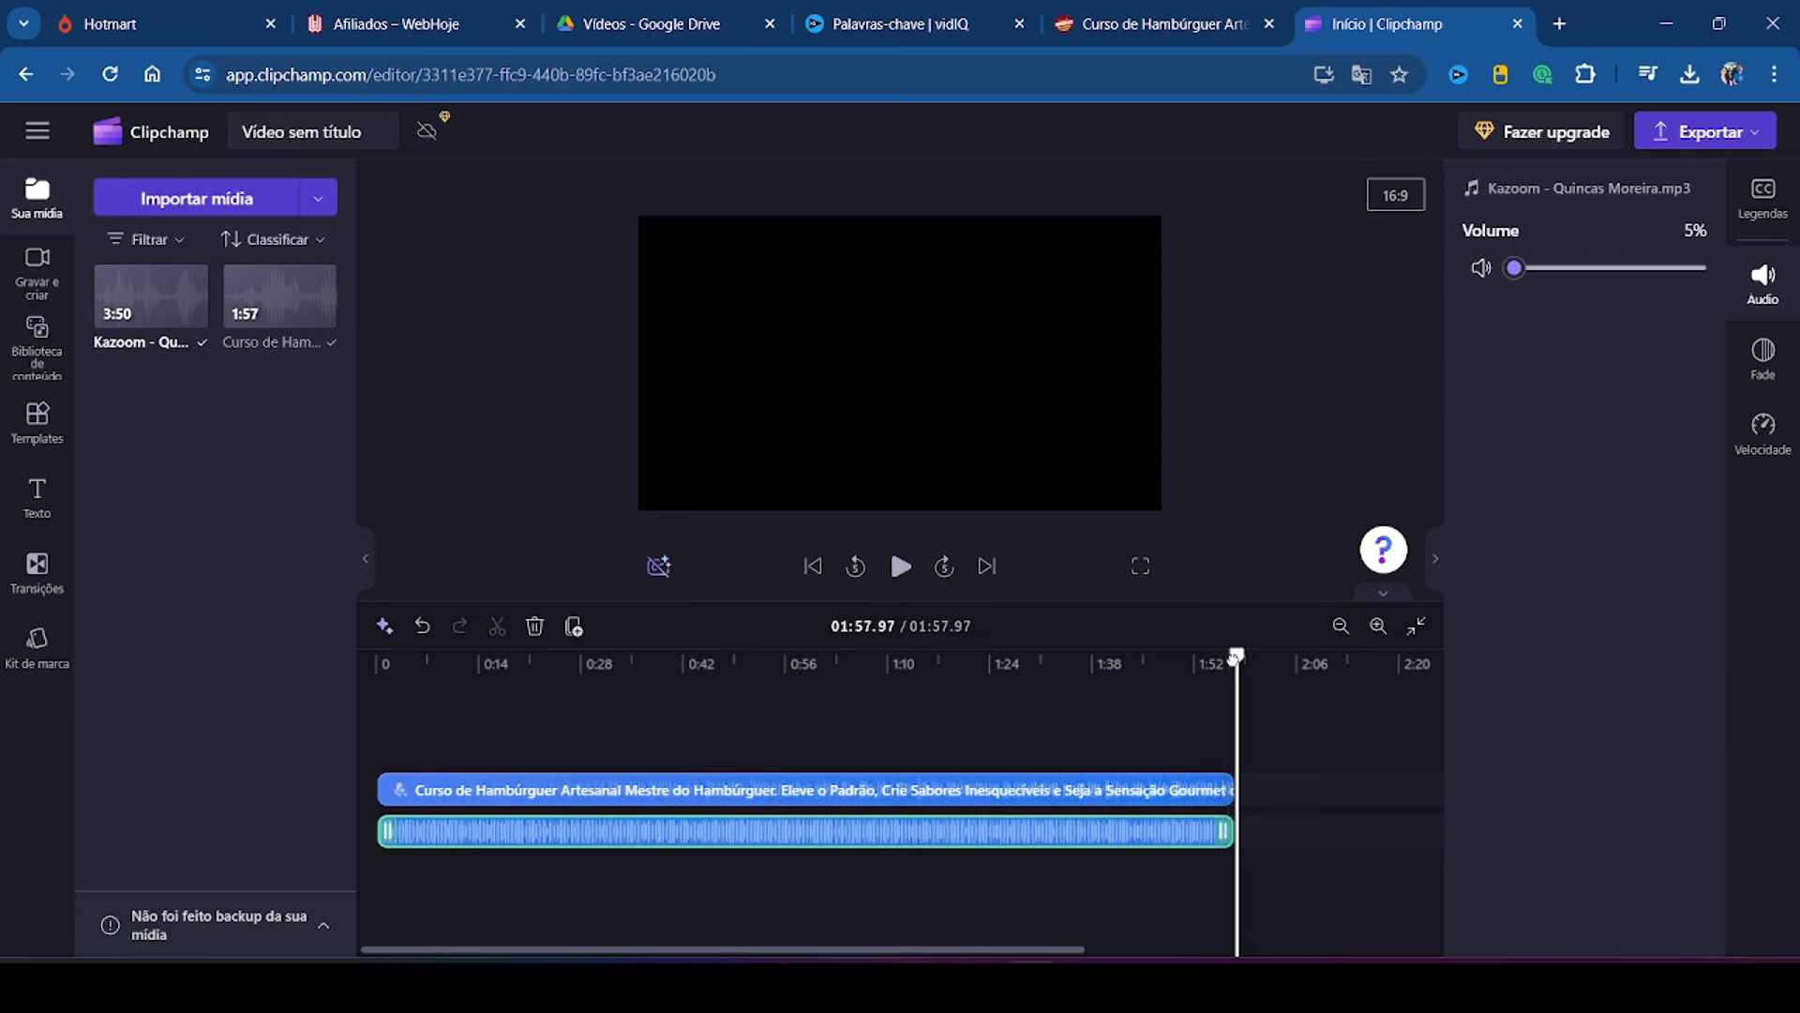
Step: Import Hamburguer (9).mp4 from Downloads and place it at the start of the timeline above the audio tracks
drag(1236, 656, 375, 656)
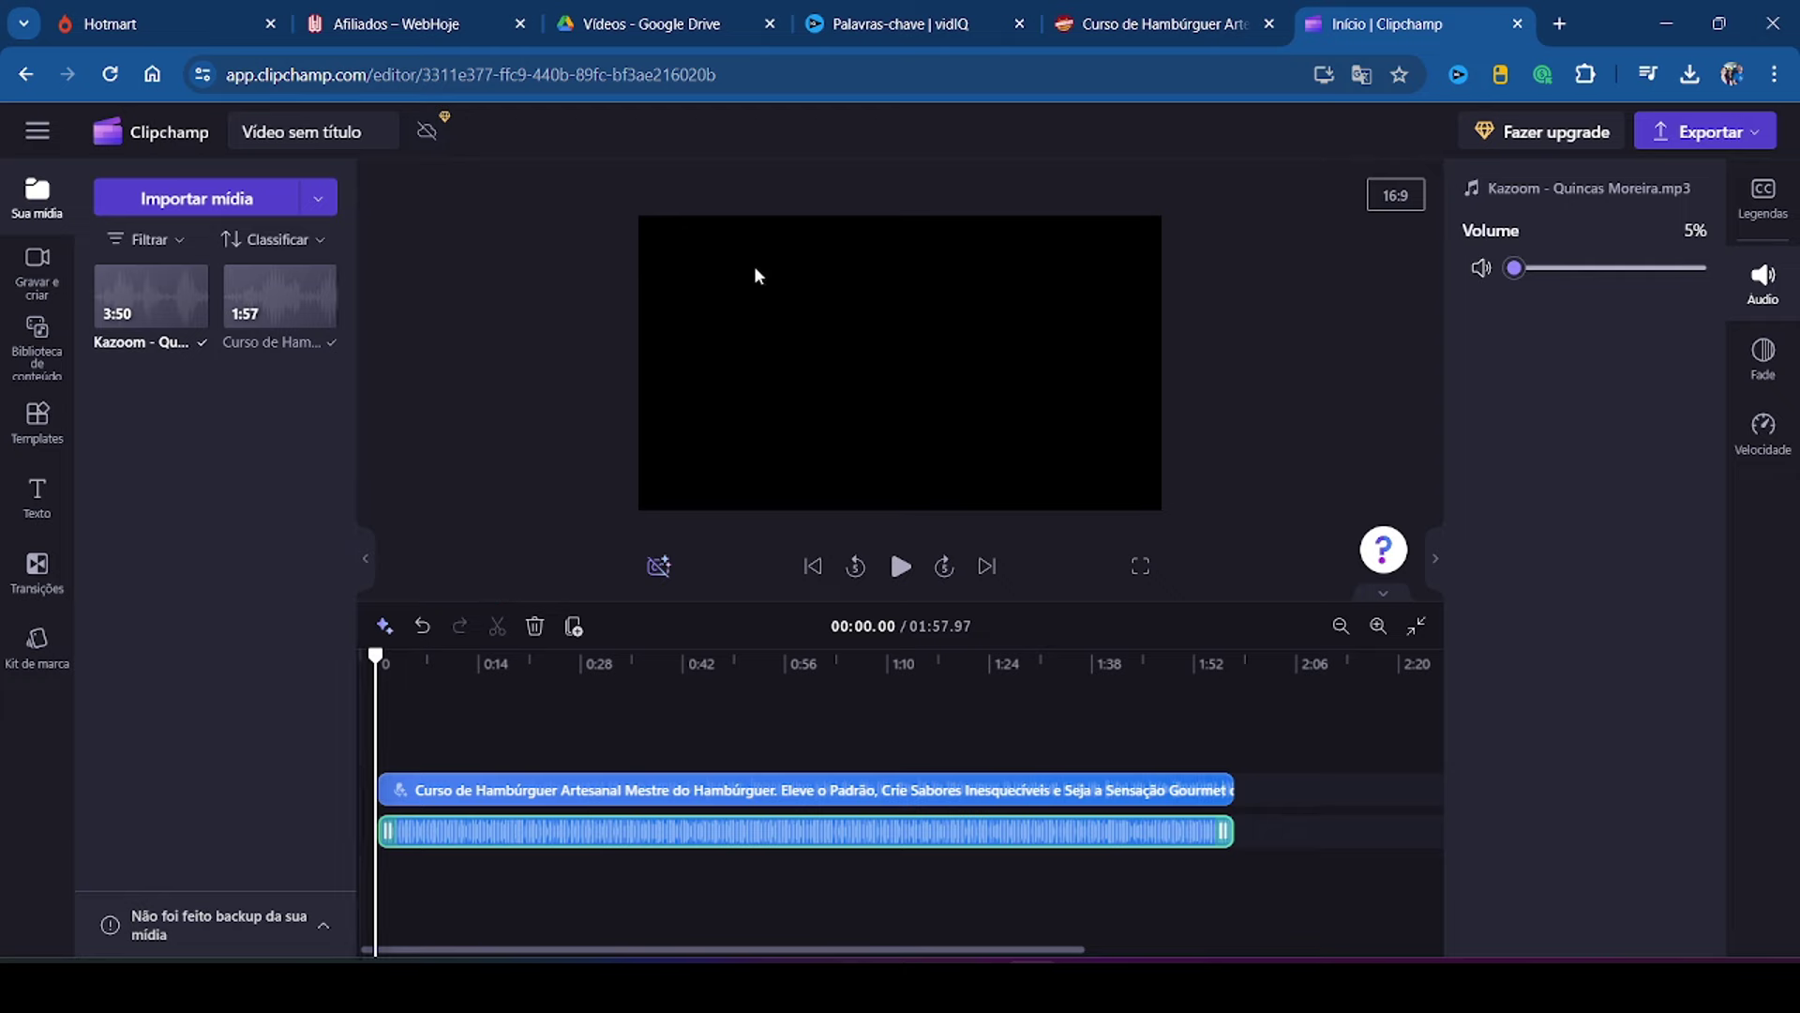
key(alt+Tab)
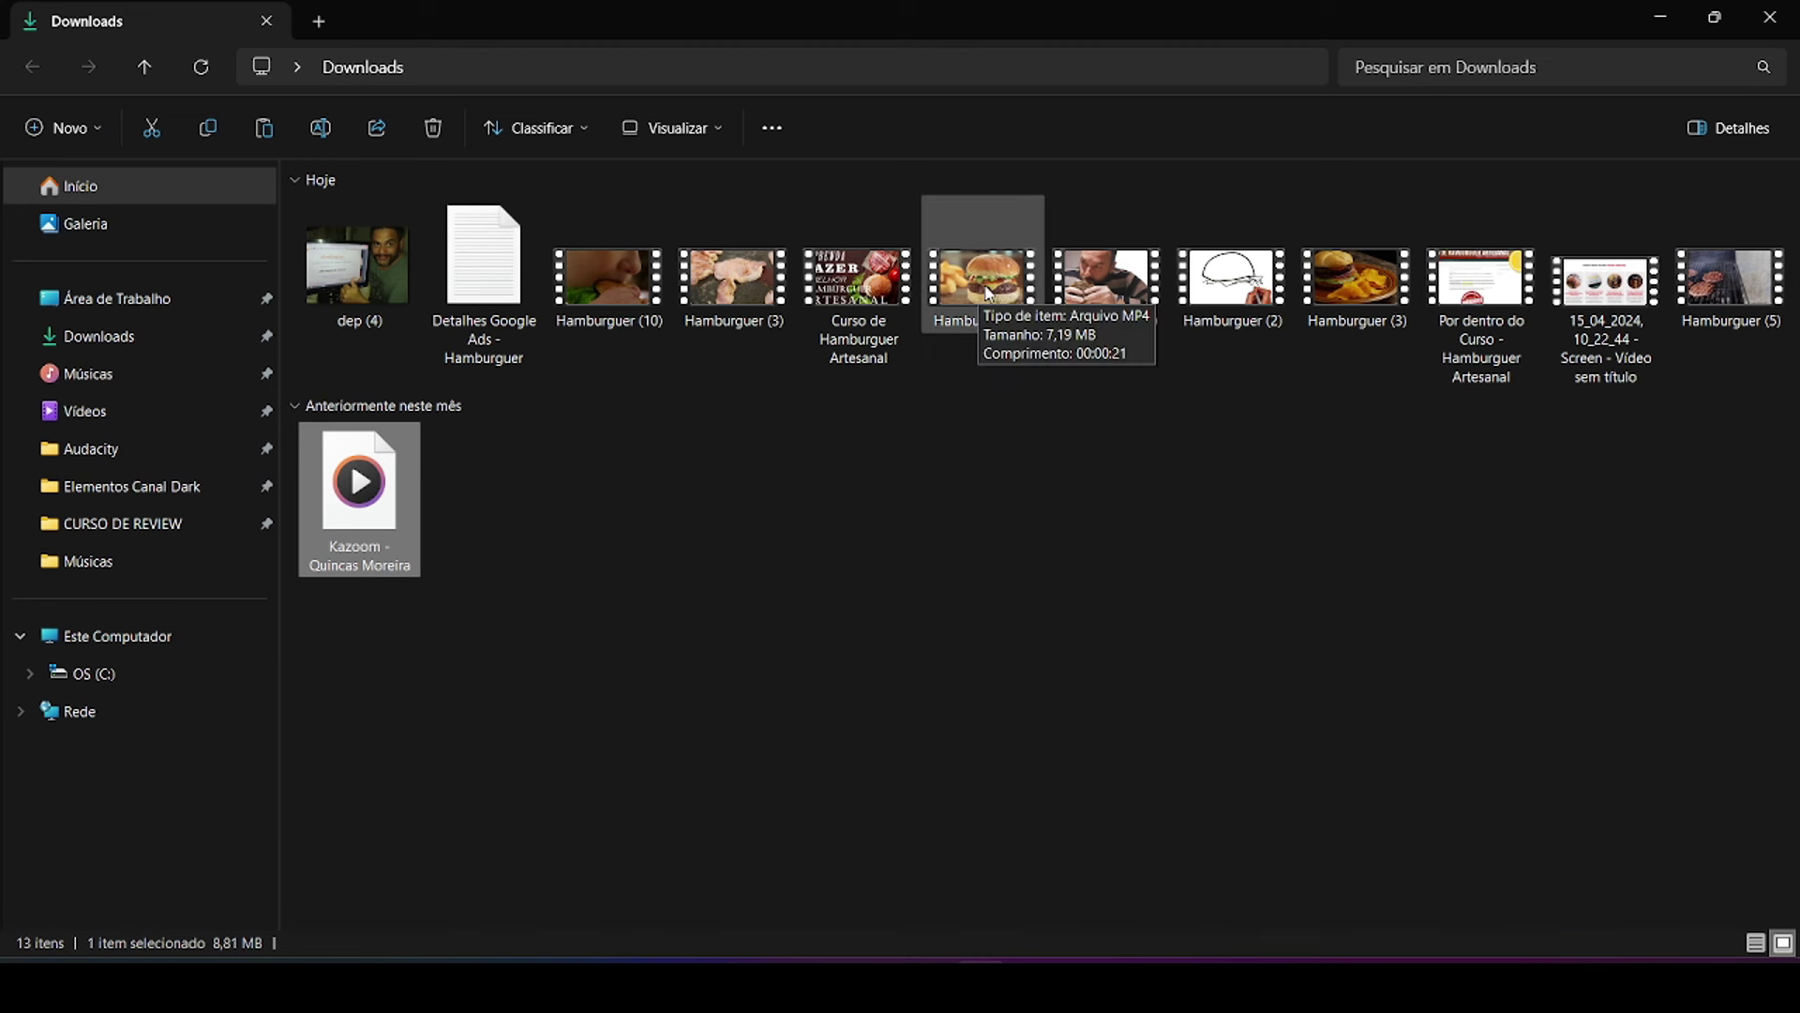
drag(984, 282, 424, 696)
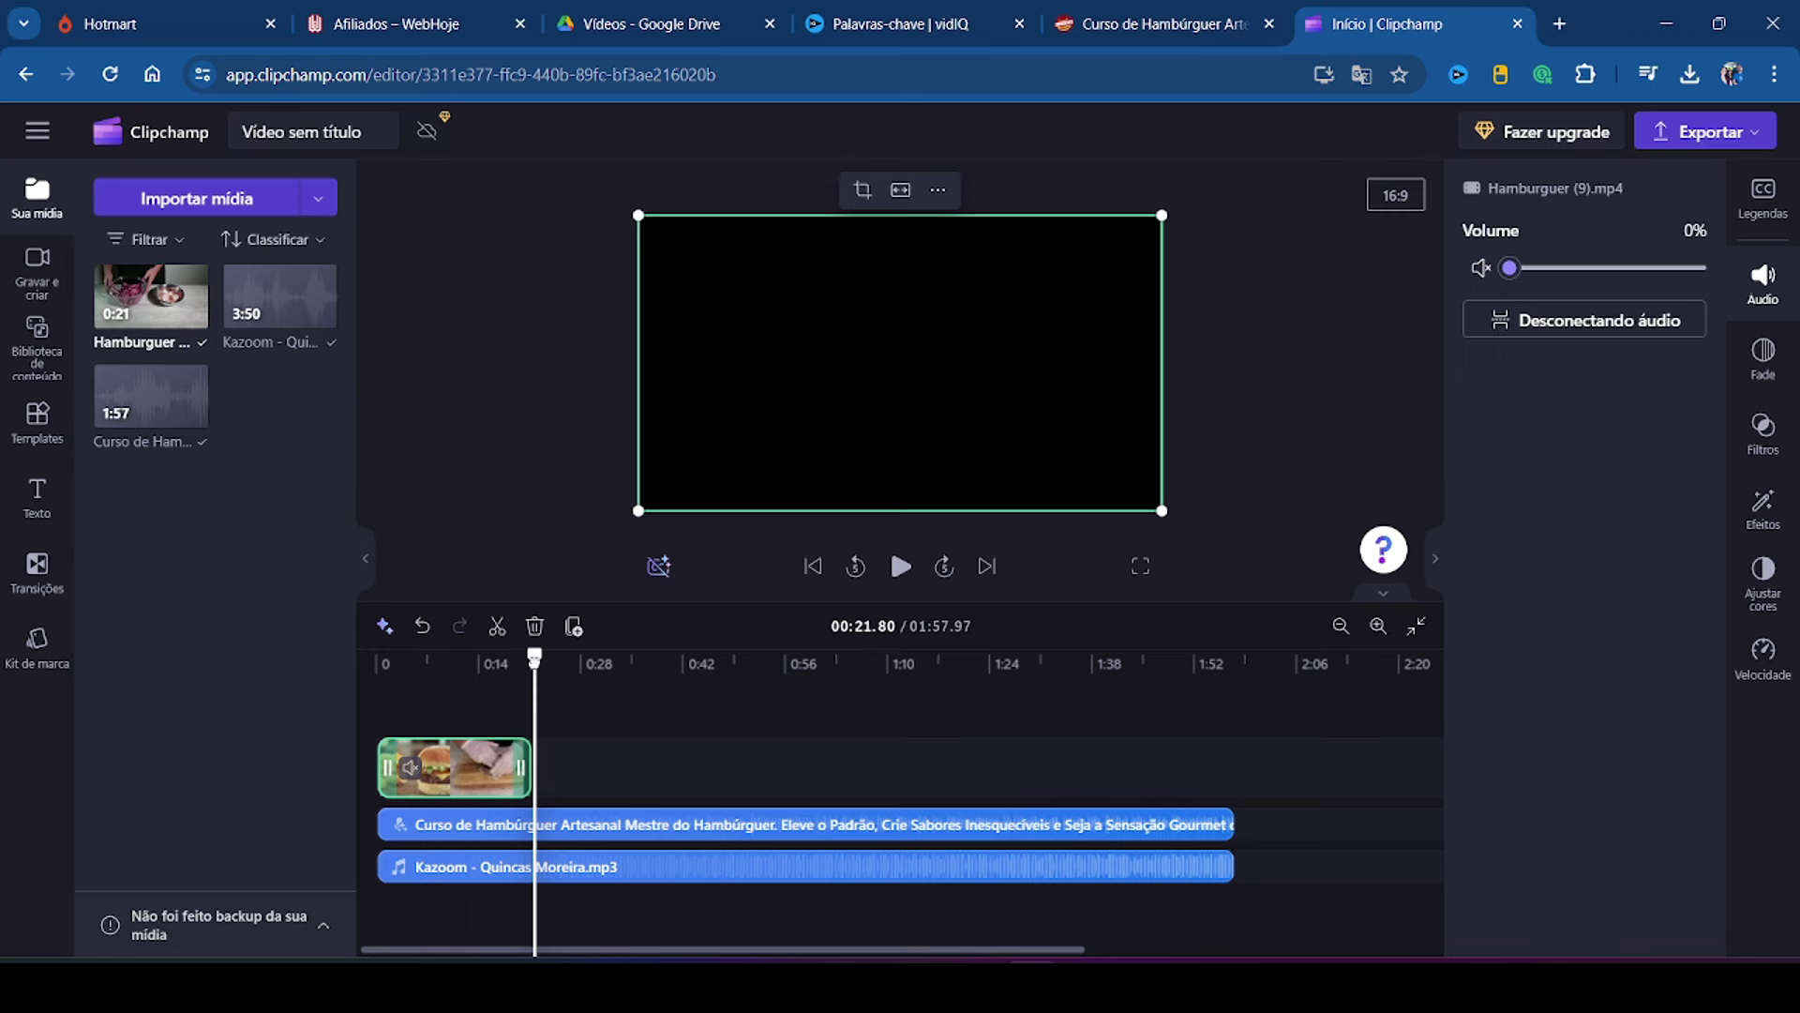
Step: Play the opening from the start, split Hamburguer (9).mp4 at 00:19.77 and delete the remainder
key(Home)
click(899, 567)
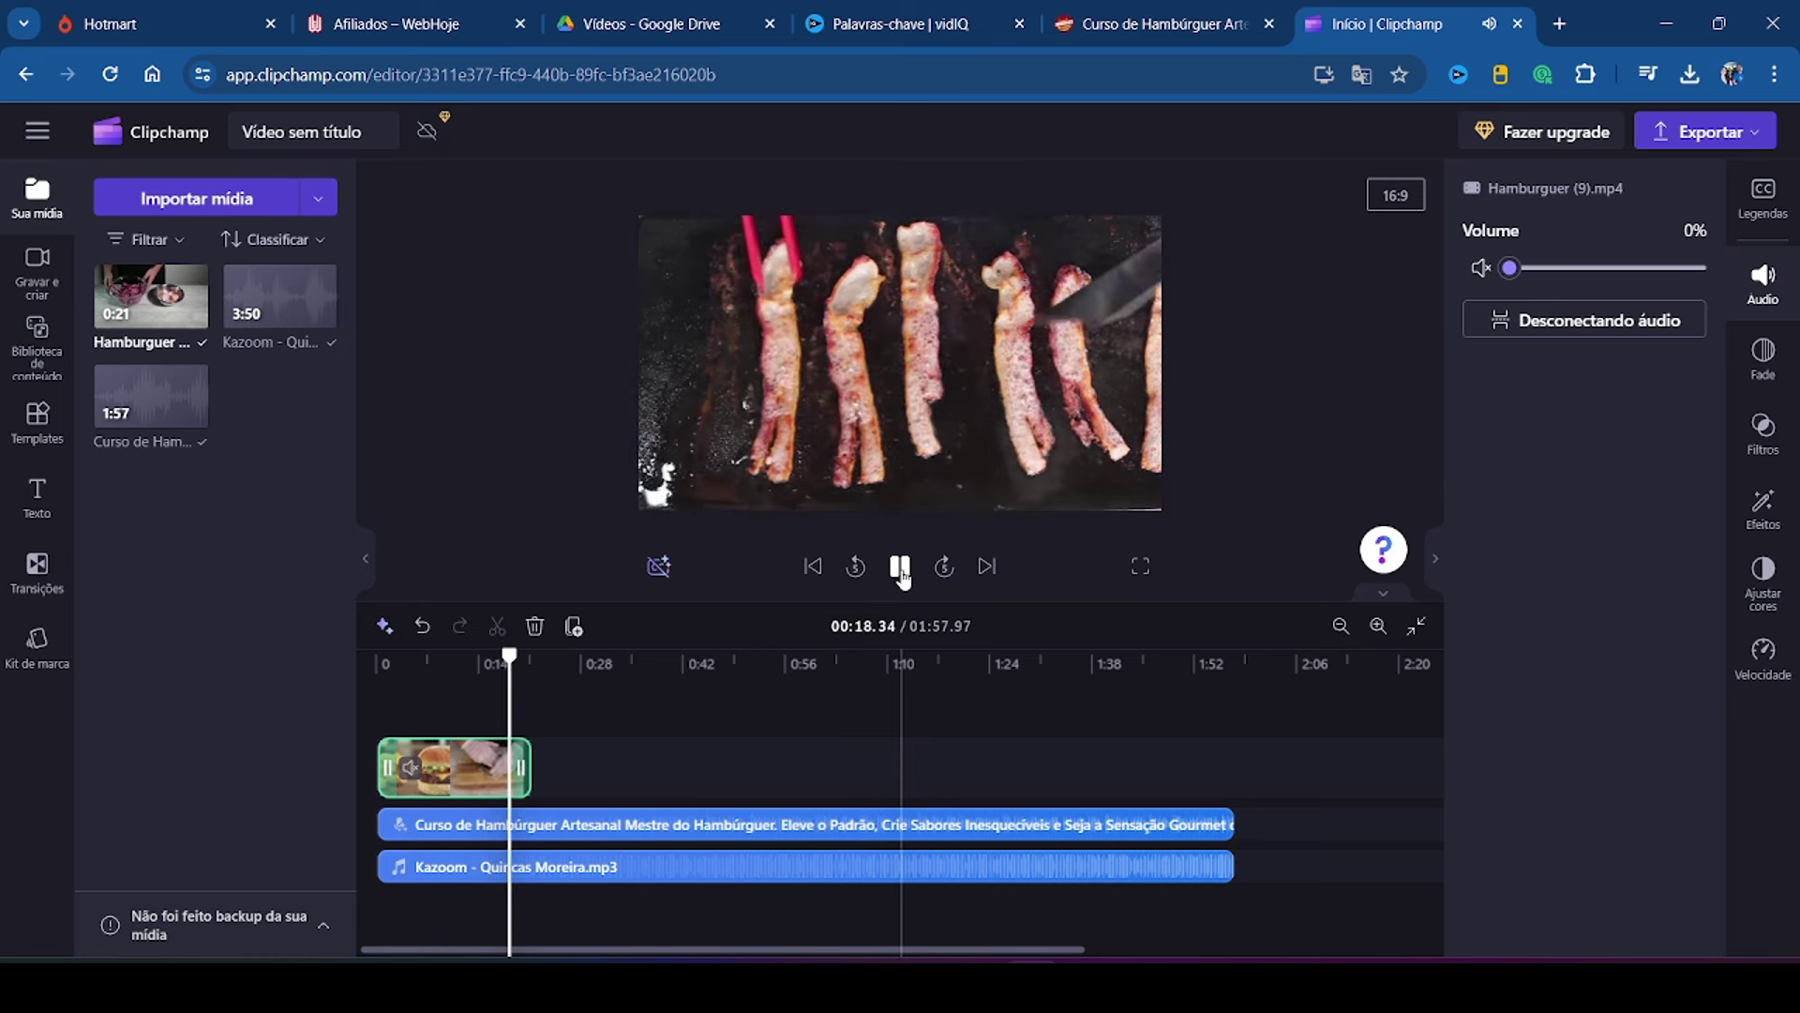
click(900, 568)
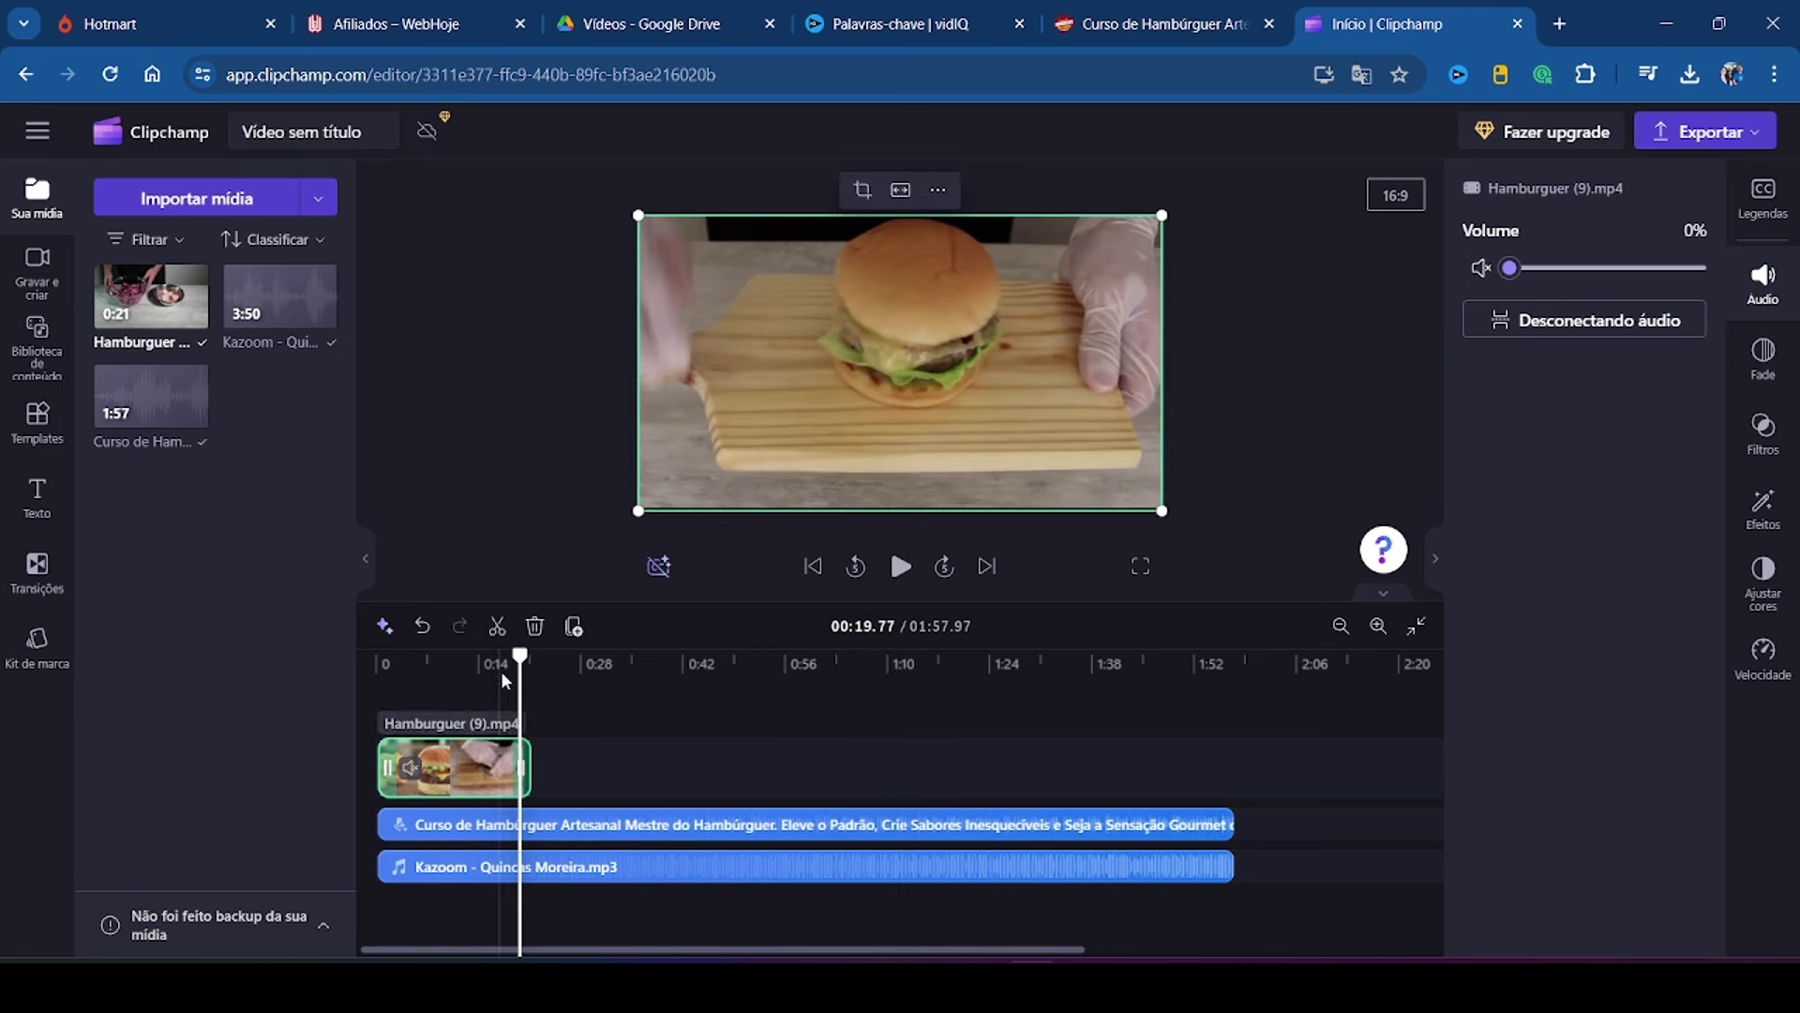
click(497, 626)
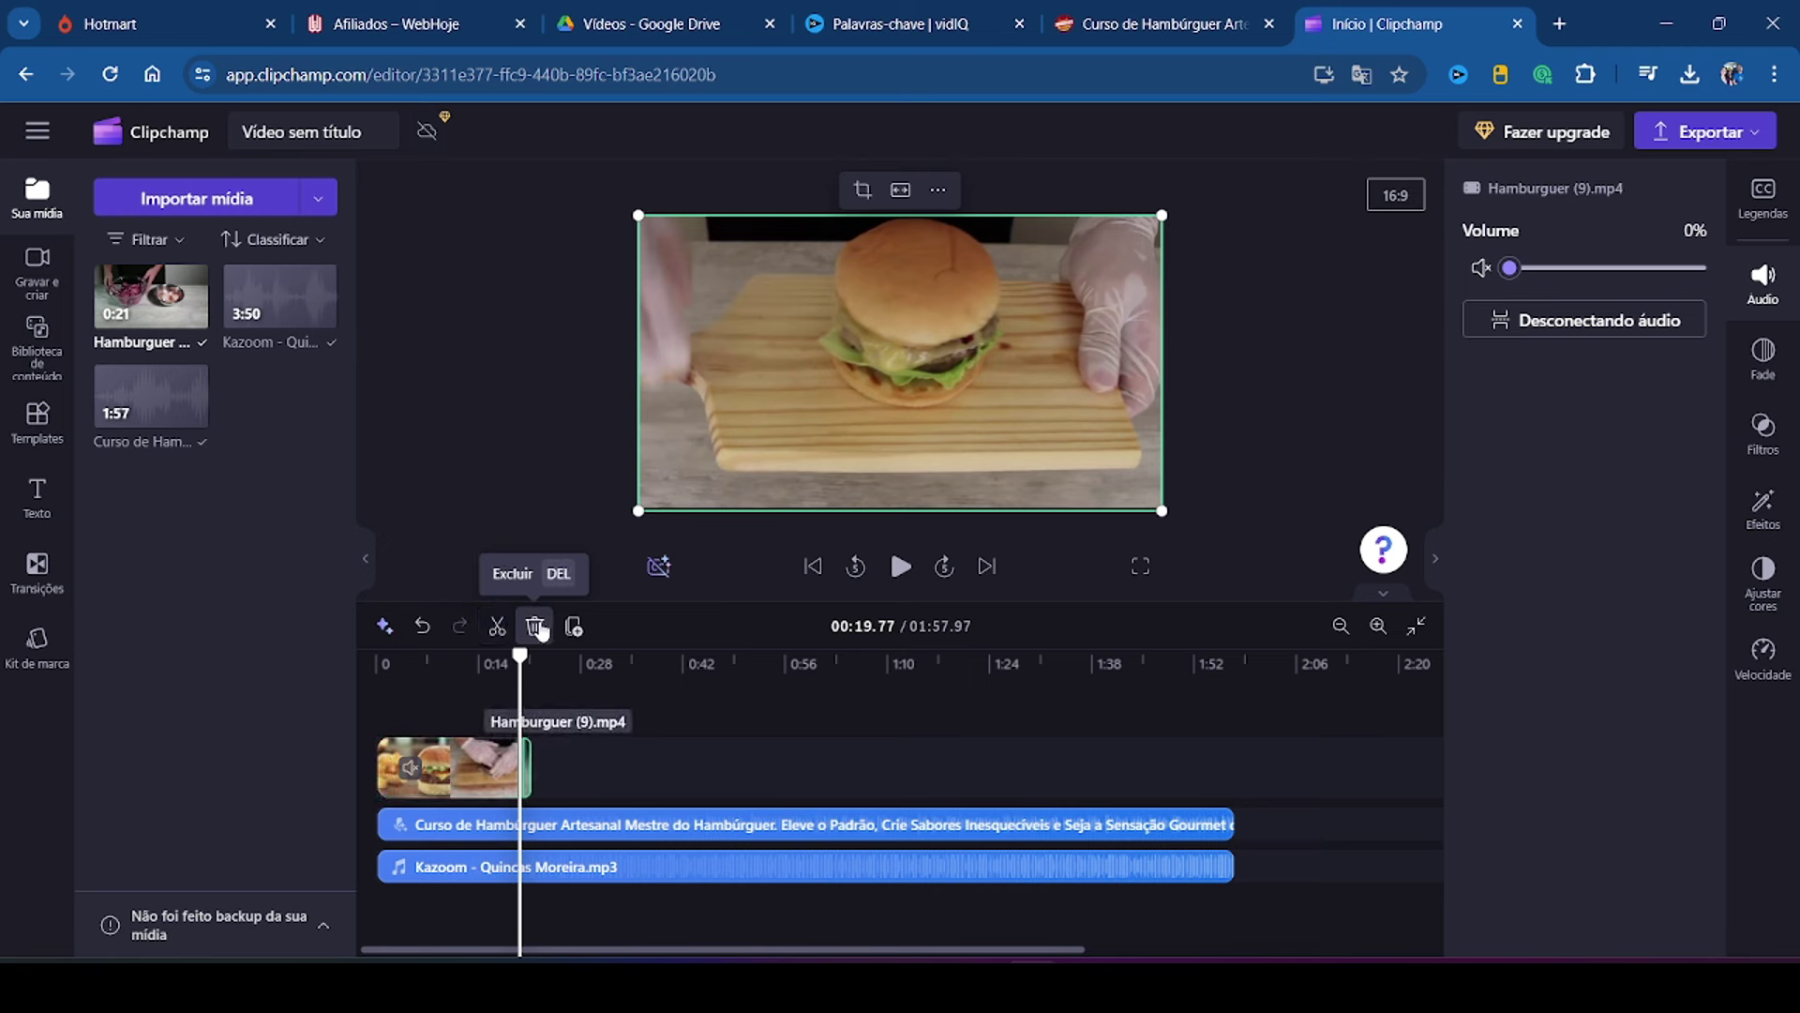
click(537, 626)
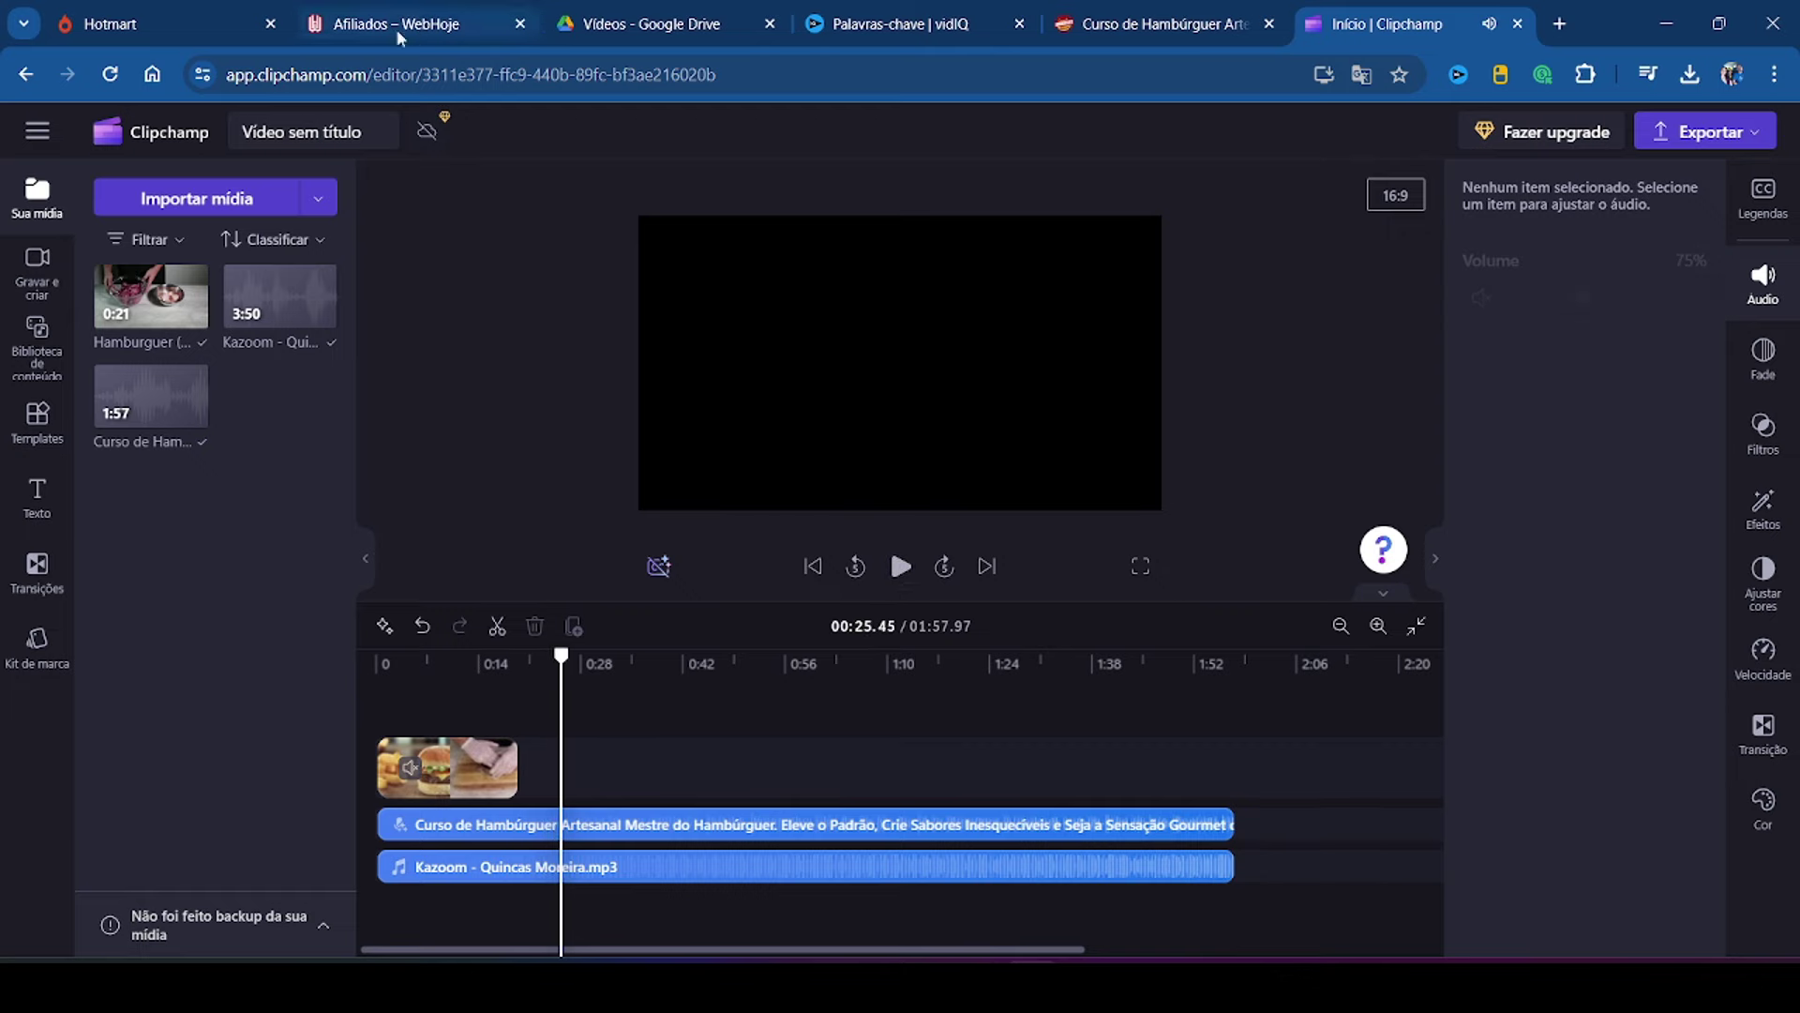
Step: Switch to the course sales page and bring the "Curso completo do BÁSICO AO AVANÇADO" section into view, then return to Clipchamp
click(1152, 23)
scroll(1097, 319, down, 10)
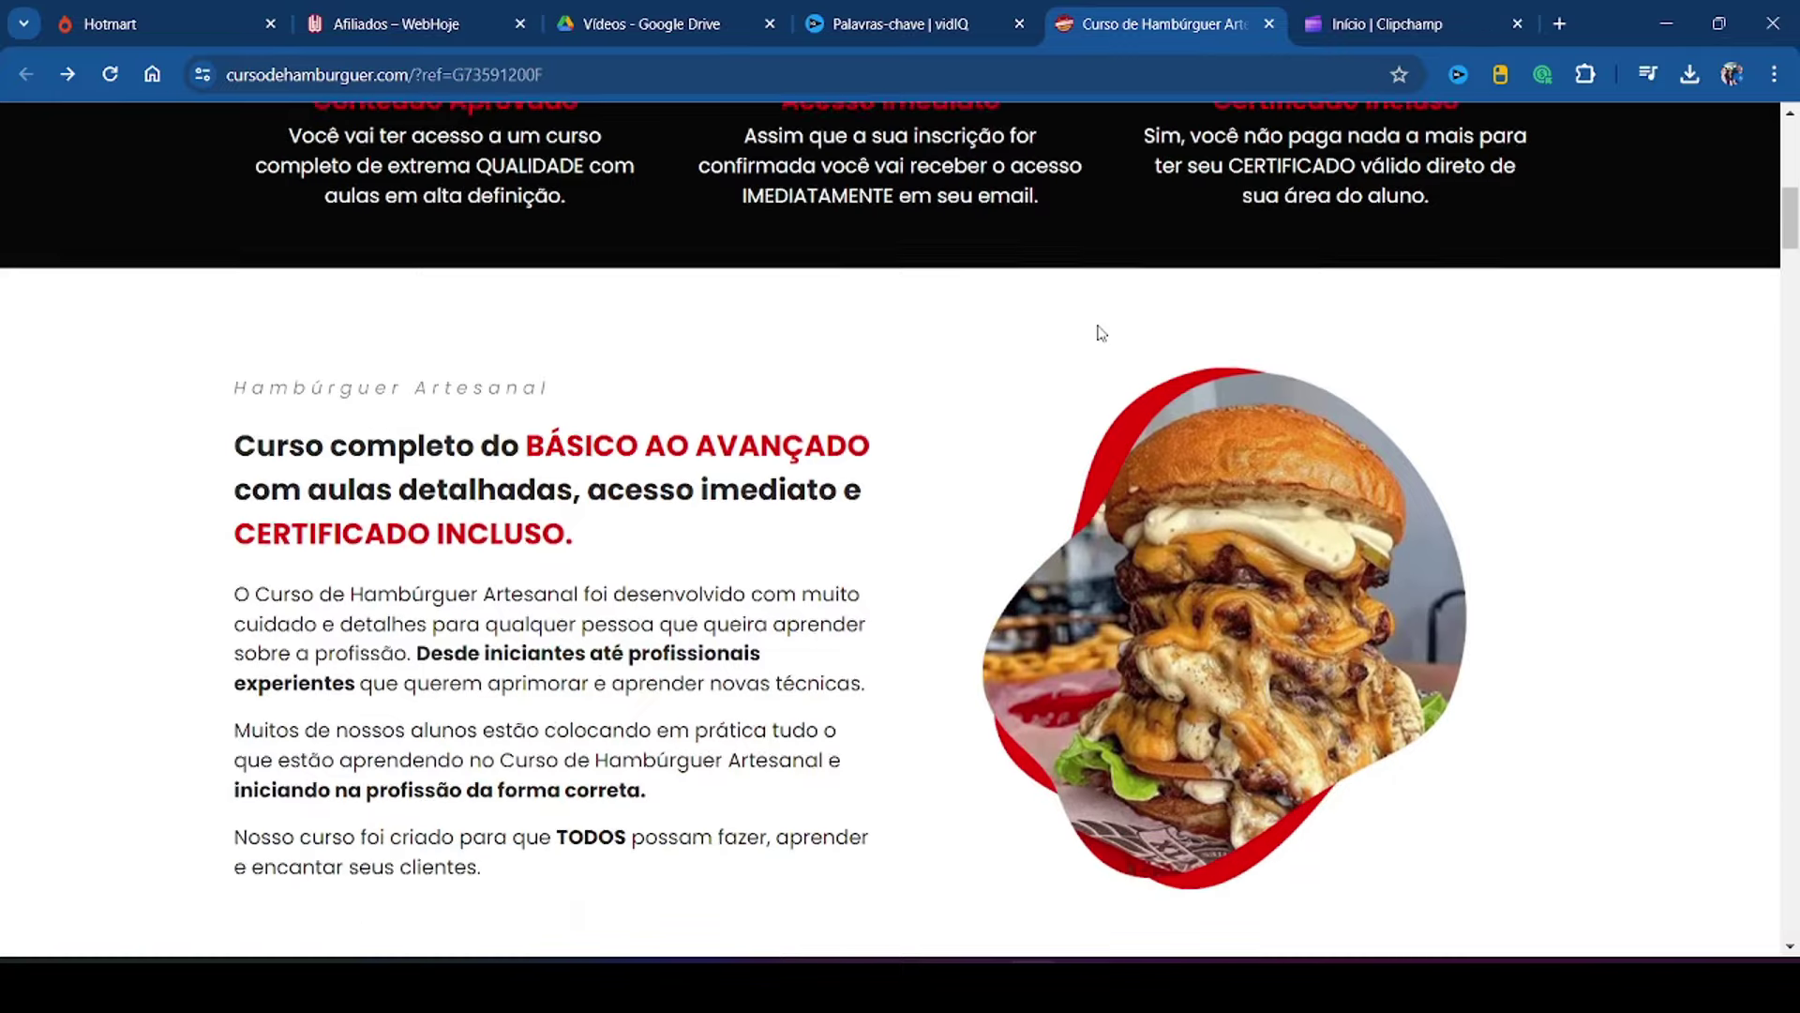
scroll(1106, 188, down, 1)
click(1392, 26)
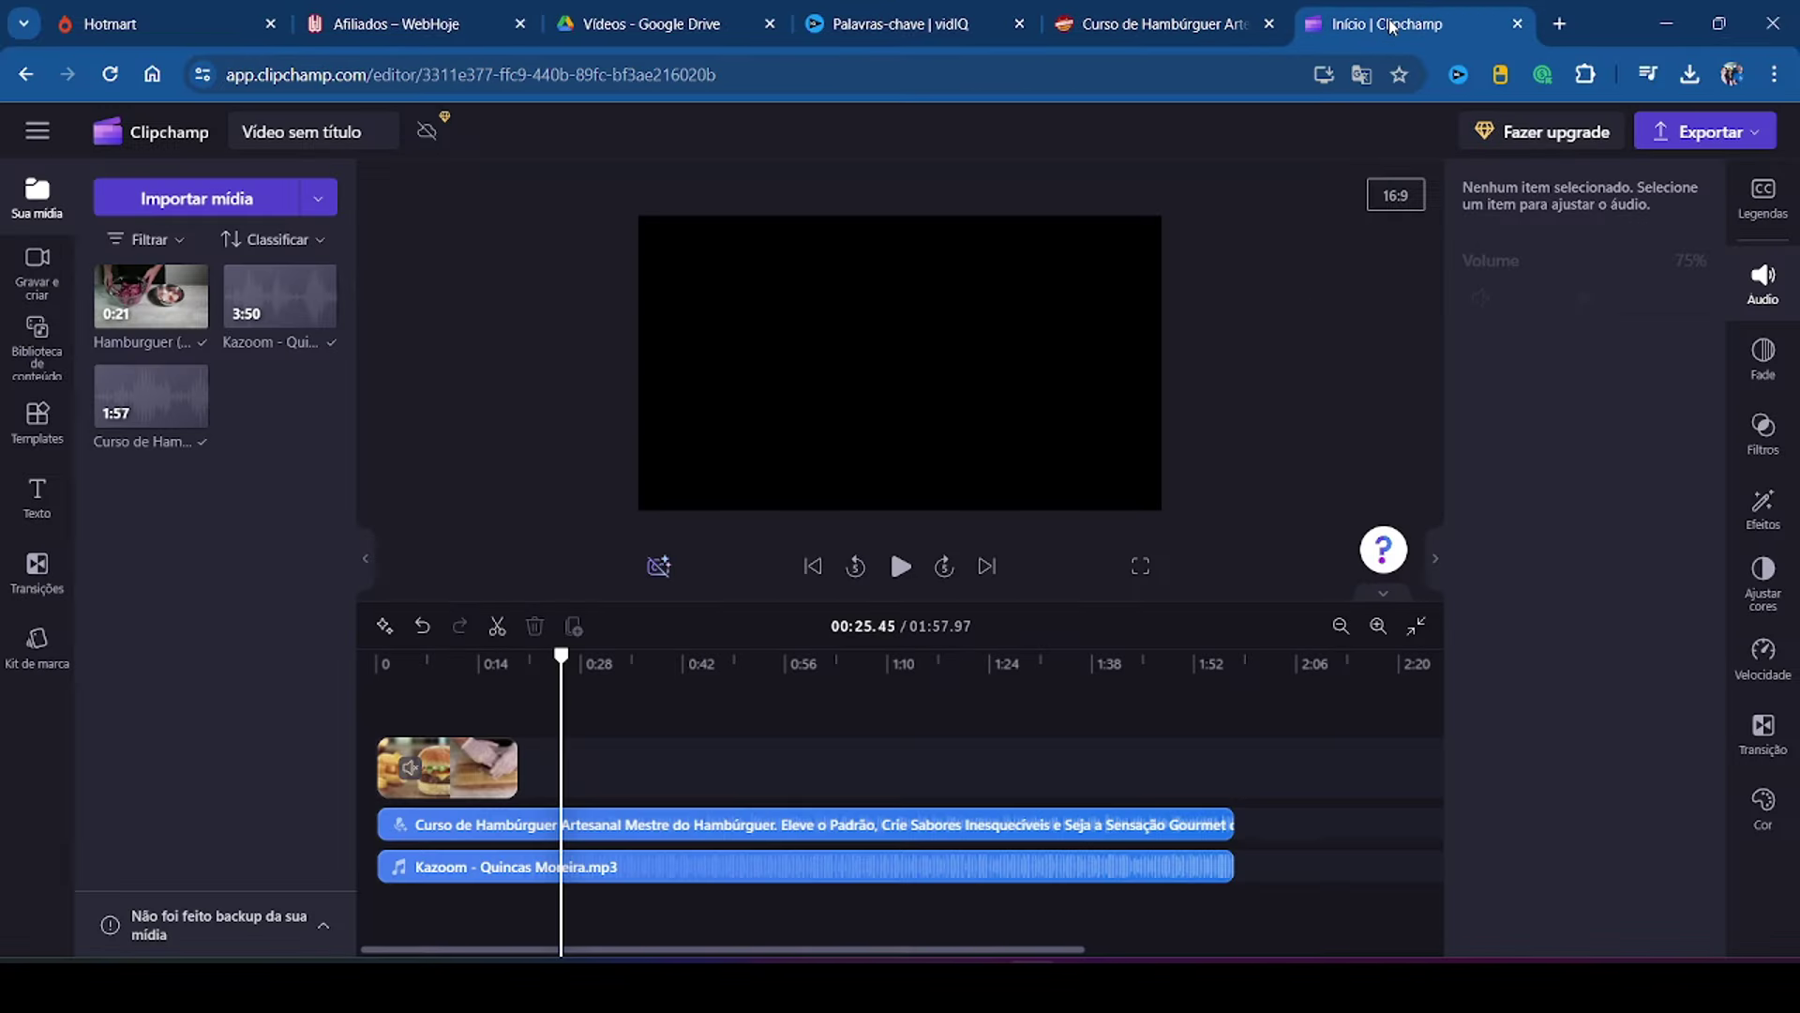
Step: Record the Curso de Hambúrguer Artesanal browser tab as a screen video, stop after about 12 seconds and save it to the project
click(50, 279)
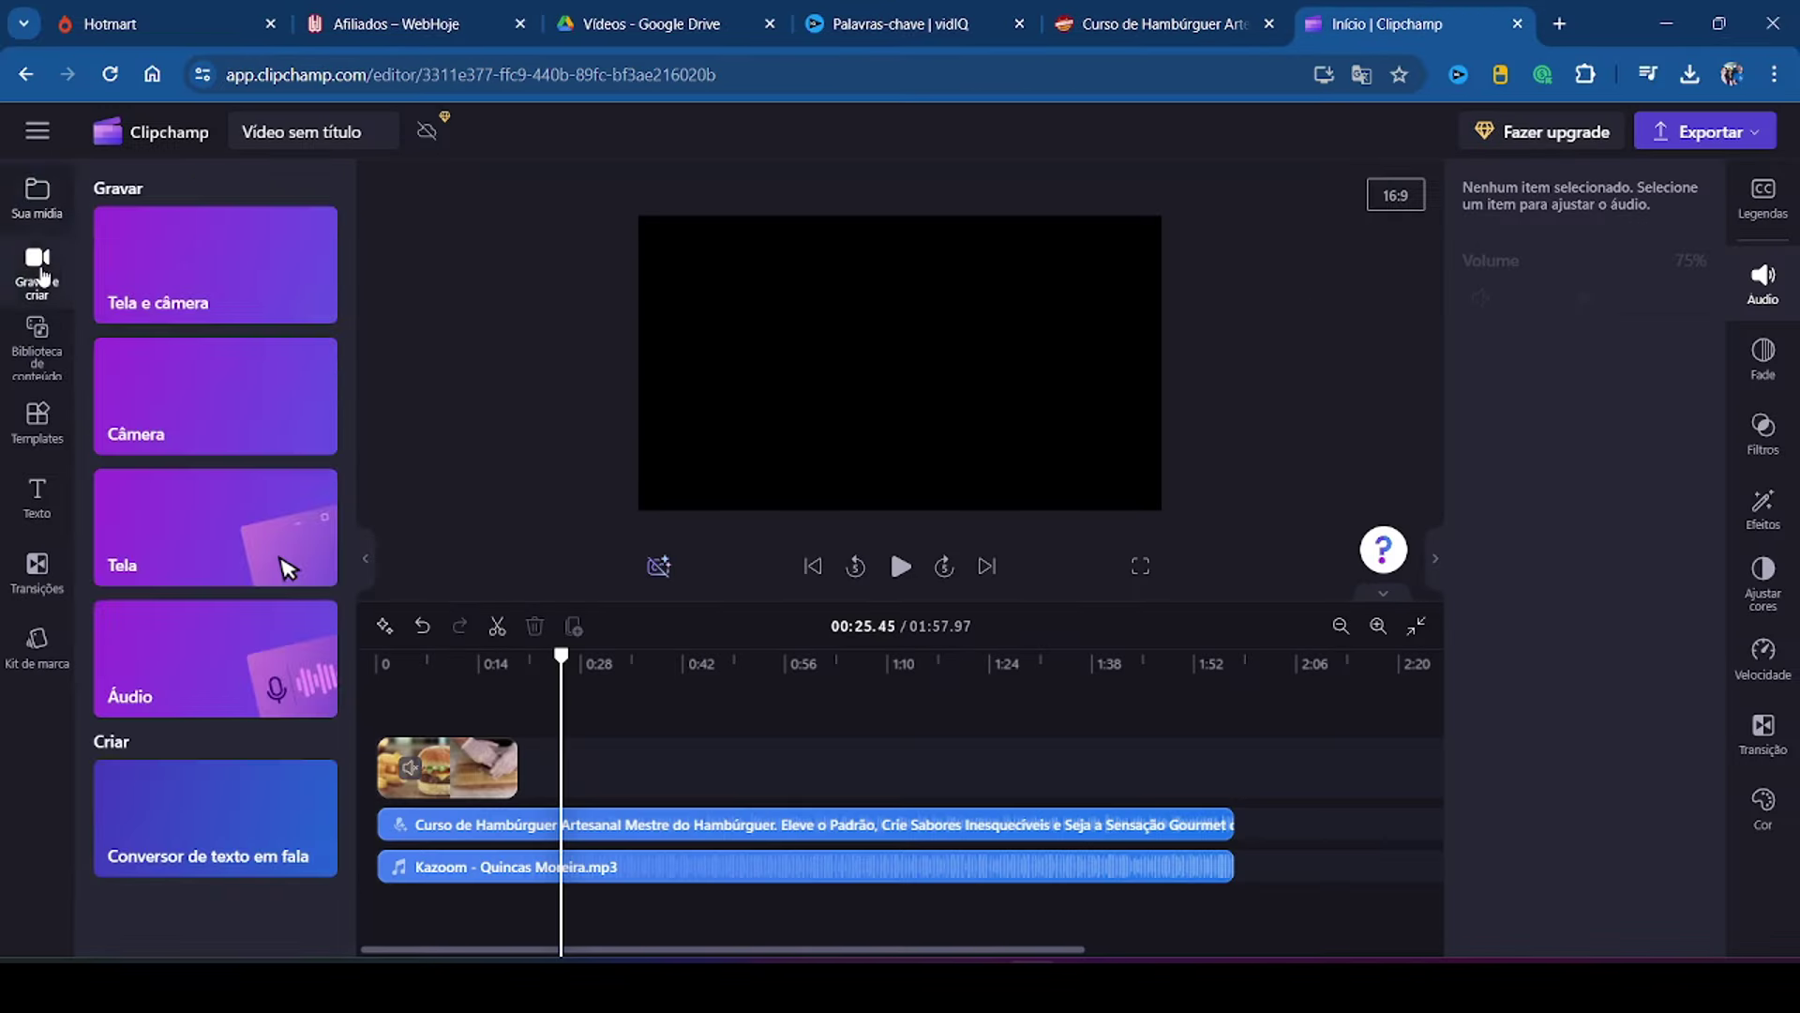
click(283, 564)
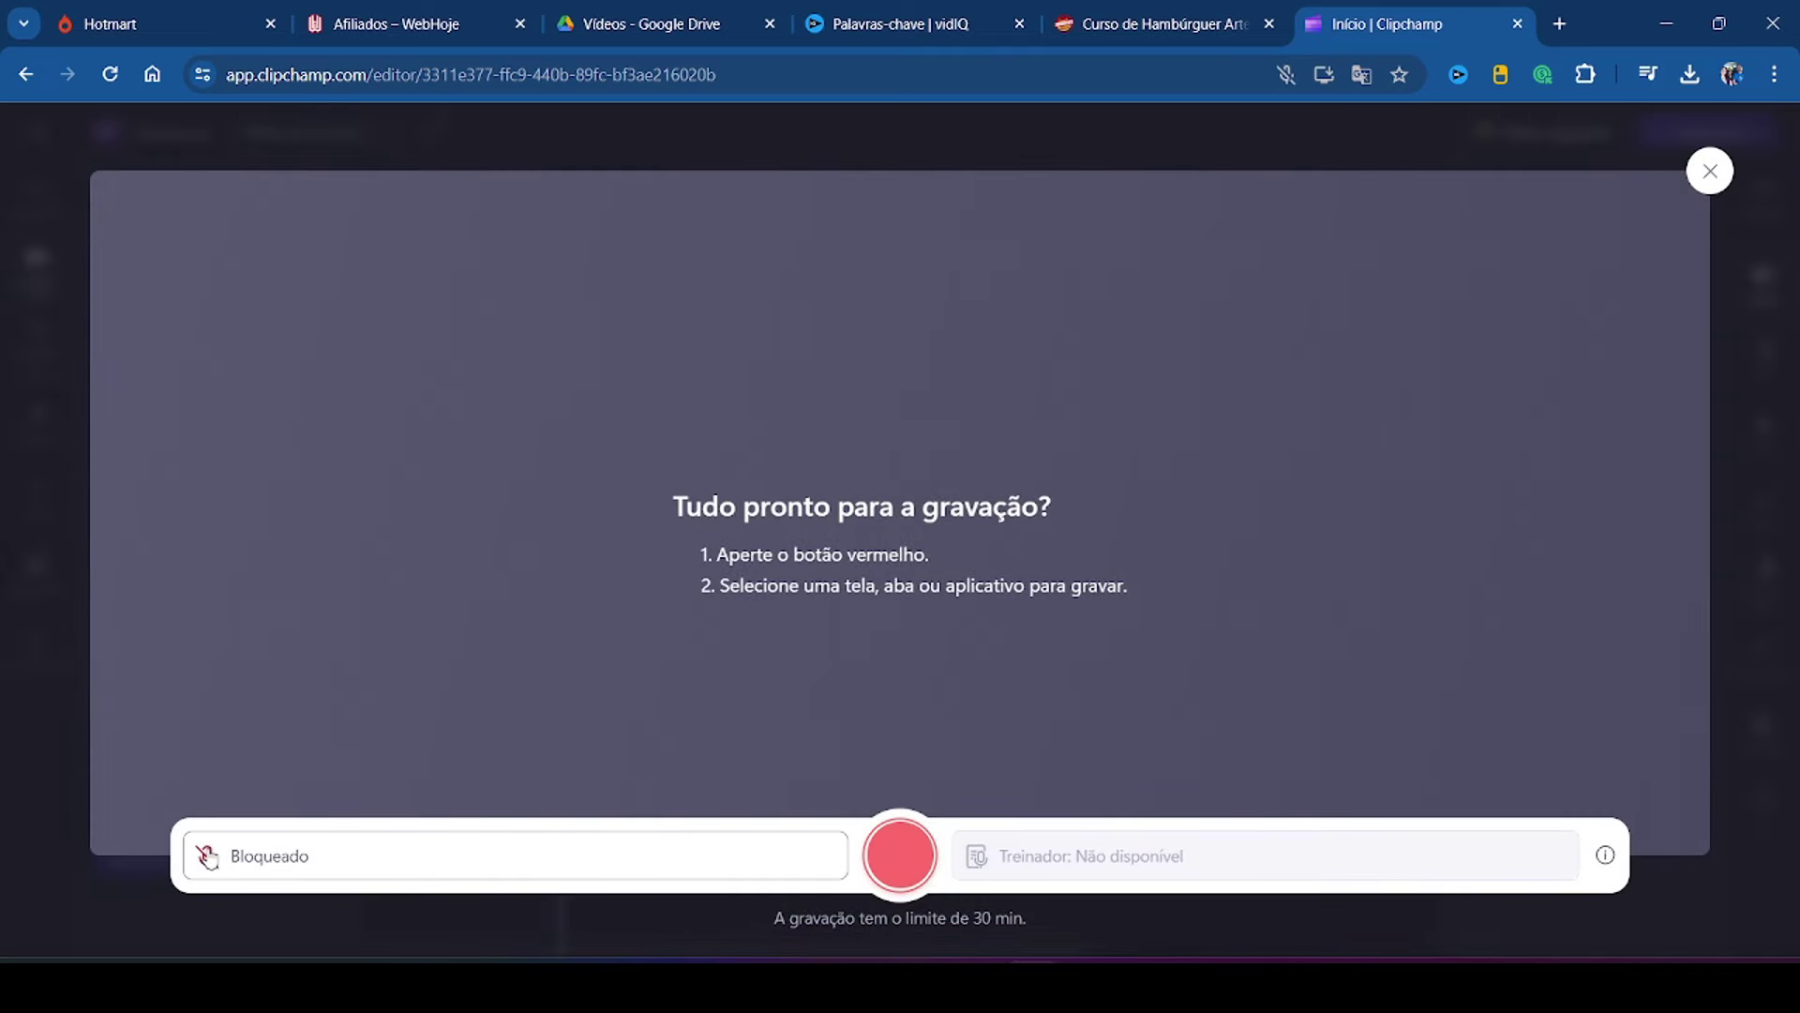
click(899, 861)
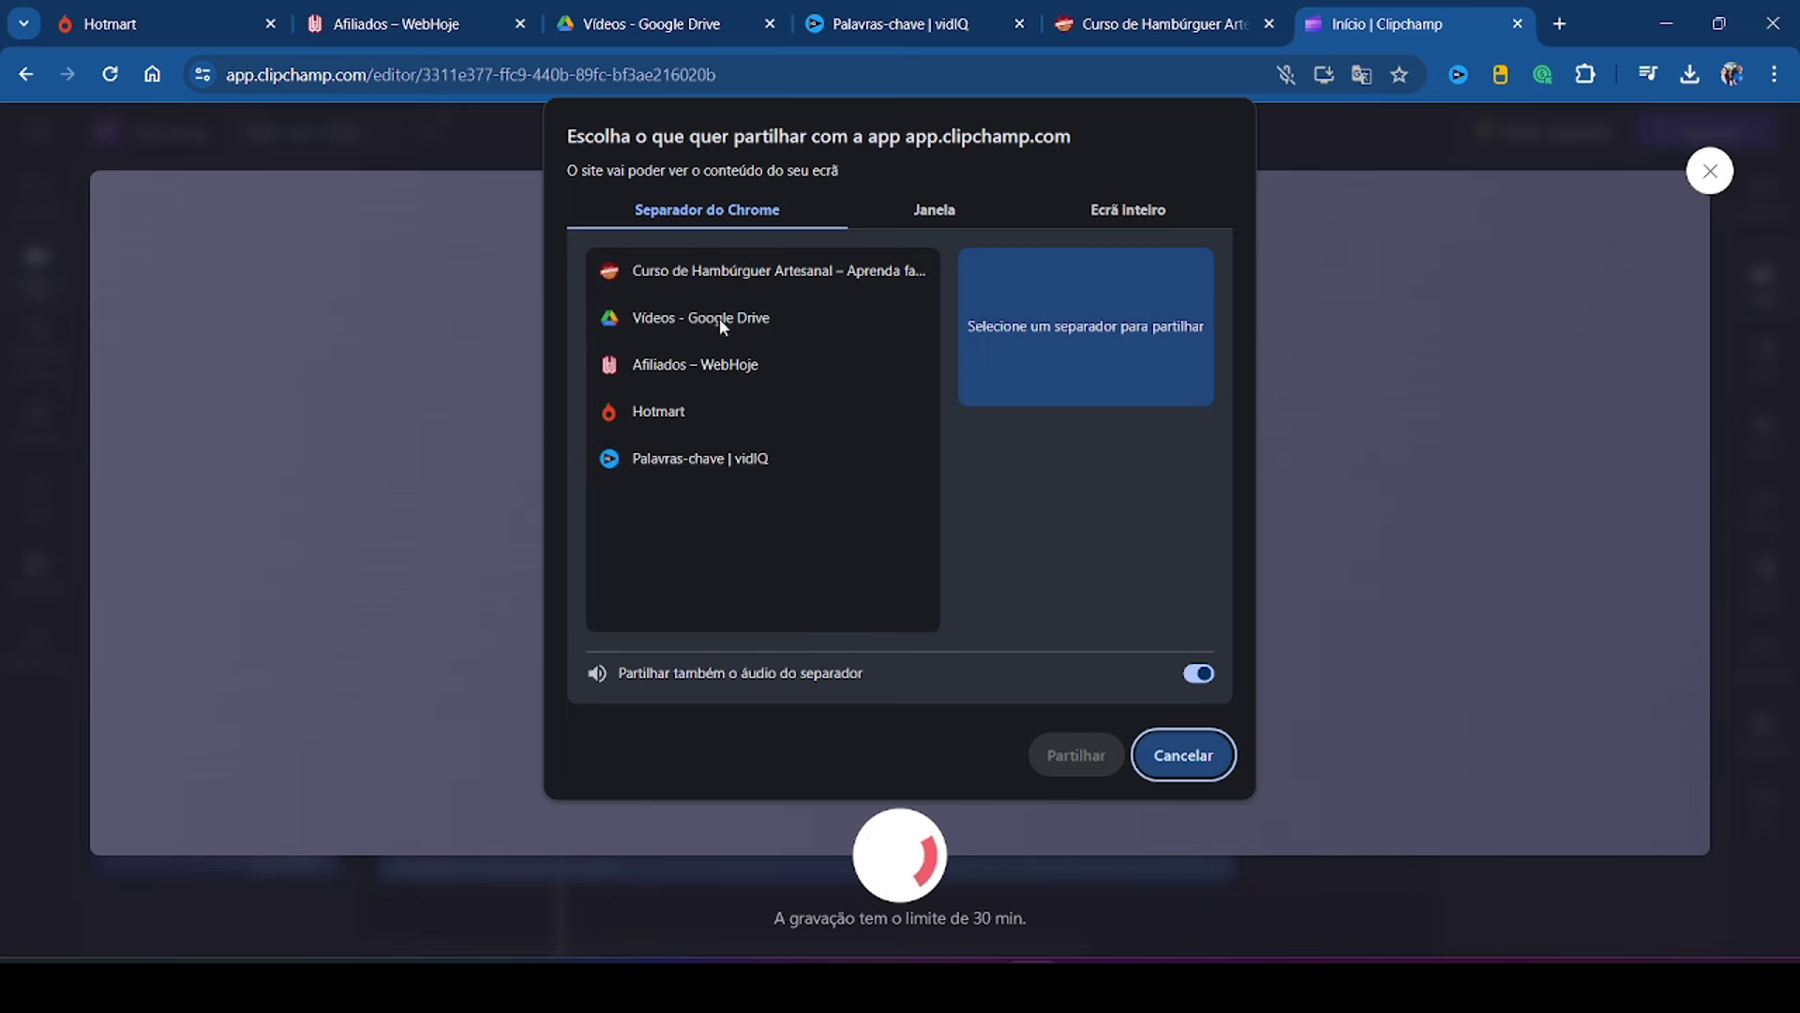
click(696, 271)
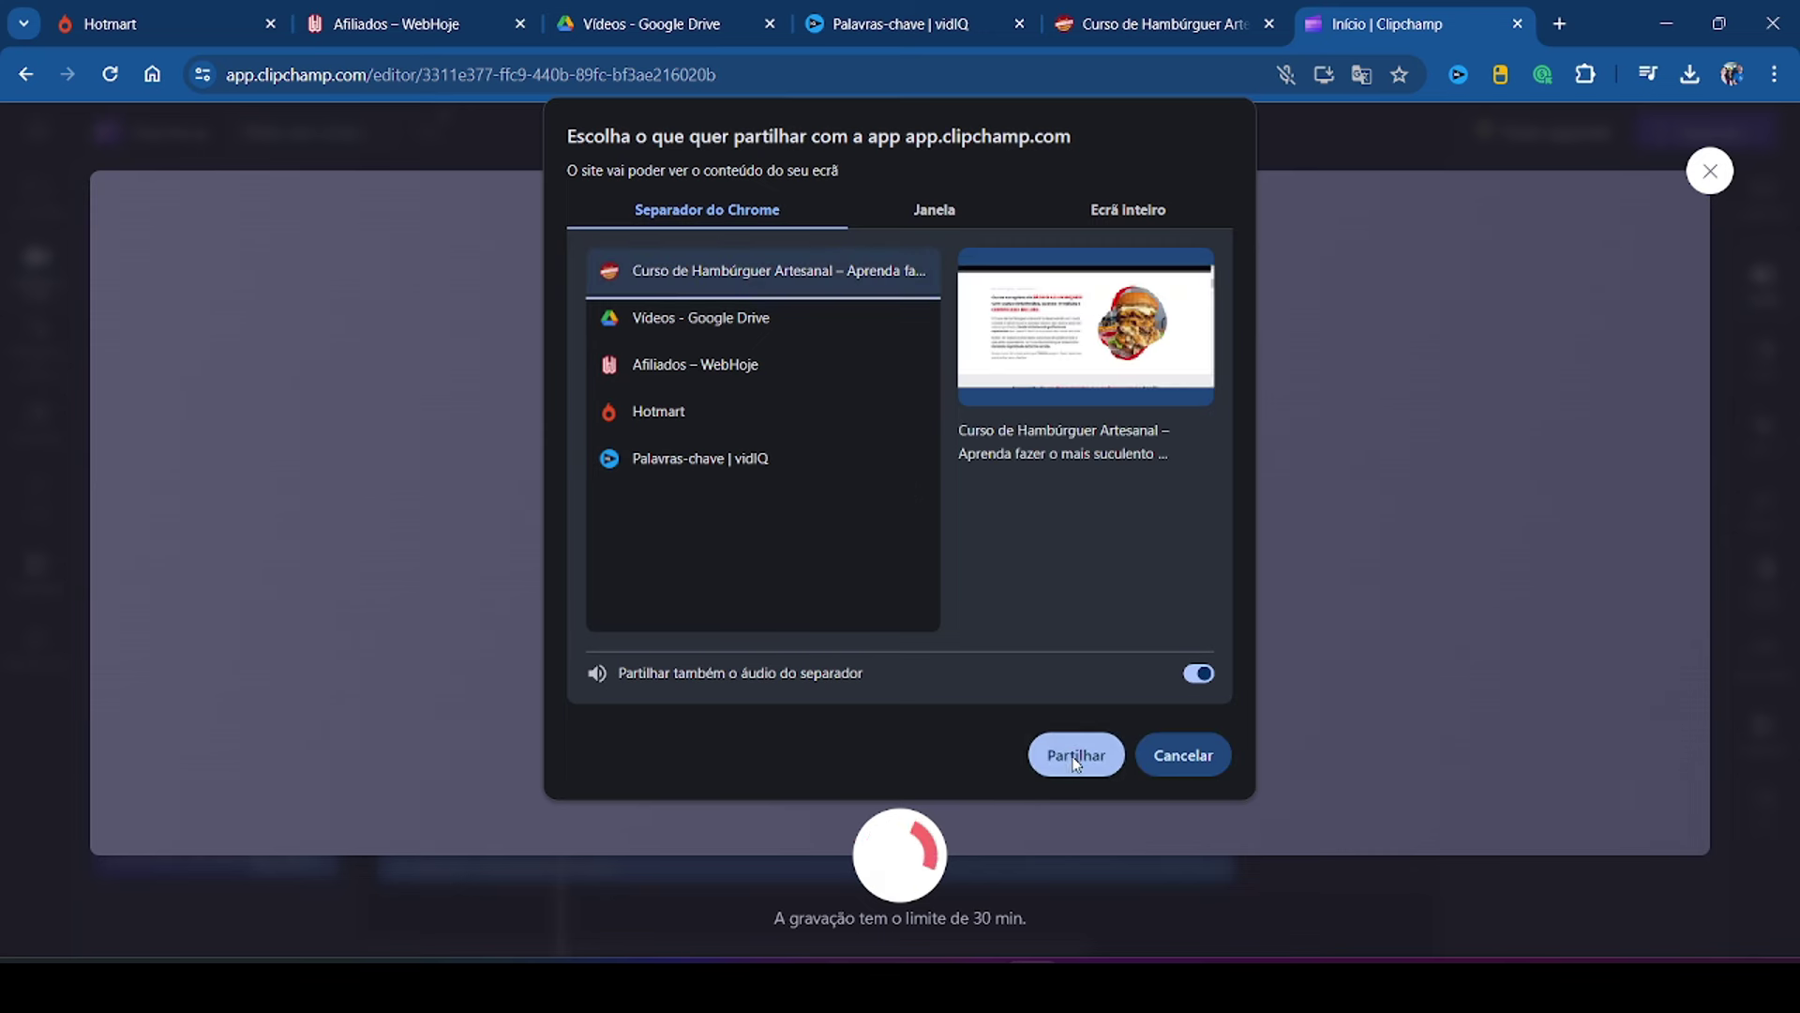
click(1076, 761)
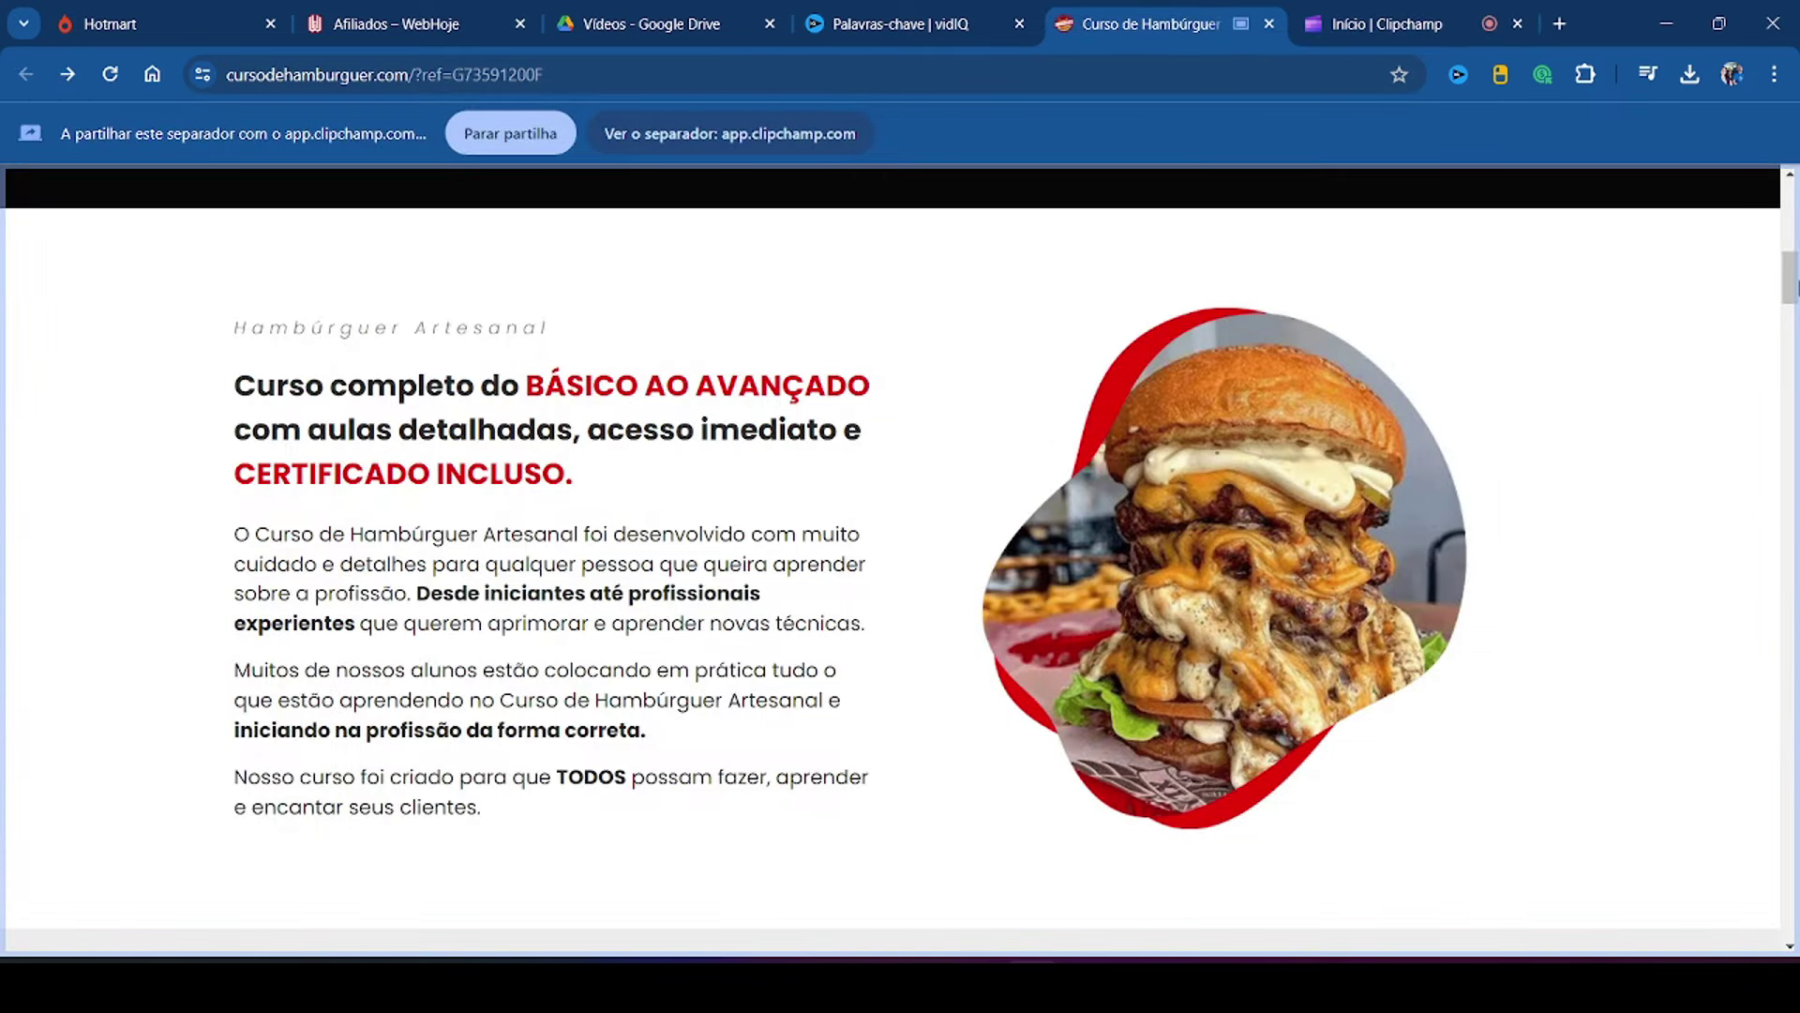
click(1373, 23)
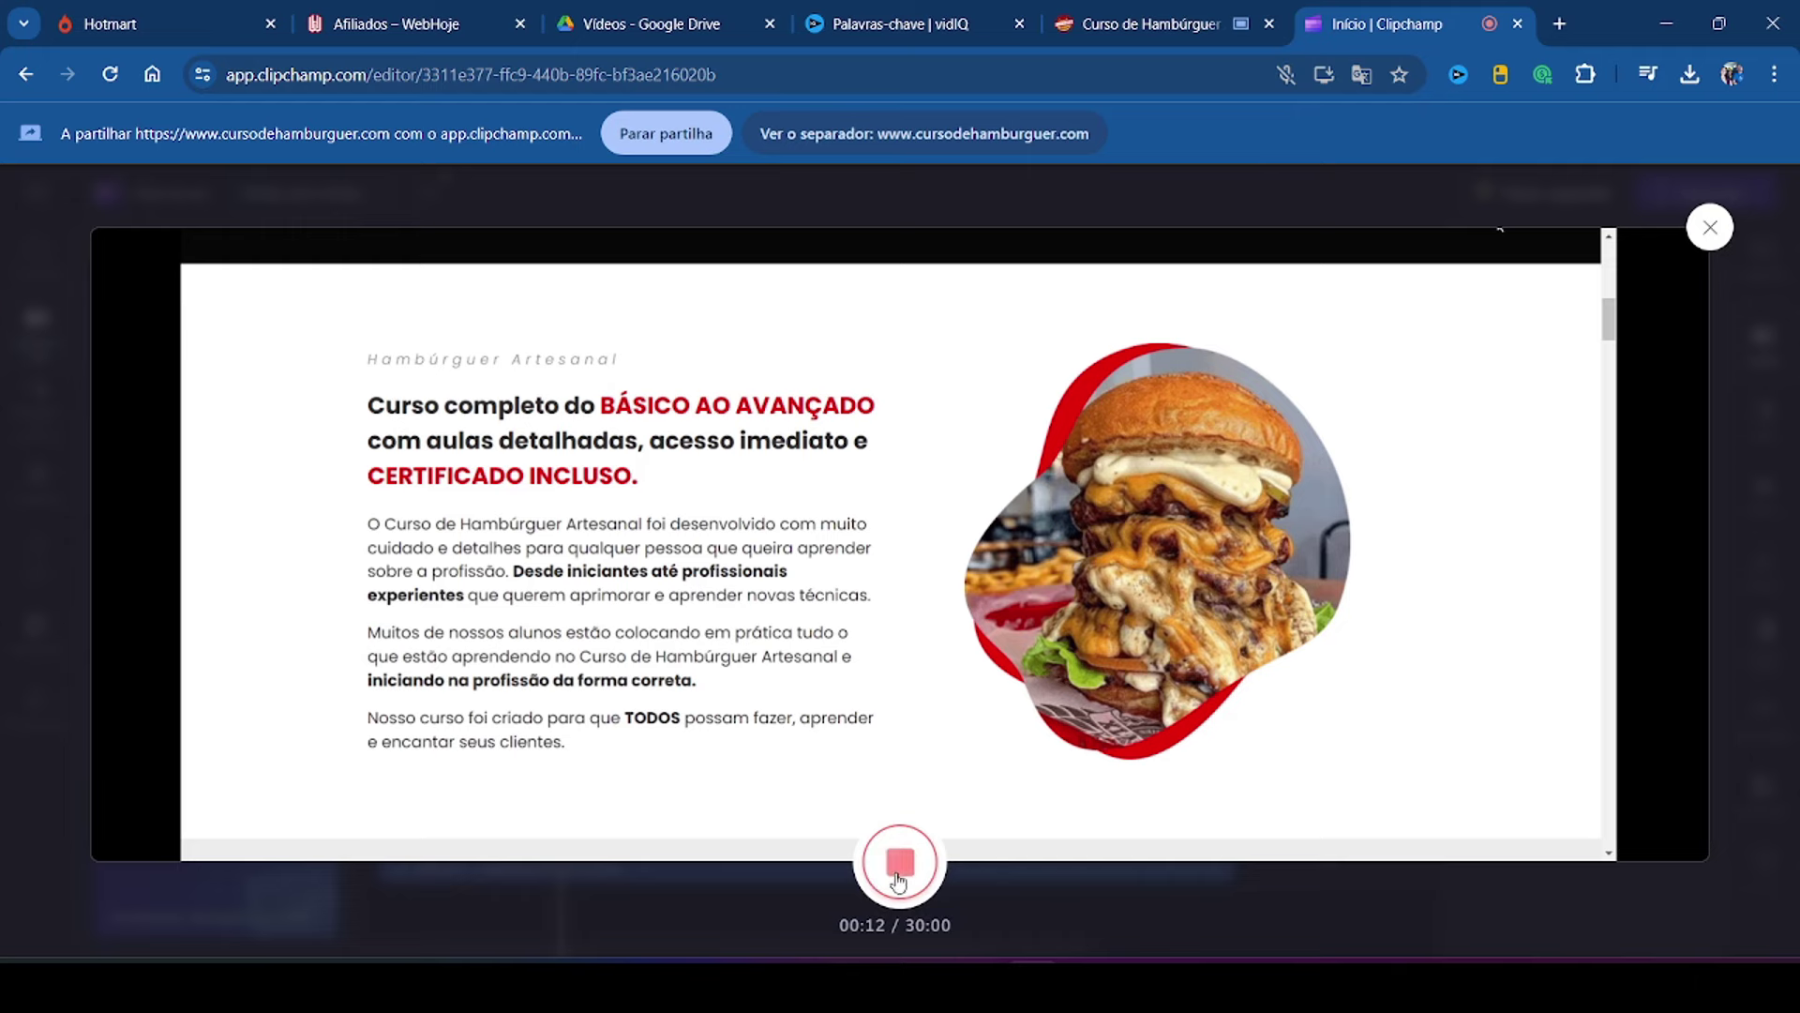
click(898, 874)
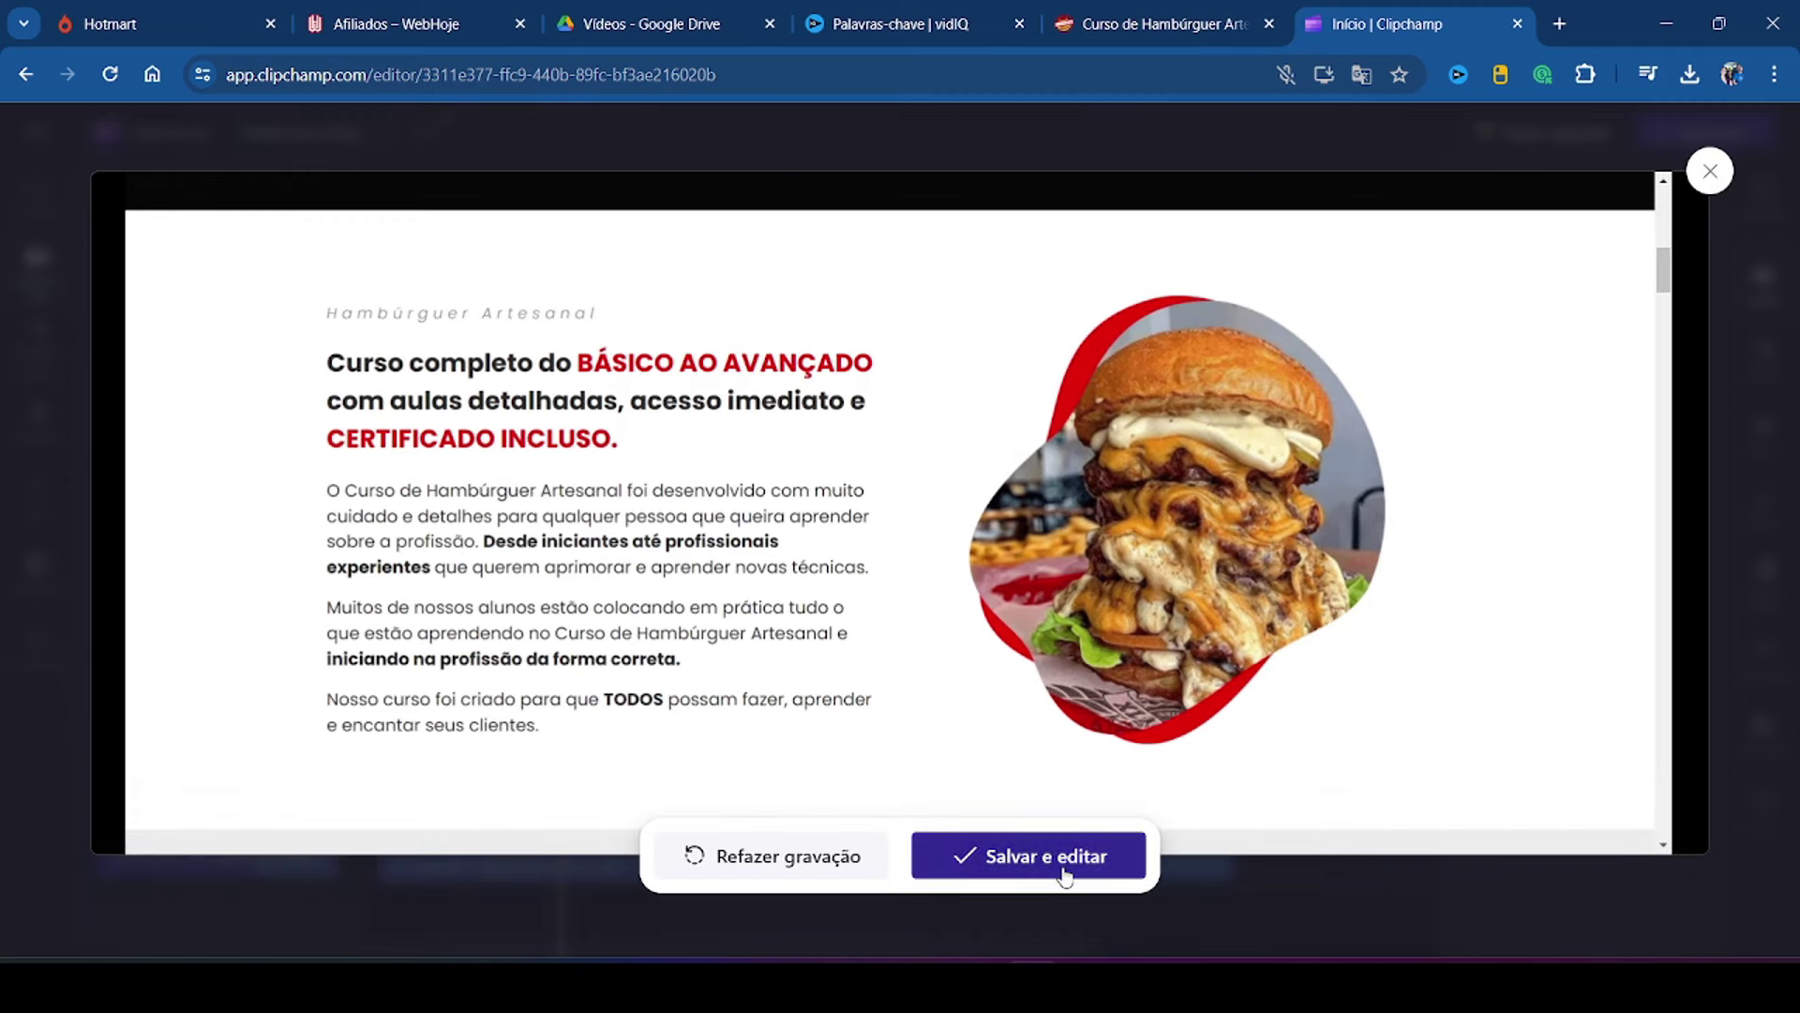
click(1066, 856)
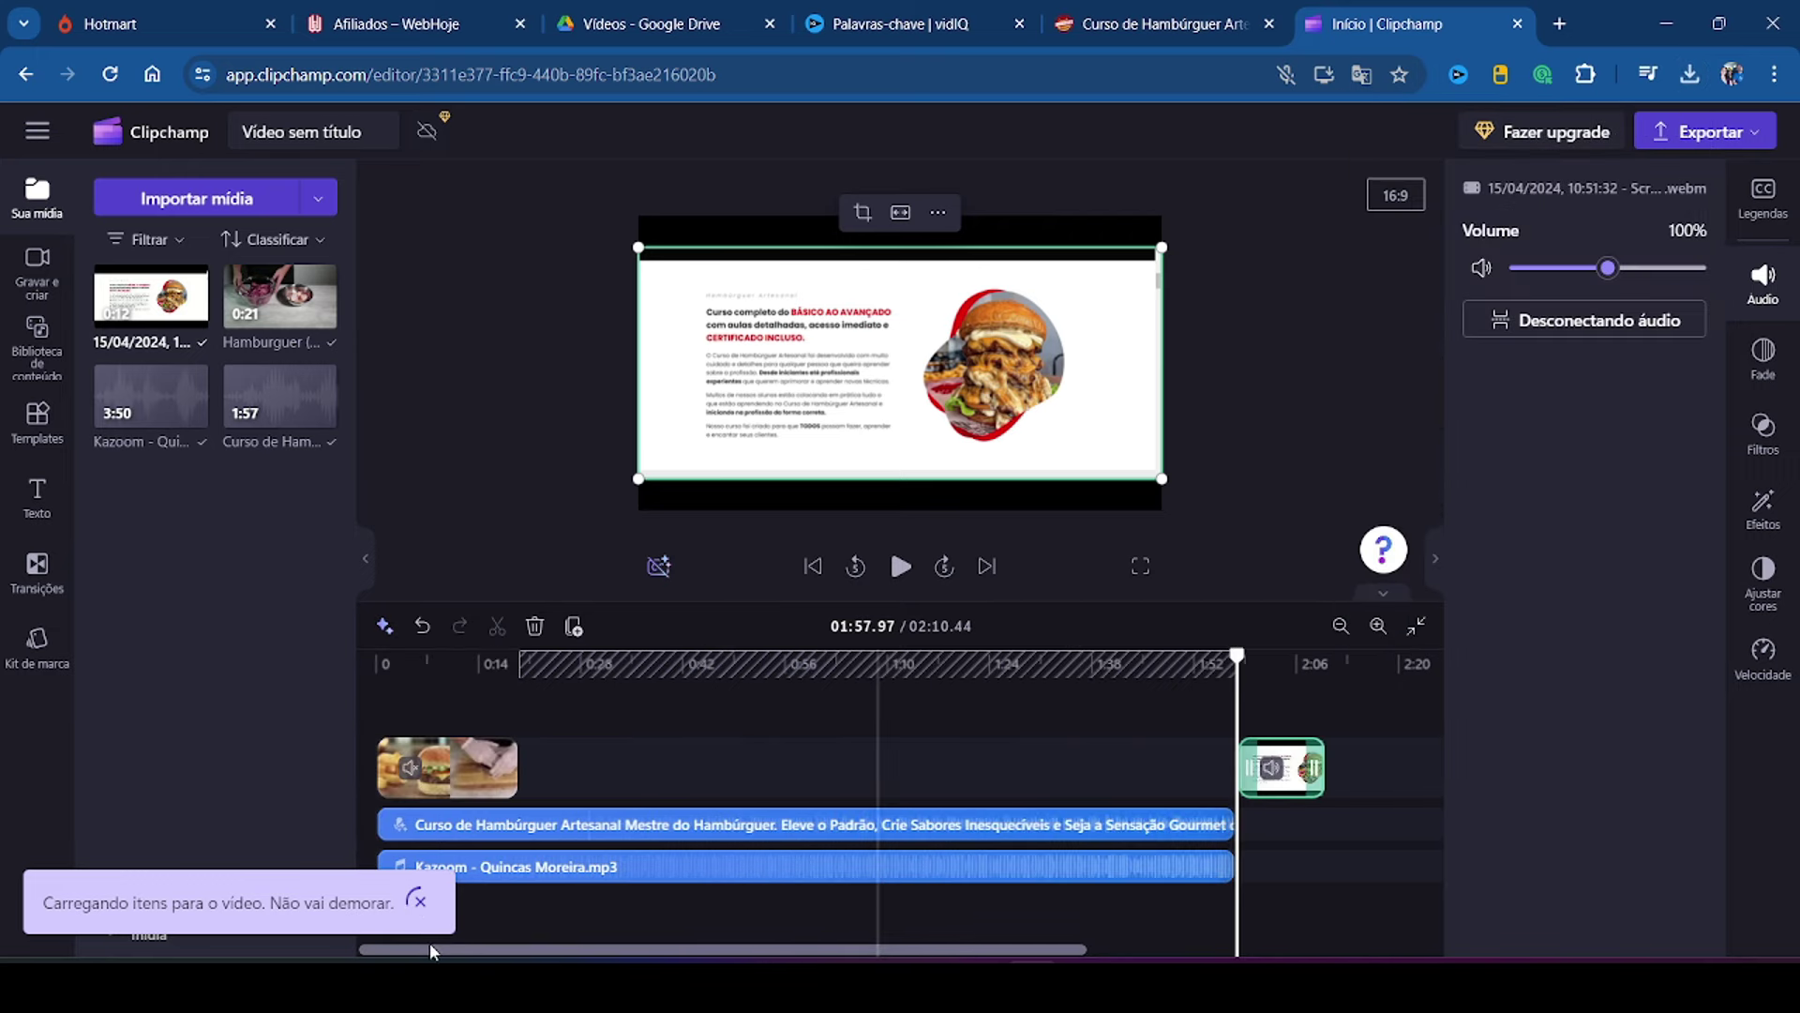
Step: Move the screen recording directly after the Hamburguer clip on the timeline and mute its audio
drag(1284, 769, 584, 772)
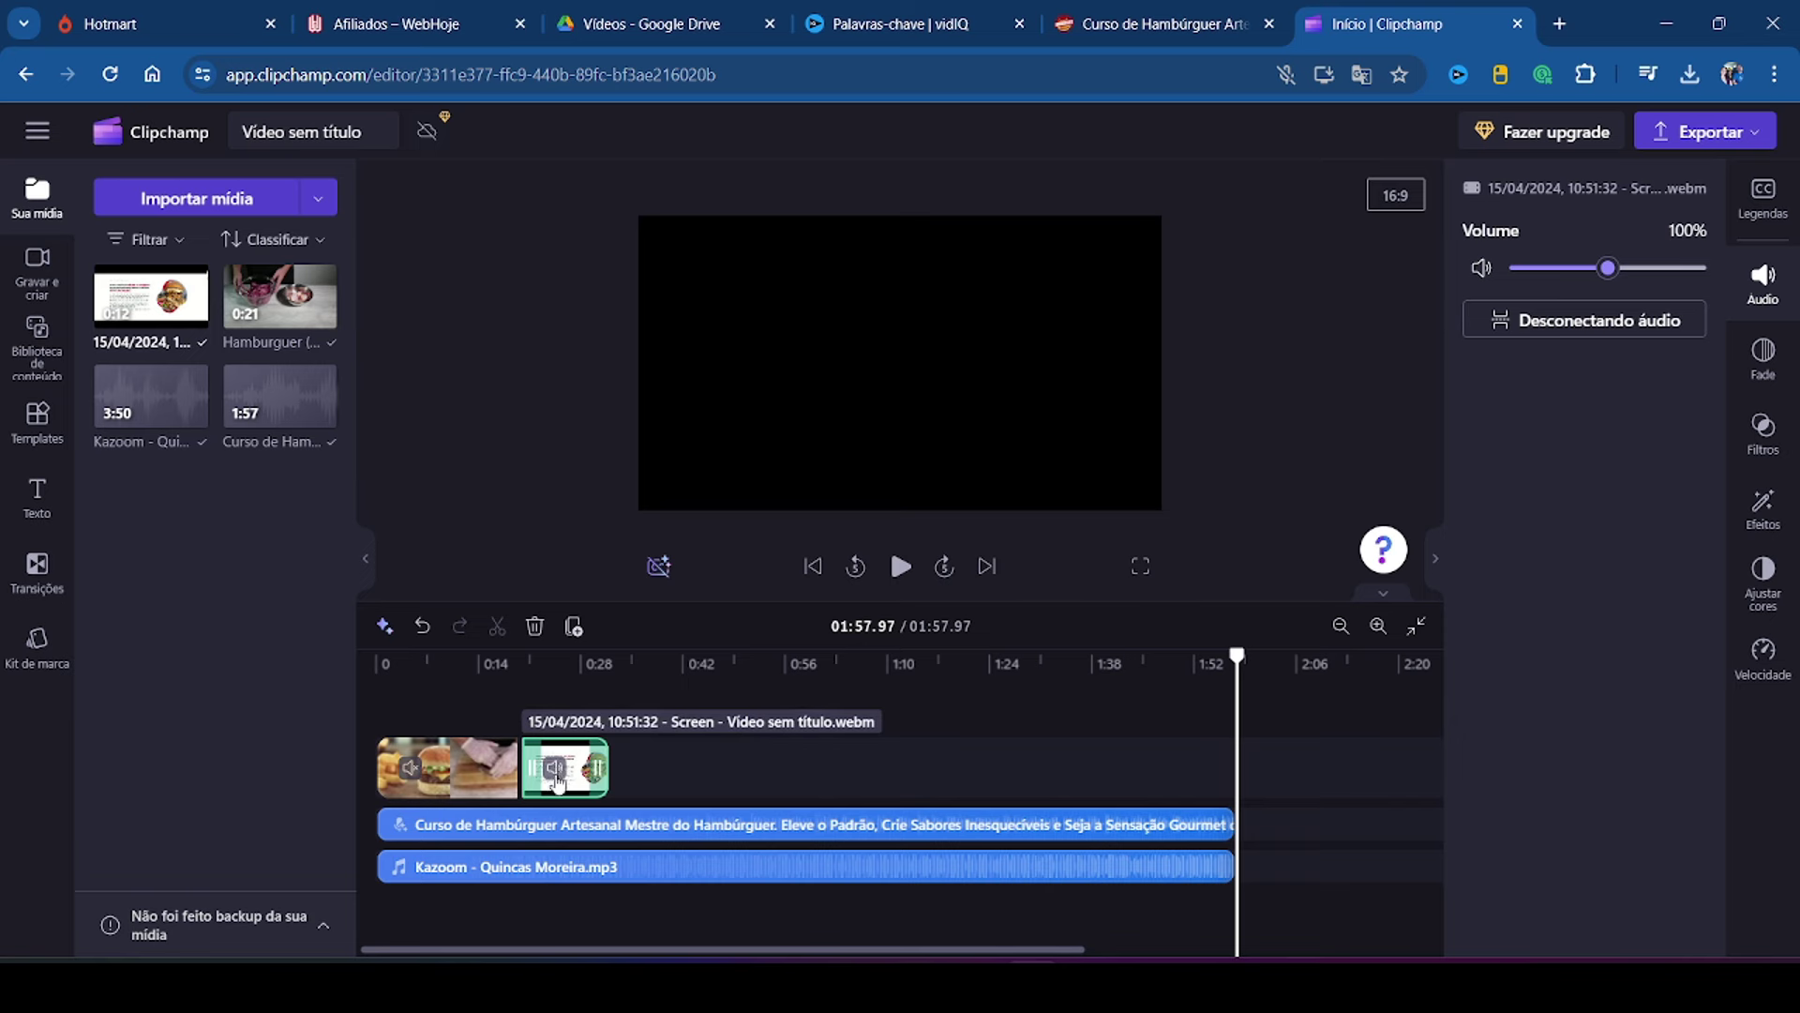
click(557, 769)
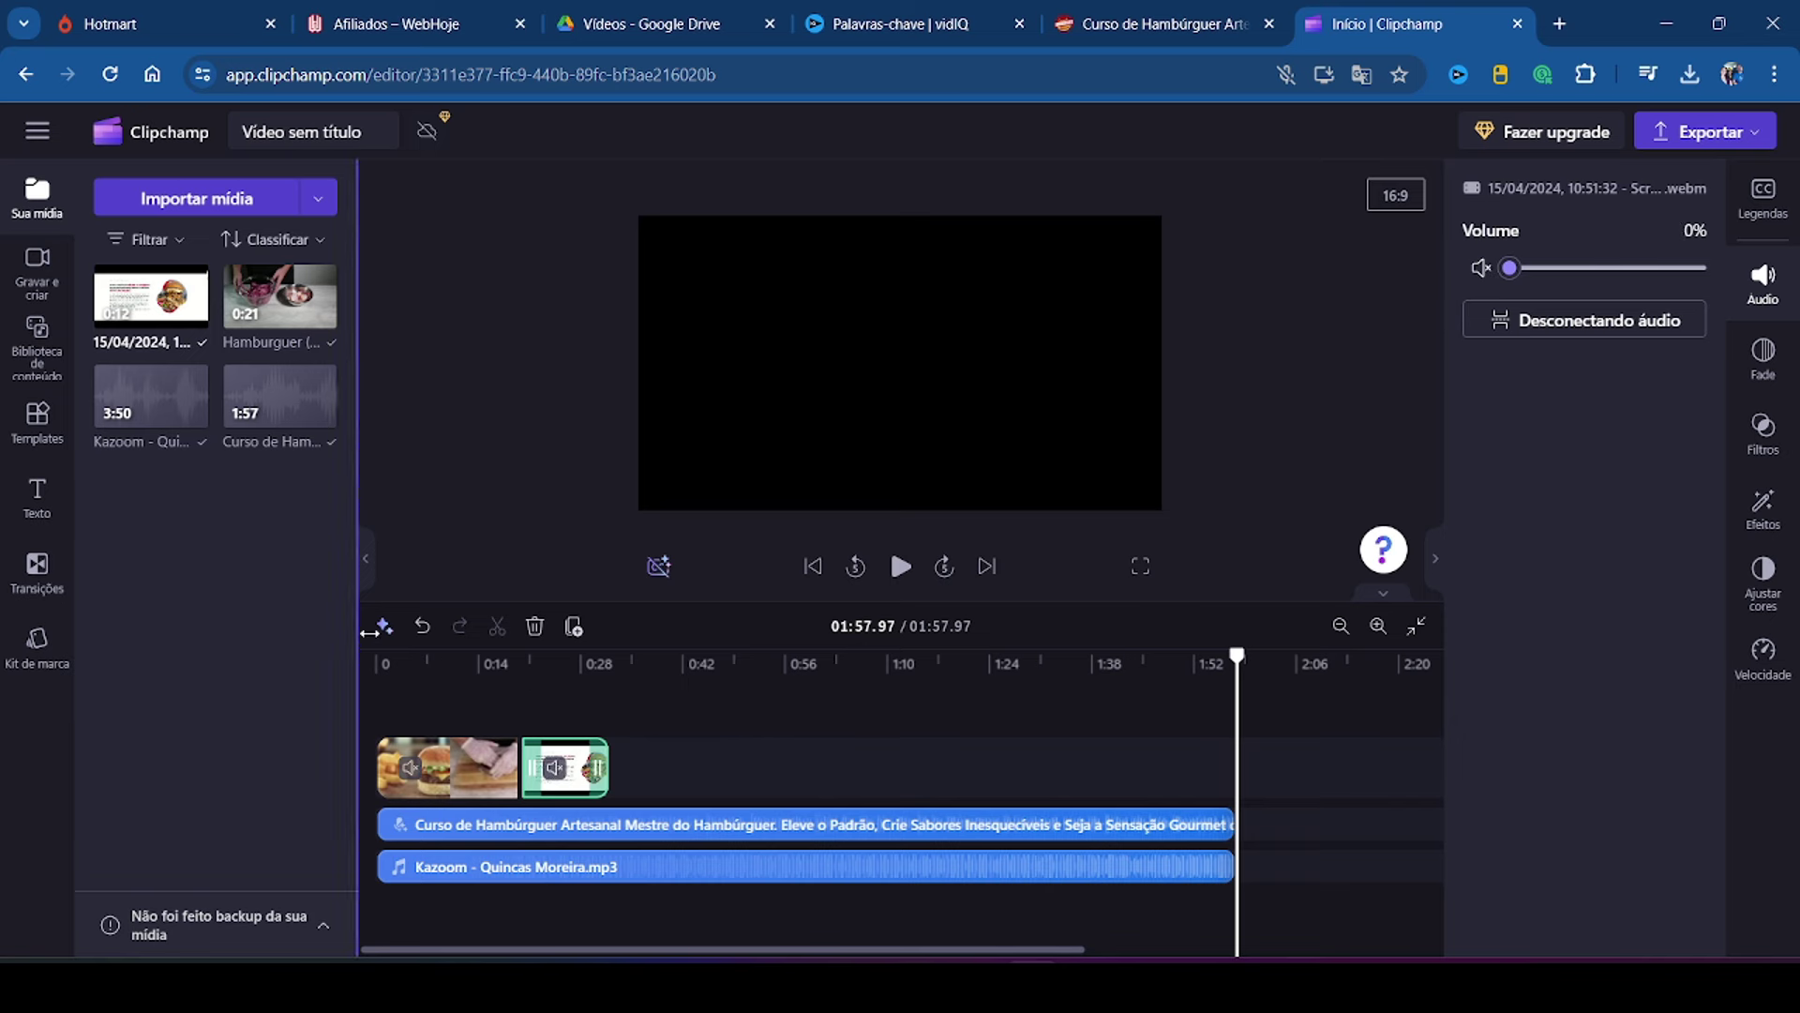
Step: Enlarge the screen recording in the preview until it covers the black bars of the 16:9 frame
drag(763, 663, 532, 663)
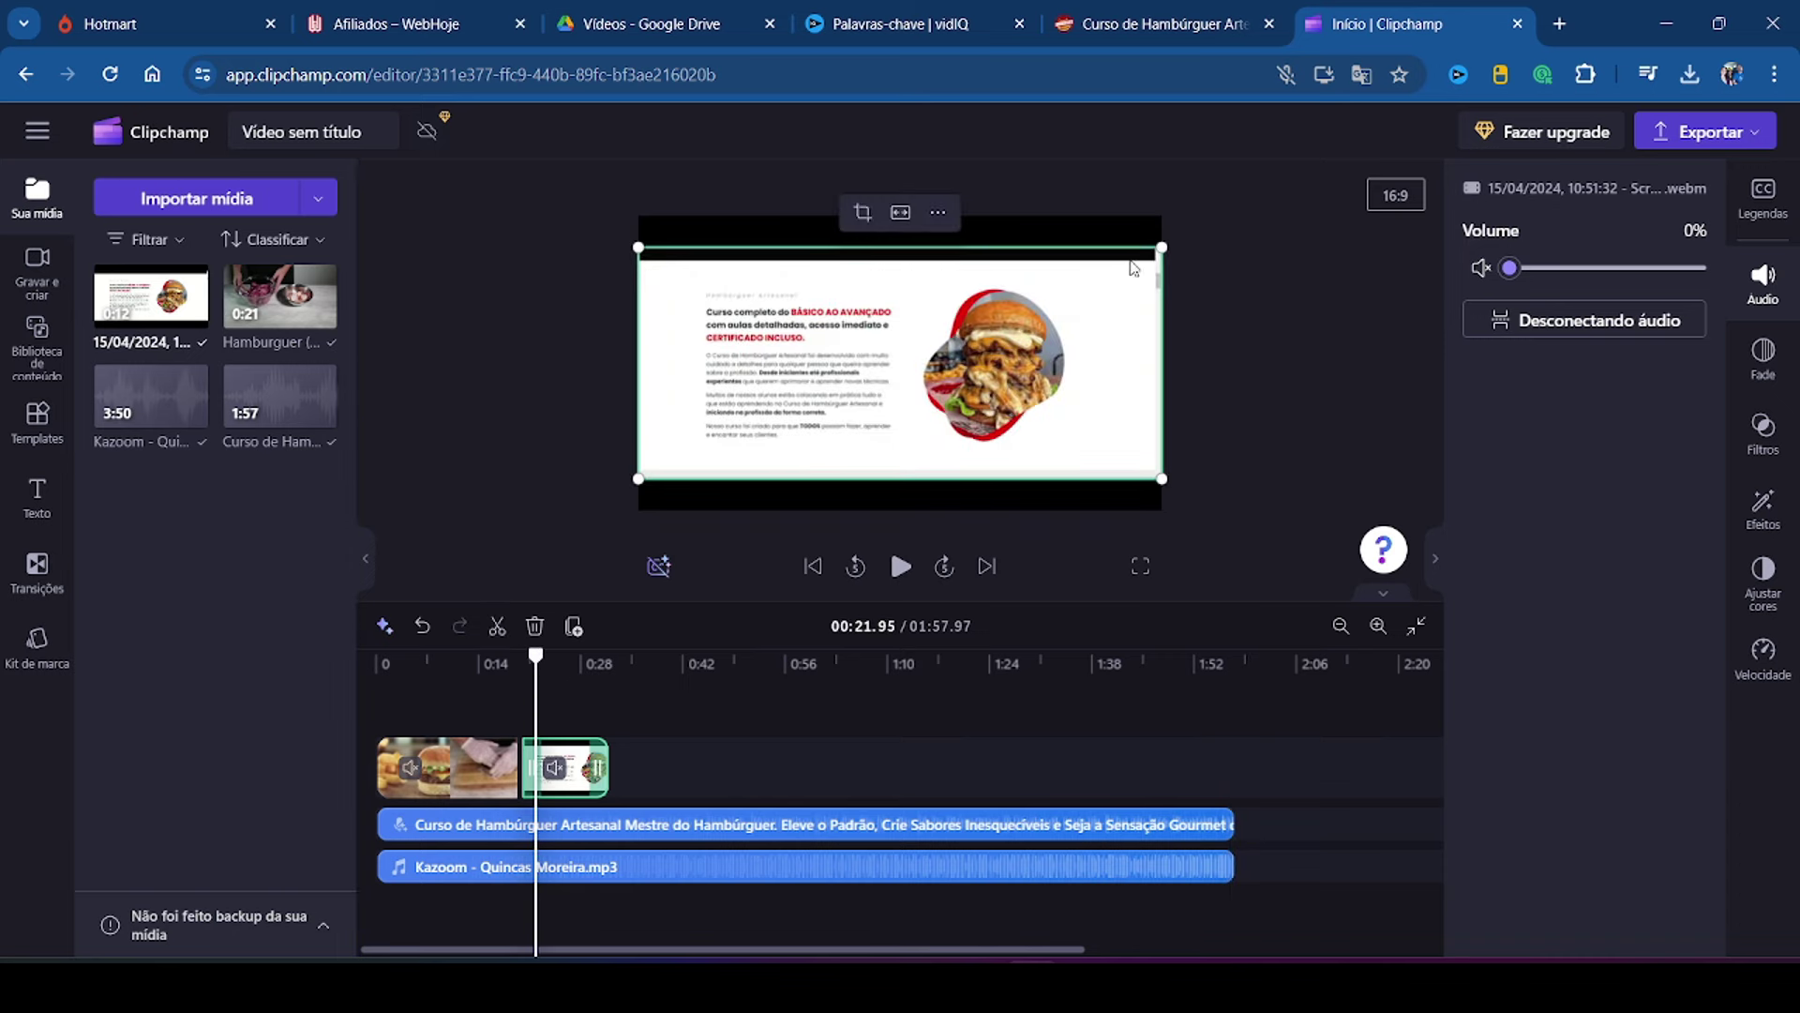
drag(1160, 246, 1270, 161)
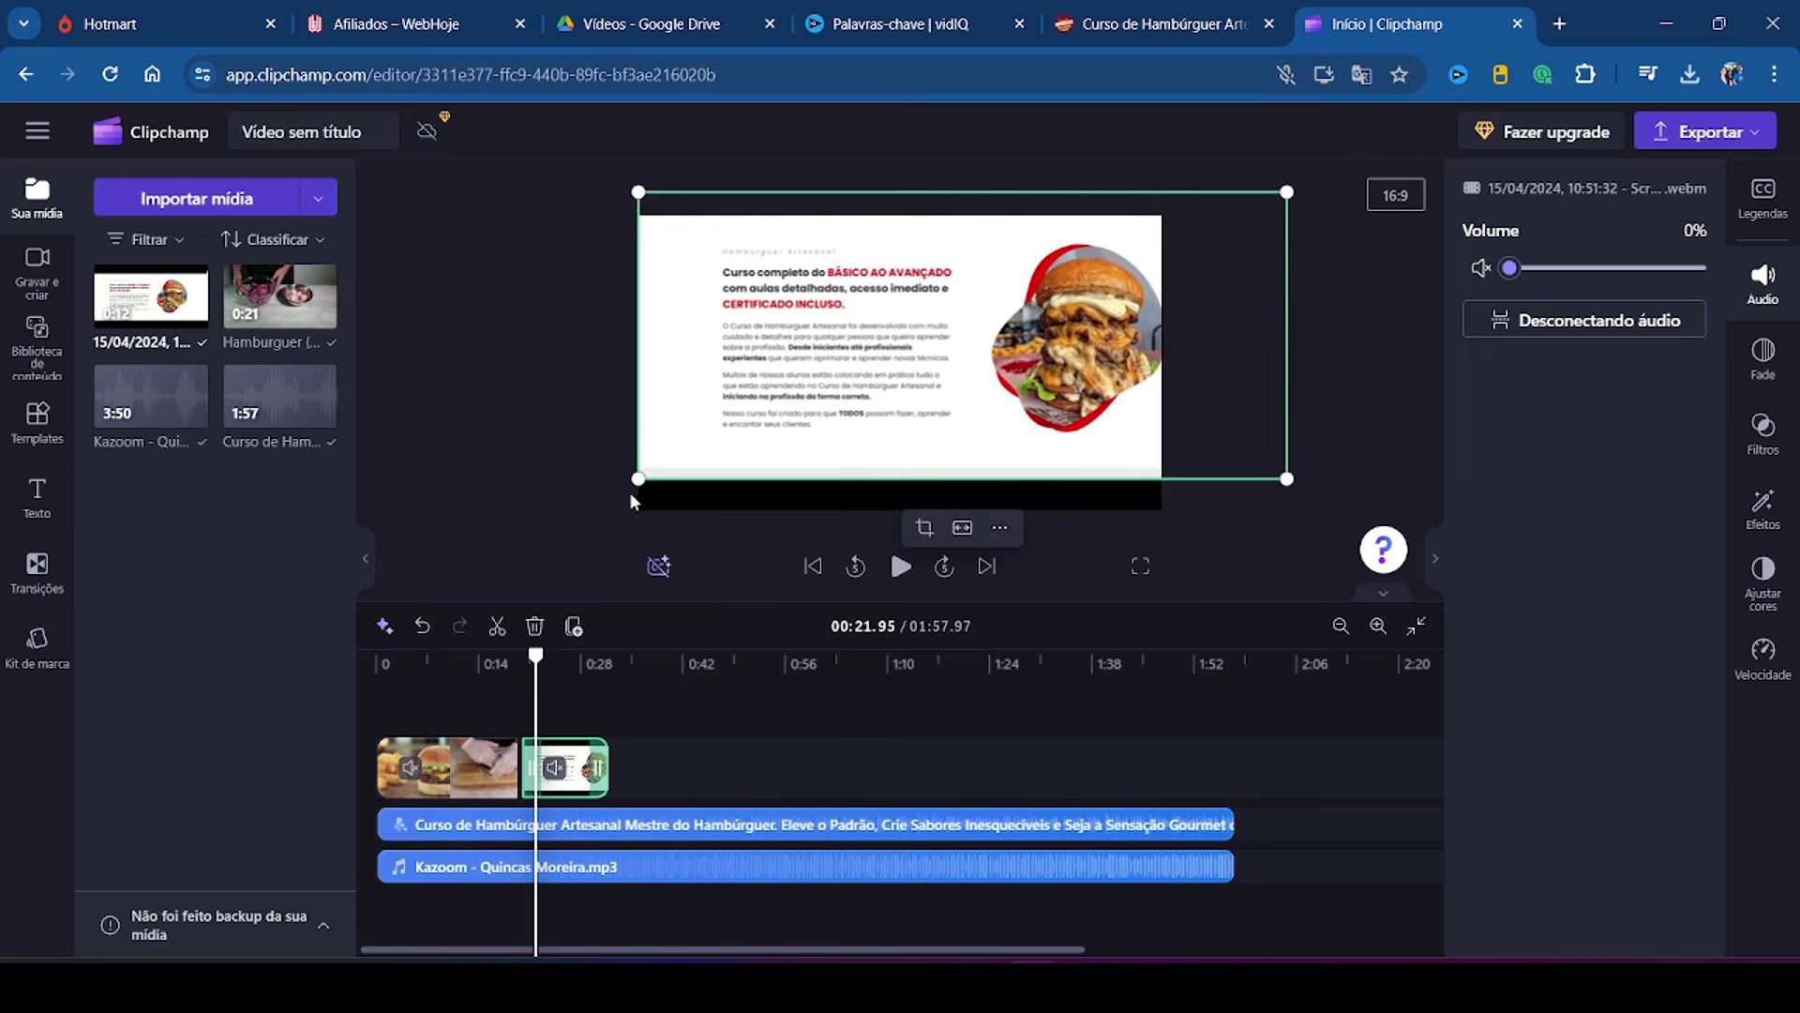
drag(628, 491, 581, 522)
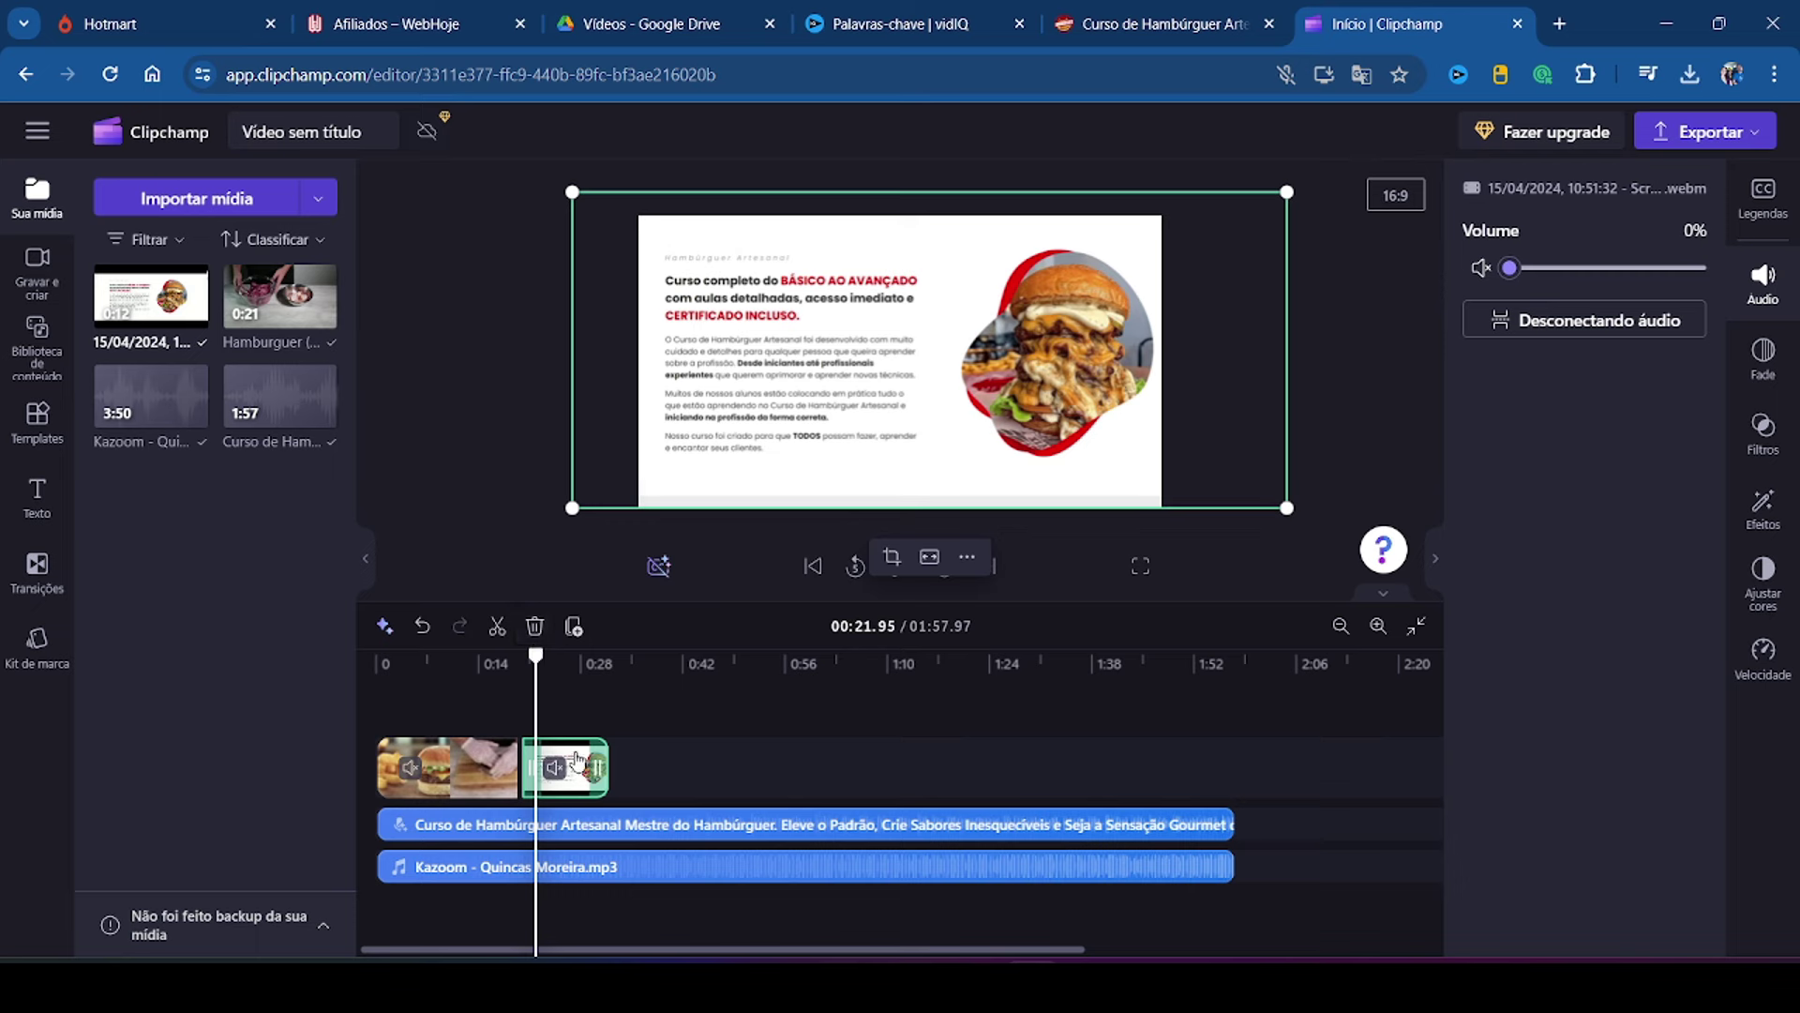
Step: Apply the Zoom lento effect to the screen recording with Reverter enabled
click(1763, 511)
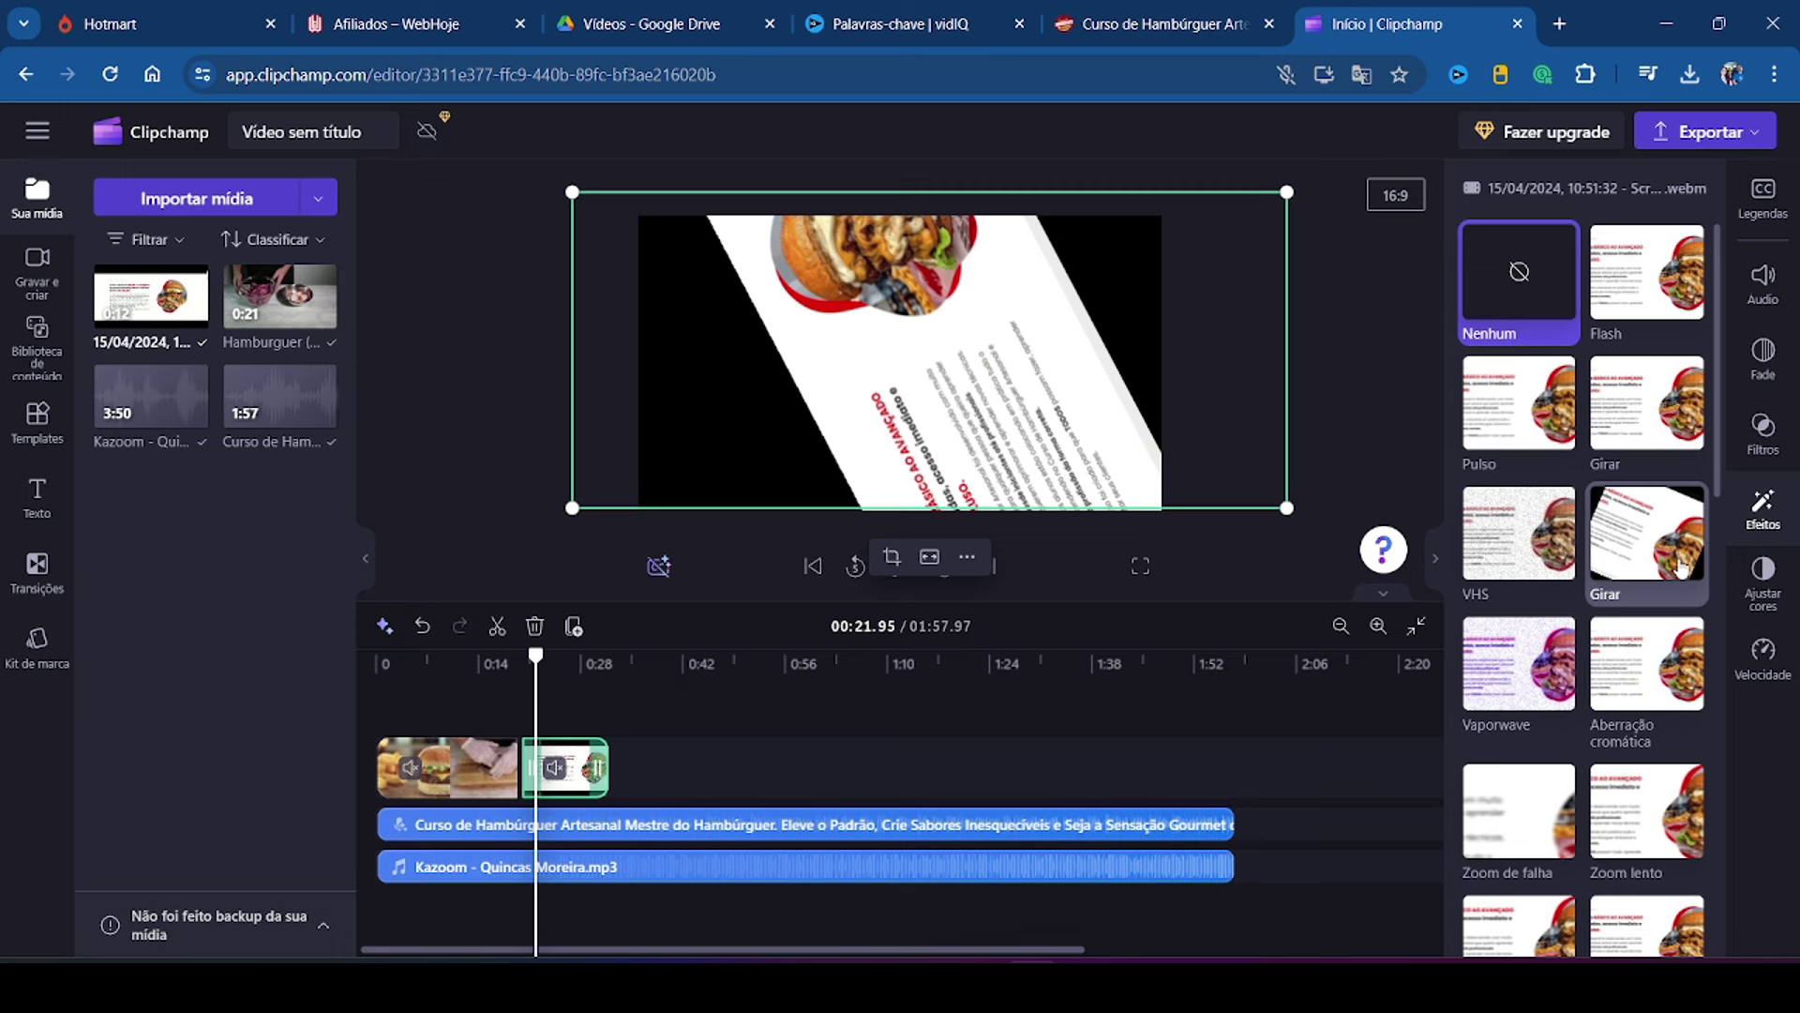
click(1647, 811)
scroll(1594, 825, down, 3)
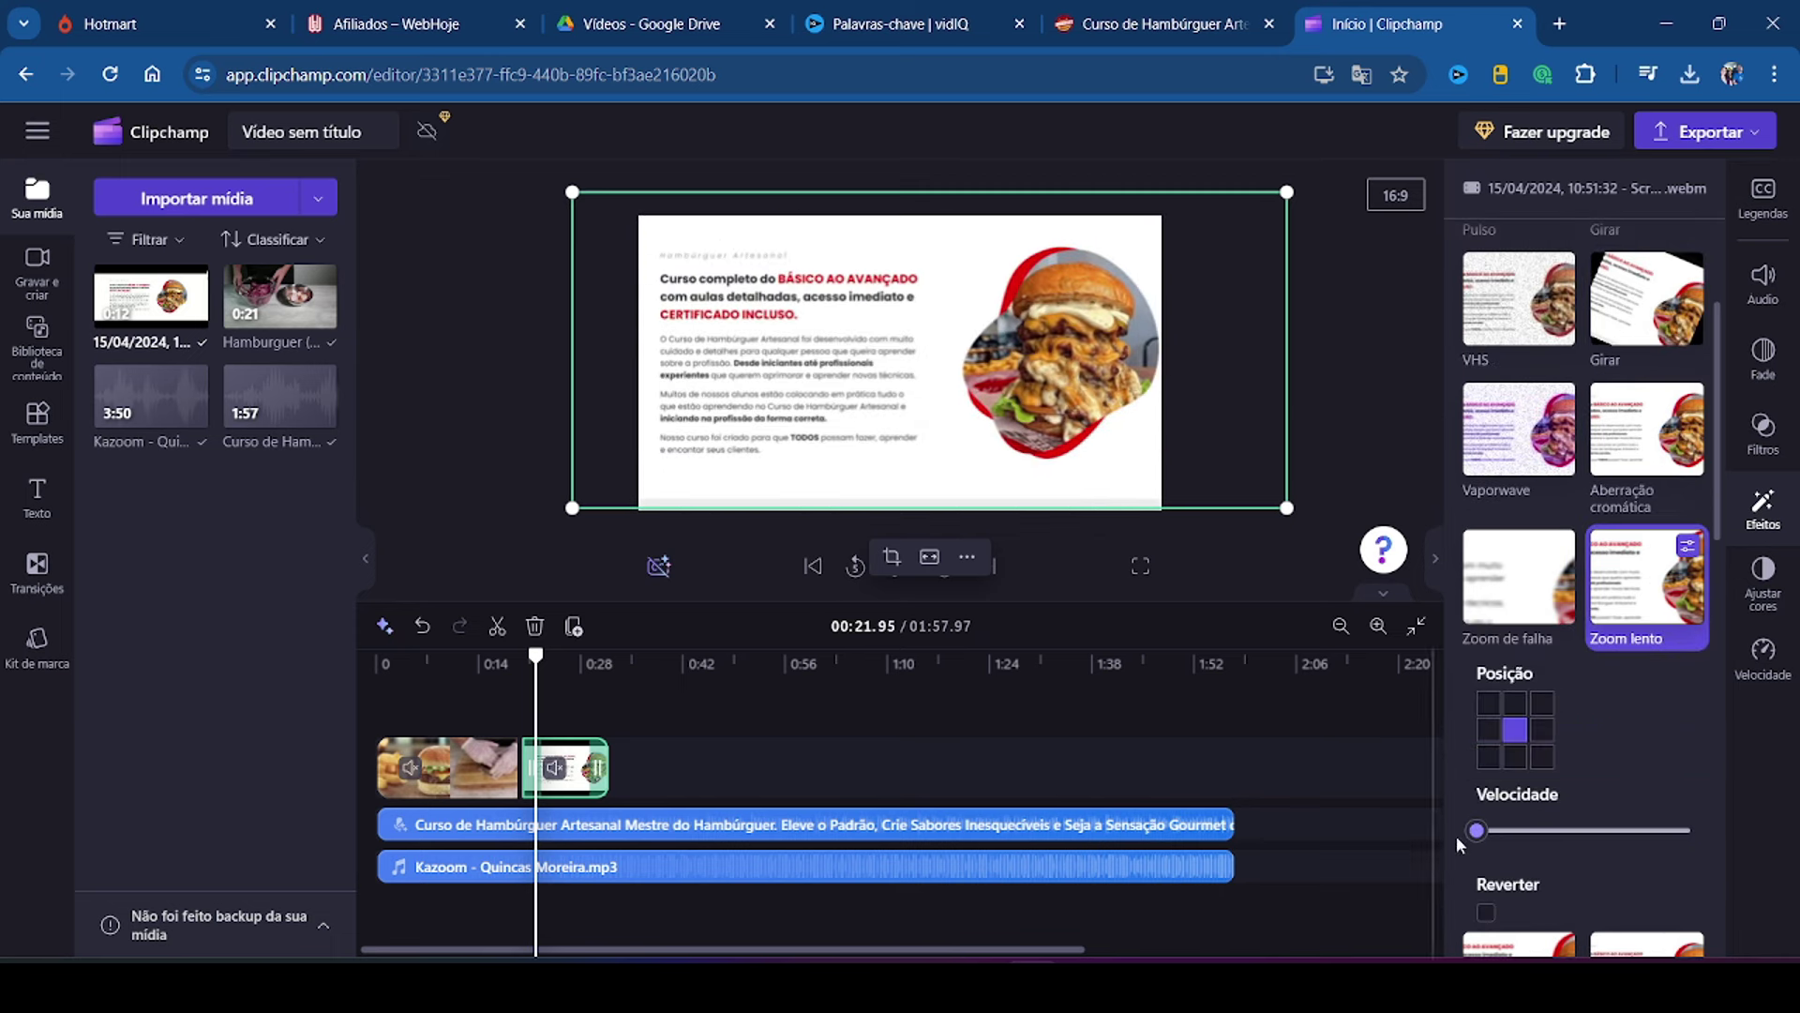
click(1485, 912)
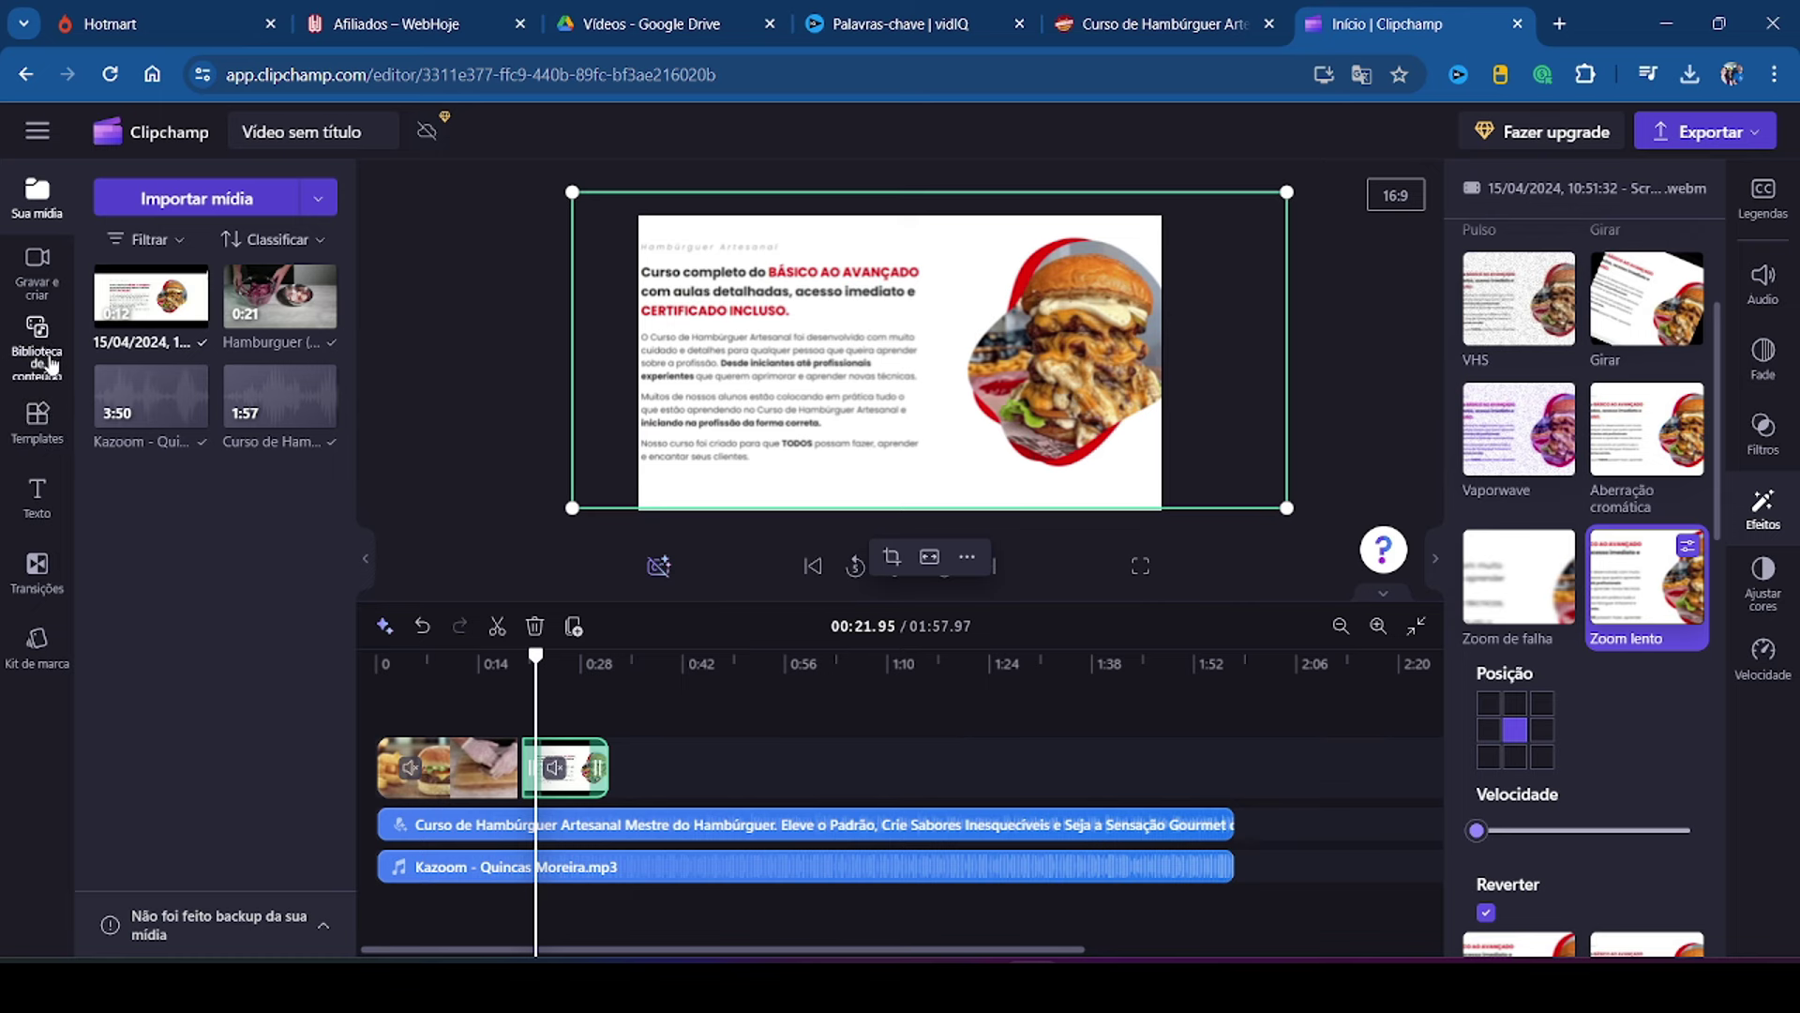
Step: Add a Fade cruzado transition between the Hamburguer clip and the screen recording, and check it in full-screen playback from 00:16.69
click(13, 572)
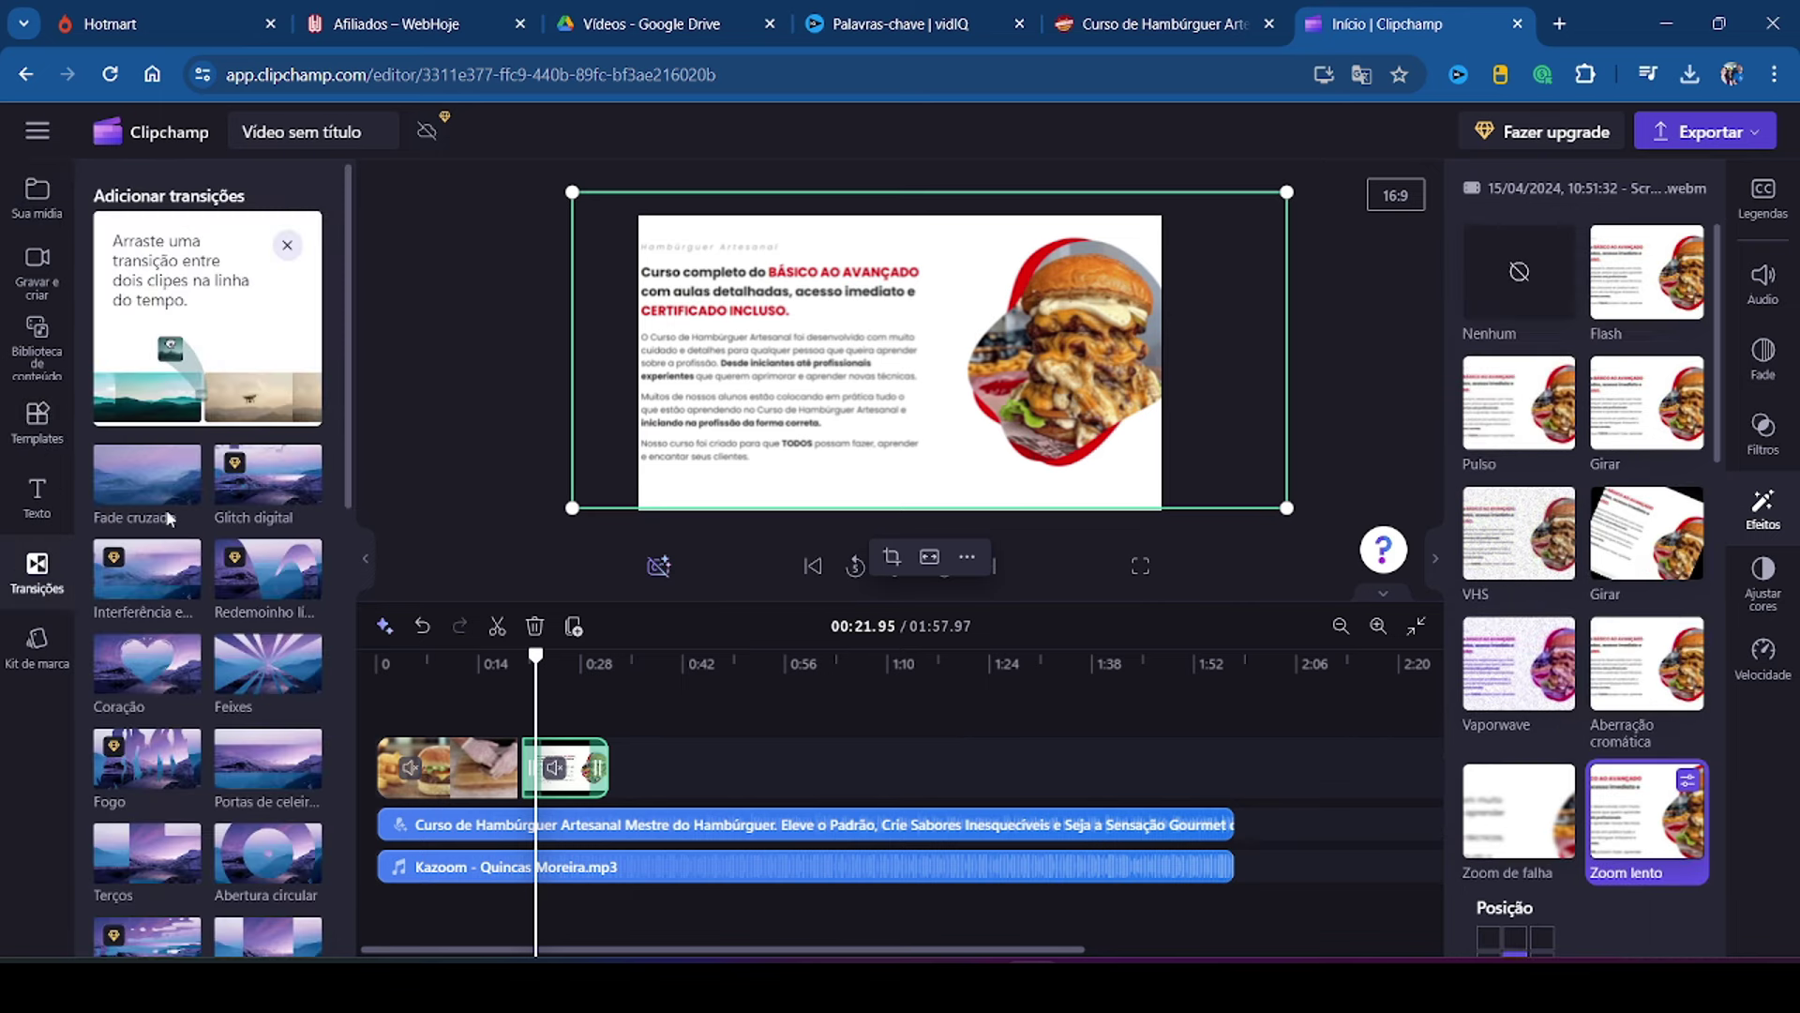
drag(168, 519, 522, 769)
drag(542, 675, 495, 666)
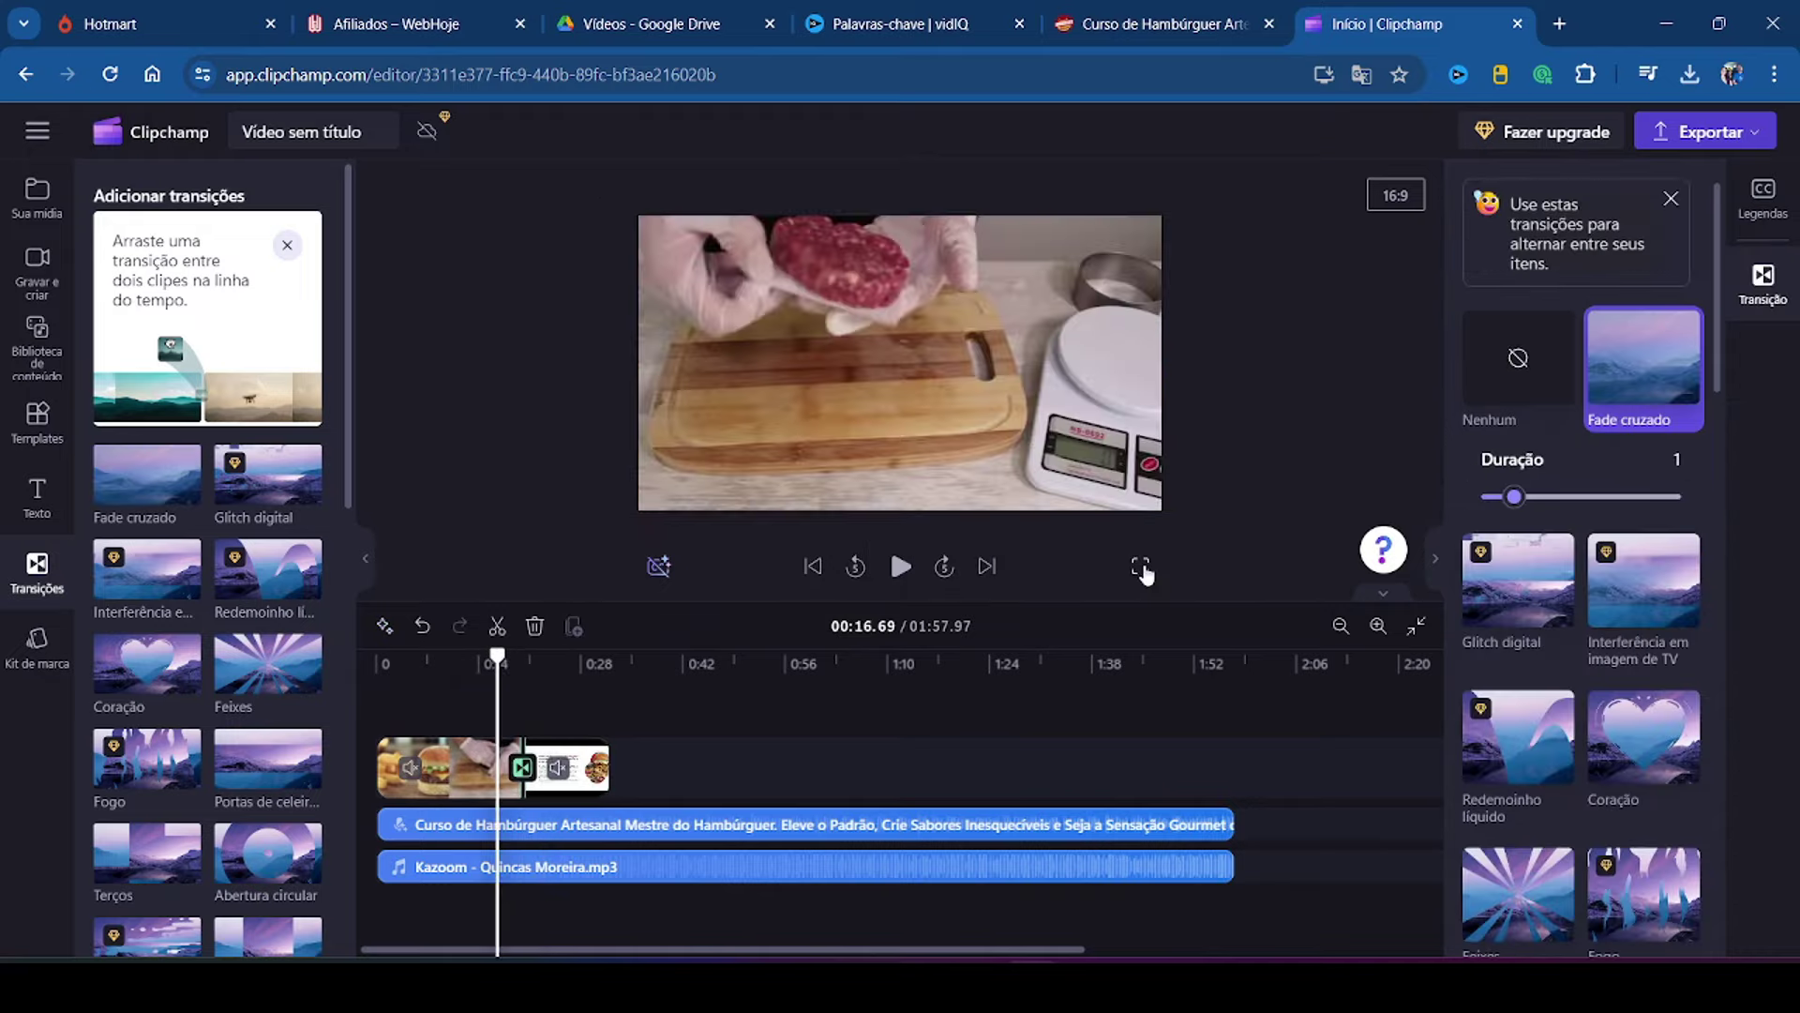
click(1140, 566)
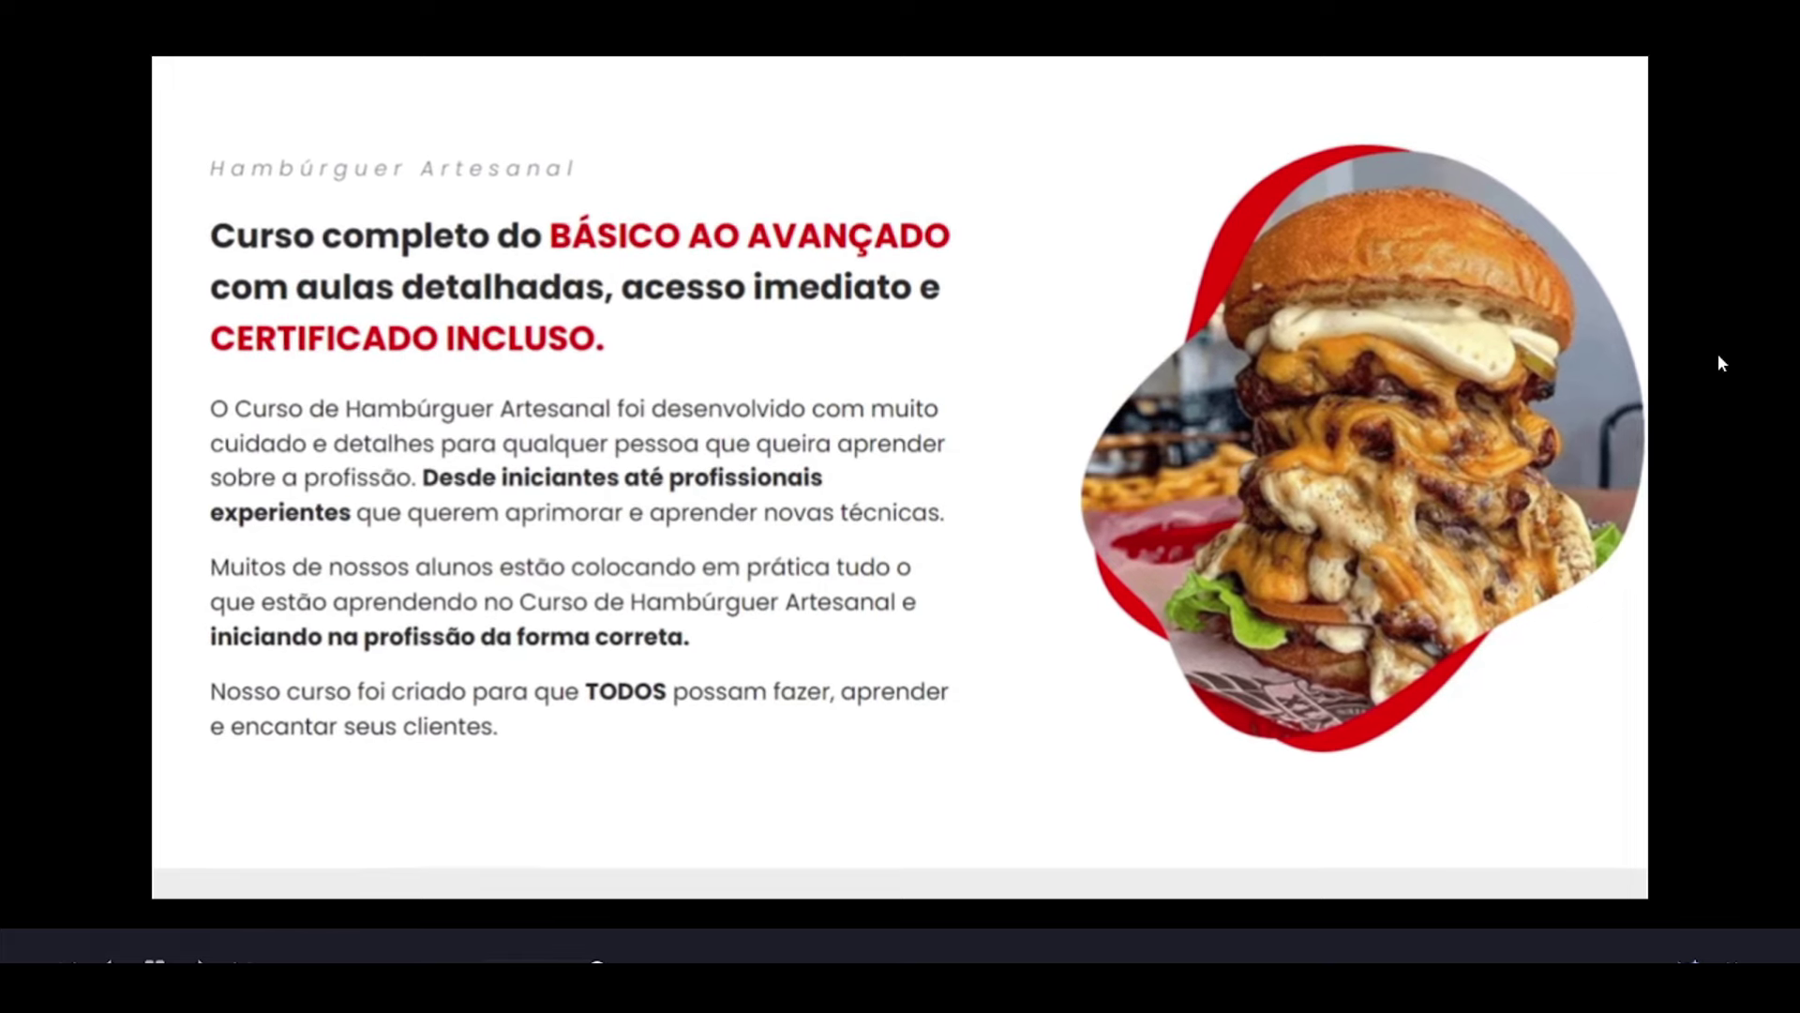
key(Escape)
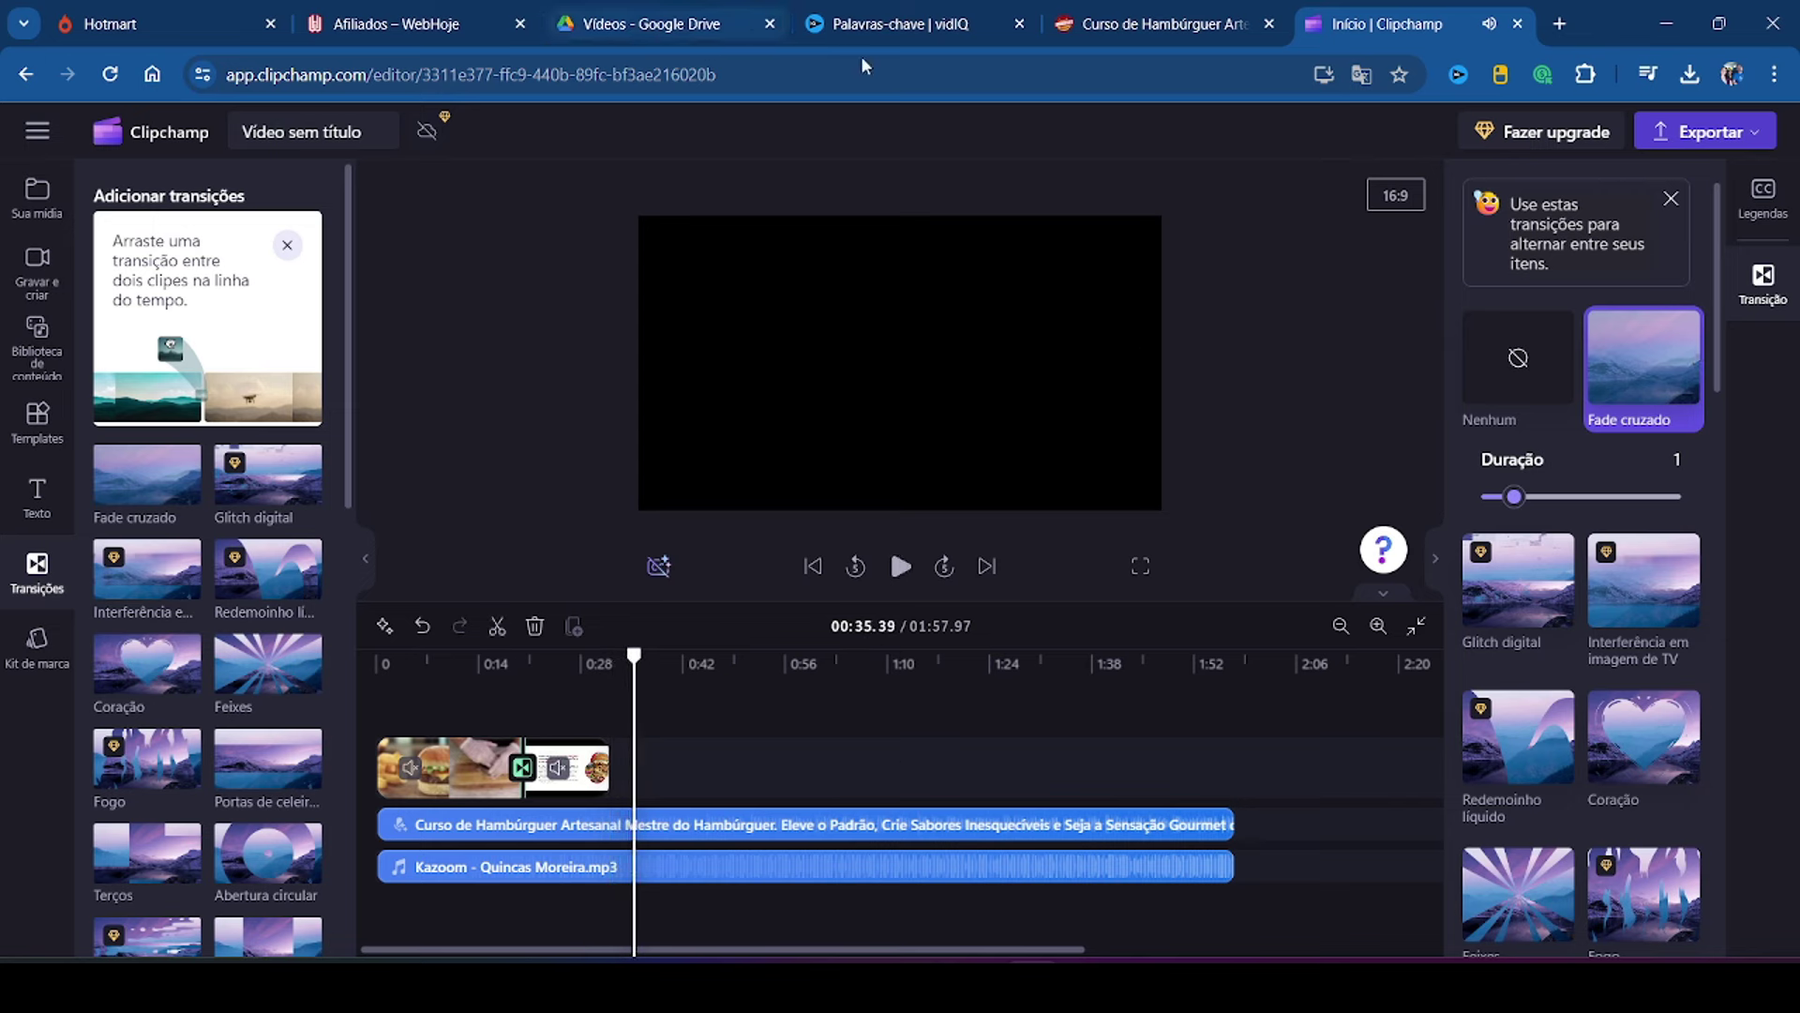
Step: Switch to the course sales page, bring the "Certificado de Conclusão" section into view and return to Clipchamp
click(1186, 33)
scroll(858, 415, down, 15)
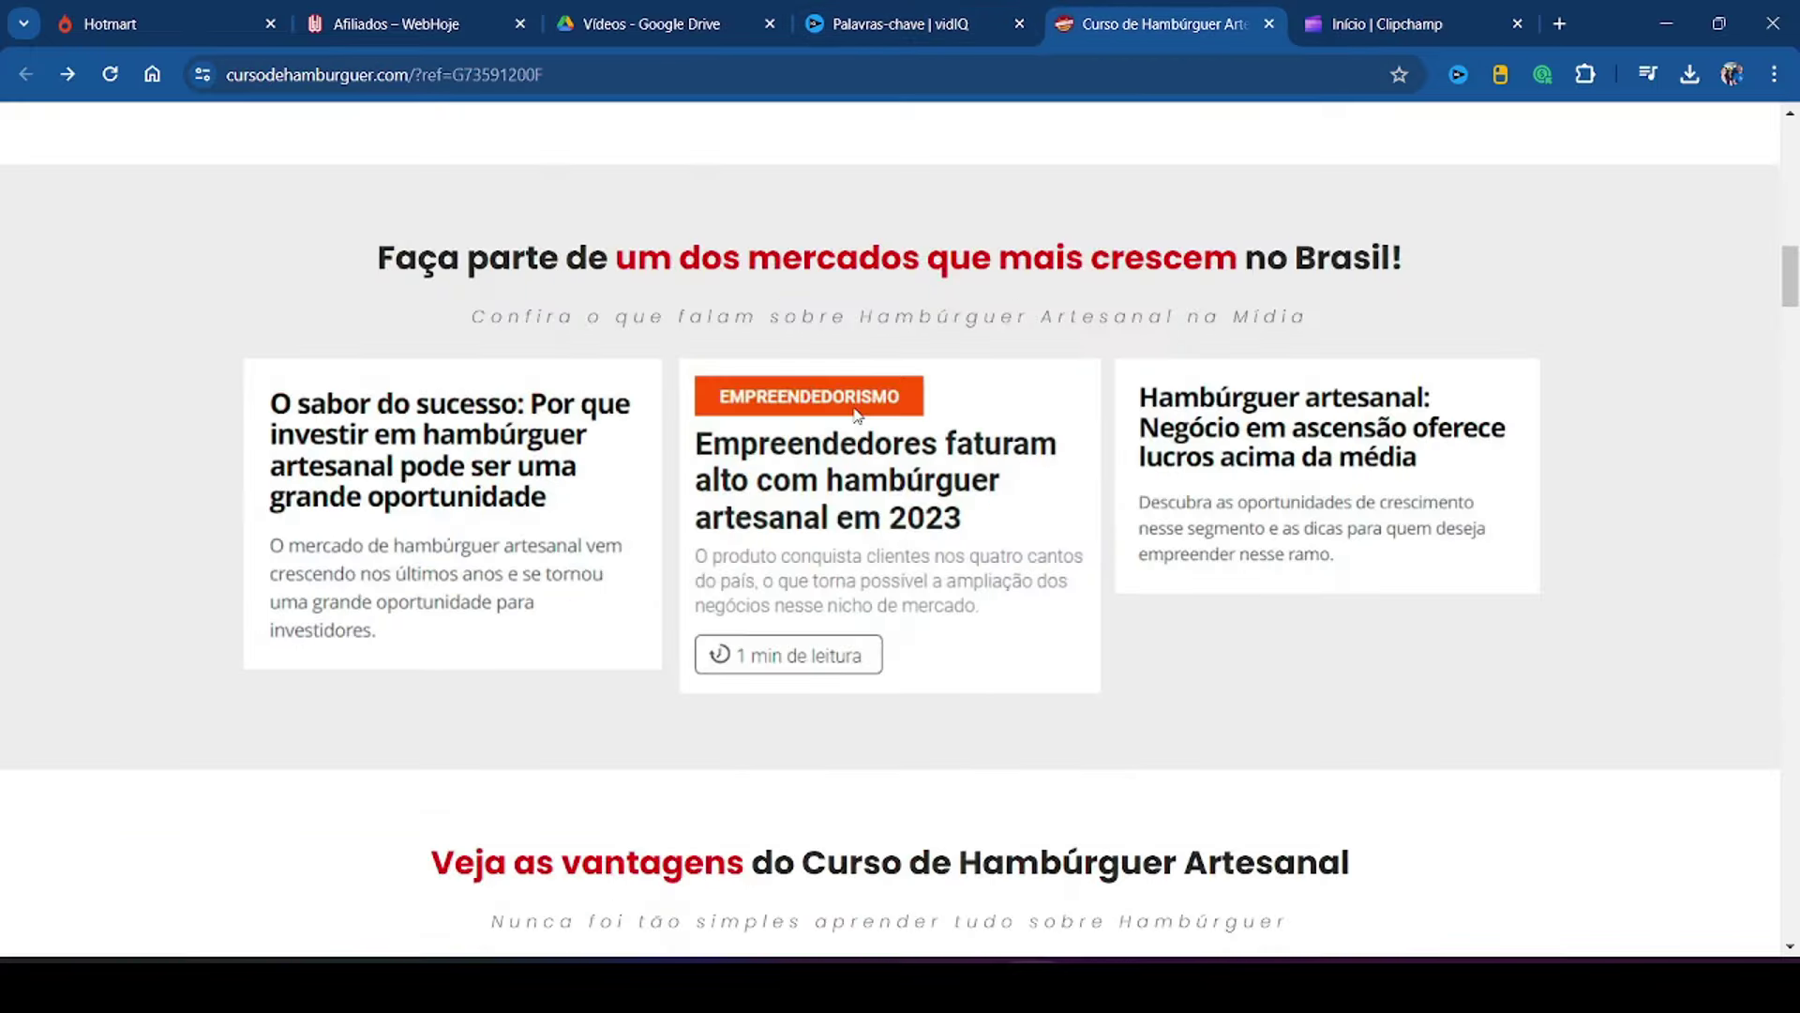
scroll(858, 415, down, 15)
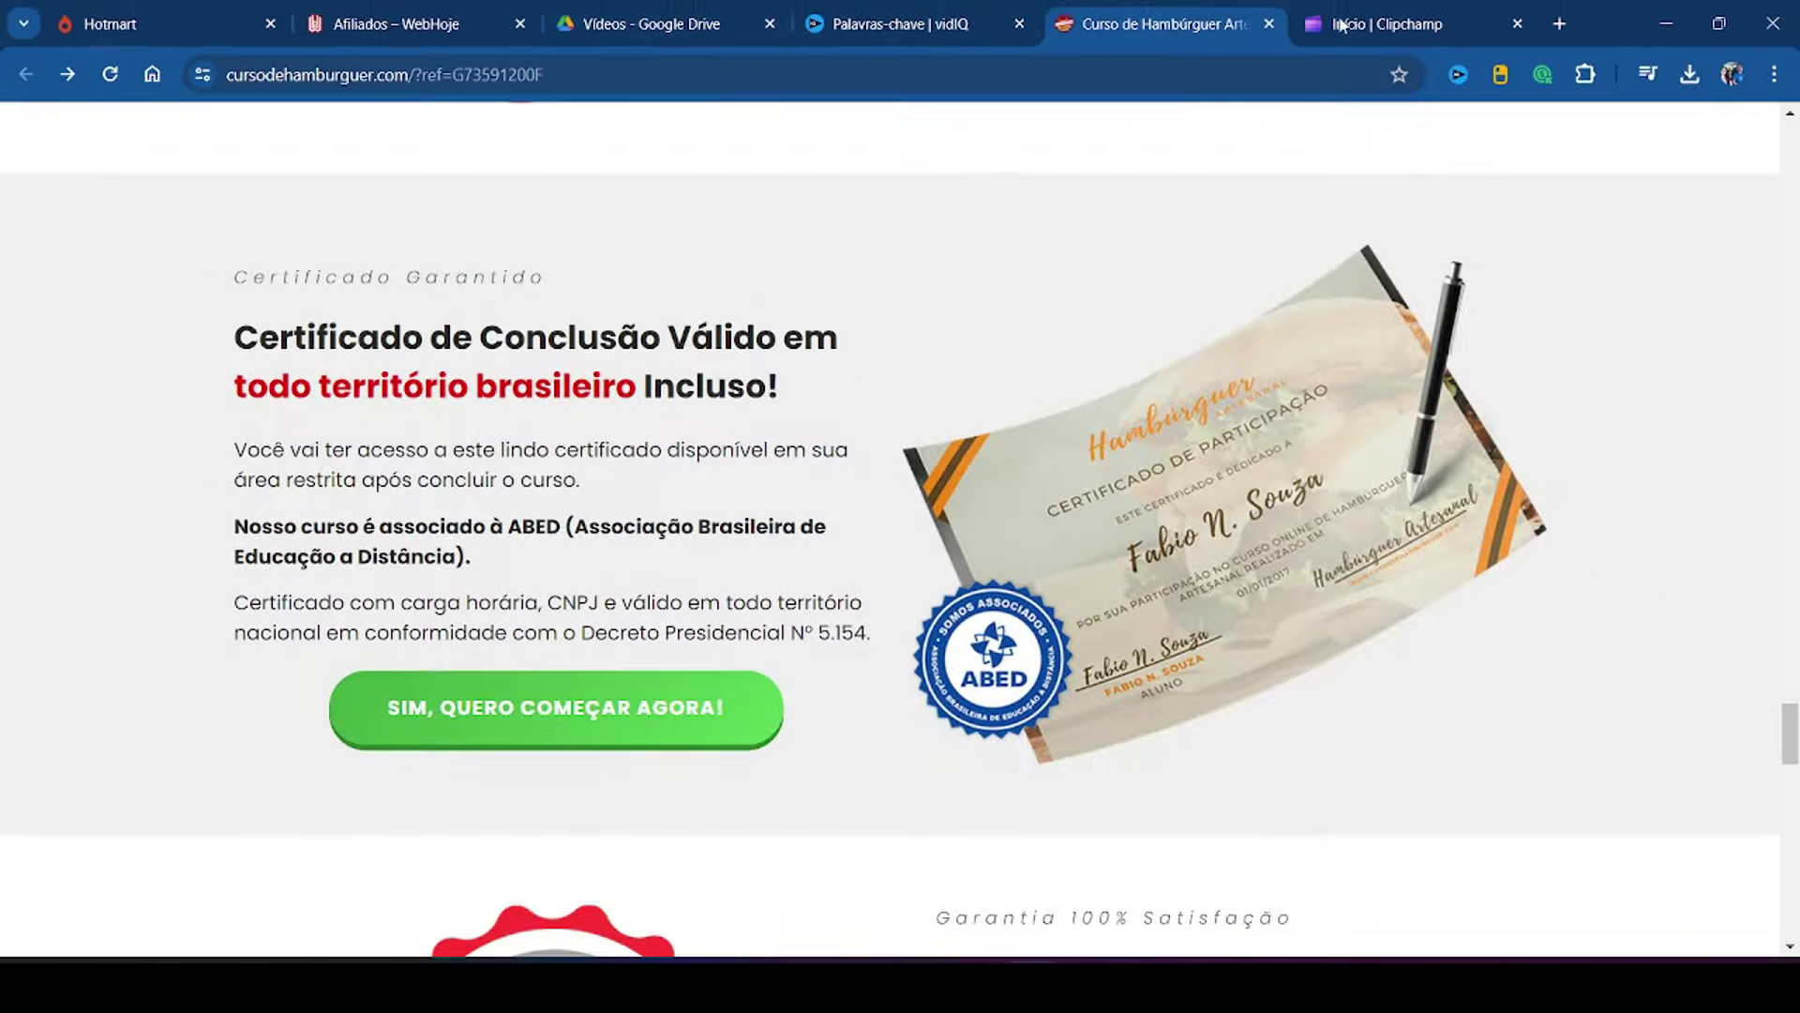
click(1379, 25)
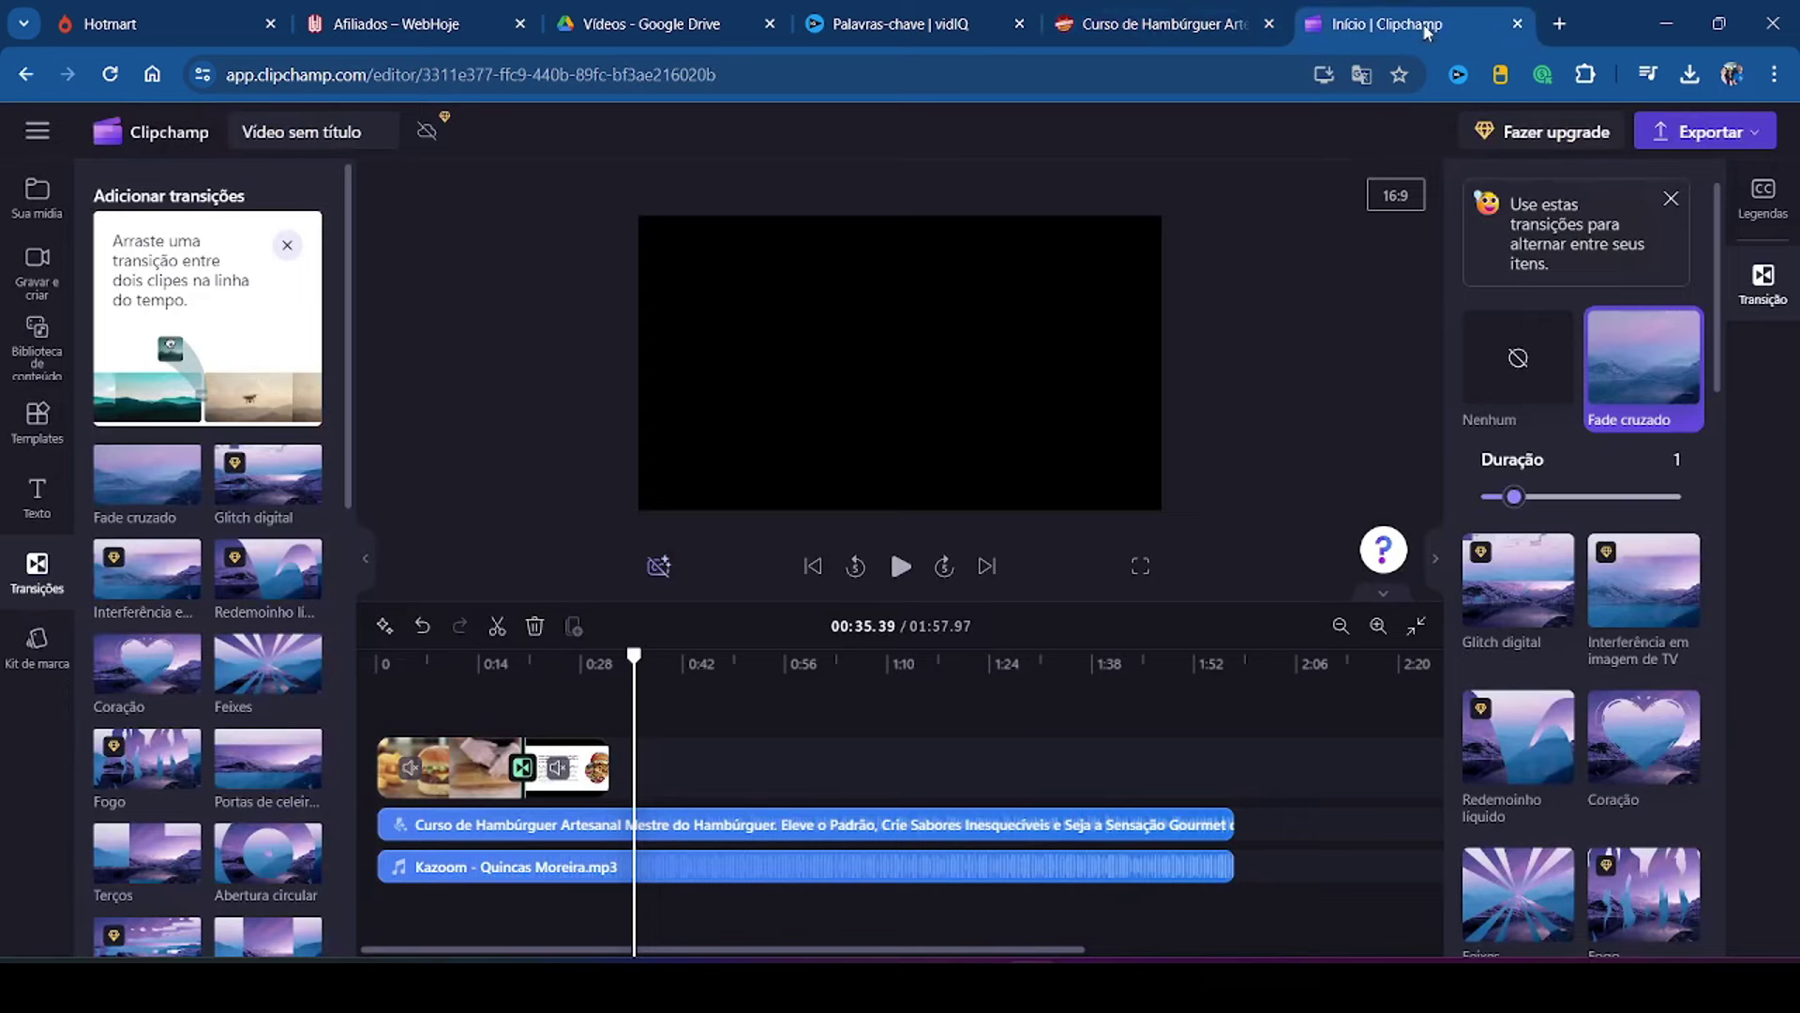
Step: Record the course page tab showing the certificate section as a screen video and save it to the project
click(35, 273)
click(182, 512)
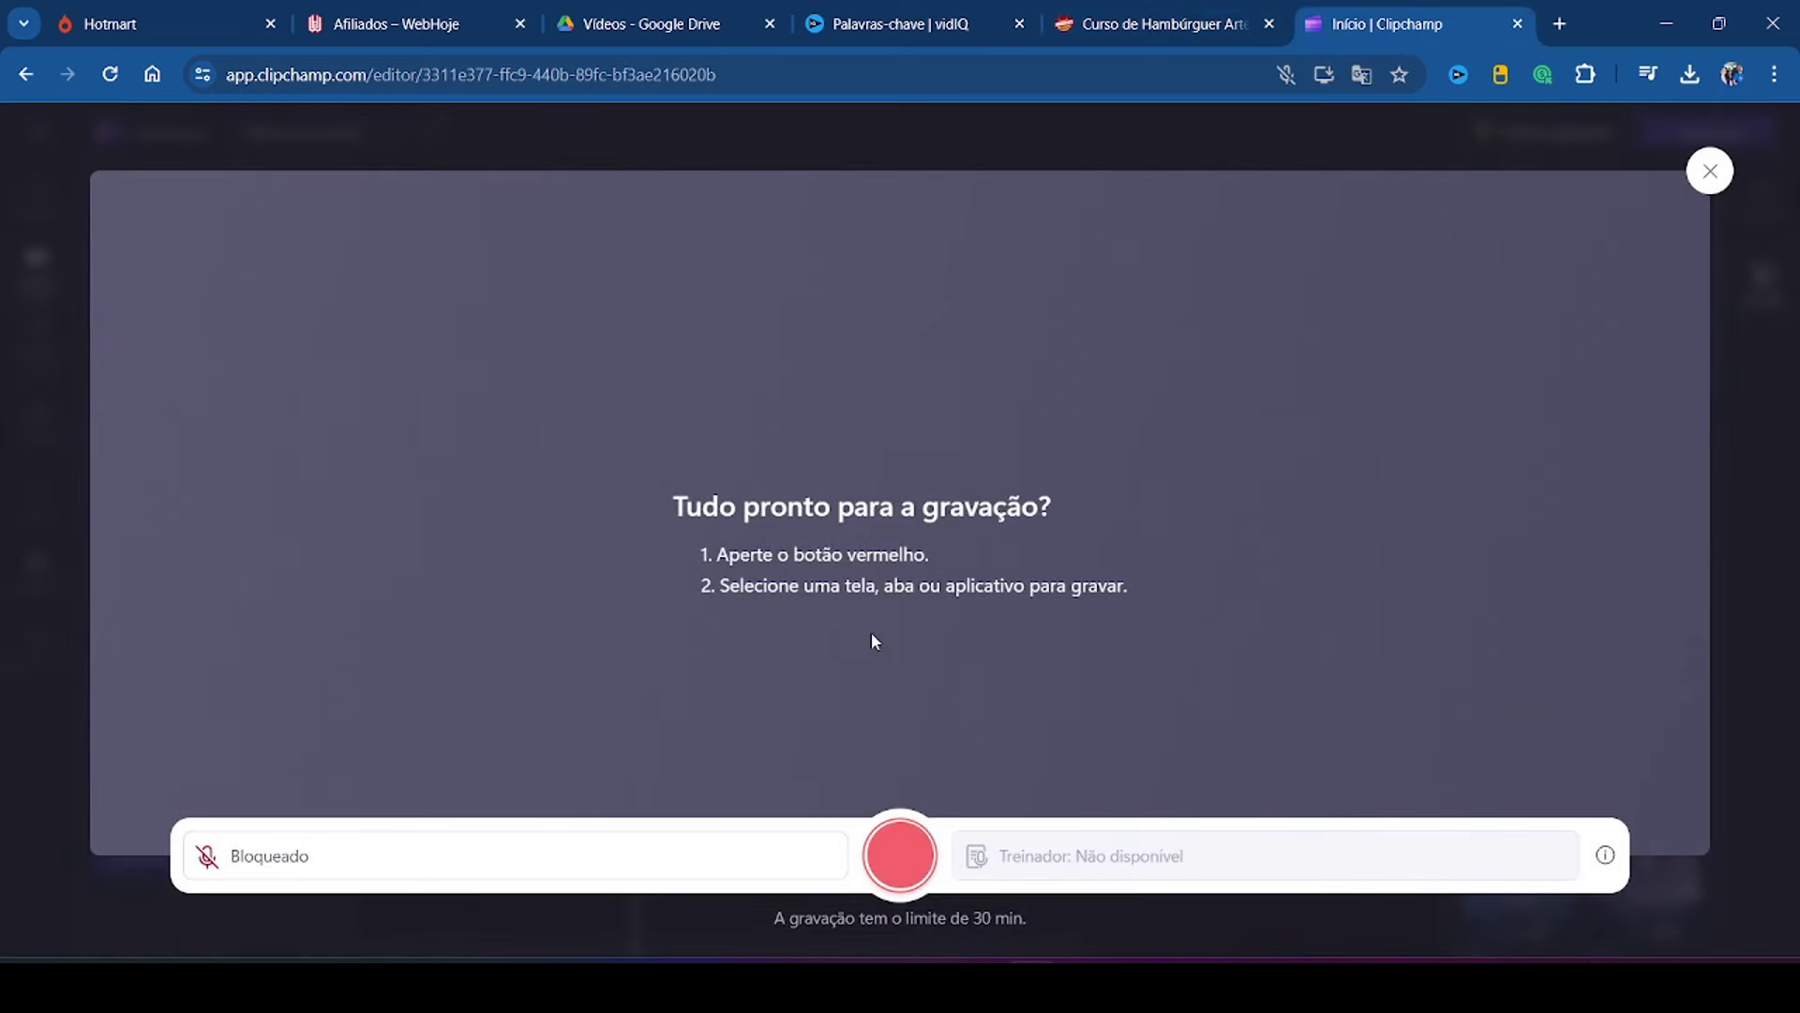
click(895, 848)
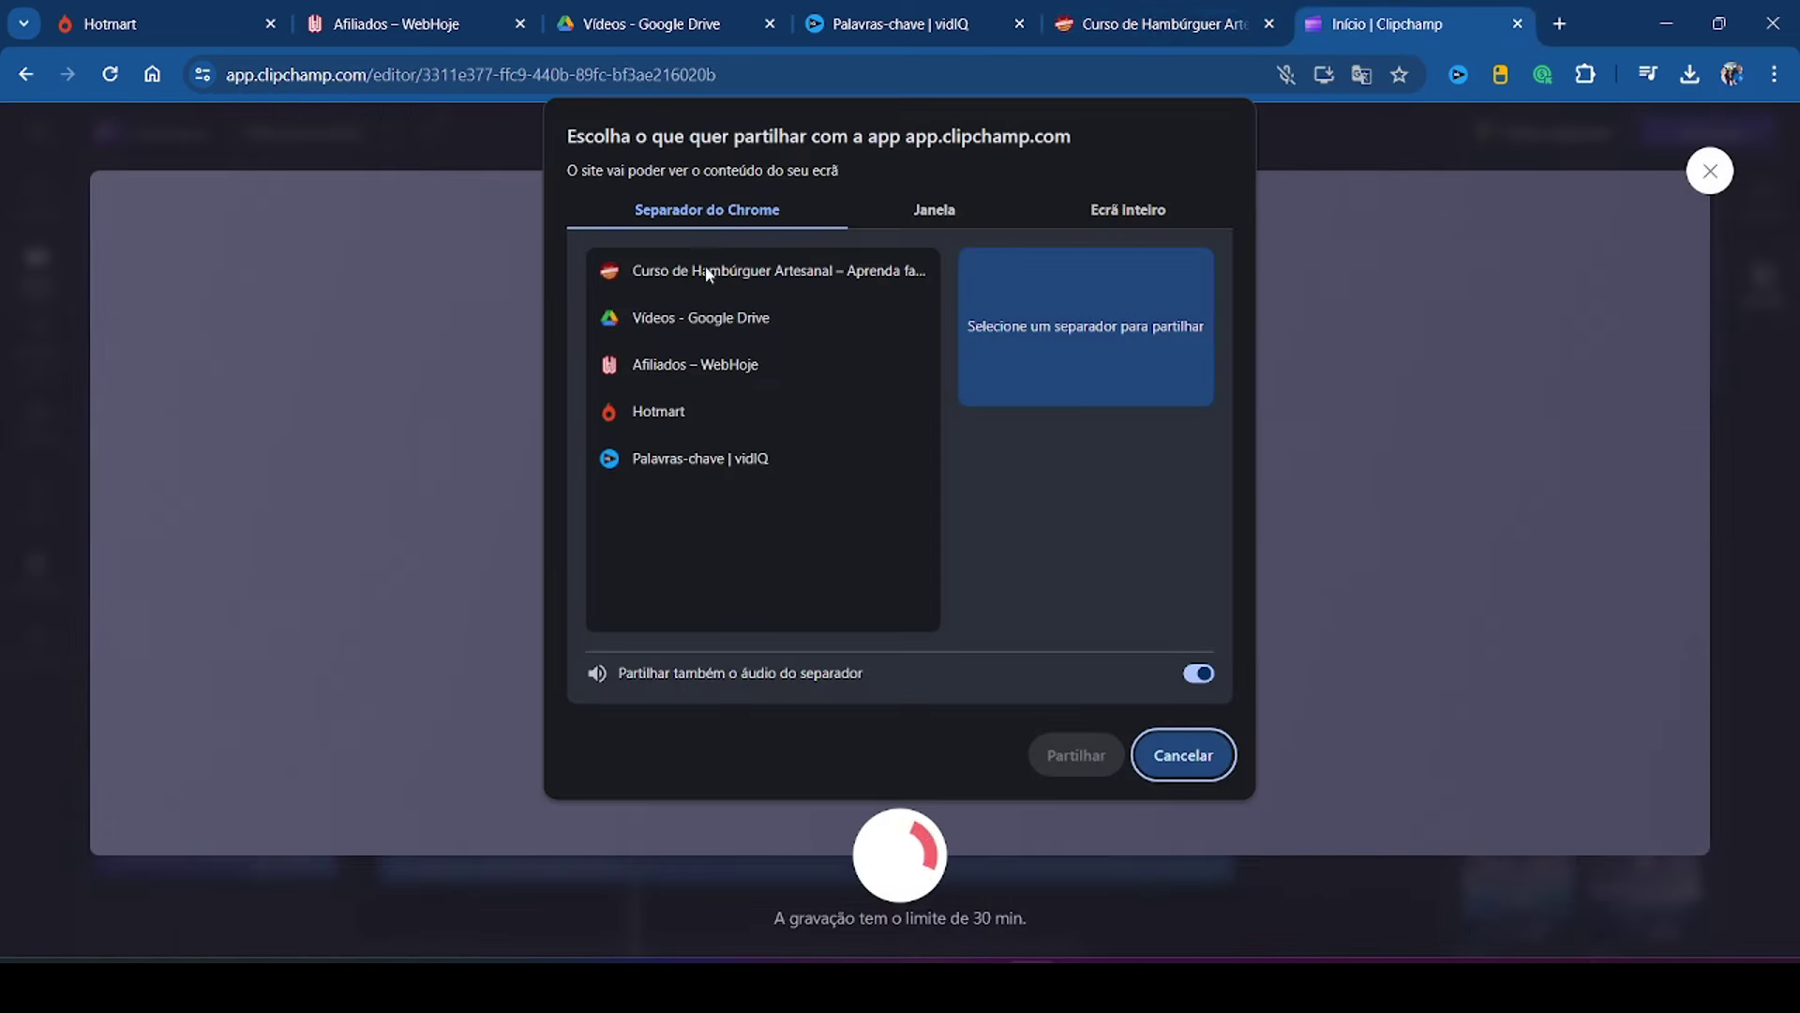
click(713, 276)
click(1077, 755)
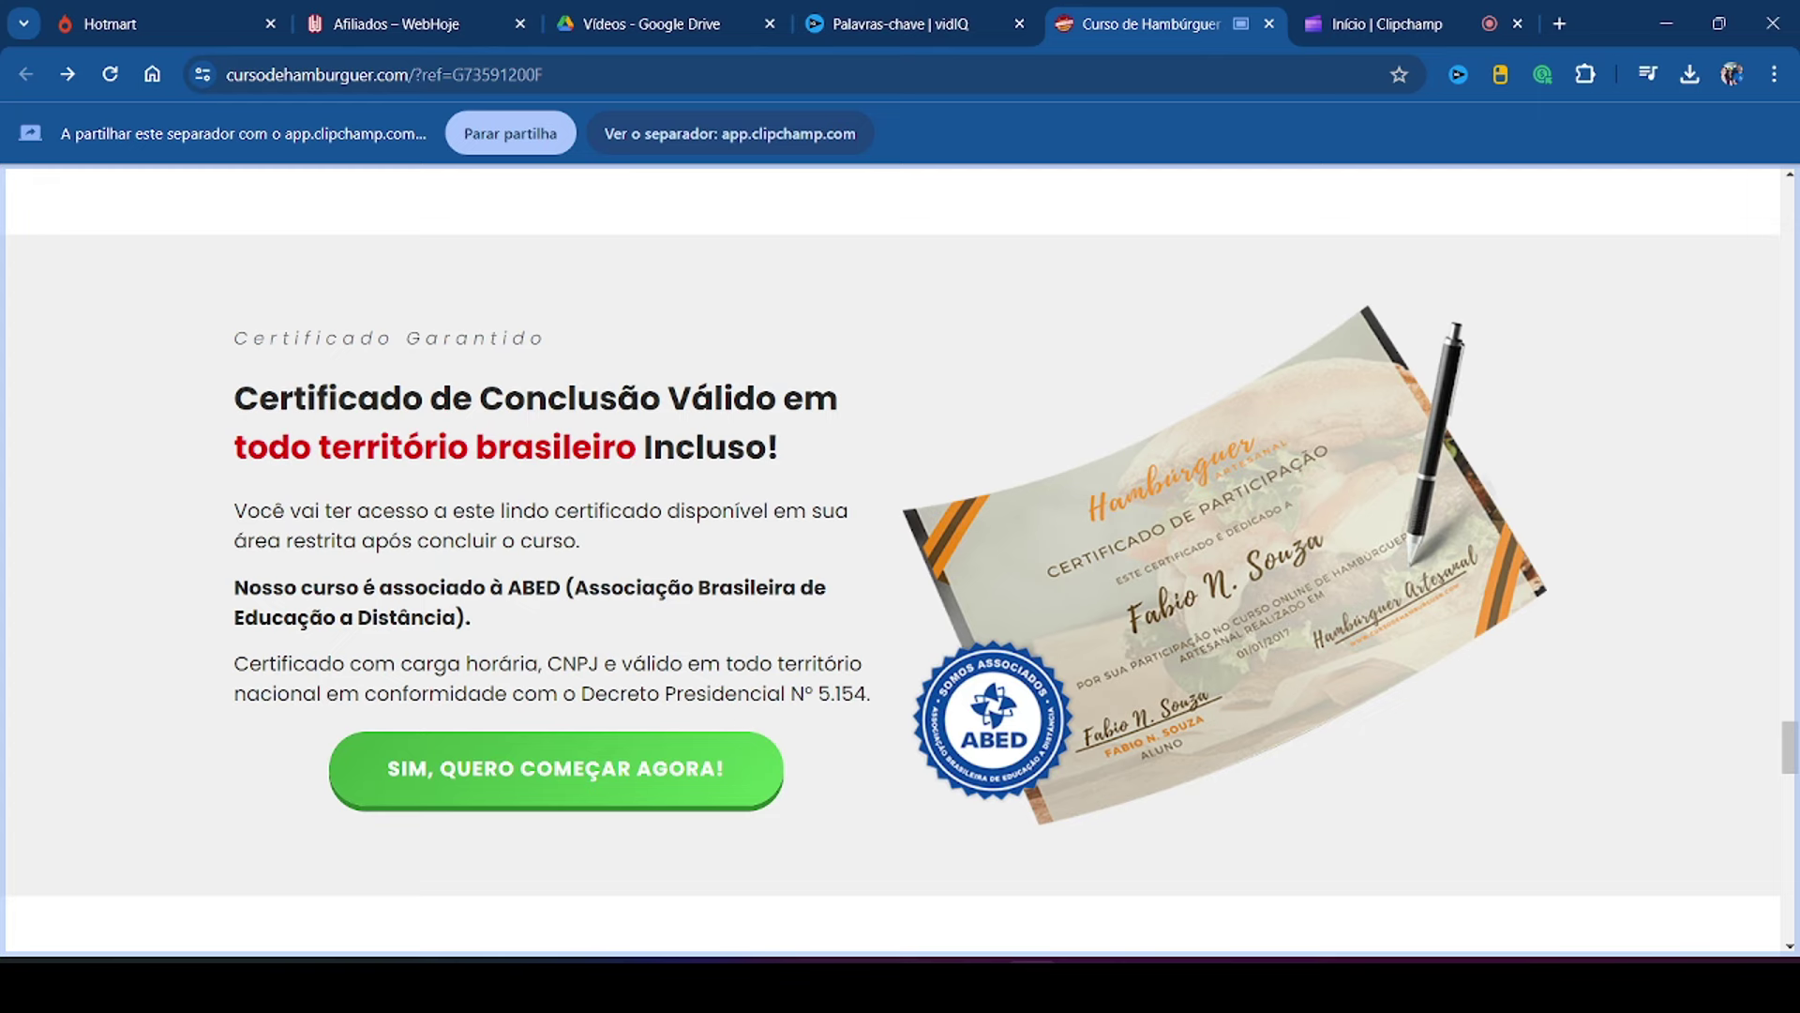
click(1387, 24)
click(904, 855)
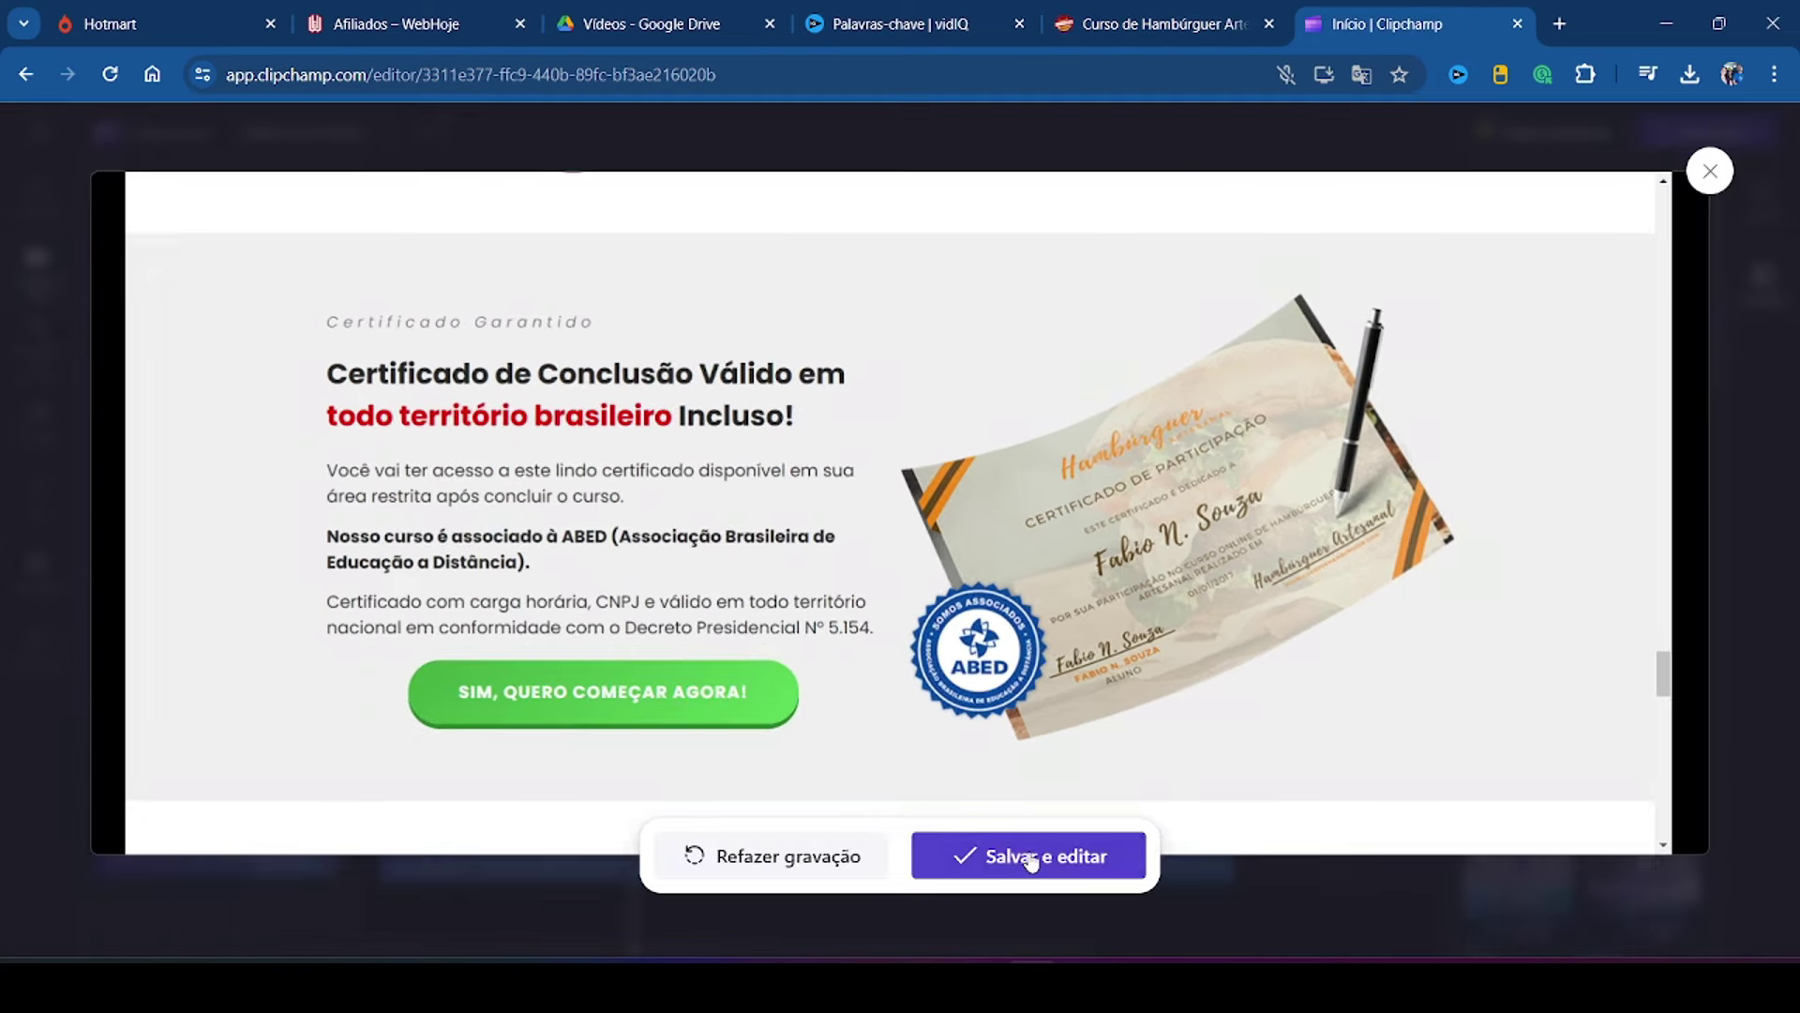
click(1029, 855)
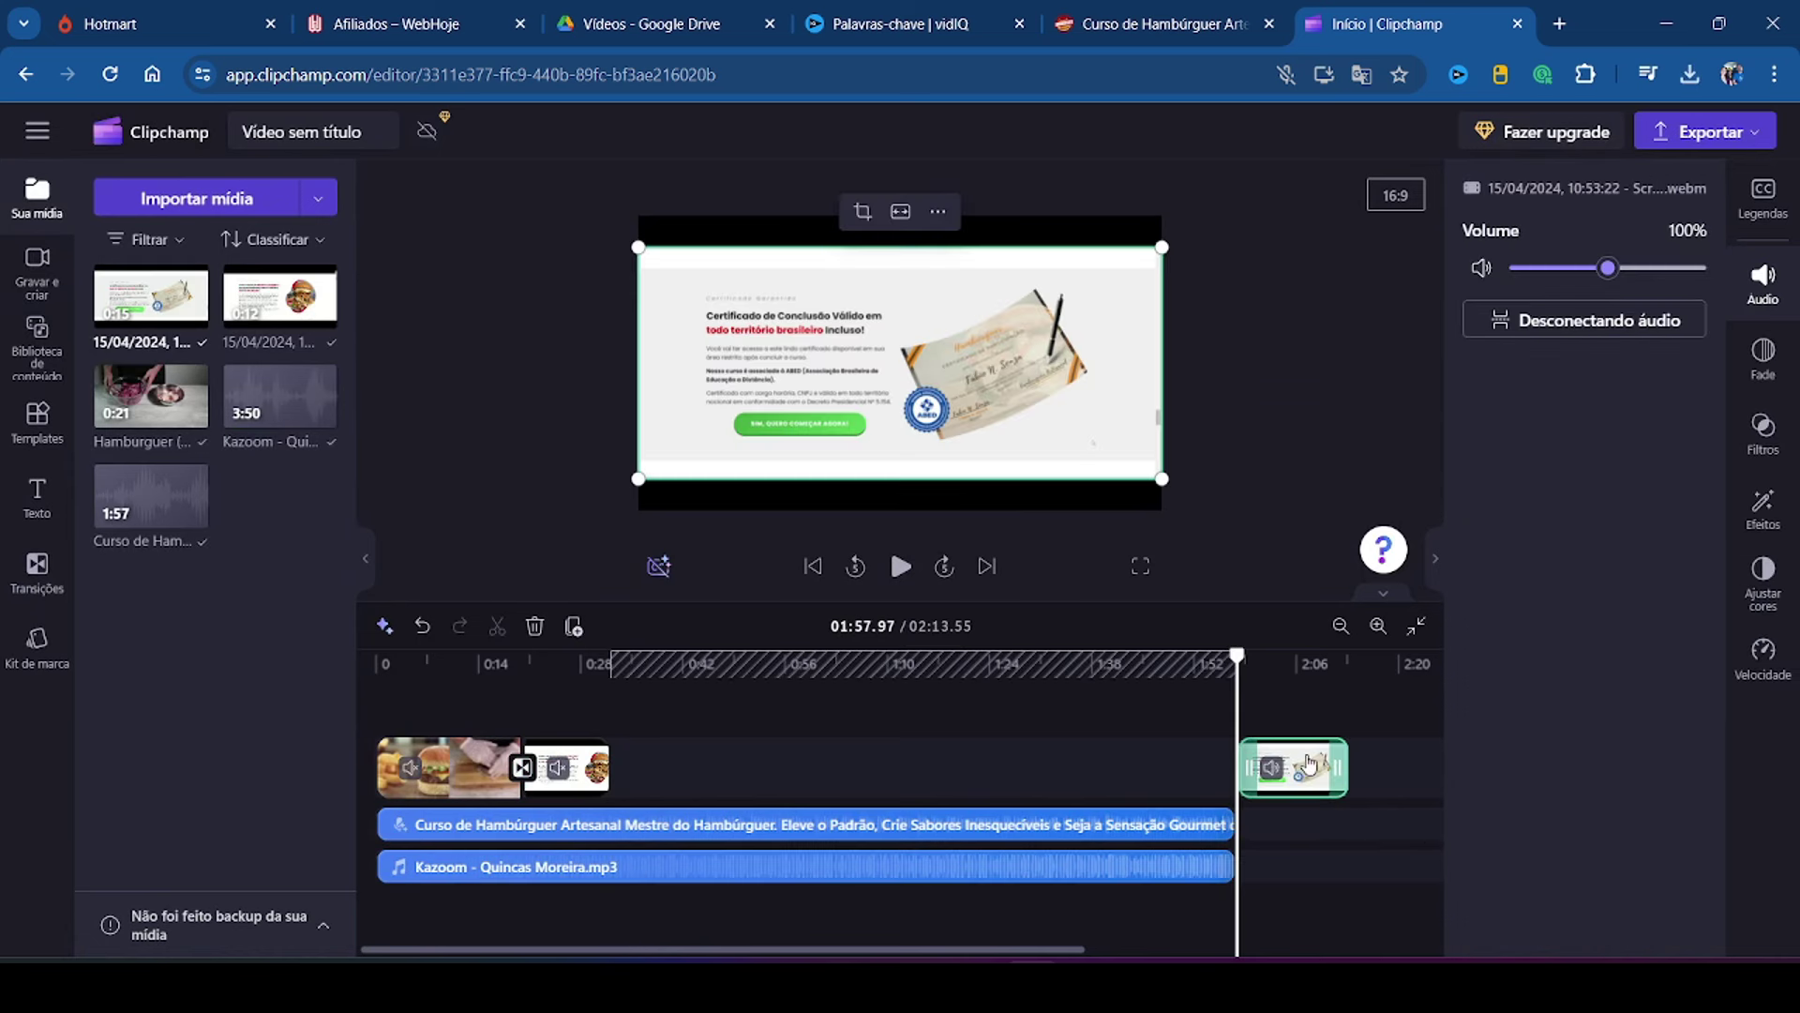
Step: Place the certificate recording, muted, right after the first screen recording and add a Fade cruzado transition between the two
drag(1310, 764, 645, 771)
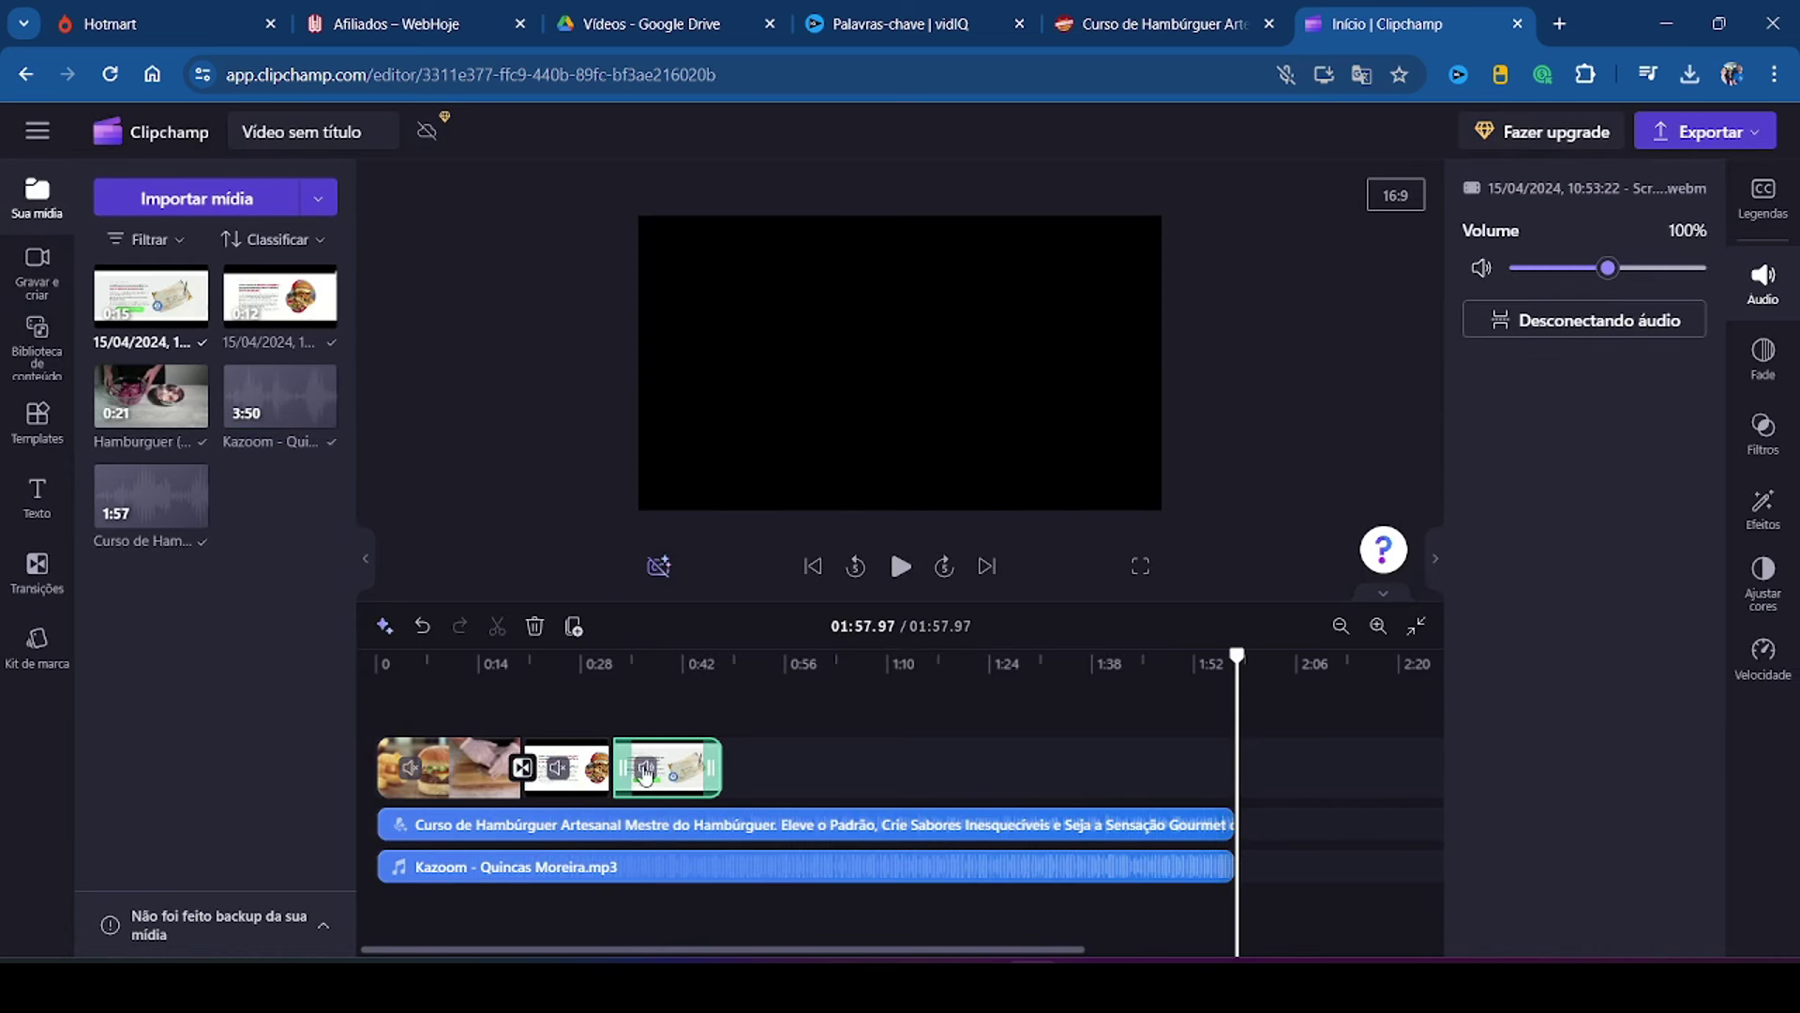
click(32, 605)
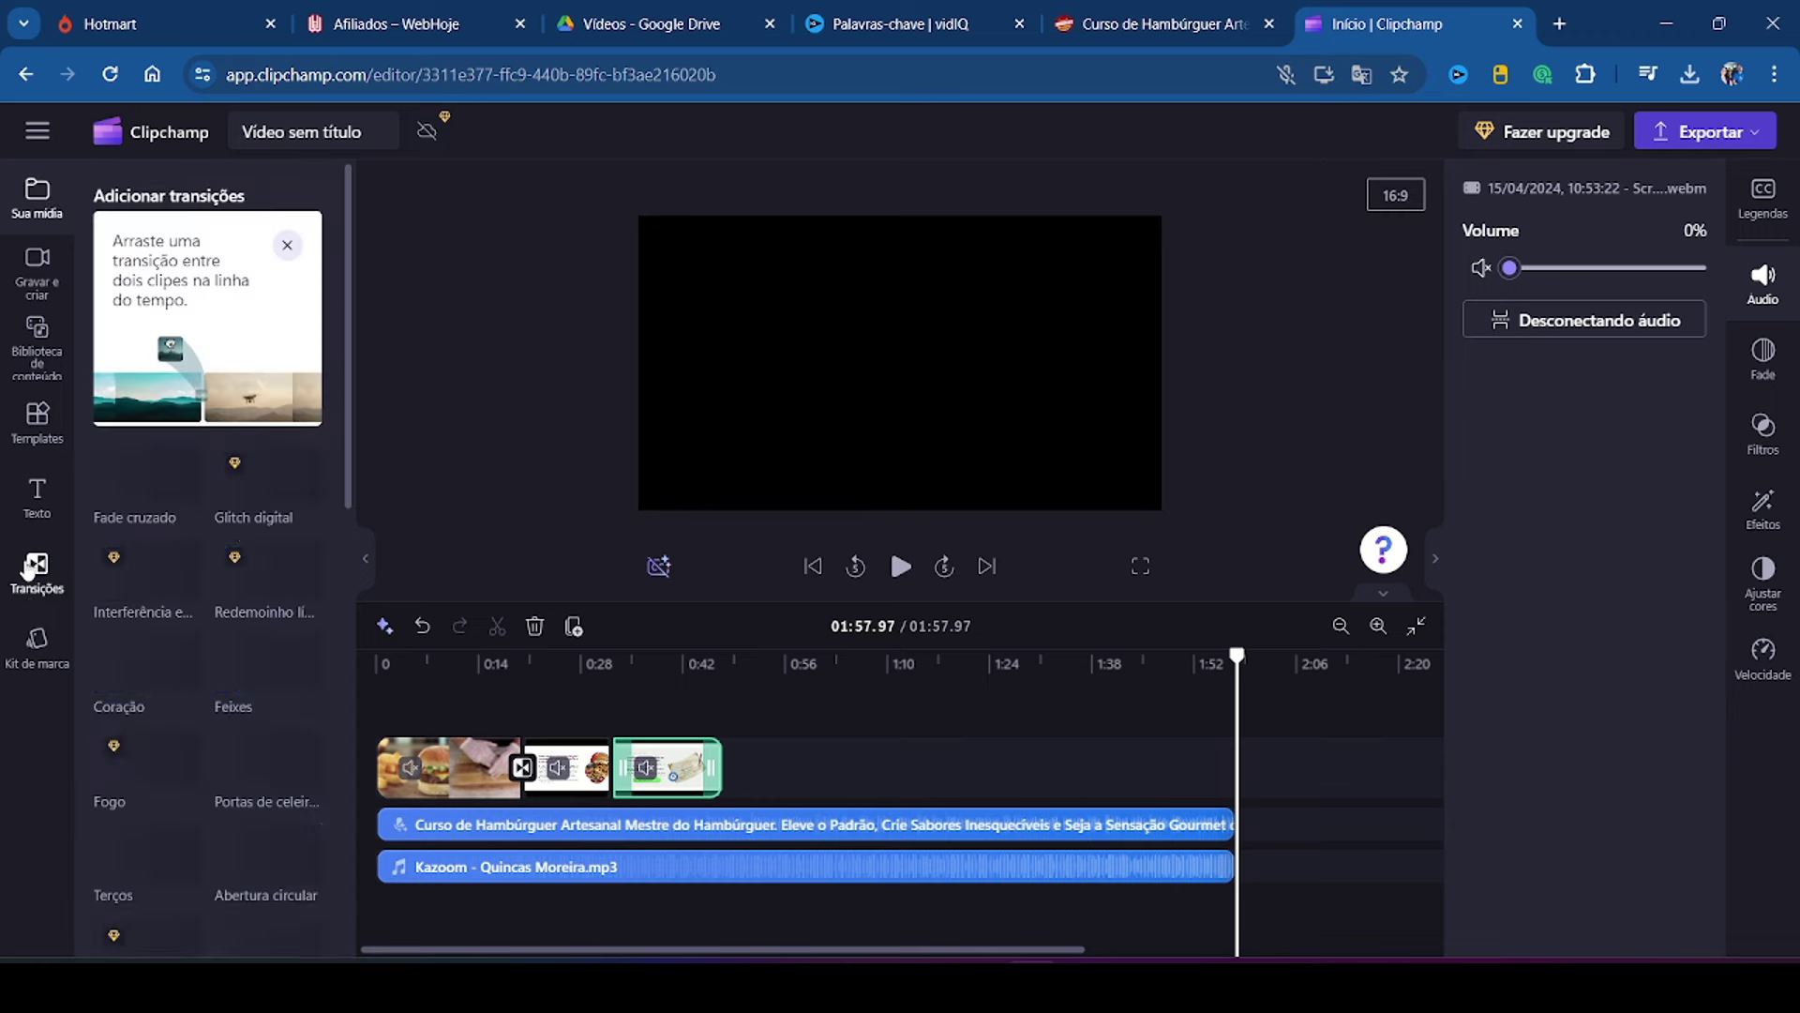
drag(148, 473, 564, 765)
Step: Apply the Zoom lento effect to the certificate recording
click(673, 769)
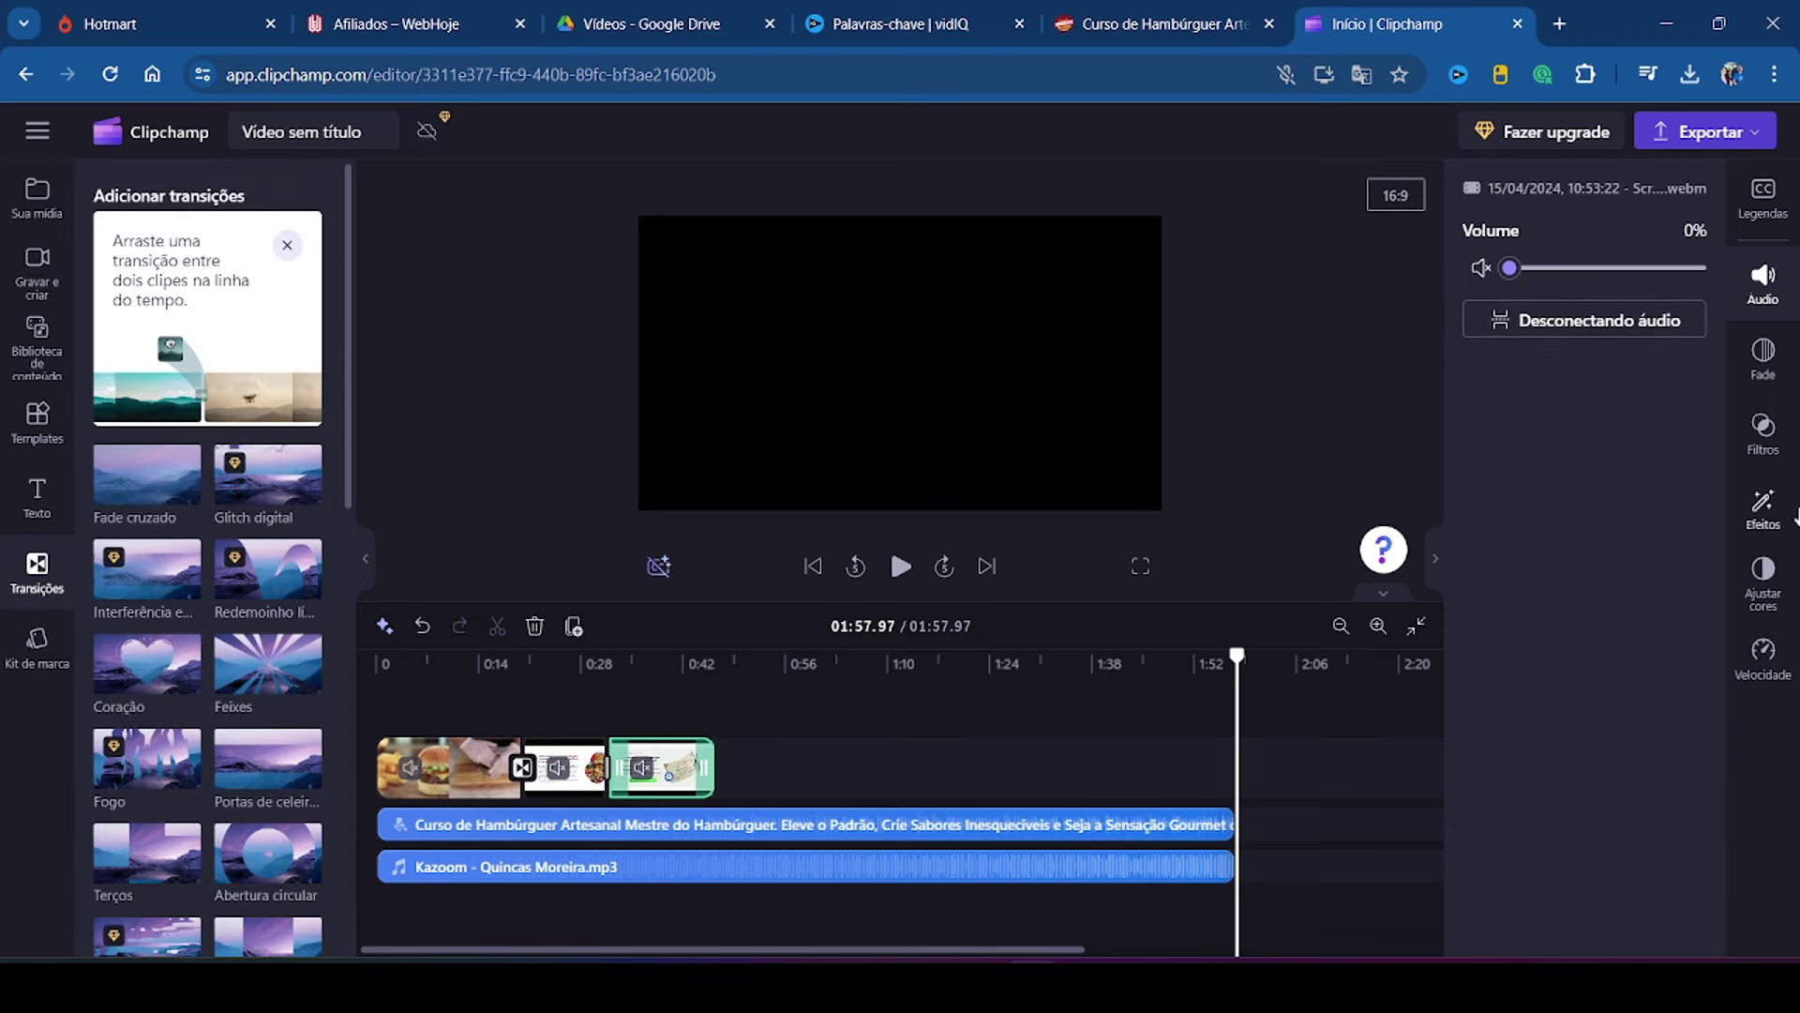
click(1763, 506)
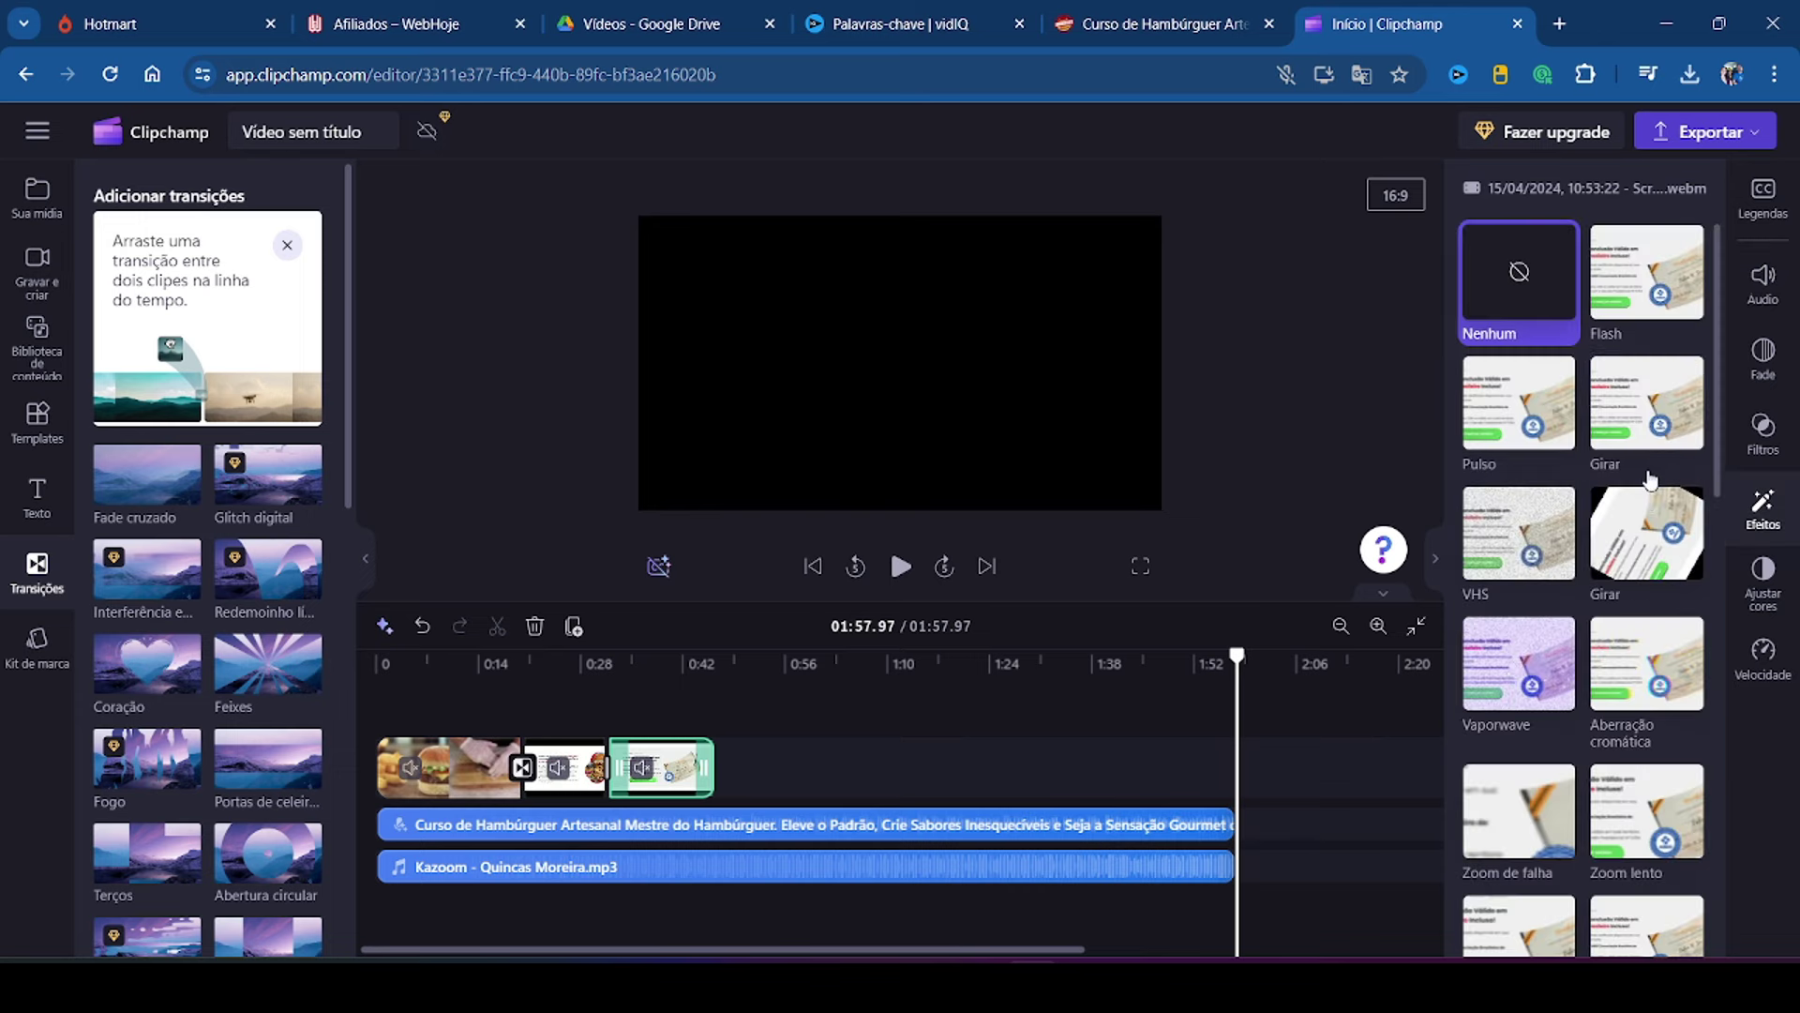
scroll(1658, 615, down, 3)
click(1656, 611)
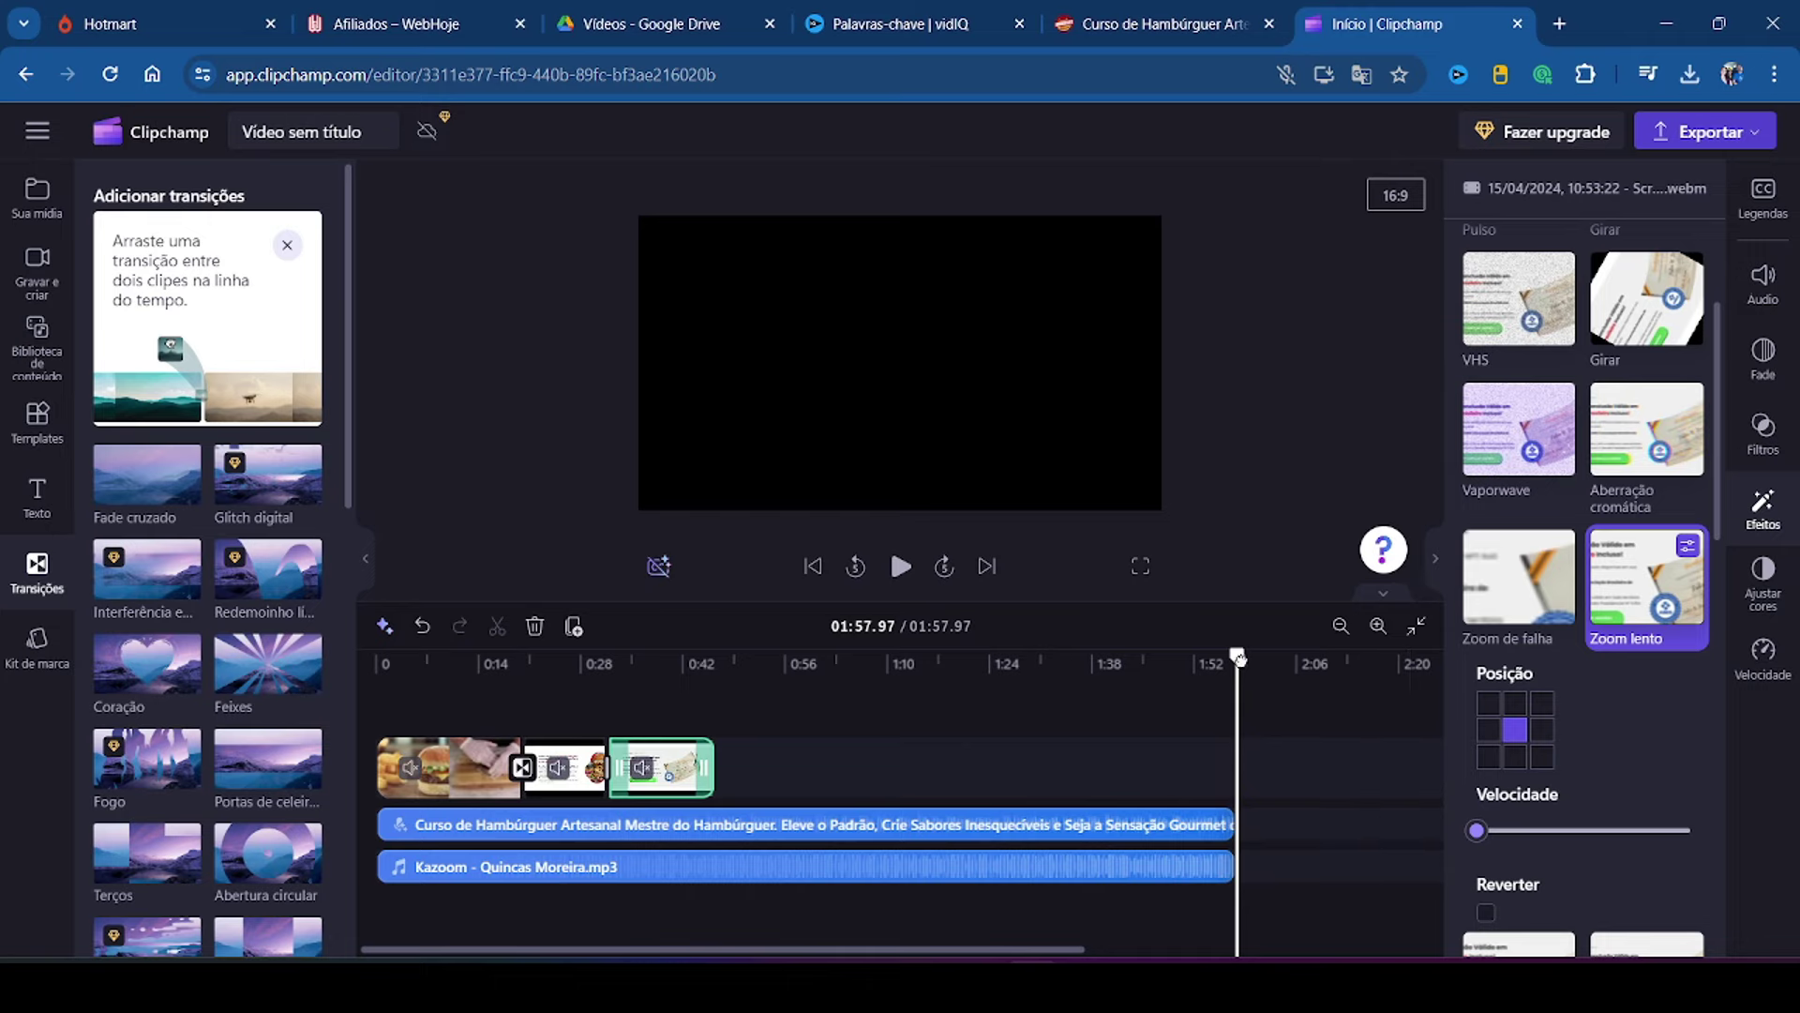
Step: Play back the join between the first screen recording and the certificate recording in full screen to check the transition and zoom
drag(1237, 658, 575, 667)
click(1140, 565)
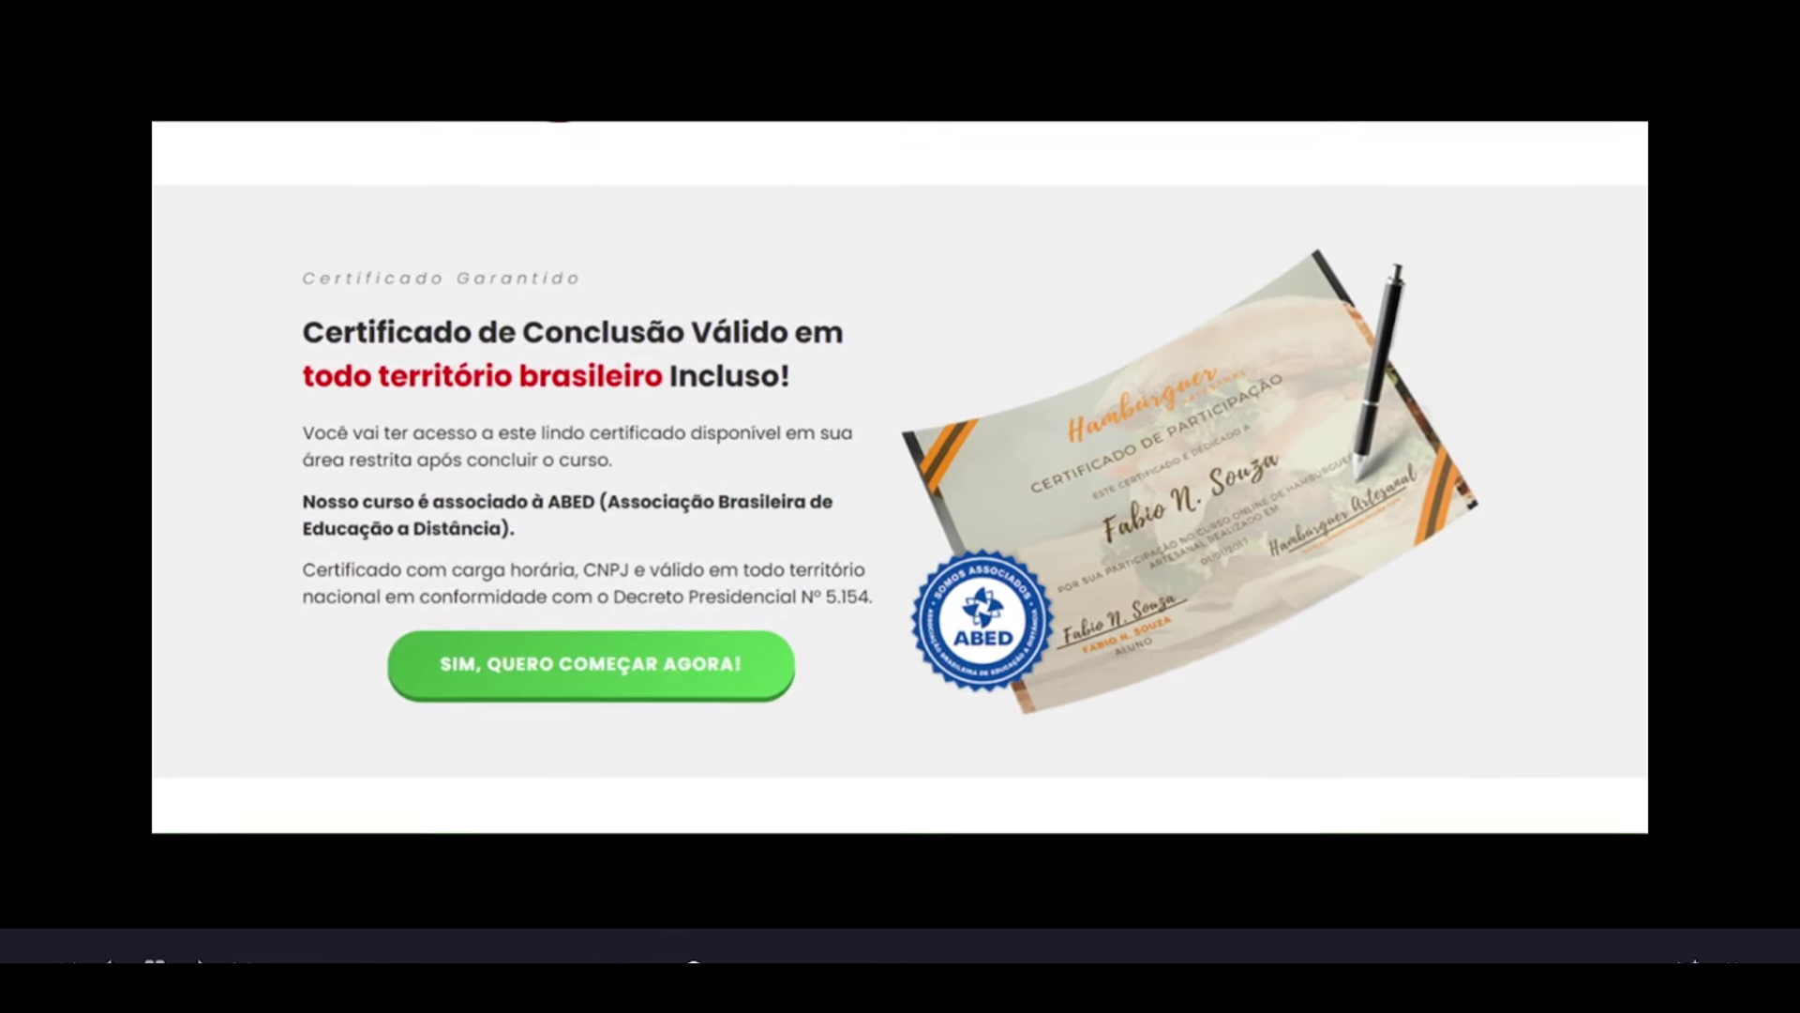
key(Escape)
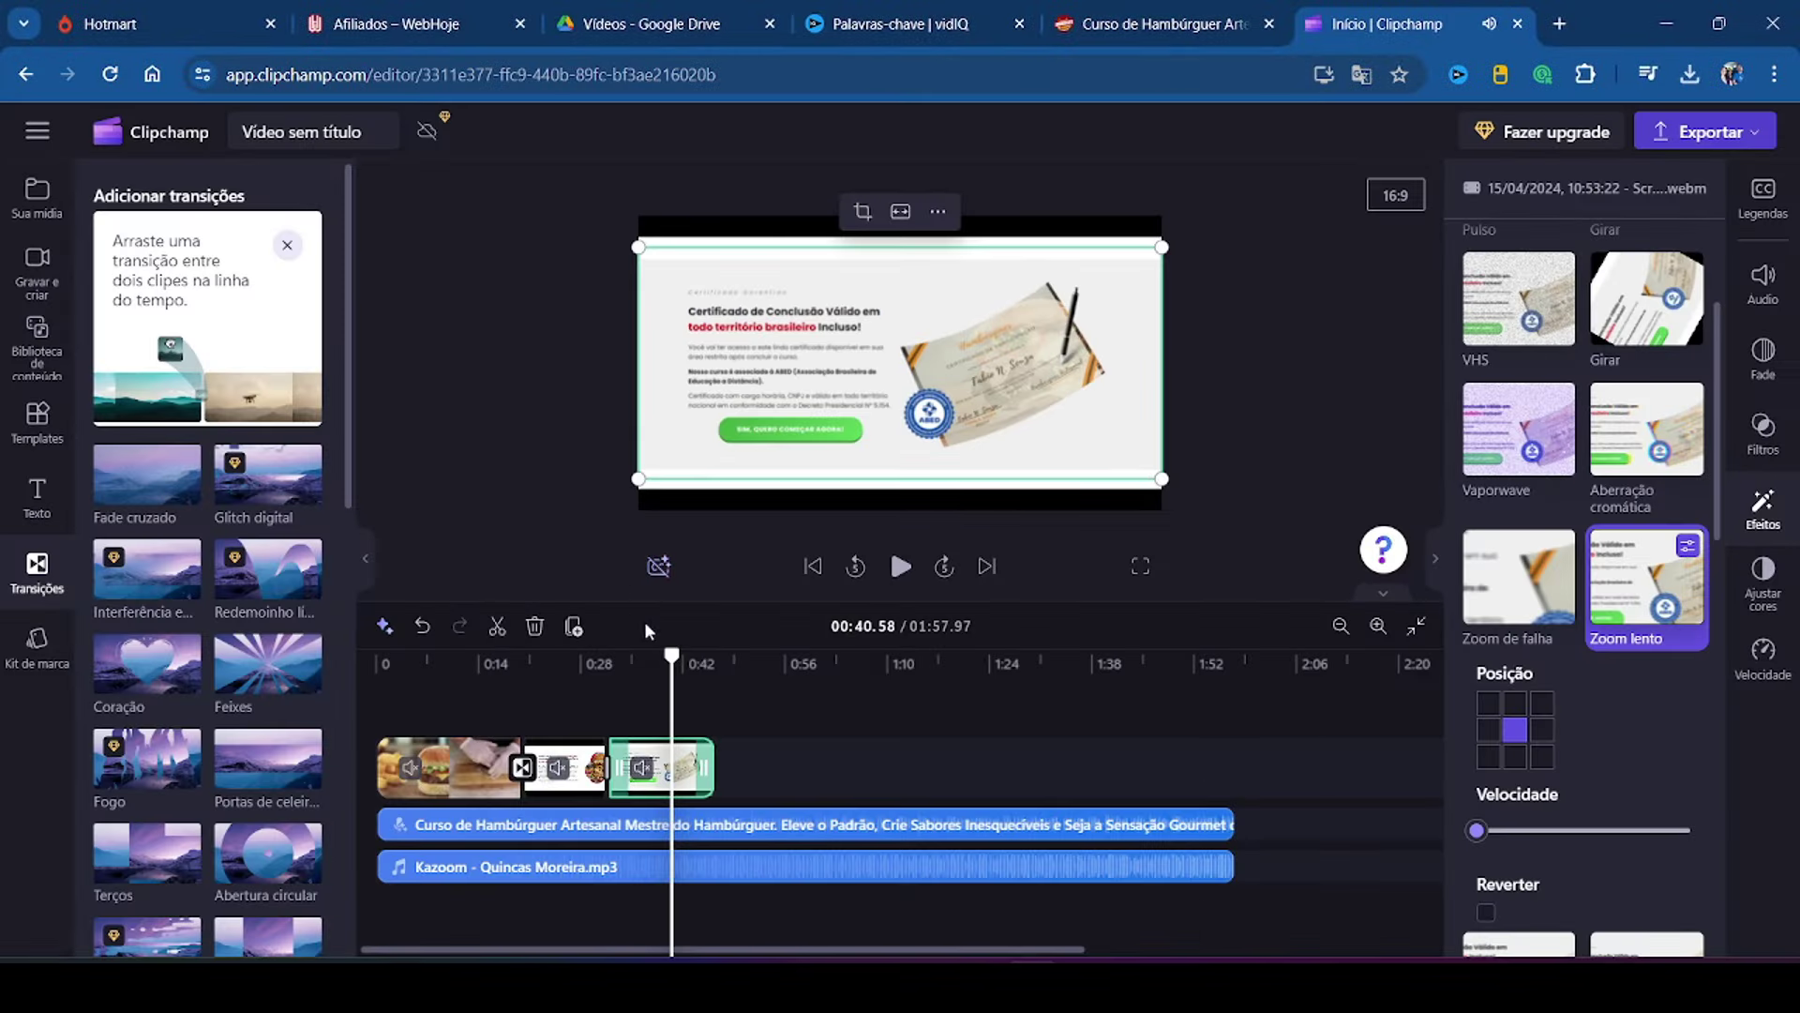
Step: Split the certificate recording at 00:36.93 and delete the part after the cut
key(space)
drag(671, 654, 648, 655)
key(space)
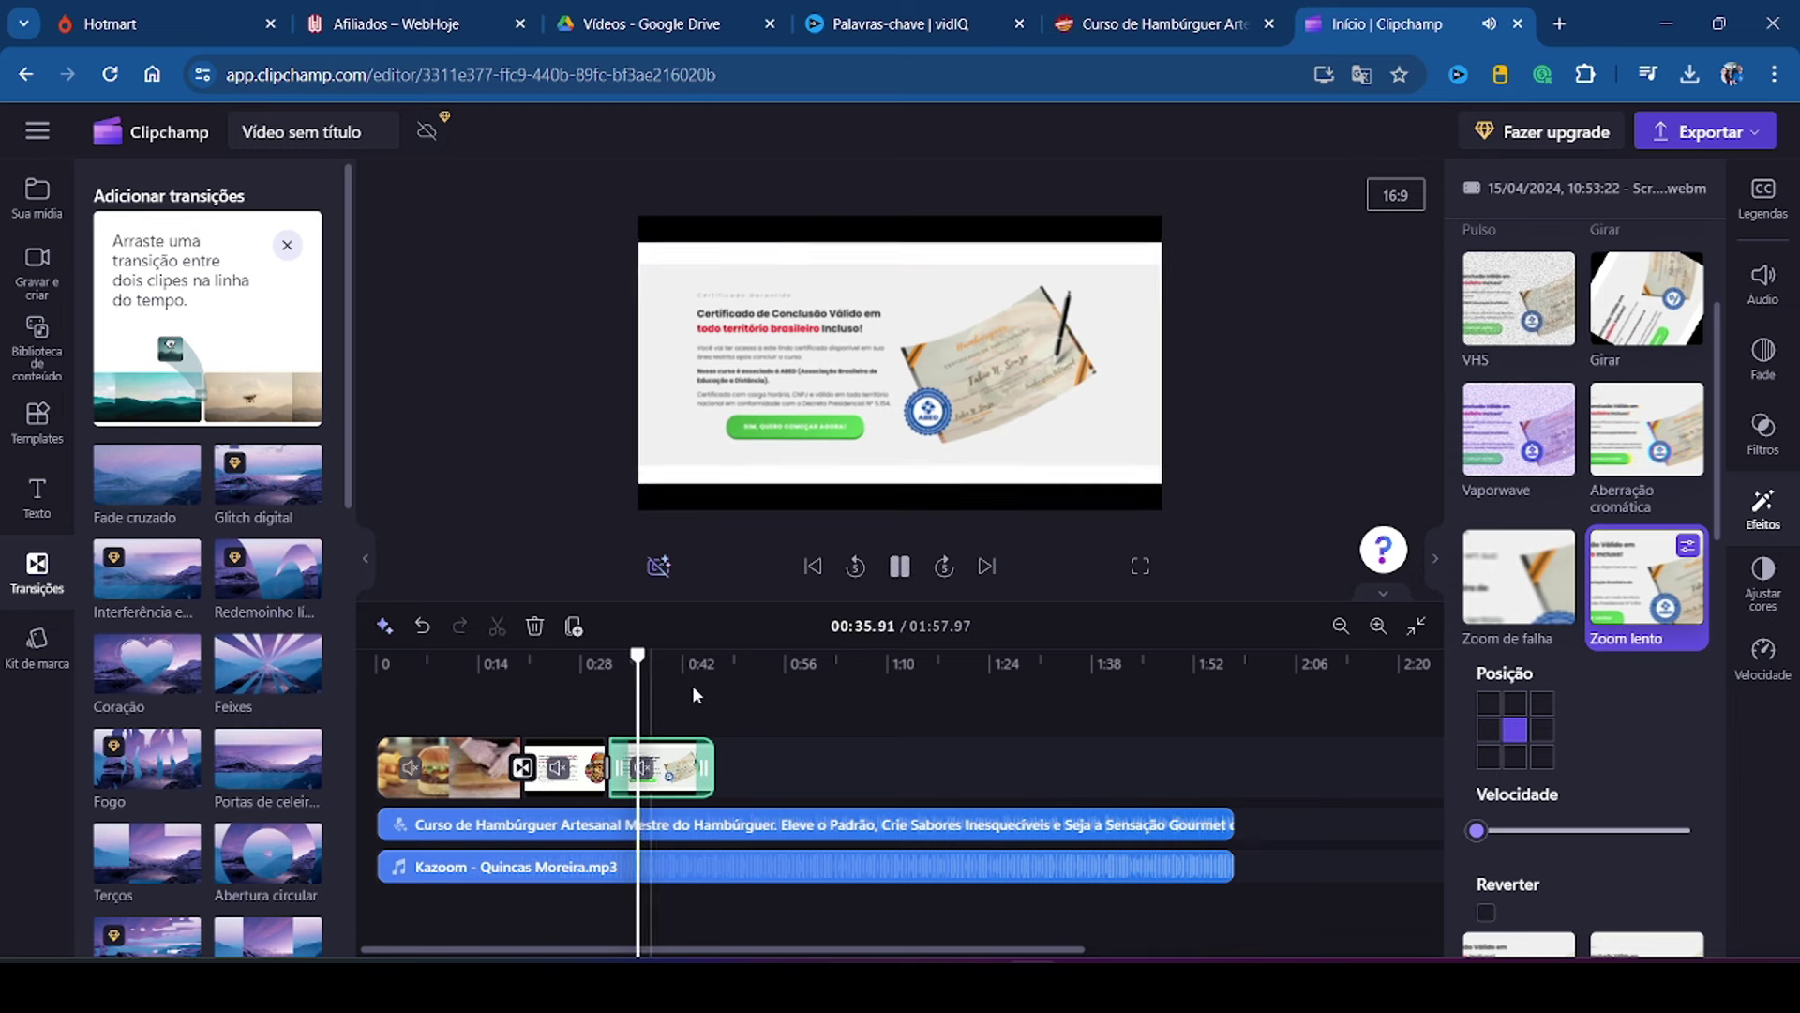
click(686, 773)
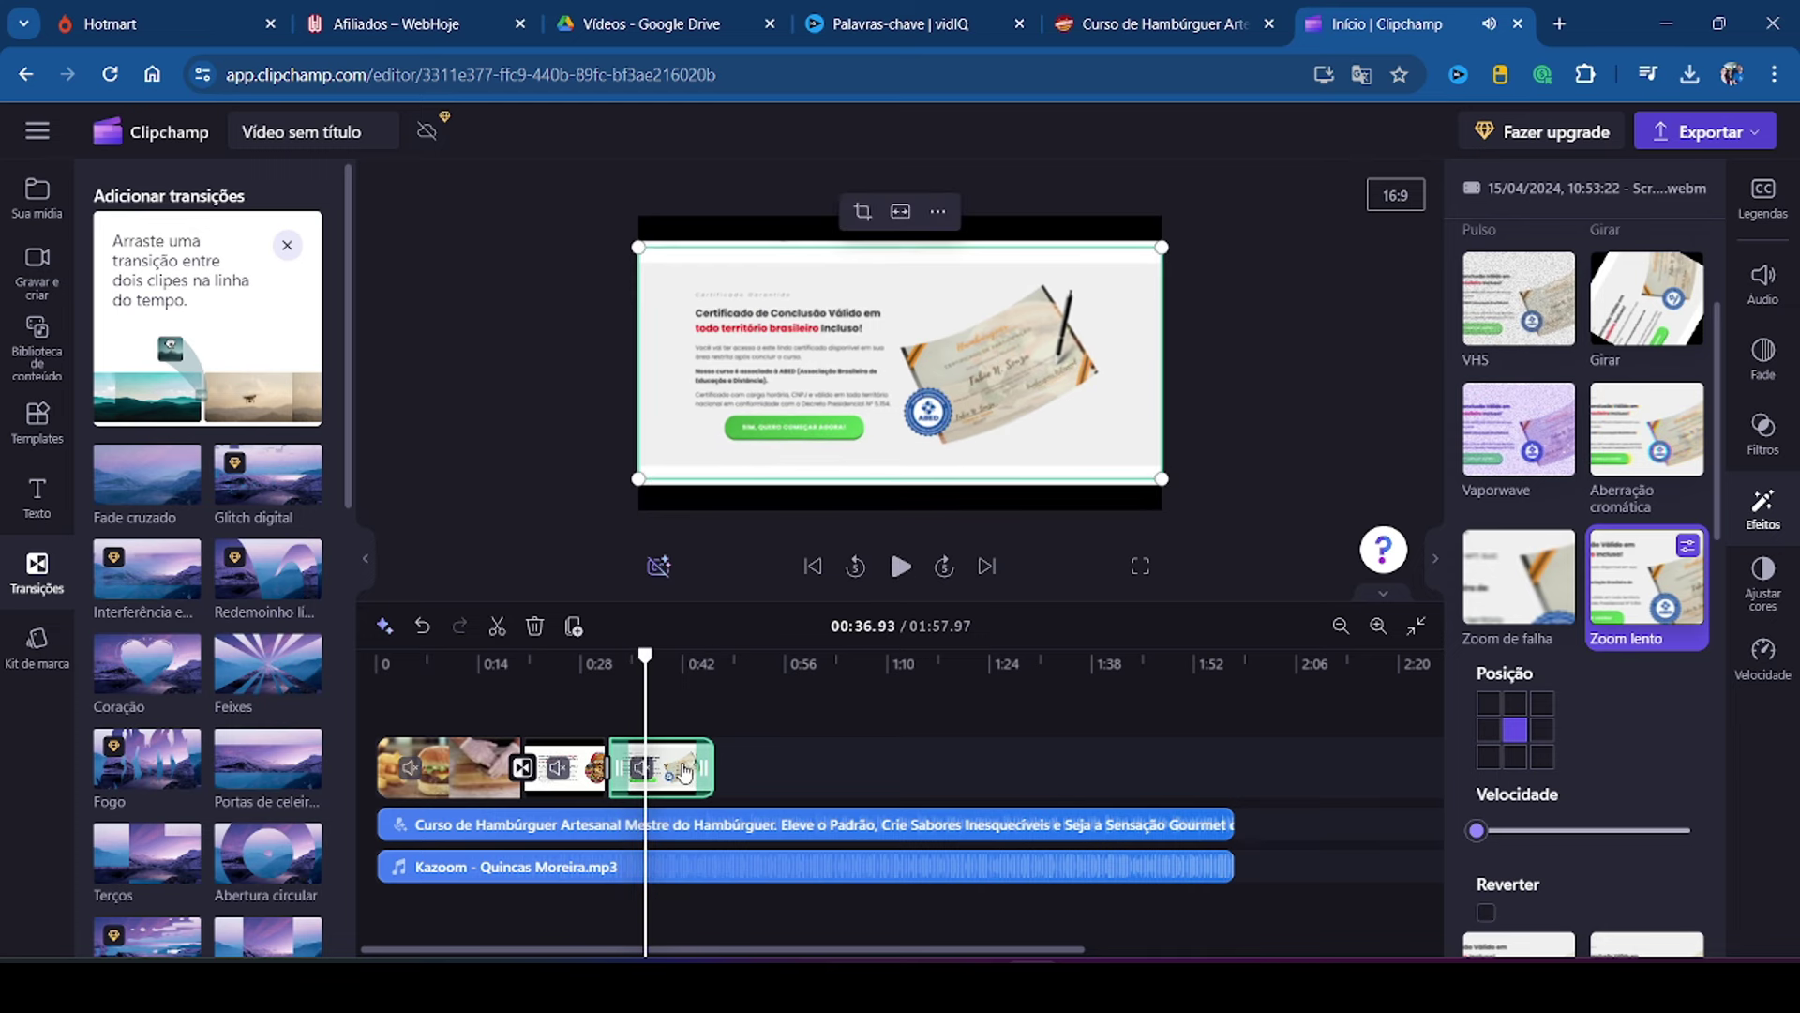
click(497, 630)
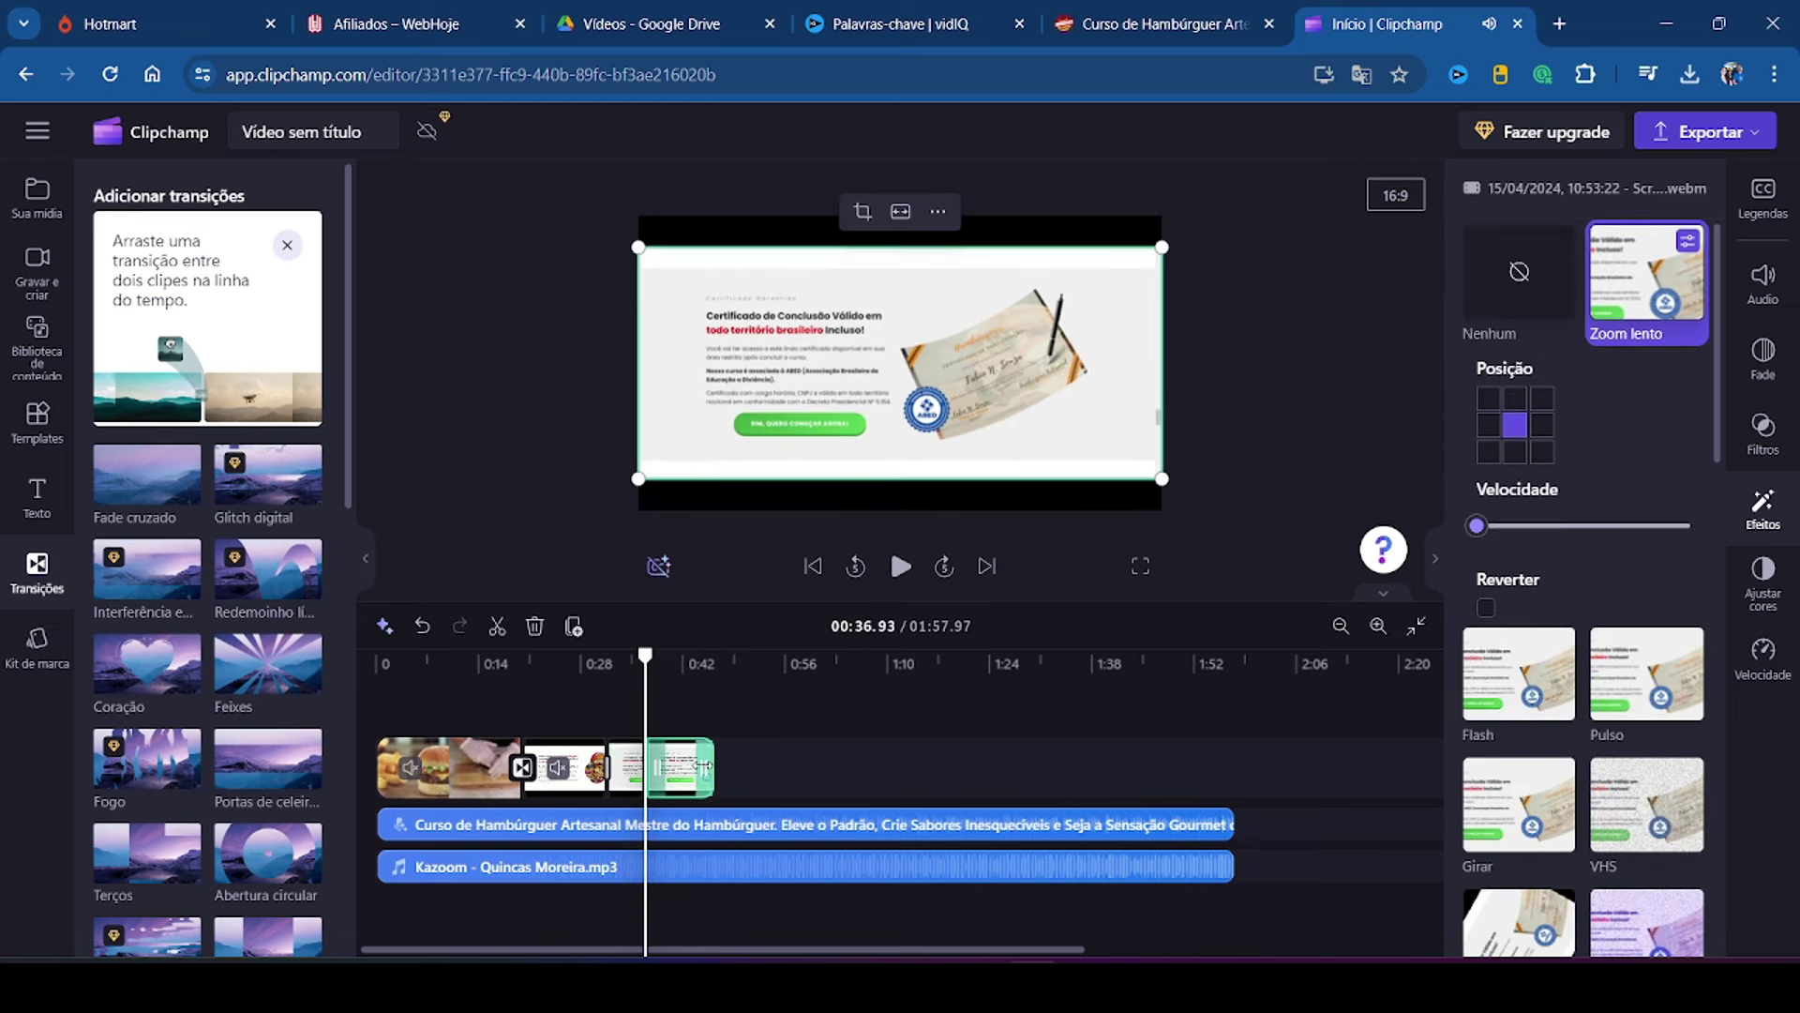
click(535, 626)
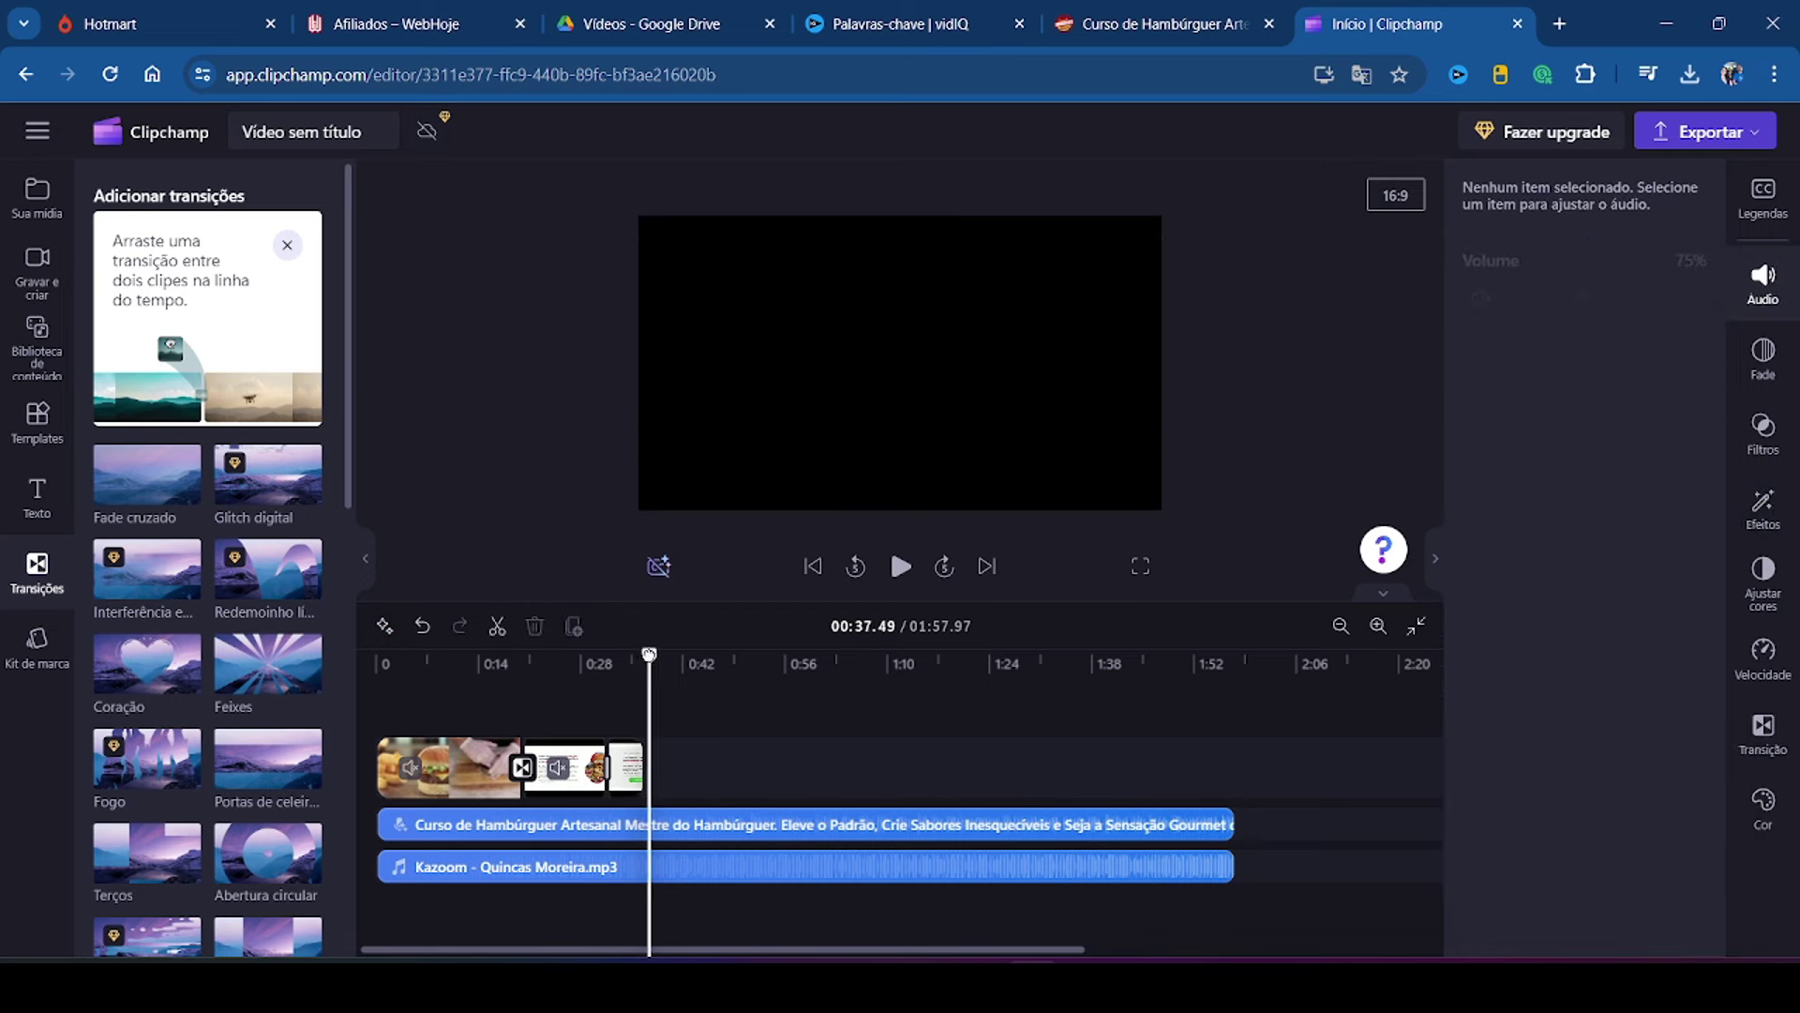
Step: Enlarge the remaining certificate clip in the preview so it fills the full height of the 16:9 frame
drag(649, 654, 627, 657)
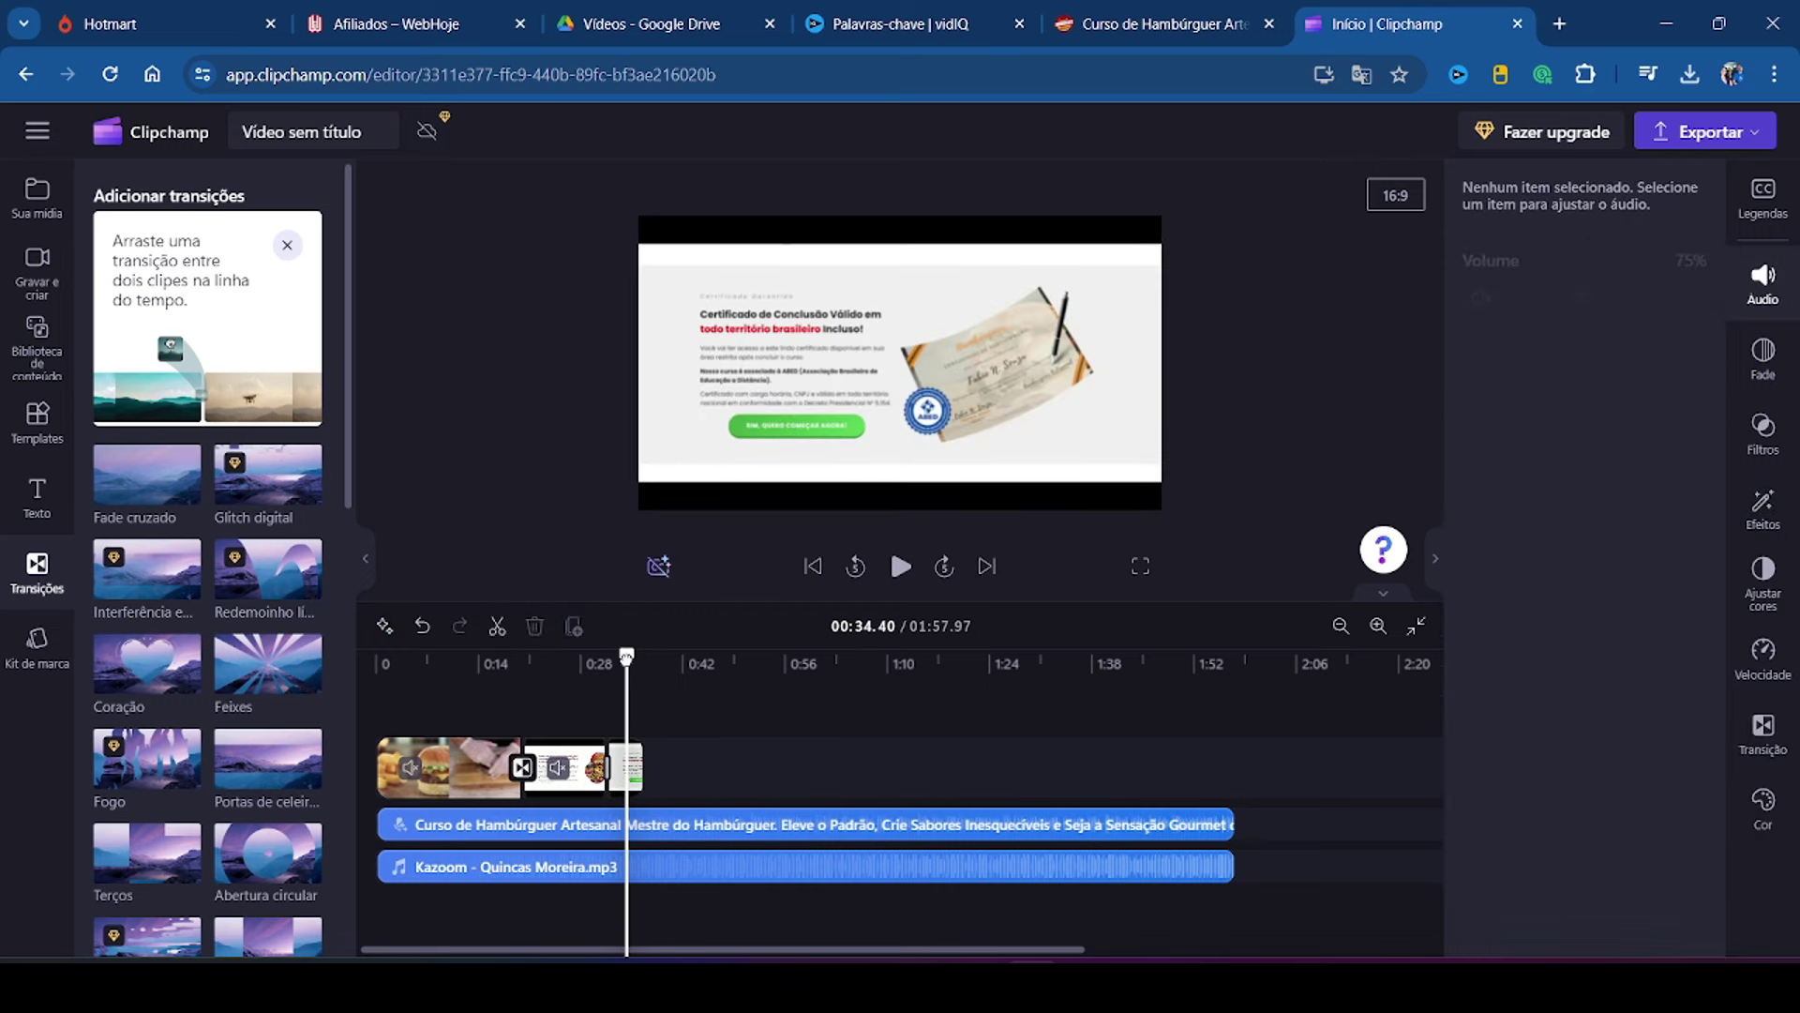
click(619, 760)
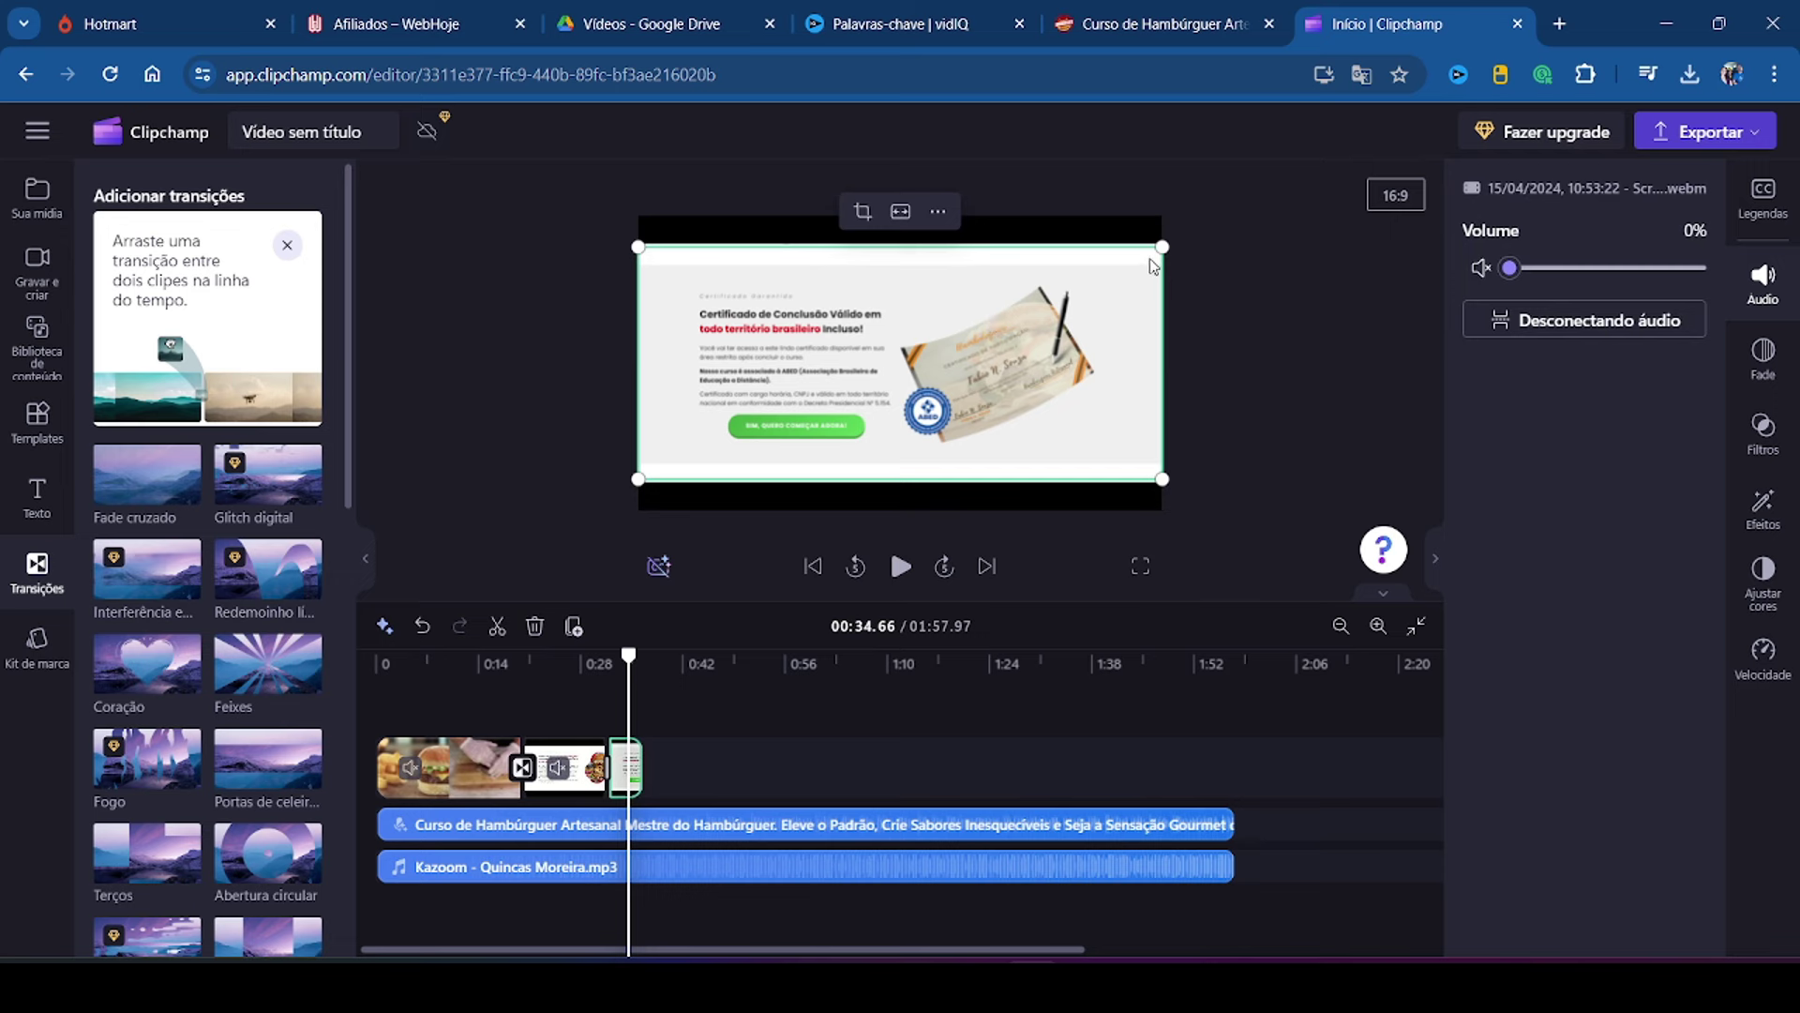
drag(1162, 247, 1226, 210)
drag(635, 480, 589, 530)
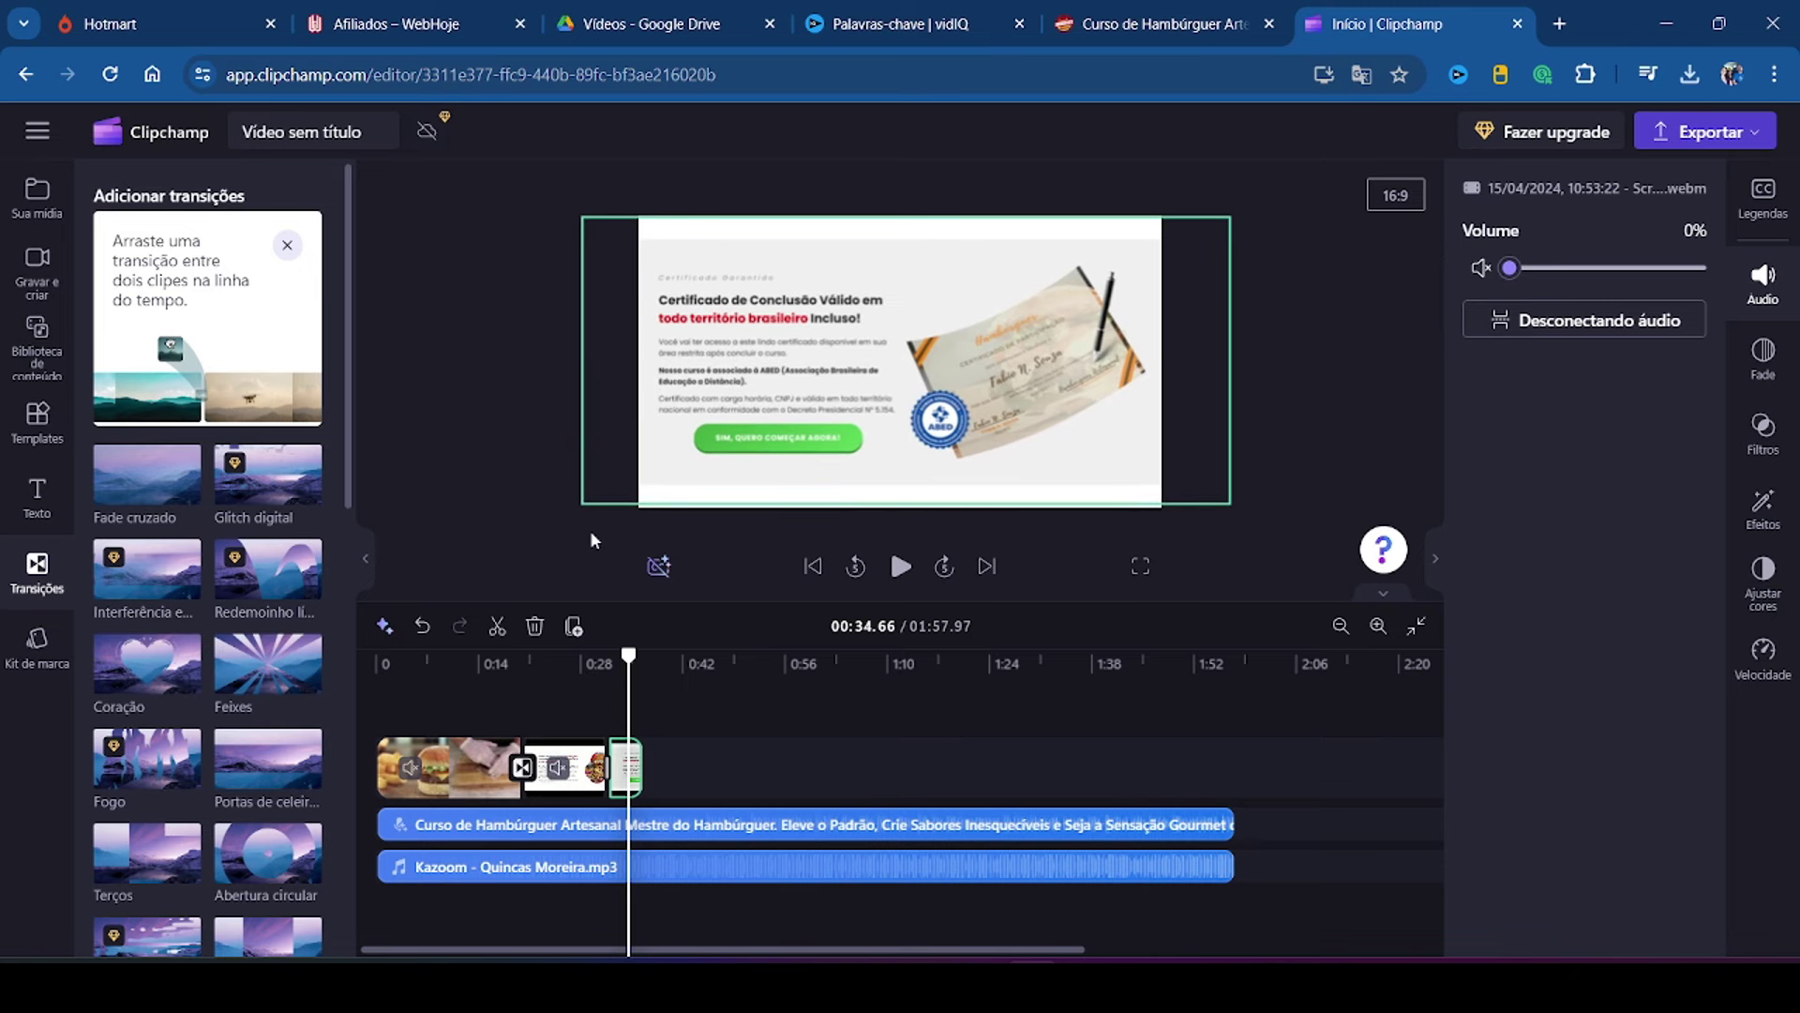
Step: Add the "Por dentro do Curso - Hamburguer Artesanal" video from Downloads, muted, directly after the certificate clip on the timeline
key(space)
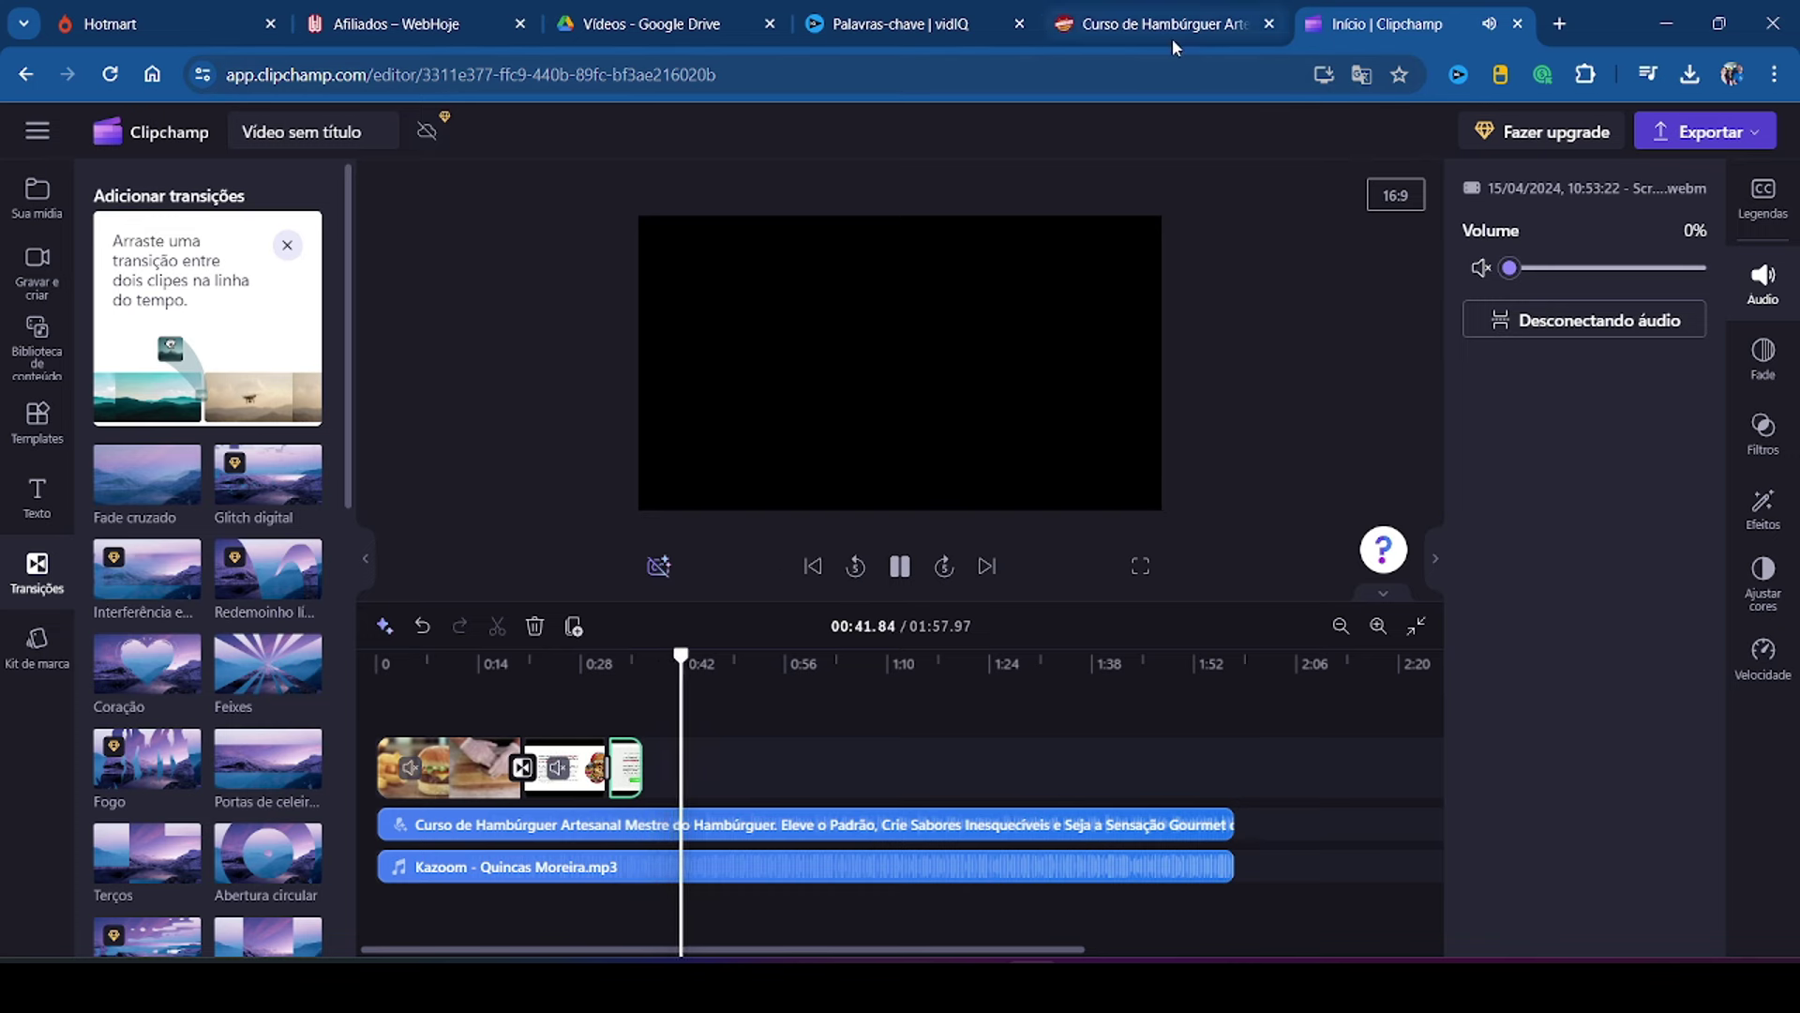
mouse_move(1032, 985)
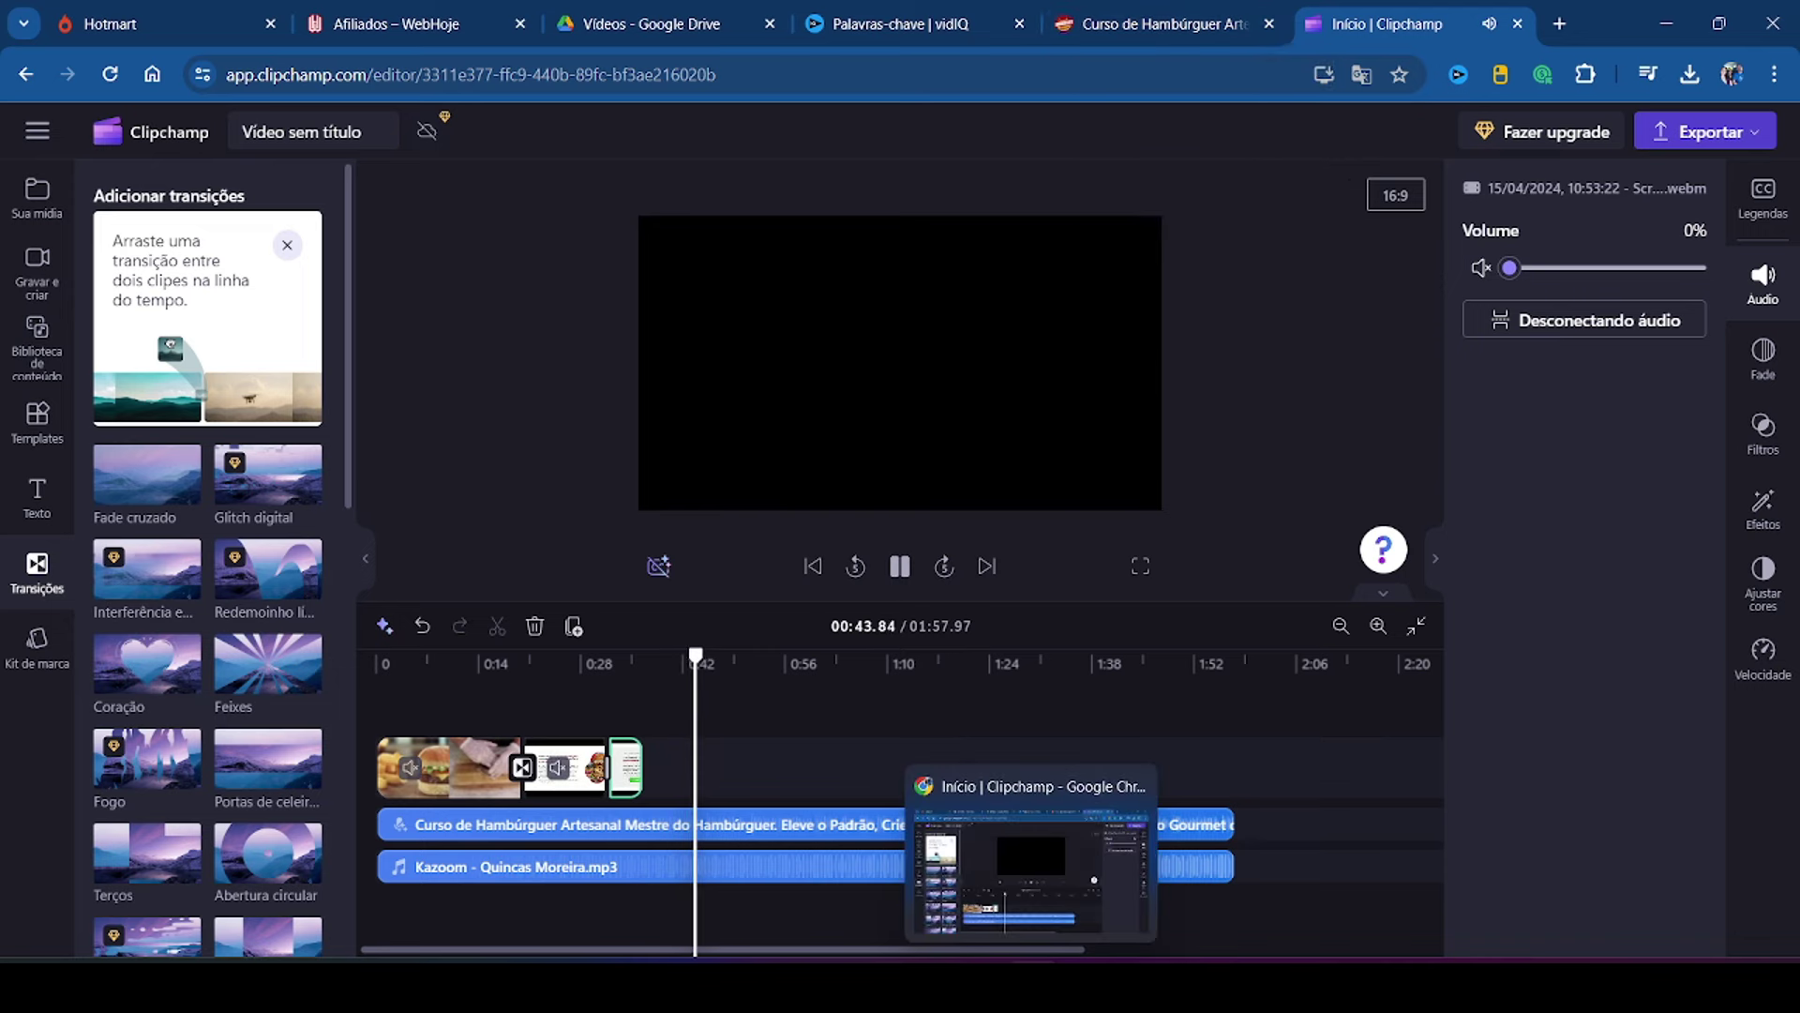
key(space)
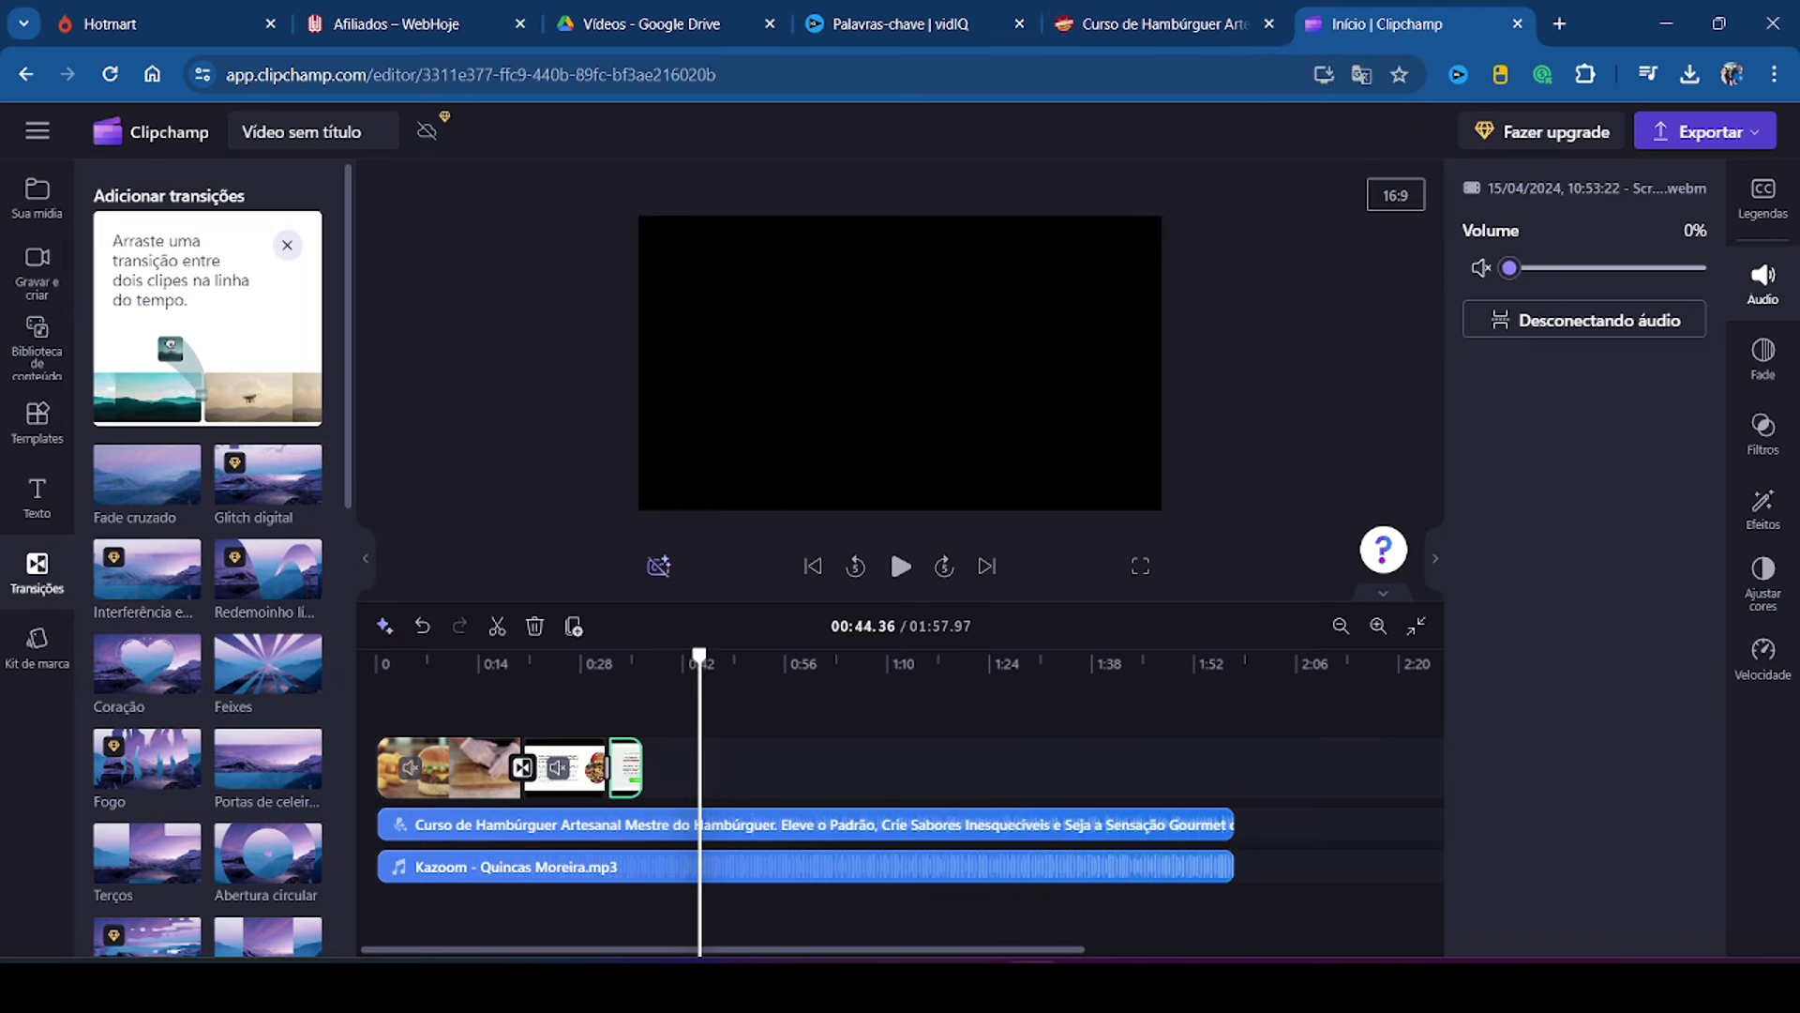
key(alt+Tab)
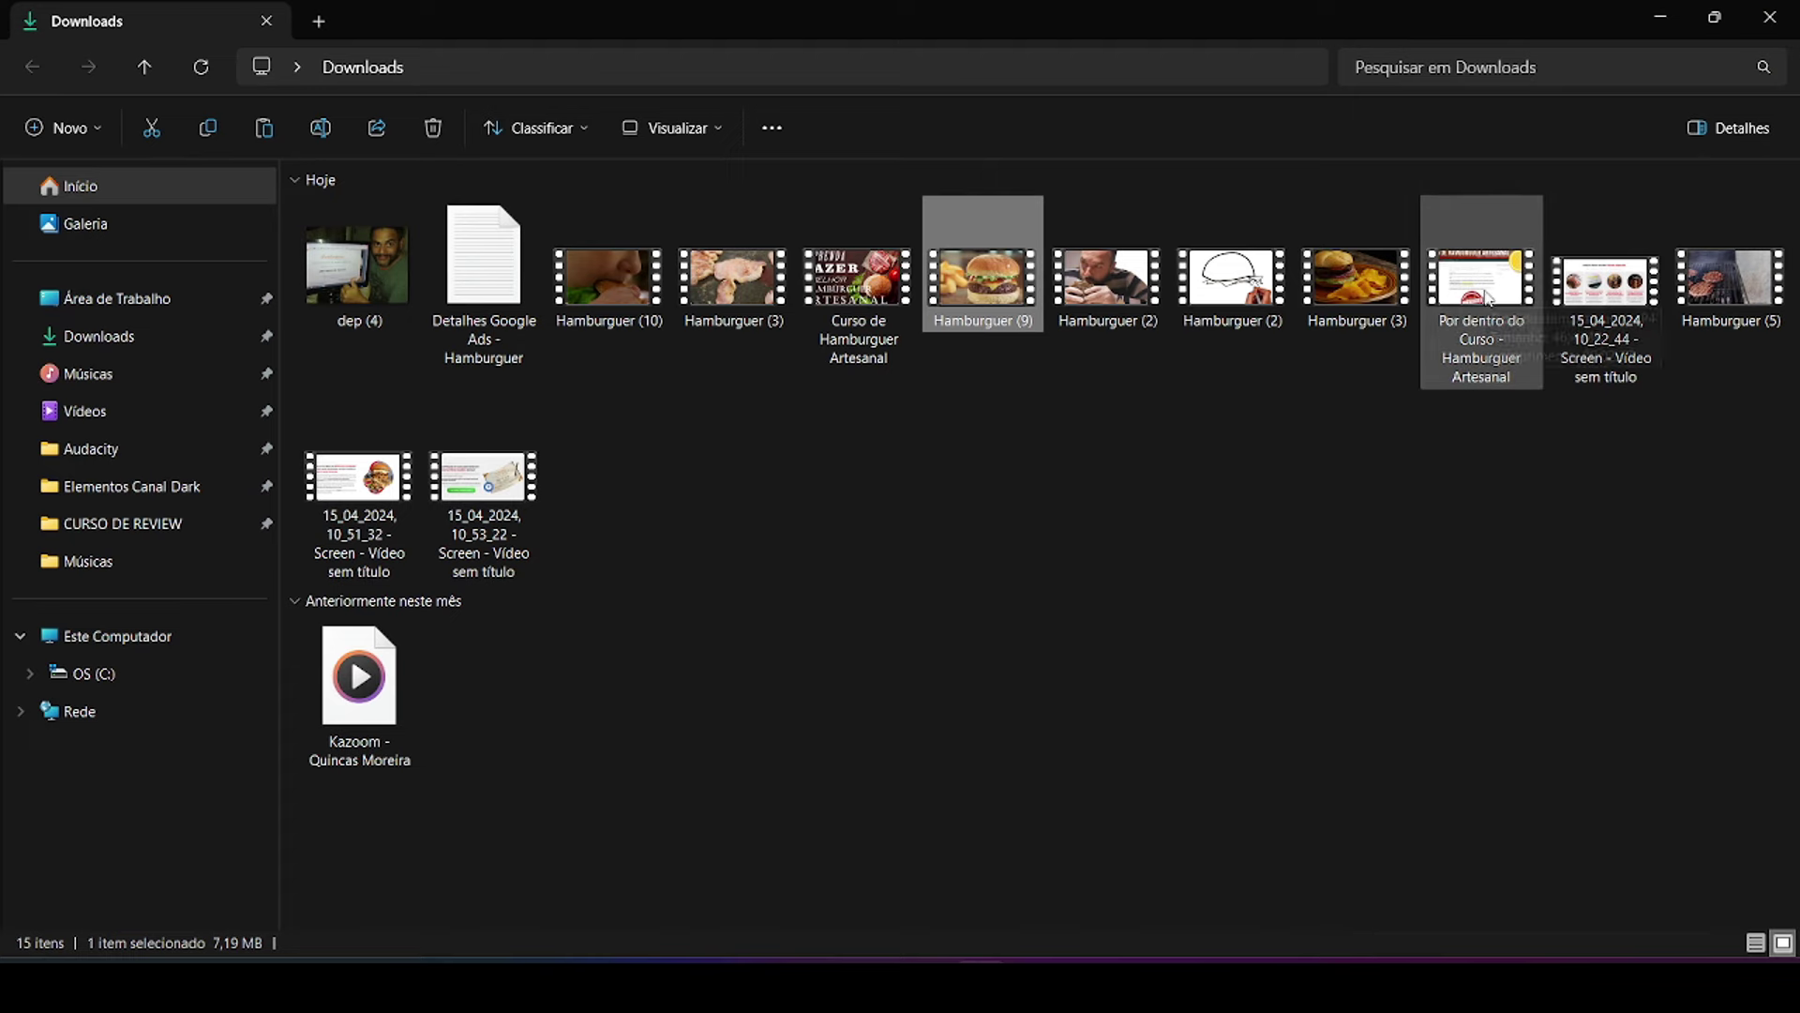
drag(1493, 310, 243, 393)
click(202, 320)
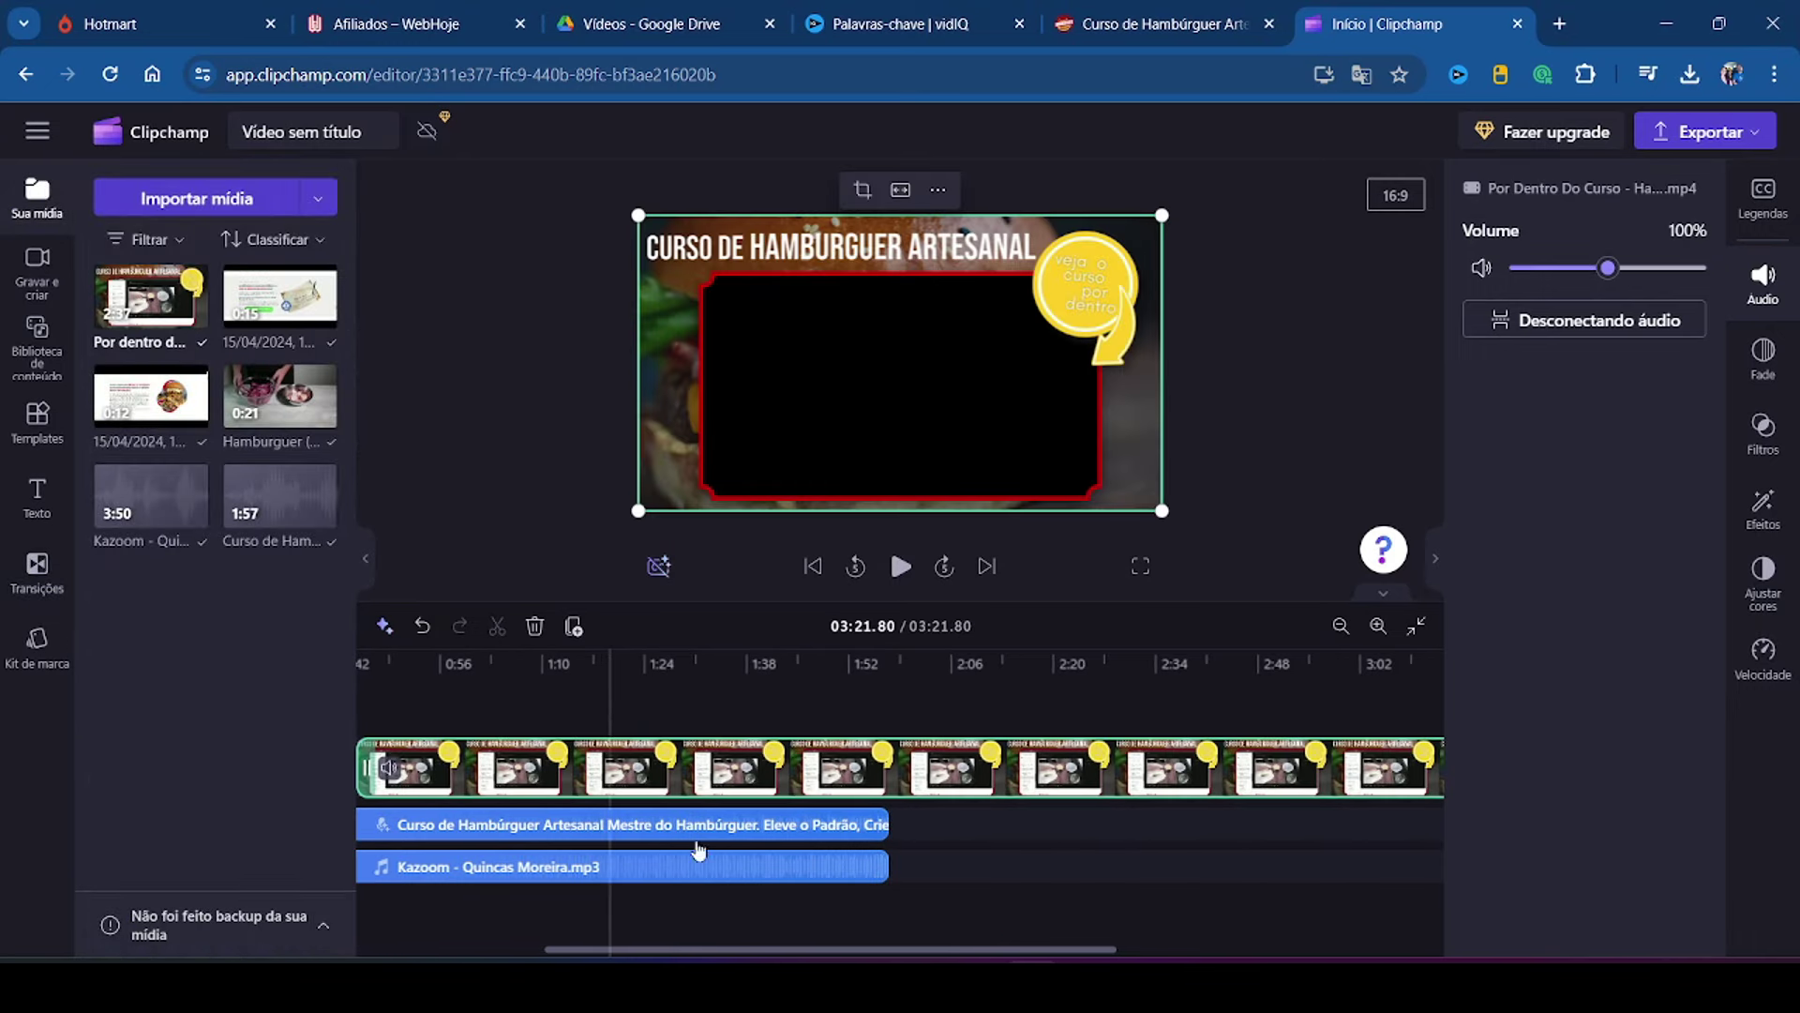
scroll(593, 853, left, 3)
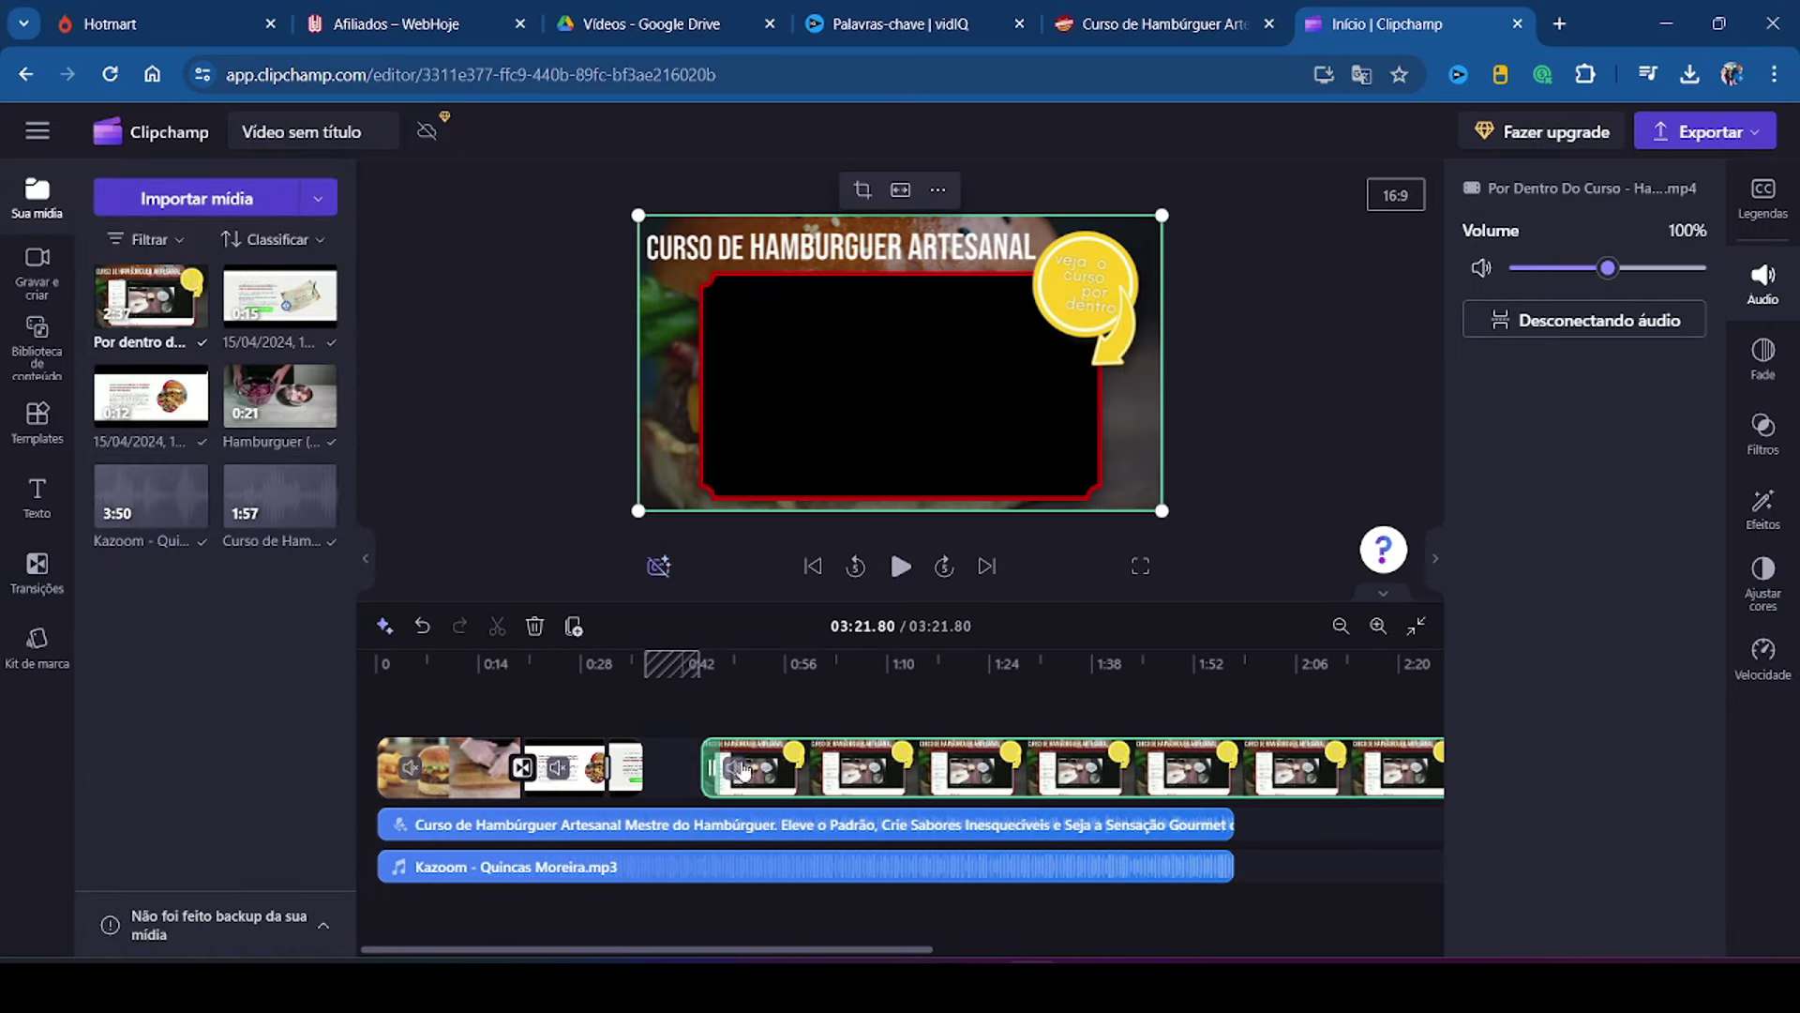
drag(733, 783, 679, 783)
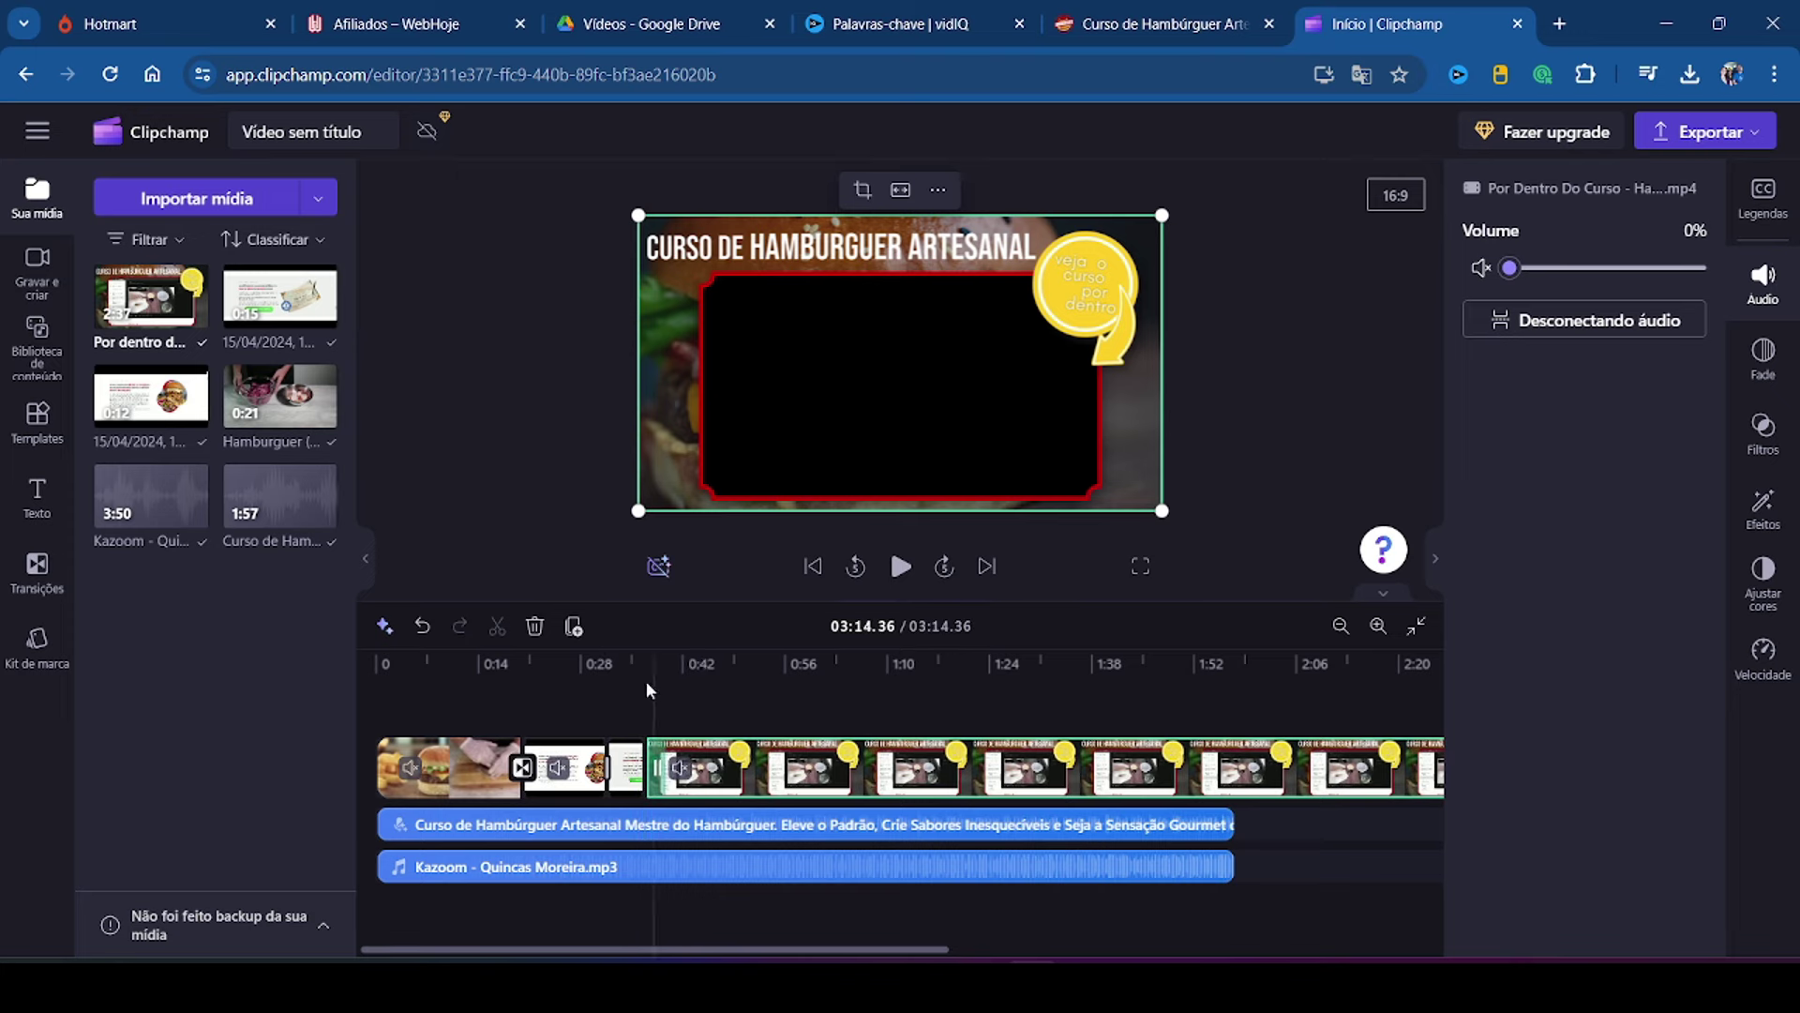
Step: Split the "Por dentro do Curso" clip at 00:48.53 and delete its opening section, closing the gap after the certificate clip
click(898, 566)
click(893, 570)
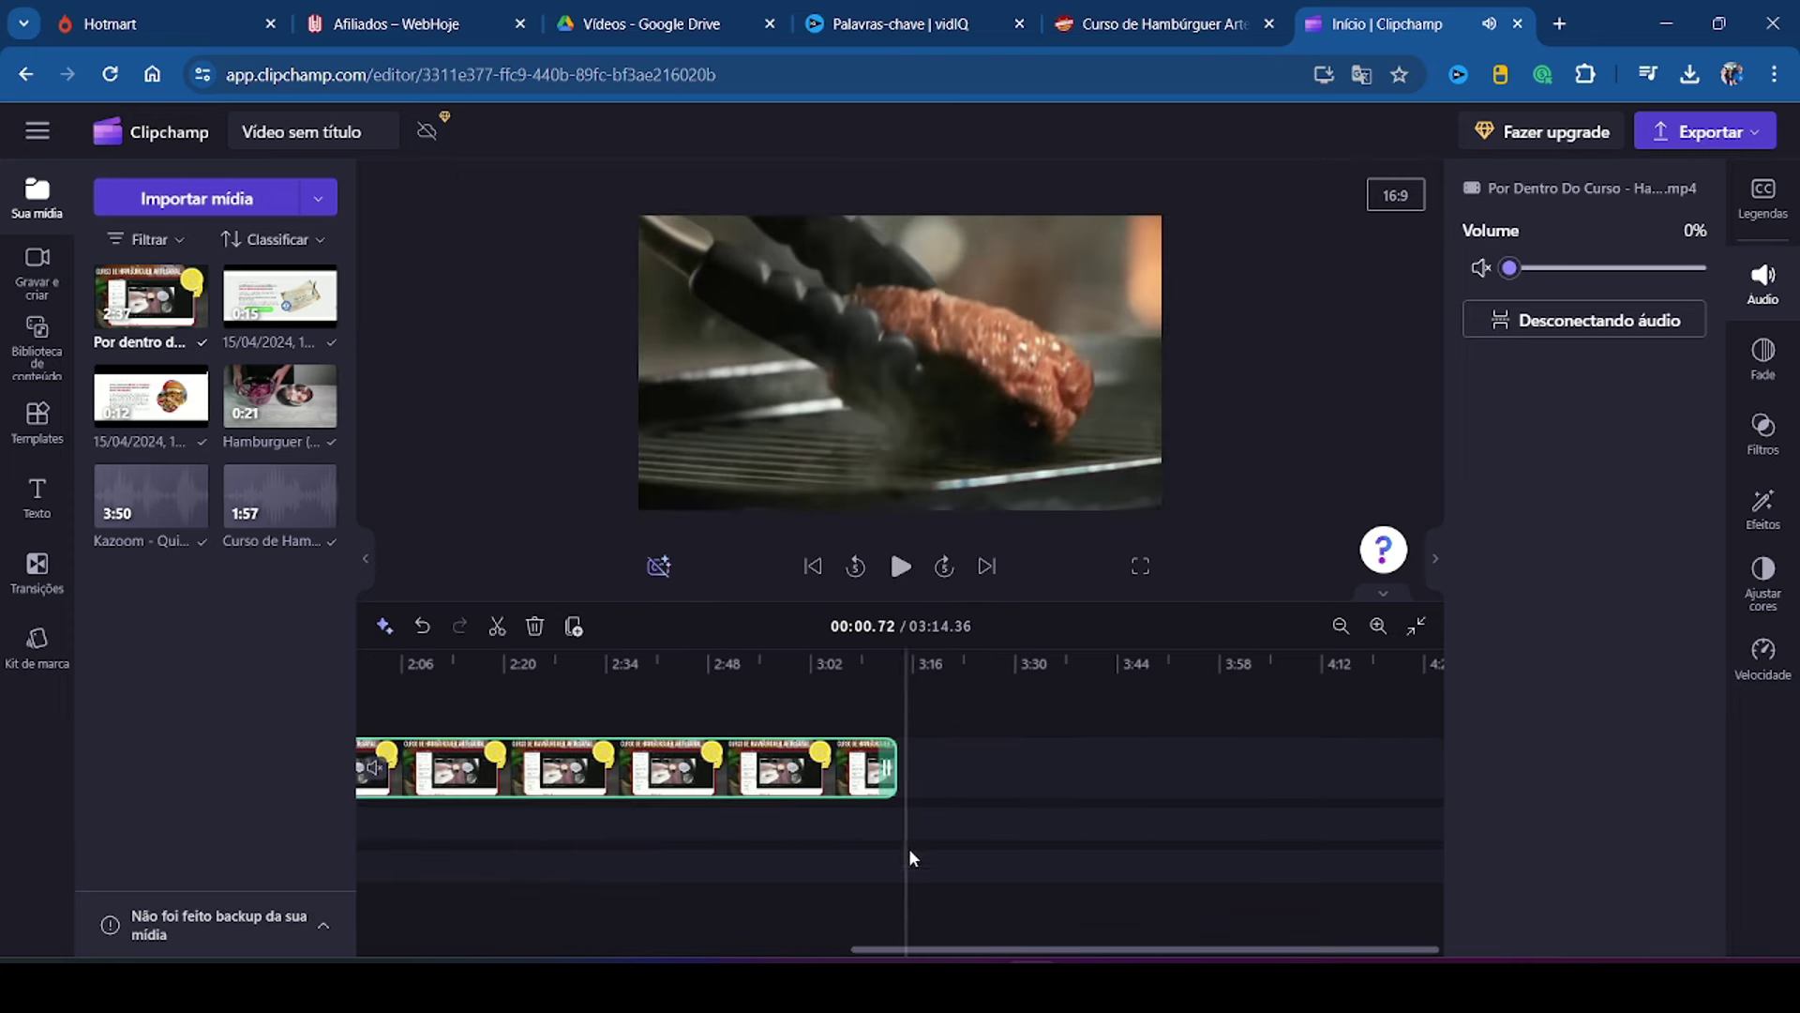
drag(928, 949, 409, 947)
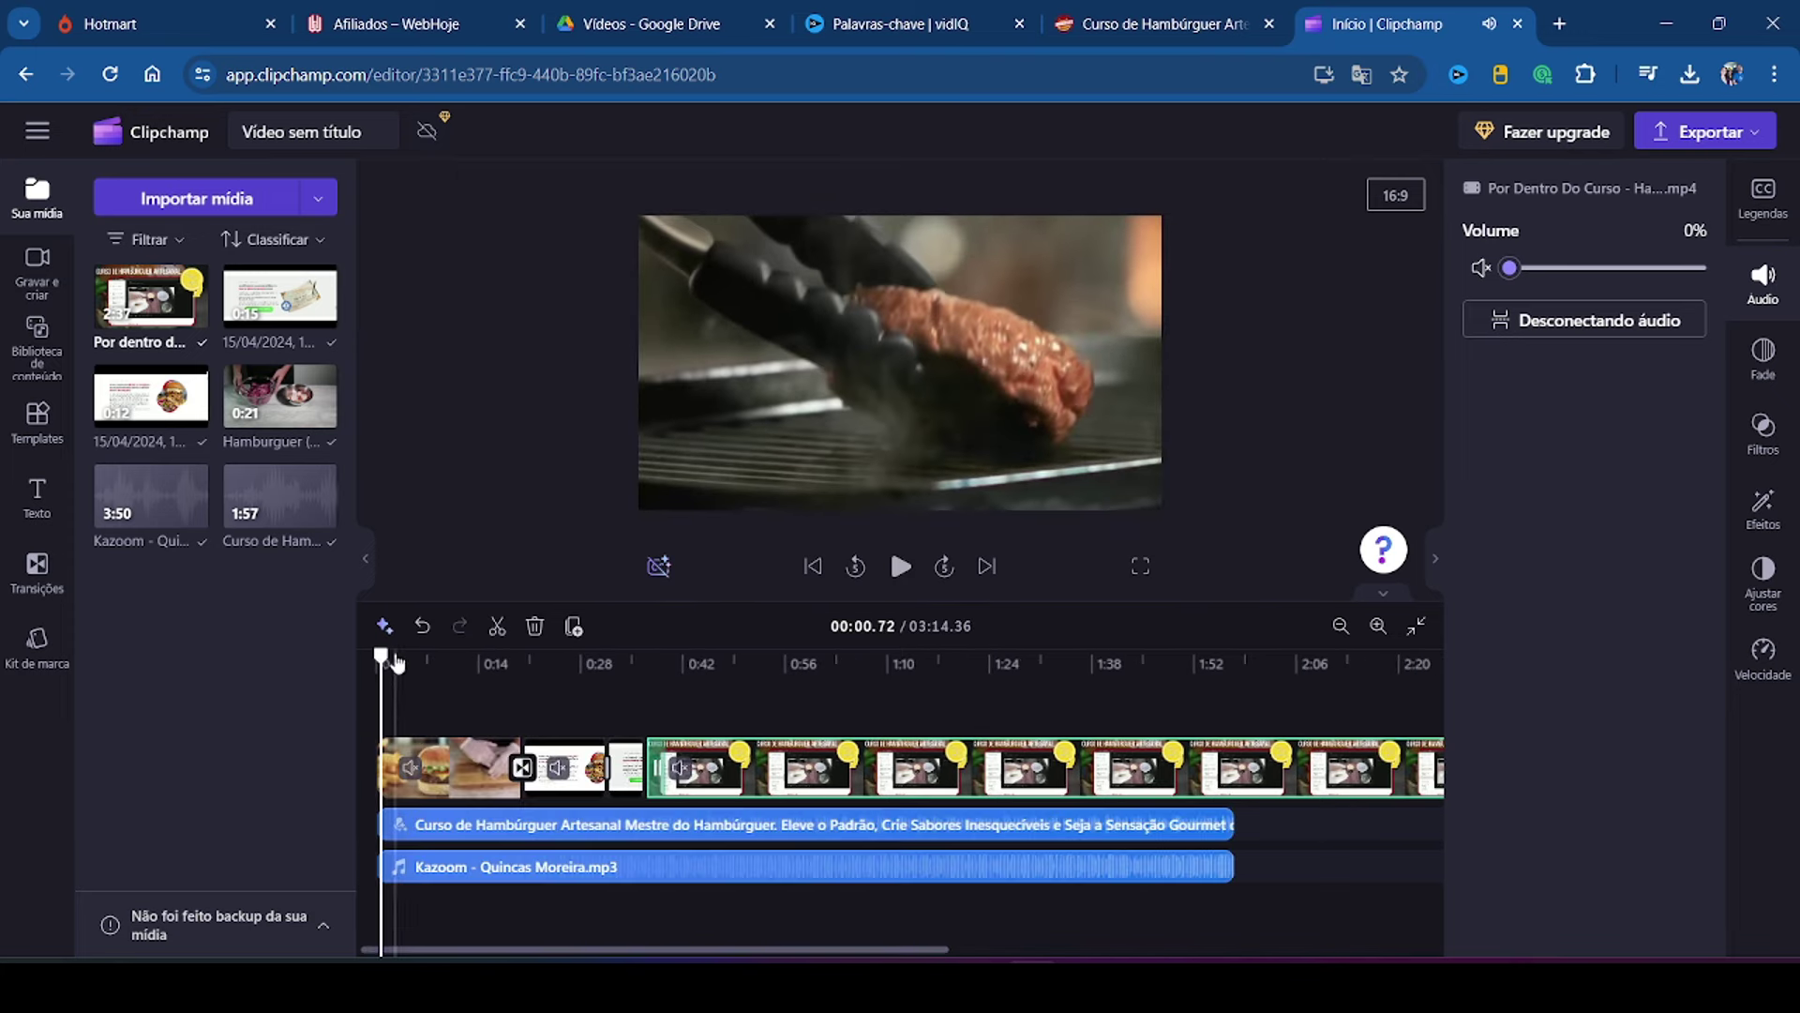
drag(398, 662, 730, 696)
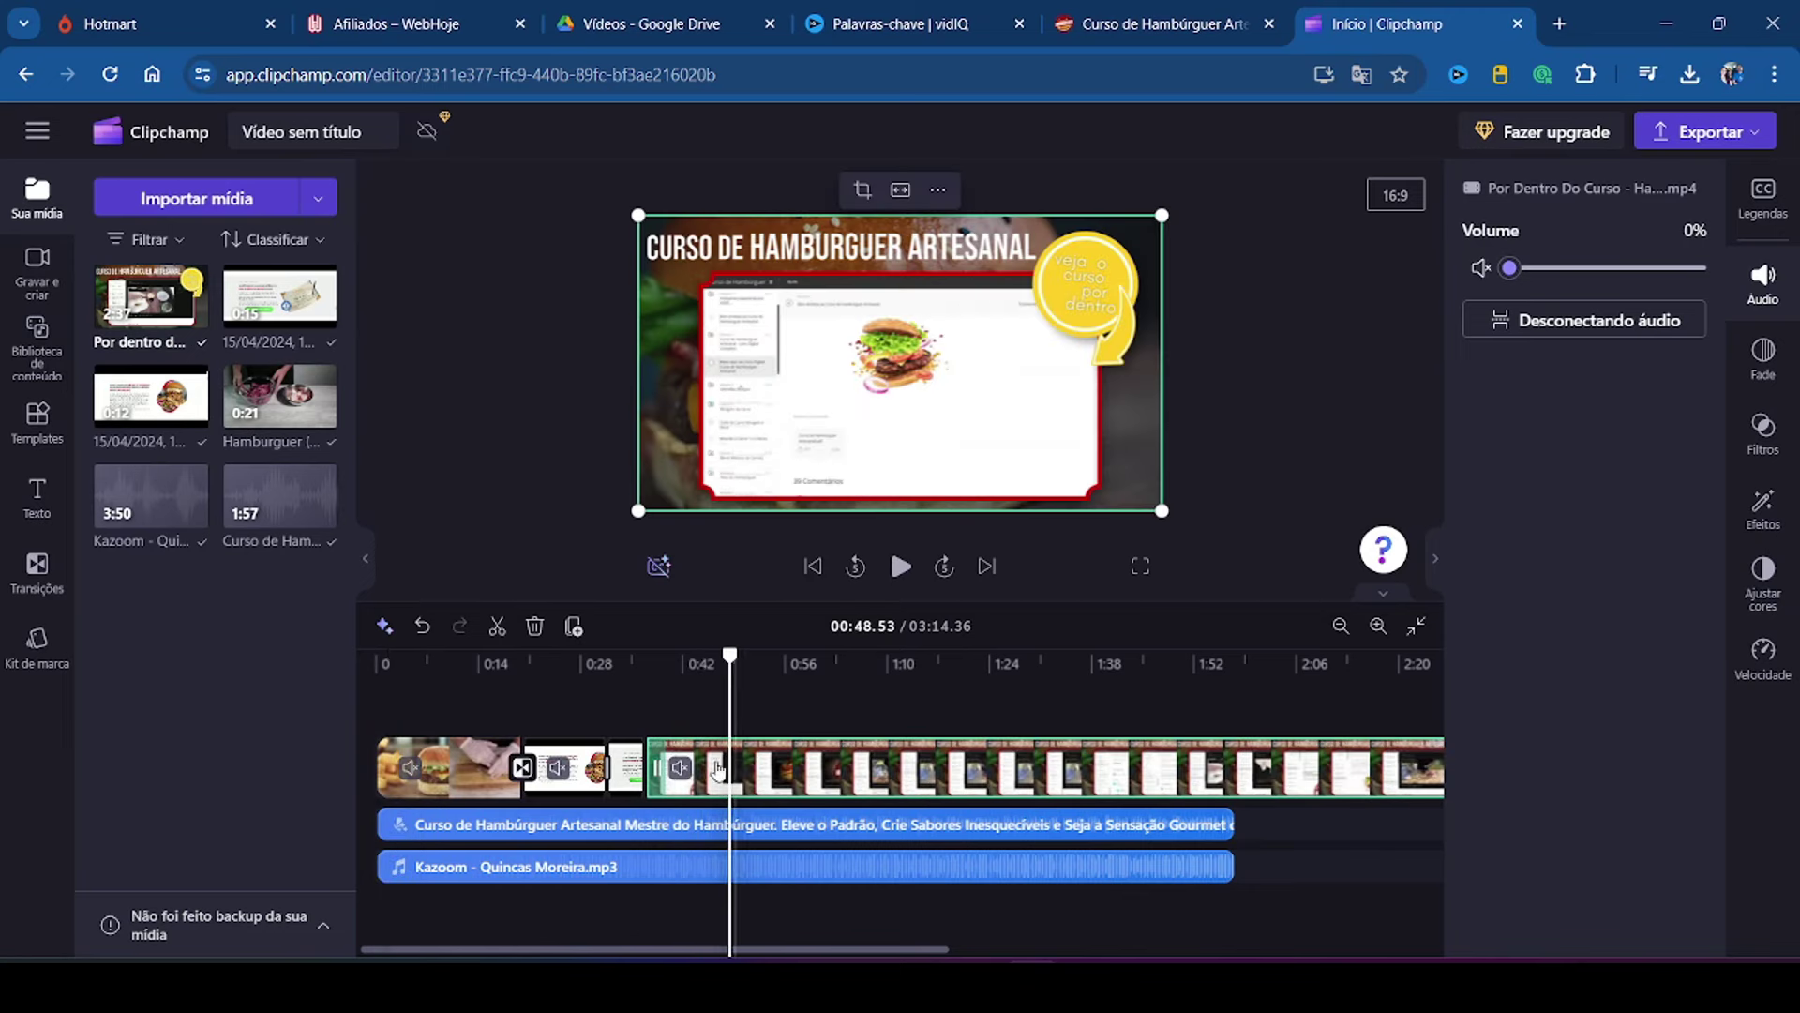
click(497, 625)
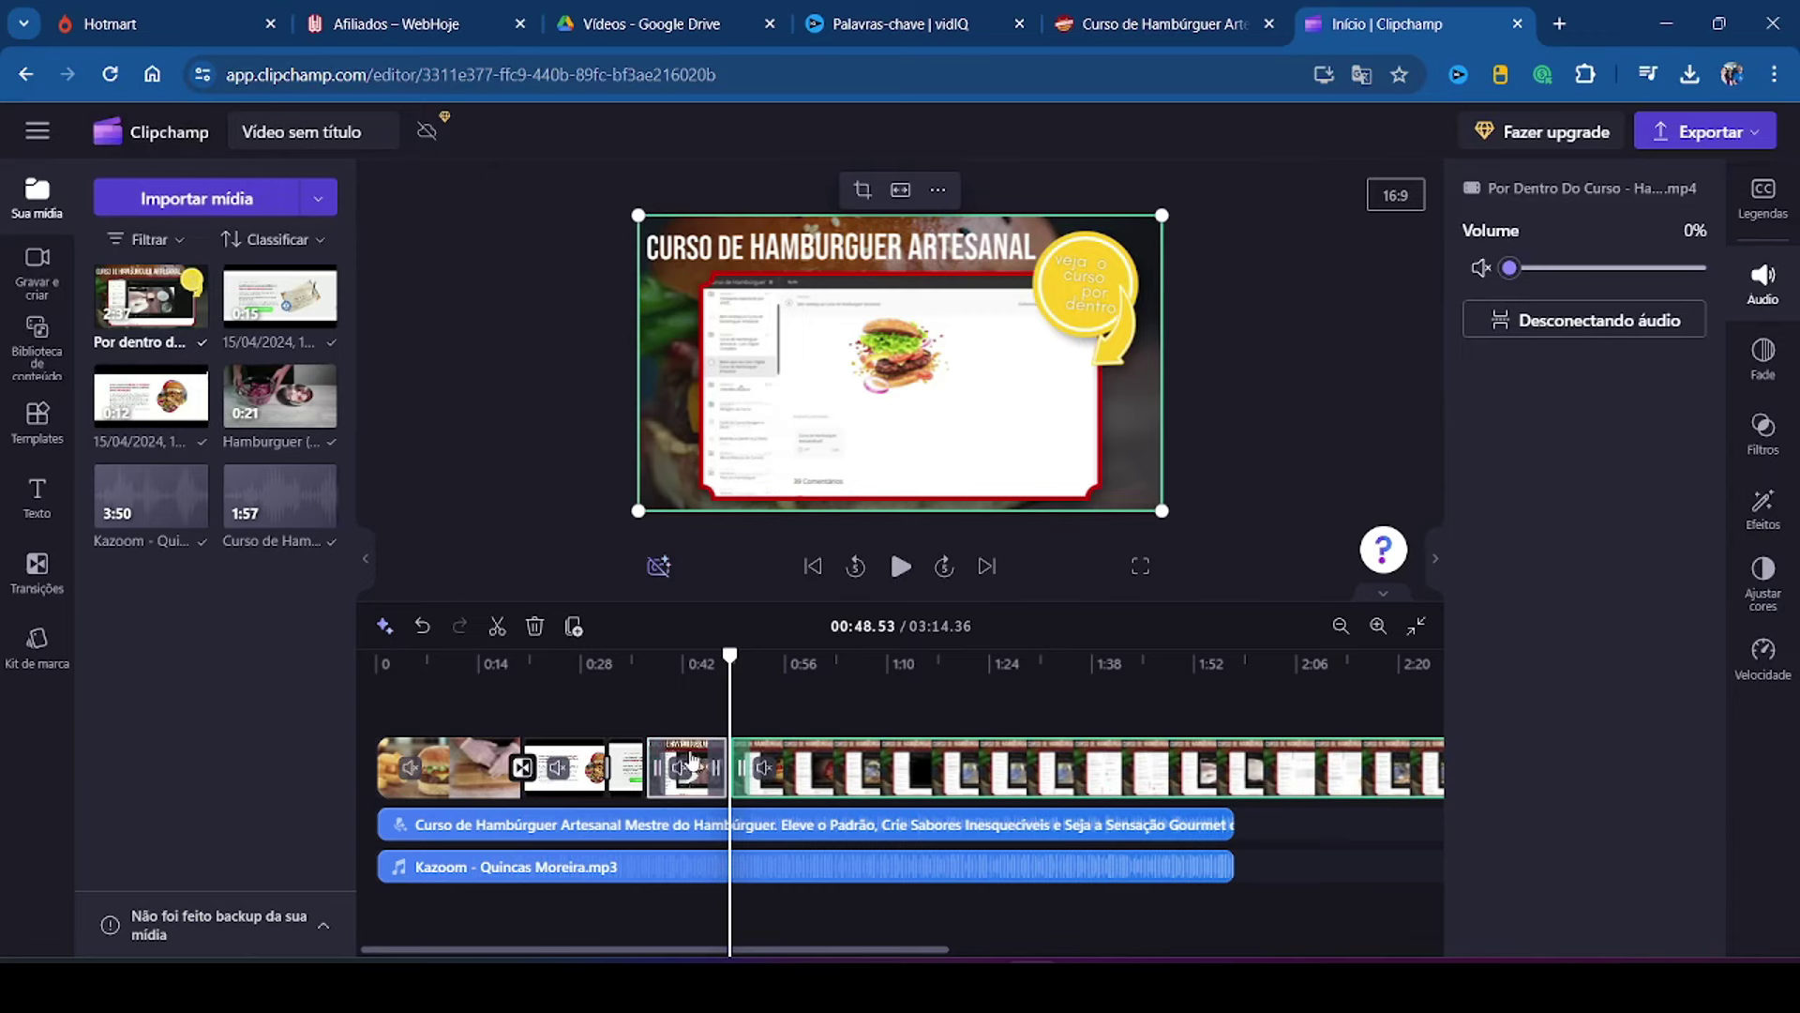
click(532, 625)
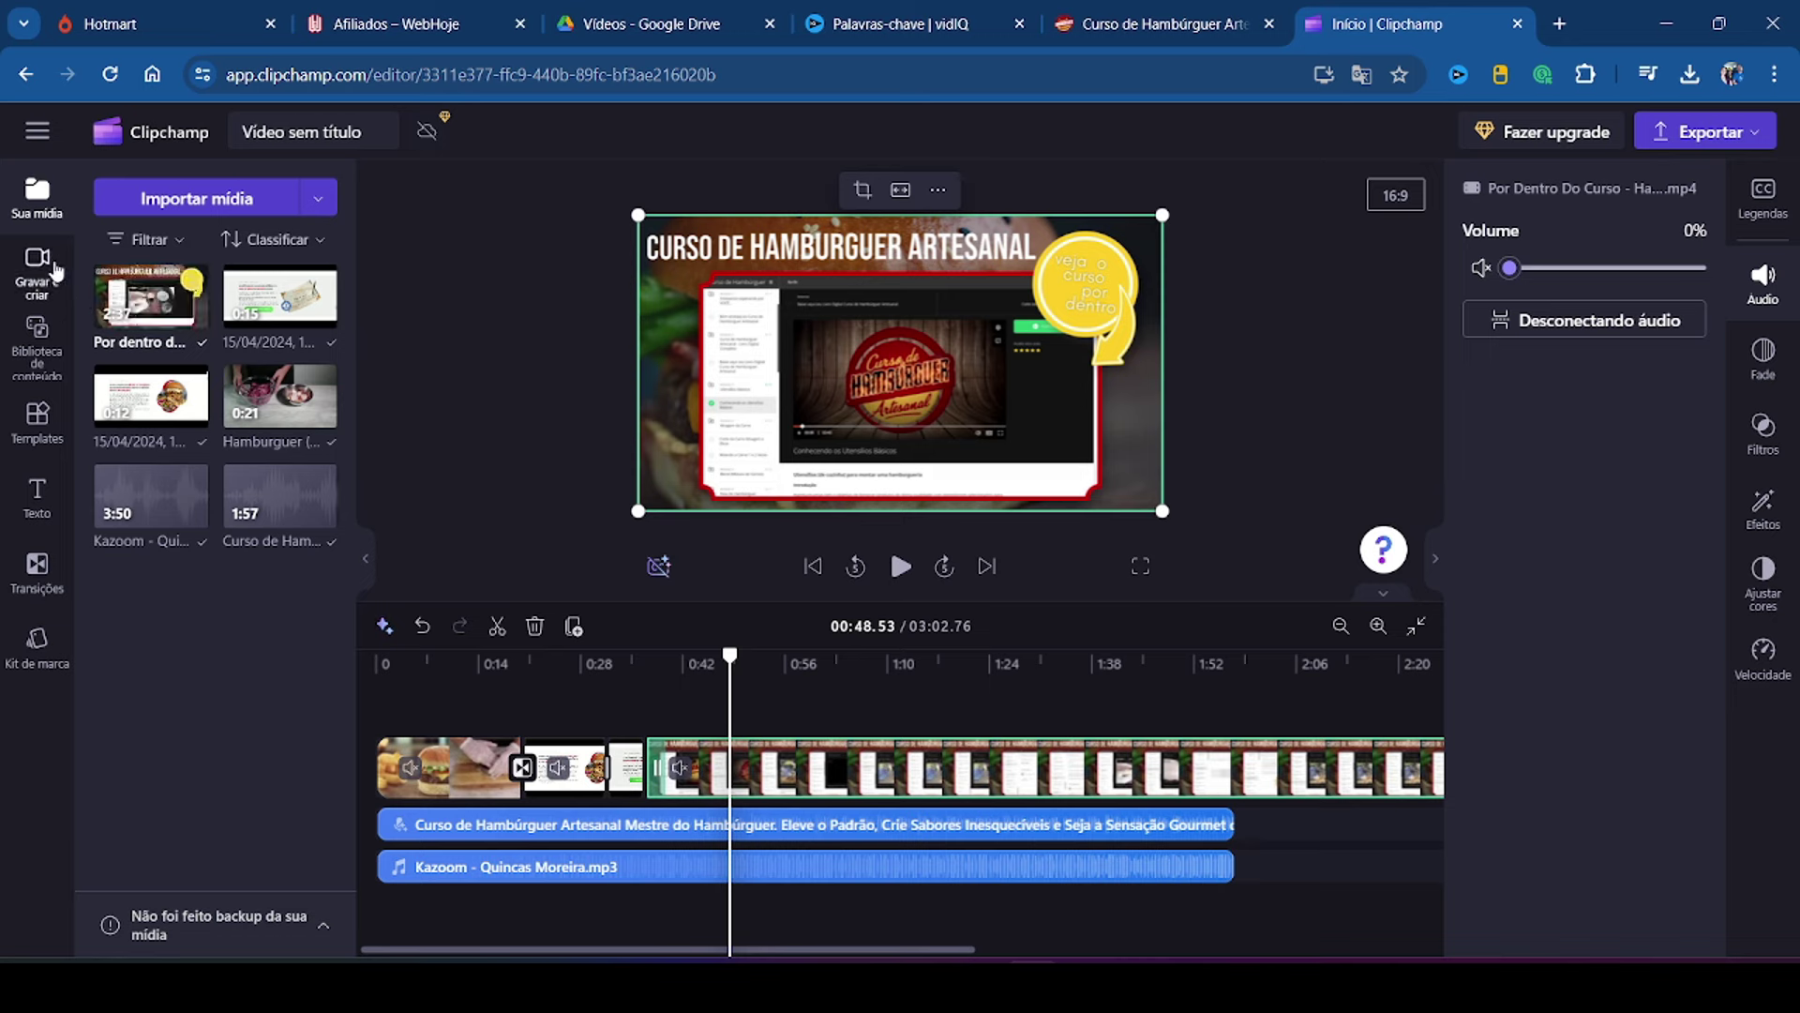
Step: Add a Fade cruzado transition between the certificate clip and the "Por dentro do Curso" clip and preview it in full screen
click(37, 570)
drag(123, 484, 647, 781)
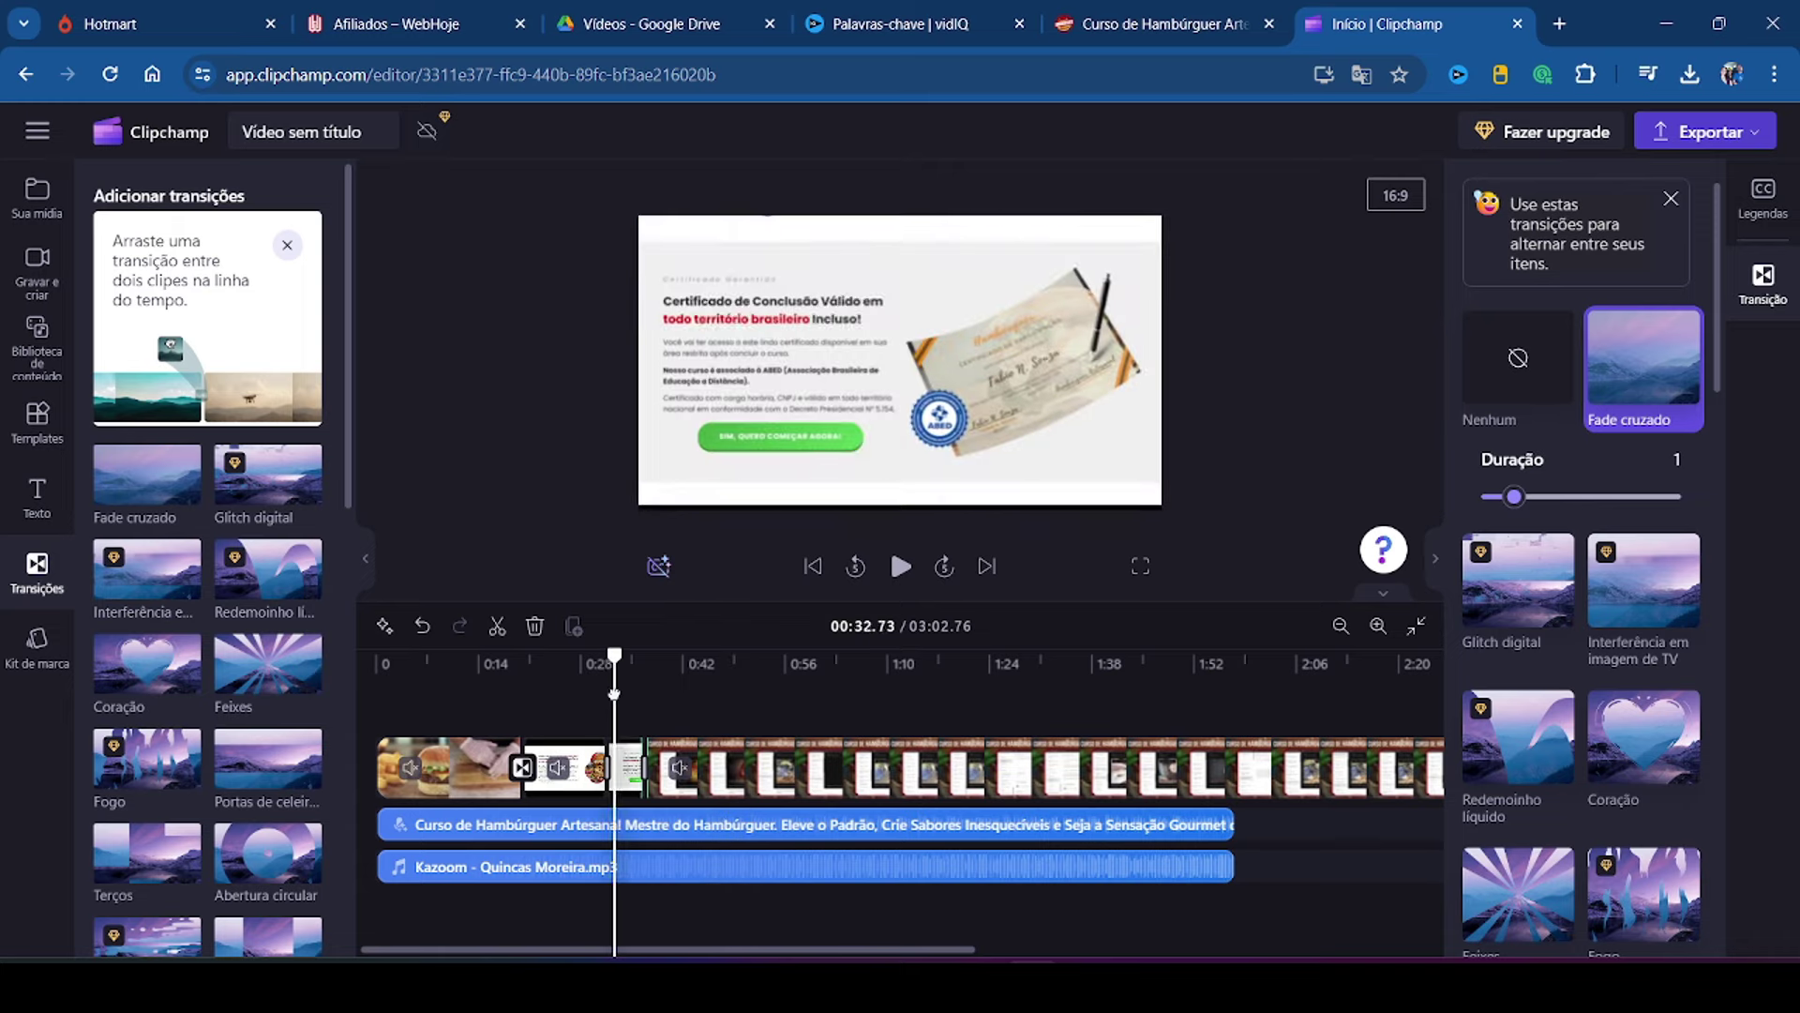
click(1140, 565)
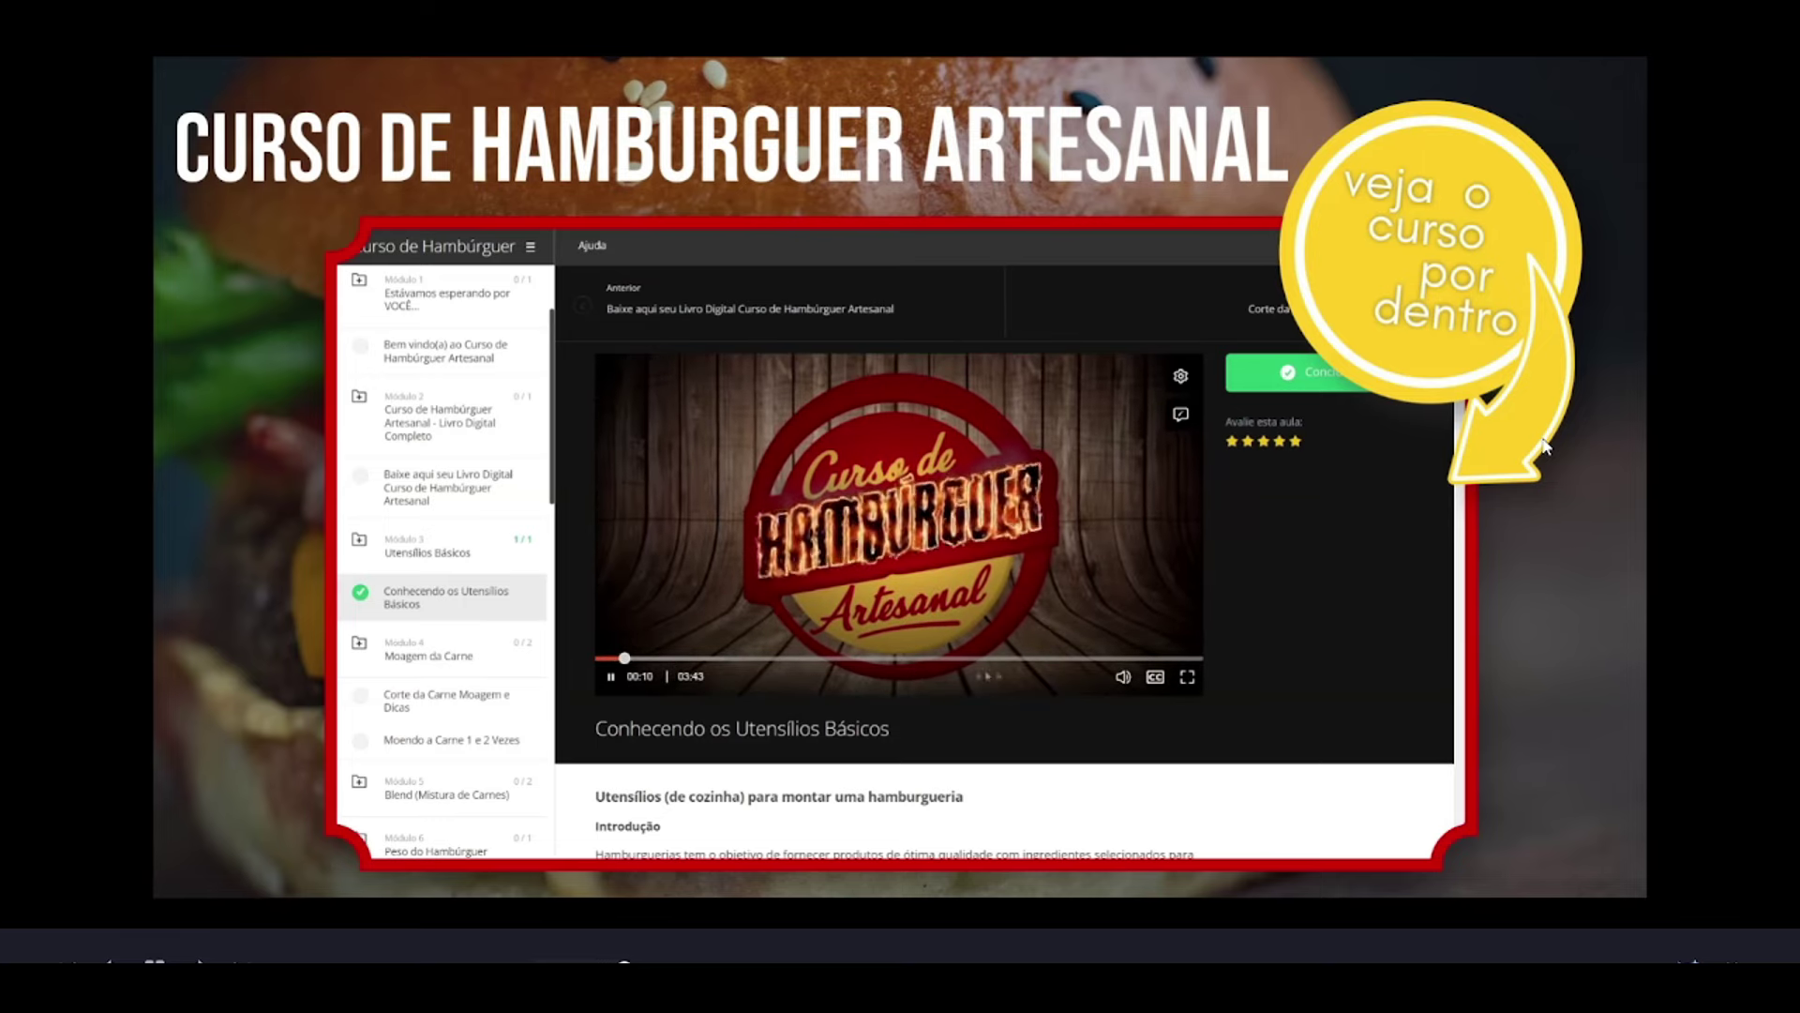
key(Escape)
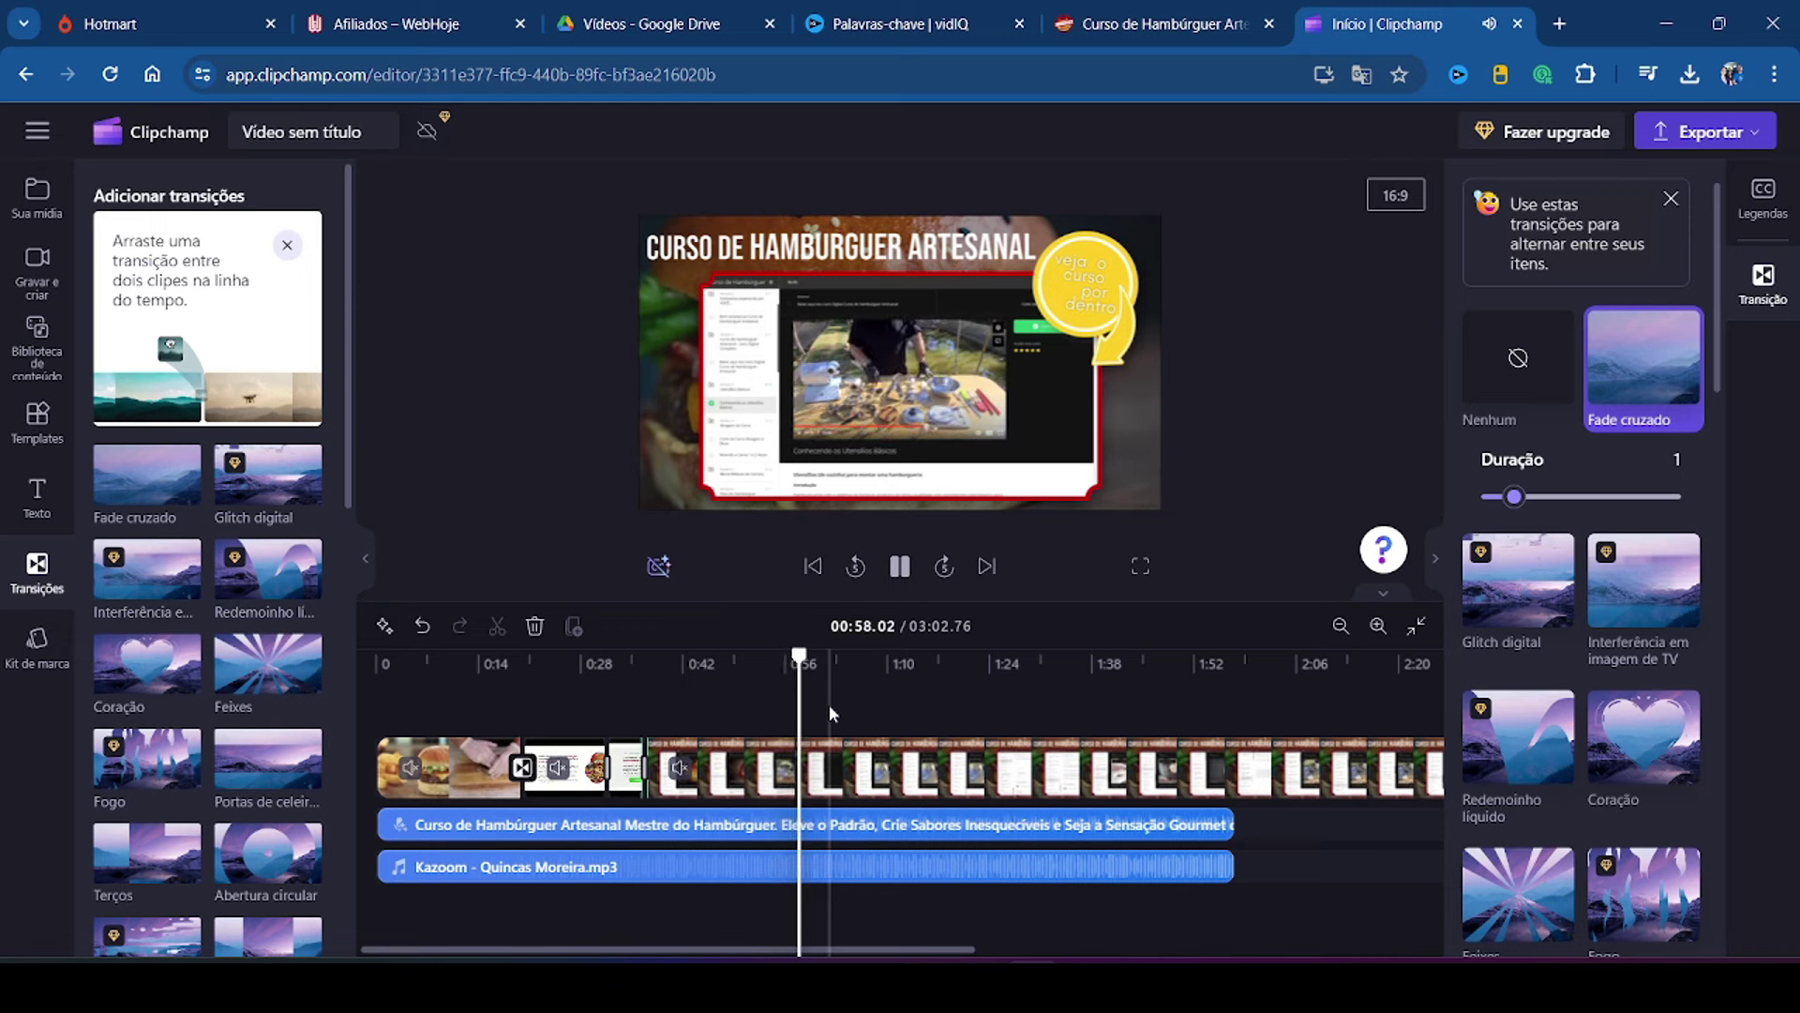
Step: Split the "Por dentro do Curso" clip at 00:59.87 and delete everything after the cut
key(space)
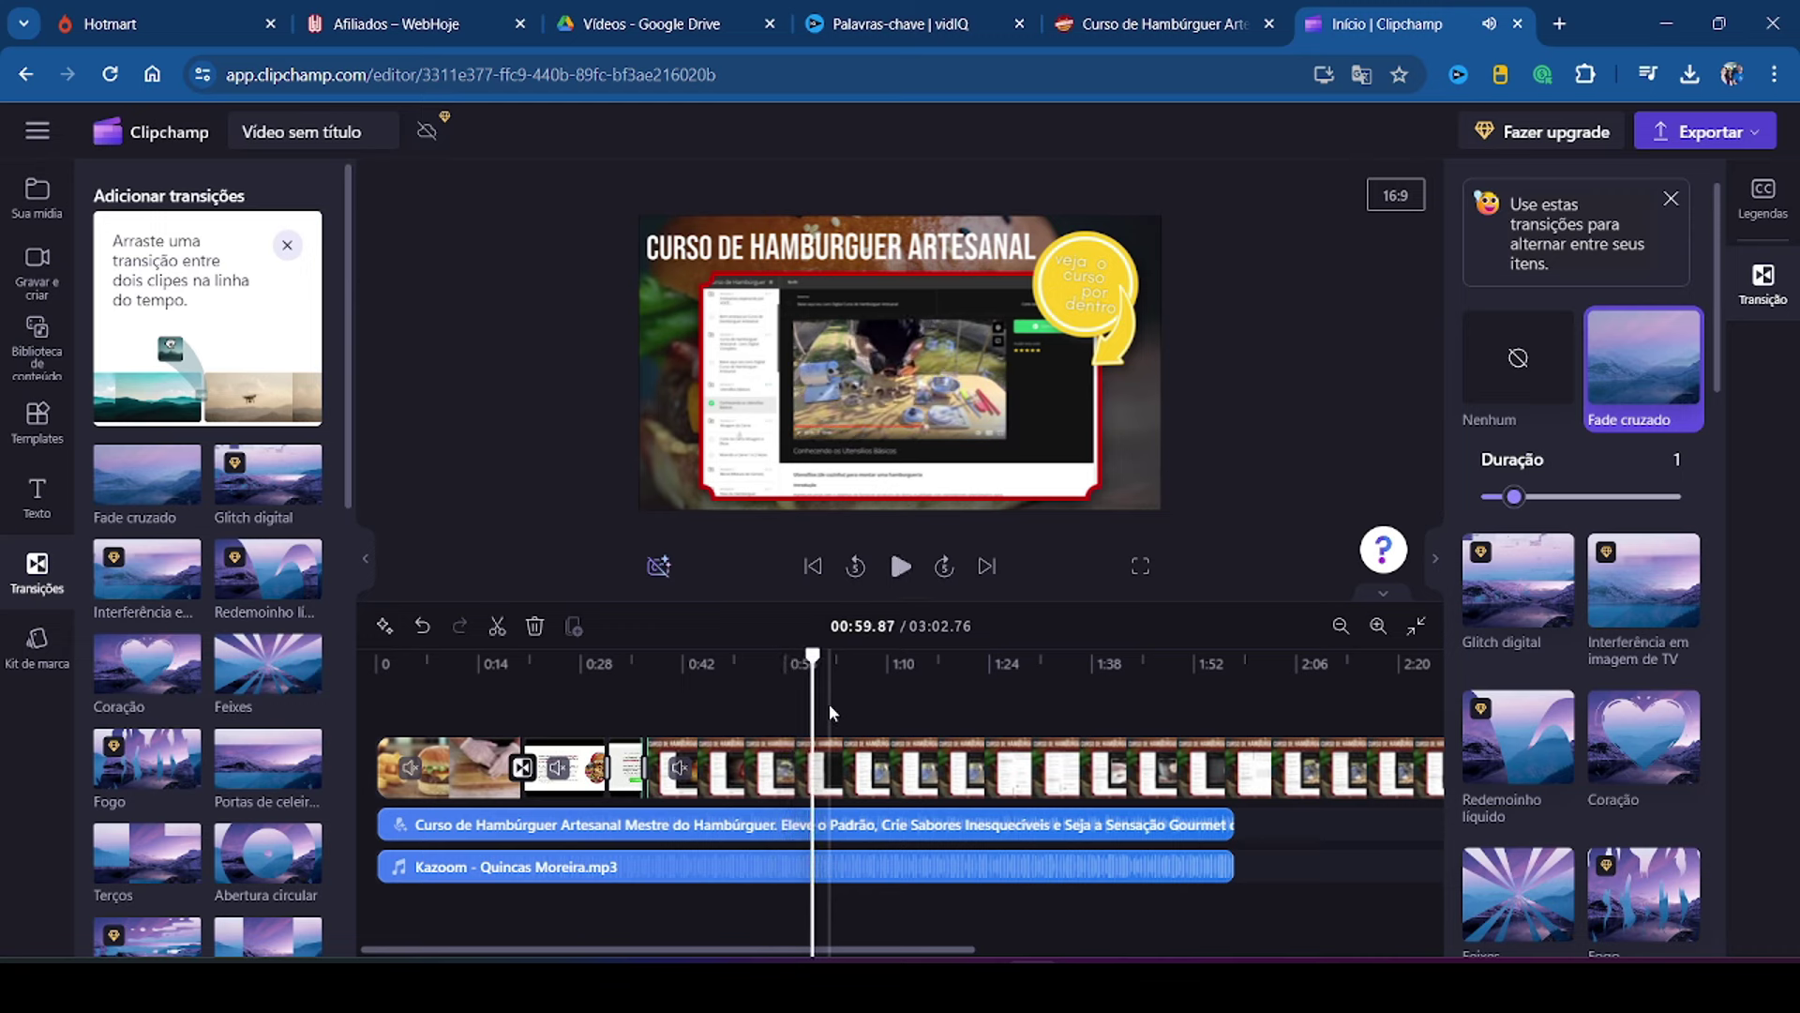
click(831, 812)
click(831, 792)
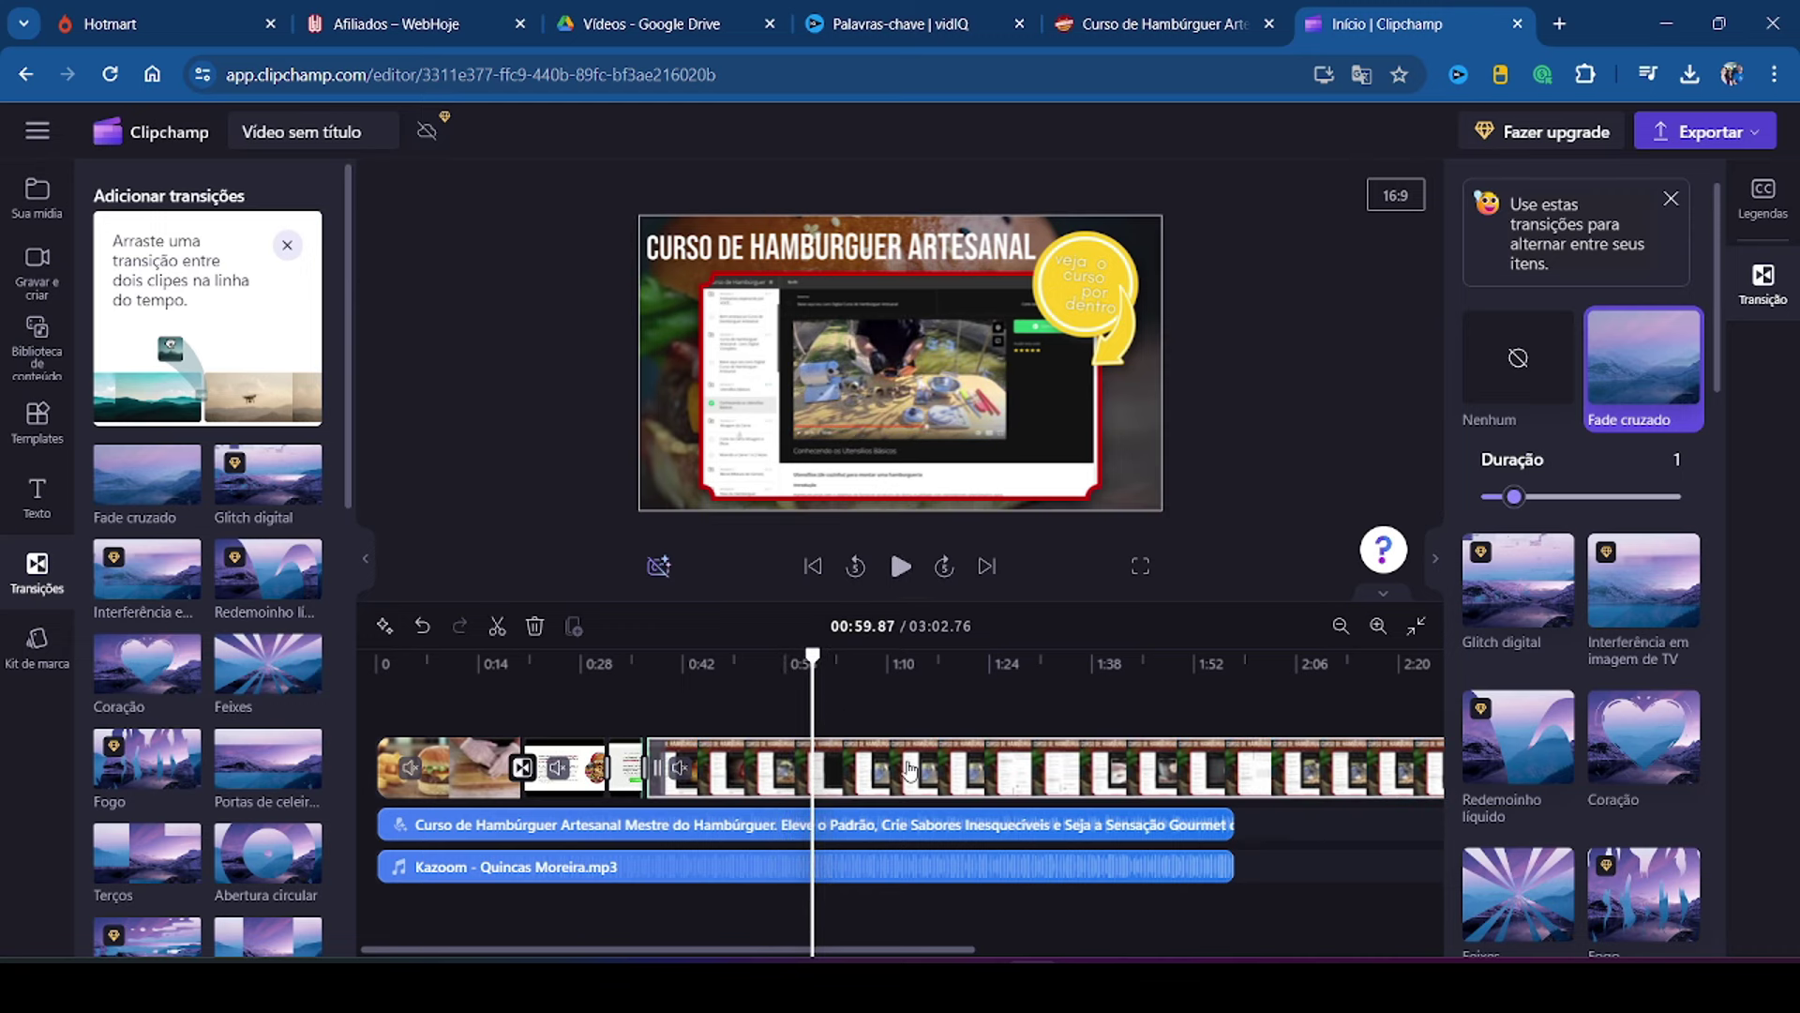
click(497, 626)
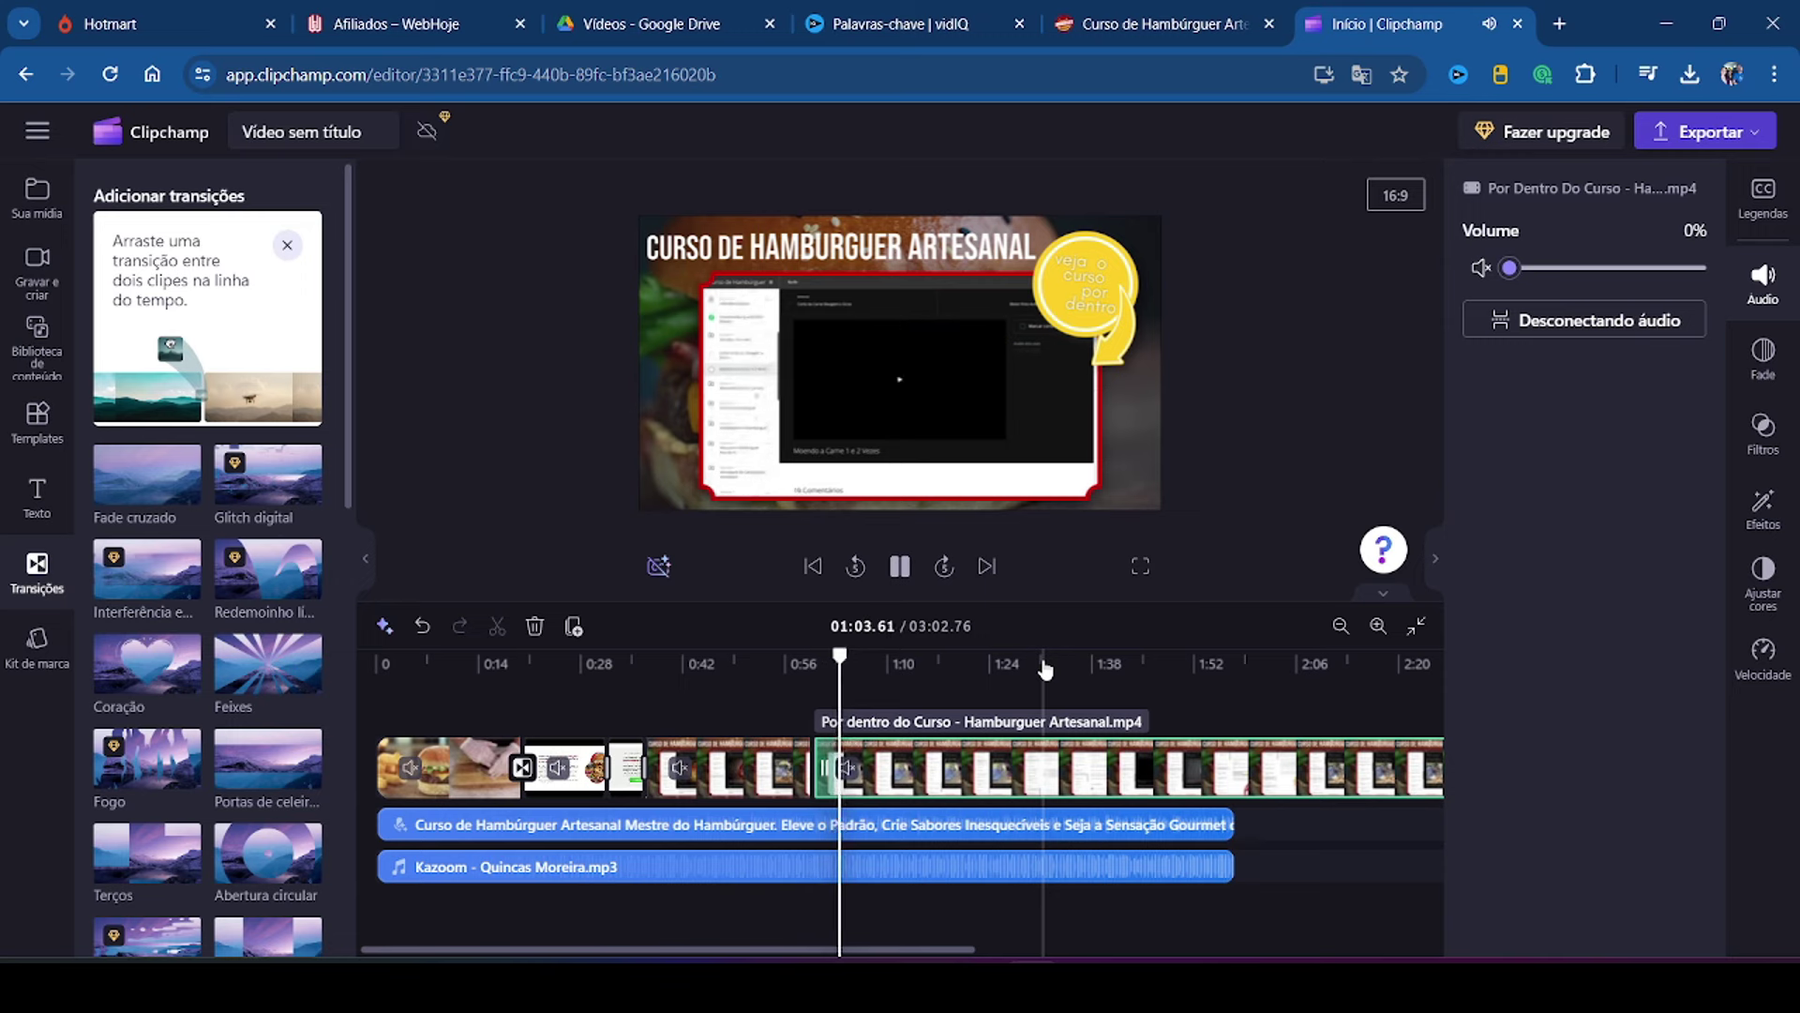
click(986, 792)
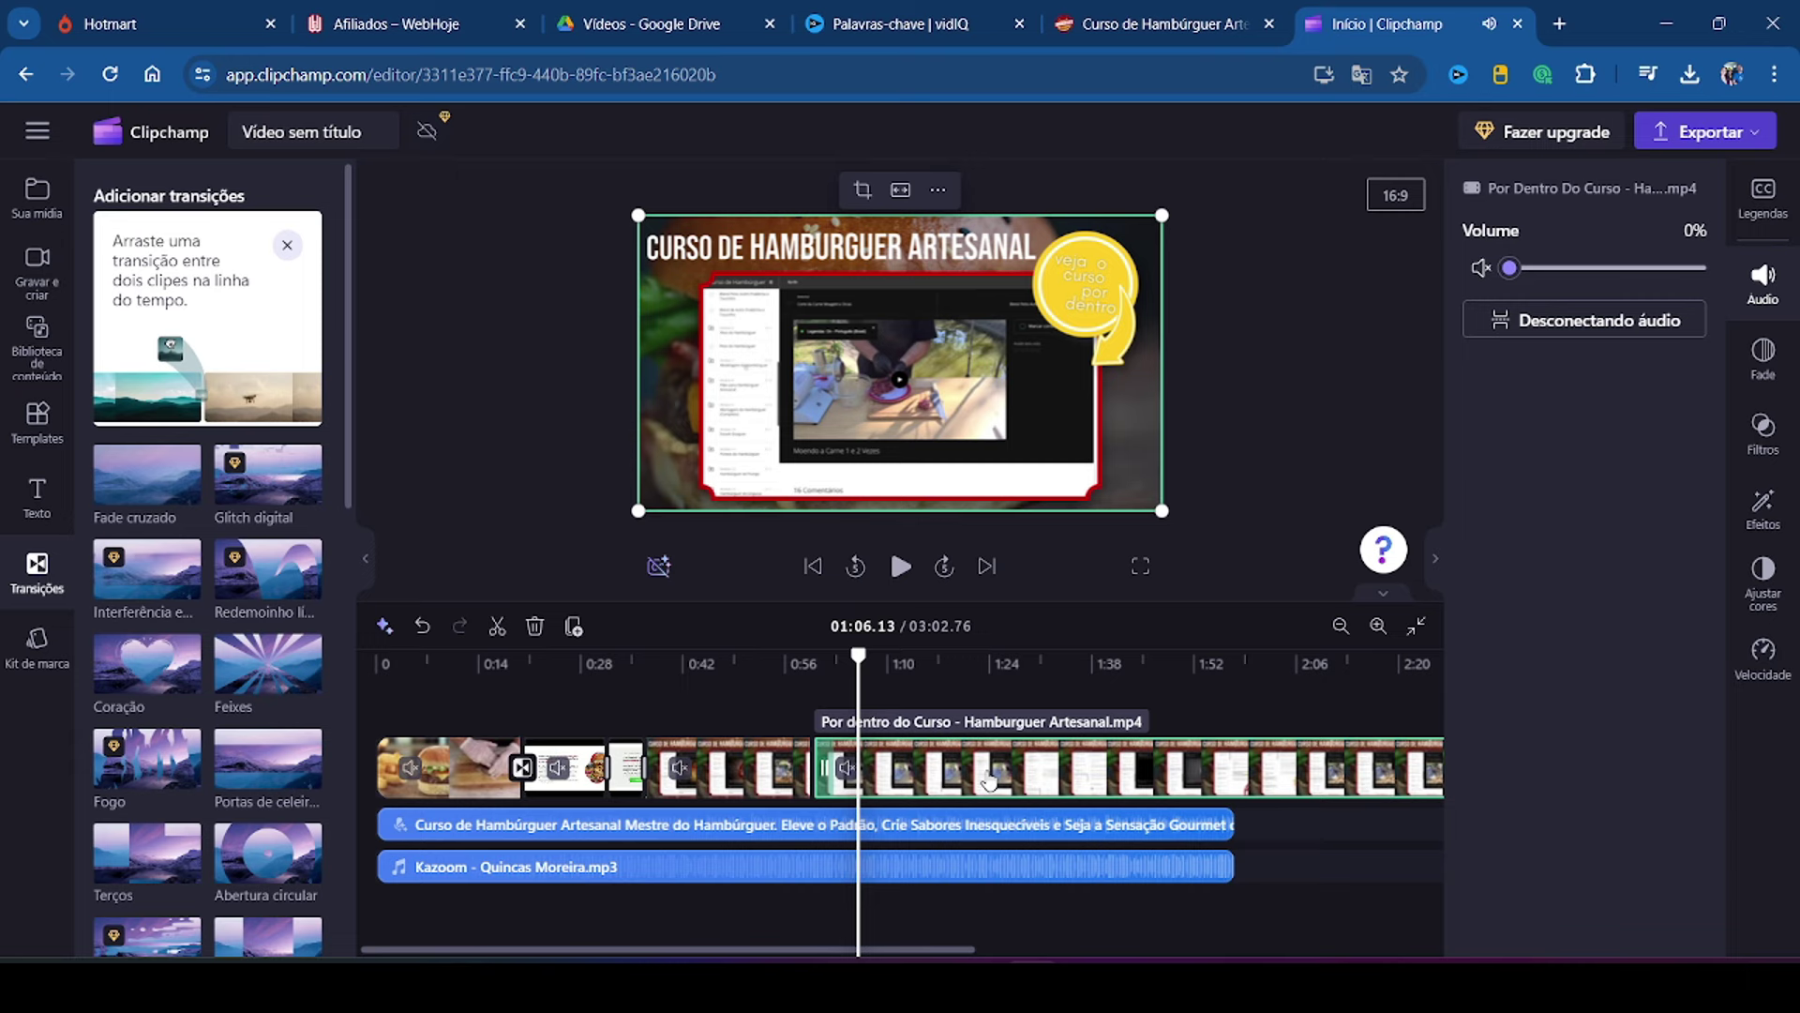
click(531, 631)
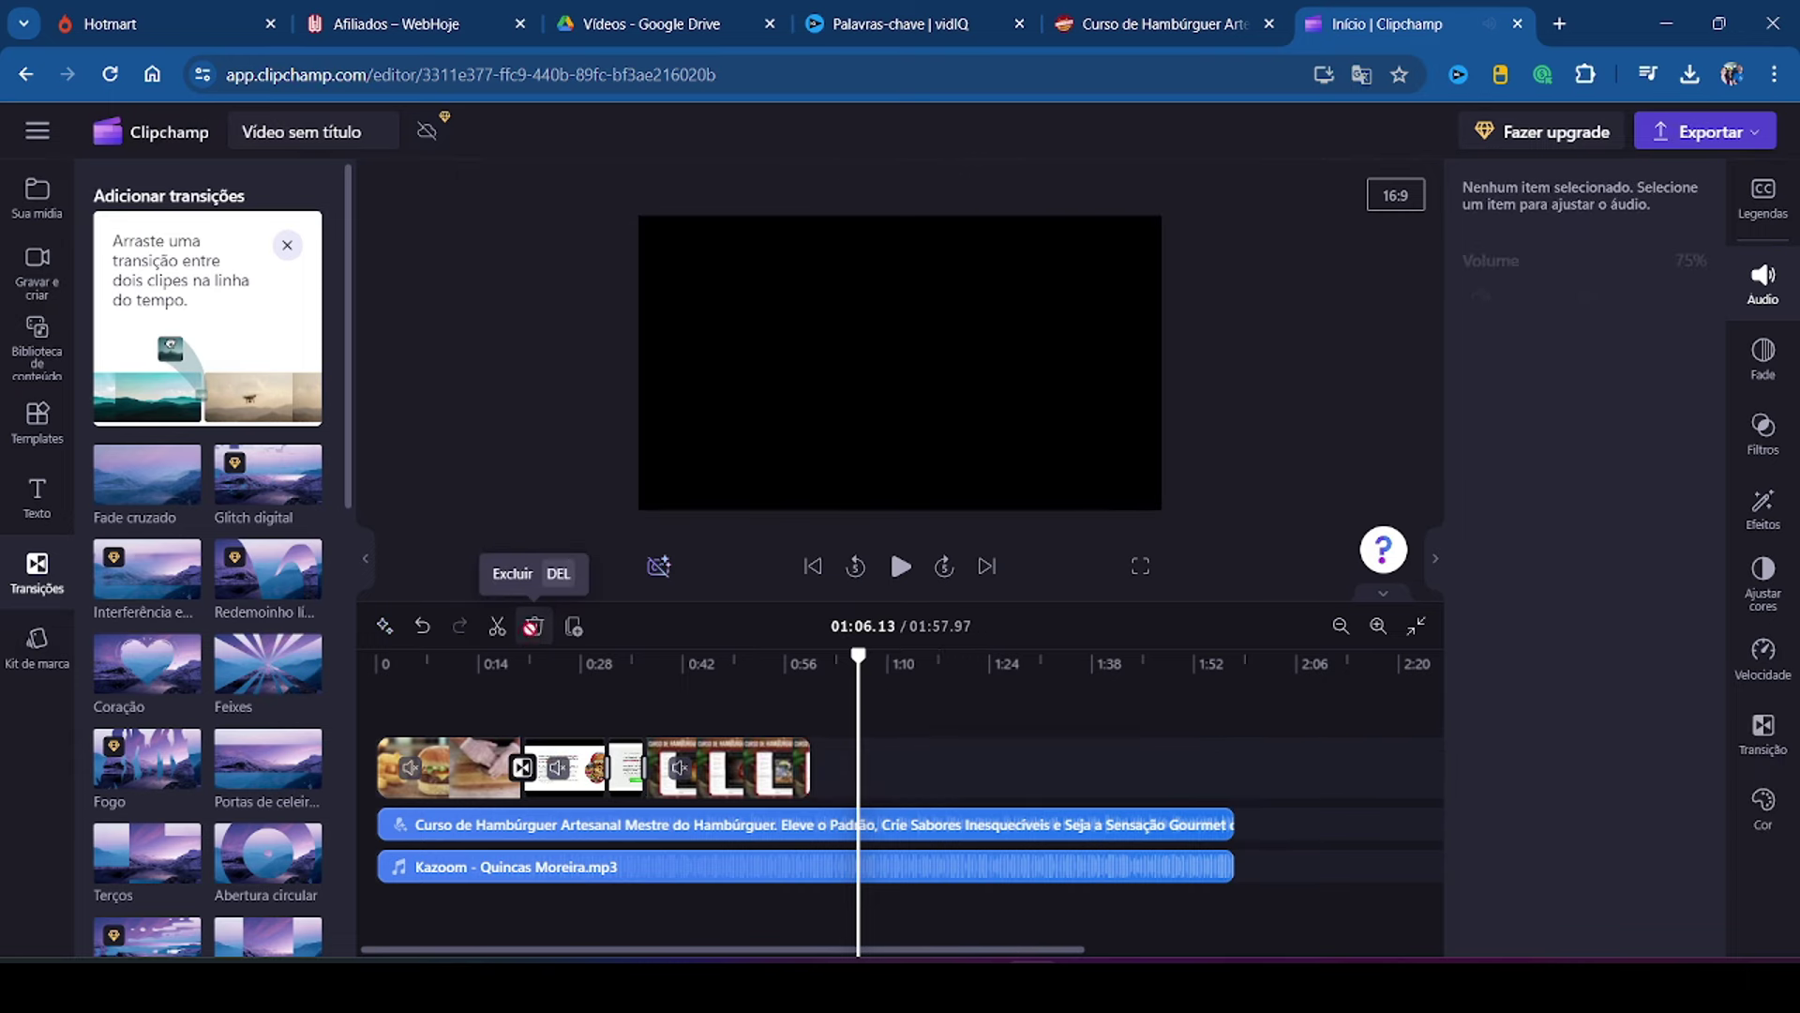
Step: Switch to the course sales page and bring the "Veja o que nossos alunos dizem sobre o curso!" testimonials into view
click(1170, 23)
scroll(799, 446, down, 5)
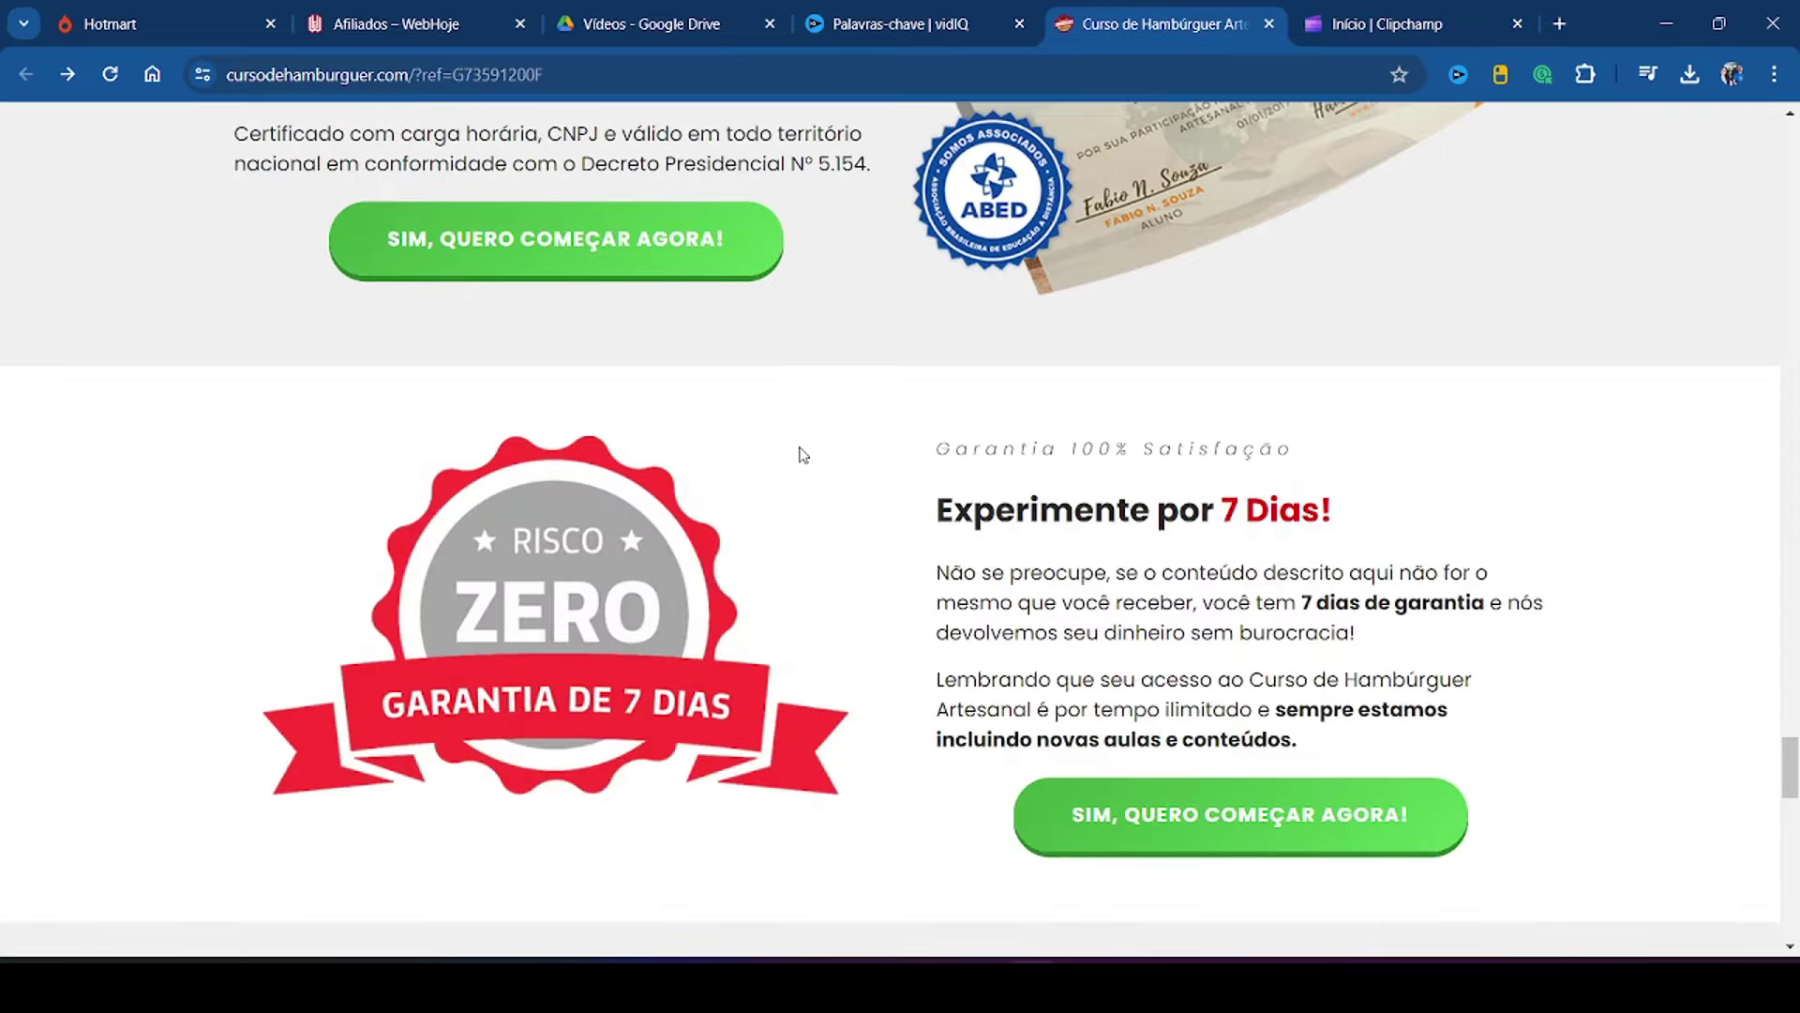
scroll(799, 455, up, 15)
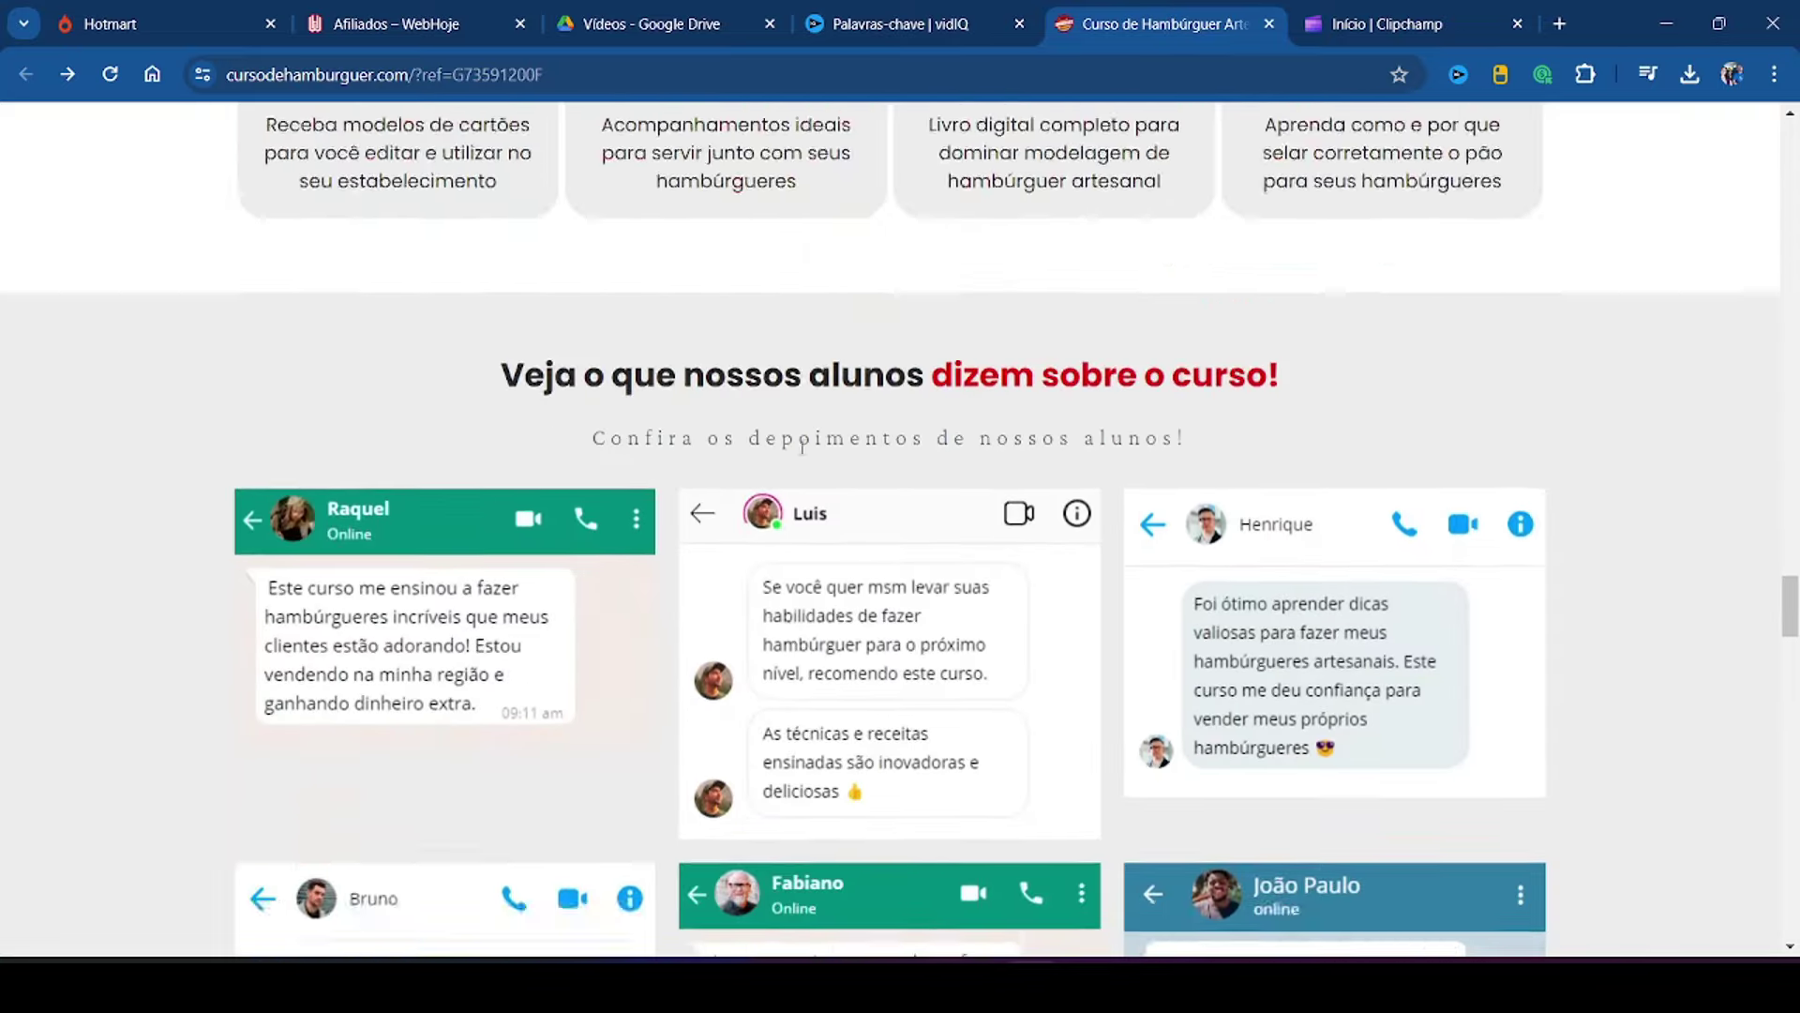
scroll(803, 445, down, 2)
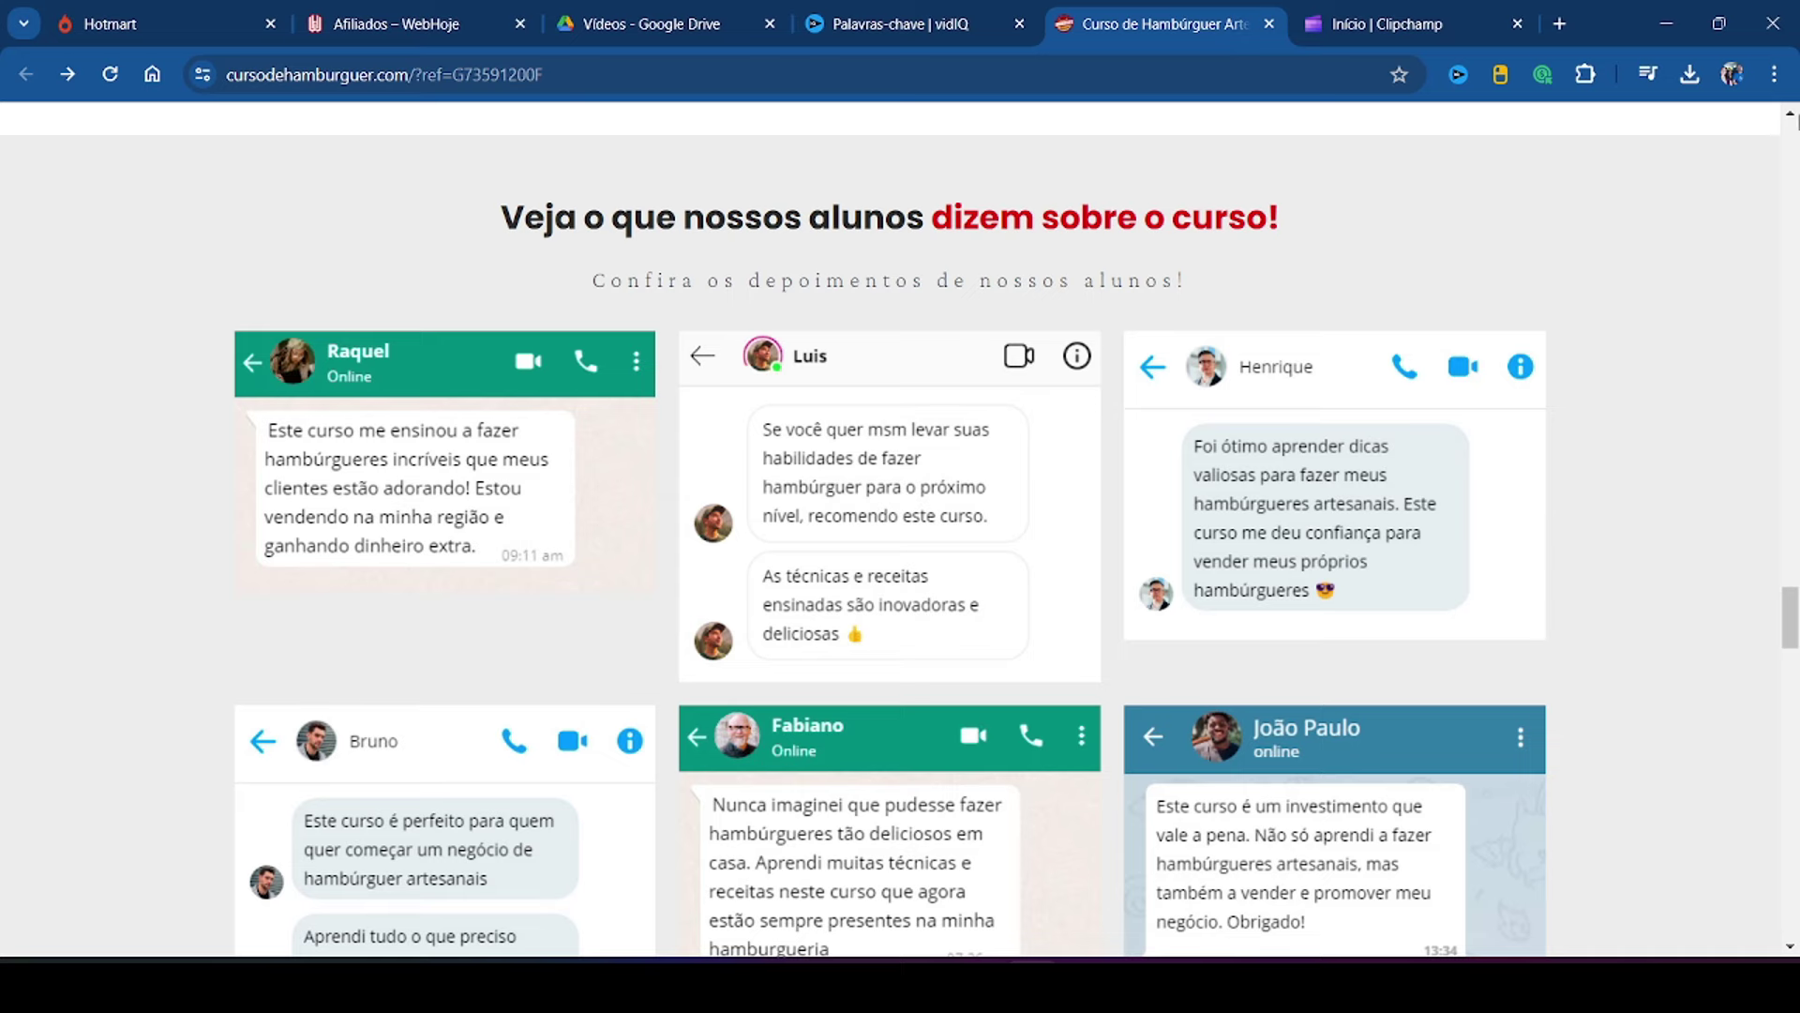
Step: Set the browser zoom to 80% so all six student testimonials fit on the page view
click(1775, 75)
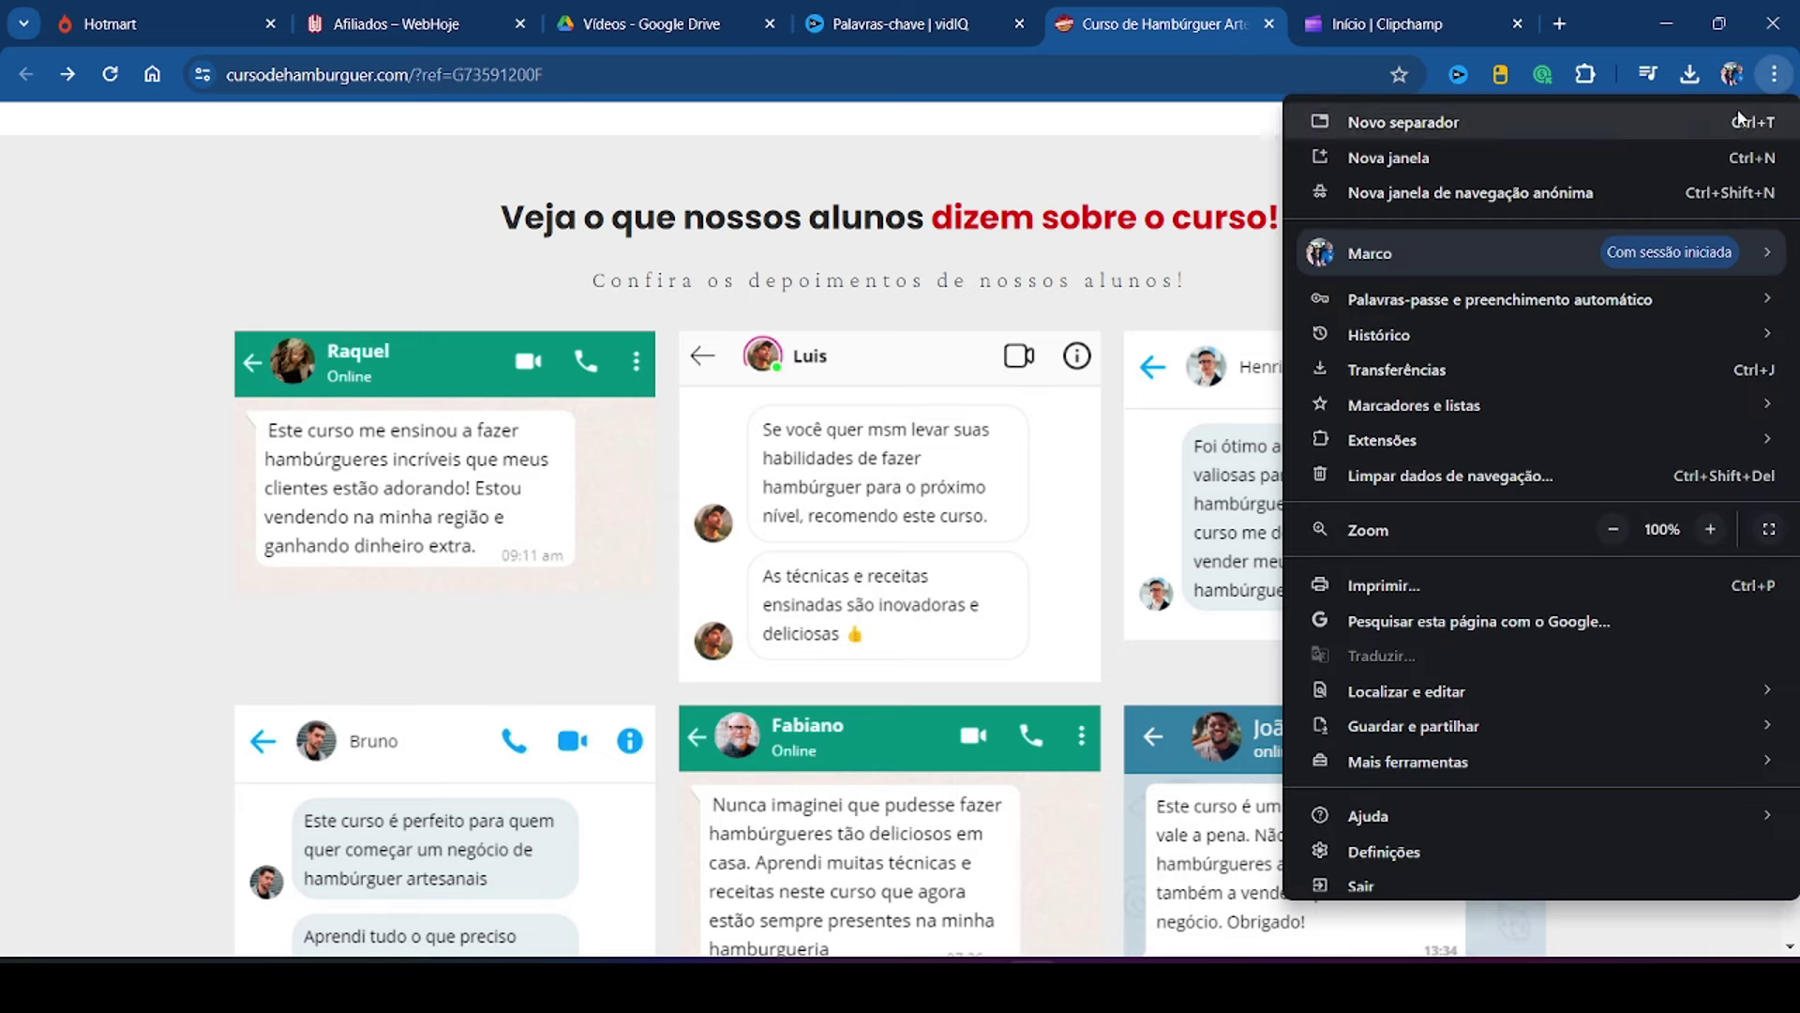
click(1616, 530)
click(1617, 530)
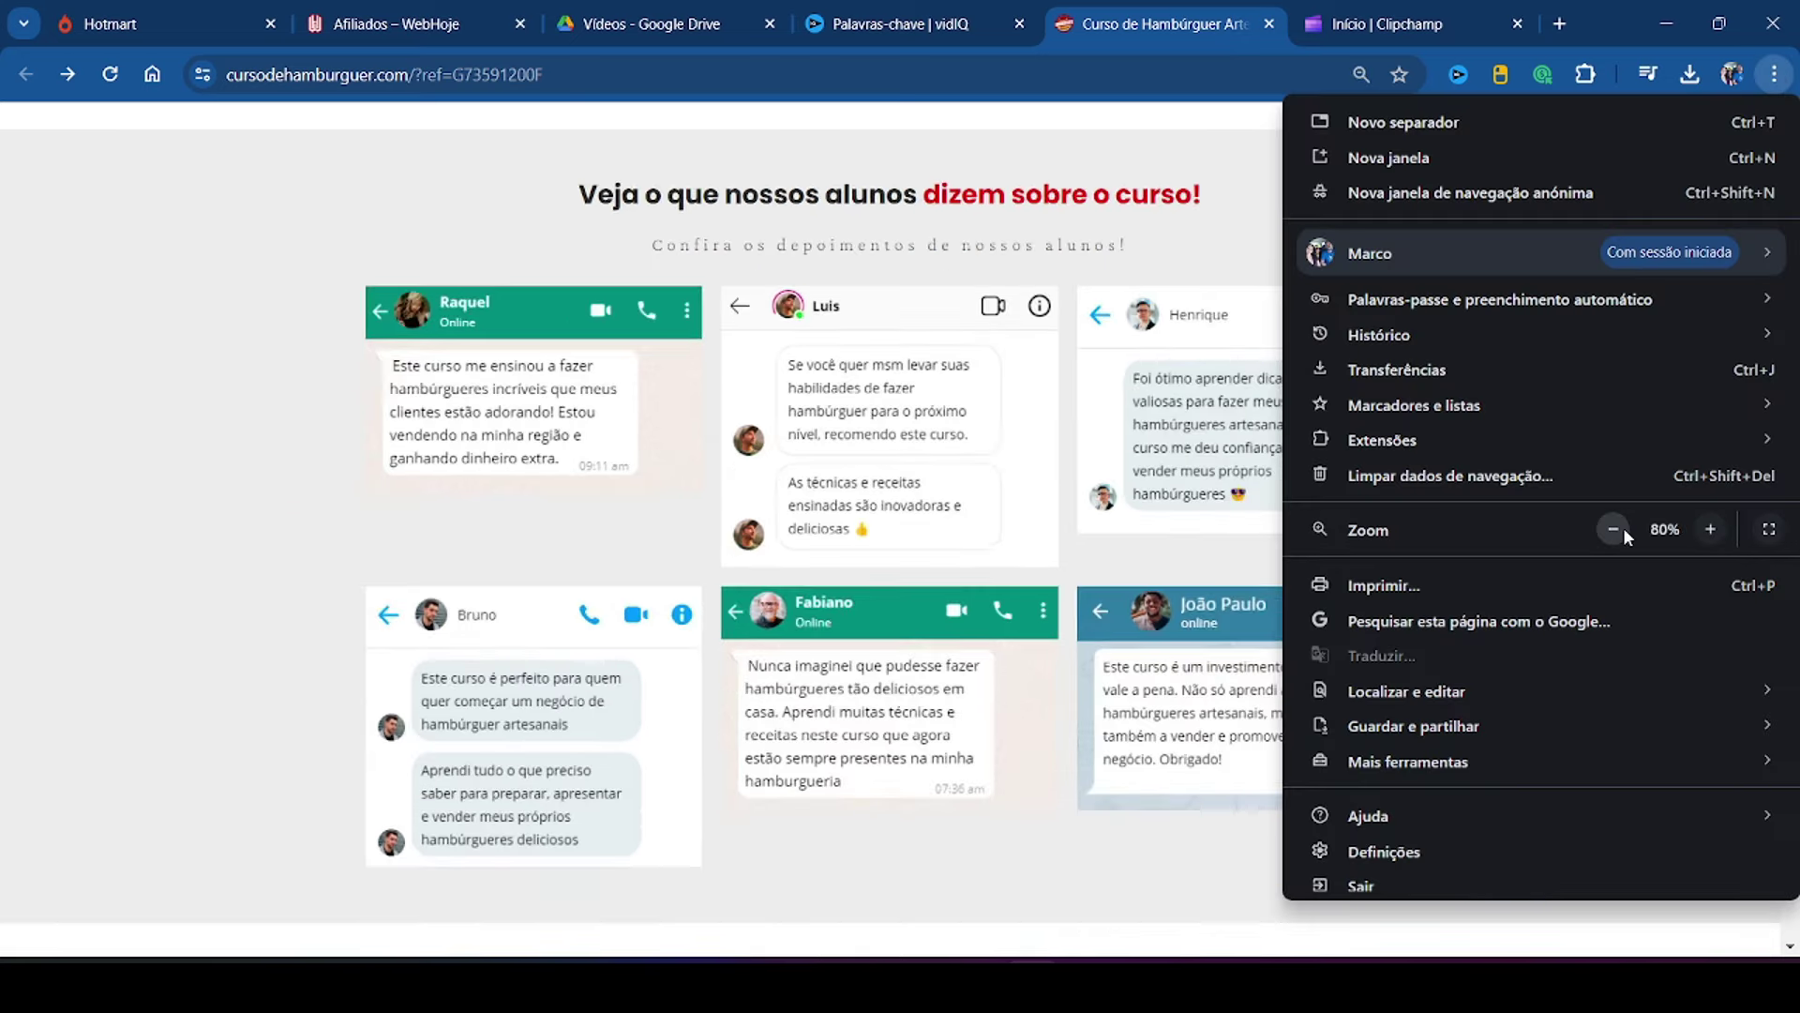
click(176, 489)
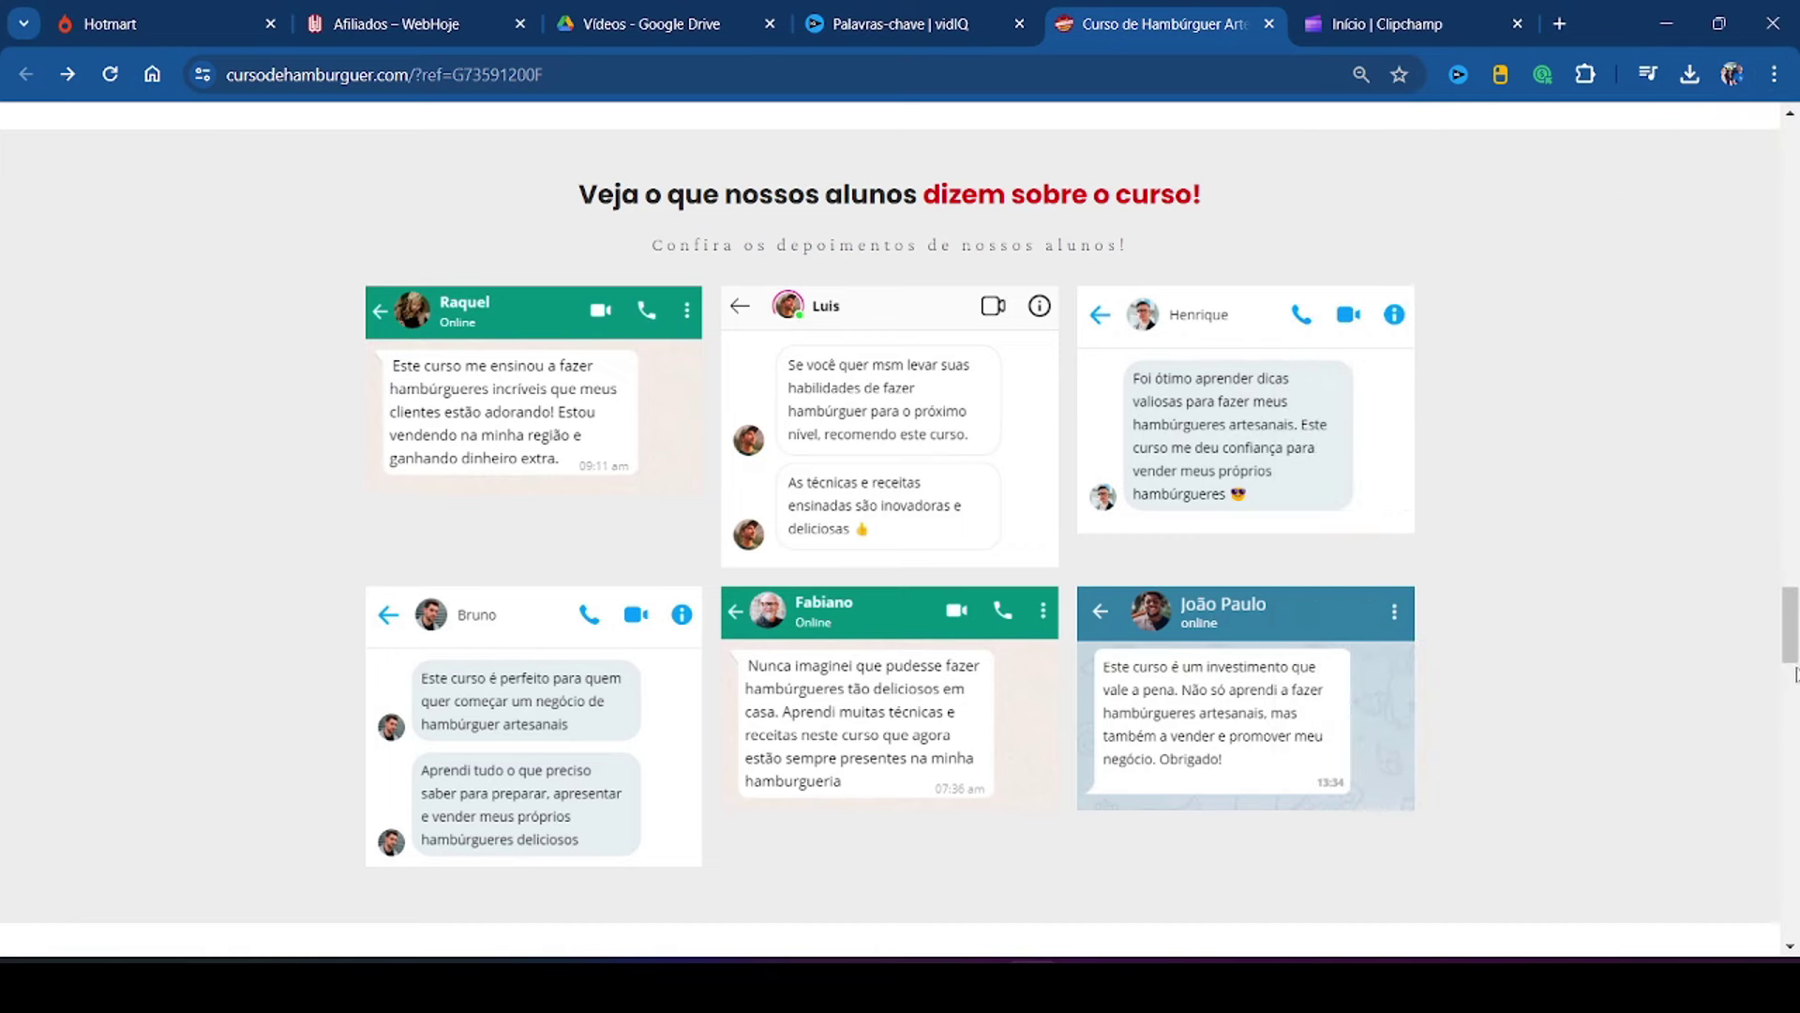
Step: Switch to Clipchamp, make a screen recording of the sales page tab showing the student testimonials, and save it to the project
drag(1793, 647, 1793, 647)
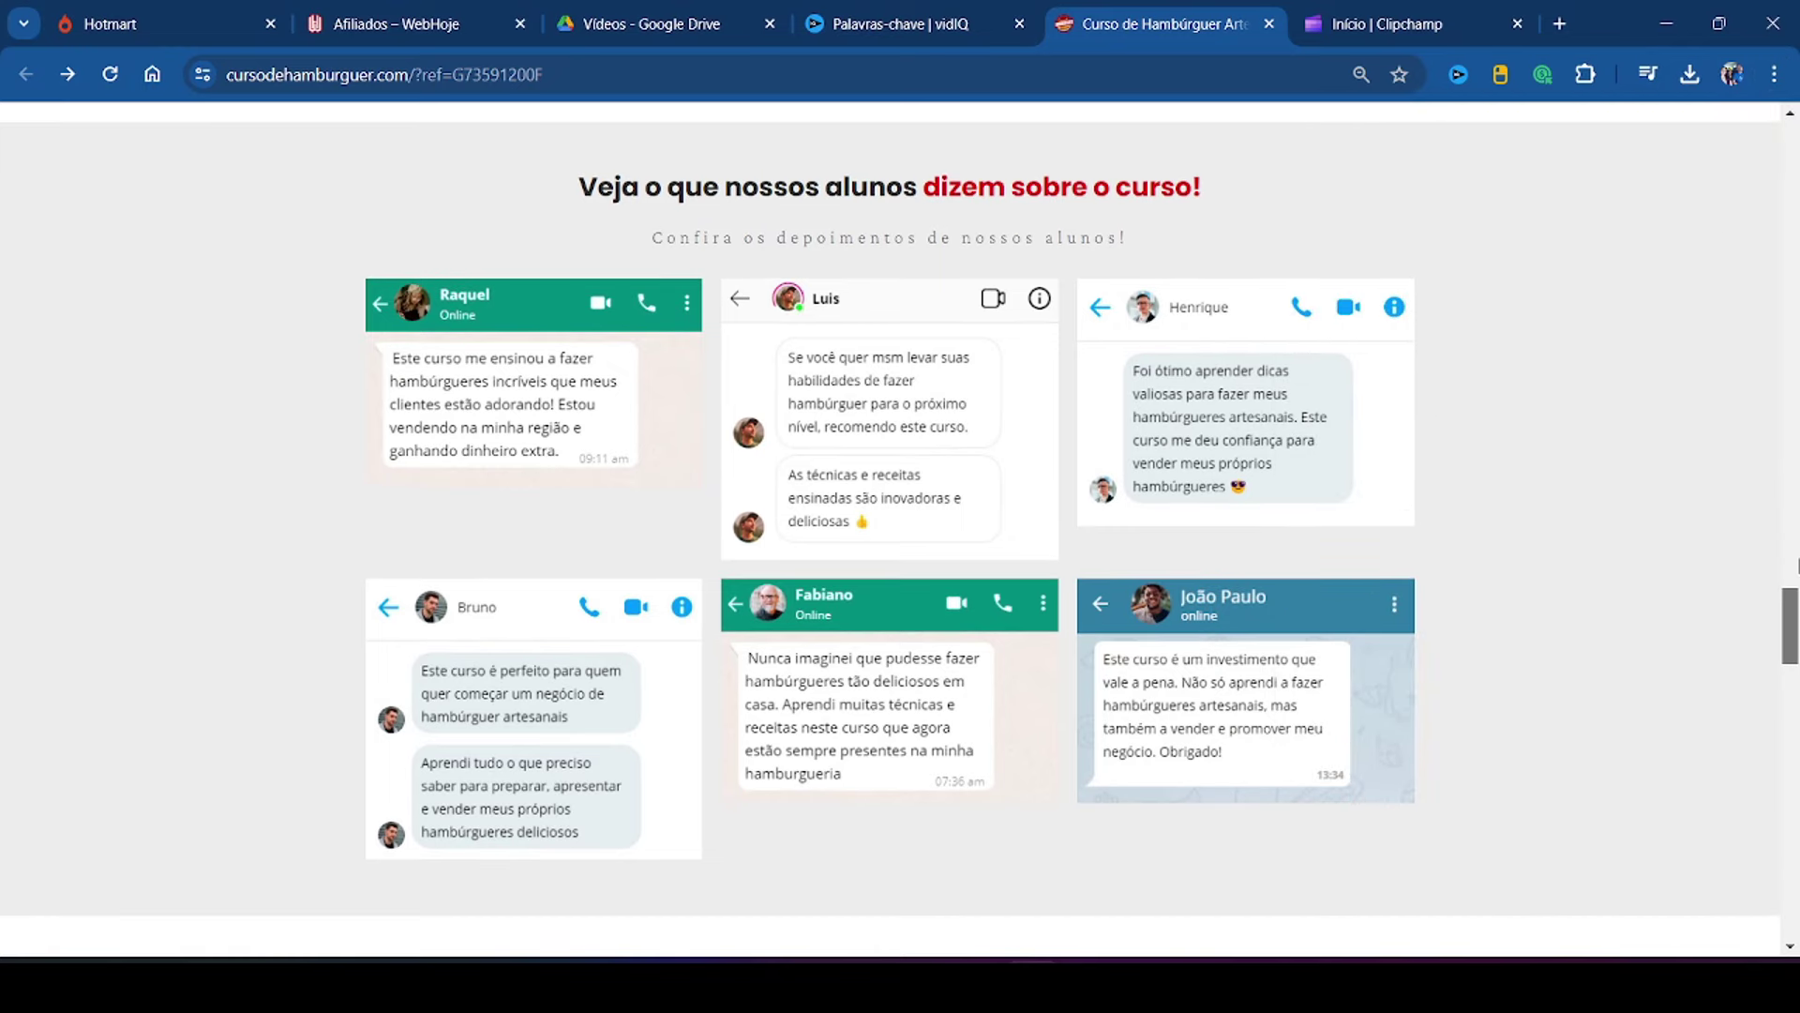
click(1326, 17)
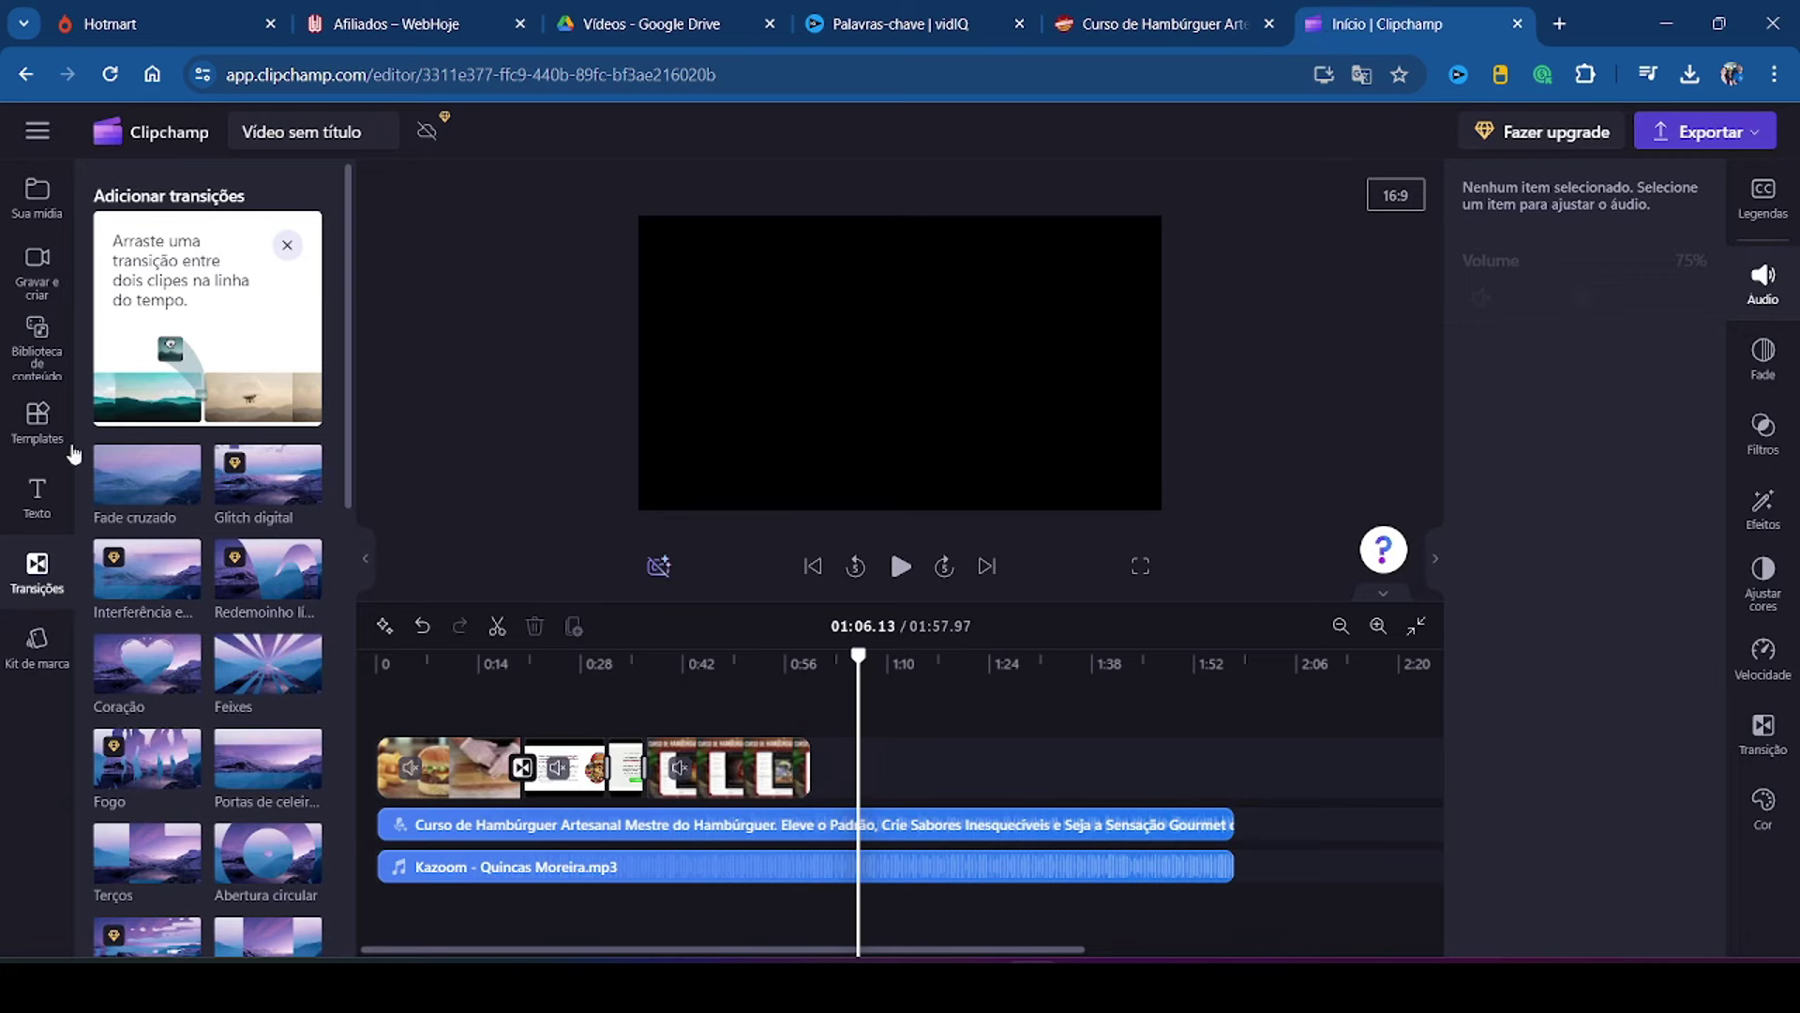
click(52, 286)
click(184, 499)
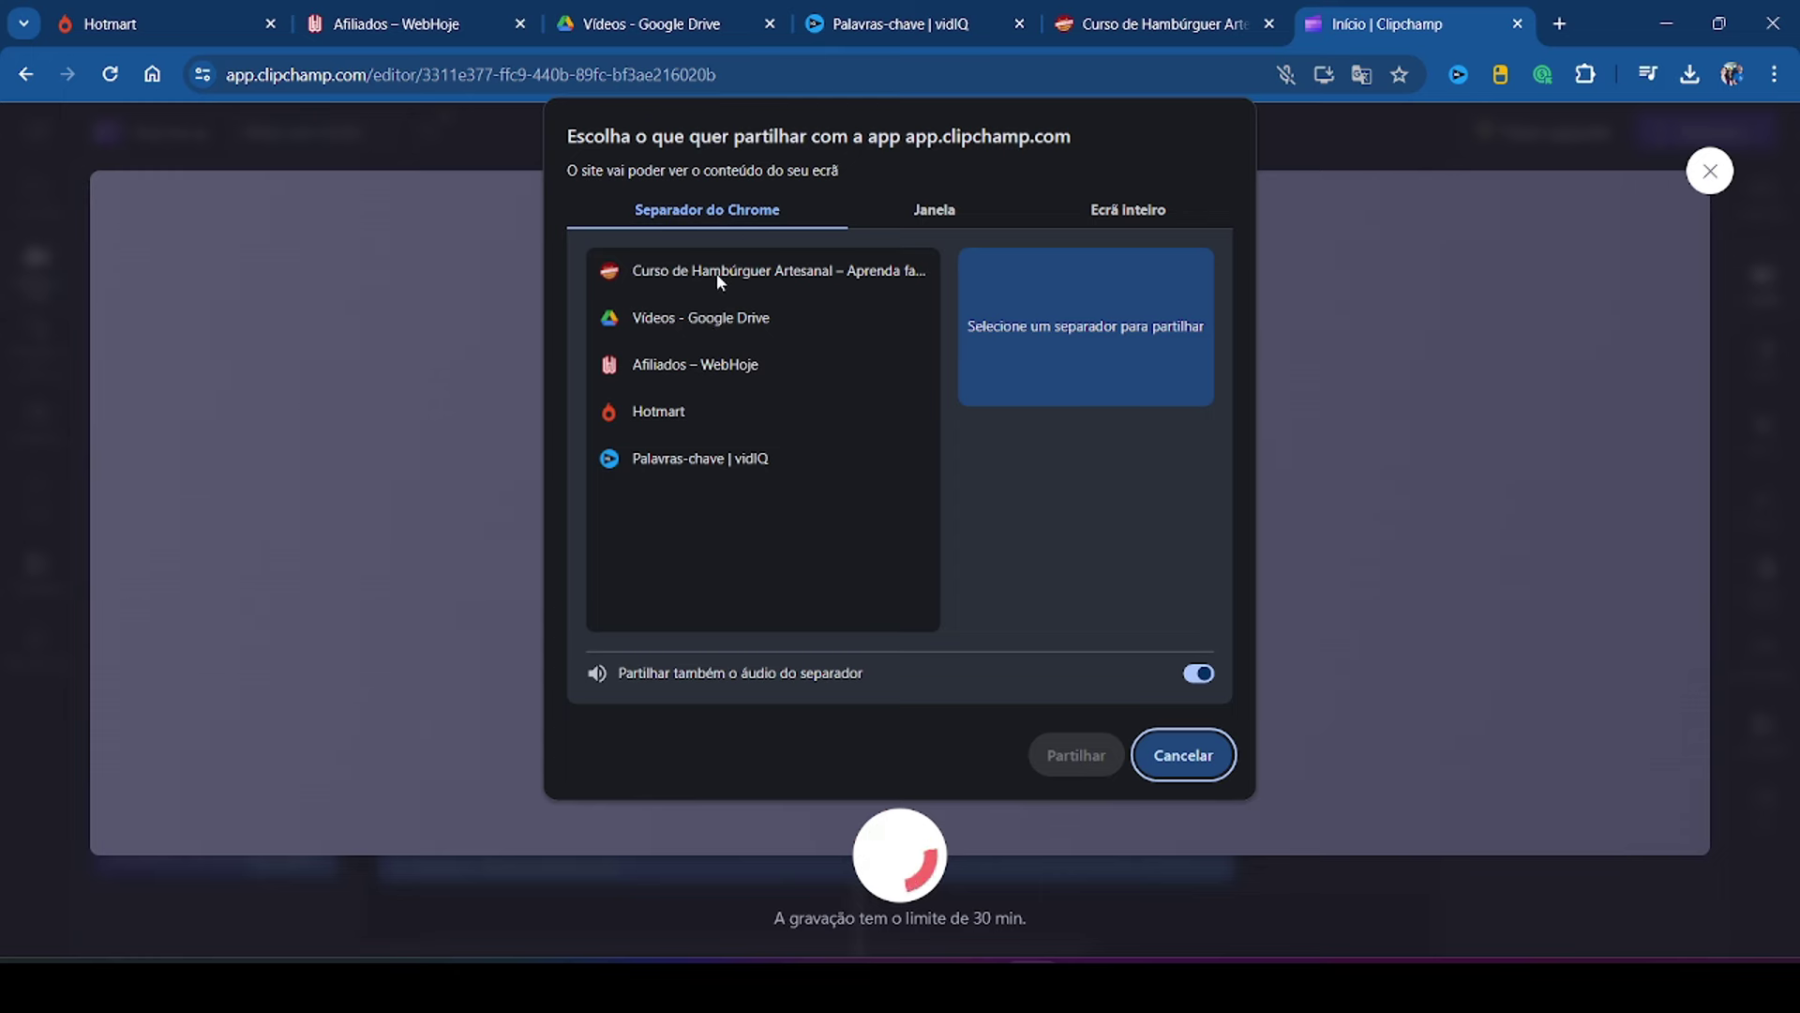
click(716, 273)
click(1076, 755)
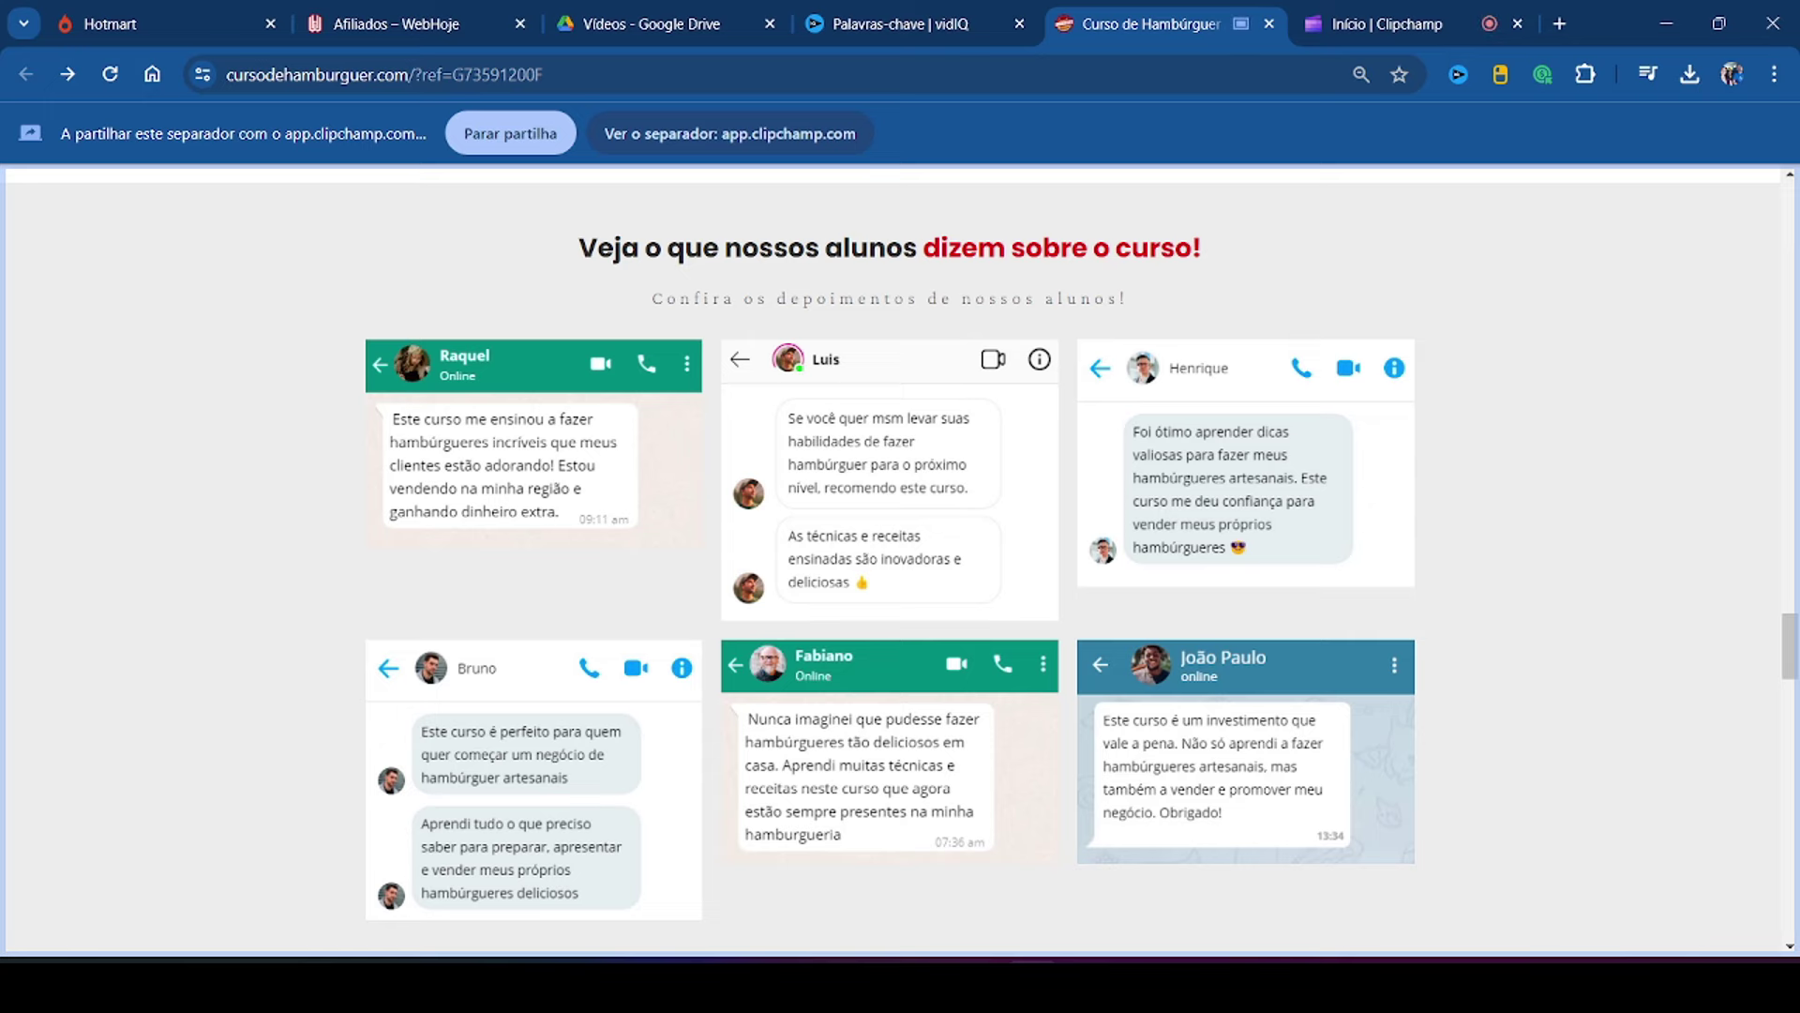
click(1392, 21)
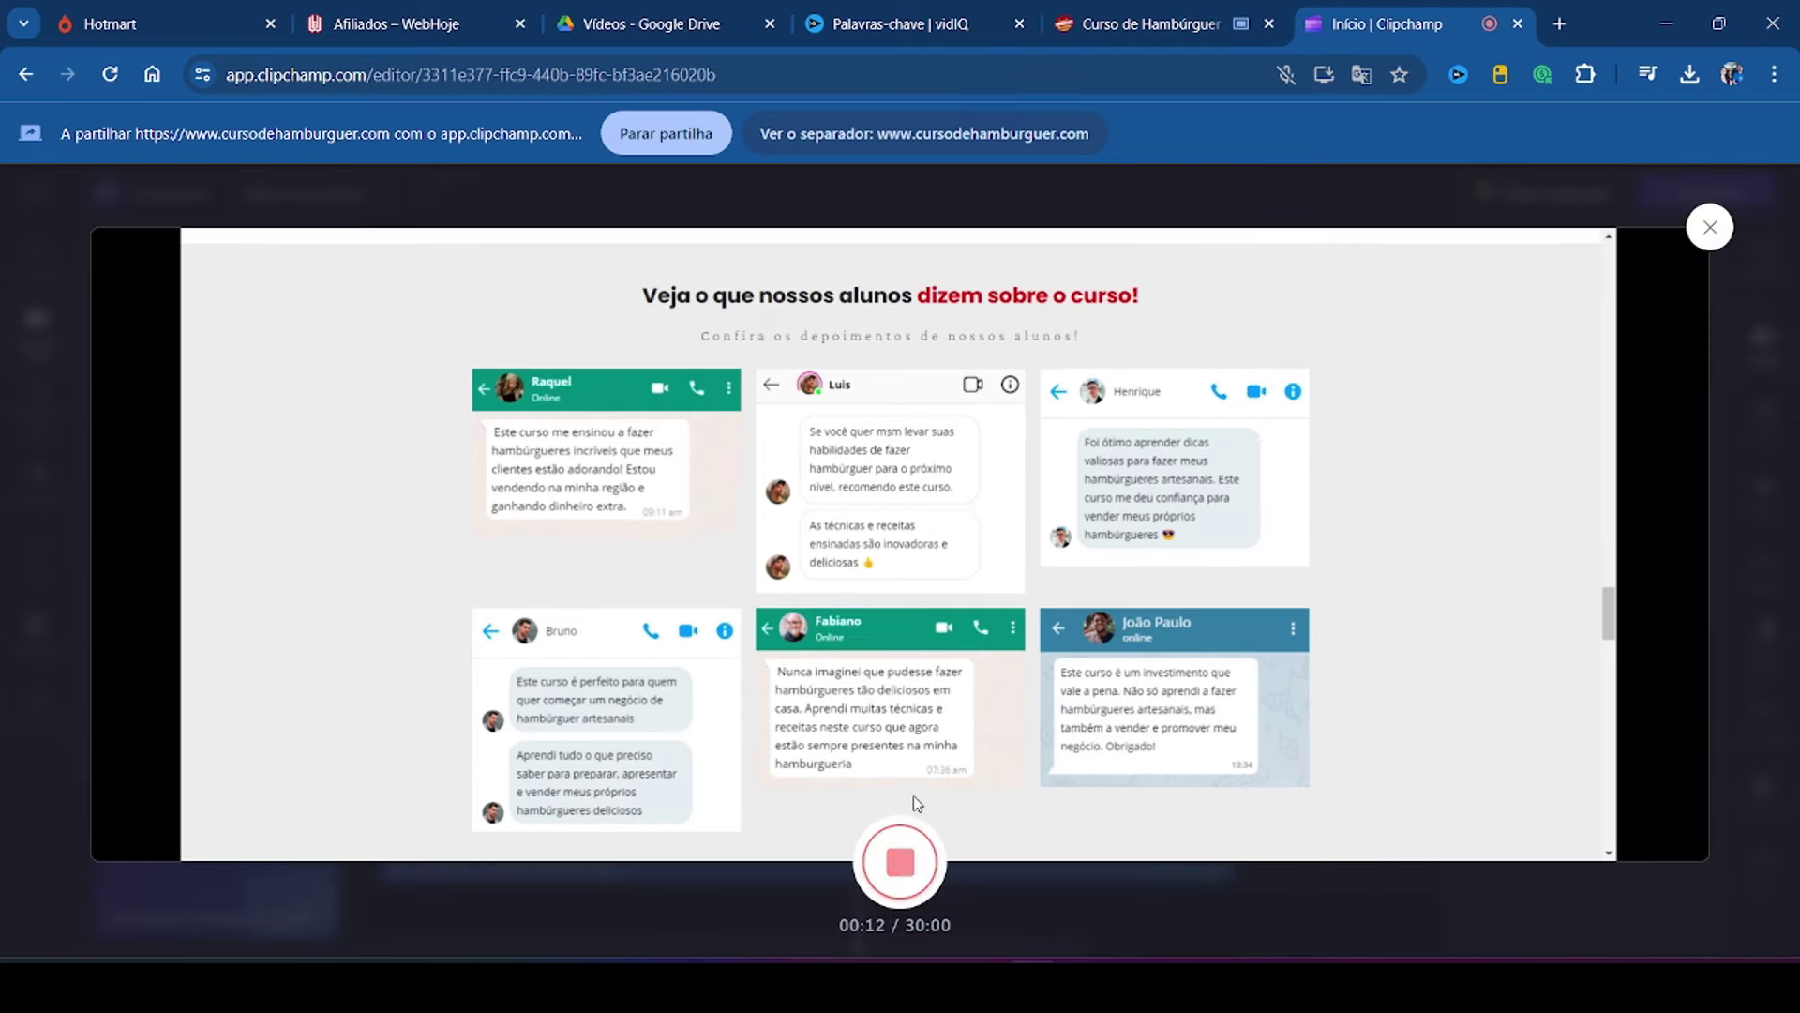
click(891, 872)
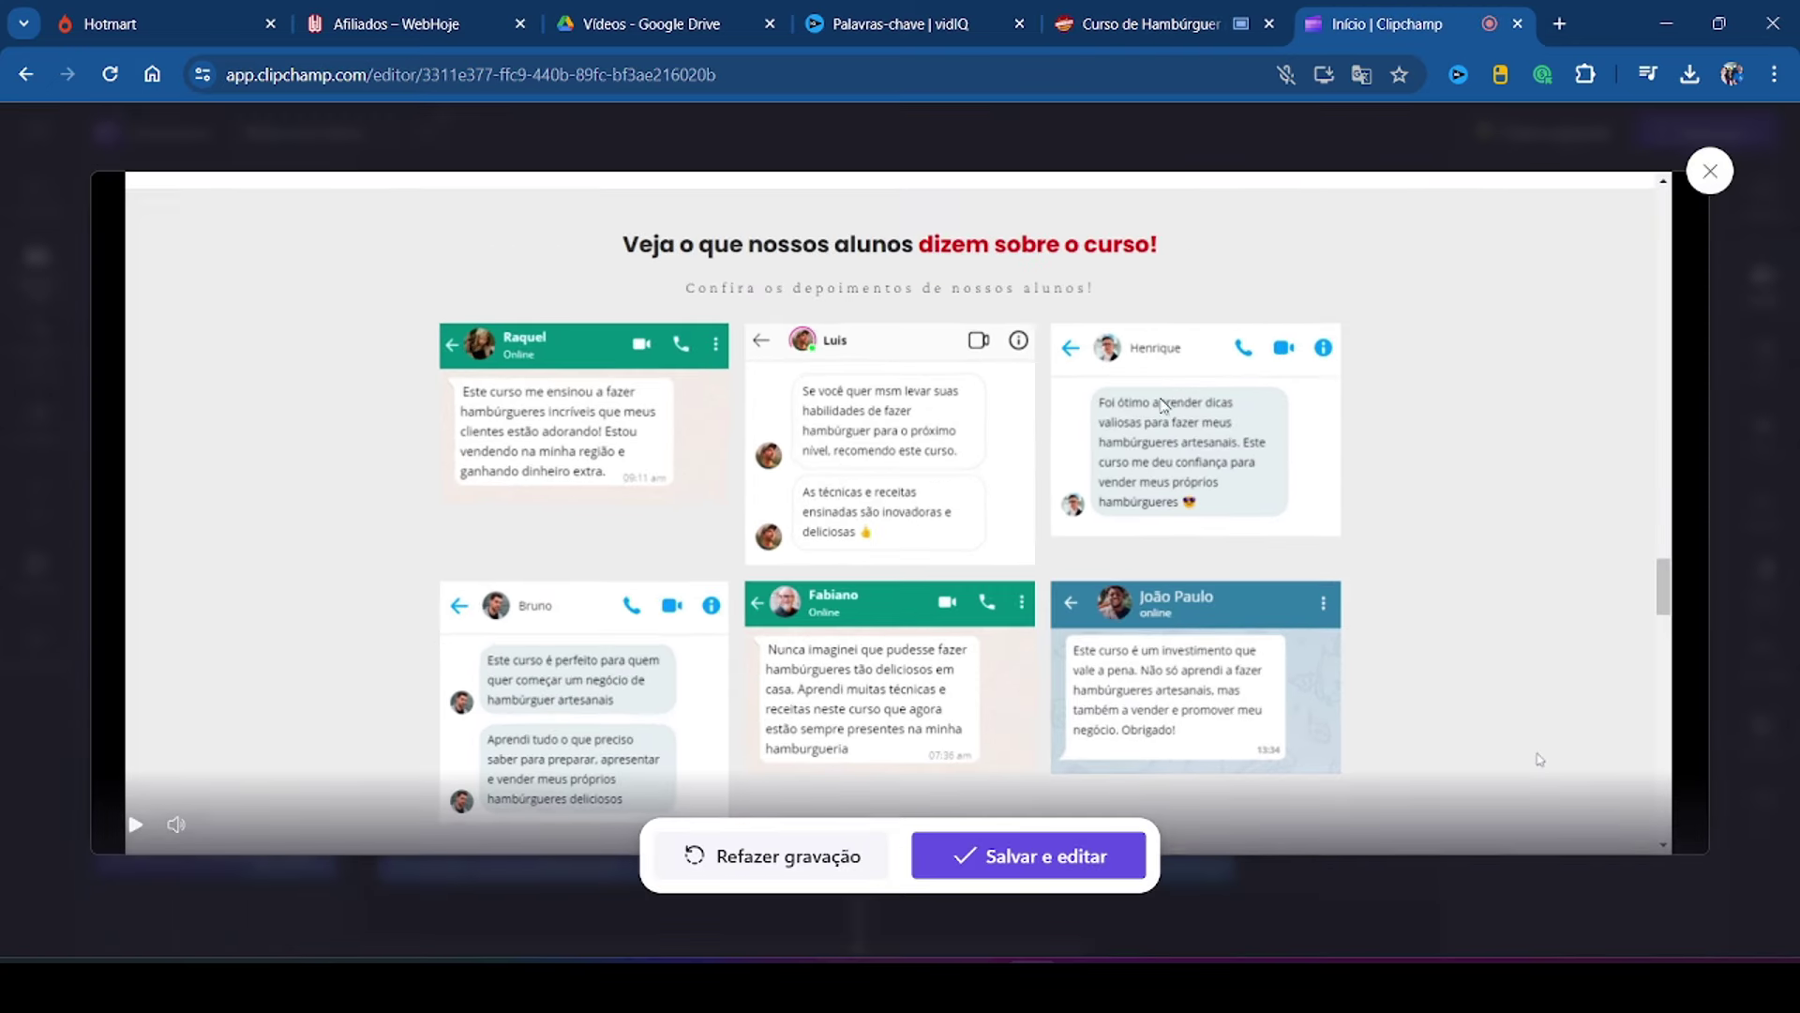
click(1041, 871)
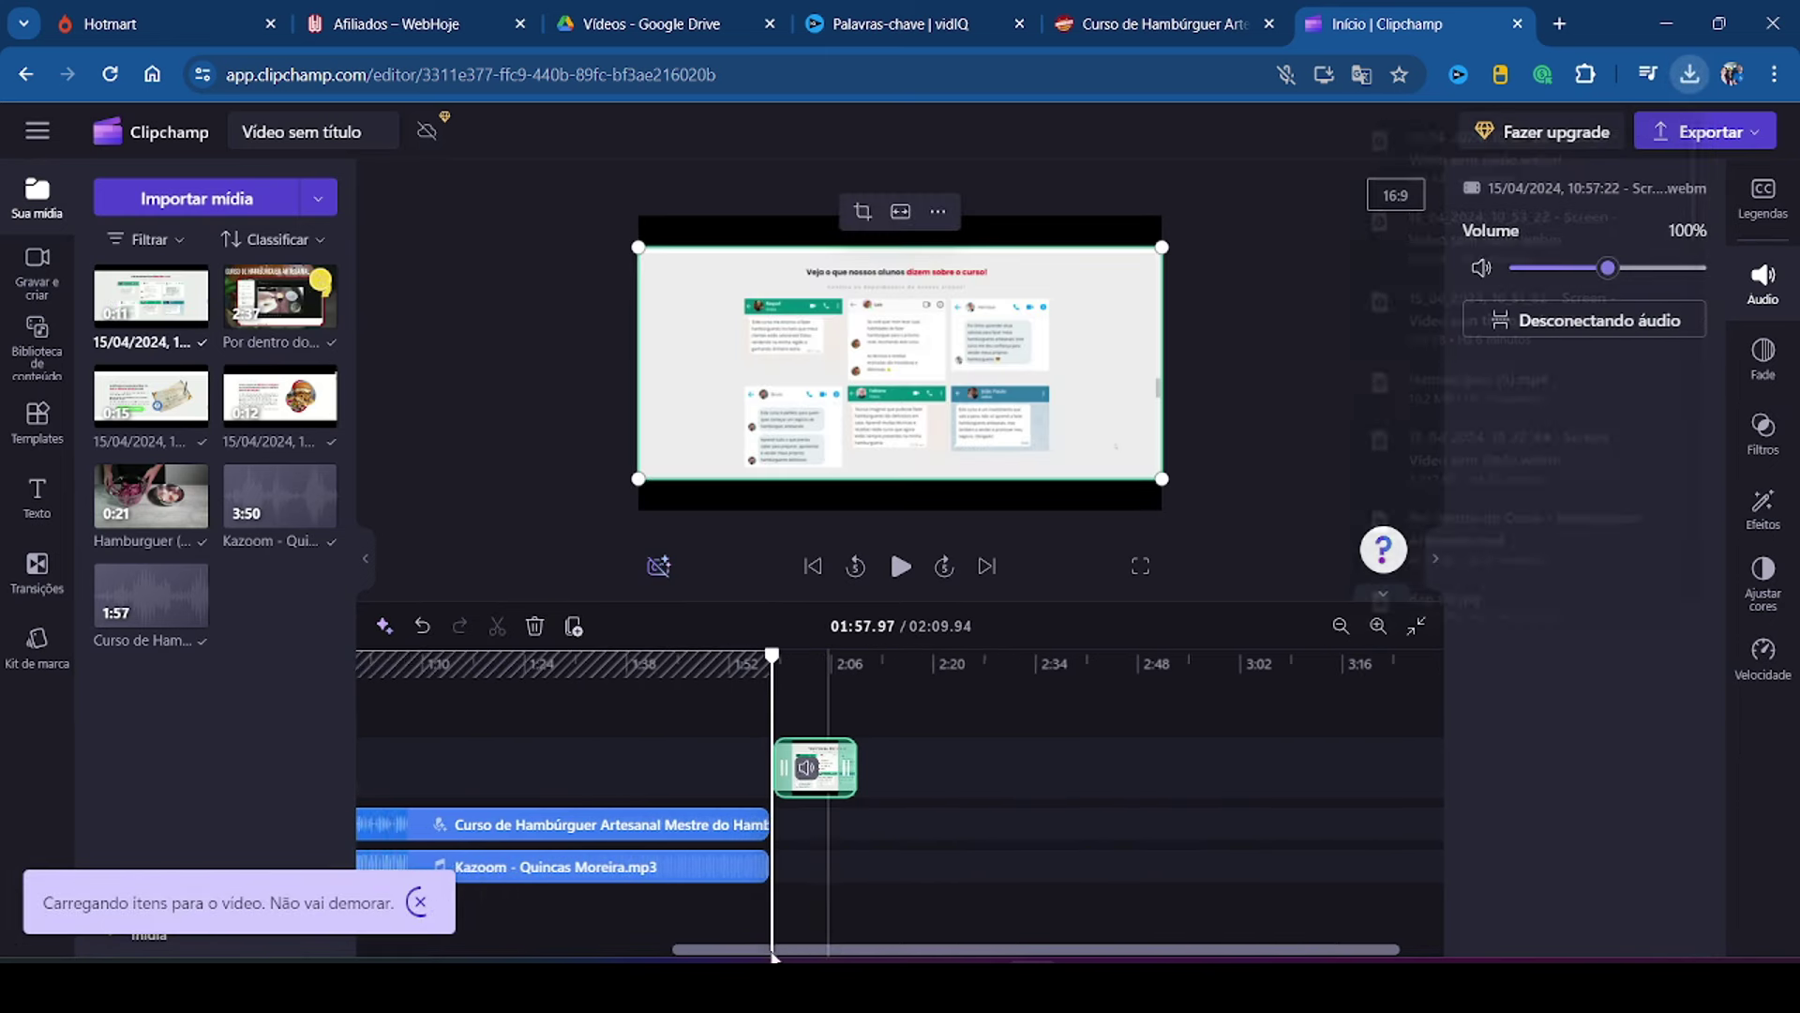
Step: Place the muted testimonials recording right after the "Por dentro do Curso" clip and join them with a Fade cruzado transition
drag(515, 949, 474, 949)
drag(1280, 767, 866, 750)
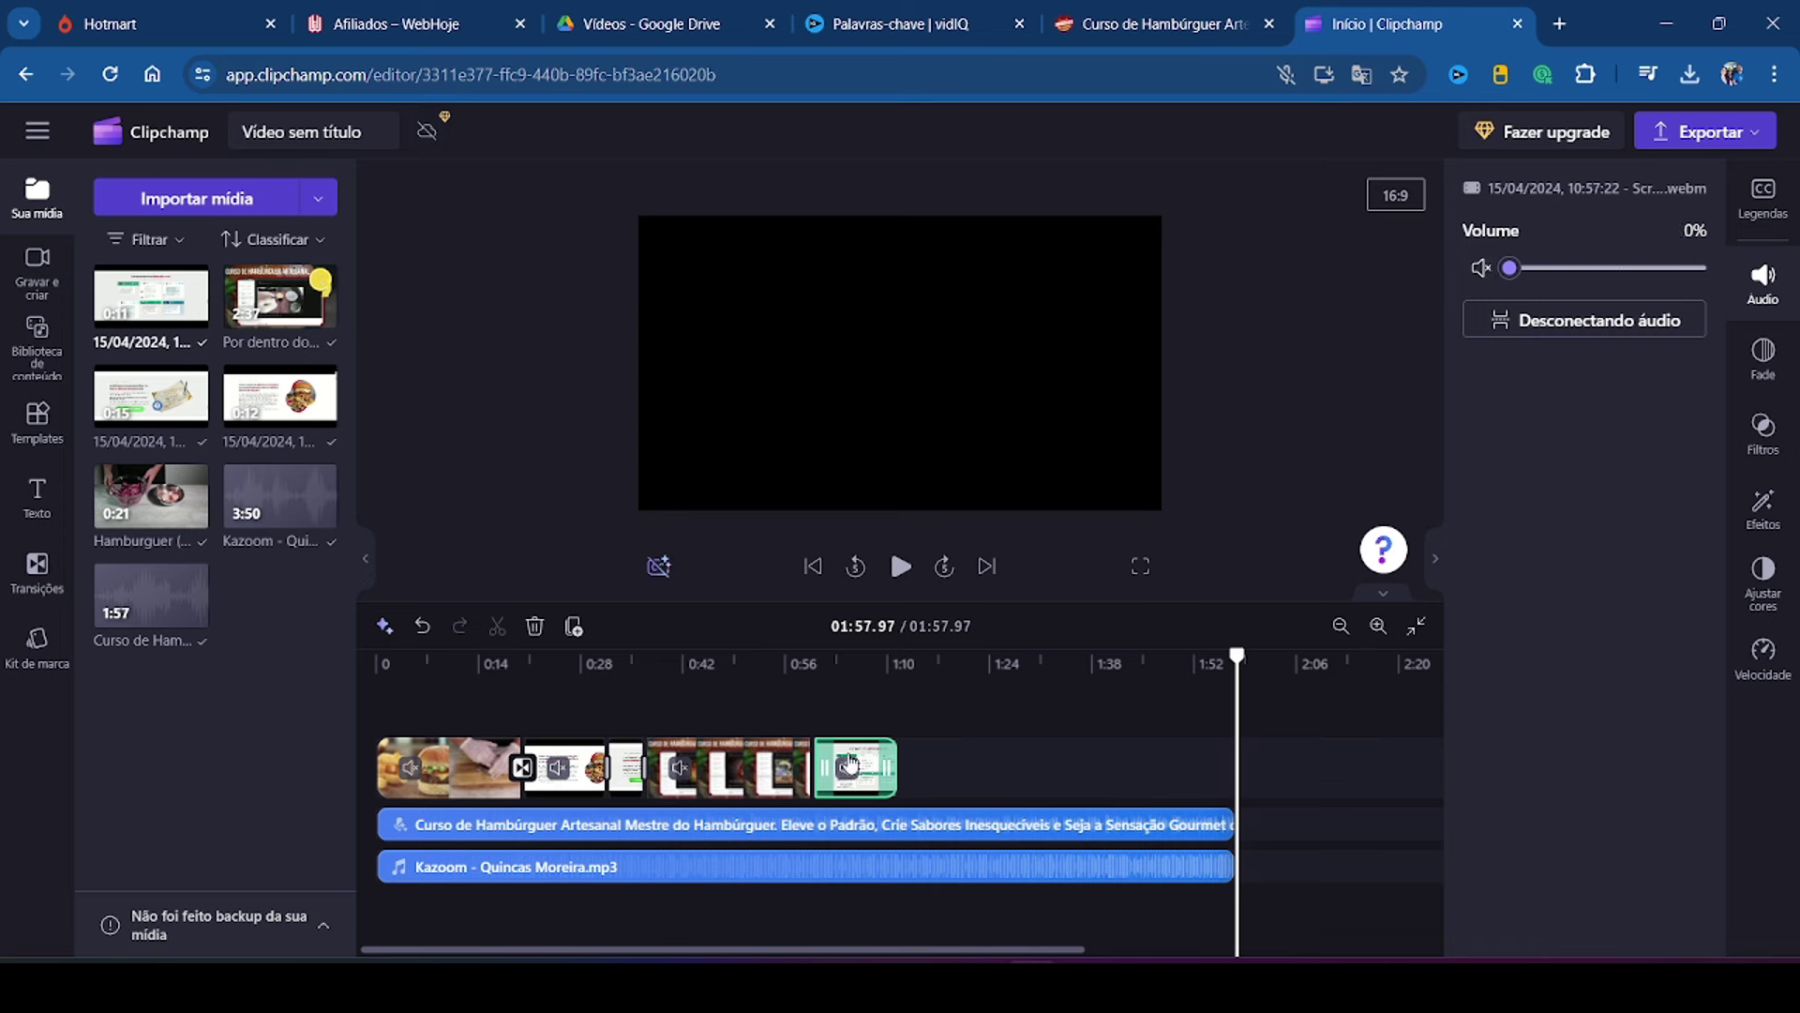
click(37, 567)
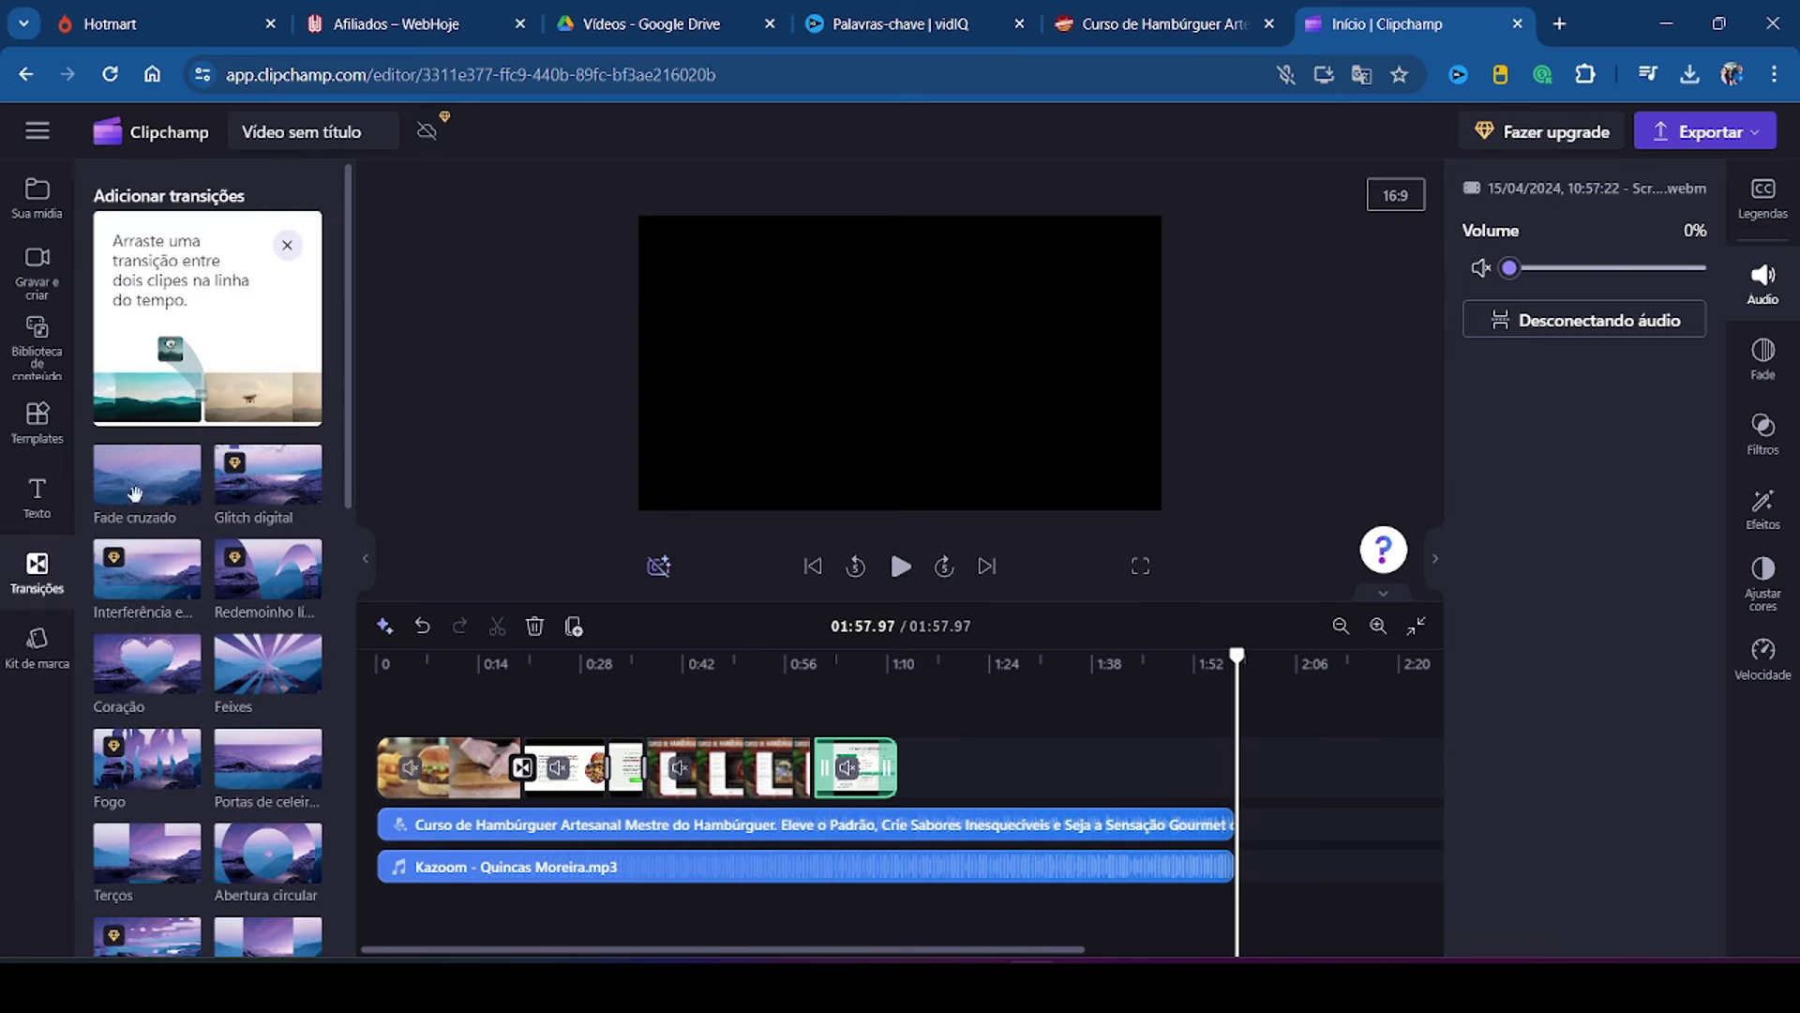
click(818, 768)
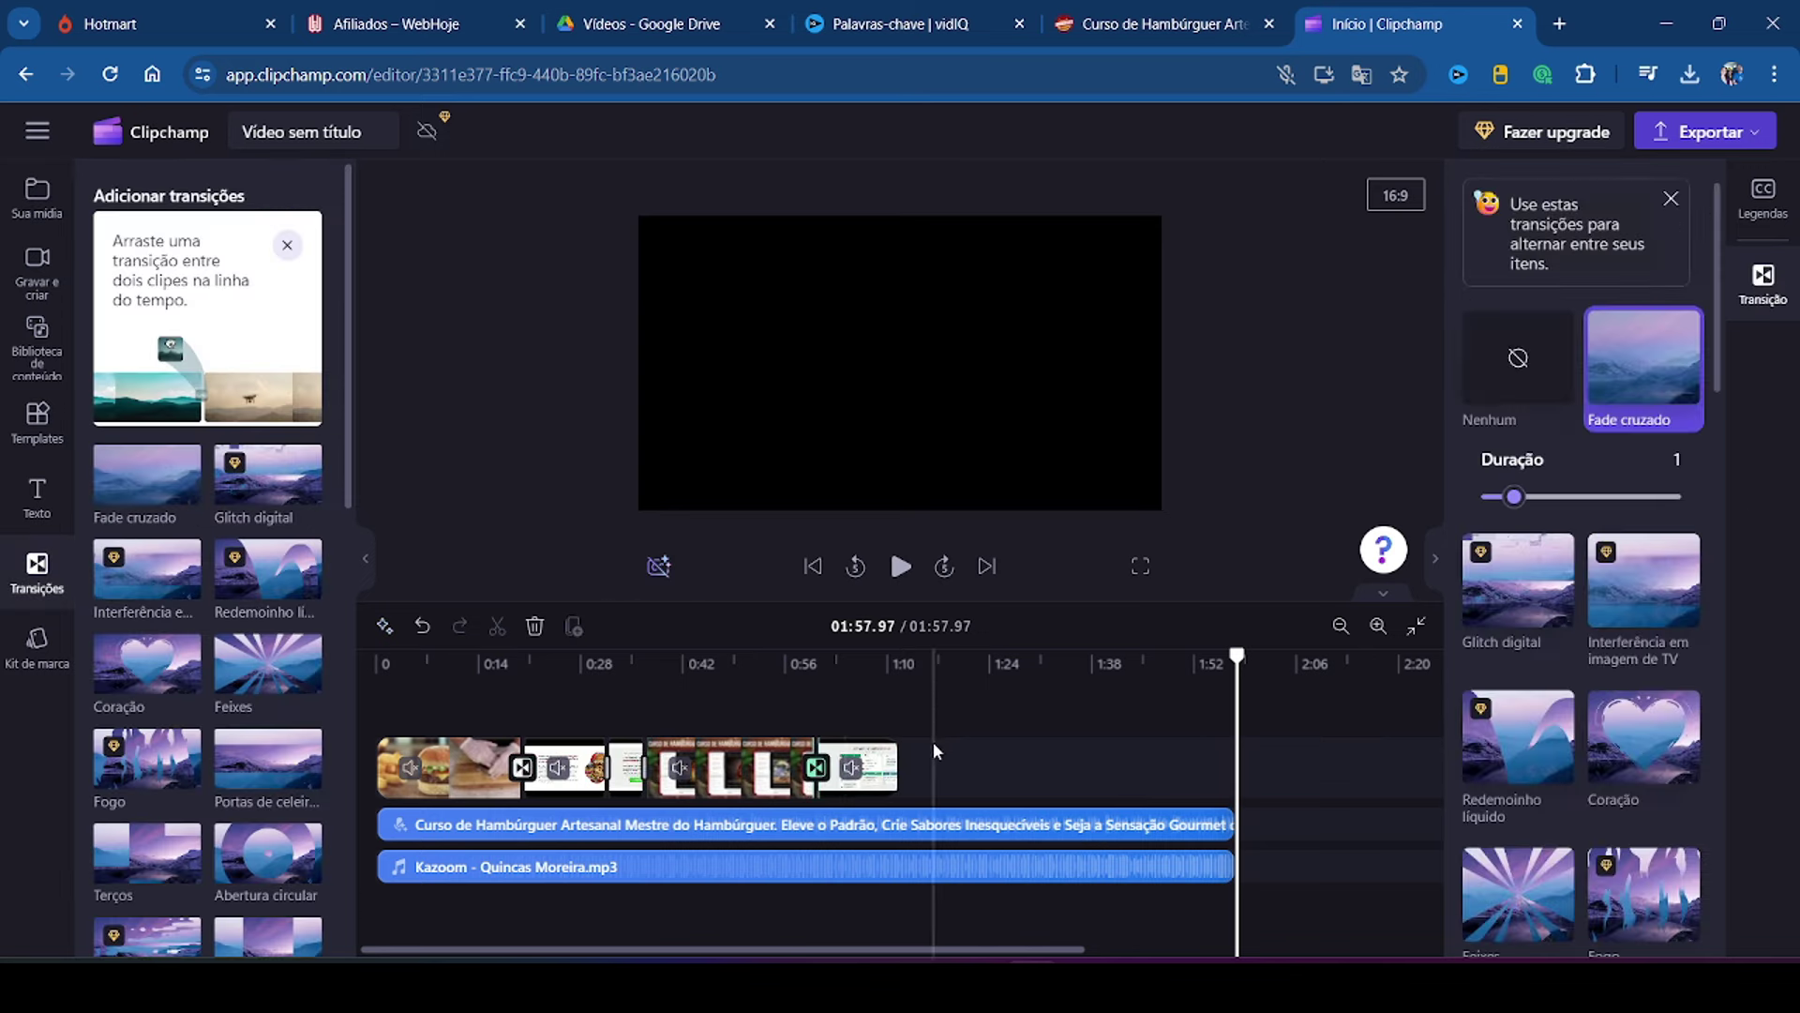
Step: Enlarge the testimonials clip in the preview until it fills the 16:9 frame without black bars
drag(1237, 657, 862, 661)
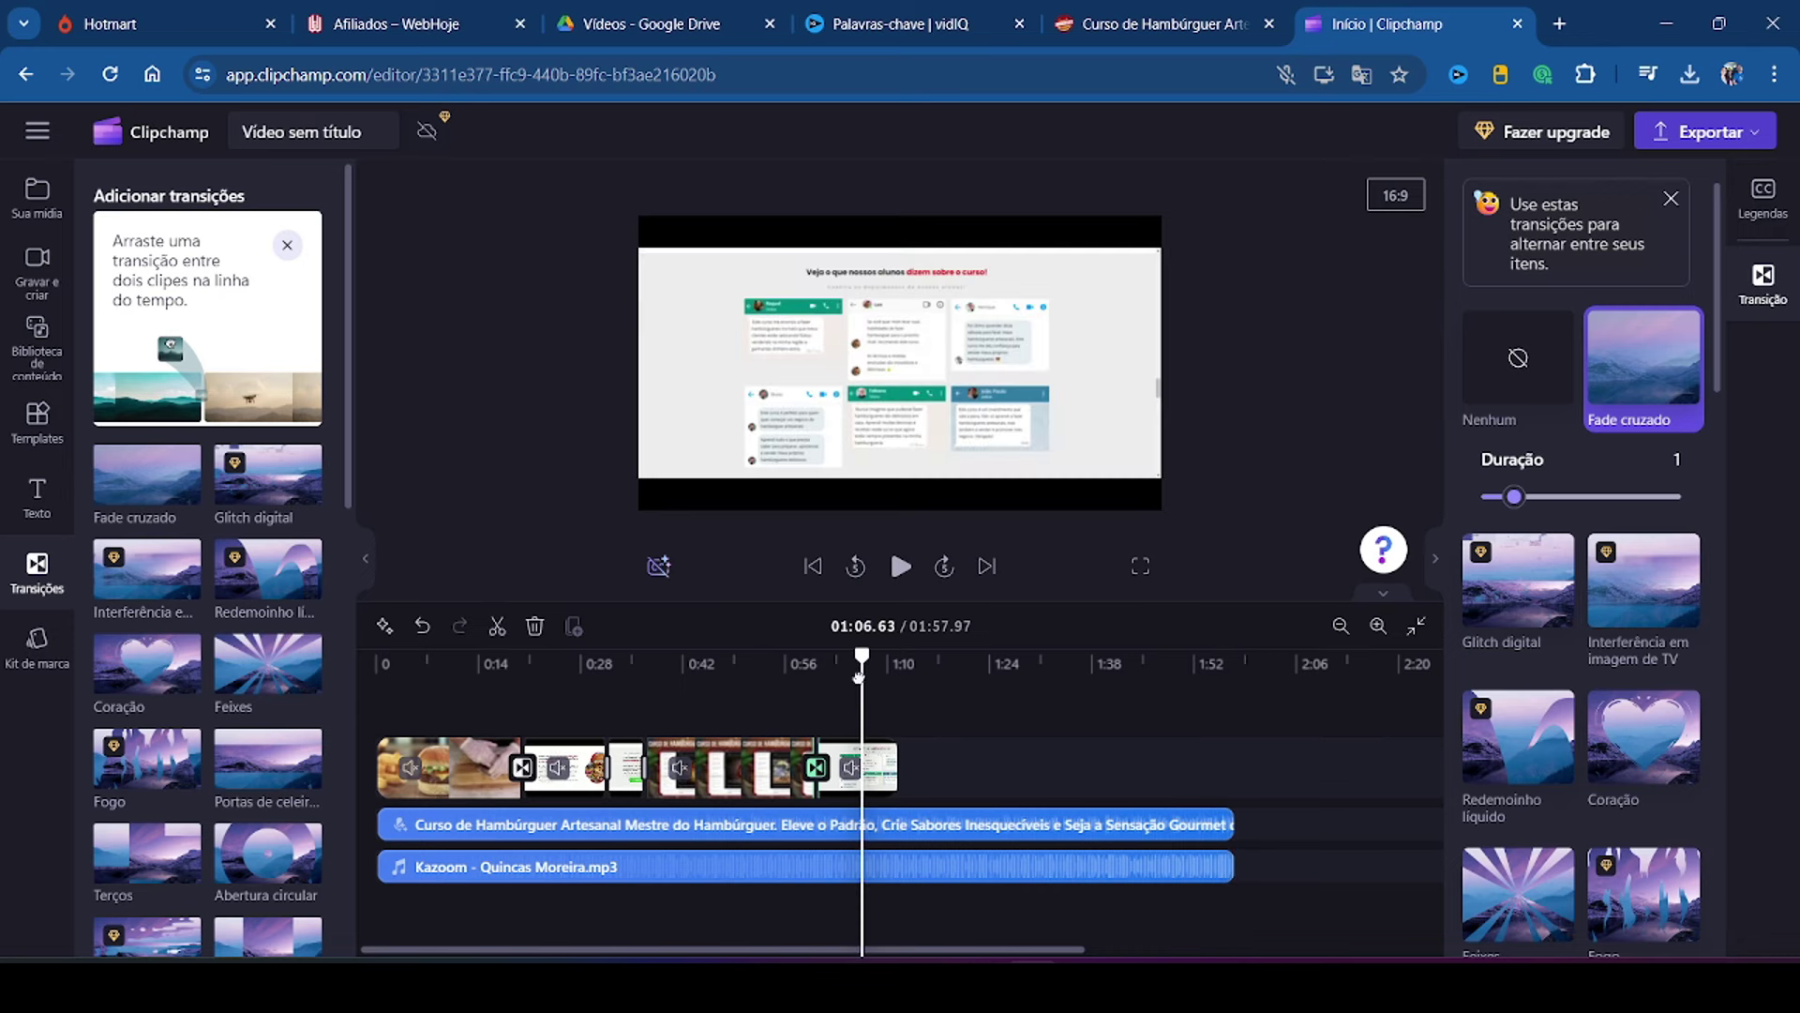
click(855, 764)
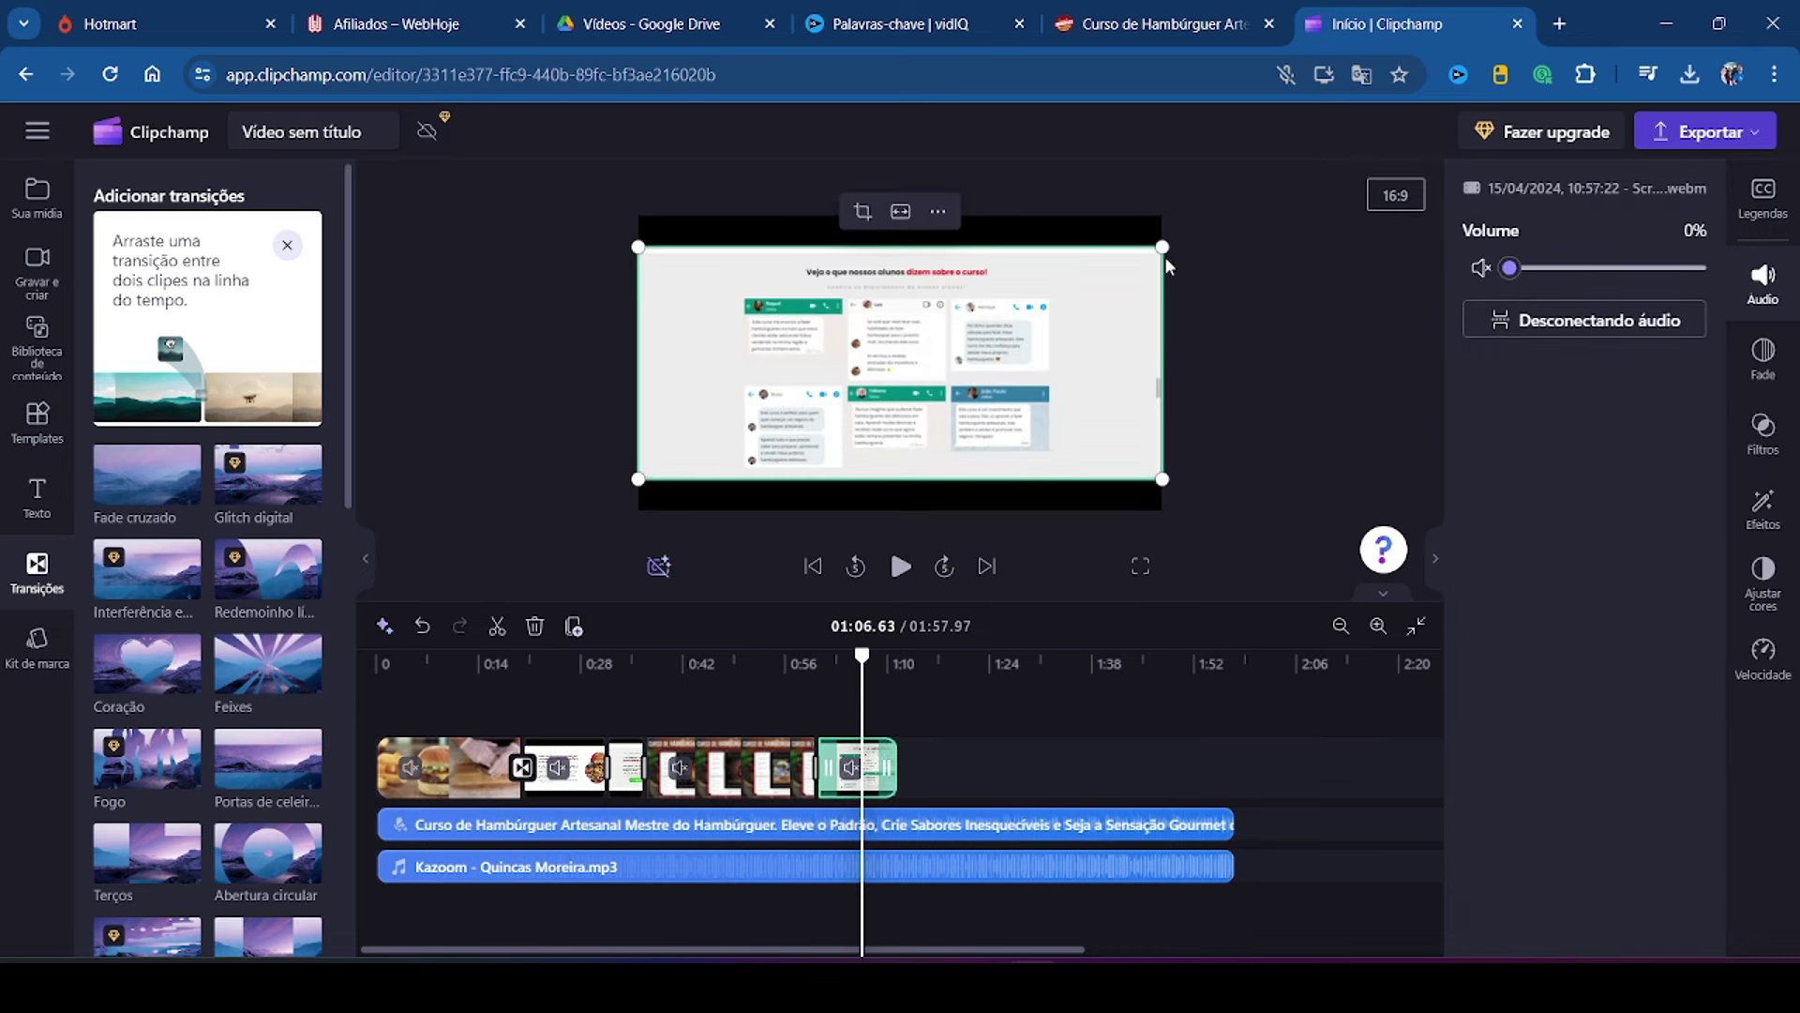
key(Left)
drag(1163, 246, 1237, 214)
drag(639, 479, 588, 537)
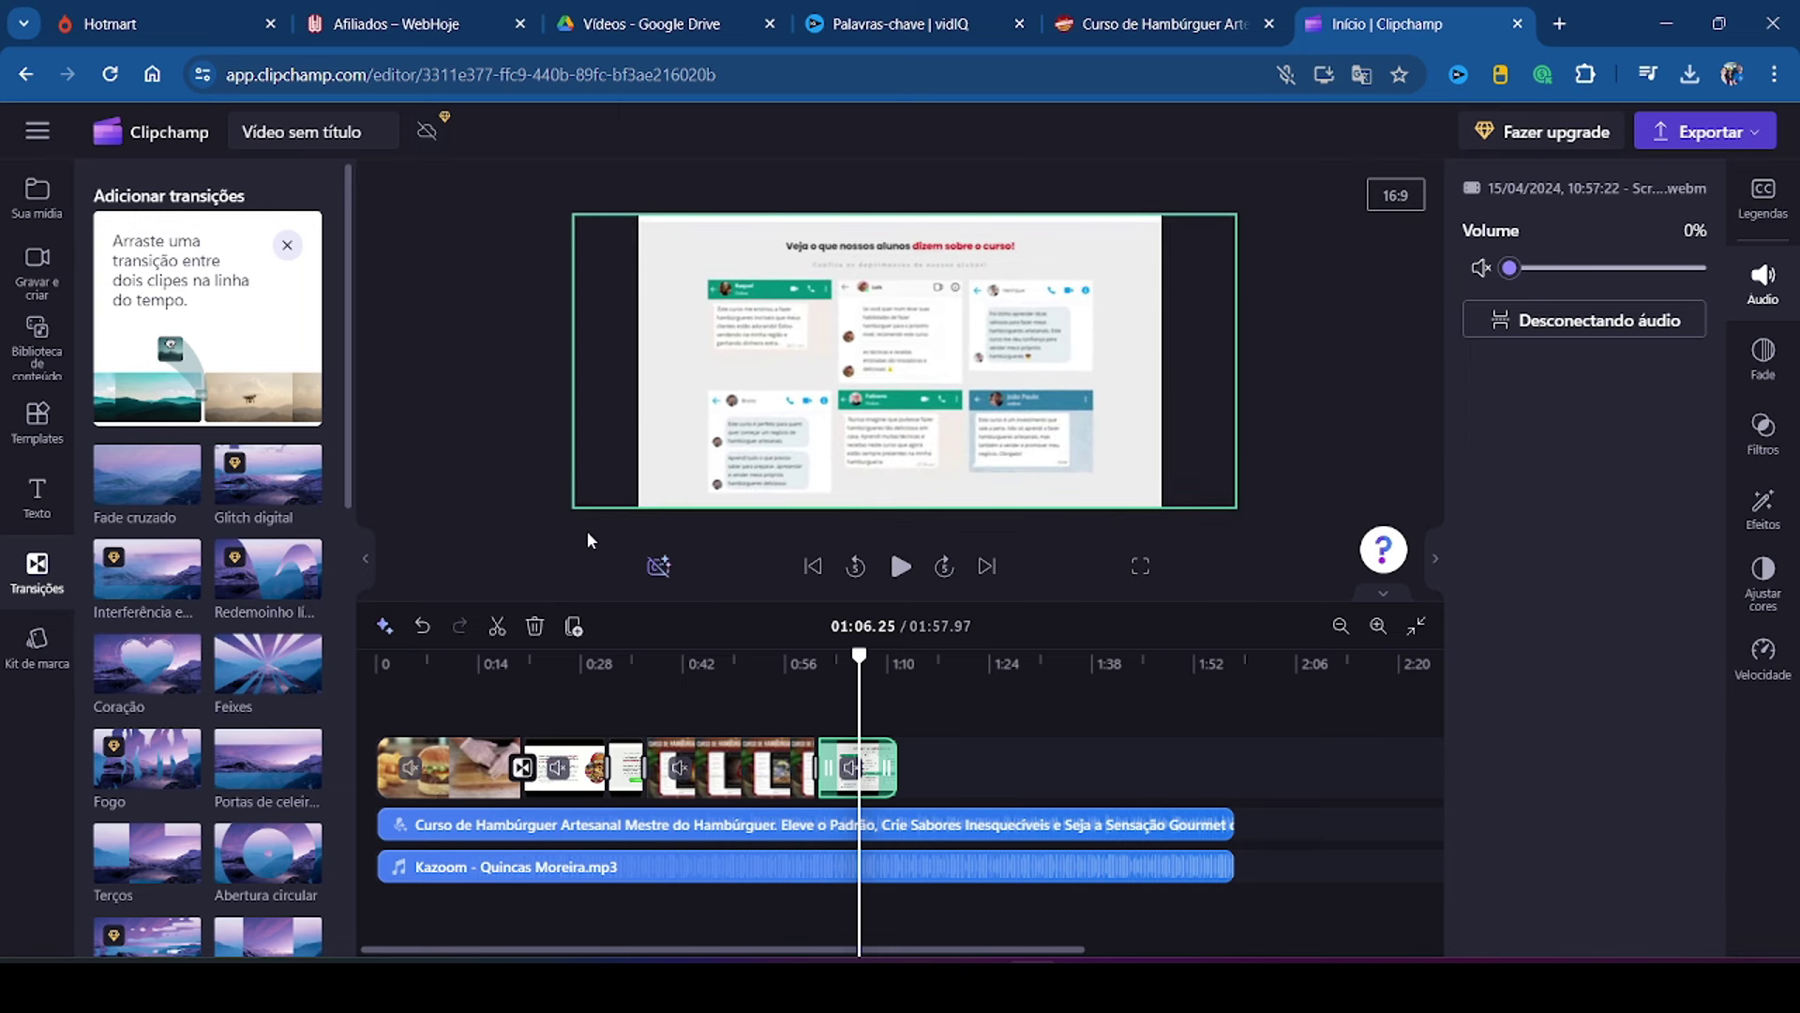
Step: Apply the Zoom lento effect to the testimonials clip and set its speed to the minimum
click(1761, 507)
click(1647, 511)
scroll(1658, 531, down, 2)
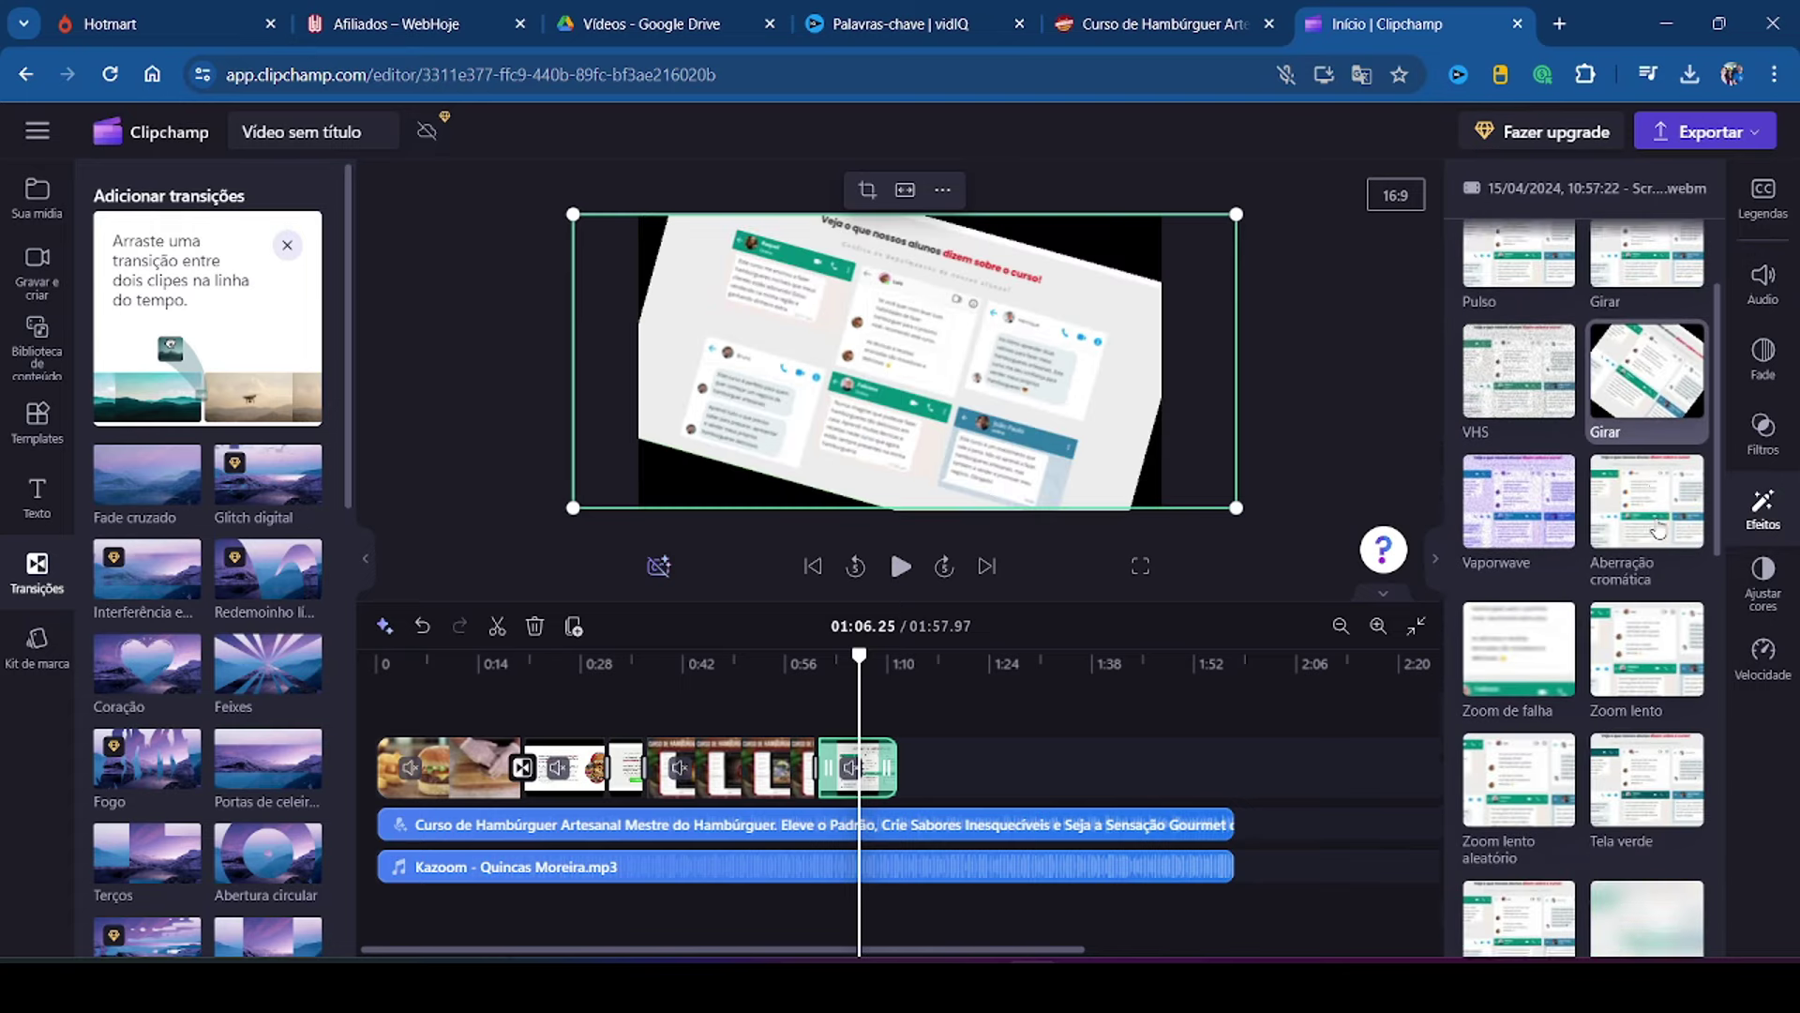
scroll(1658, 530, down, 2)
click(1669, 461)
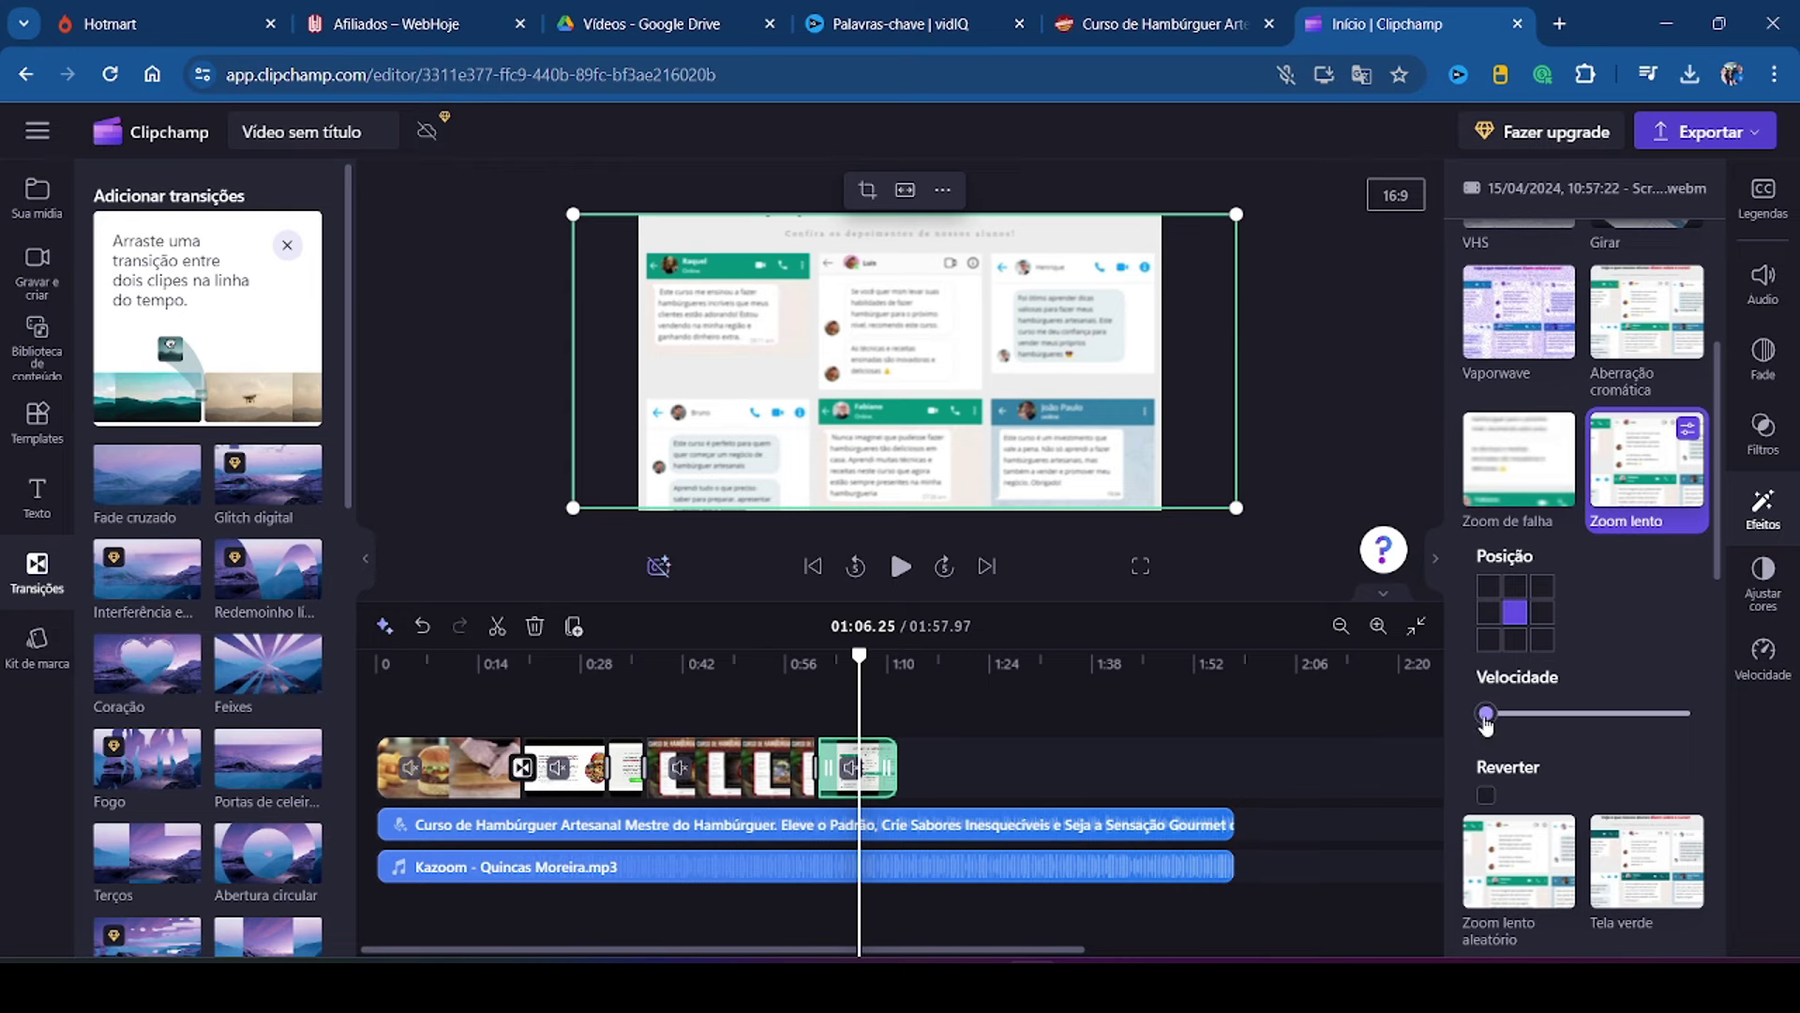
drag(1486, 715, 1458, 723)
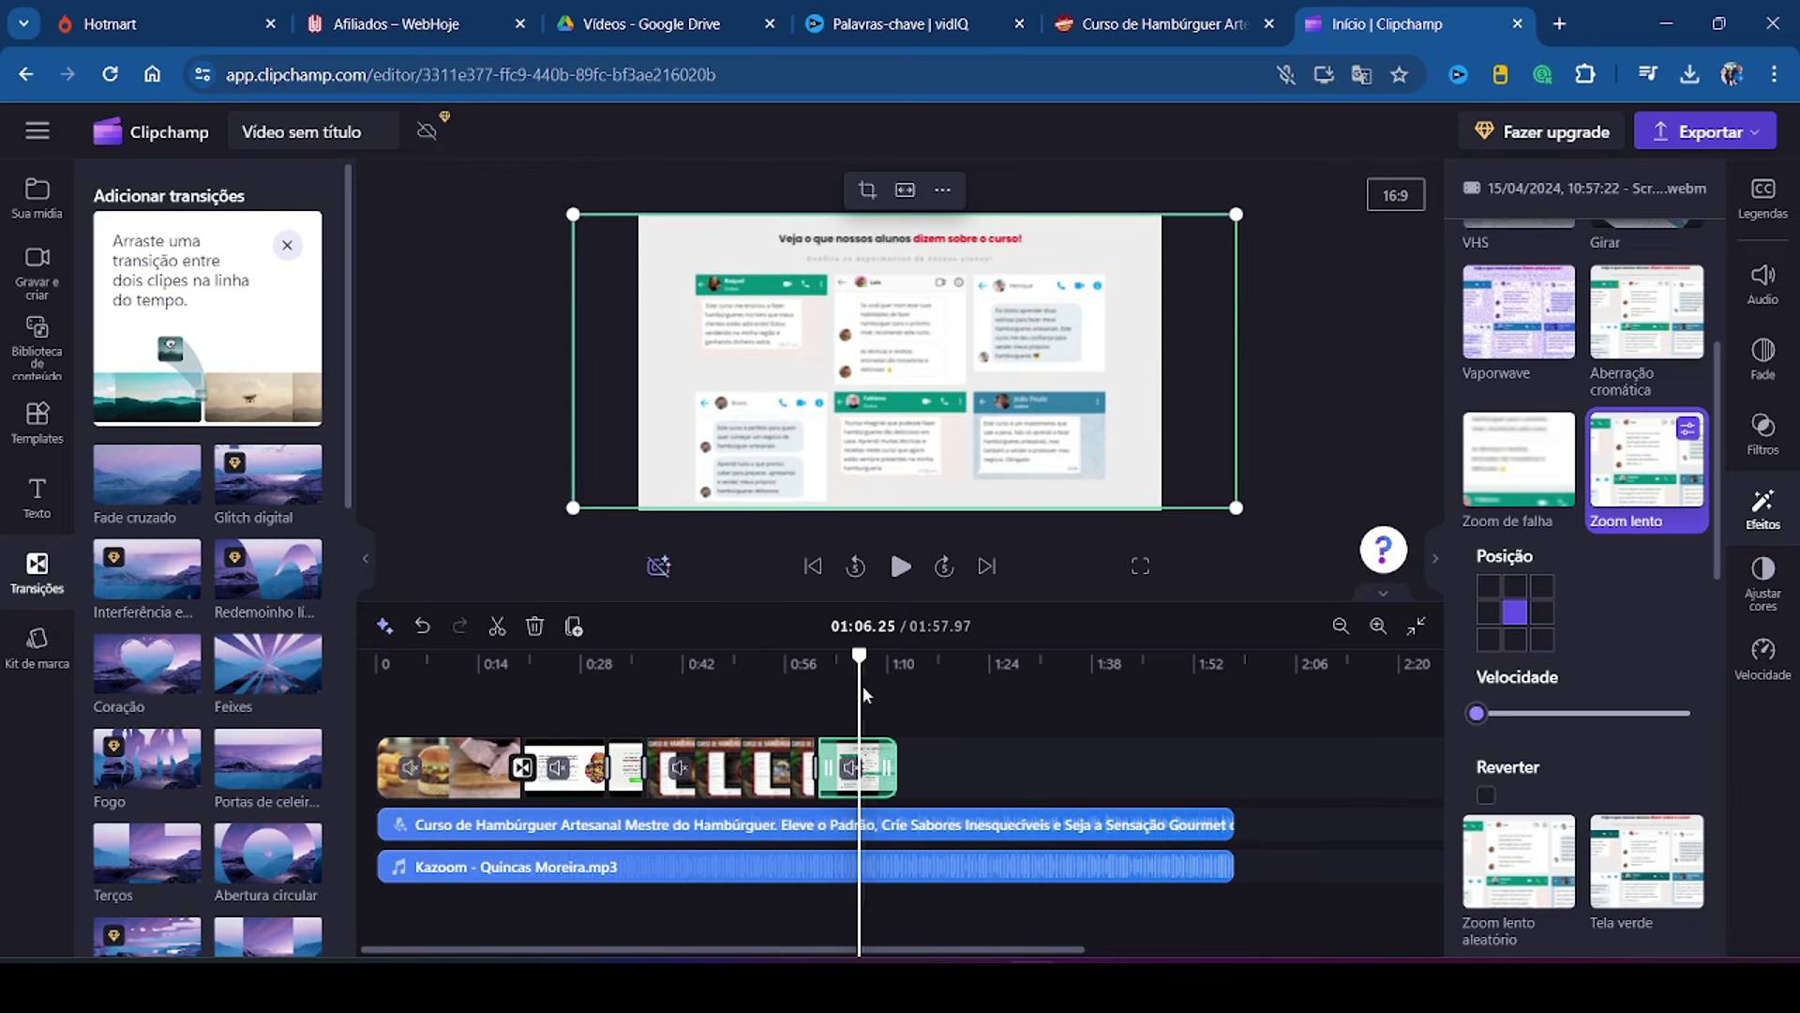
Step: Preview from 00:58.28 in full screen, split the testimonials clip at 01:08.31 and delete everything after the cut
drag(859, 666, 802, 665)
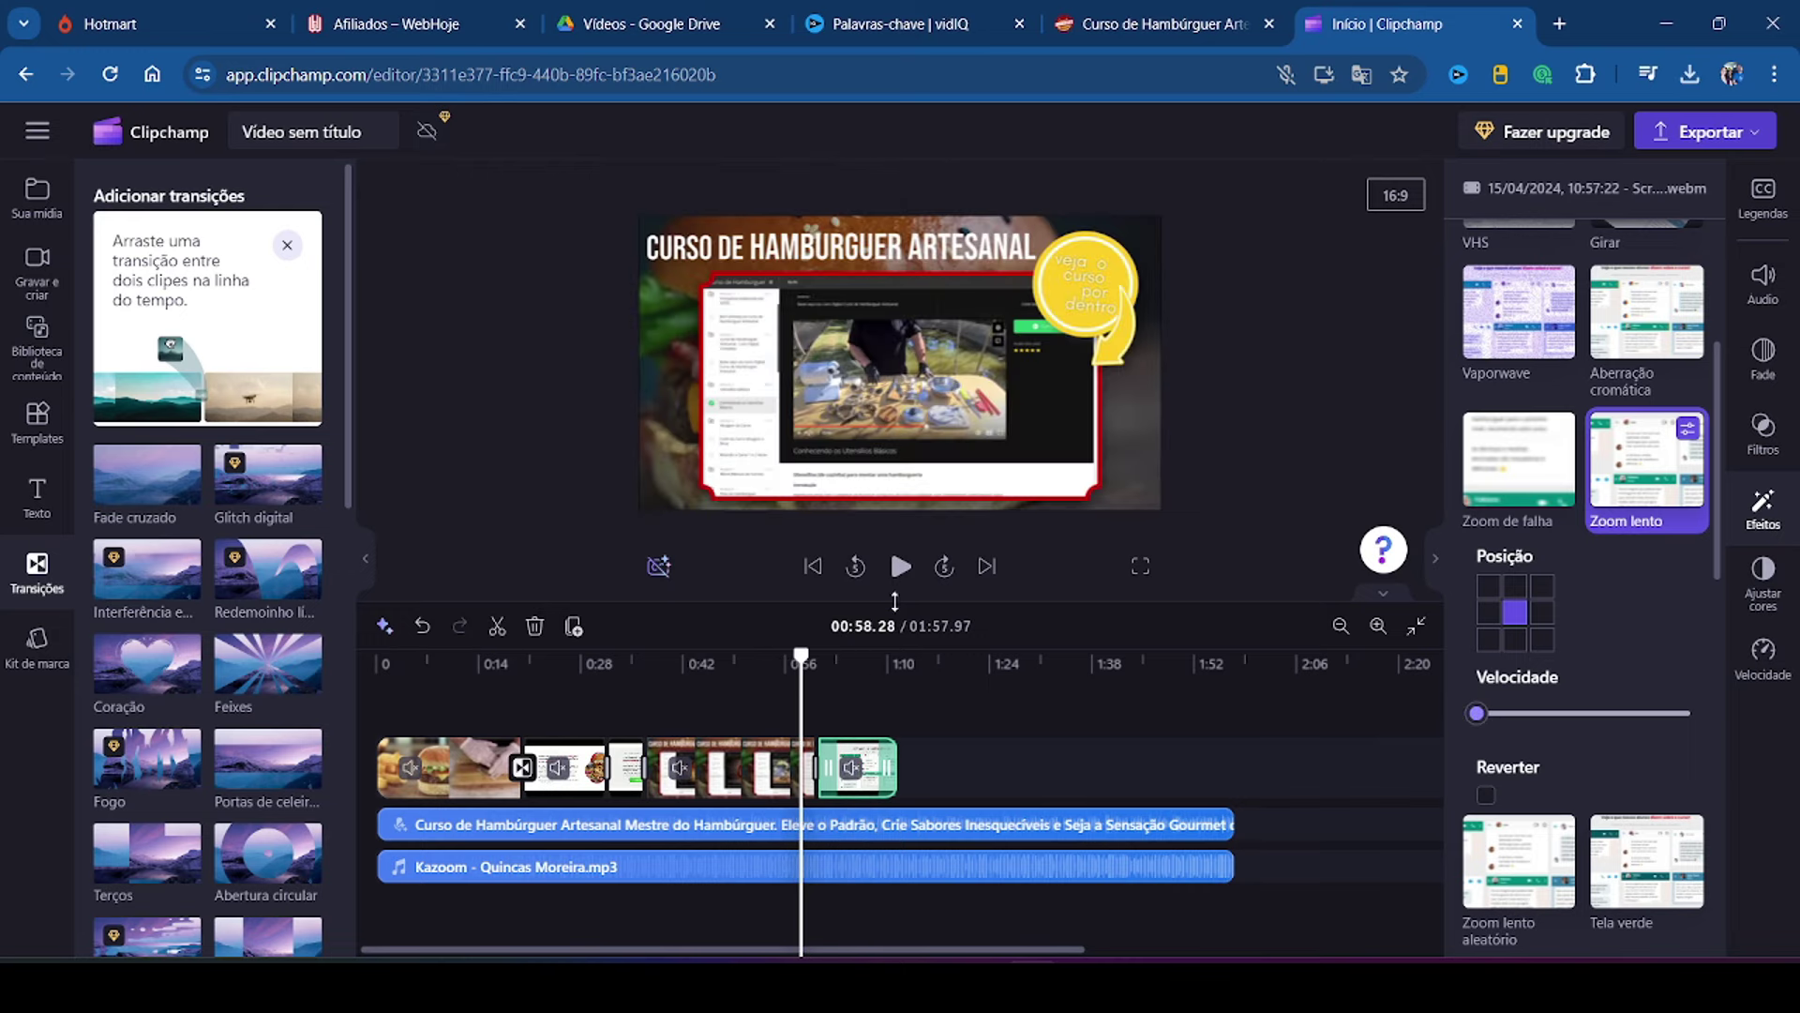
click(1141, 566)
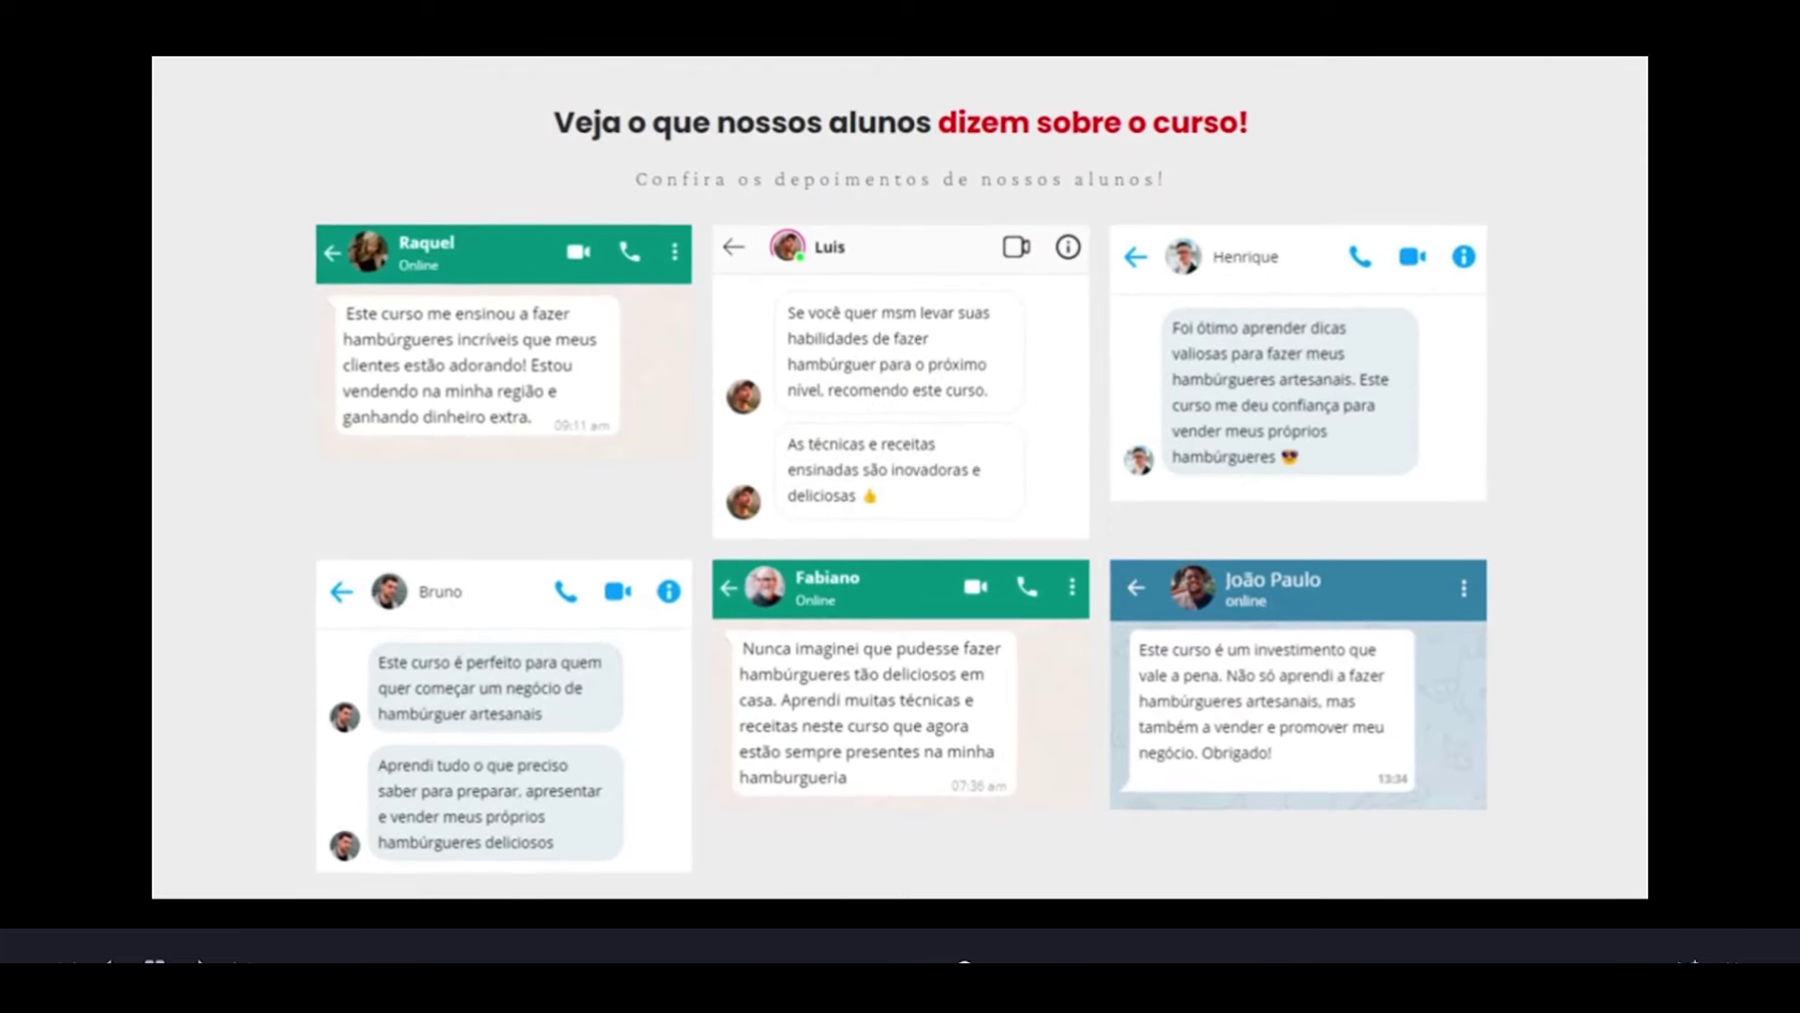
key(Escape)
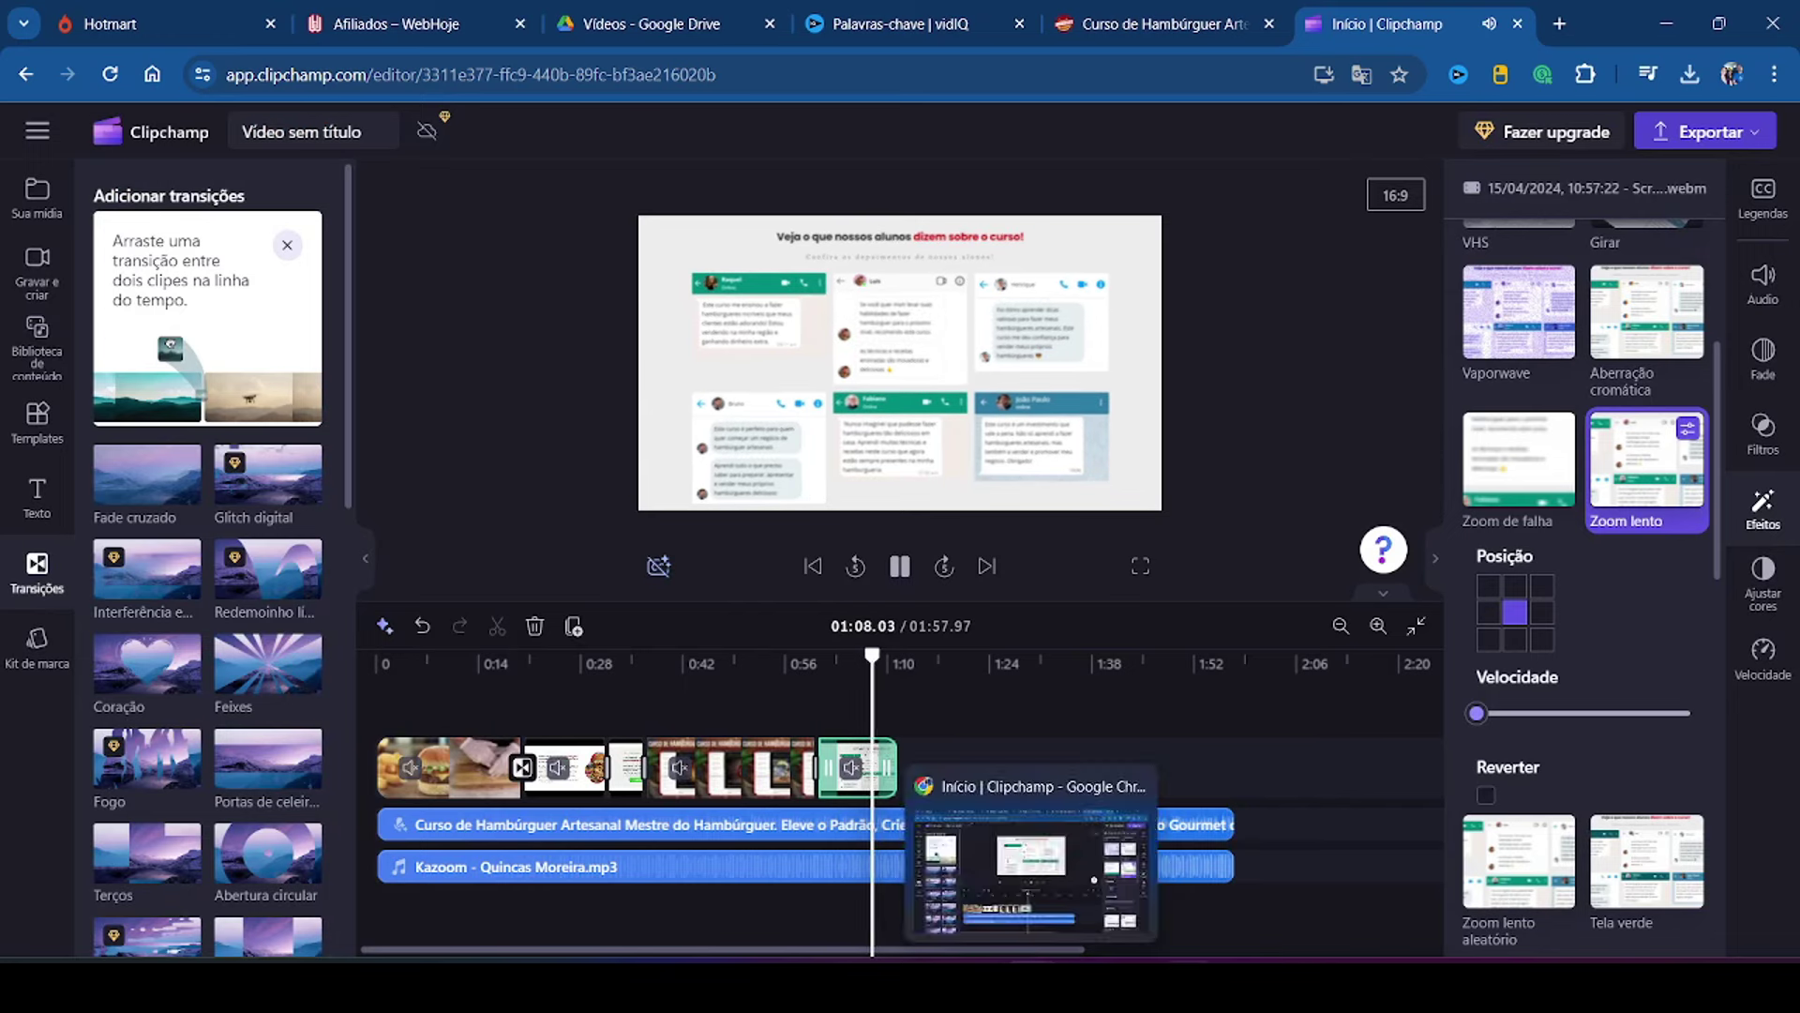
click(861, 759)
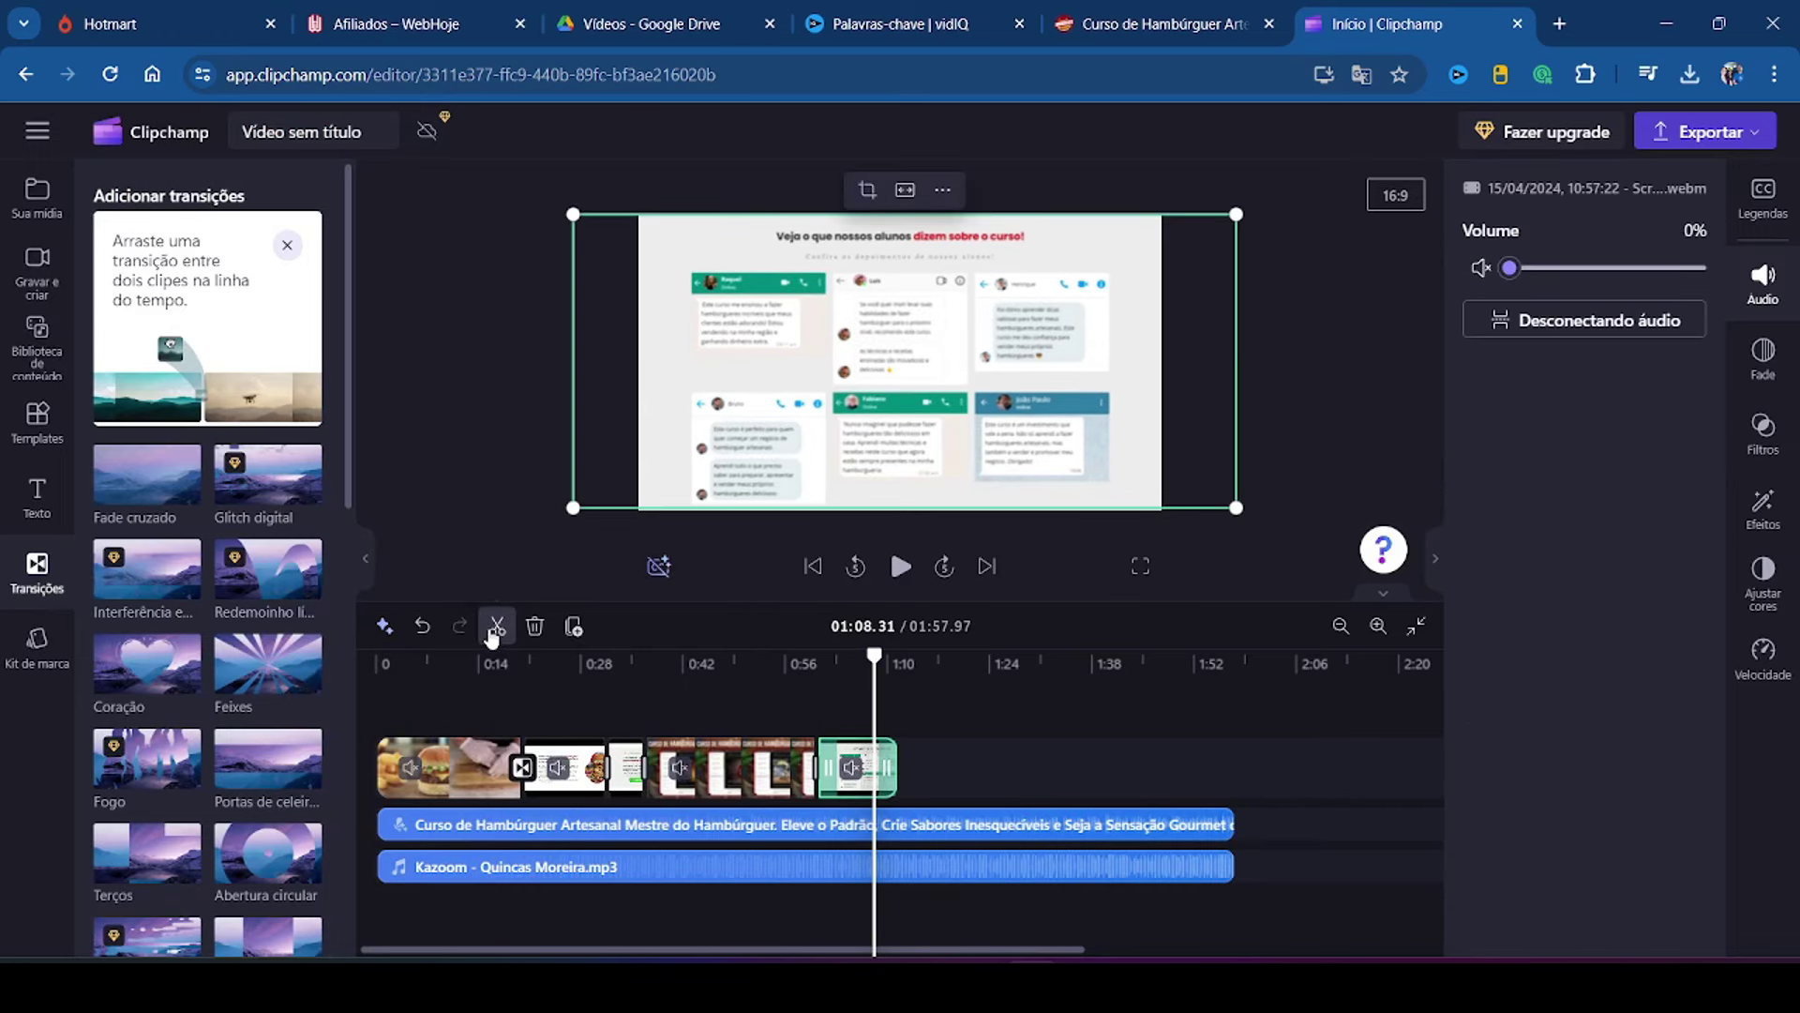
click(535, 625)
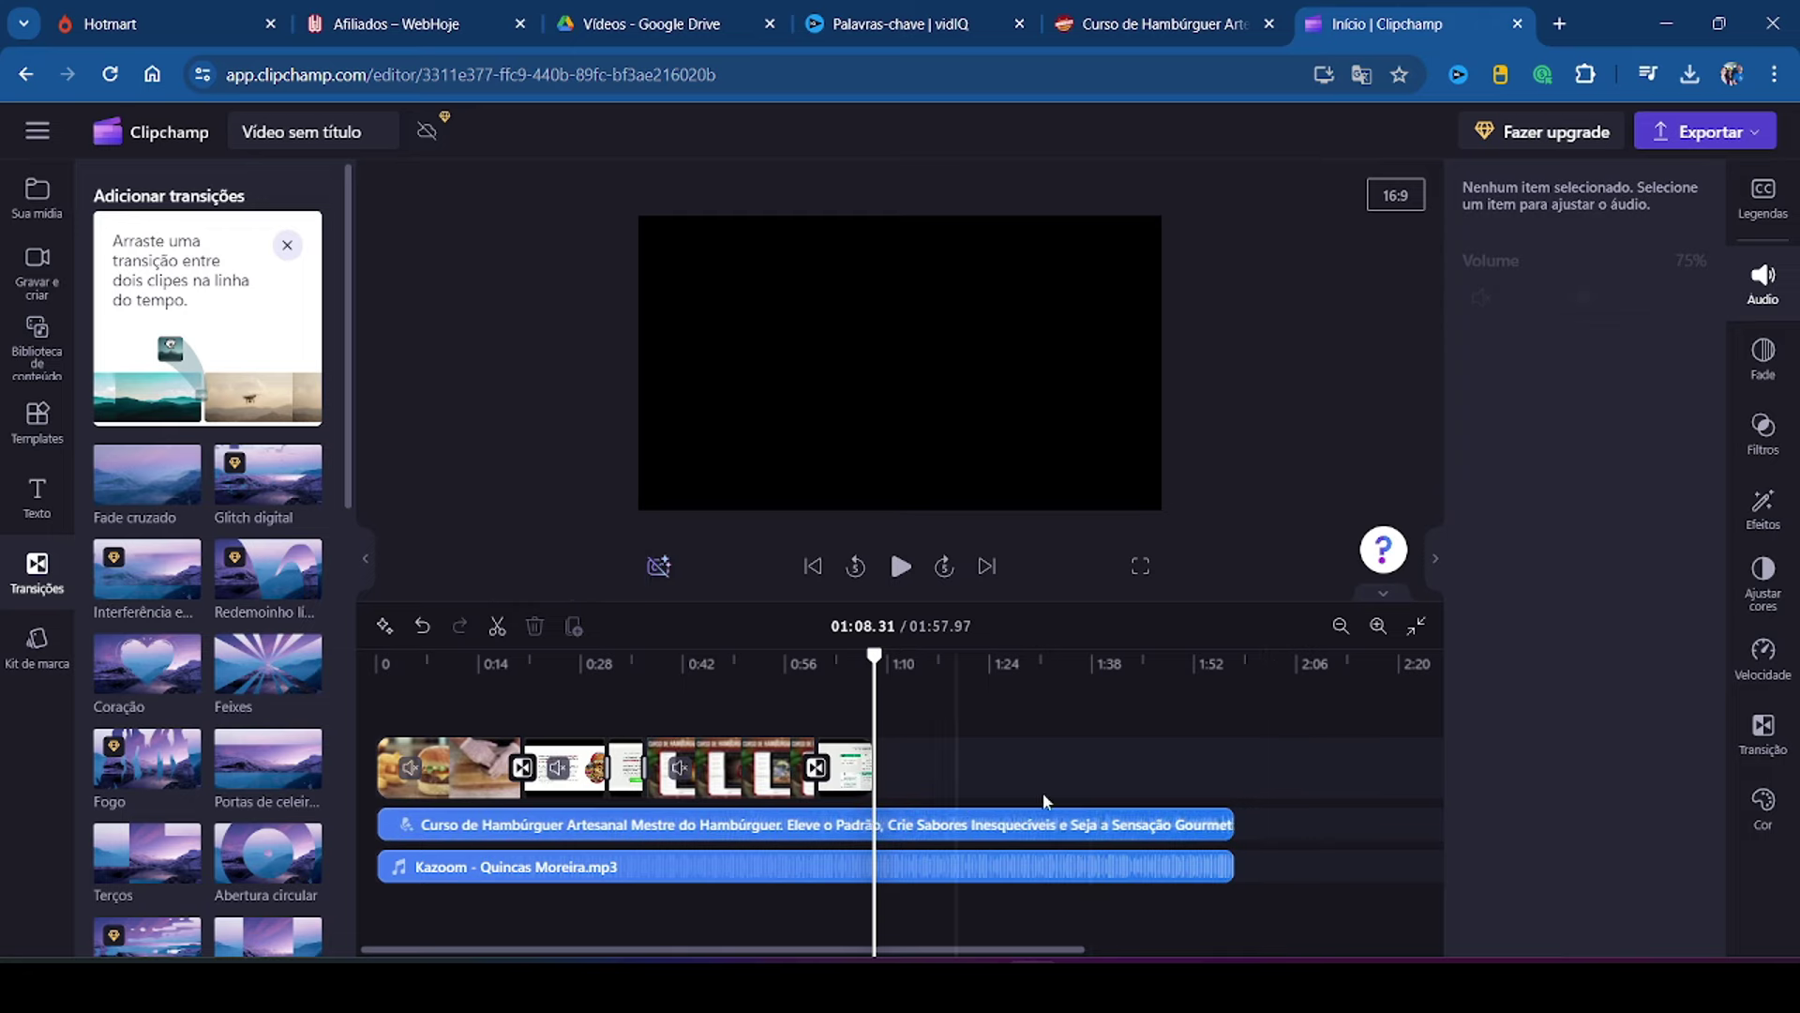
Step: Switch to the course sales page and bring the "Adquira hoje e receba 4 Bônus especiais!" section into view
click(1121, 26)
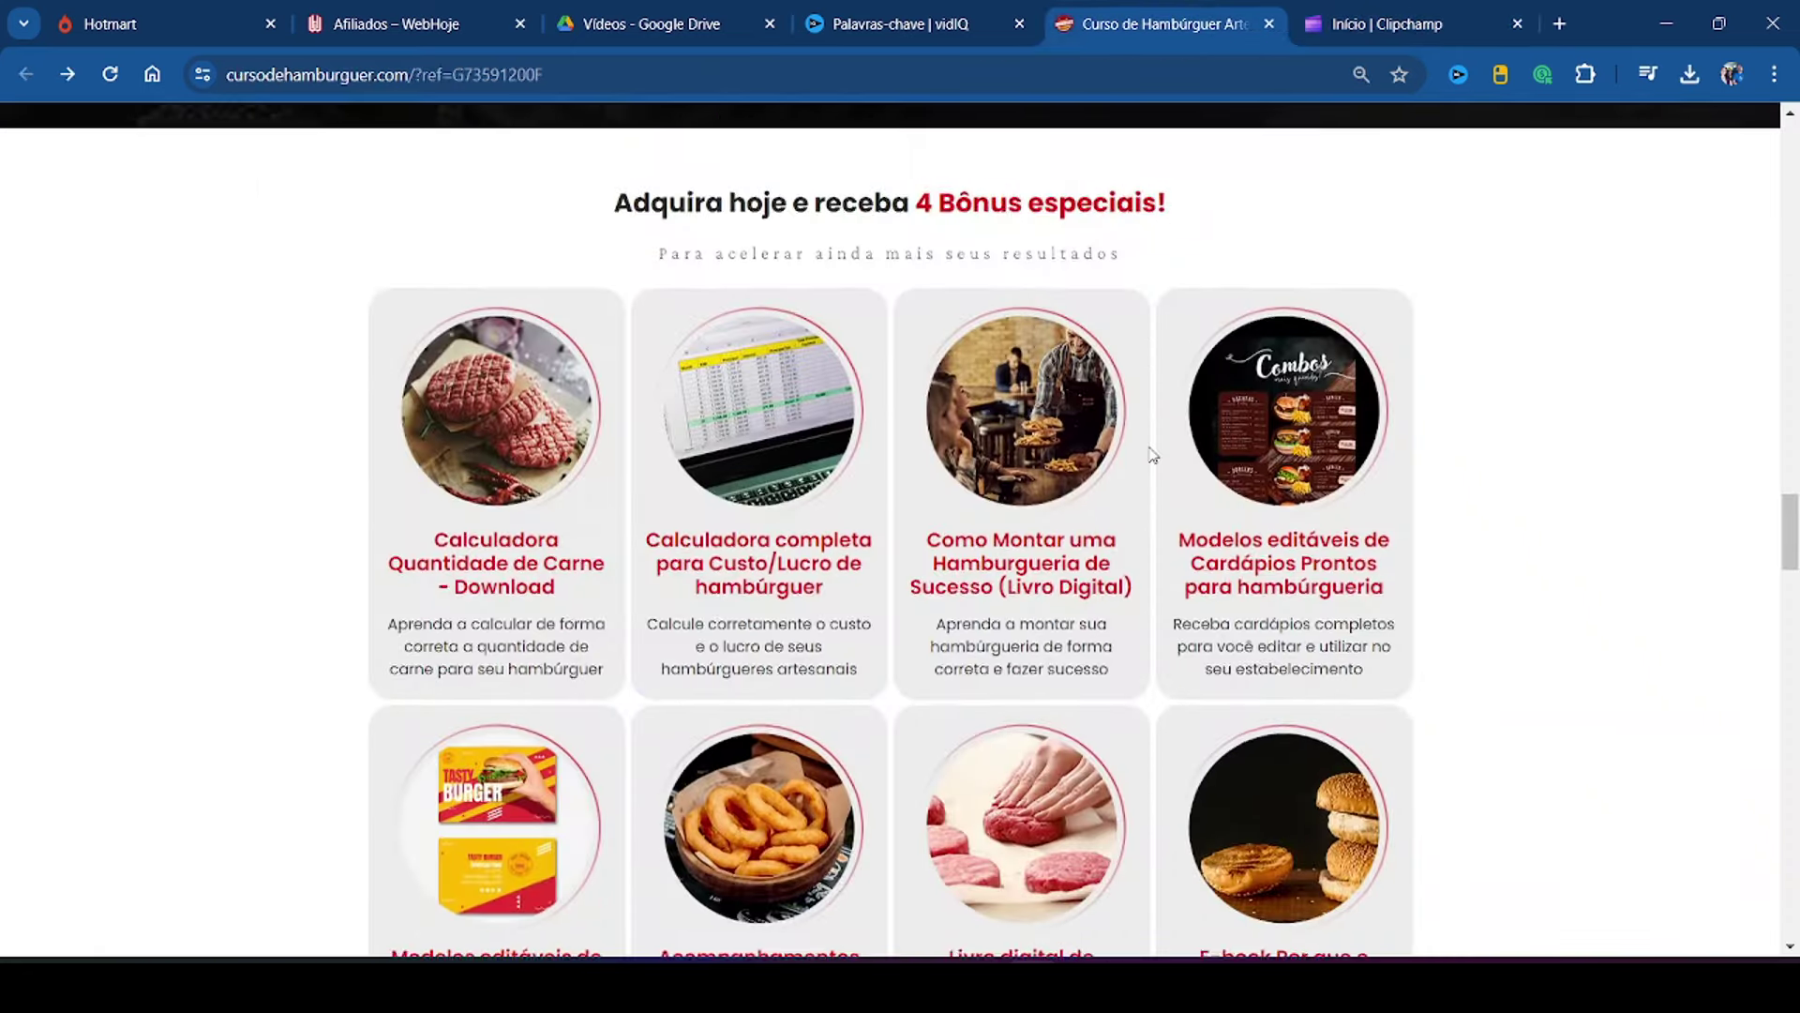
scroll(1152, 454, down, 1)
scroll(1153, 455, up, 1)
Step: Return to Clipchamp, make a screen recording of the sales page tab showing the bonuses section, and save it to the project
click(1407, 24)
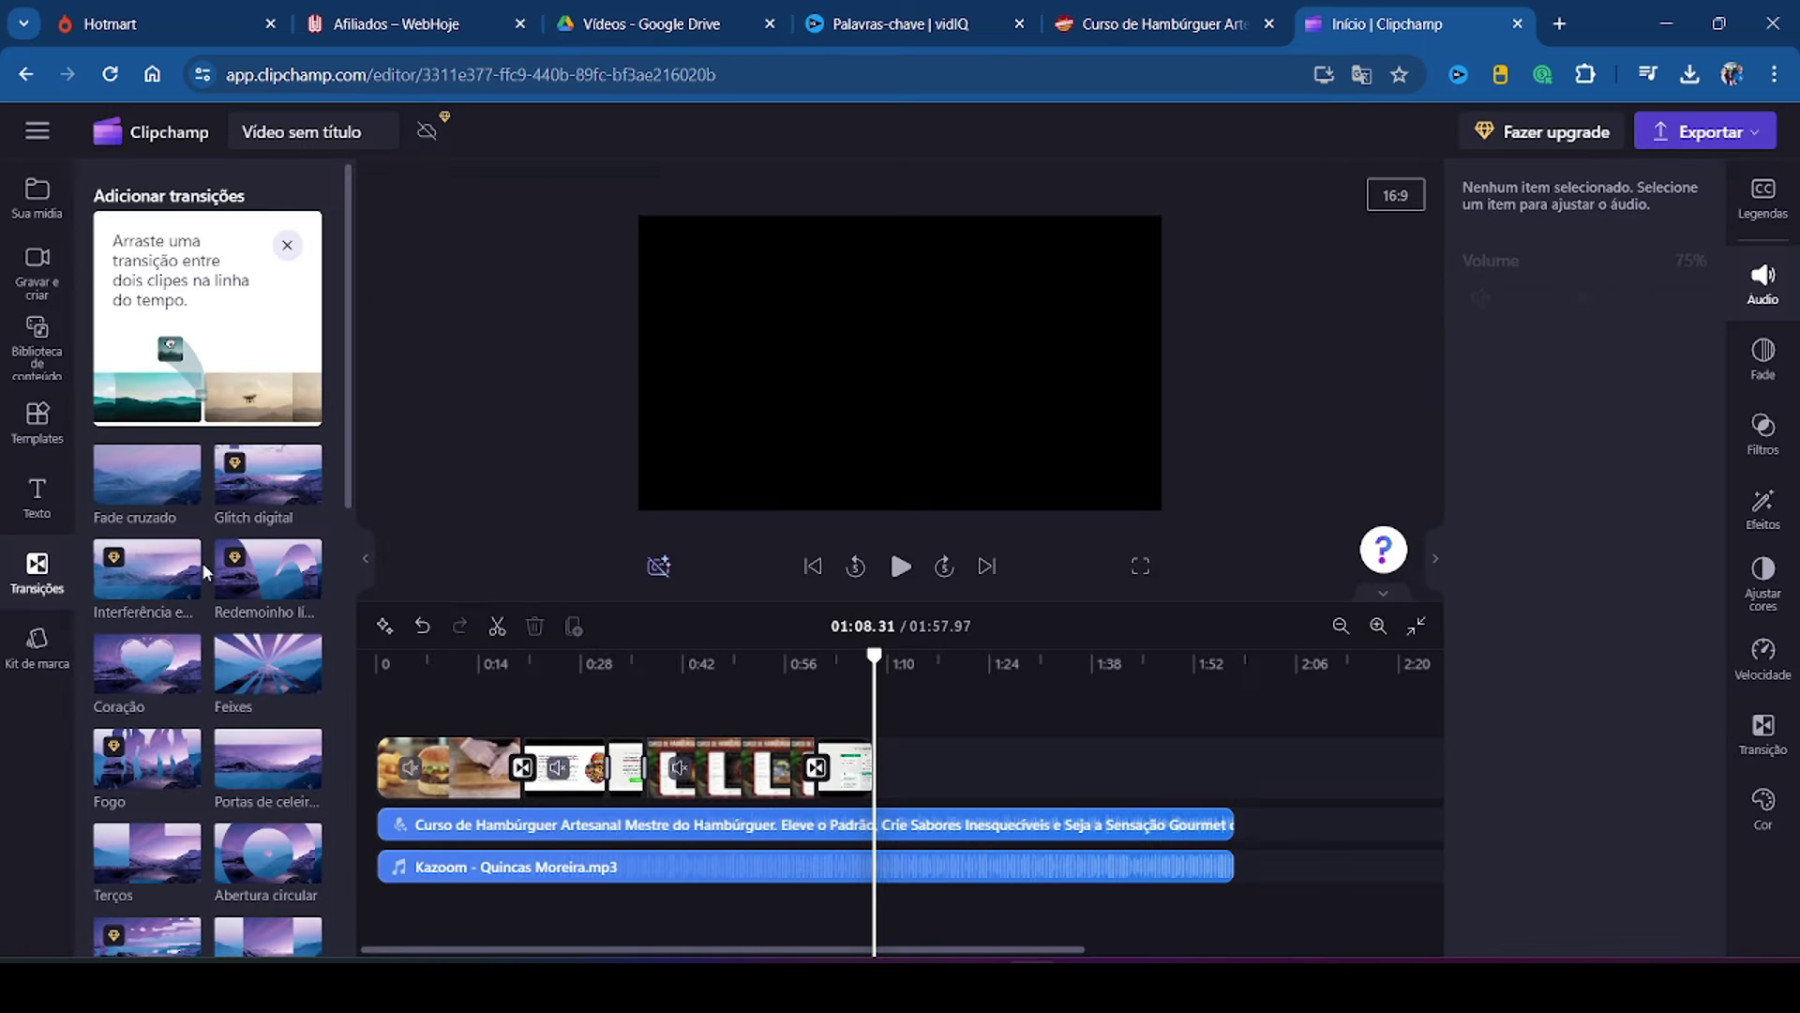
click(42, 281)
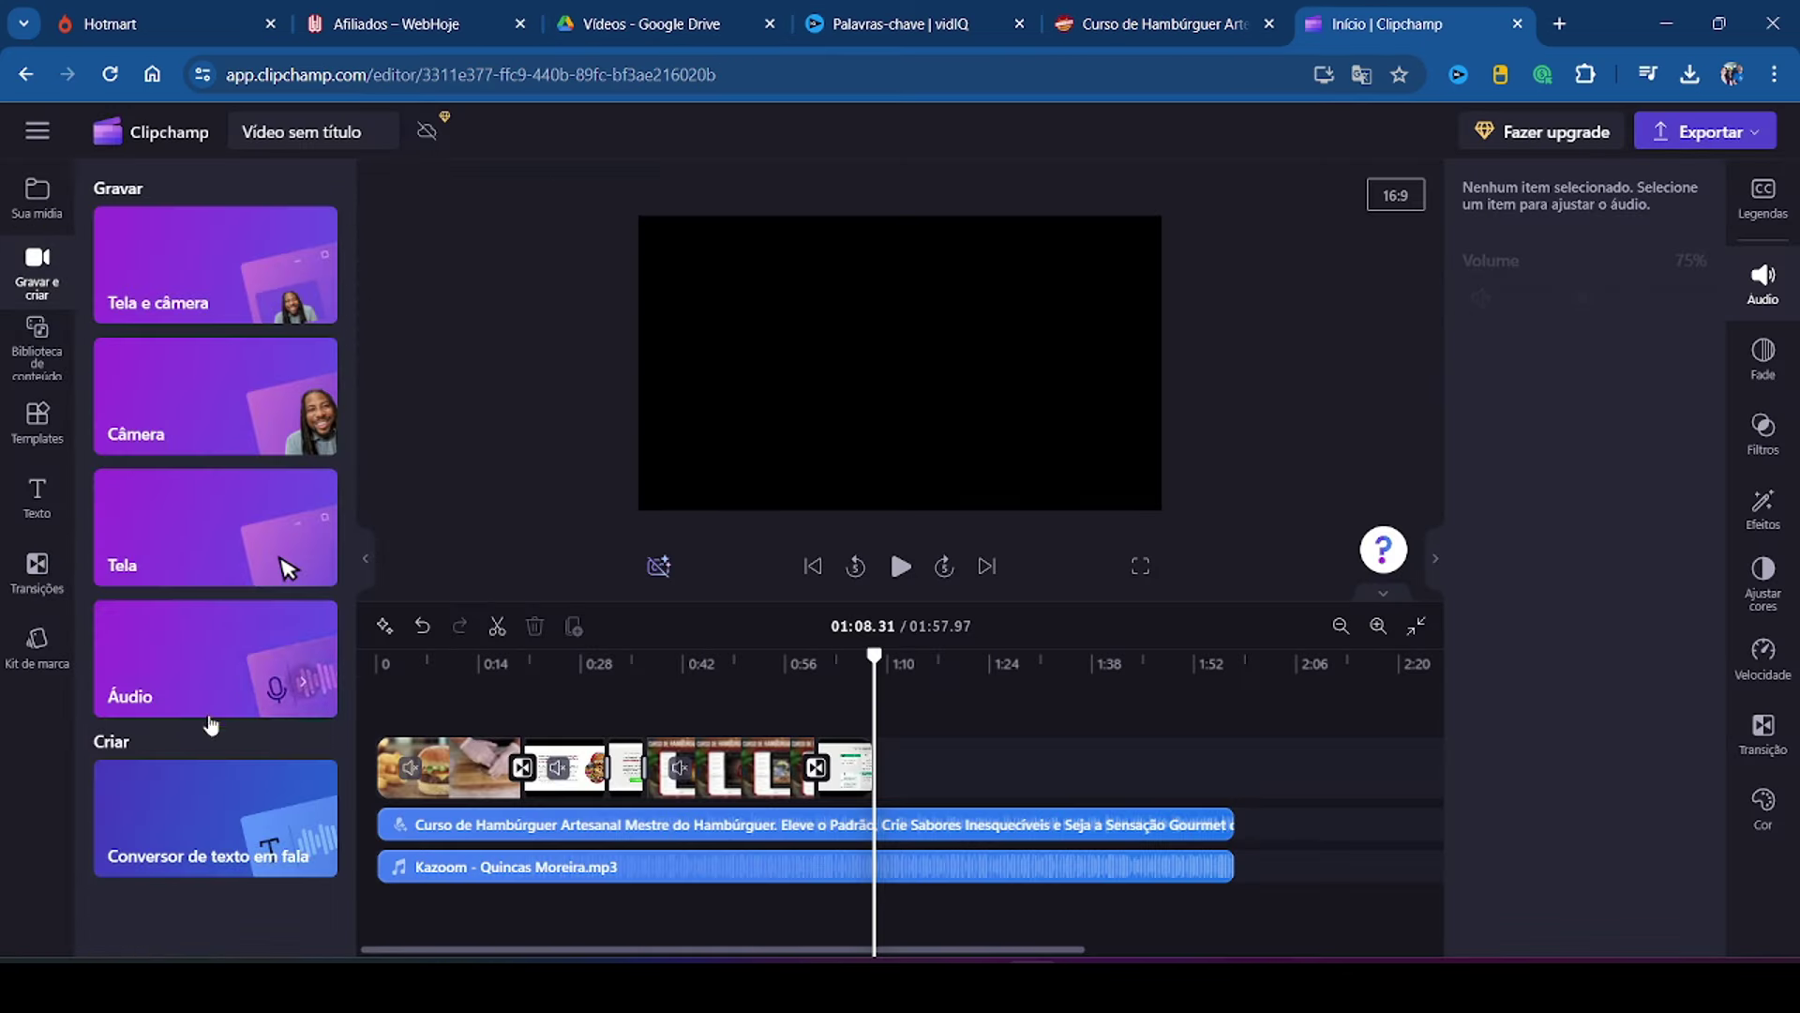
click(188, 538)
click(881, 861)
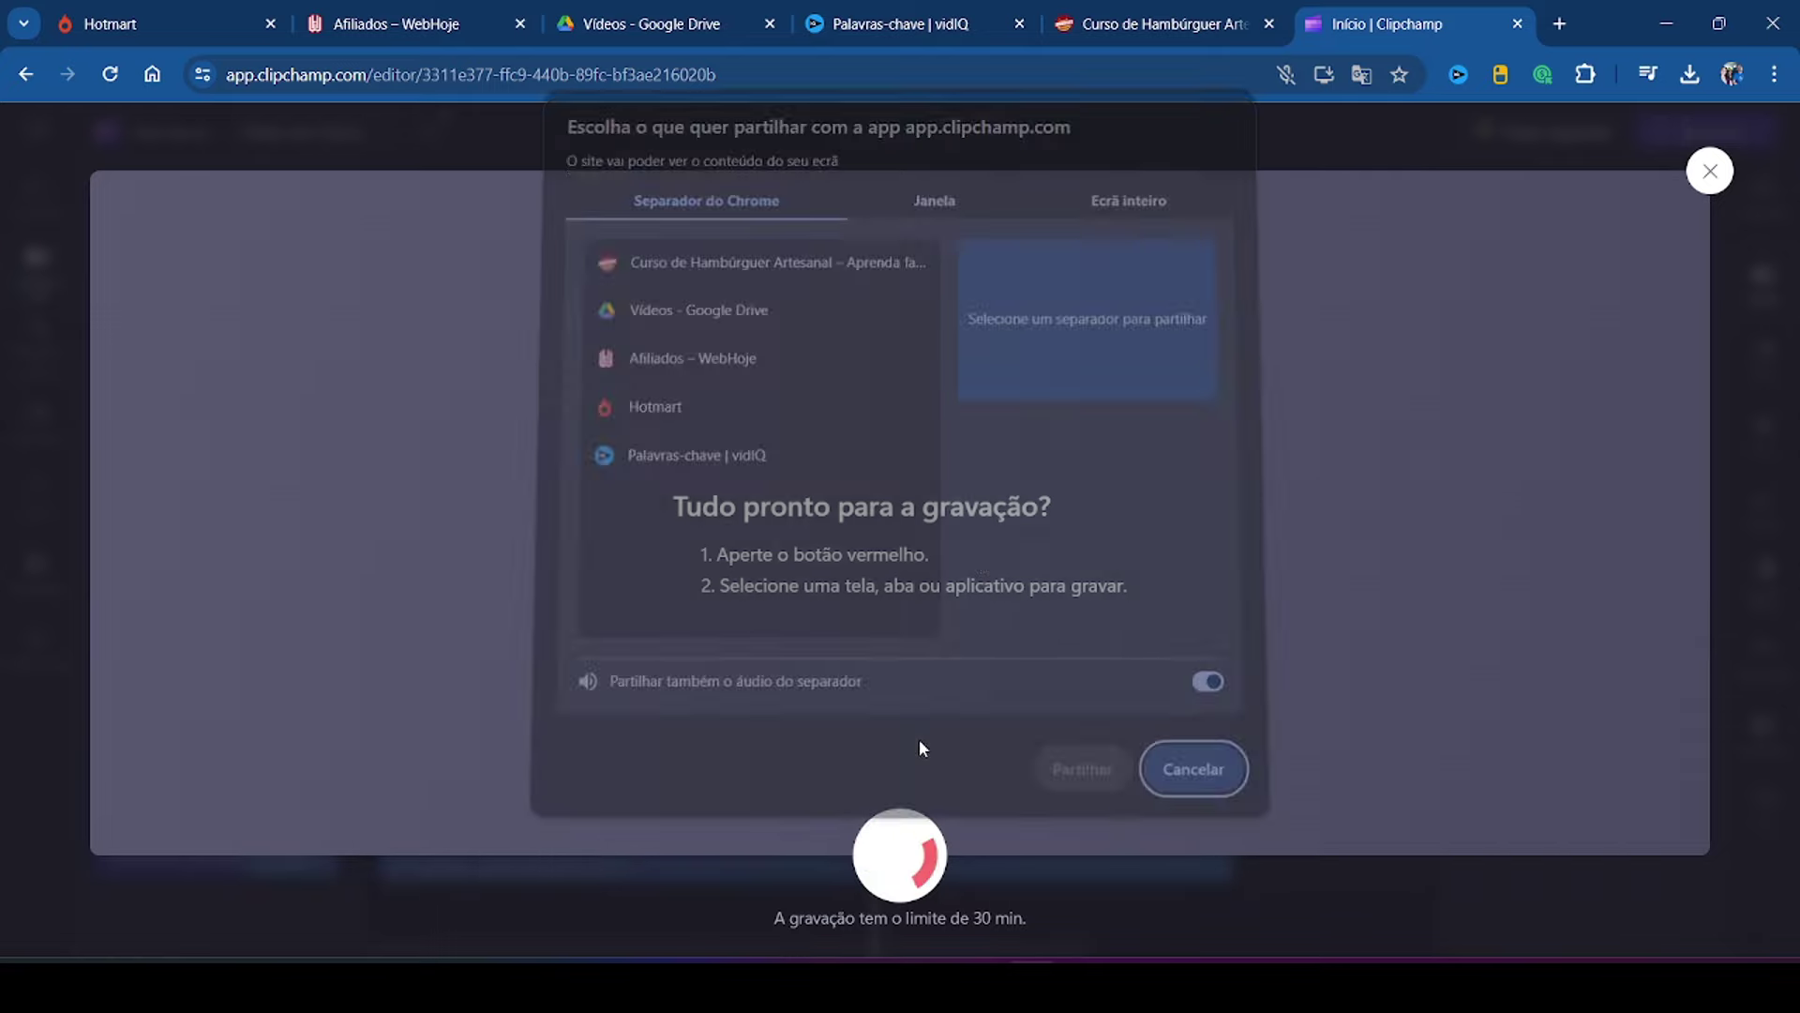
click(727, 272)
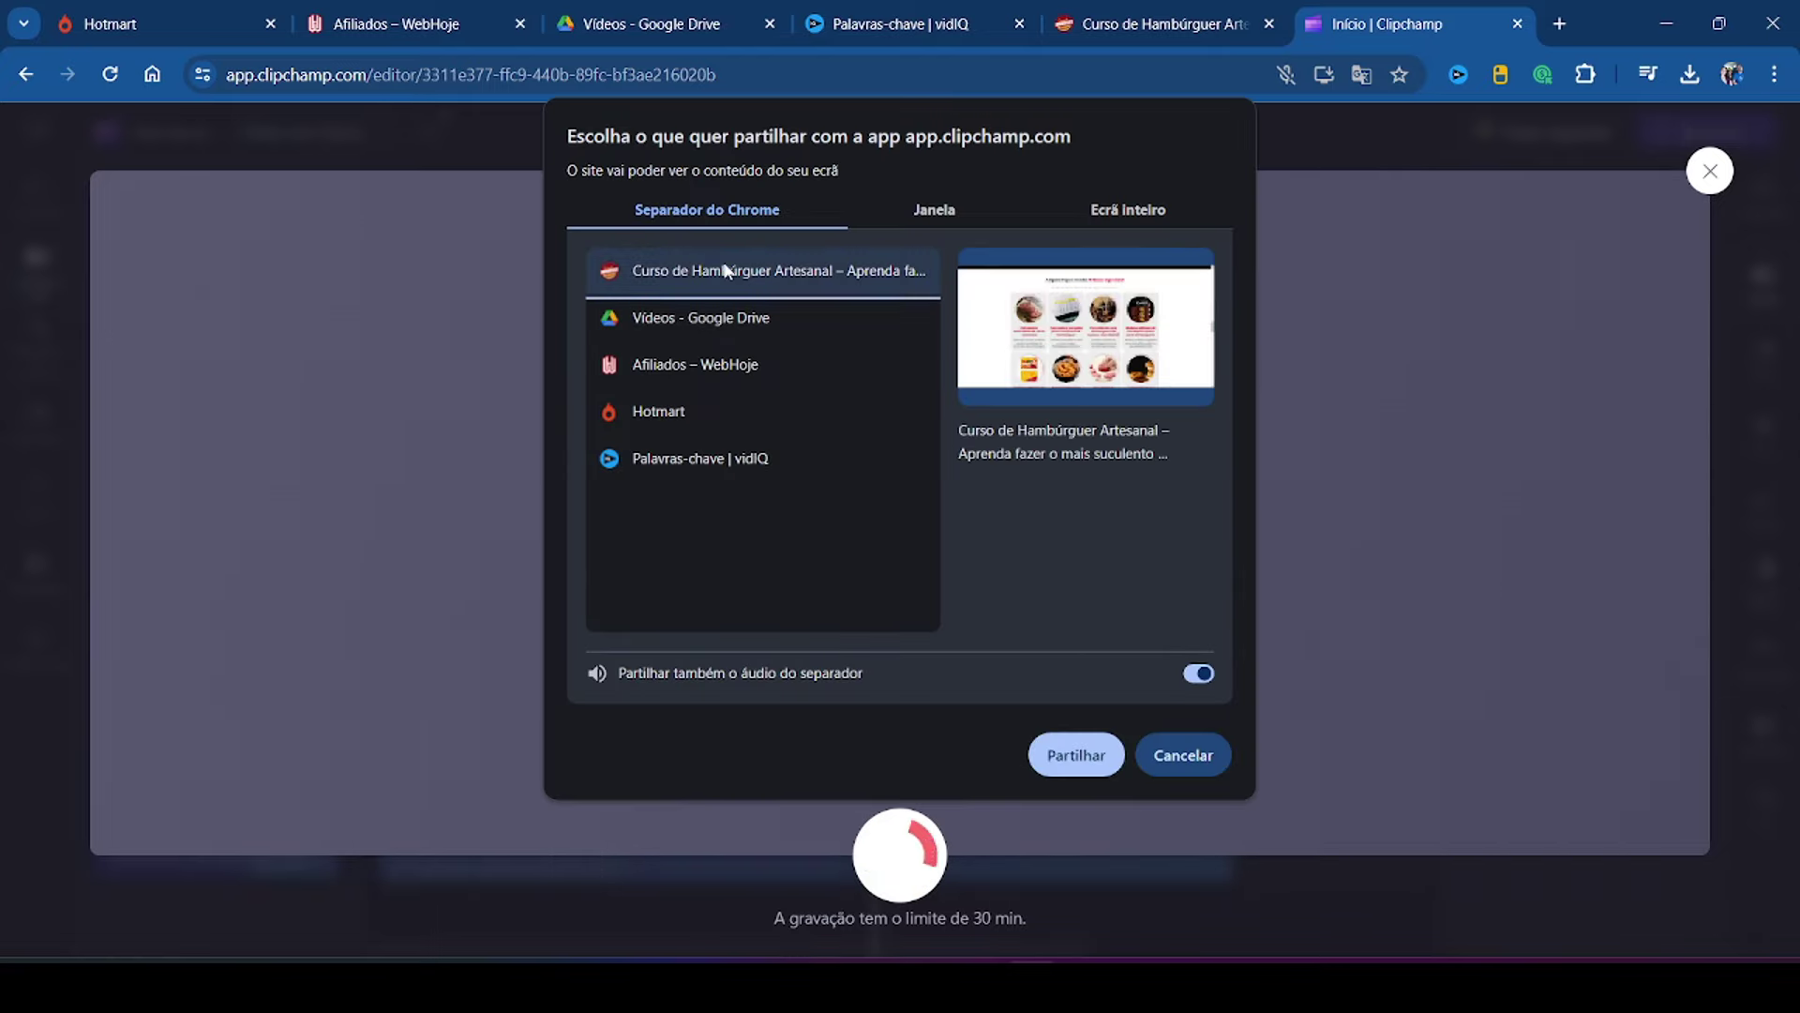
click(1077, 754)
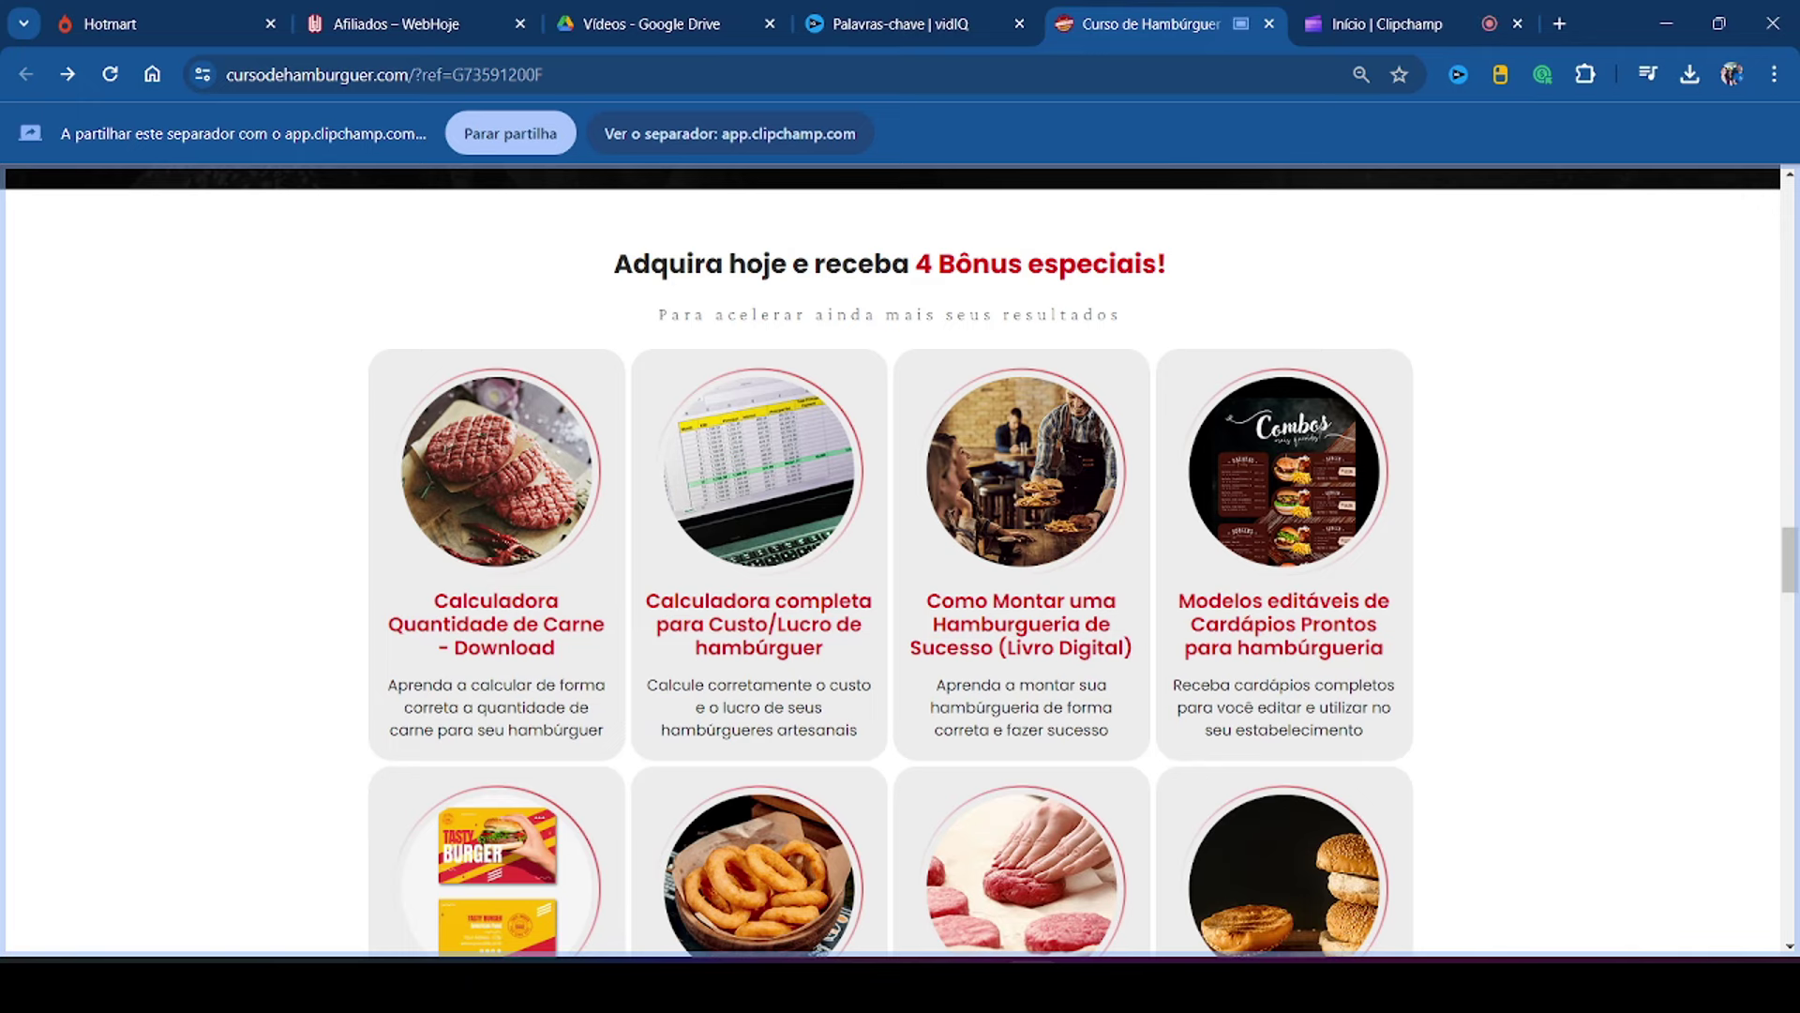
click(1374, 24)
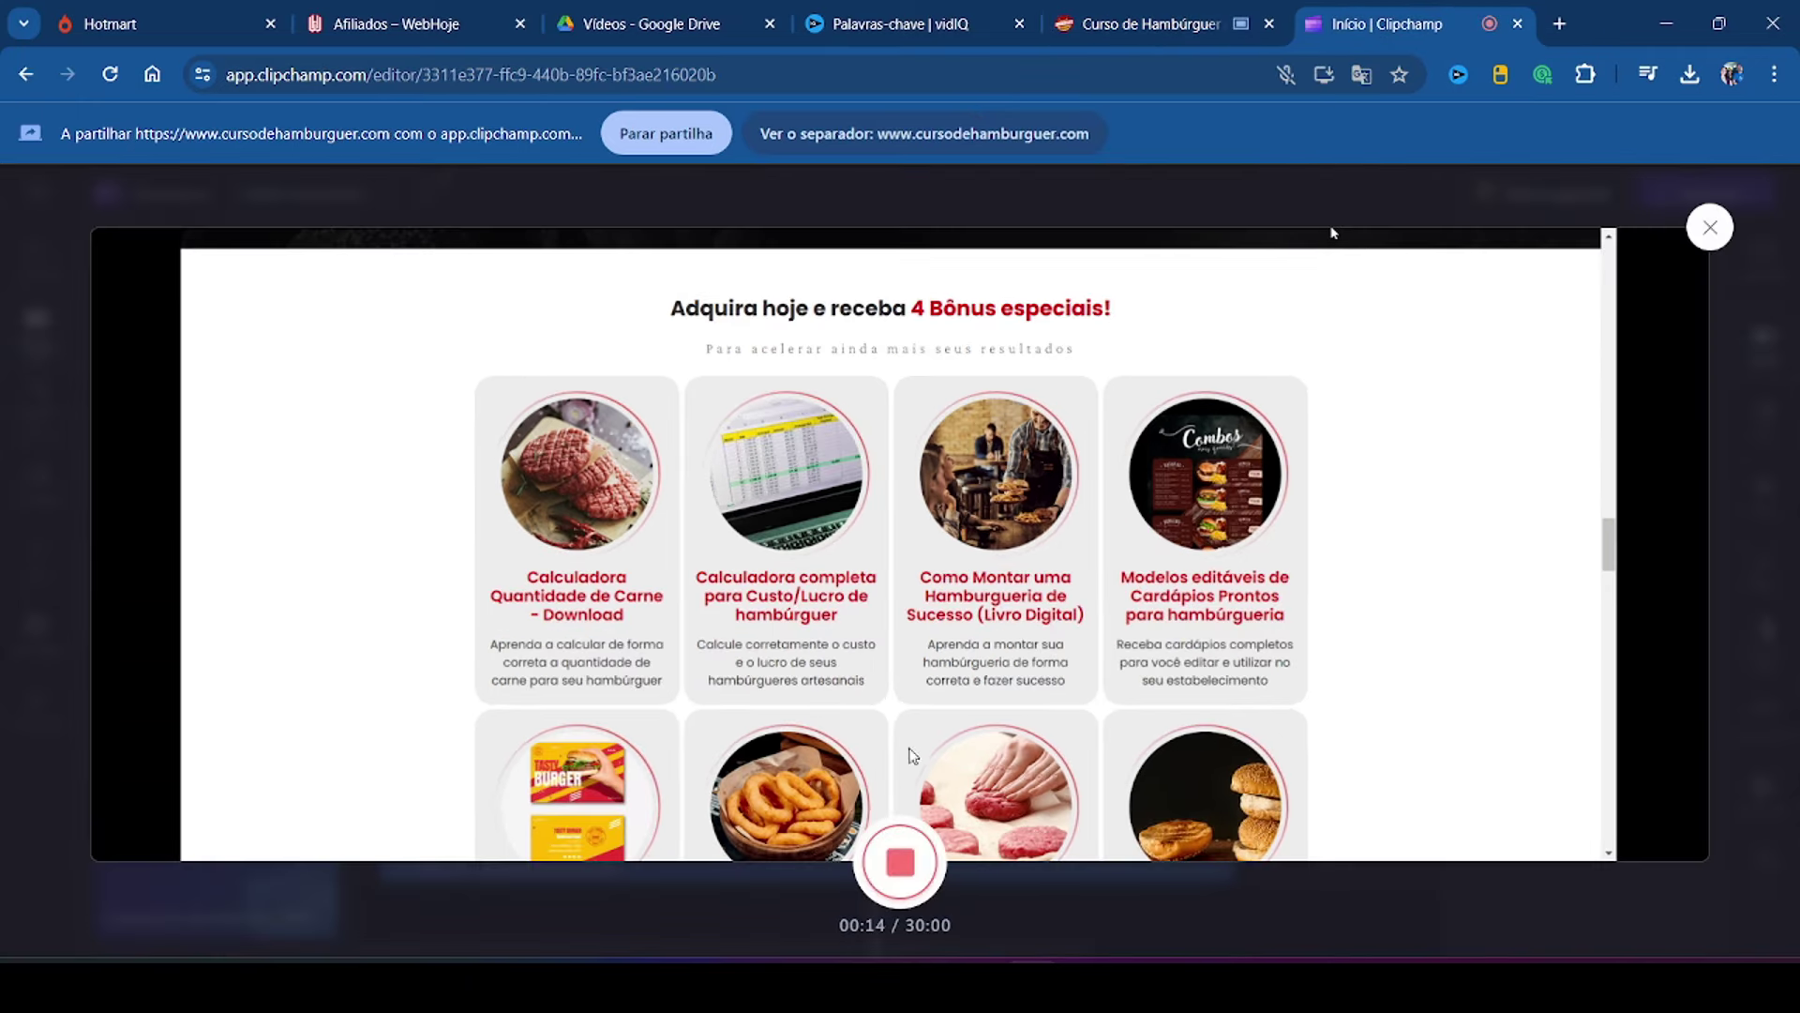
click(900, 879)
click(1008, 881)
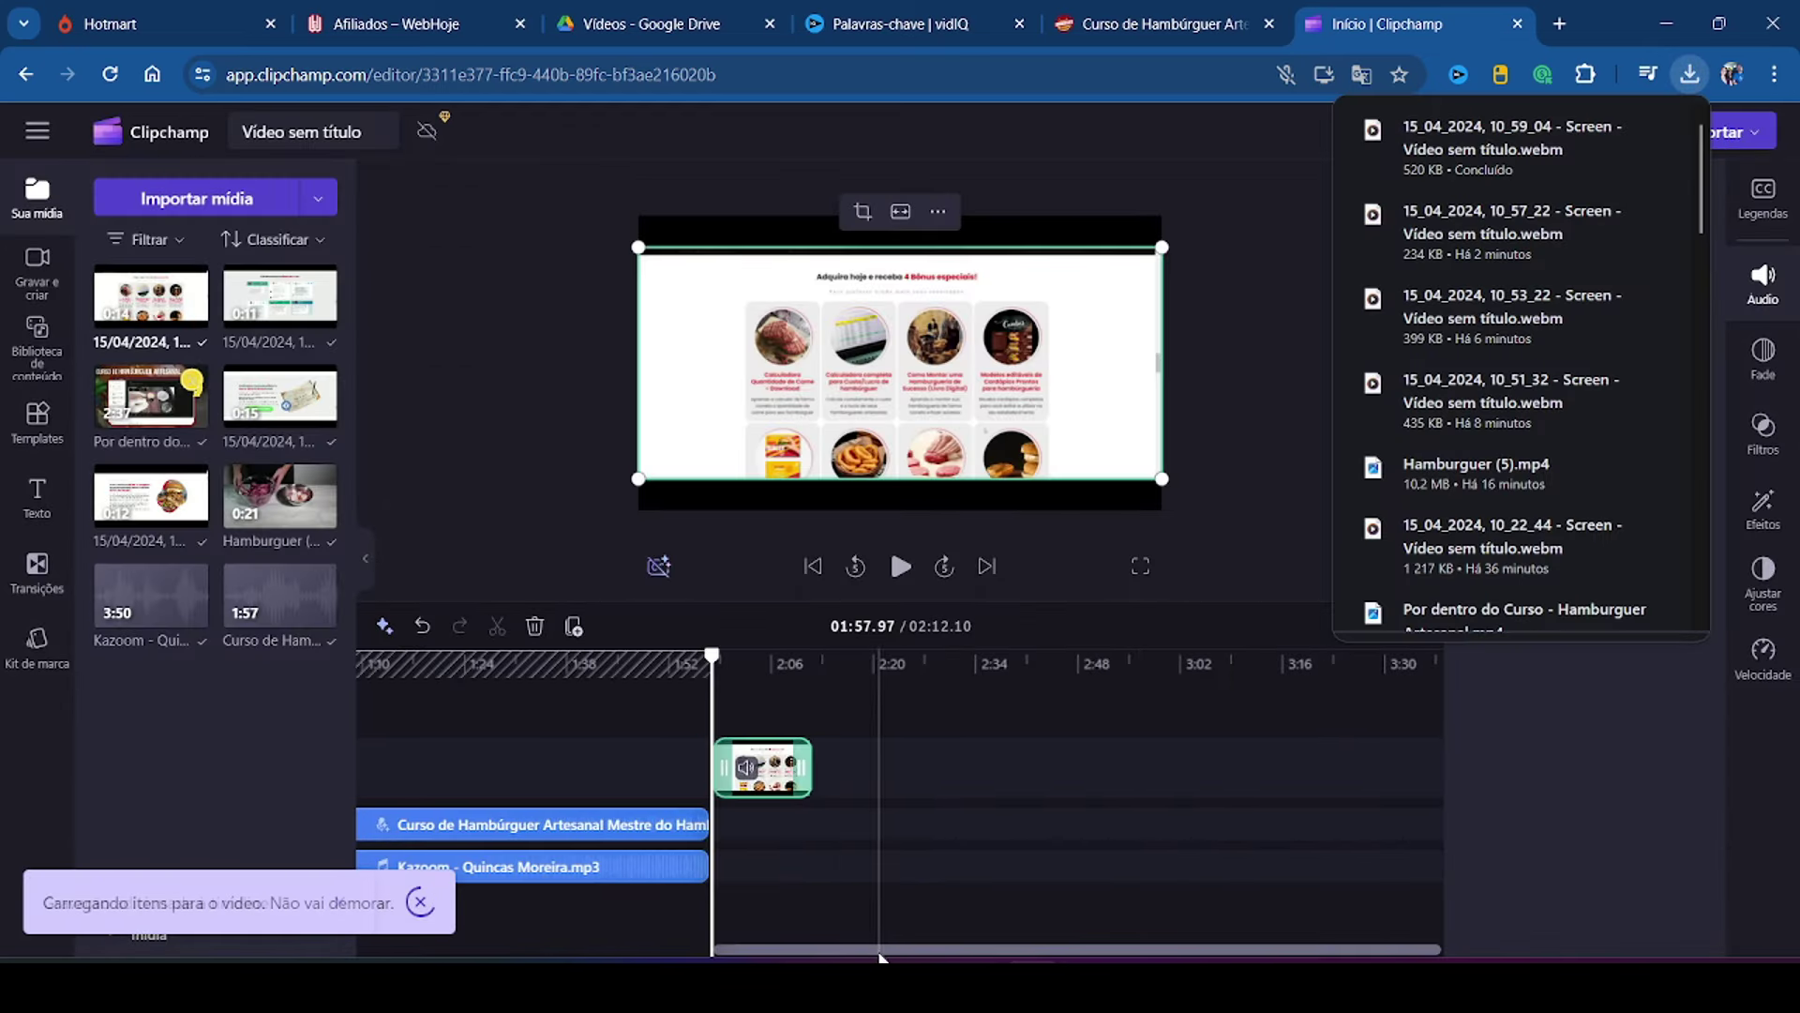
Step: Place the muted bonuses recording right after the testimonials clip and join them with a Fade cruzado transition
drag(881, 949, 611, 931)
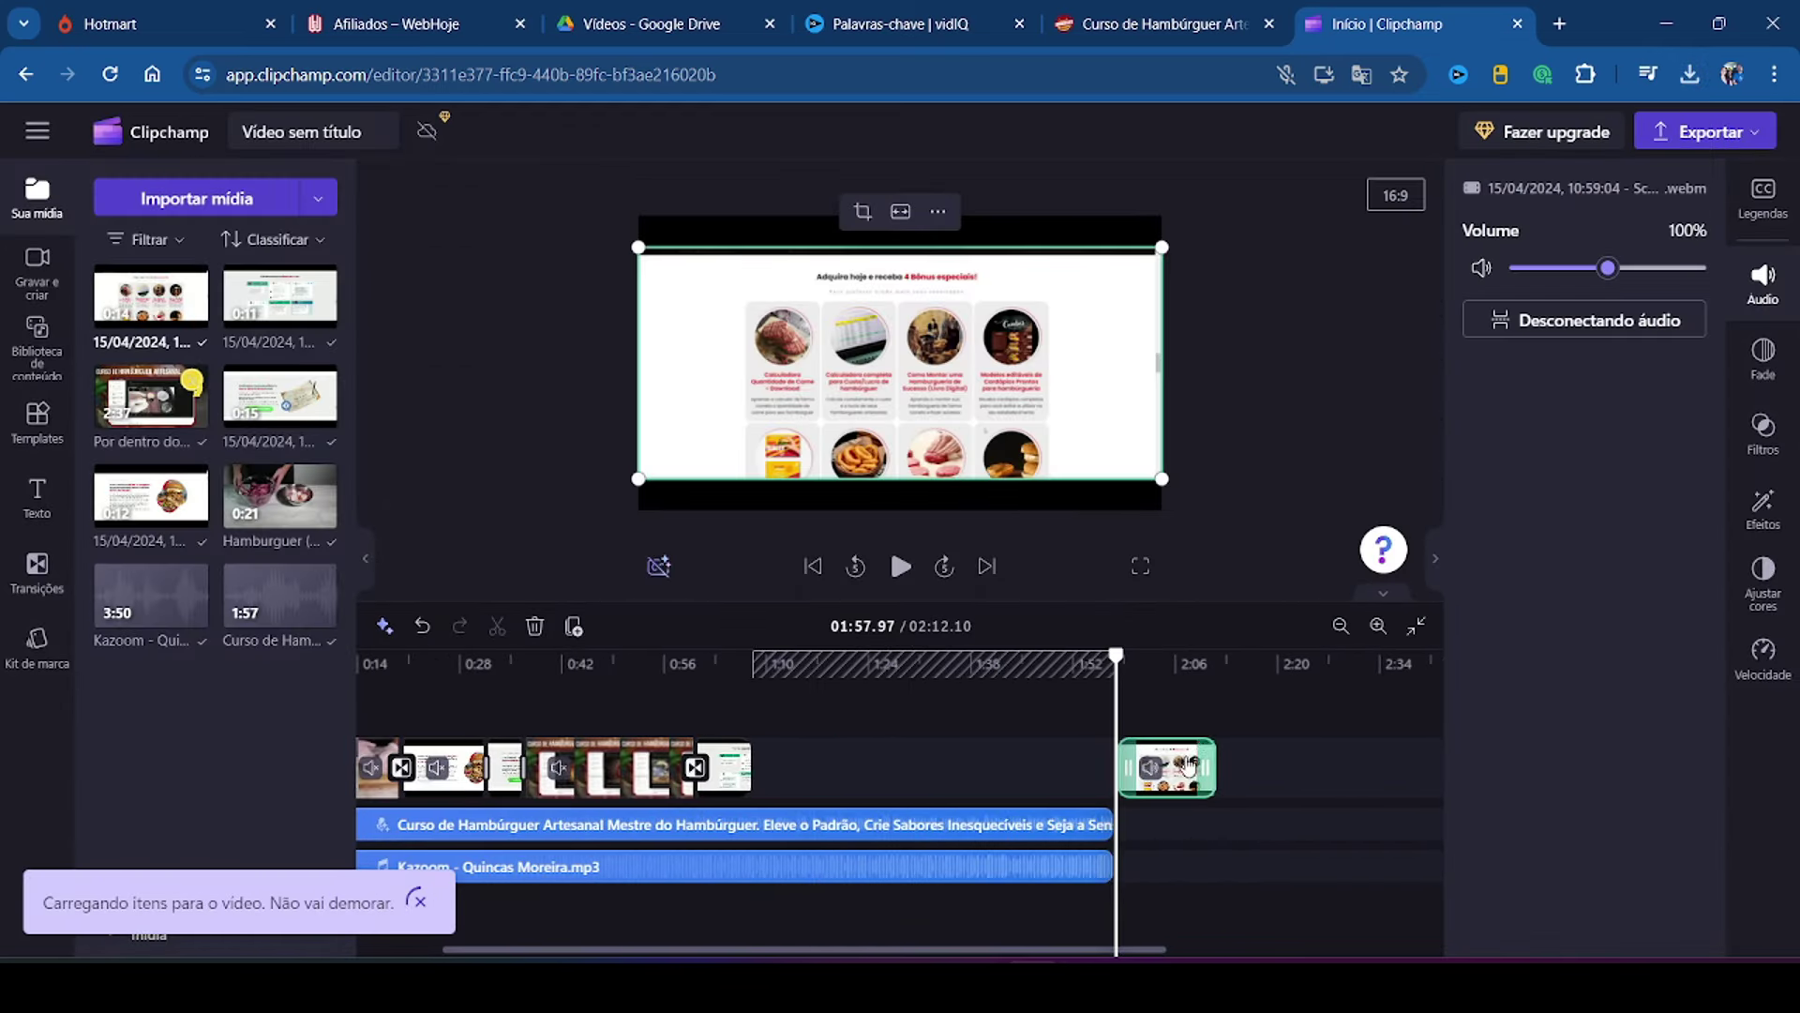
drag(1189, 767, 818, 767)
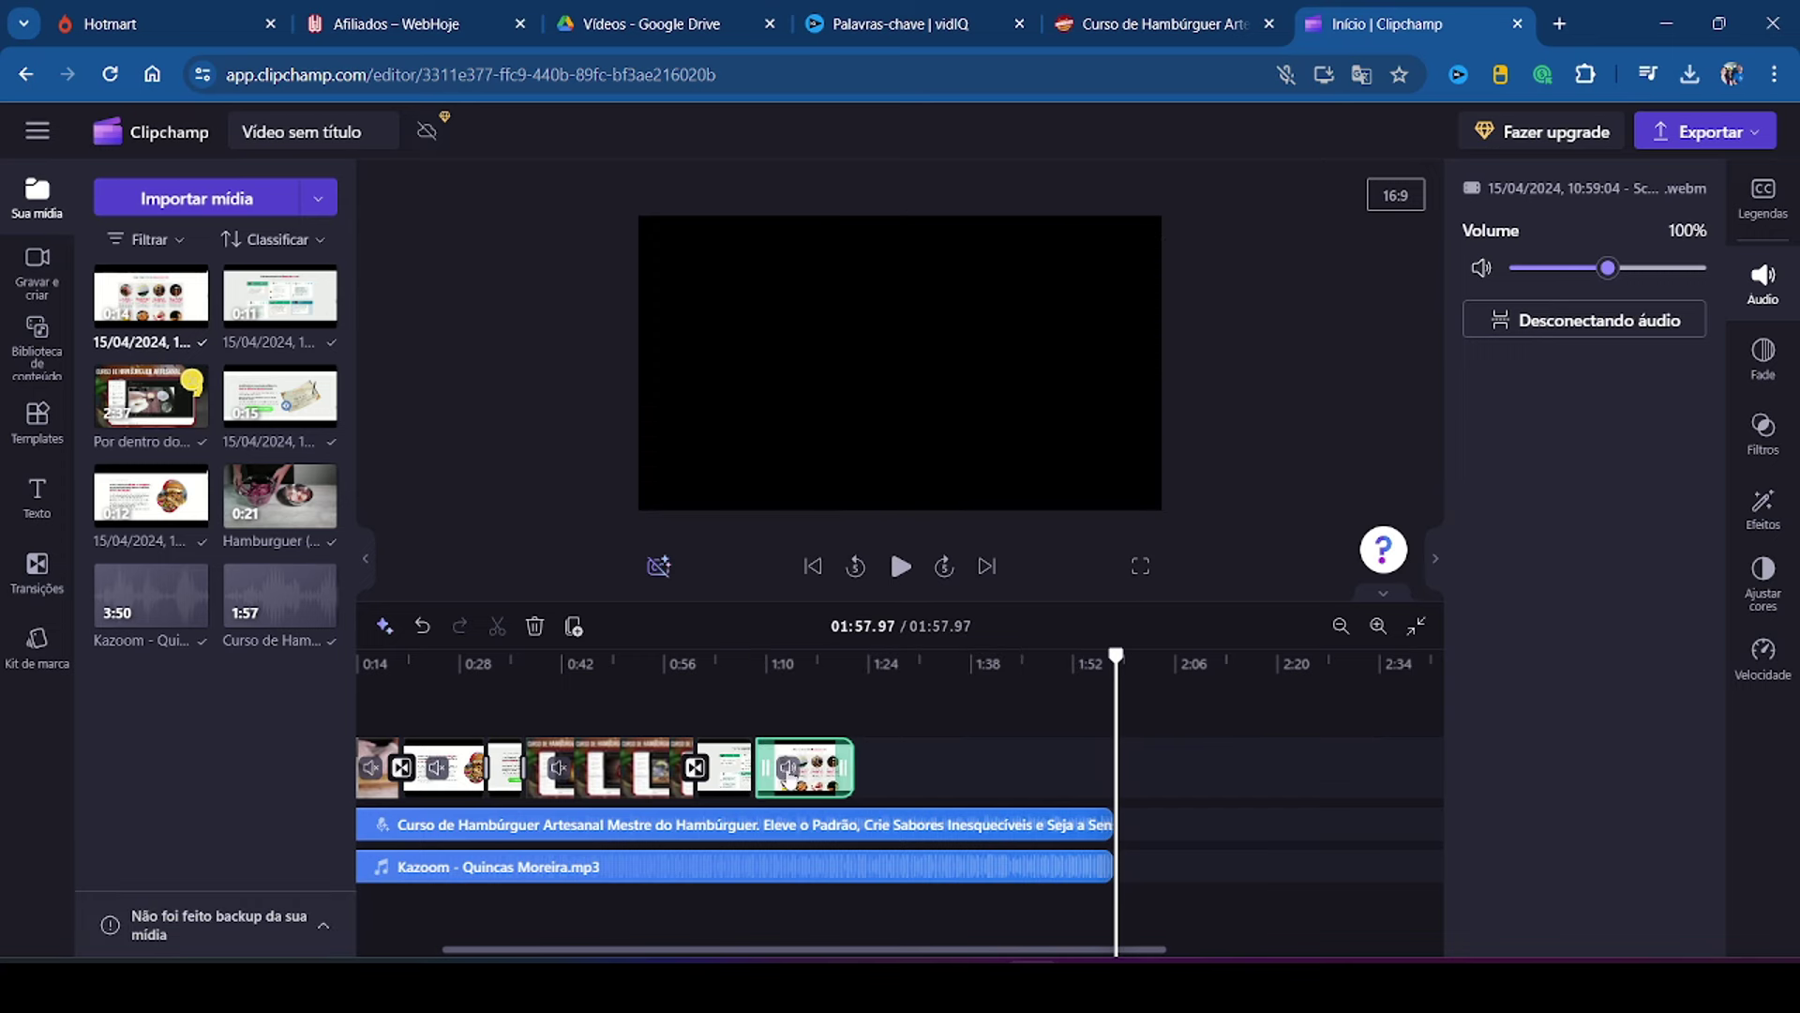
click(787, 767)
click(36, 569)
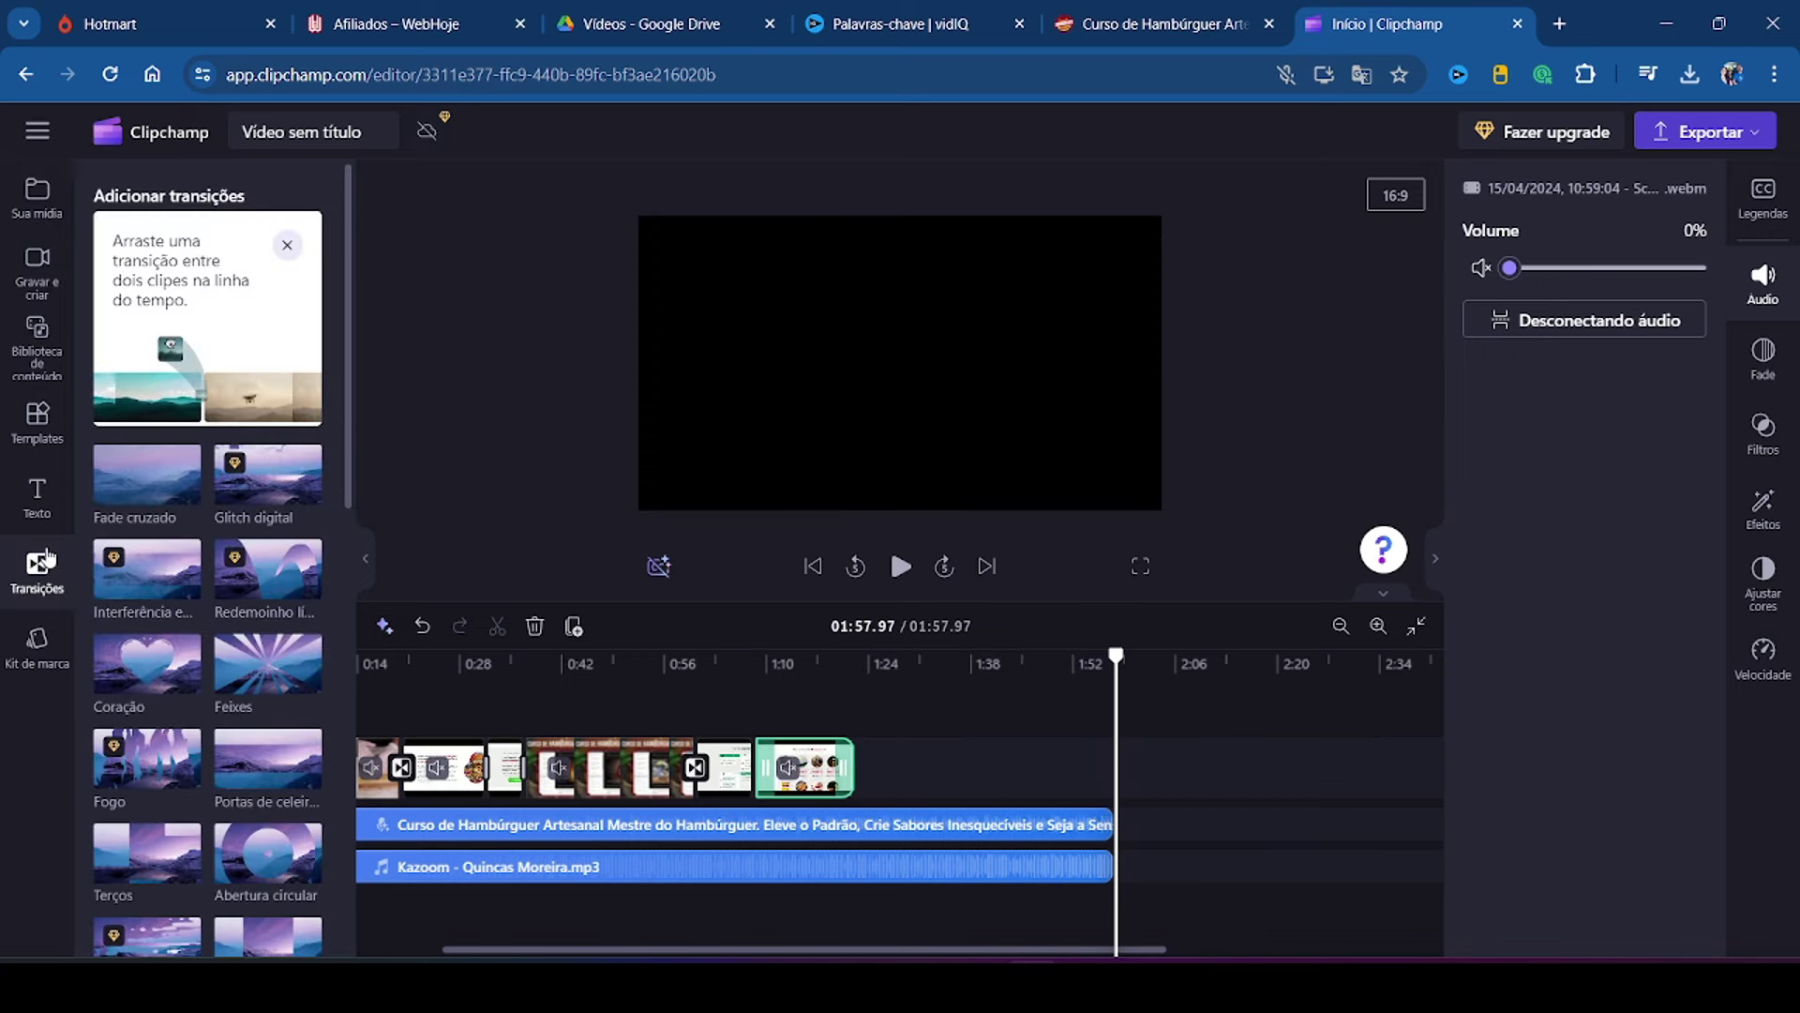
drag(125, 476, 755, 768)
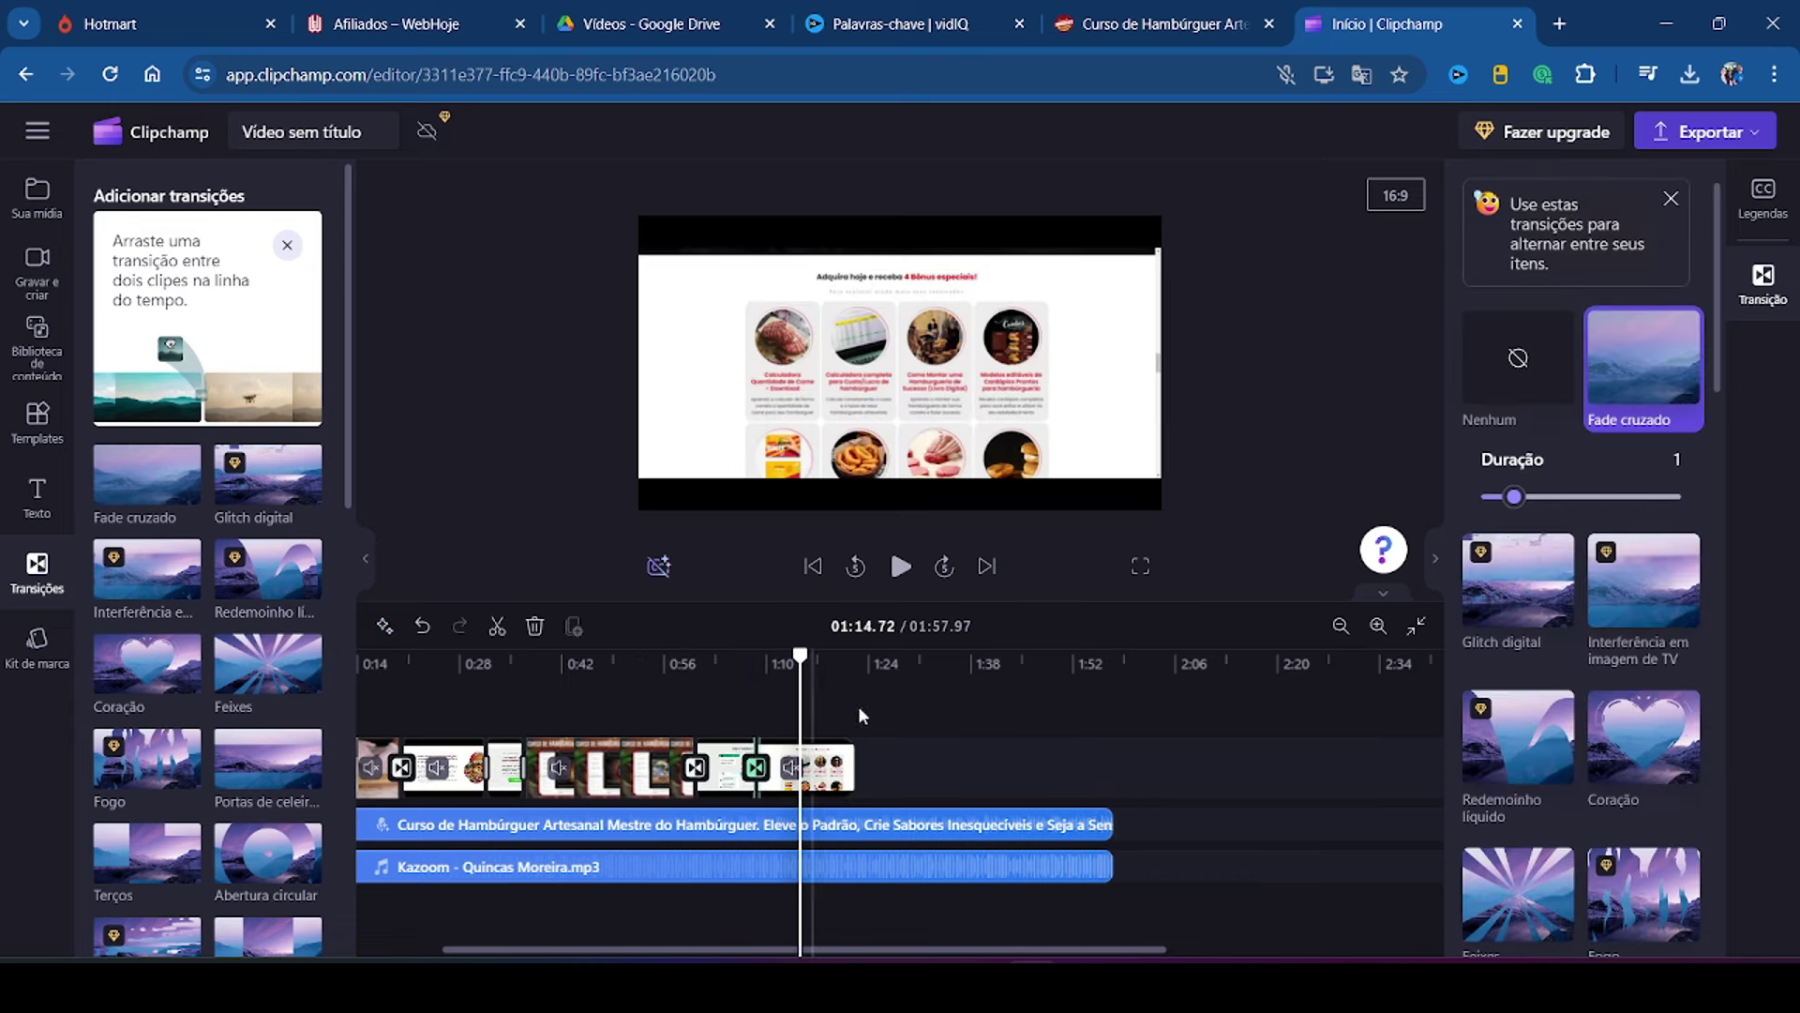
Step: Enlarge the bonuses clip at 01:14.72 in both directions so it covers the black bars of the frame
click(842, 767)
drag(1159, 249, 1255, 198)
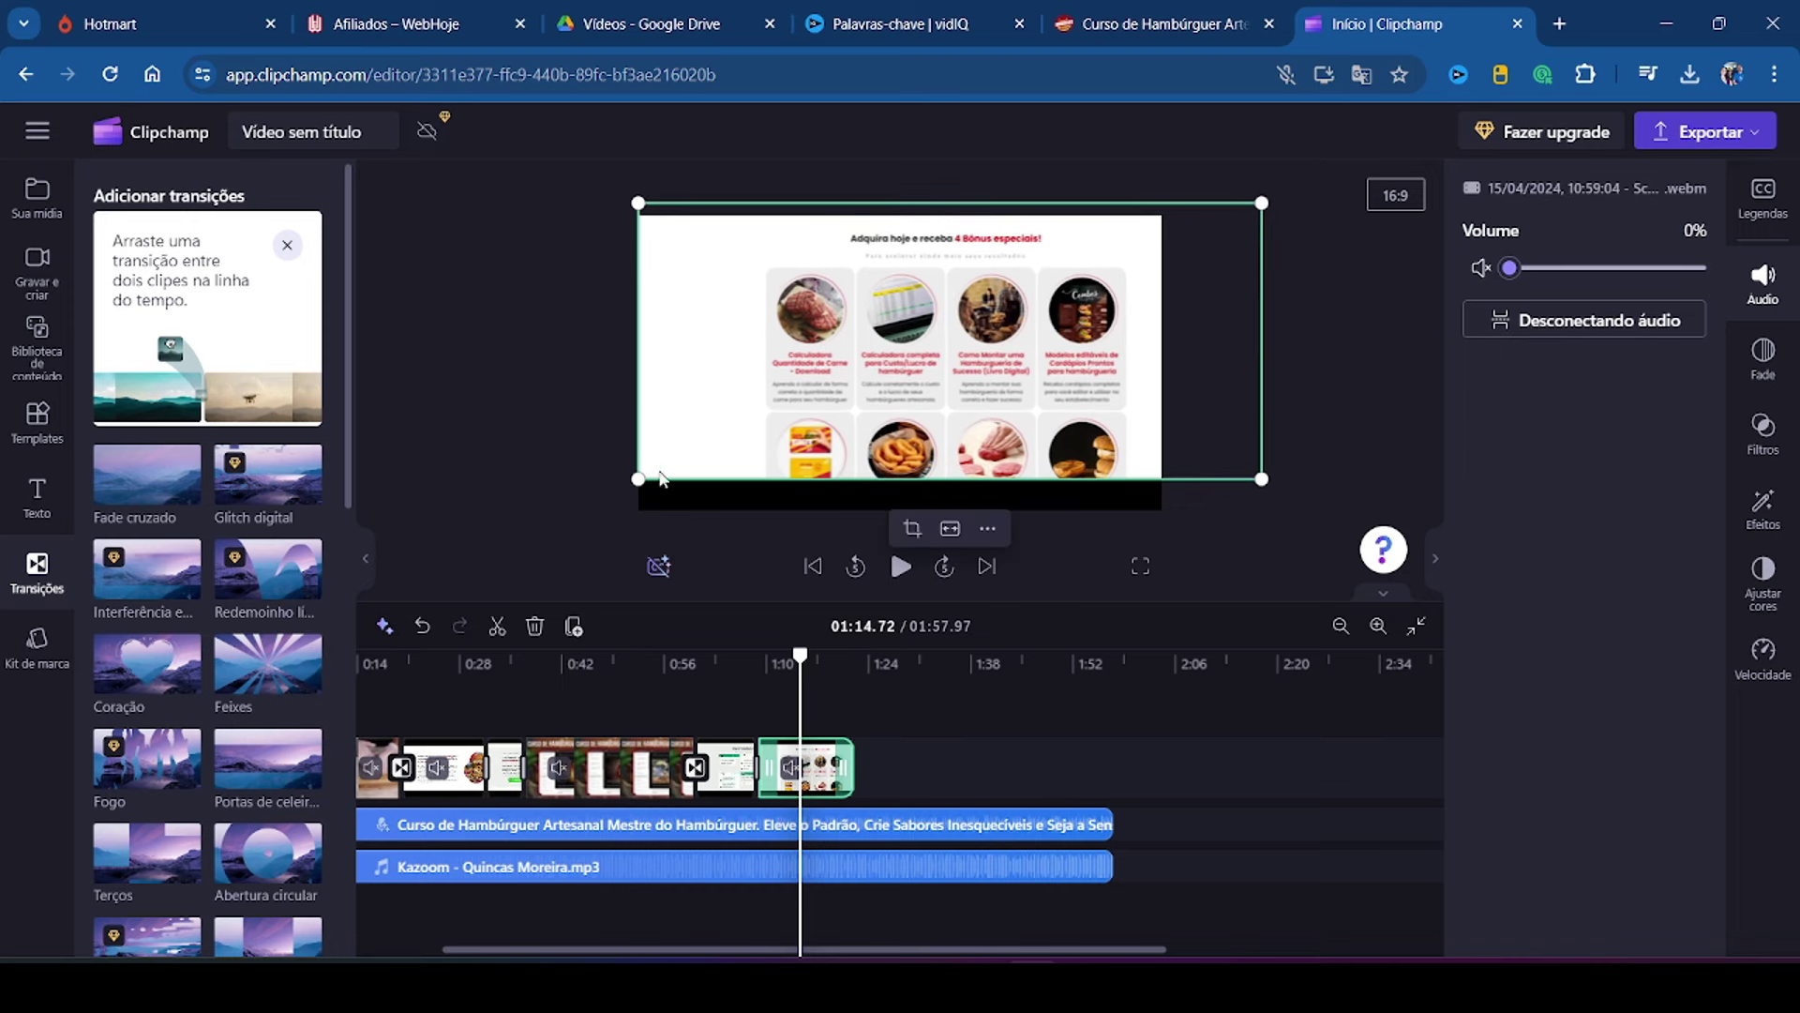
drag(659, 476, 581, 526)
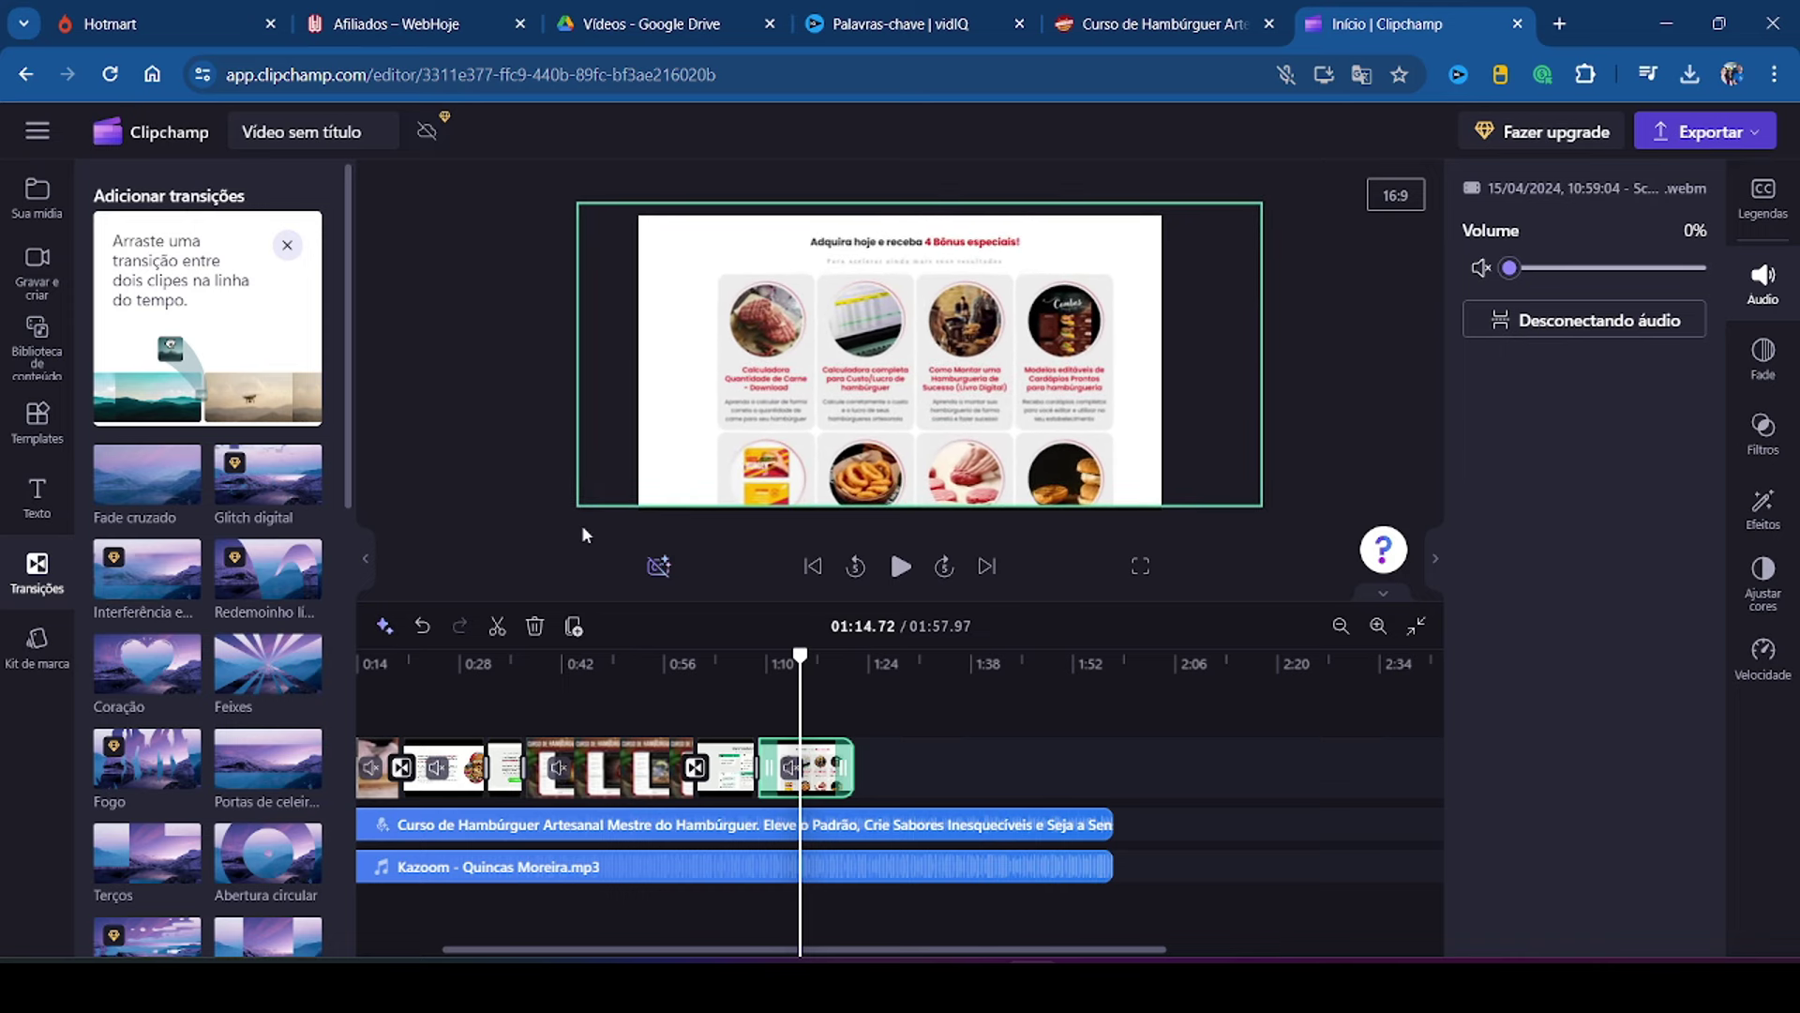
Step: Apply the Zoom lento effect to the bonuses clip with the lowest Velocidade and Reverter enabled
click(1763, 507)
scroll(1656, 593, down, 3)
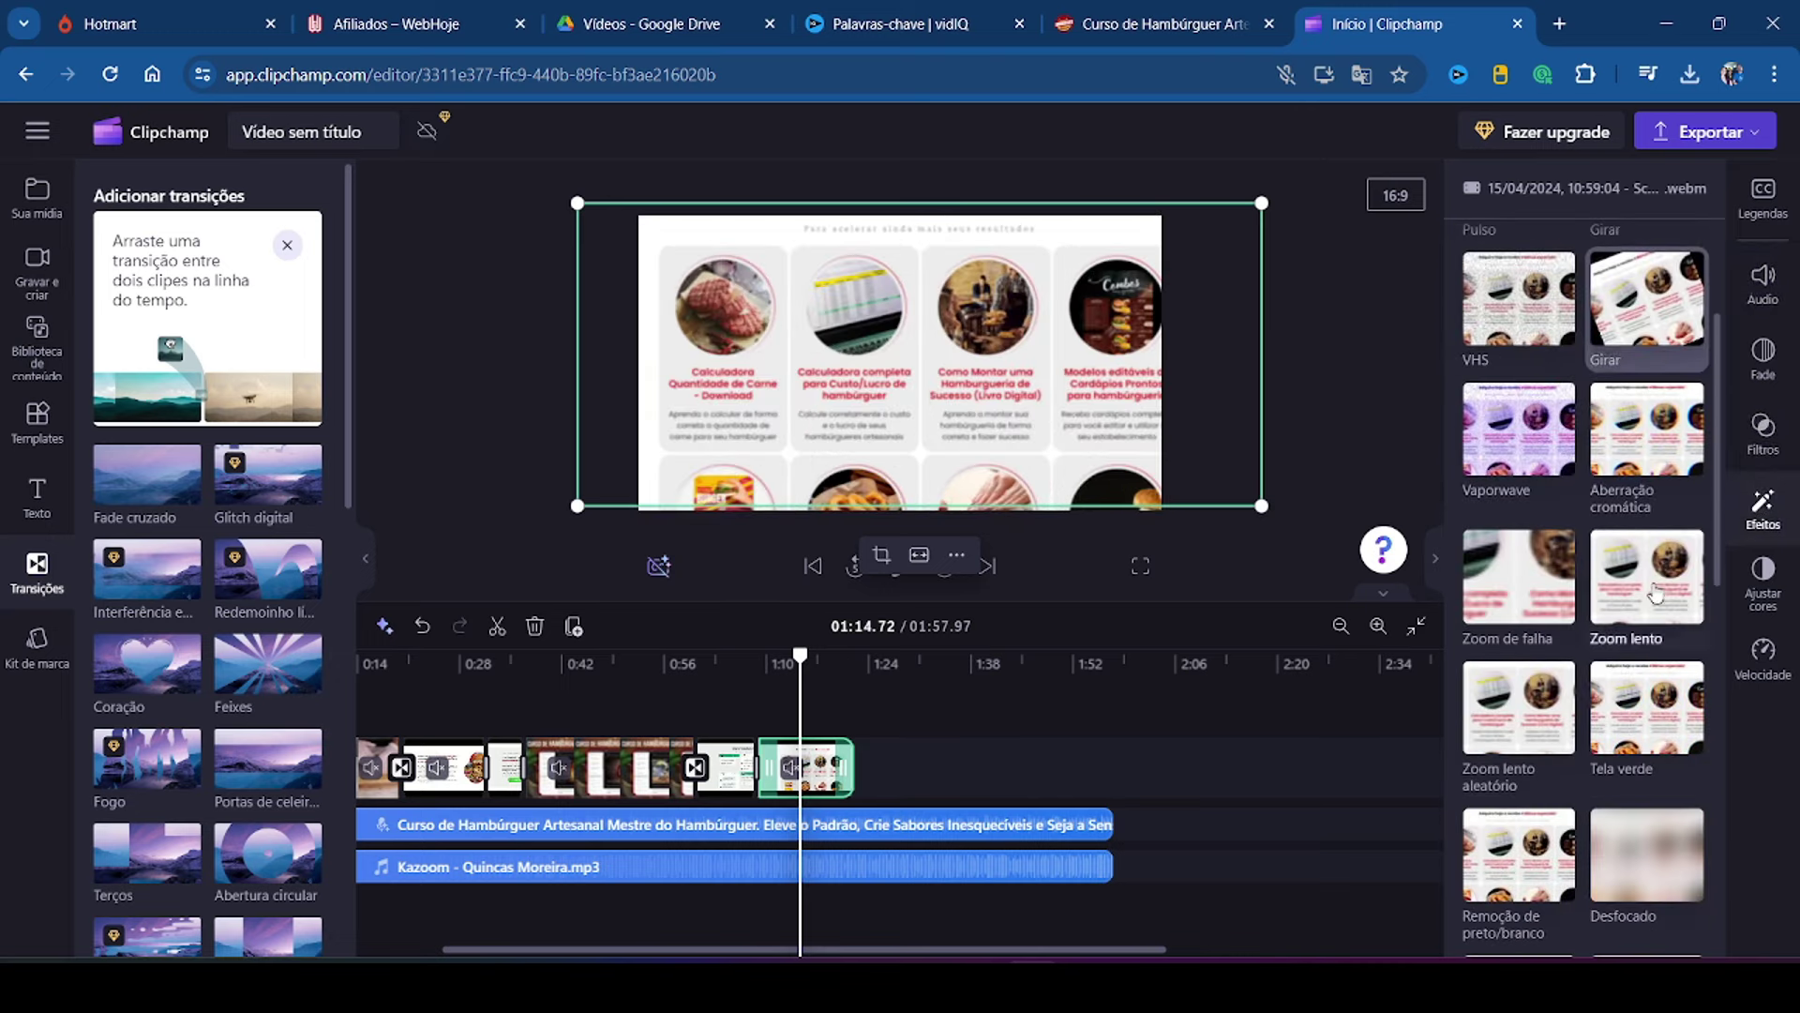
click(1654, 595)
drag(1486, 830, 1426, 836)
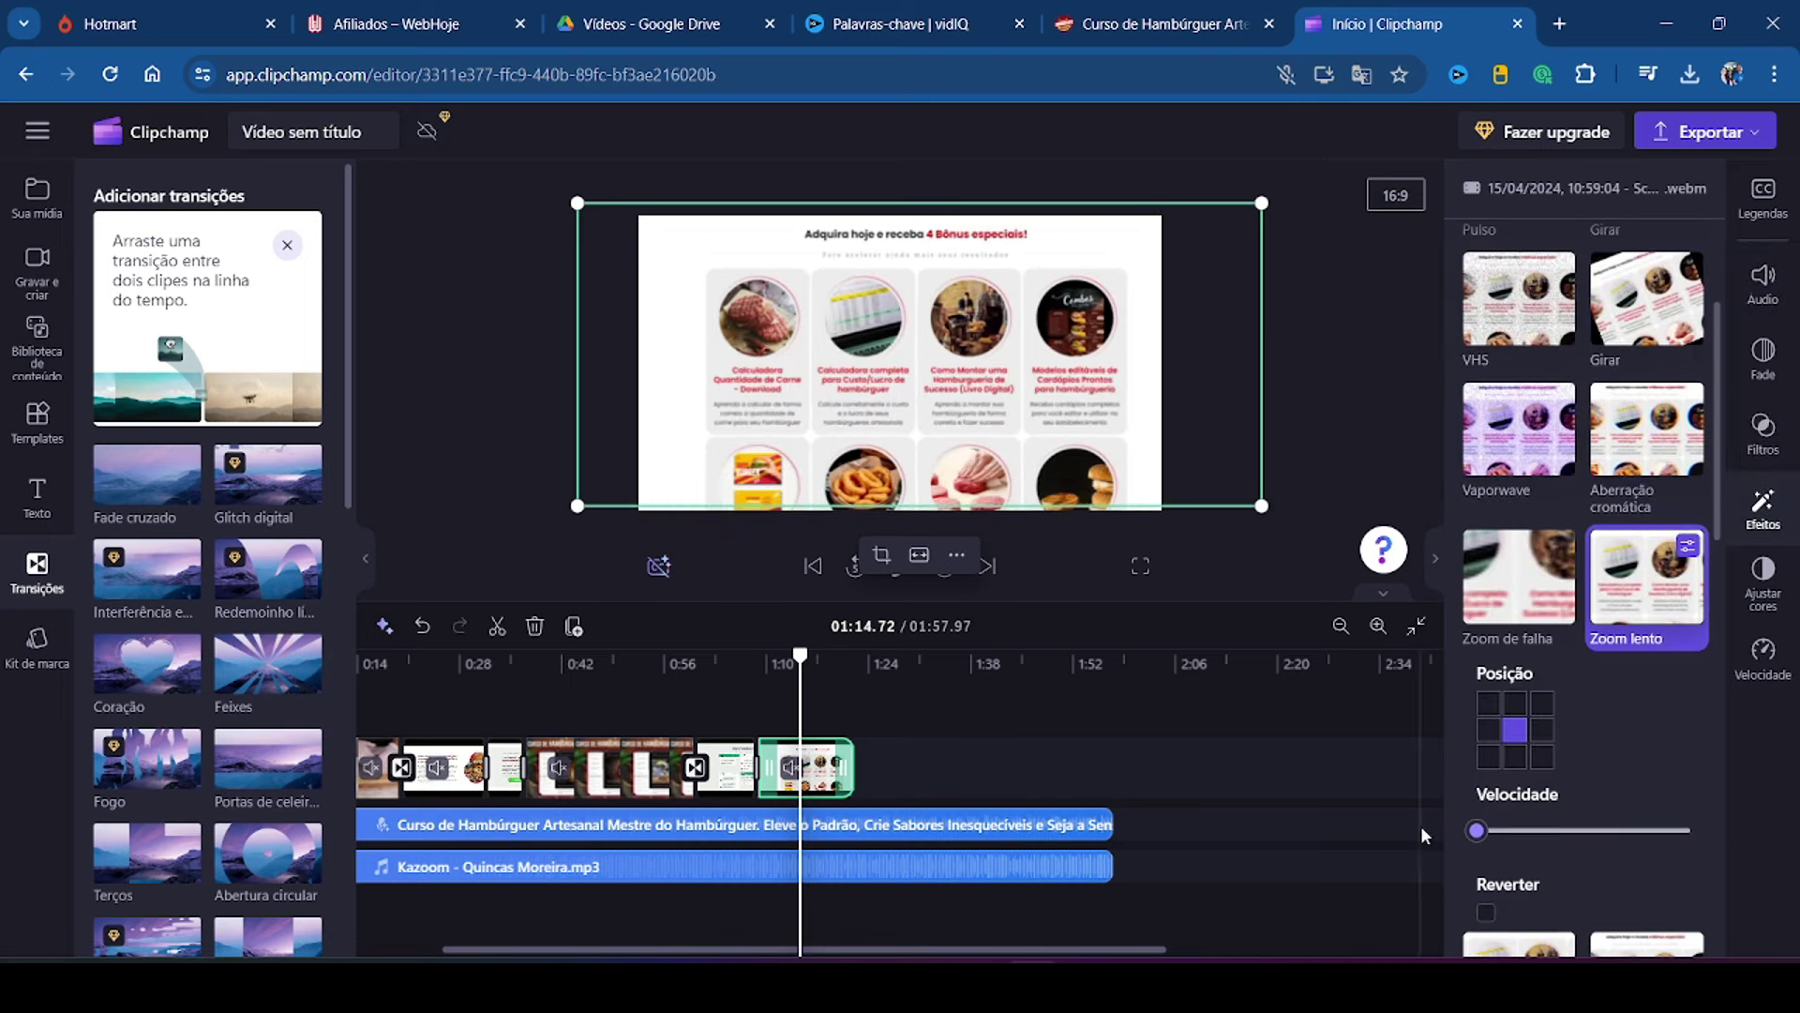
click(1486, 913)
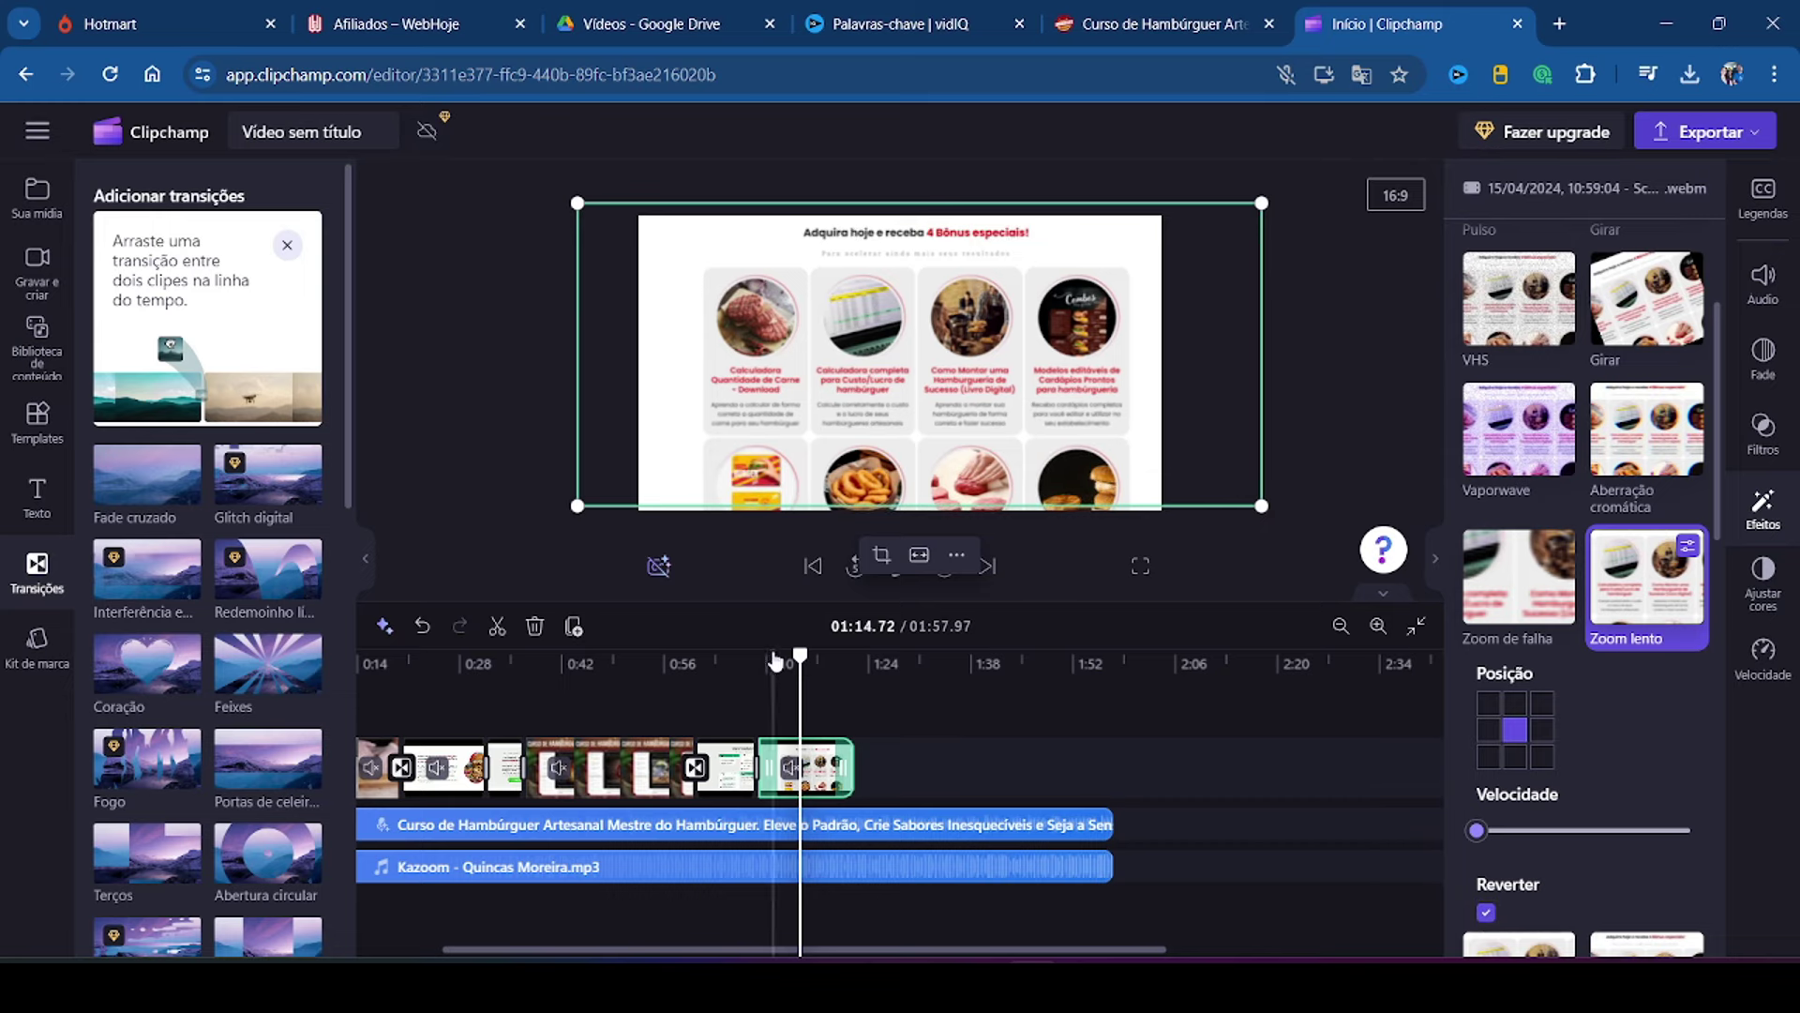
Step: Preview the bonuses clip with the narration, split it at 01:18.31 and delete the part after the cut
click(739, 663)
click(1137, 573)
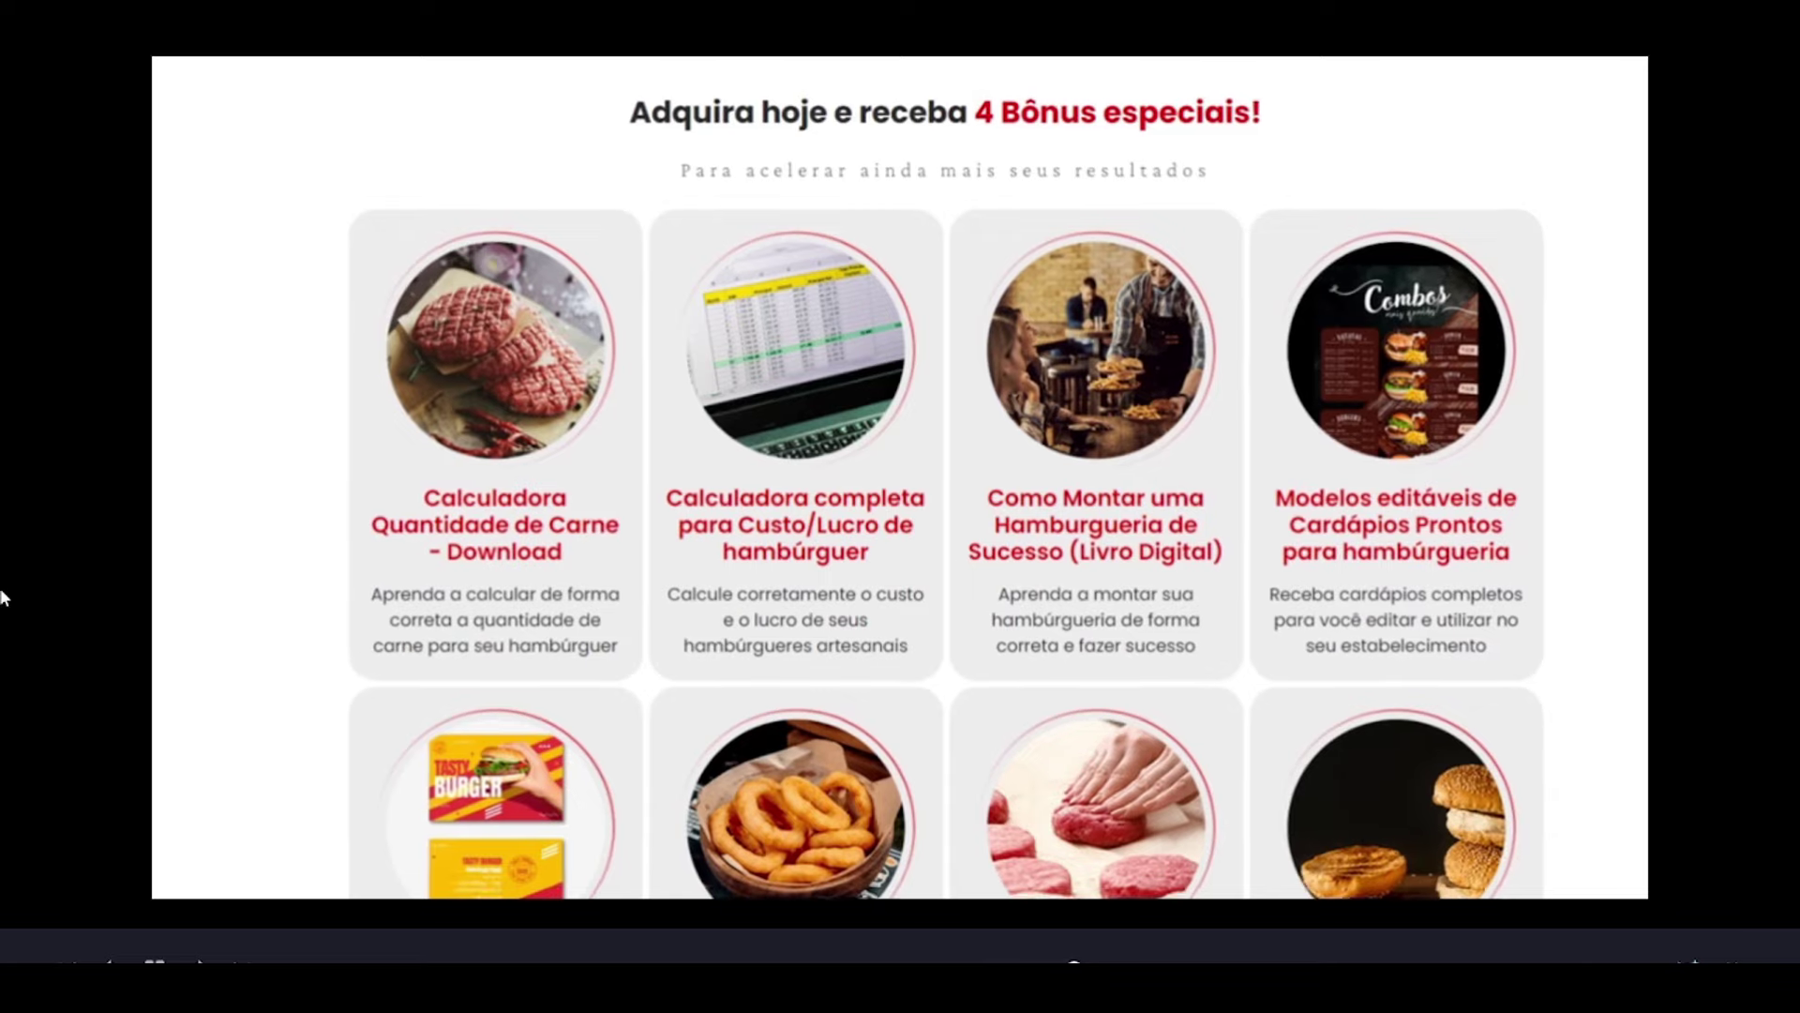
key(Escape)
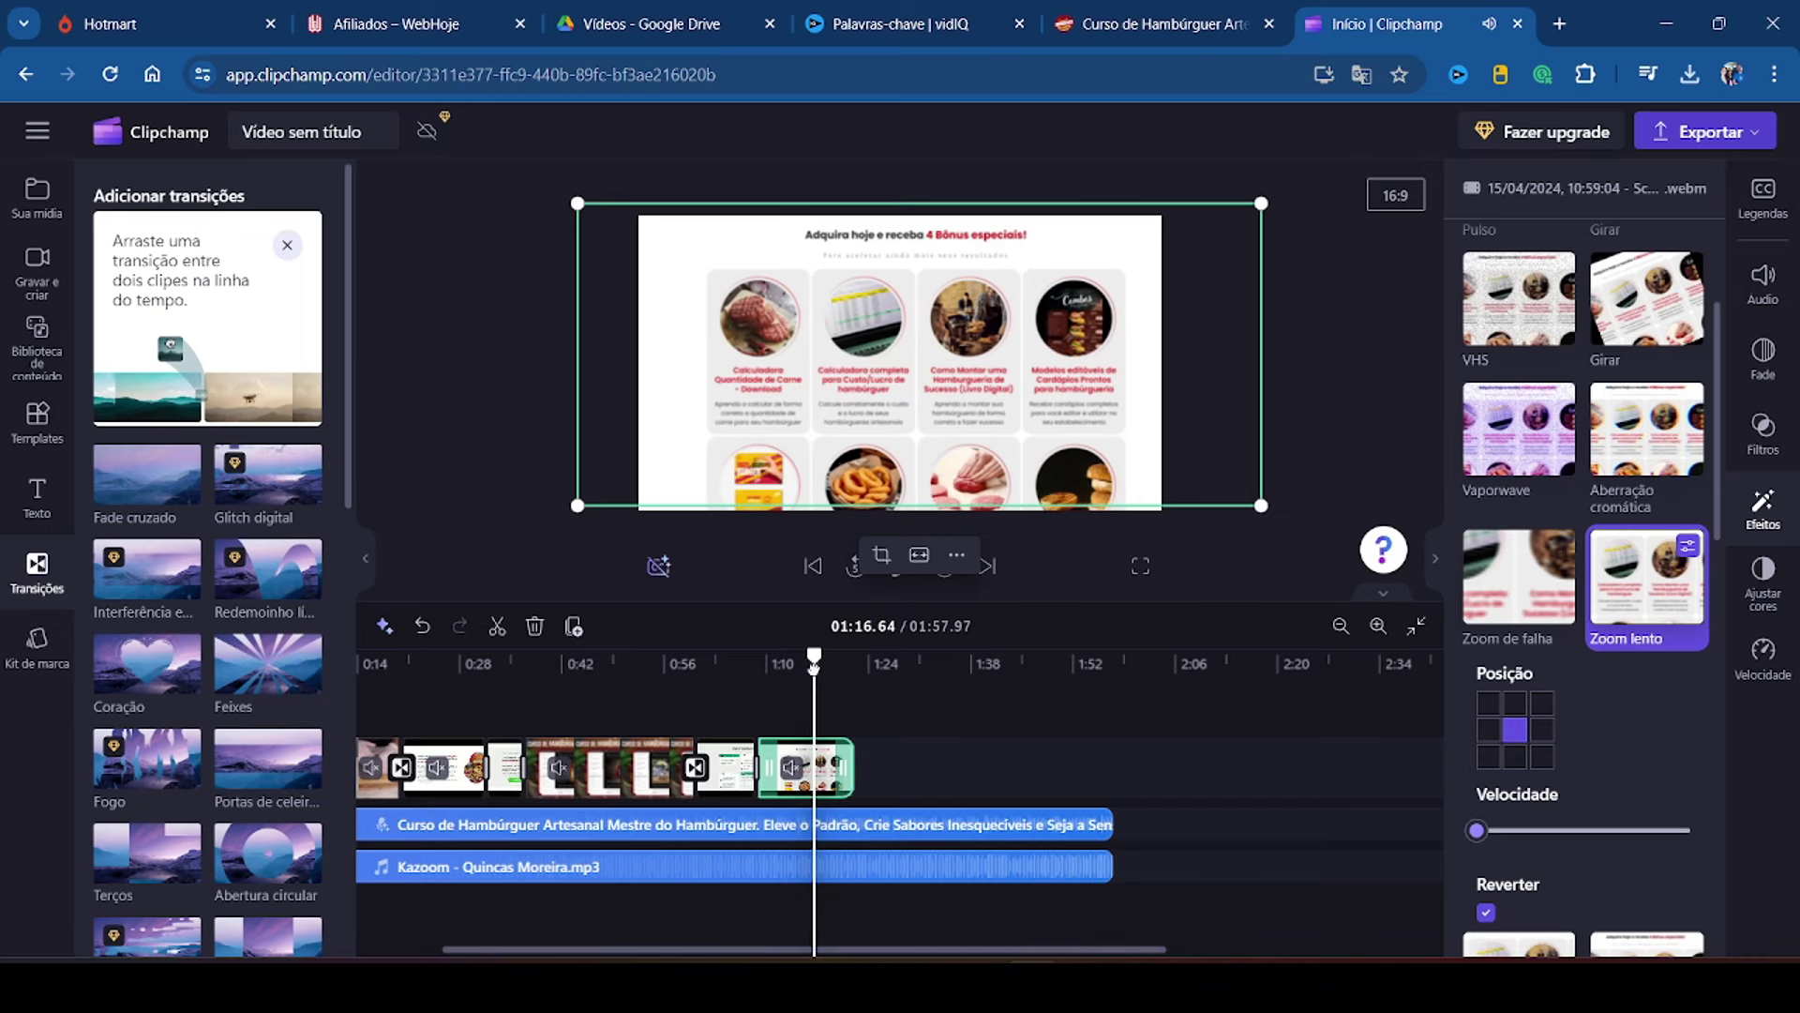
key(space)
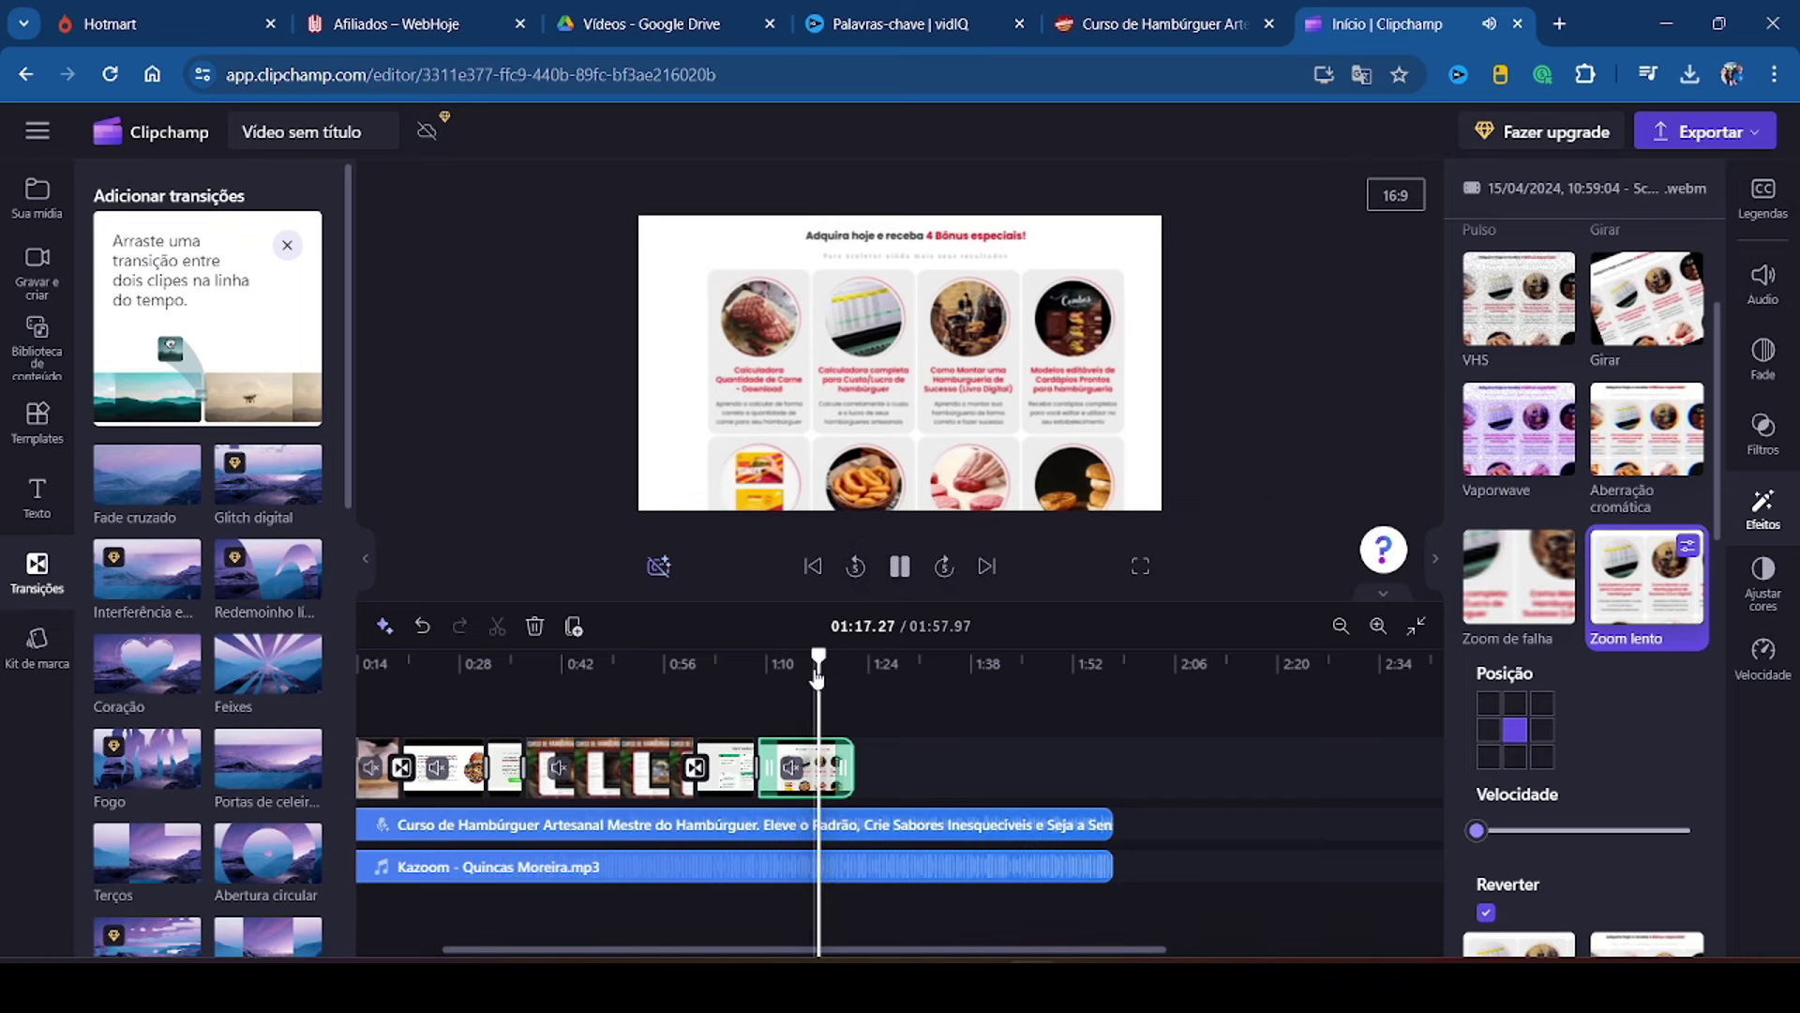
key(space)
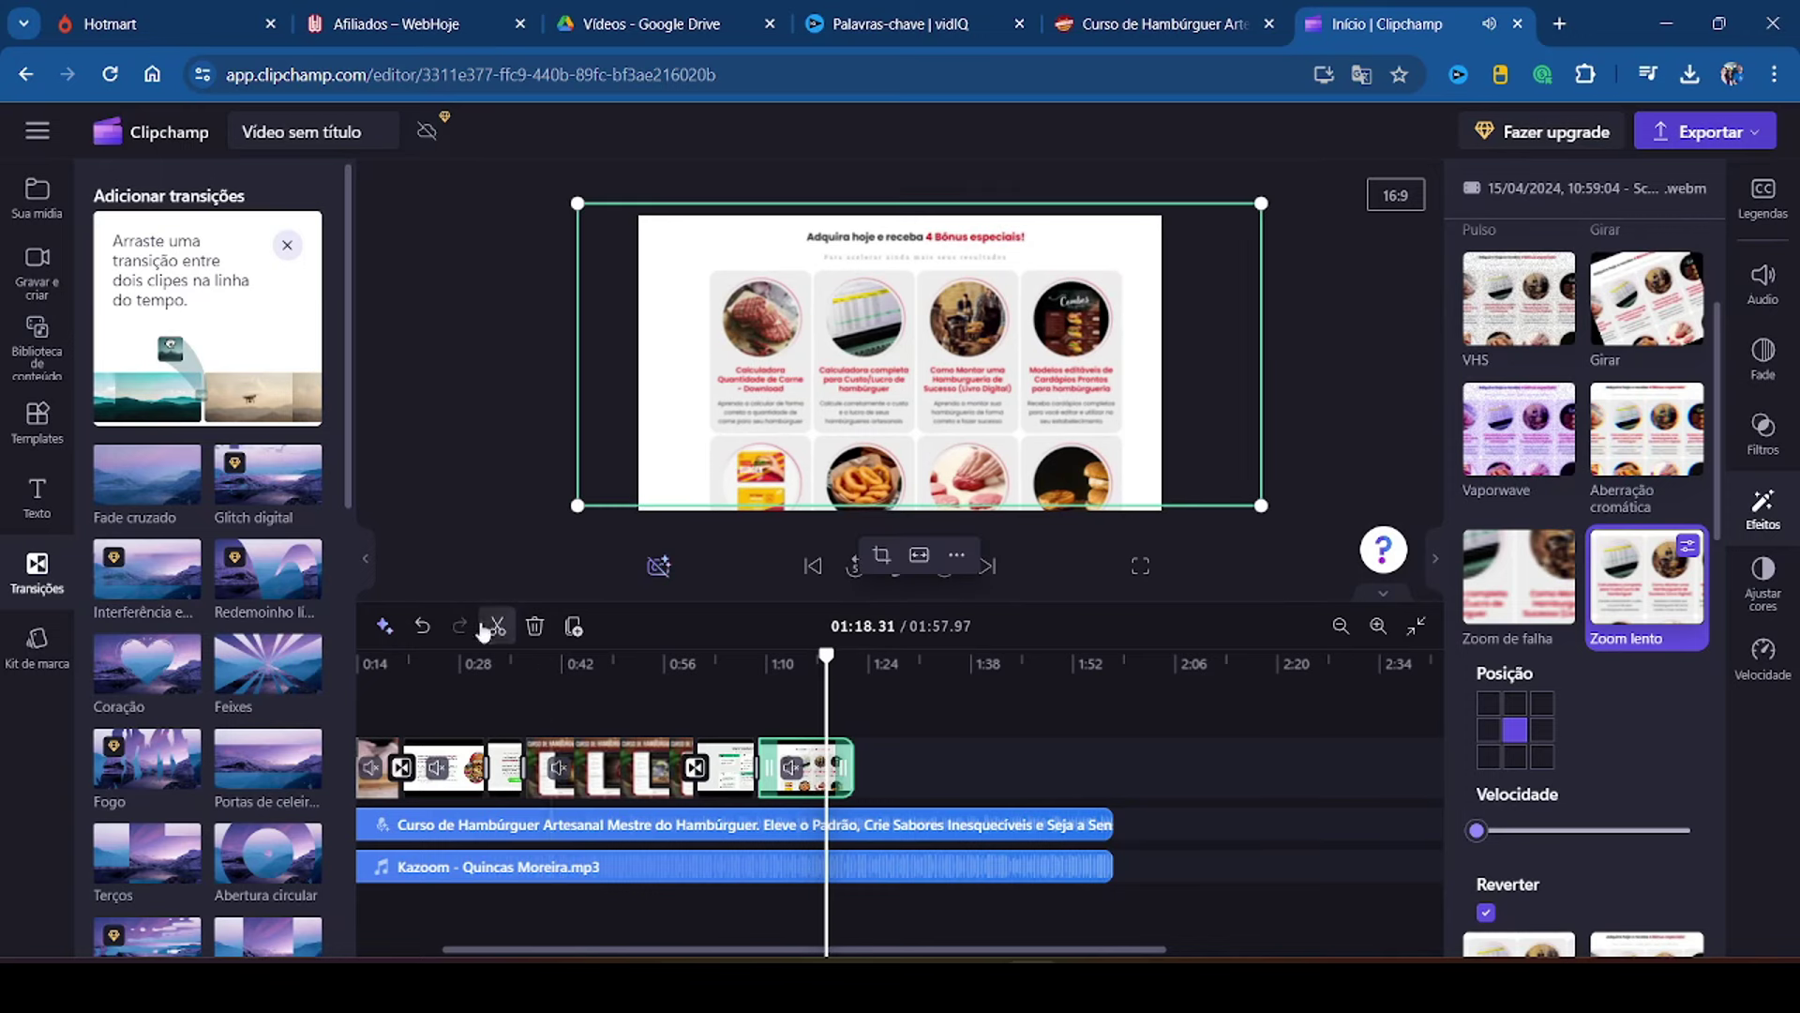
click(536, 626)
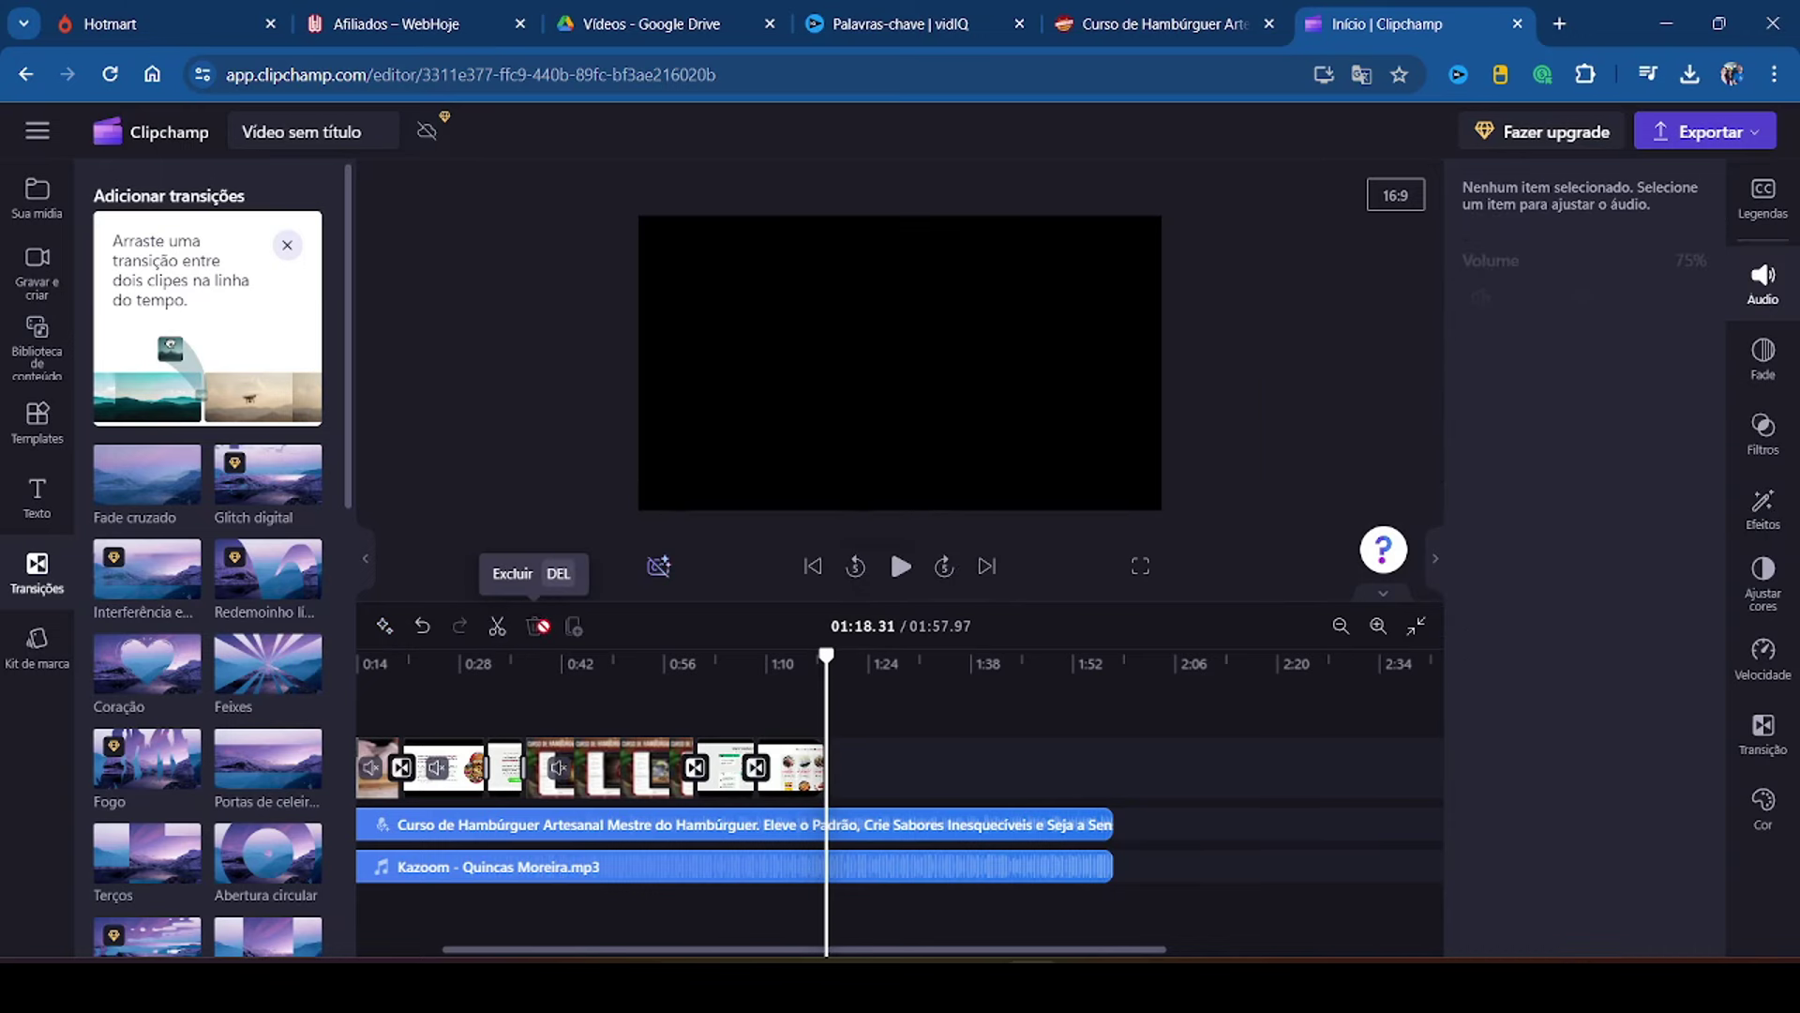
click(513, 778)
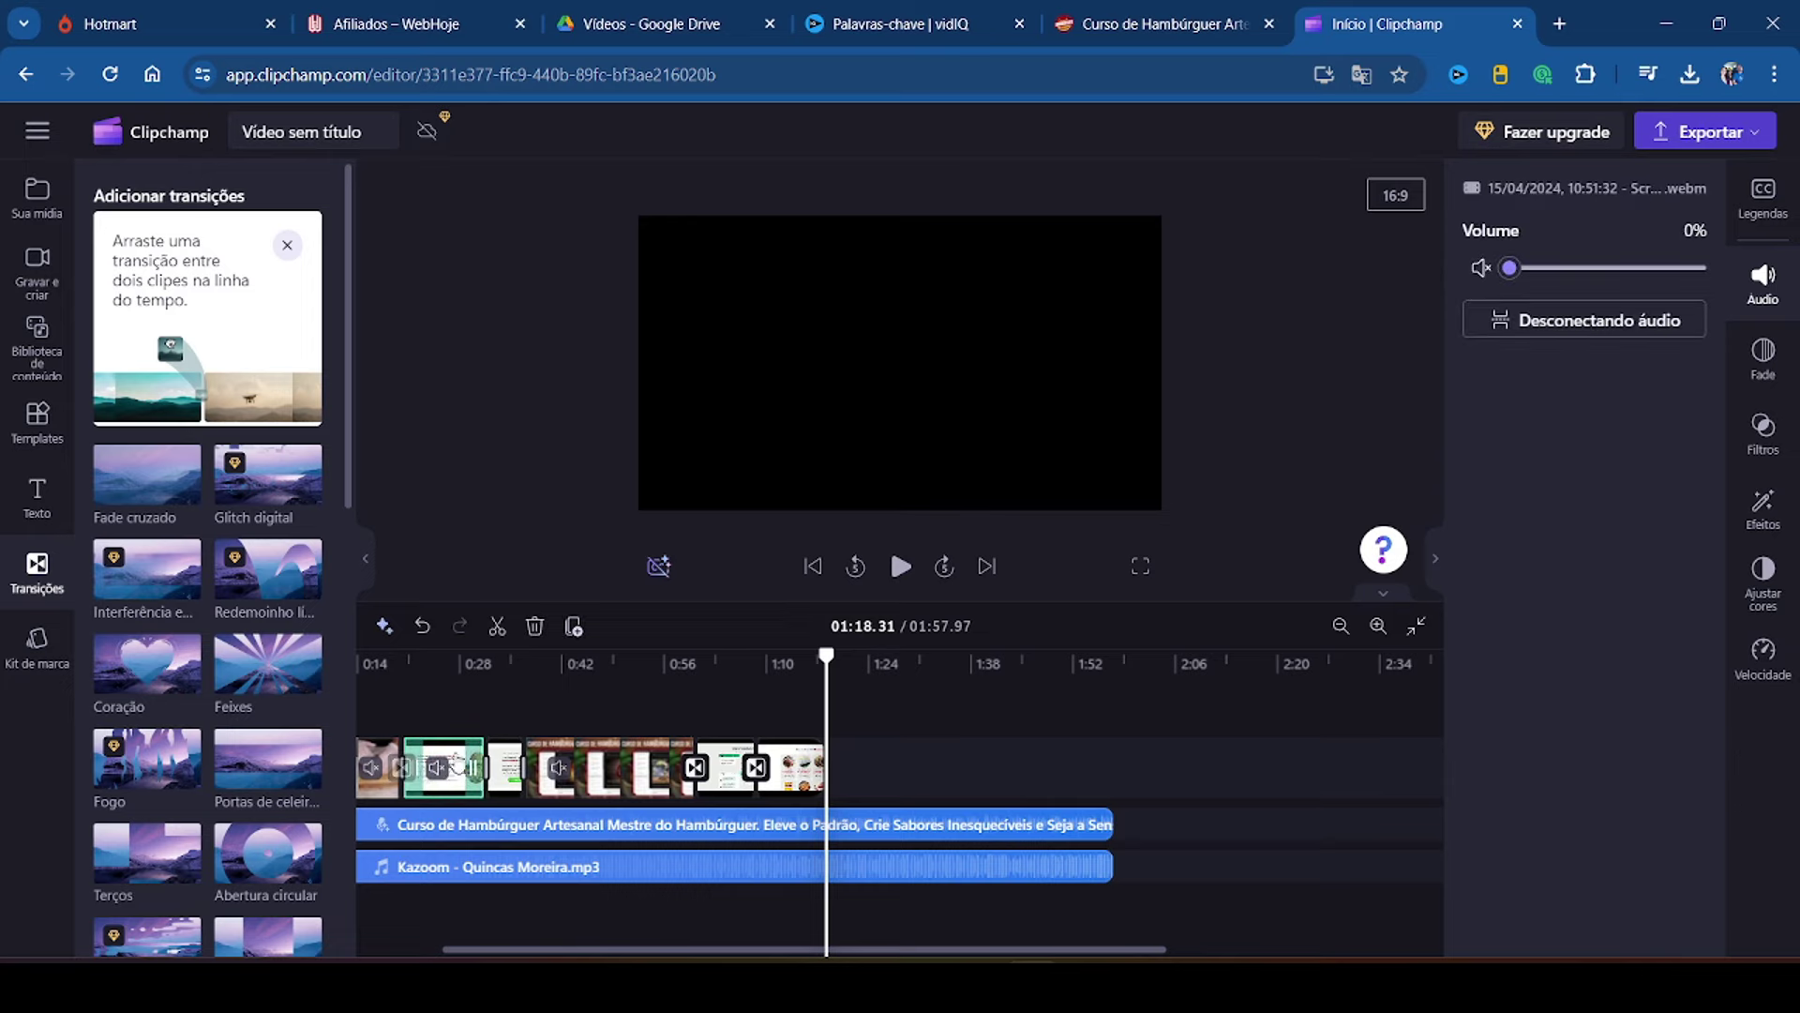
Step: Screen-record the sales page tab at its "Como Você Acessa o seu Curso?" section with Clipchamp and save the recording to the project
click(1139, 25)
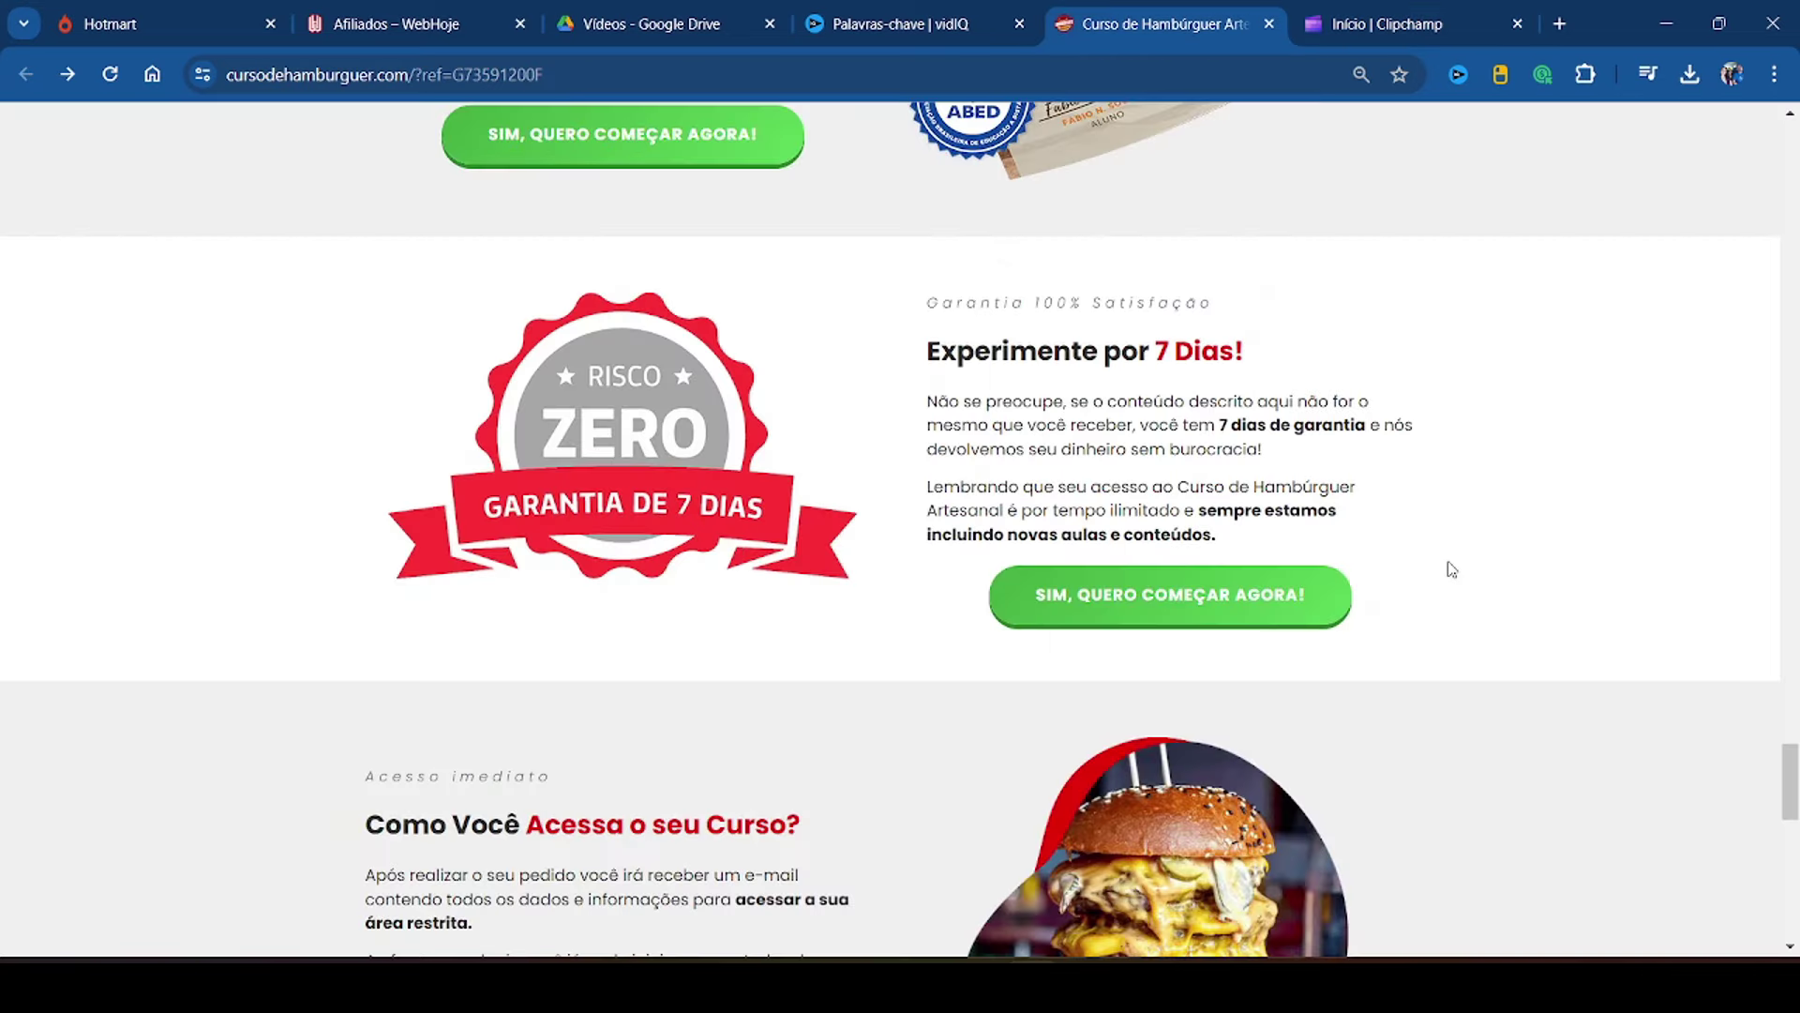
scroll(1451, 570, down, 5)
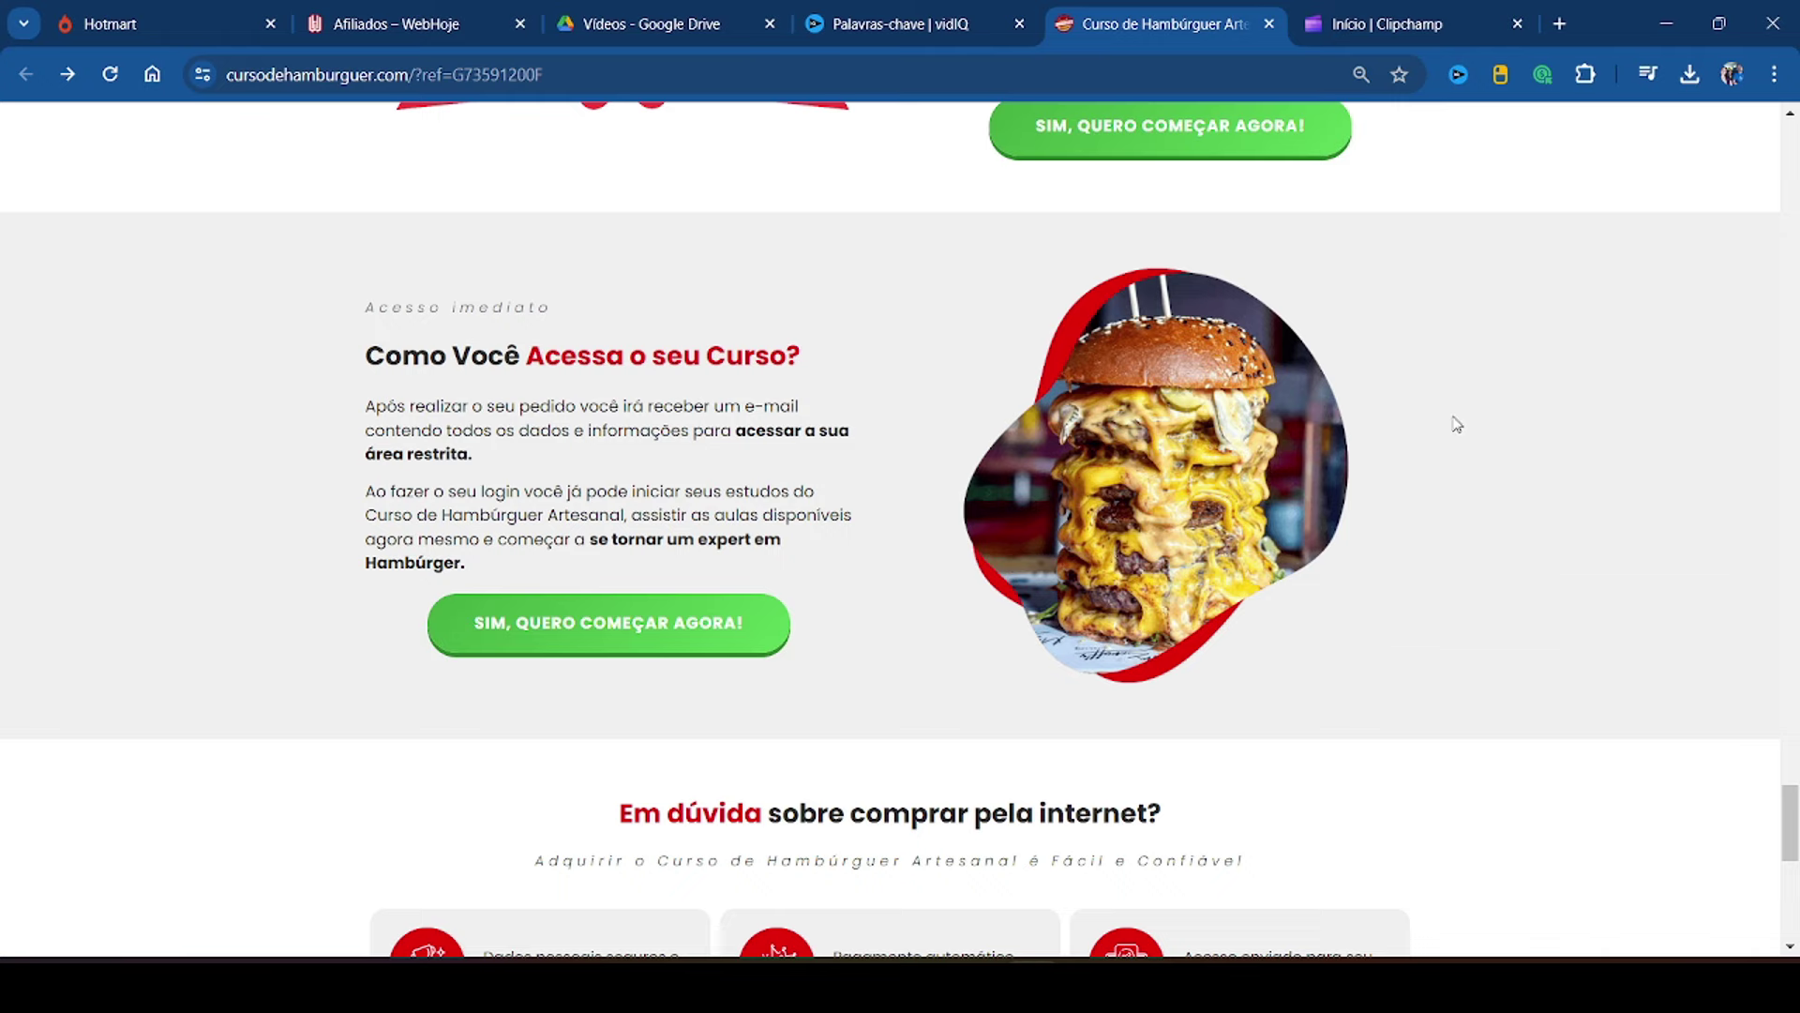
key(ctrl+Tab)
click(26, 278)
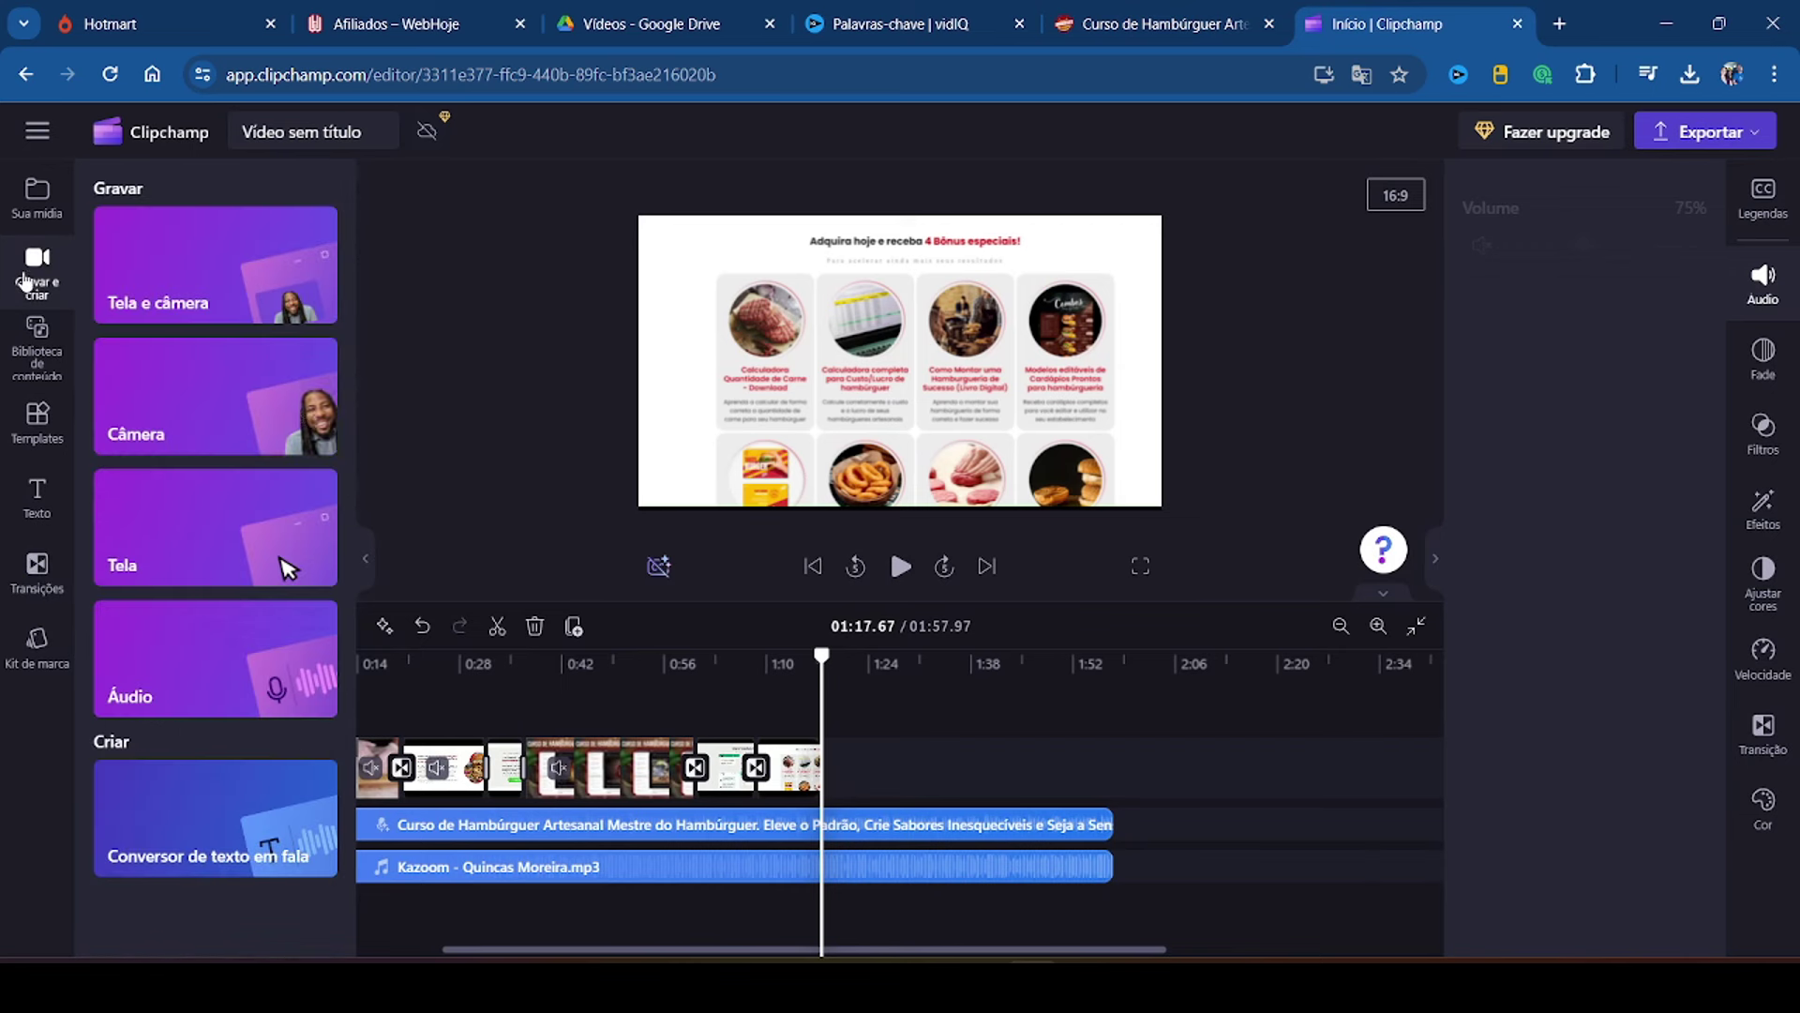
click(286, 558)
click(884, 872)
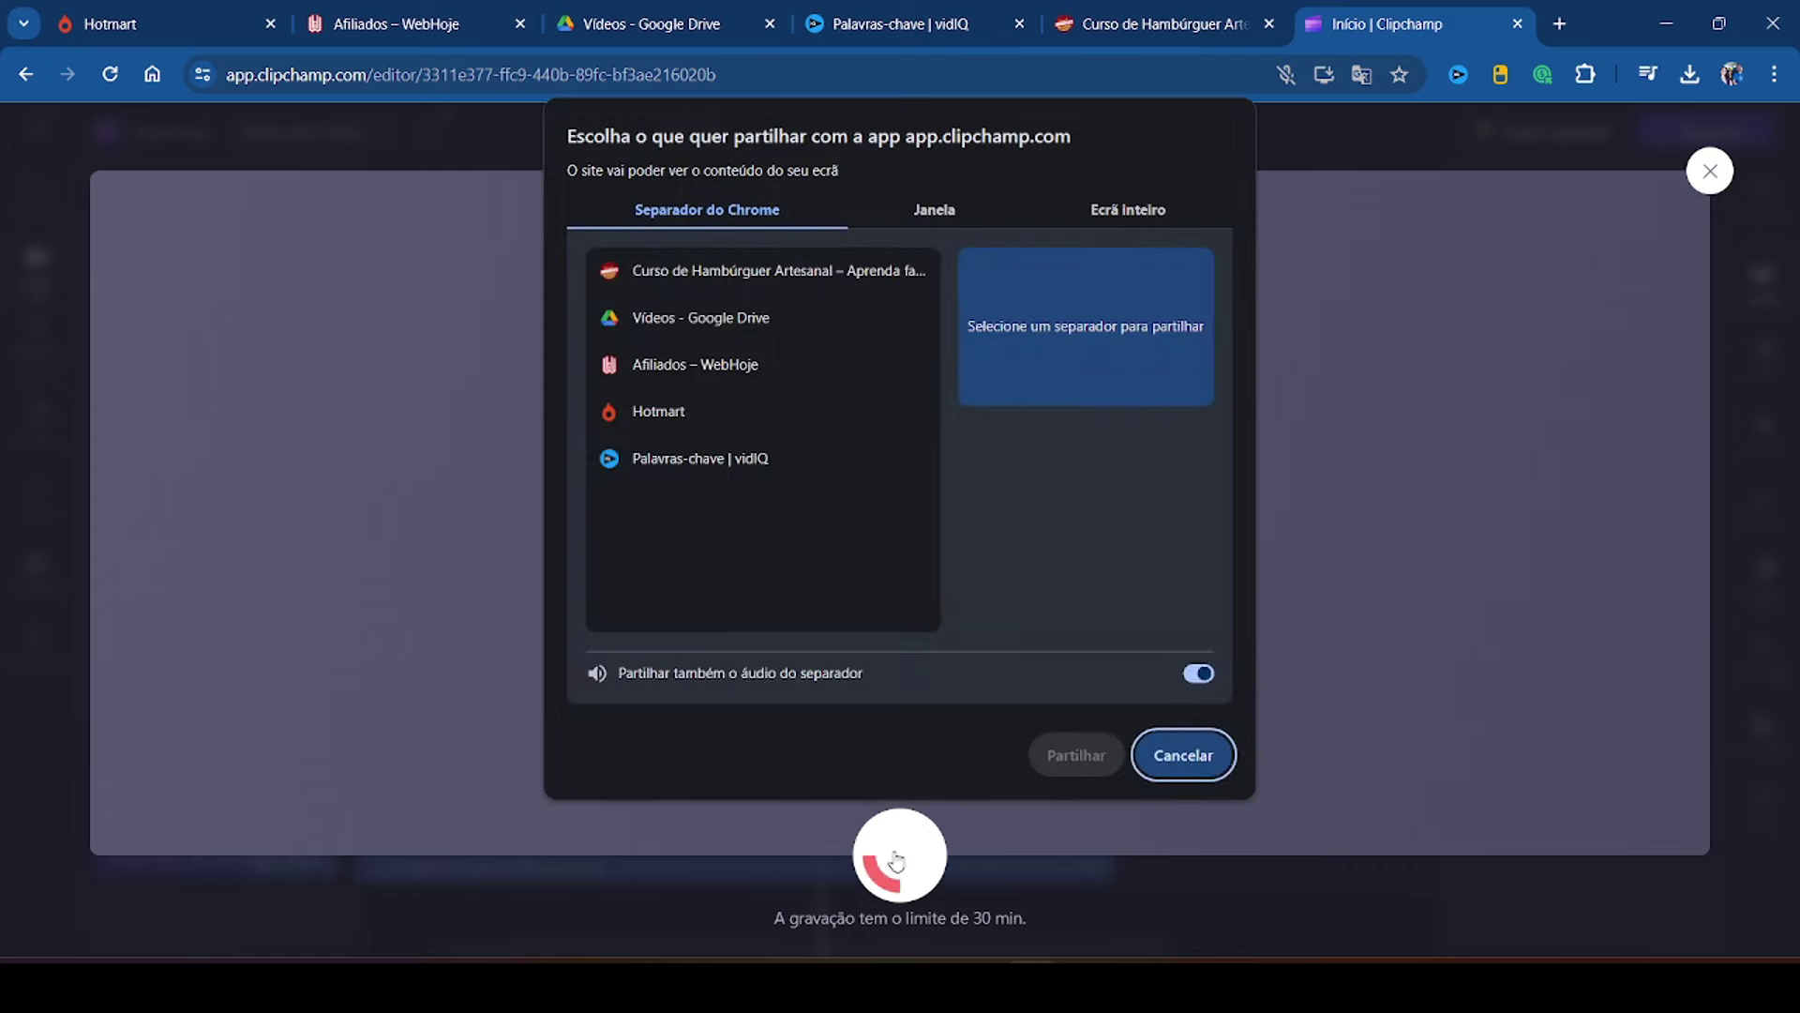
click(703, 275)
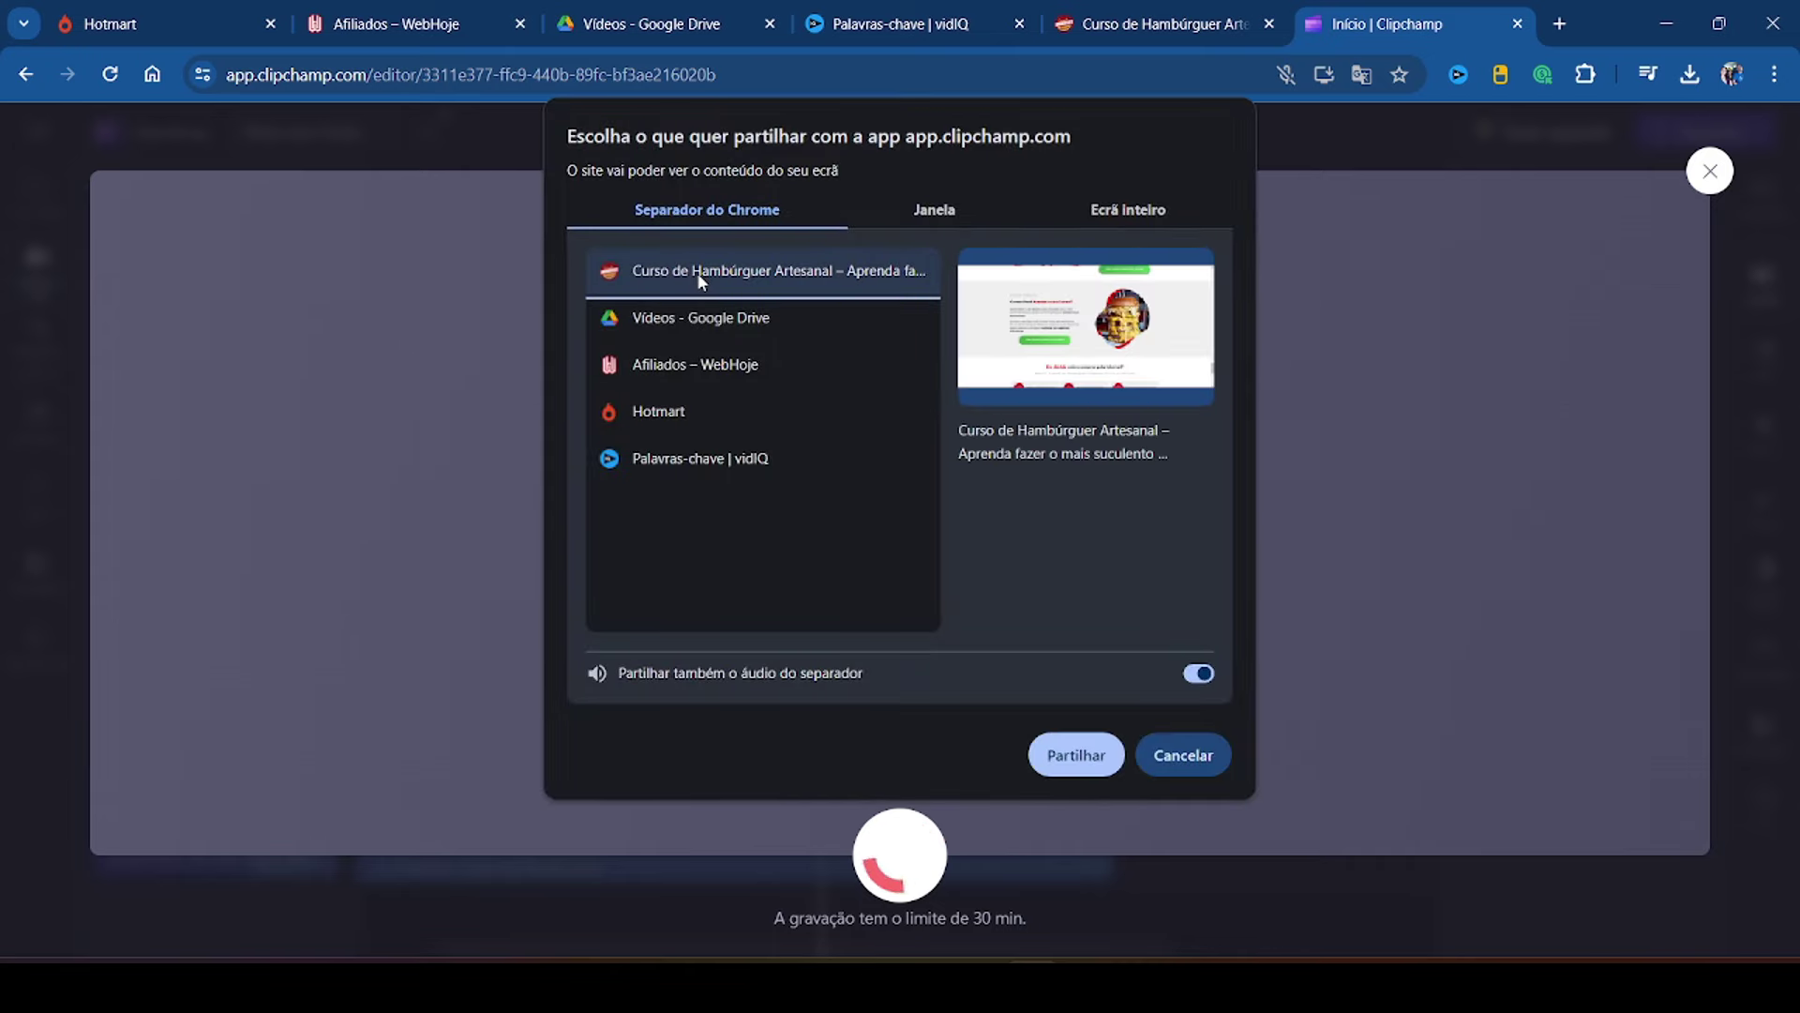
click(1077, 758)
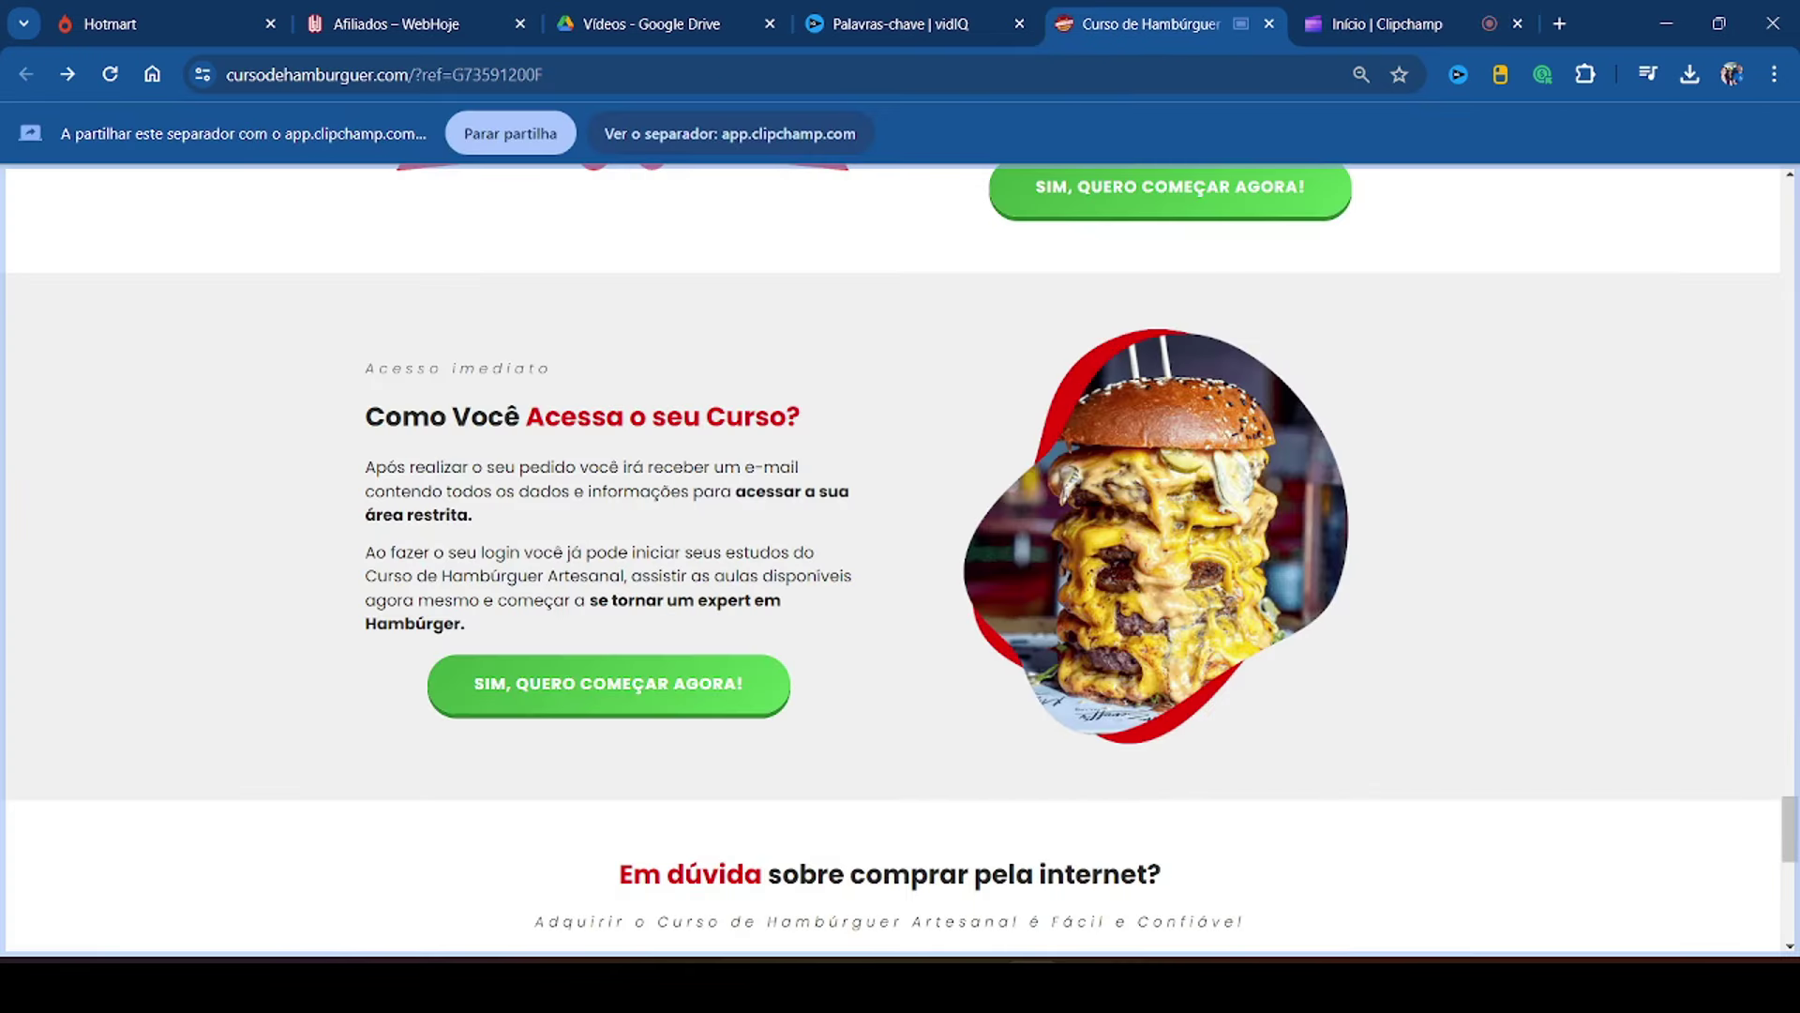
click(1426, 26)
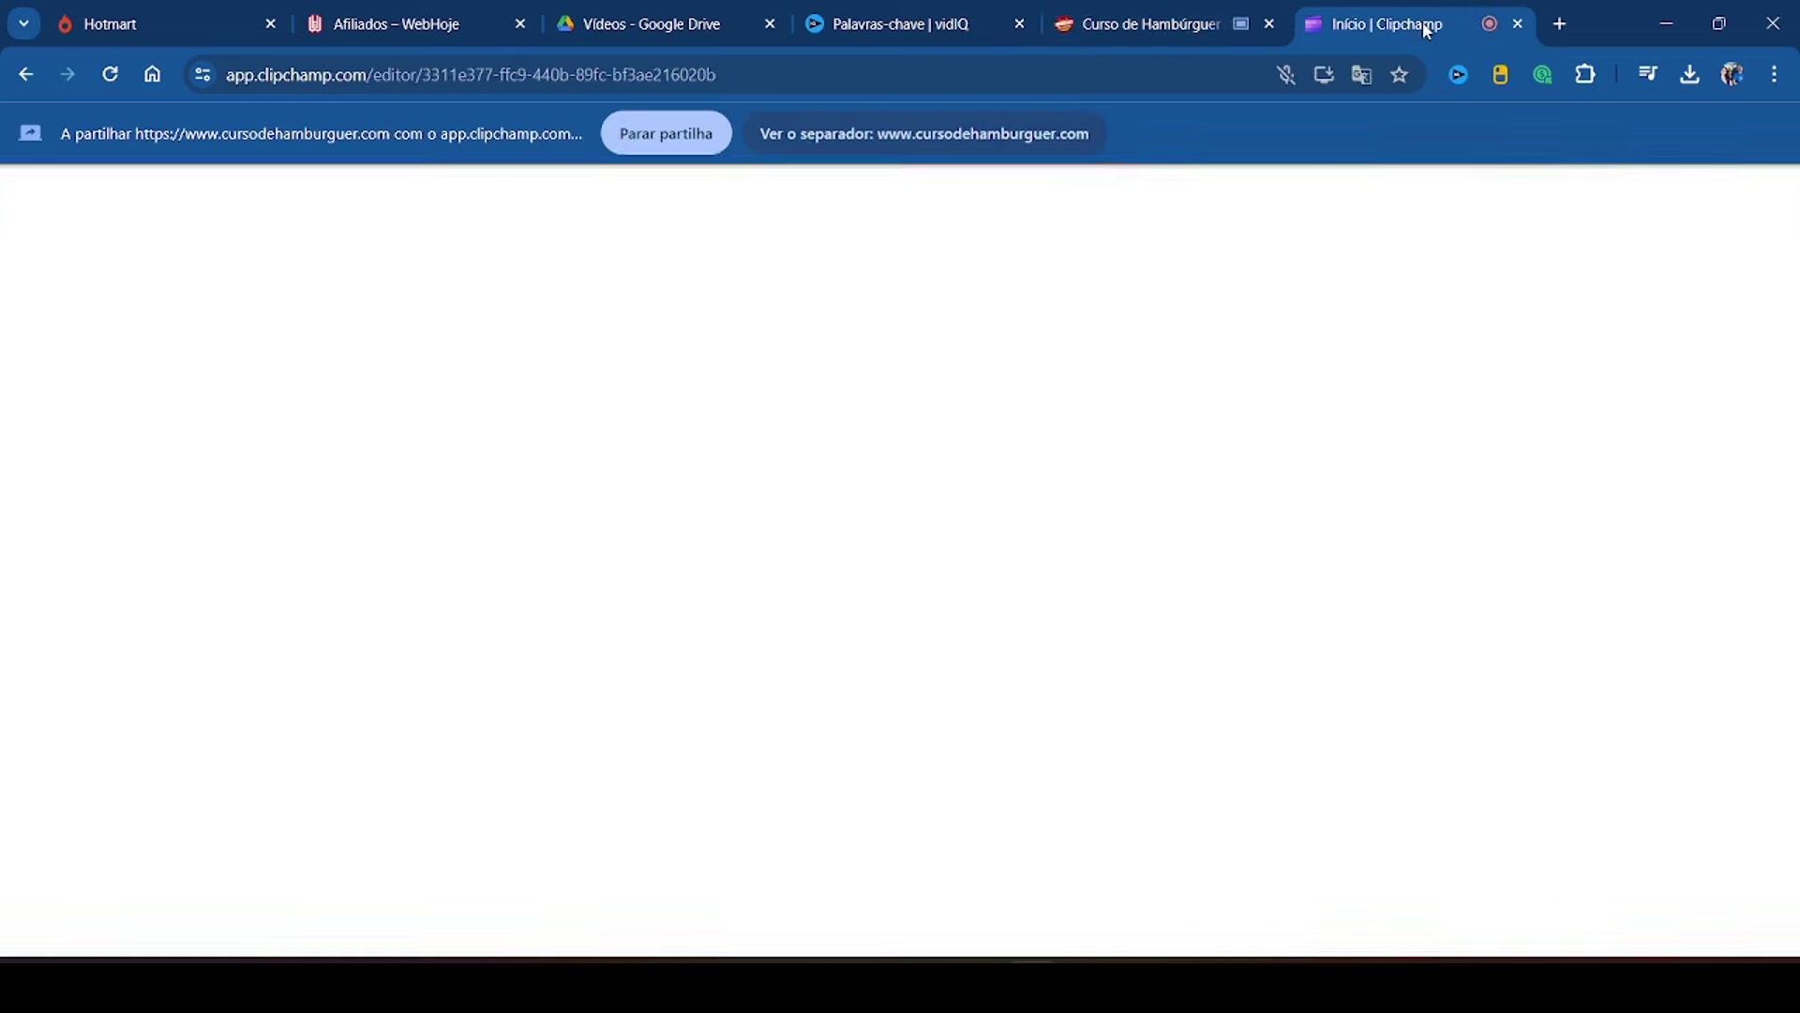
click(901, 861)
click(1072, 866)
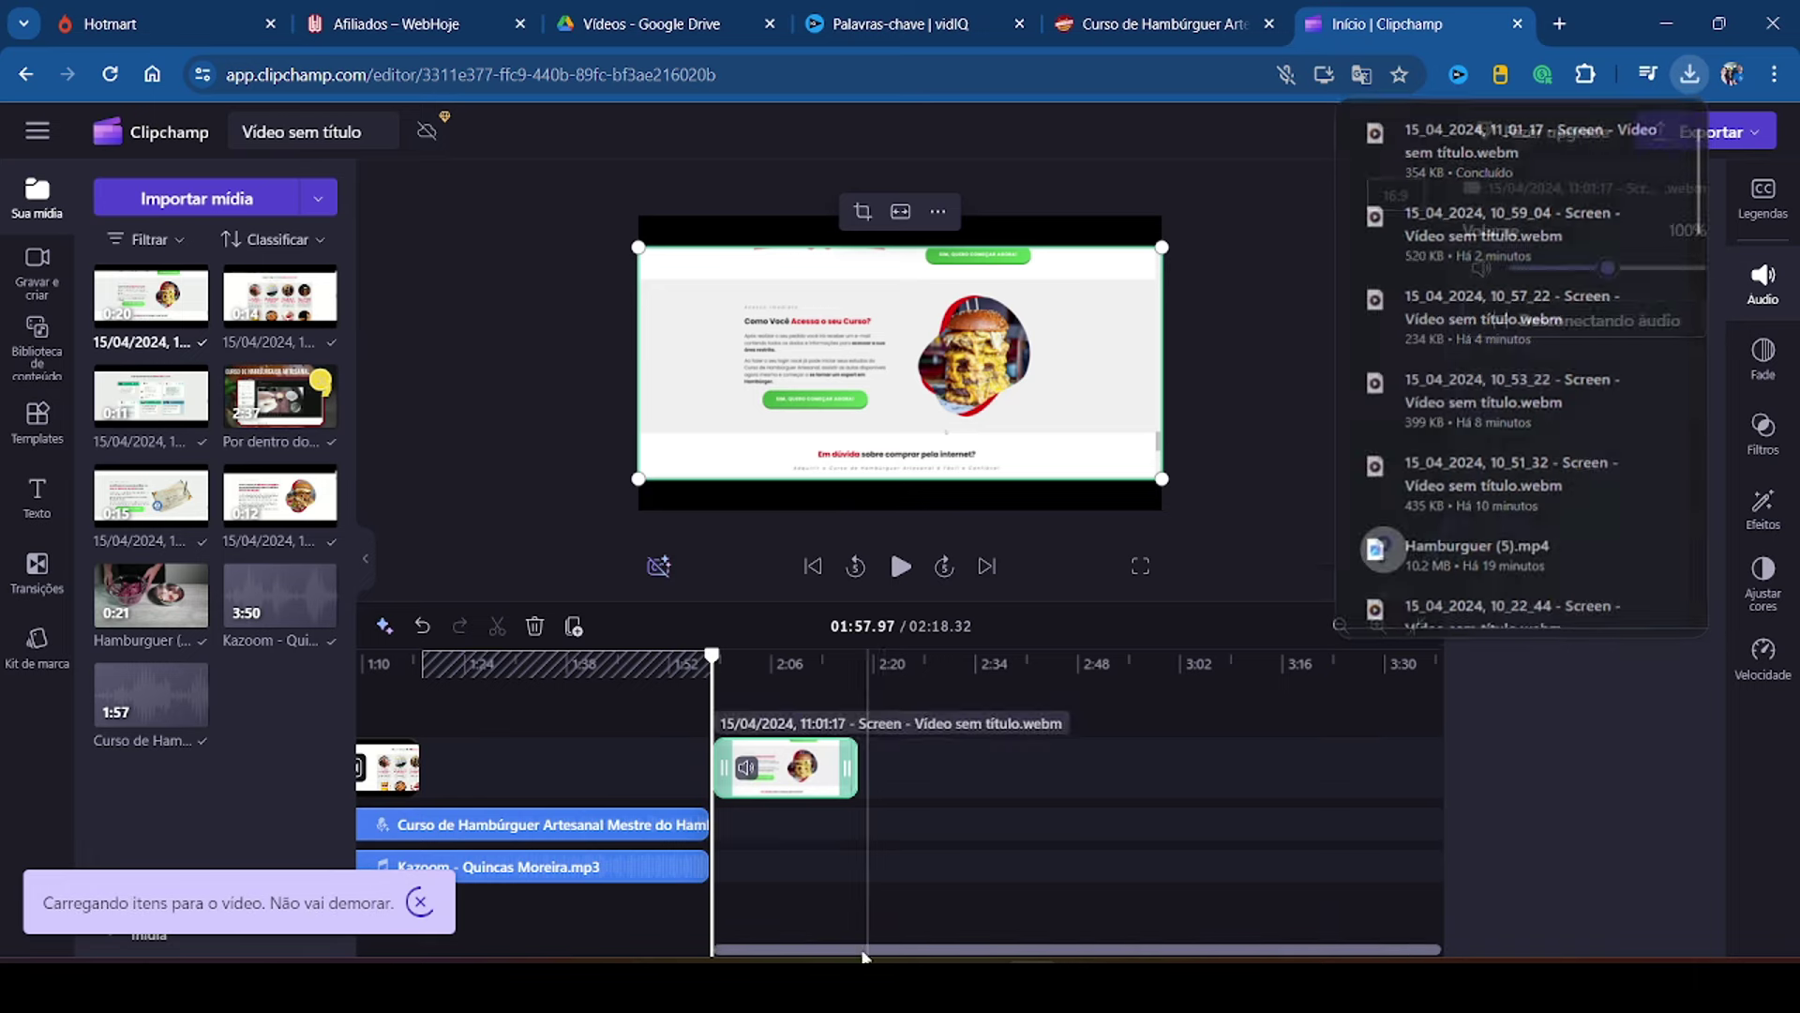
Step: Place the new course-access recording right after the bonuses clip, mute it, and join the two with a Fade cruzado transition
drag(860, 949, 537, 949)
drag(1270, 772, 979, 772)
click(940, 769)
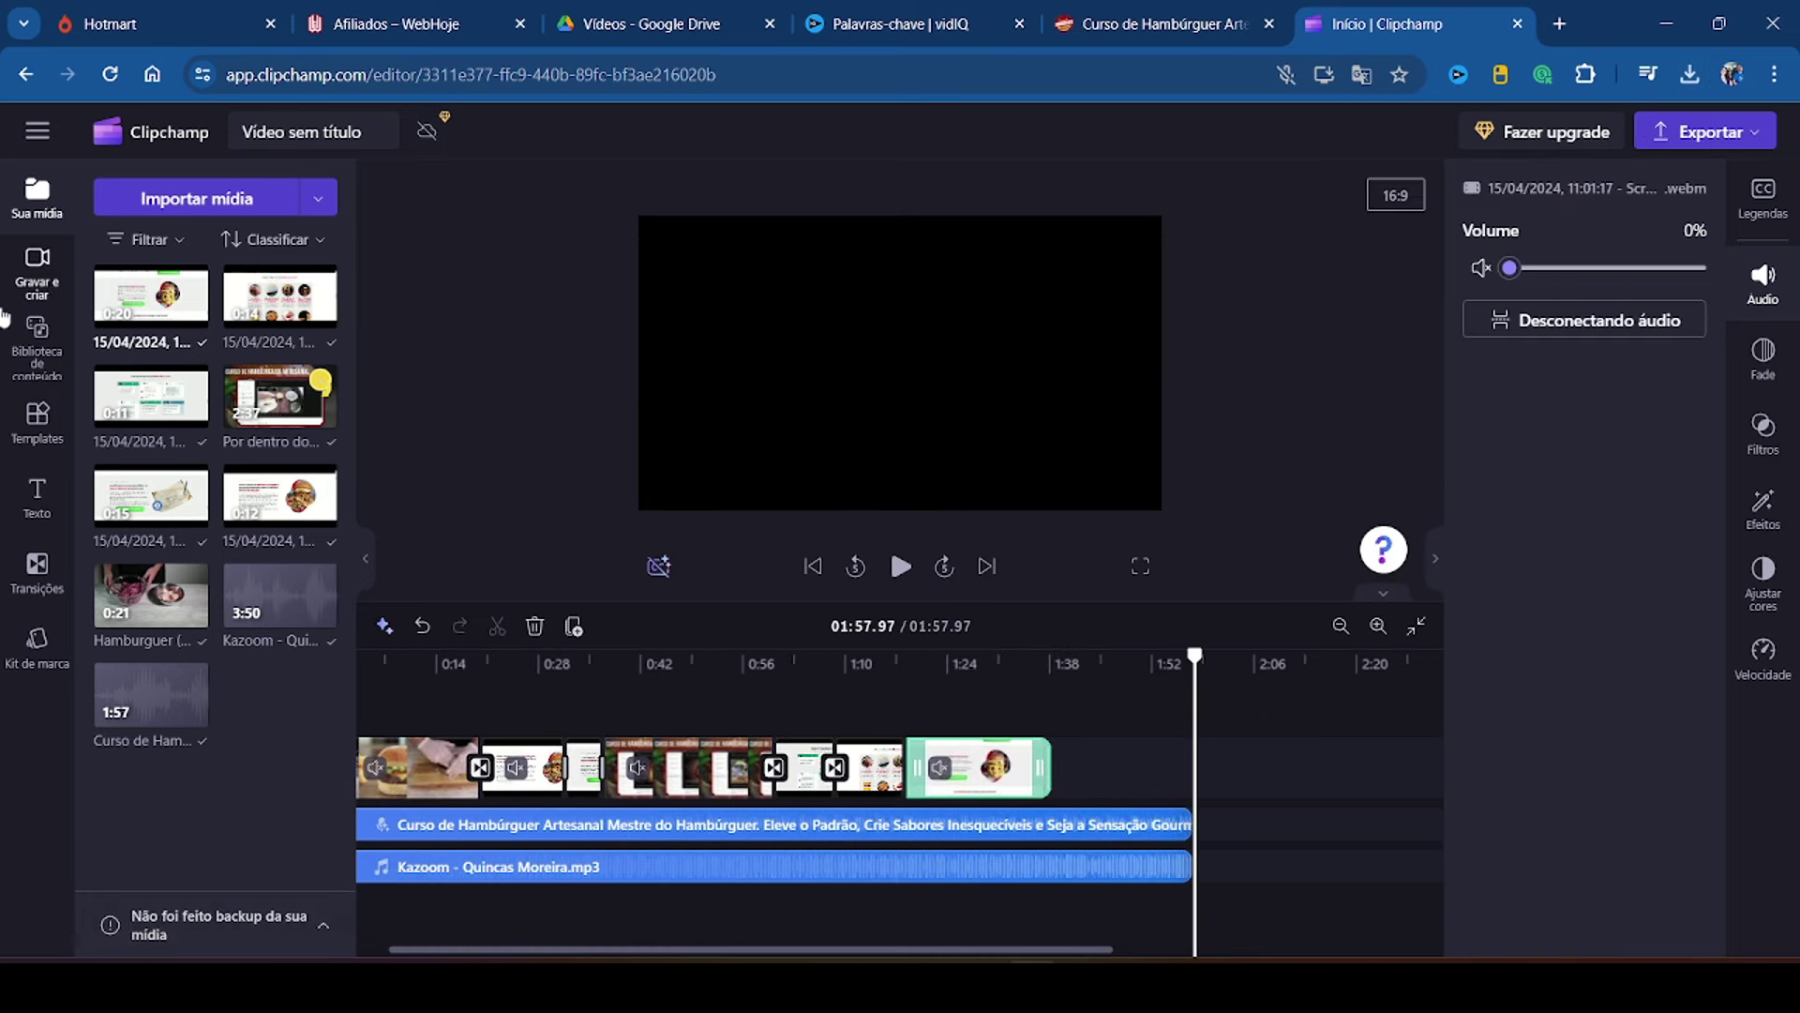
click(38, 567)
drag(125, 474, 907, 767)
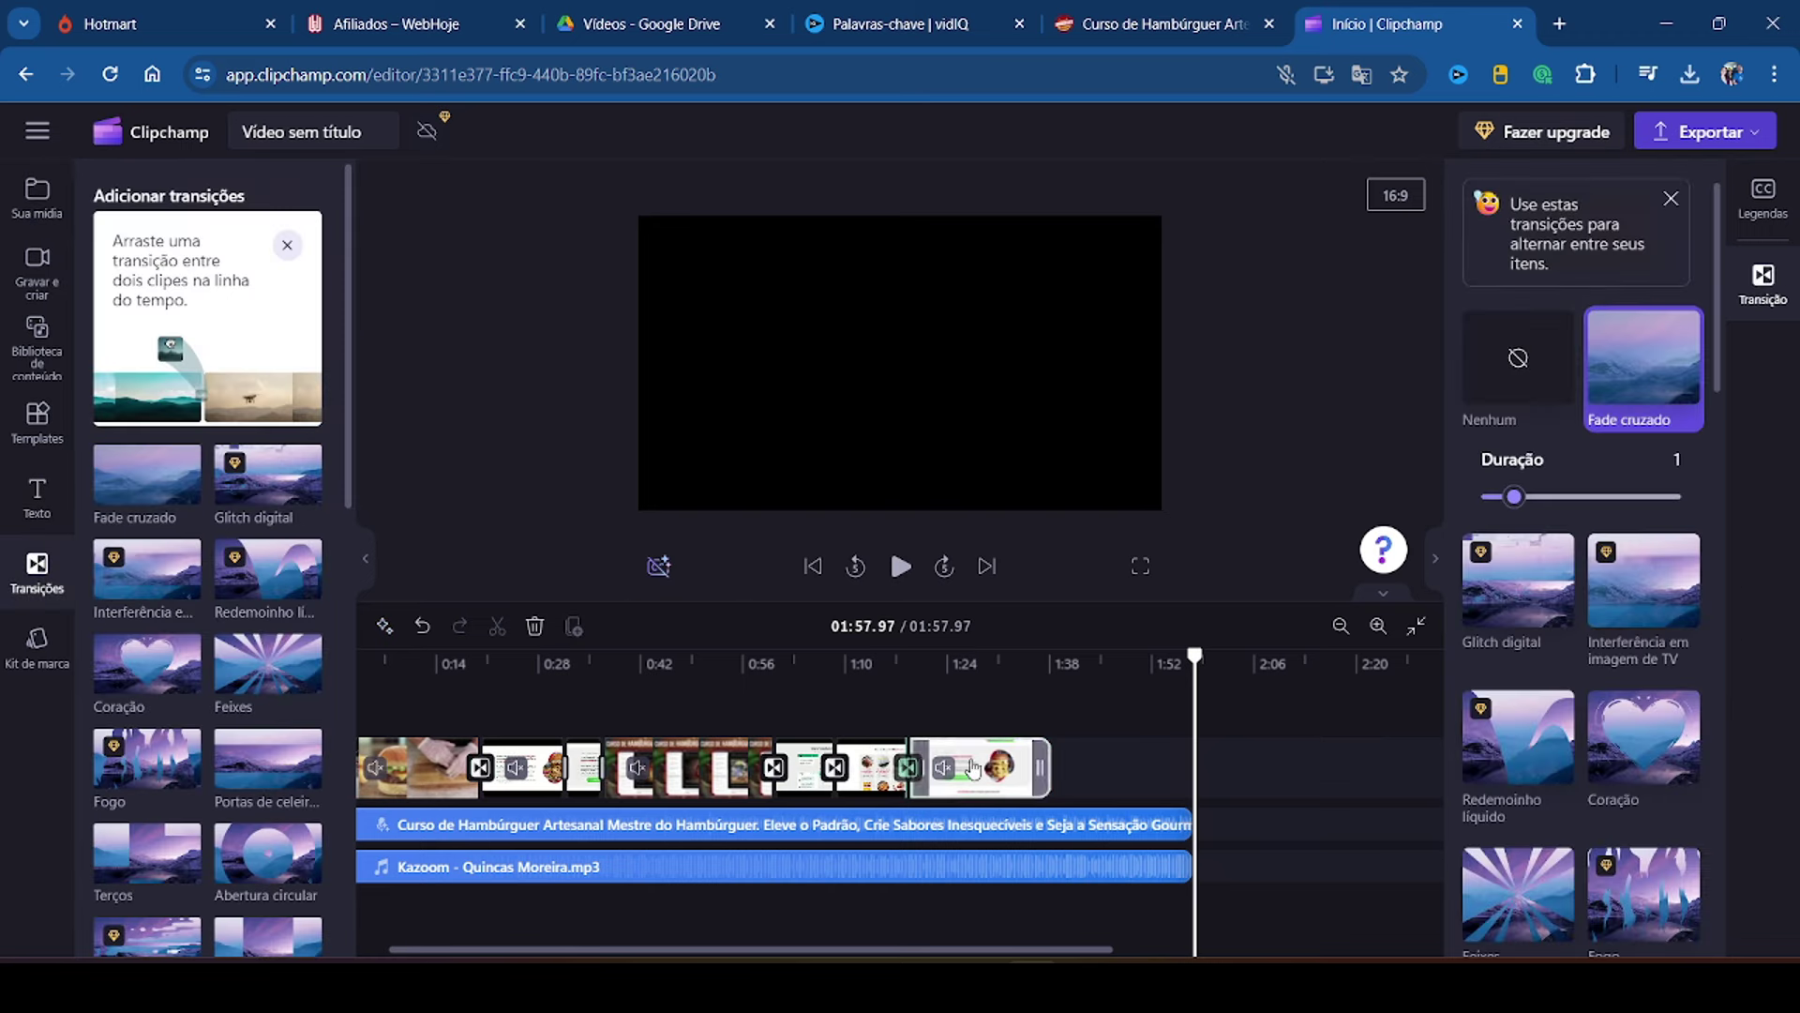
Step: Enlarge the course-access clip at 01:27.69 in both directions so it covers the black bars of the frame
click(975, 695)
click(1003, 764)
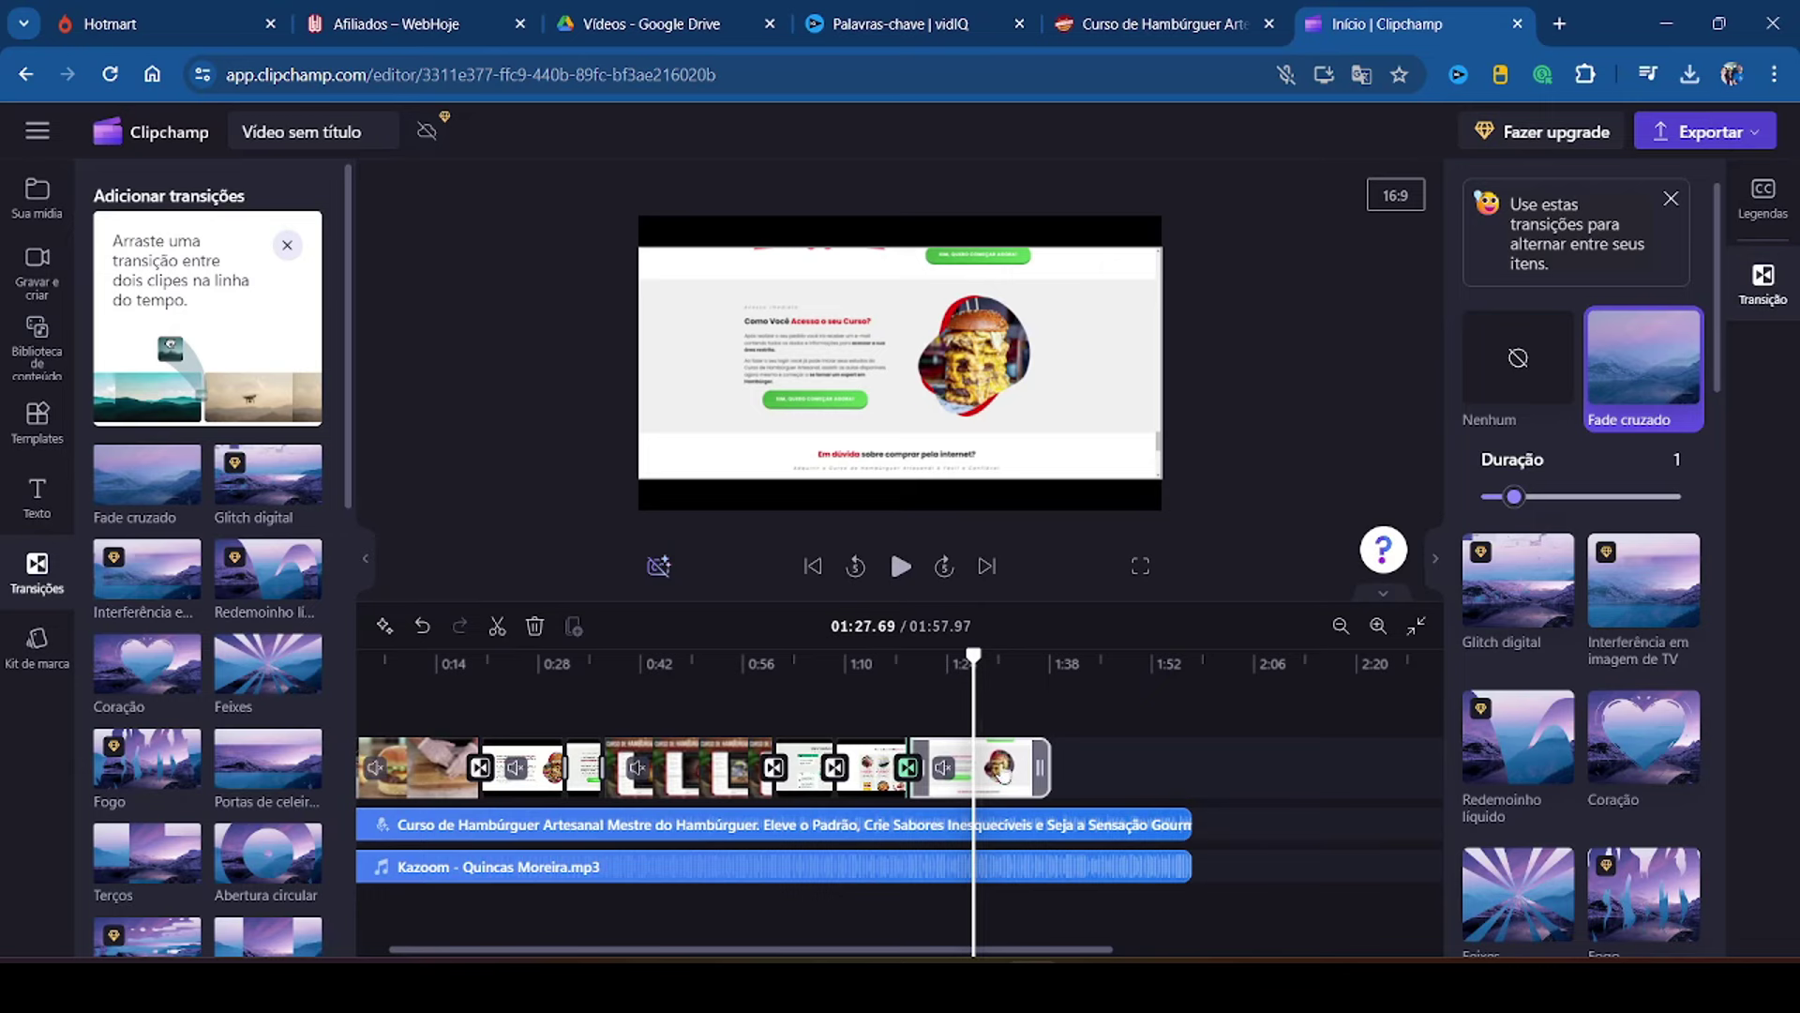
drag(1165, 246, 1282, 193)
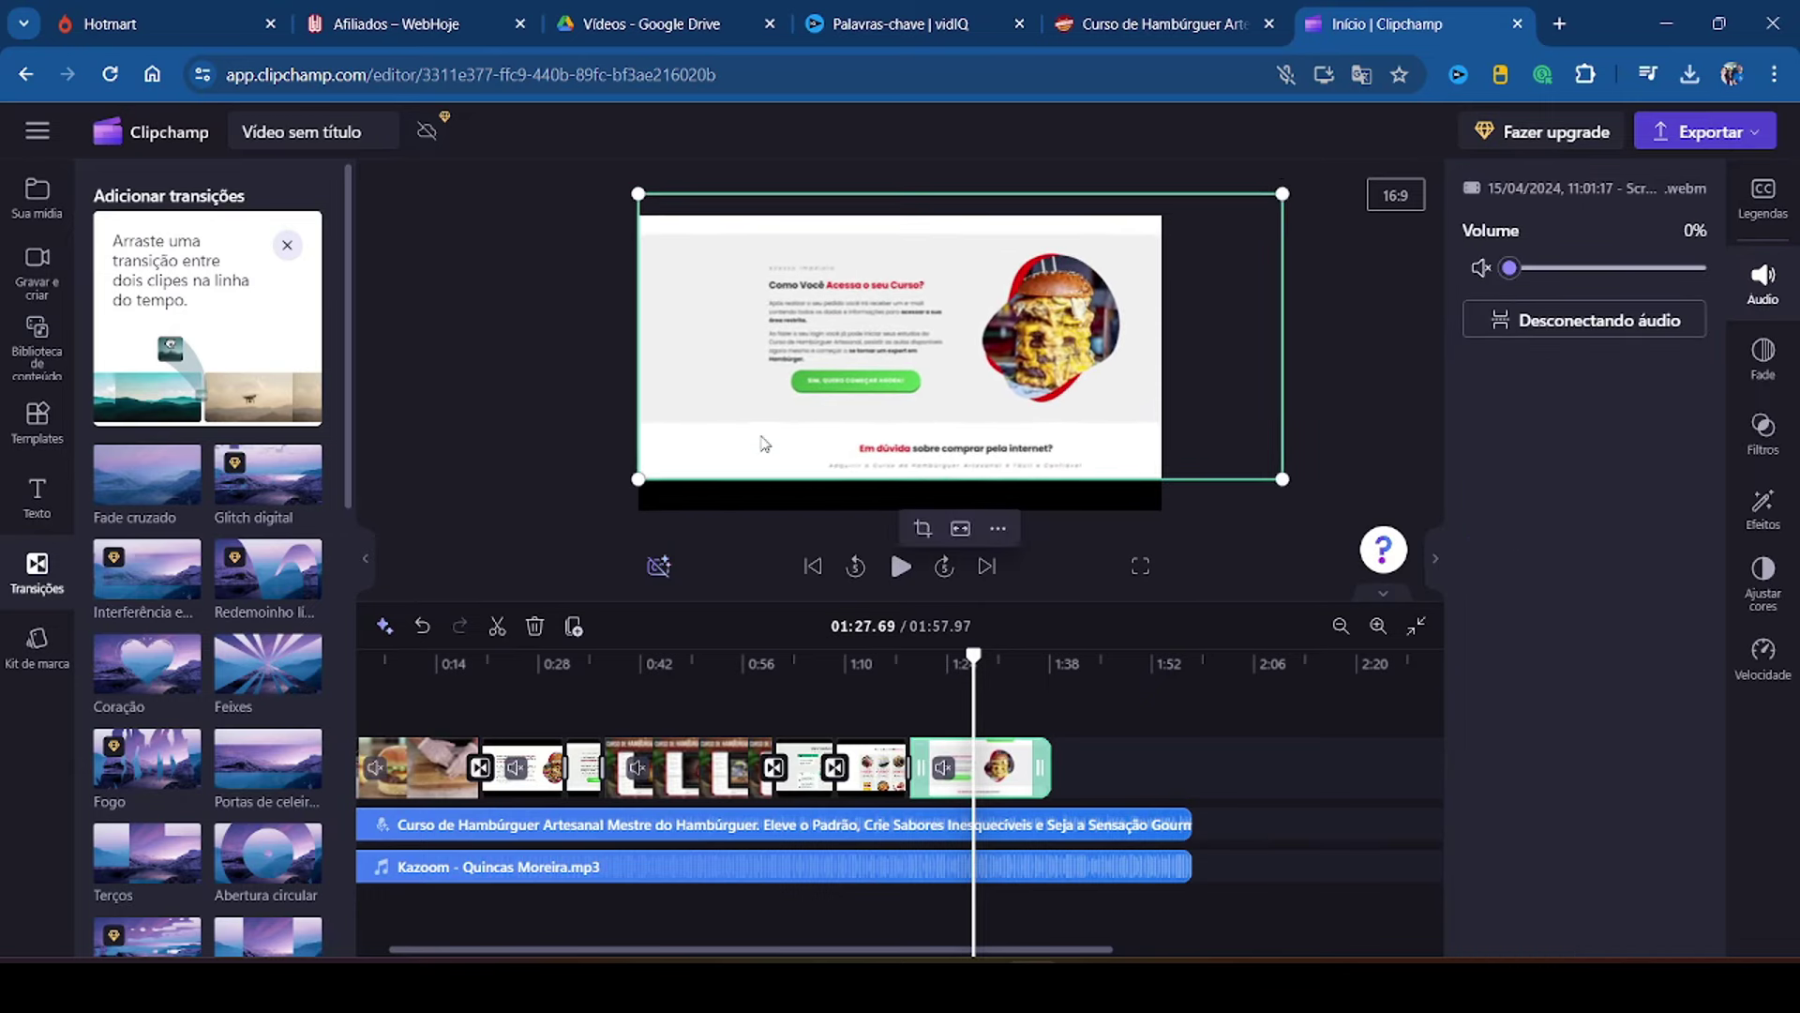
drag(637, 480, 520, 558)
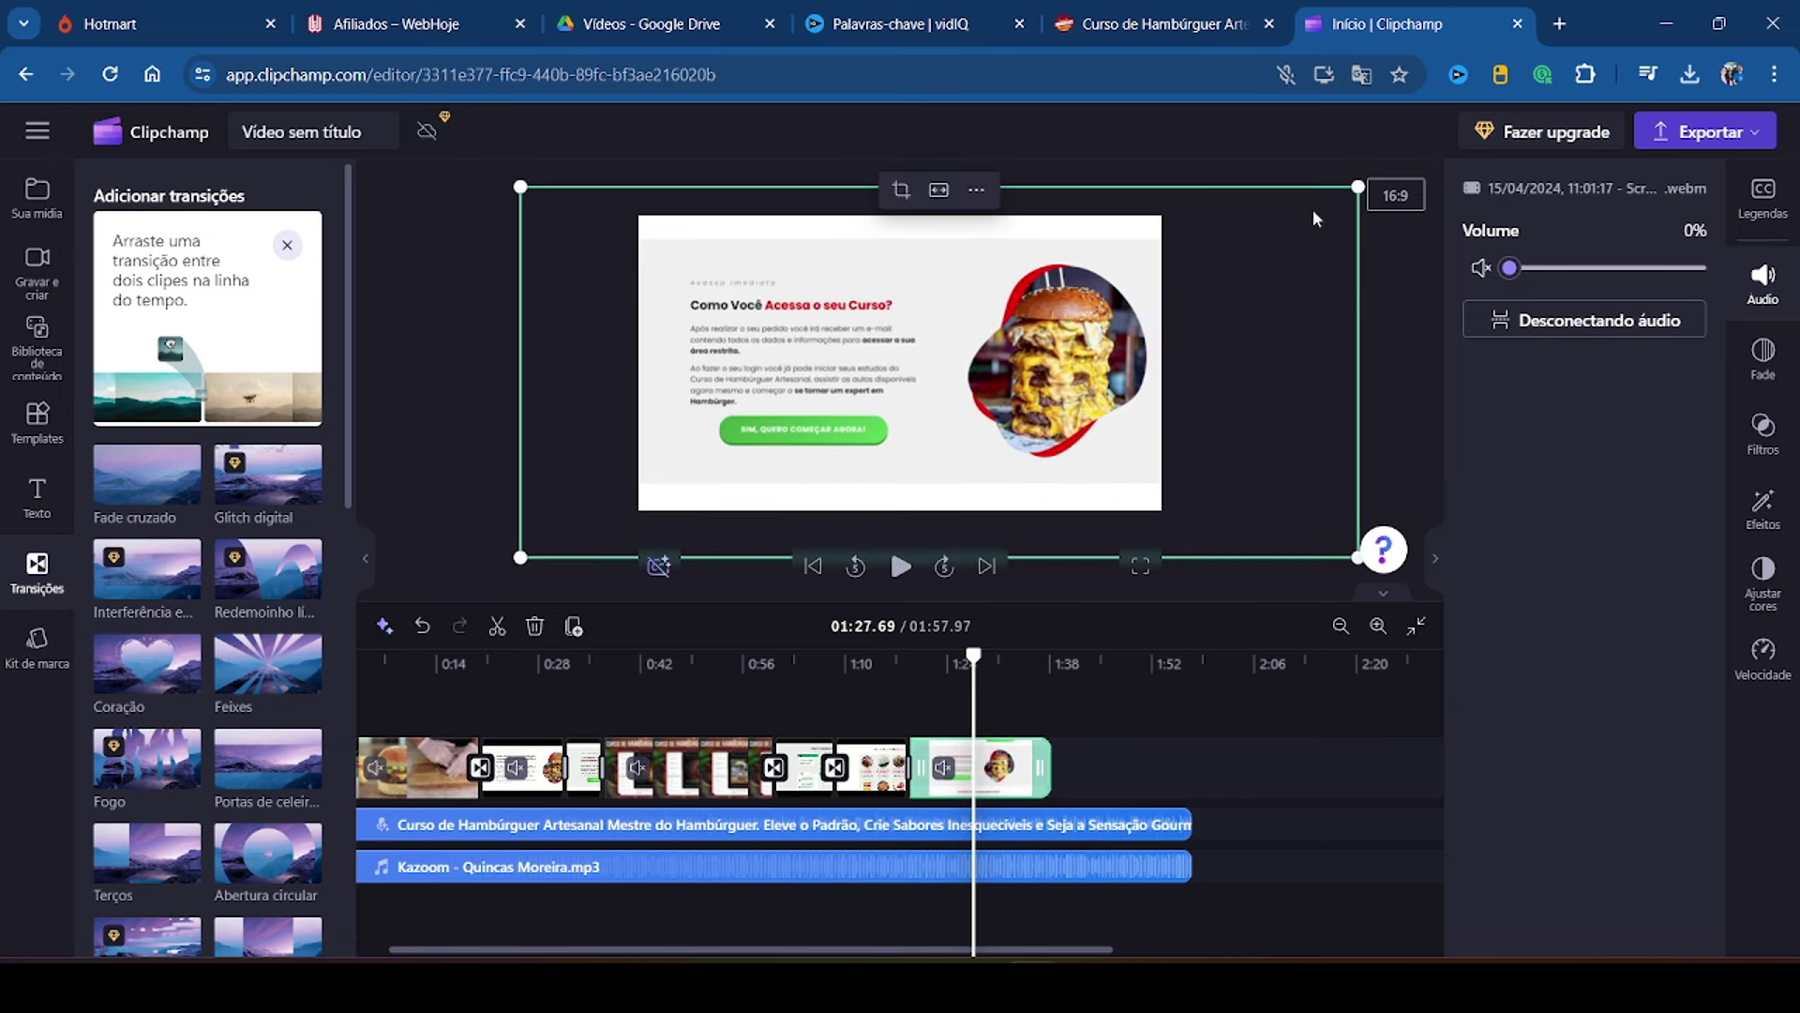
Step: Apply the Zoom lento effect to the course-access clip with the lowest Velocidade
click(1765, 514)
scroll(1681, 748, down, 1)
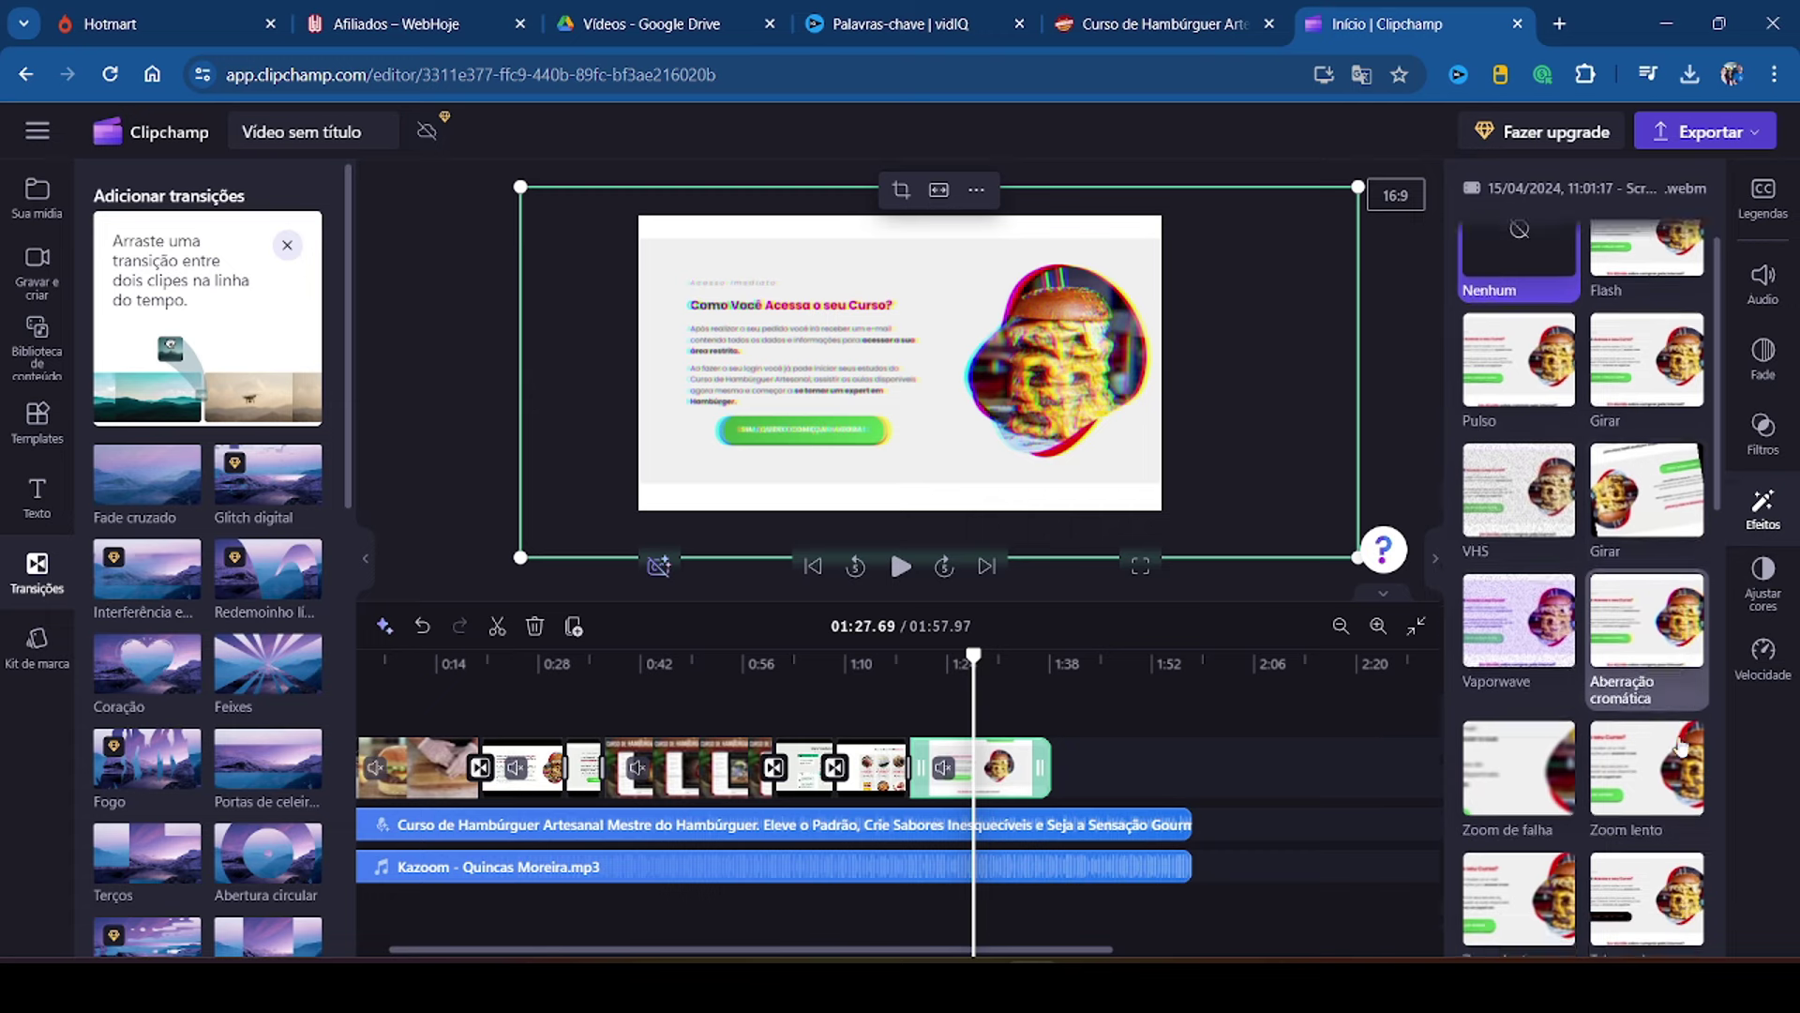
click(1681, 747)
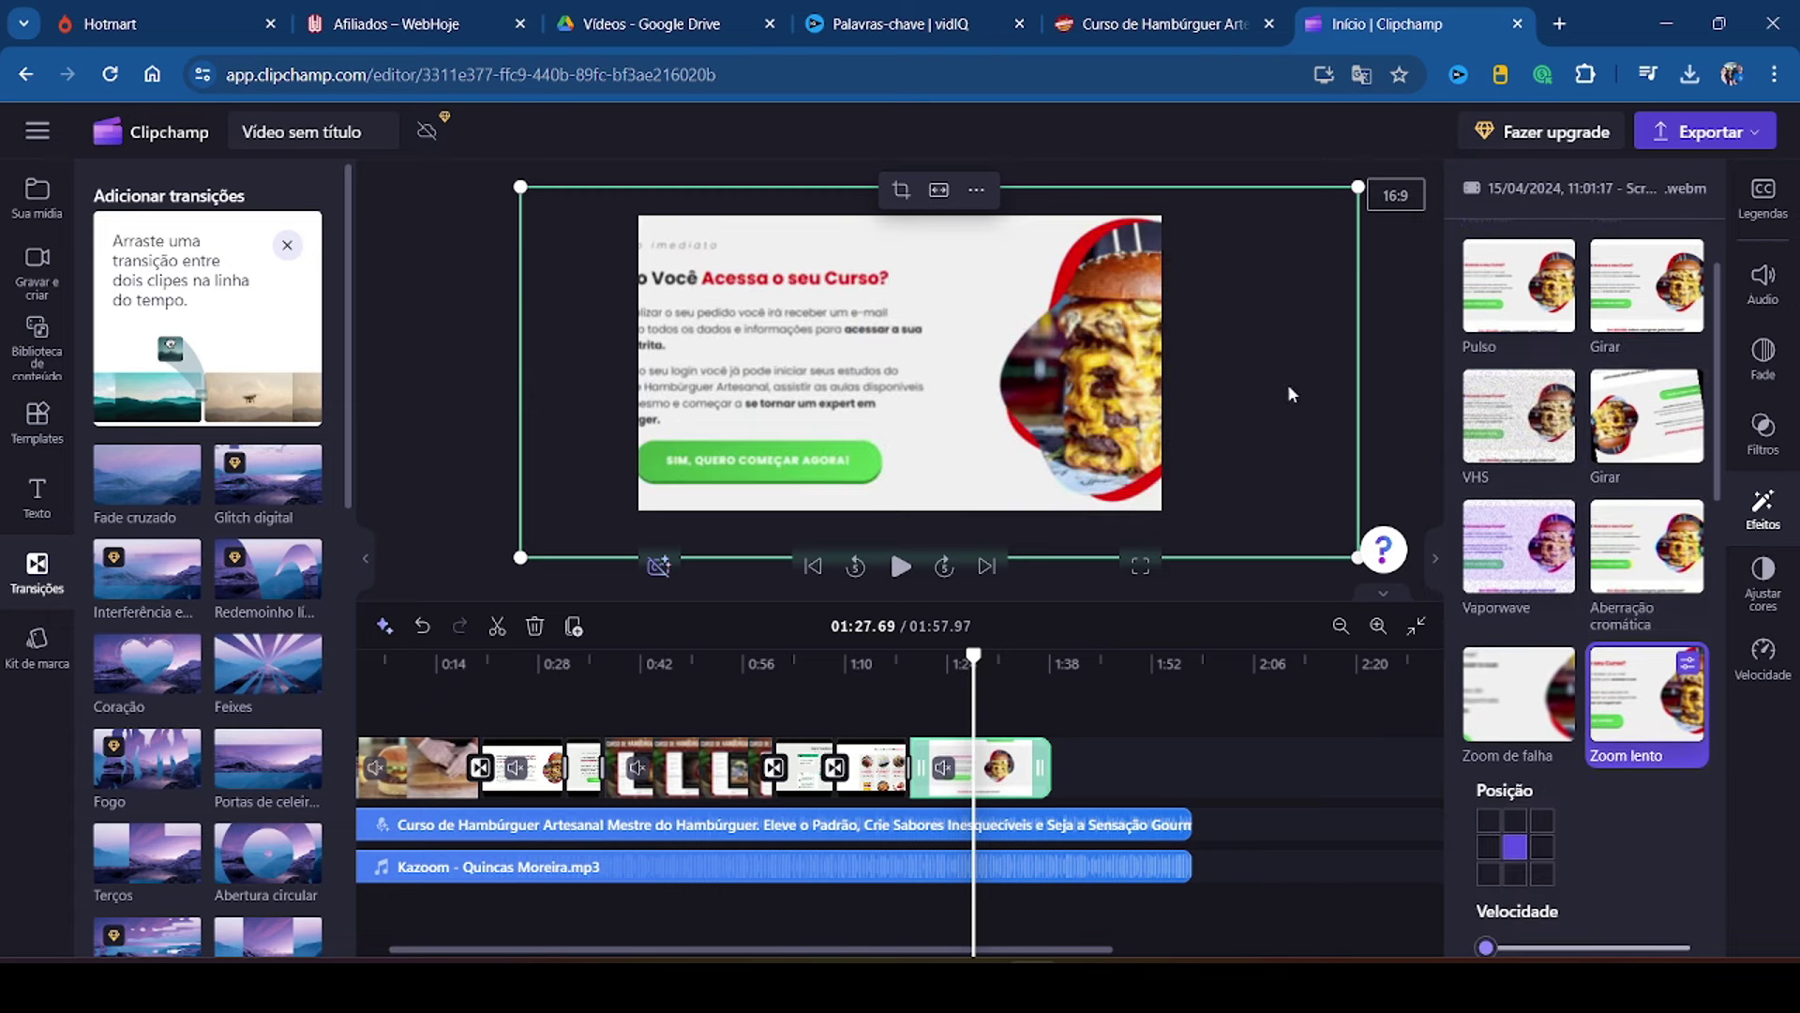
scroll(1539, 872, down, 1)
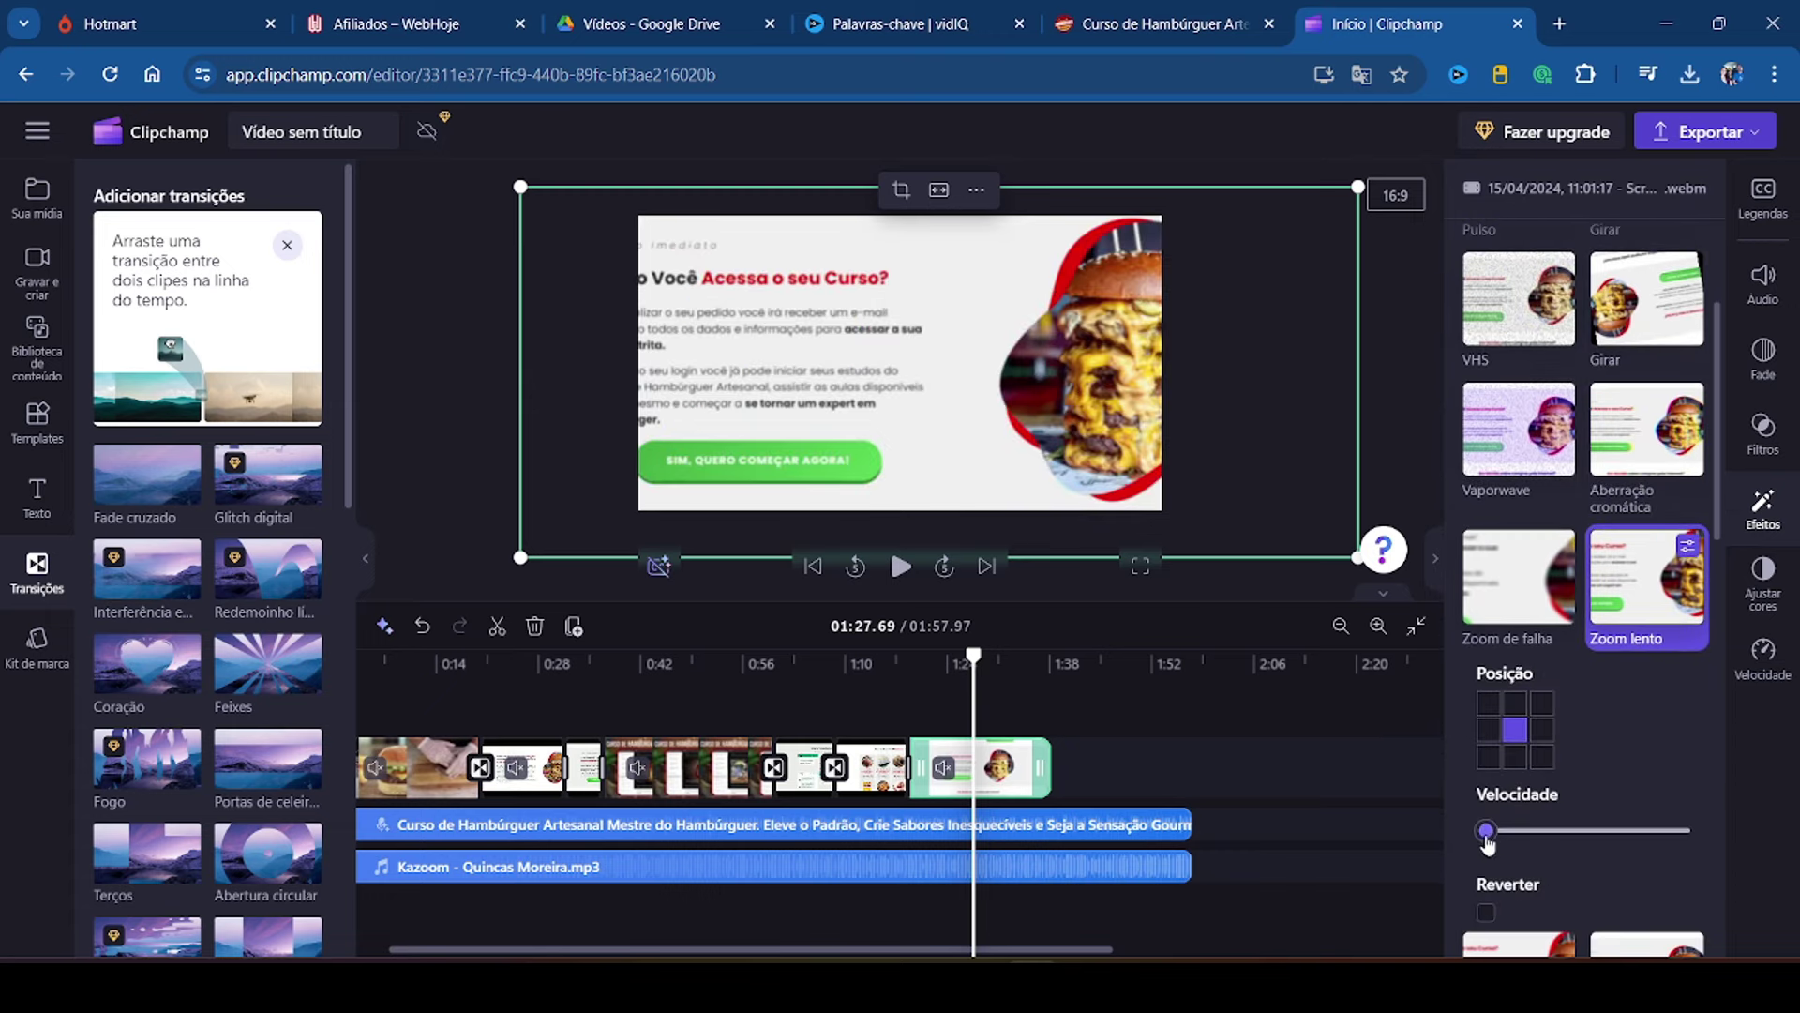
drag(1486, 833, 1474, 837)
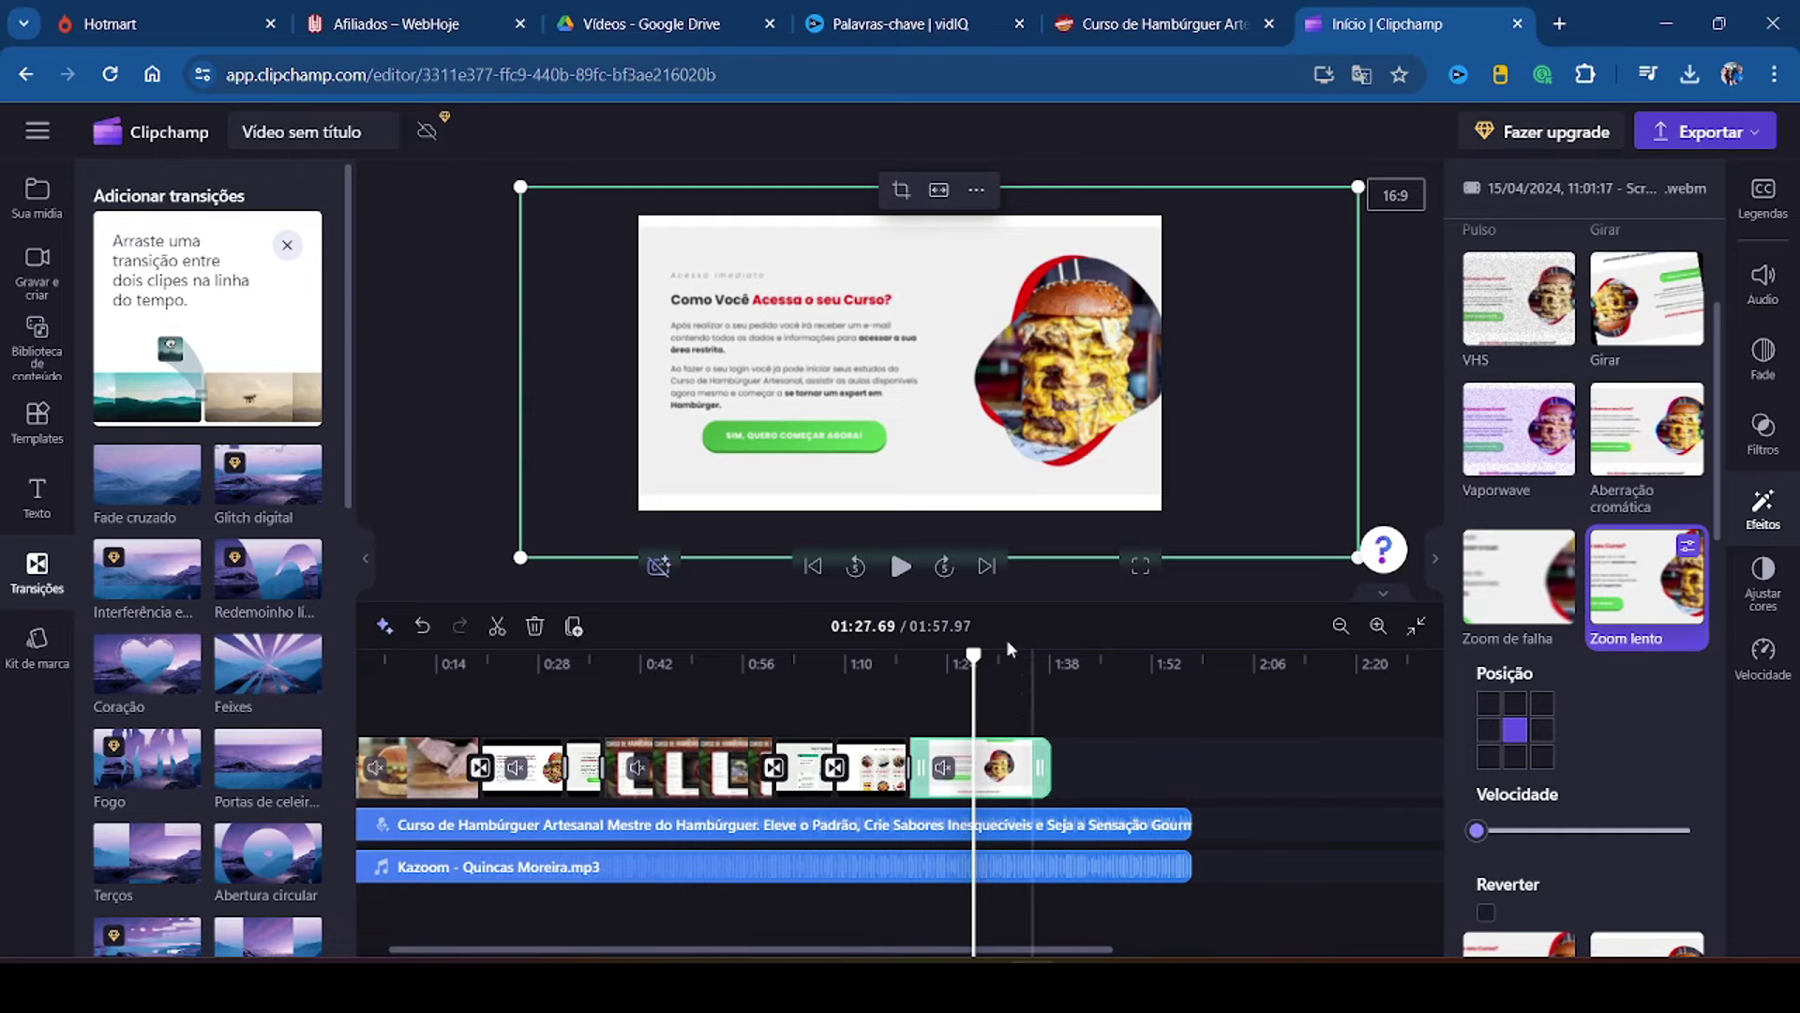
Step: Preview the video from 01:15.87, split the course-access clip at 01:33.76 and delete the part after the cut
drag(974, 654, 888, 657)
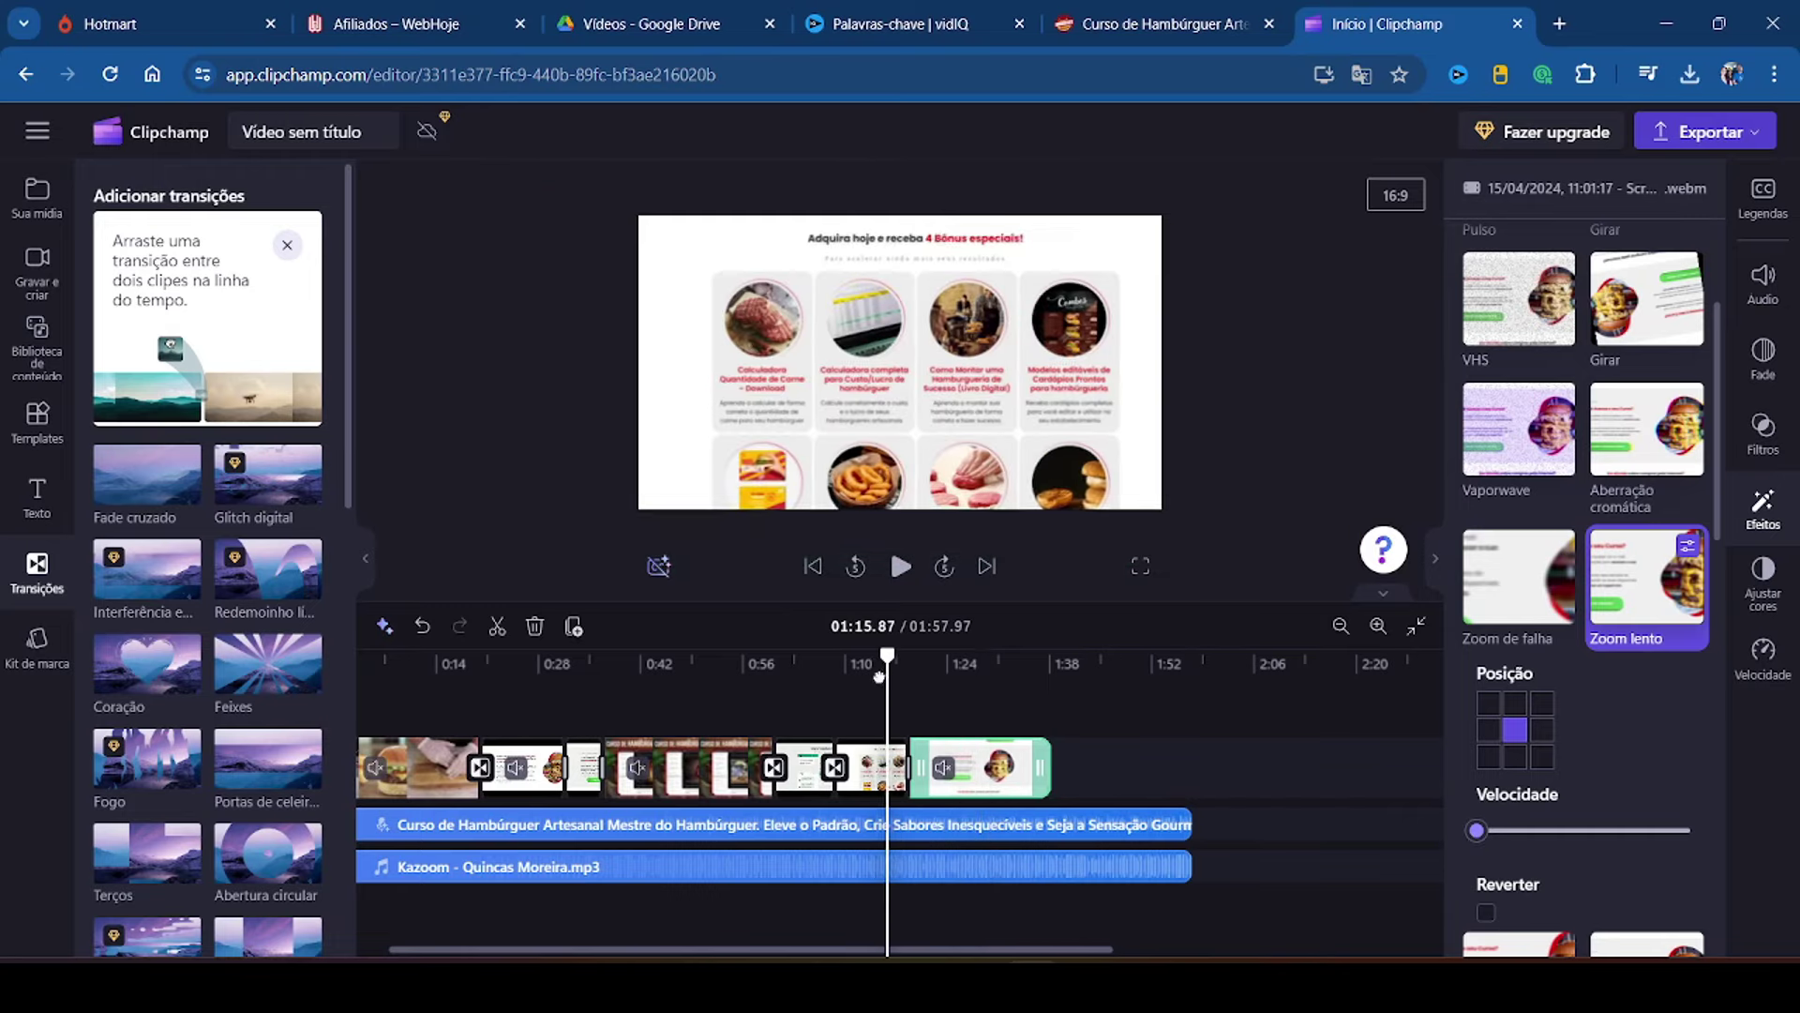
click(1141, 567)
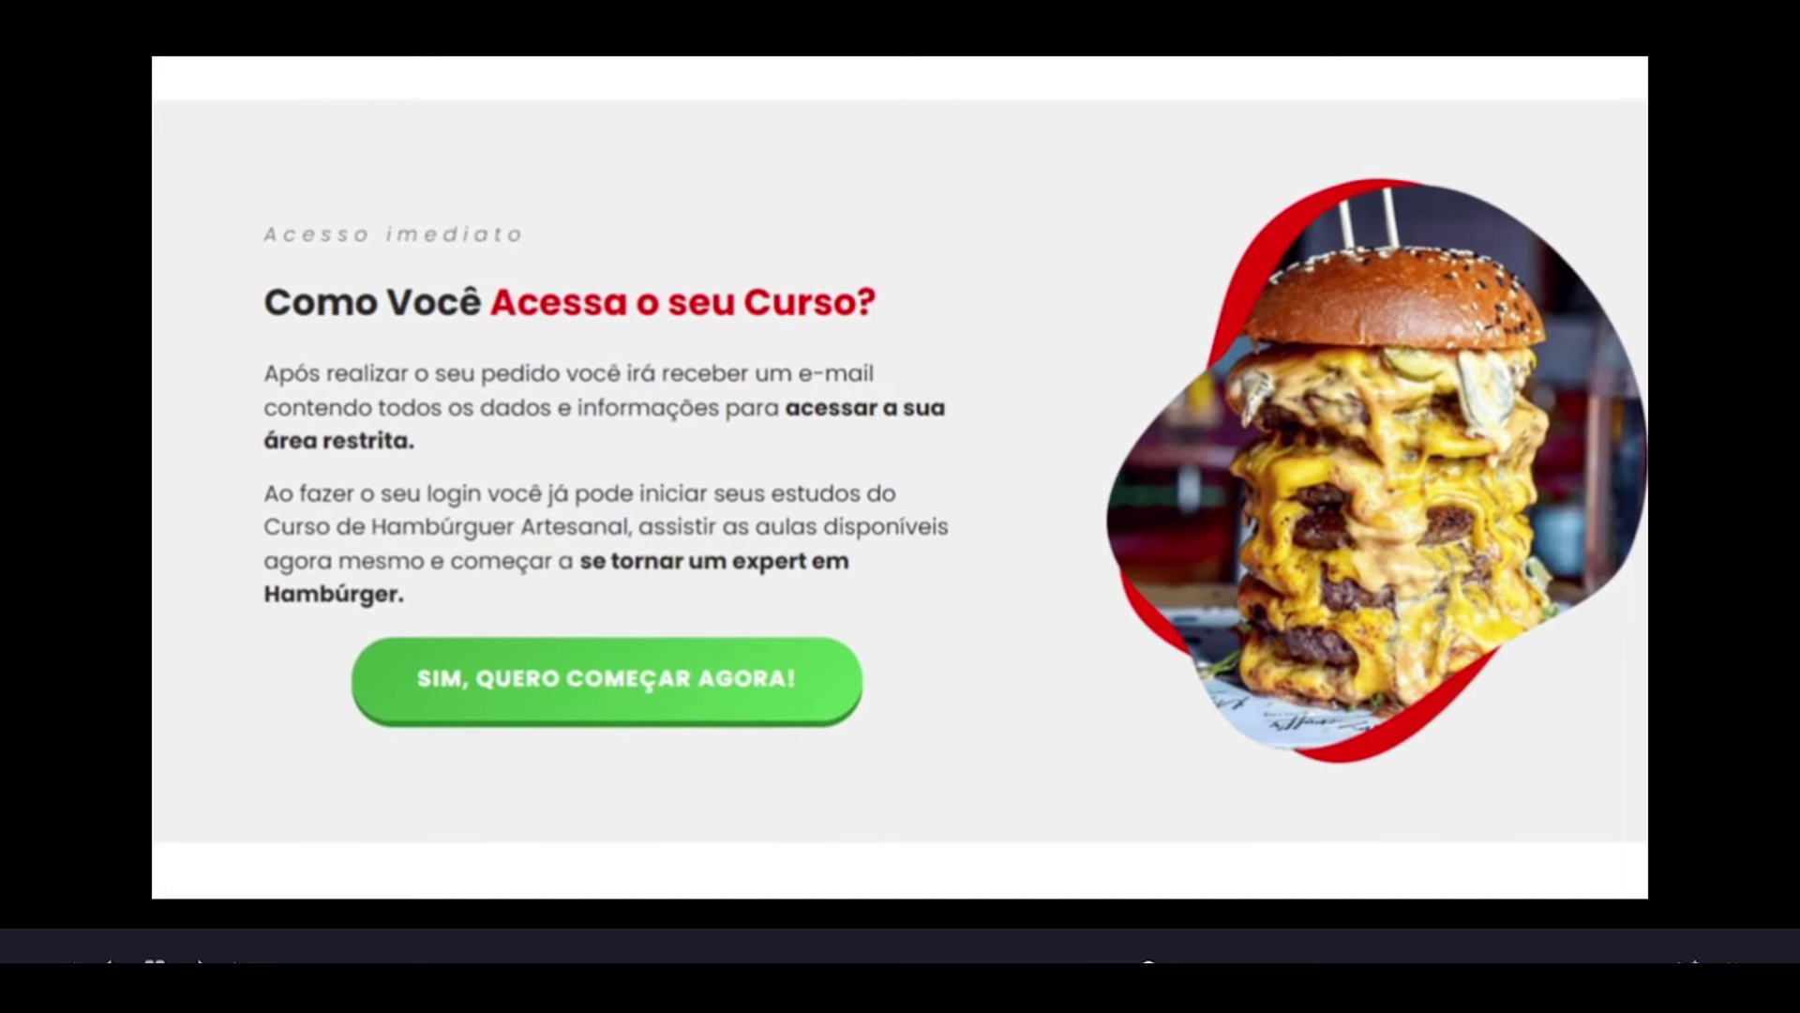
key(Escape)
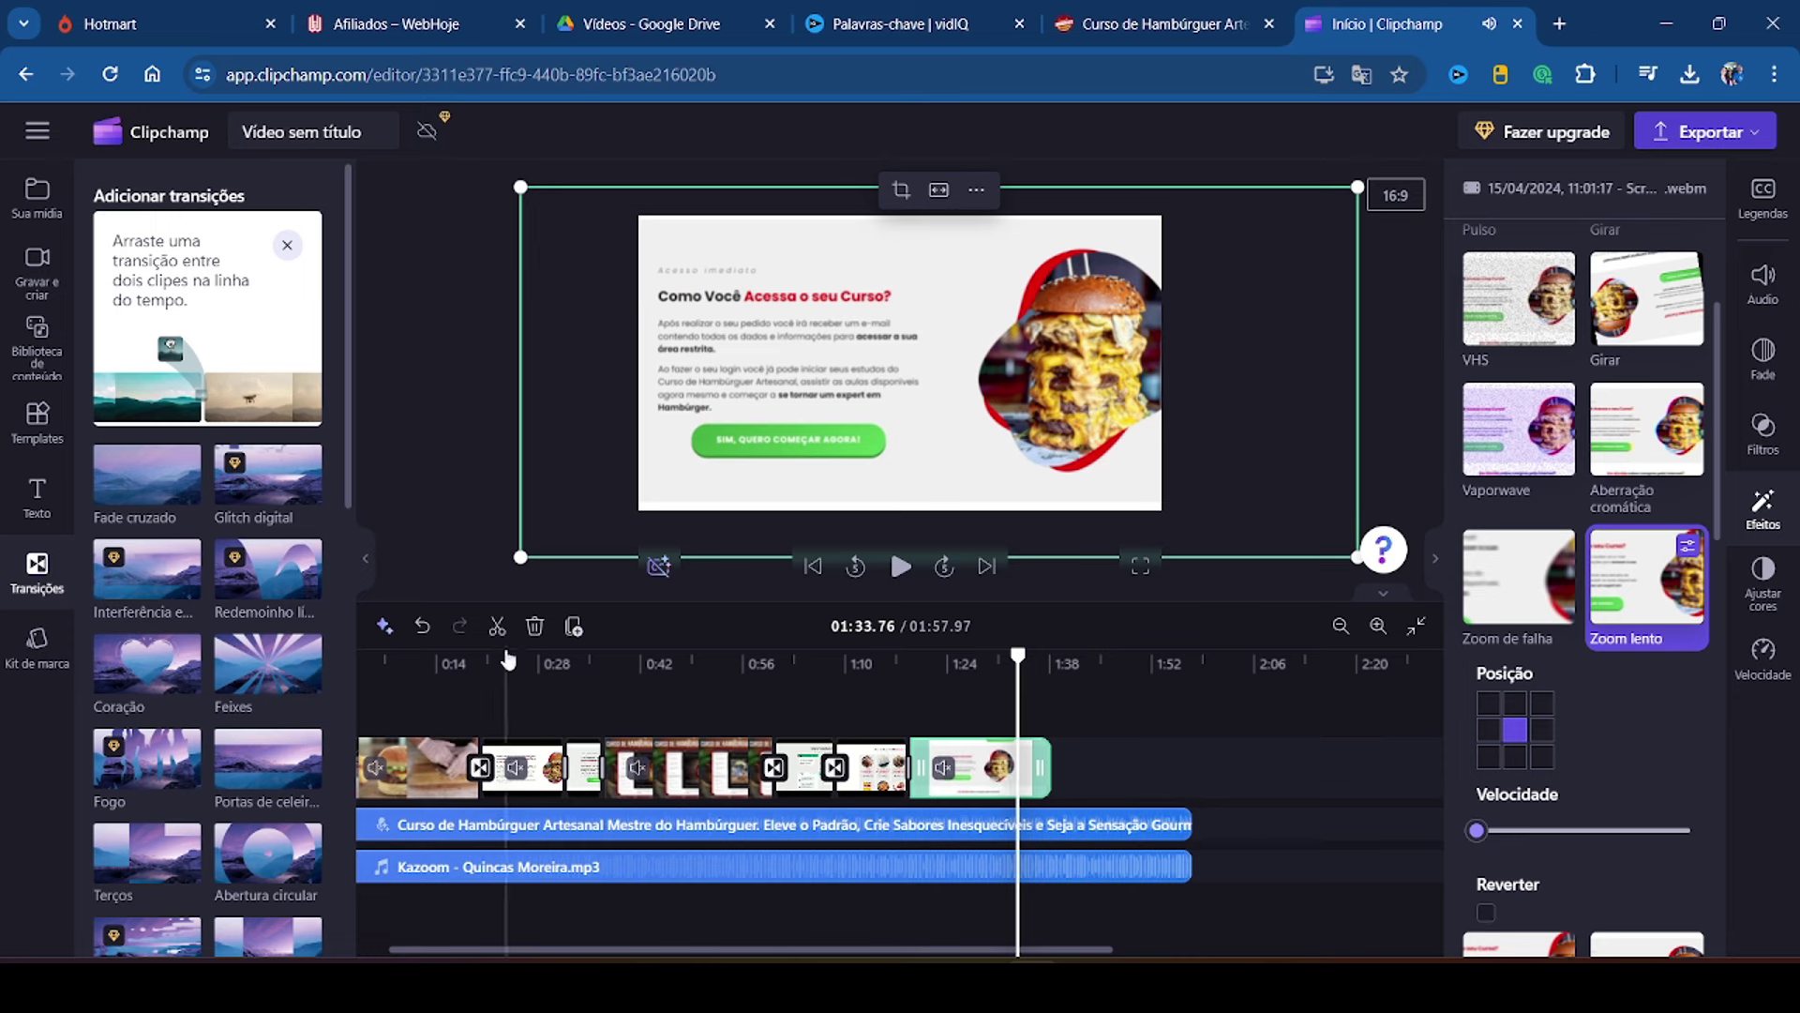
click(997, 766)
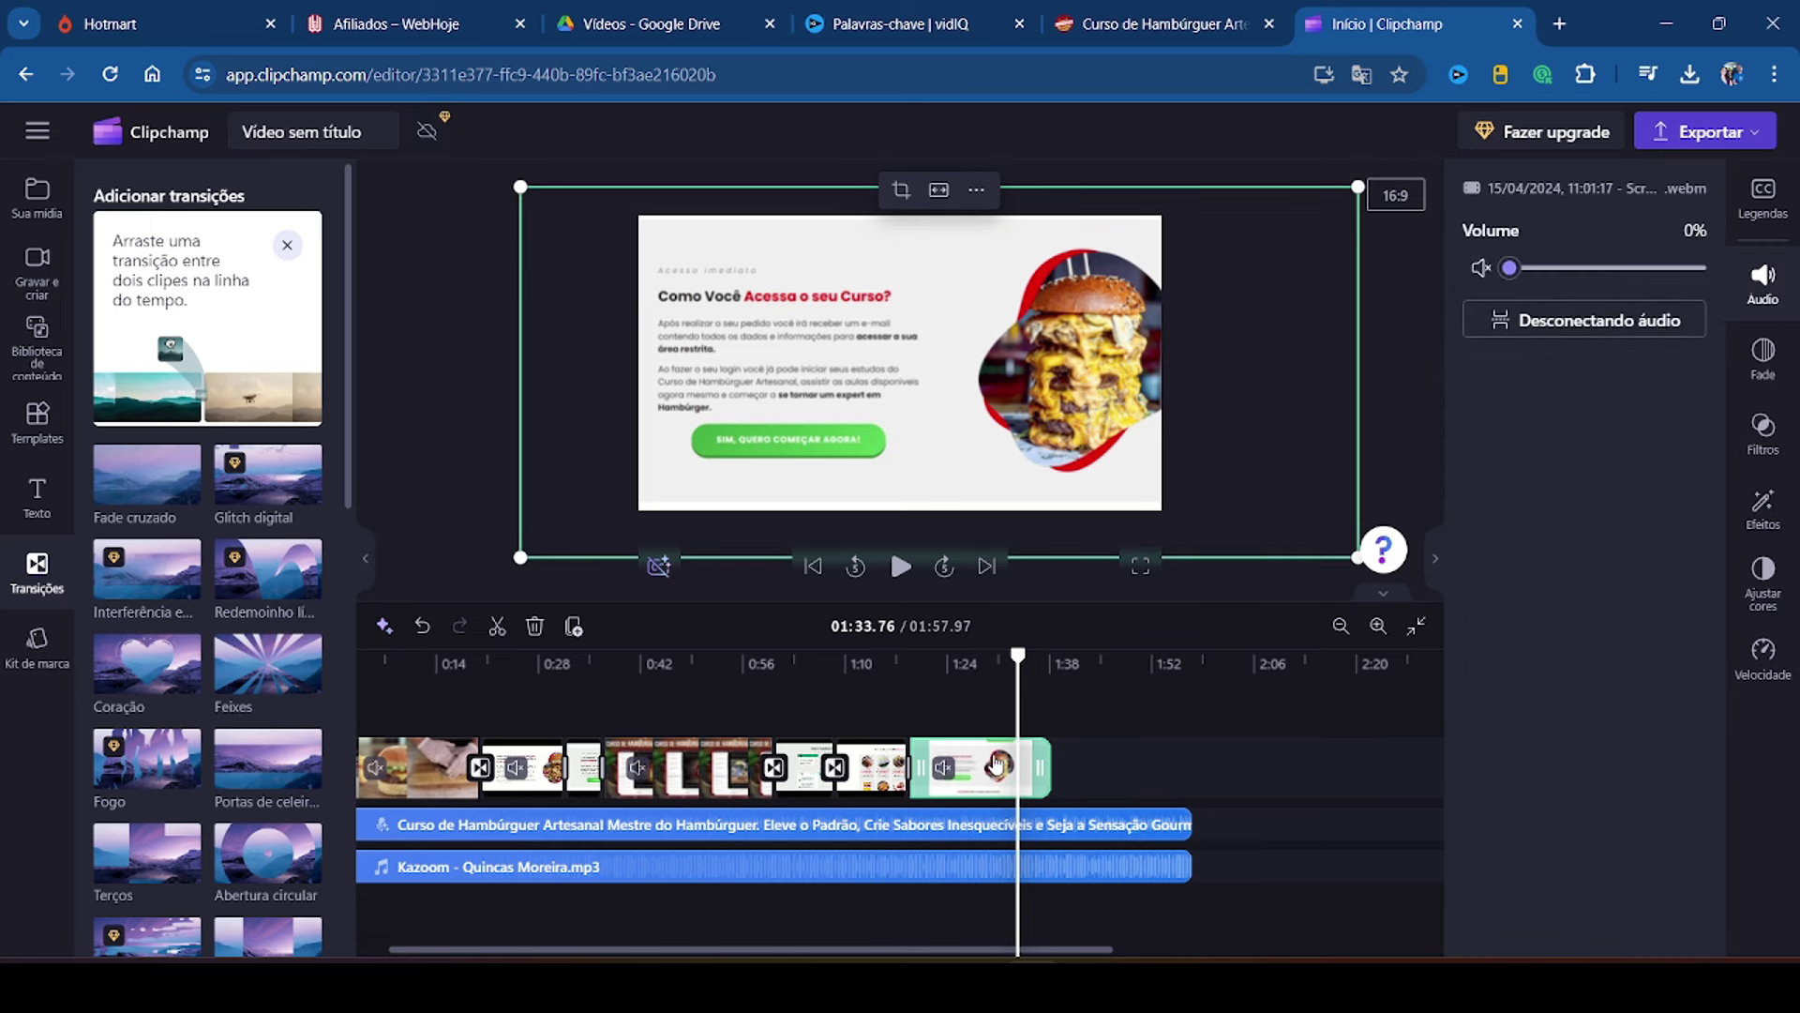
click(497, 627)
click(535, 626)
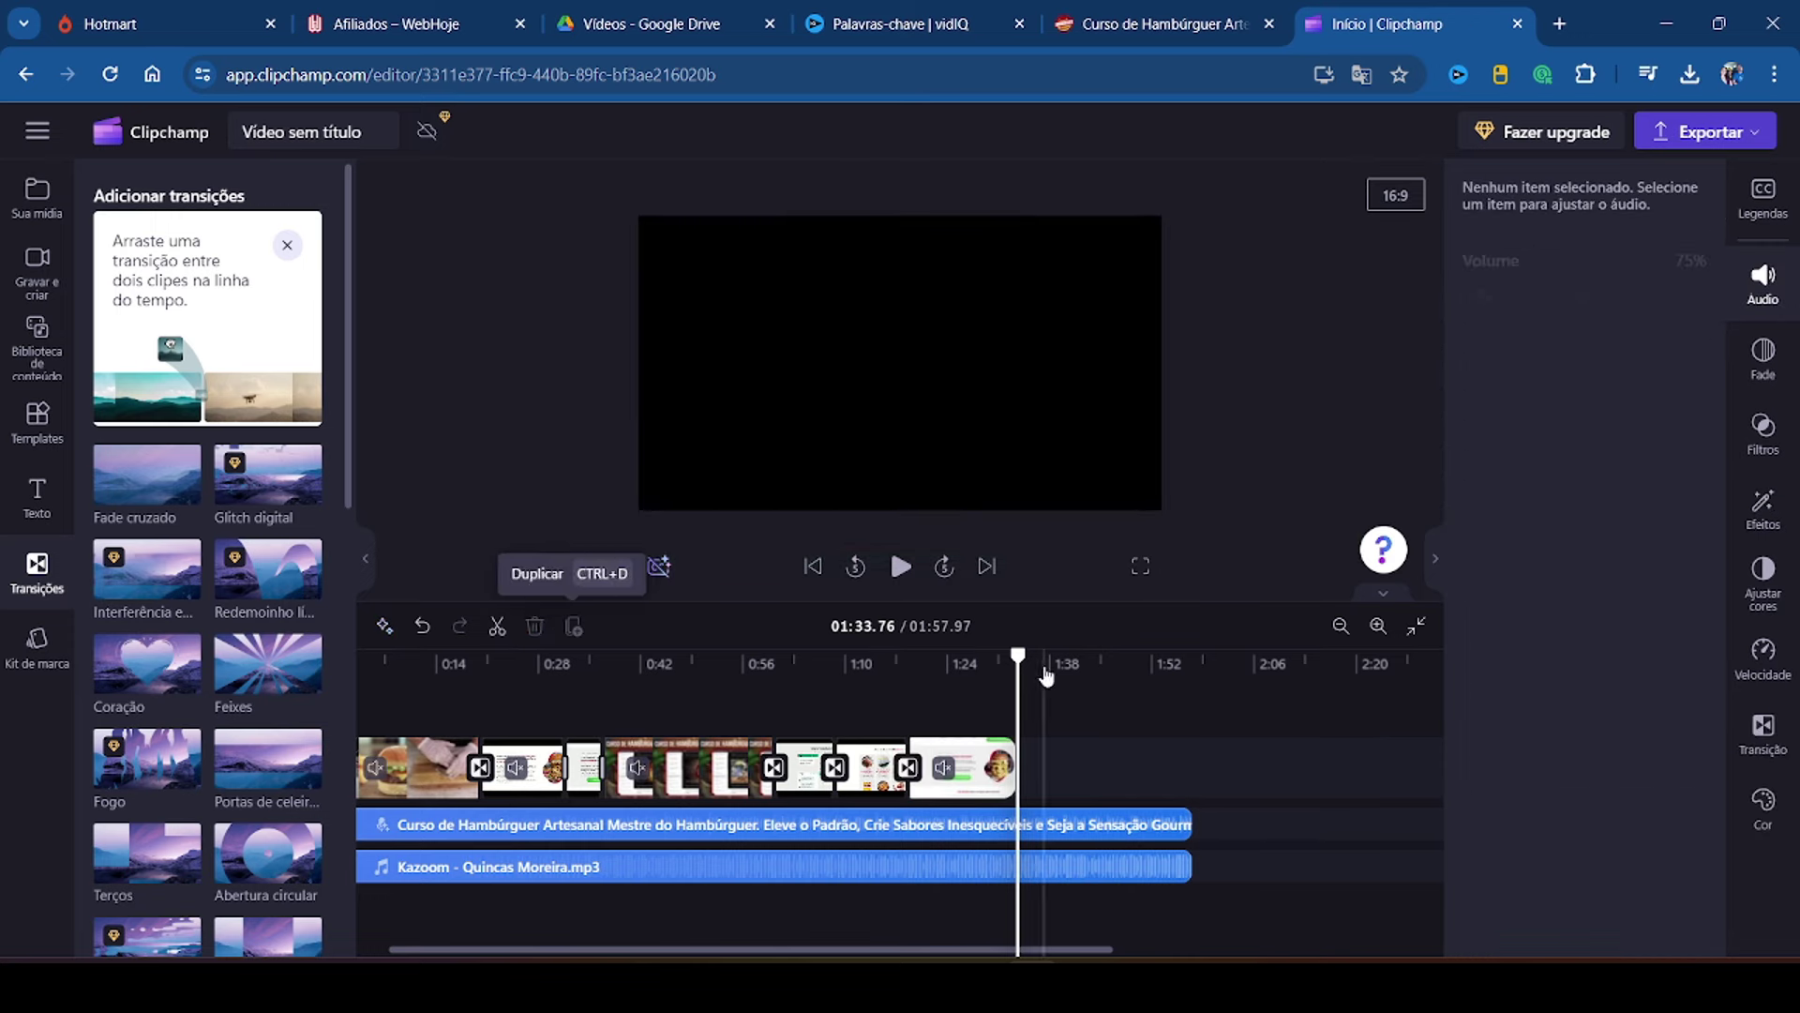
Step: Listen to the narration up to 01:38.16, and switch to the course sales page to bring its "Grupo exclusivo para alunos" section into view
key(space)
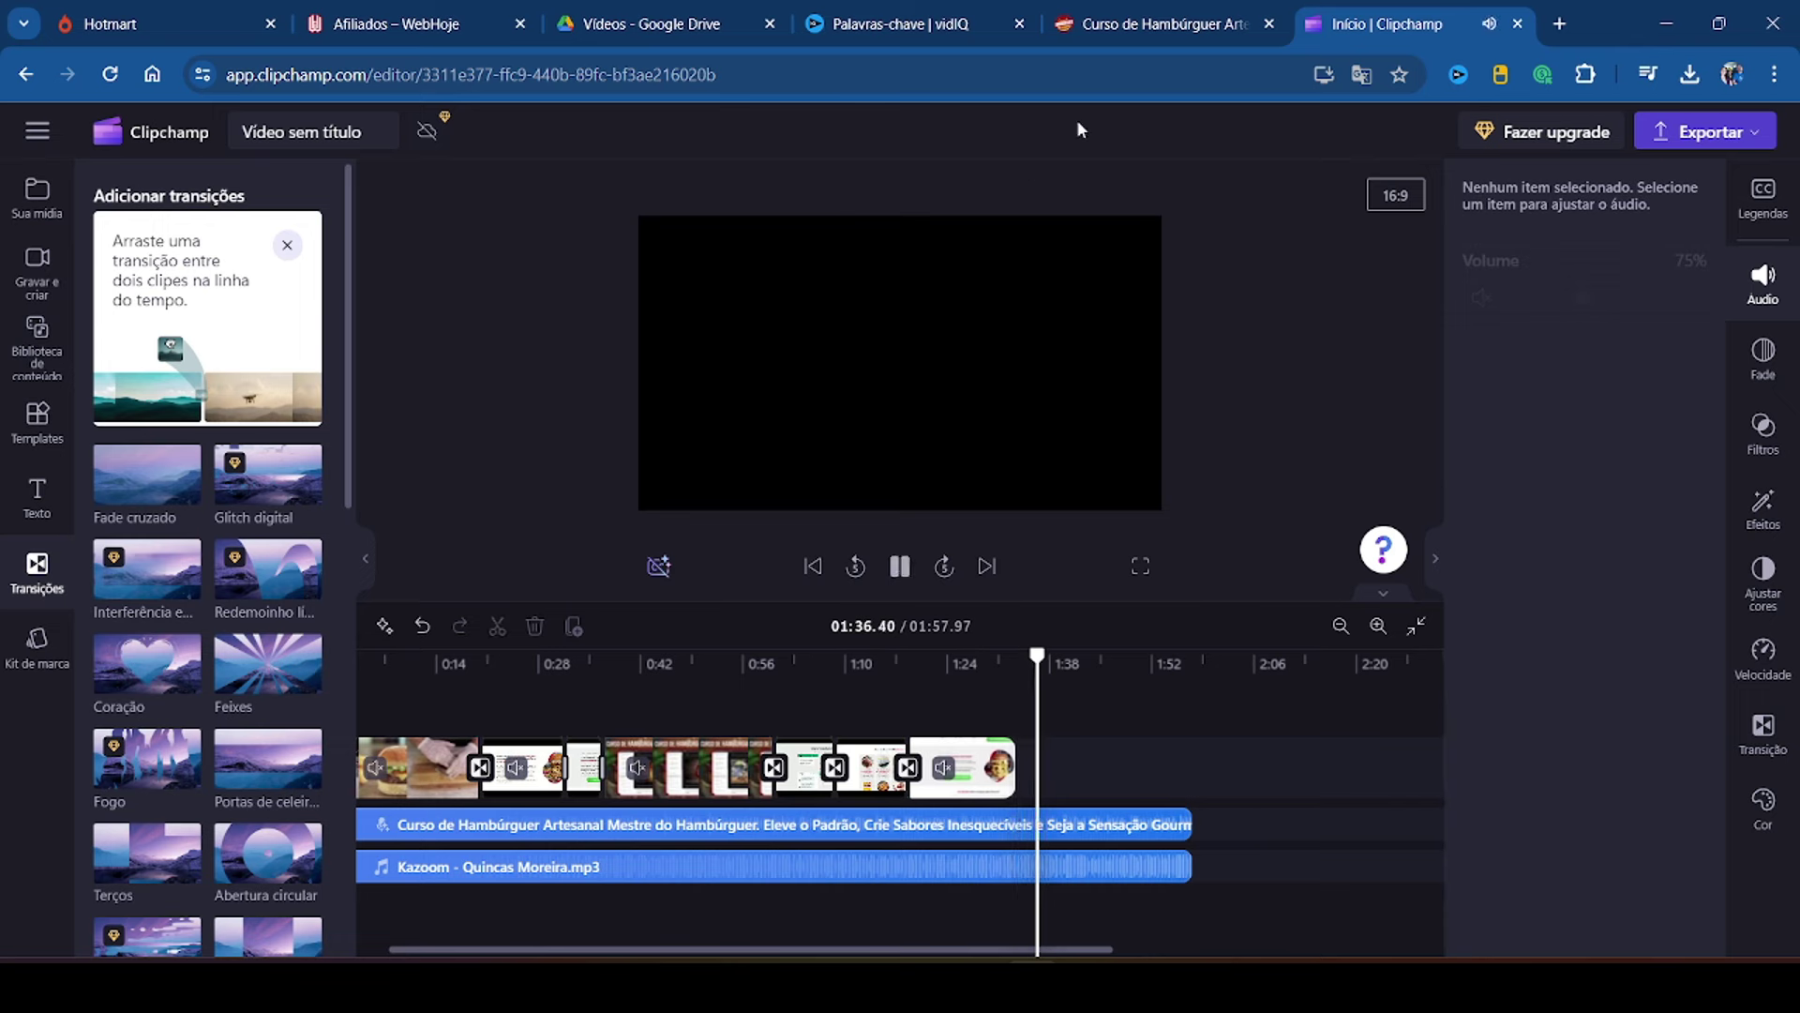
key(space)
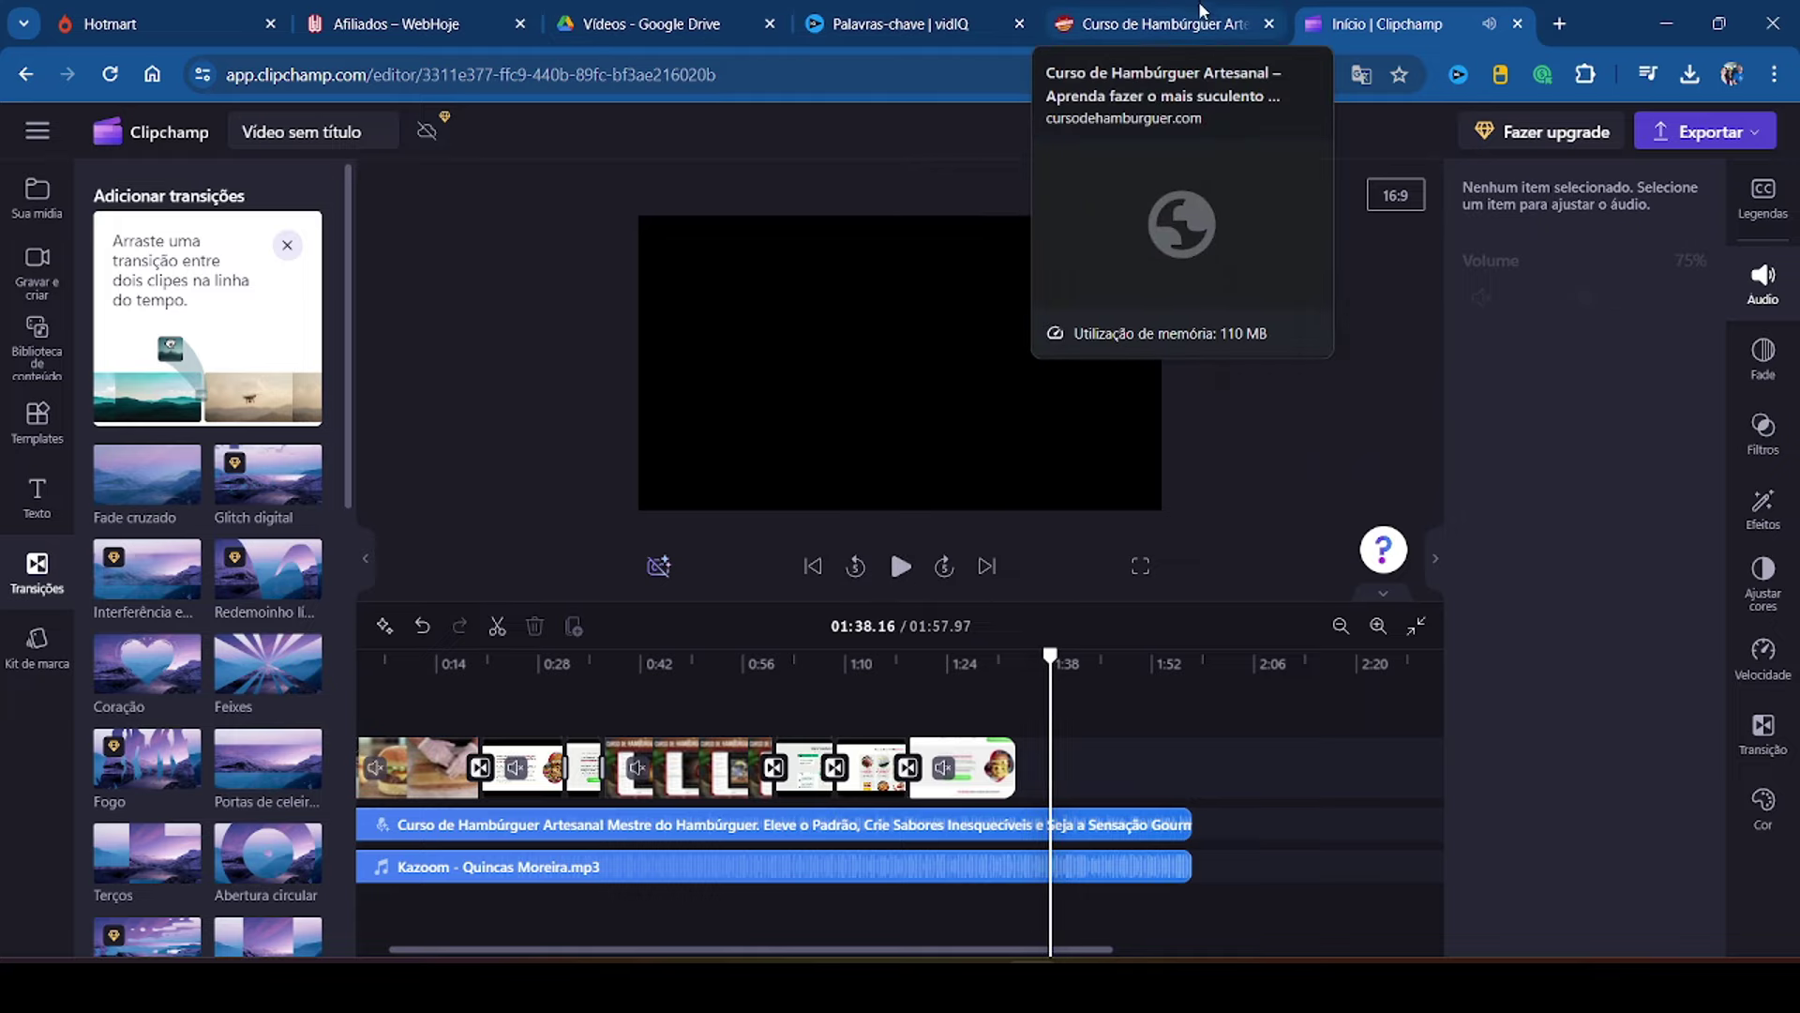
click(1162, 24)
scroll(1313, 542, down, 9)
scroll(1313, 542, up, 5)
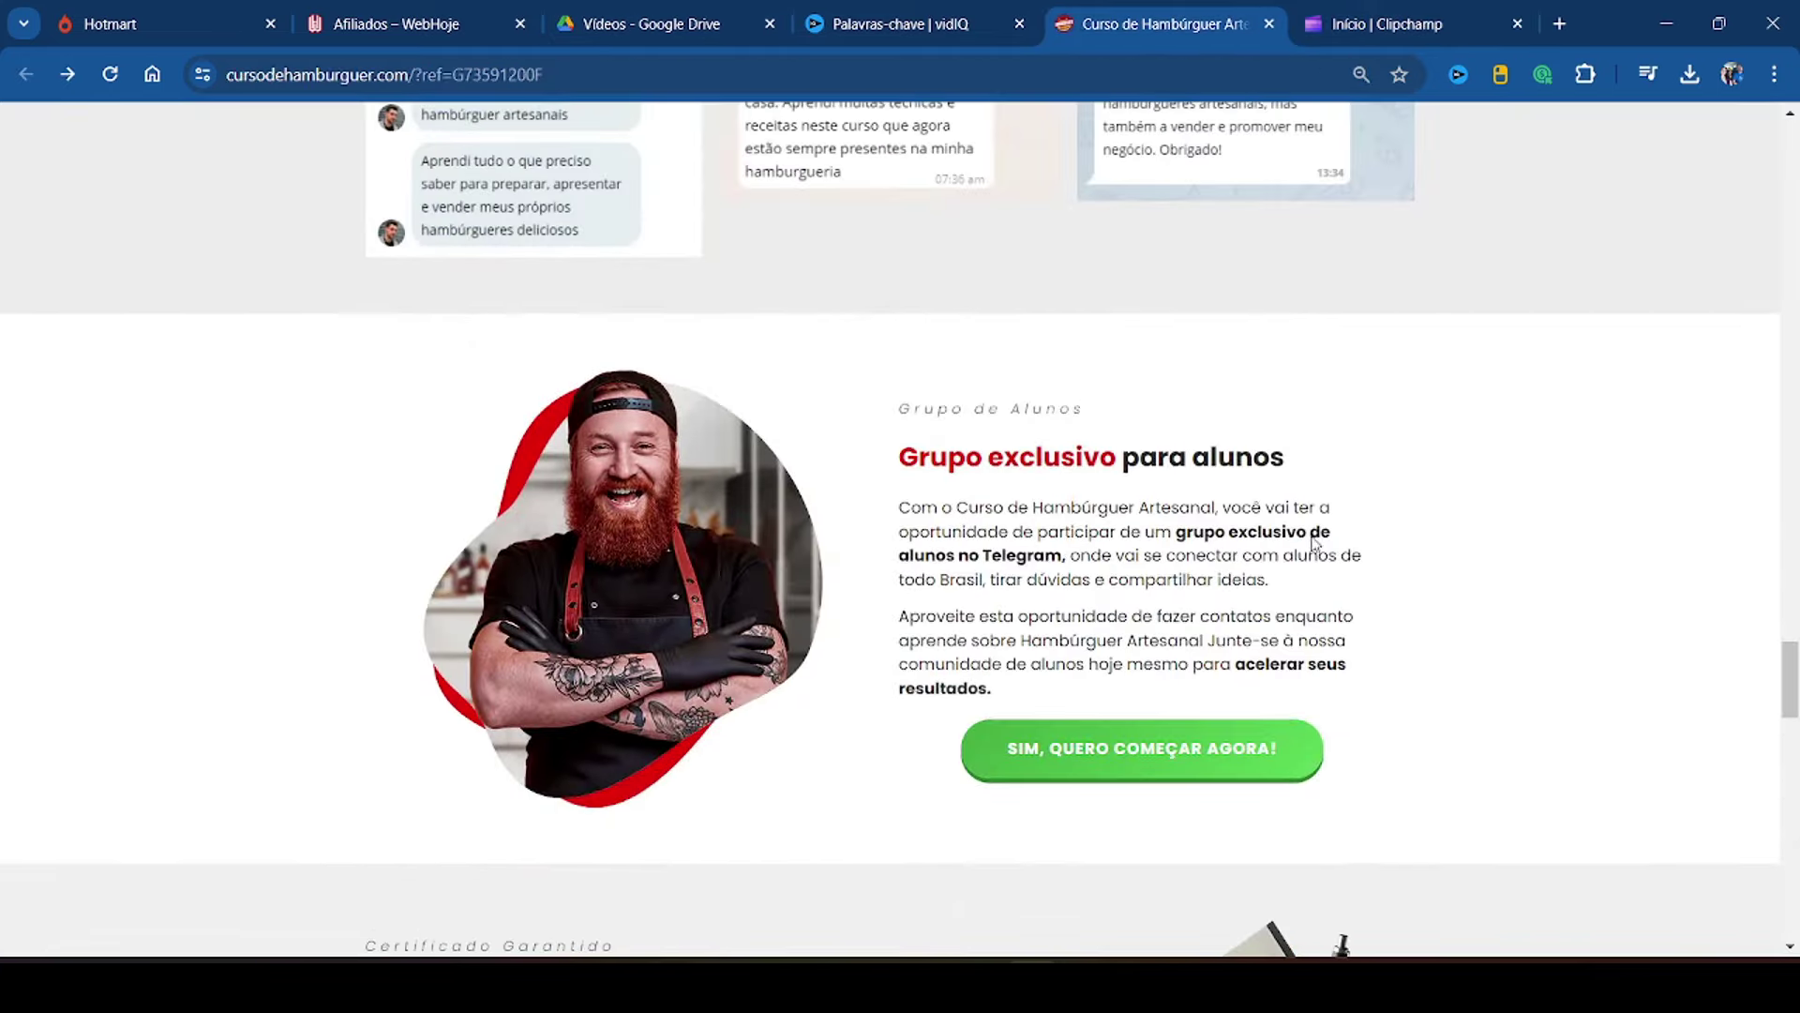
scroll(1313, 536, down, 1)
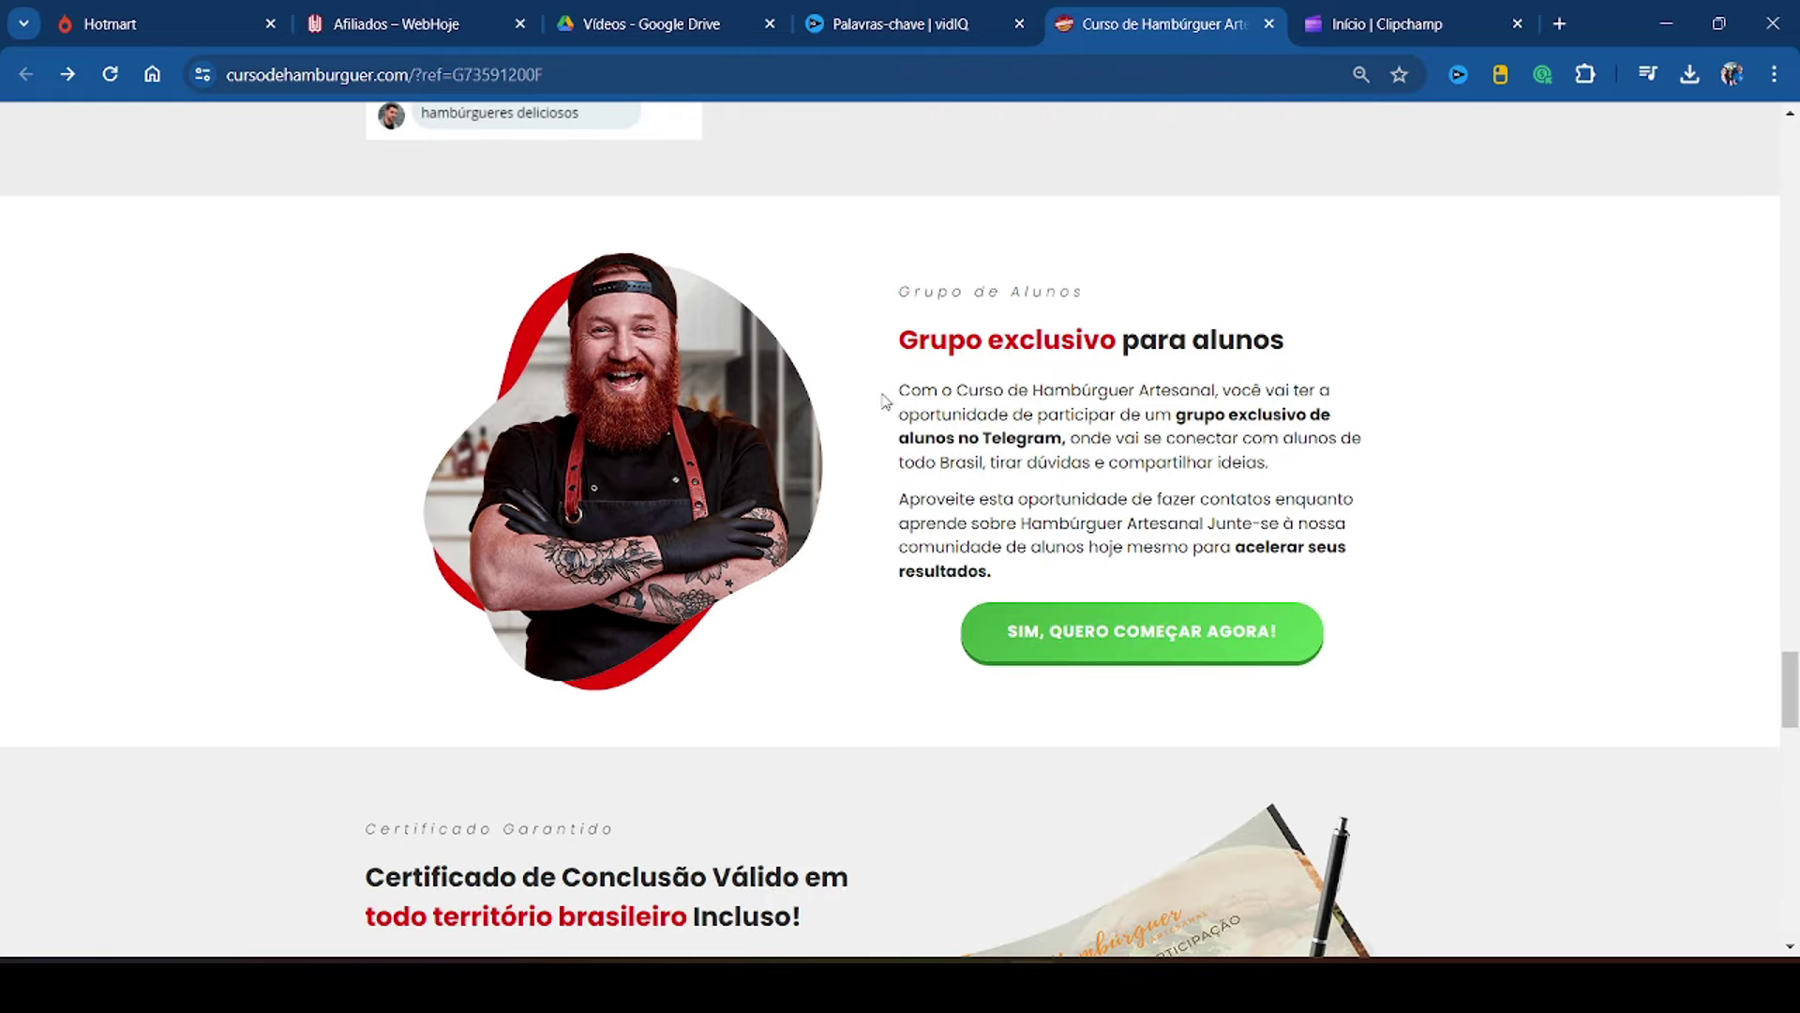
Step: Switch to Clipchamp and start a screen recording that shares the Curso de Hambúrguer Artesanal browser tab
click(1416, 24)
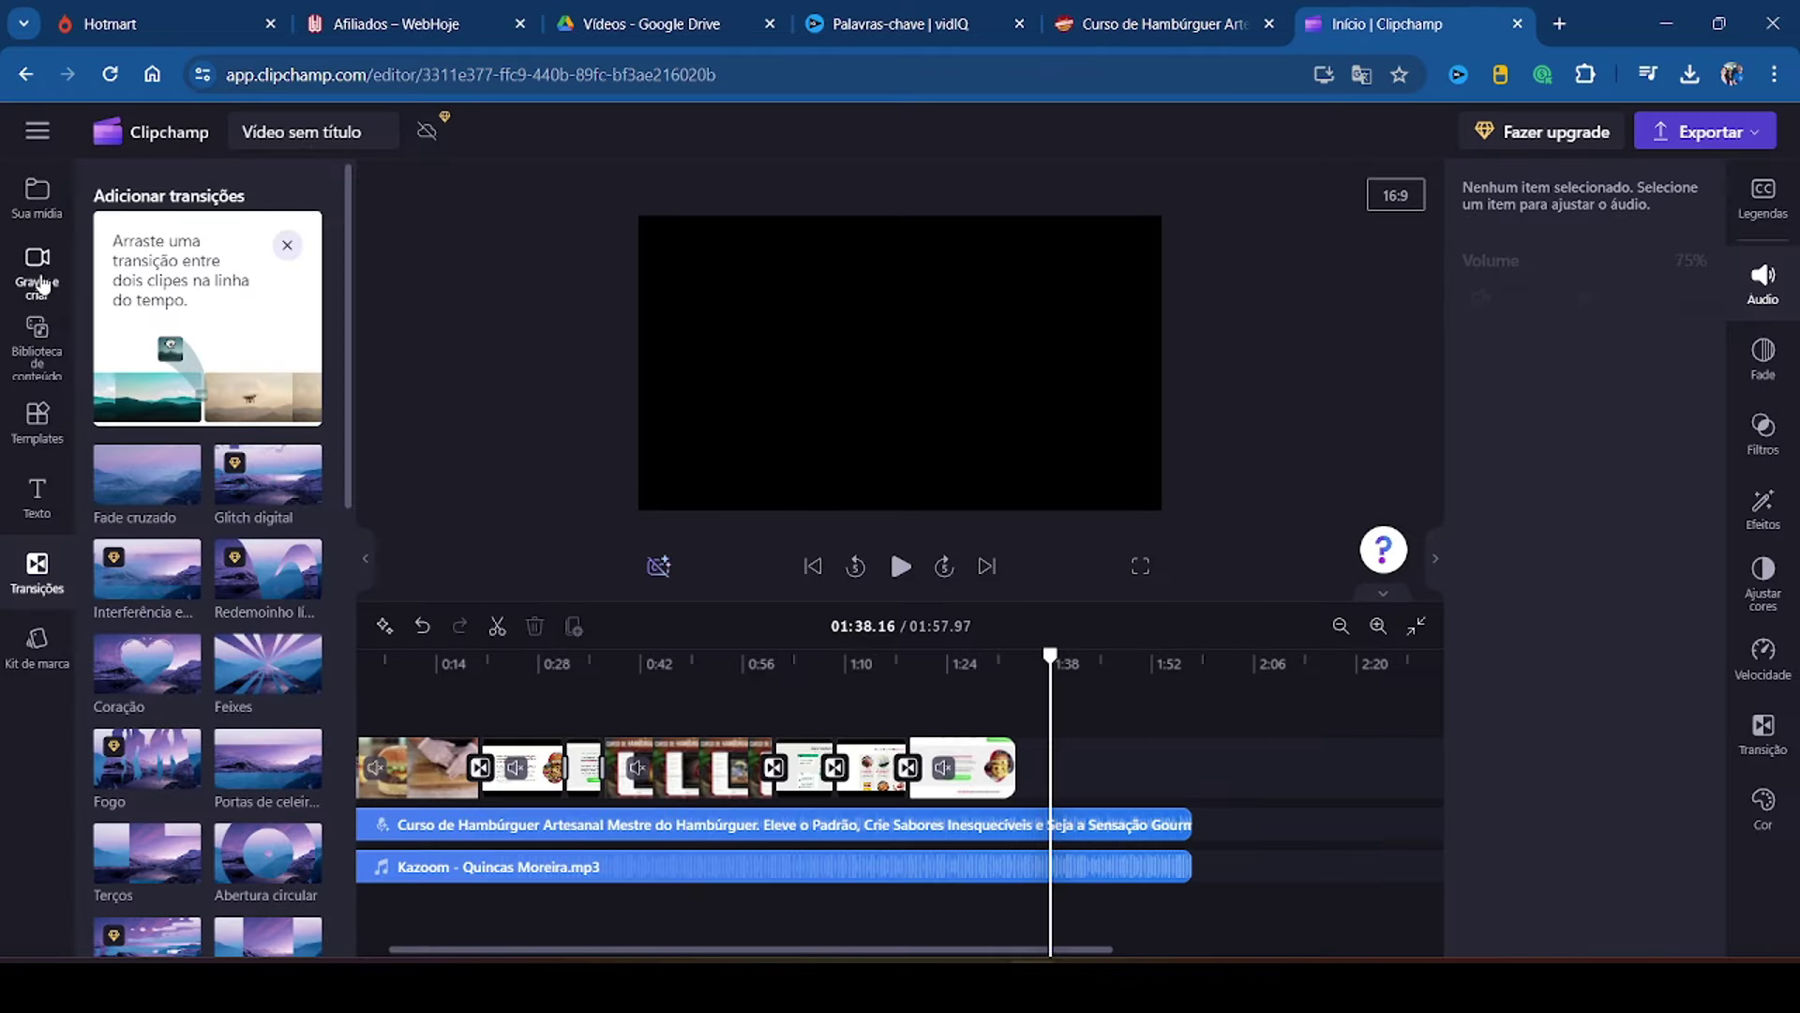
click(39, 281)
click(166, 555)
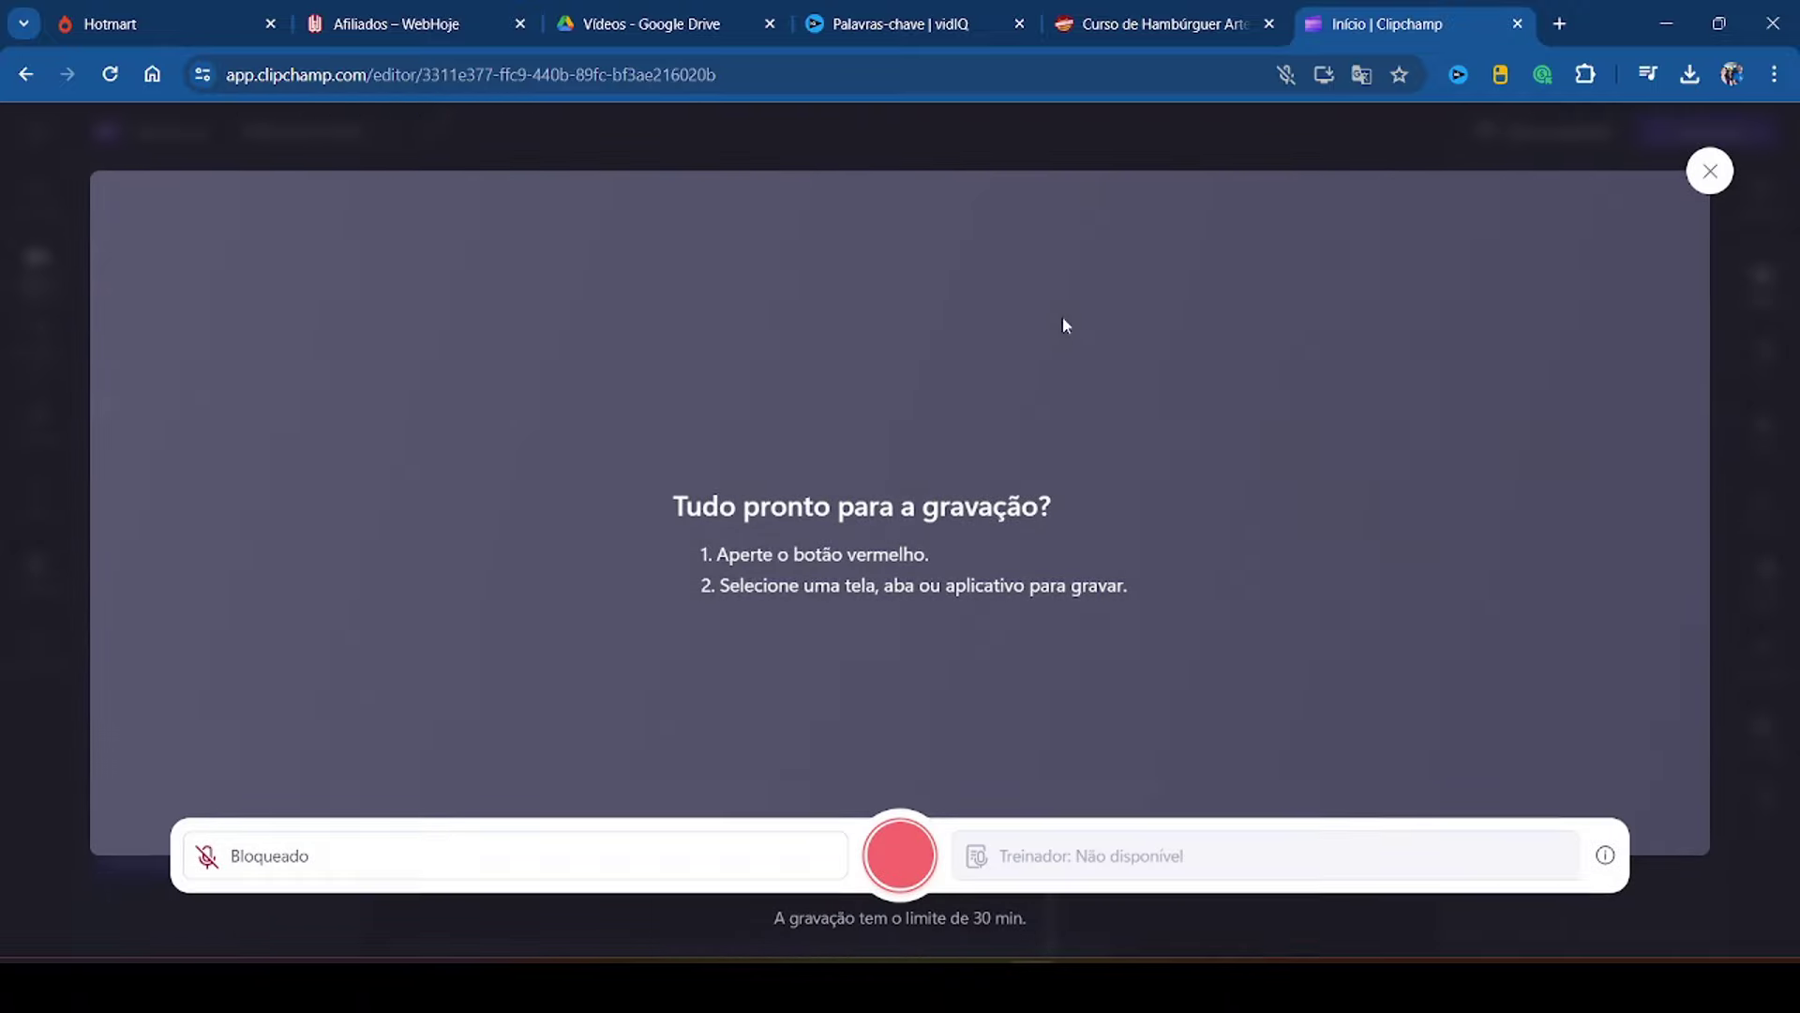
click(902, 855)
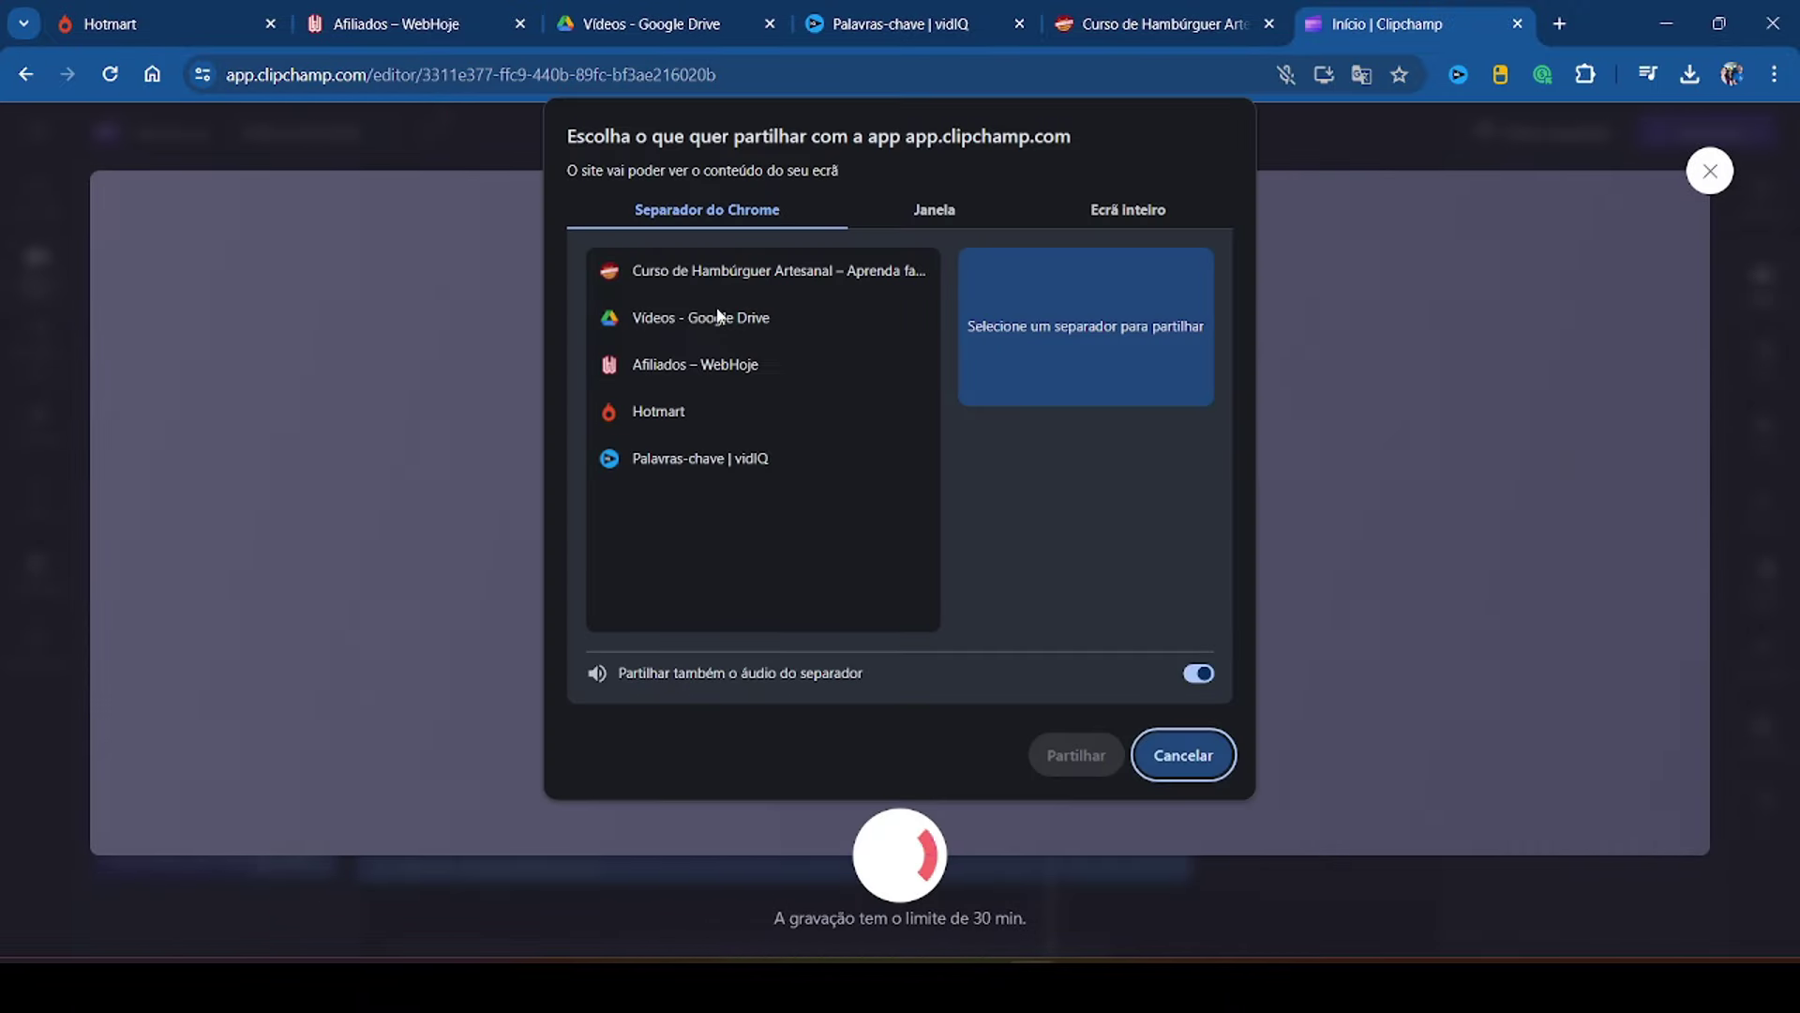
click(739, 272)
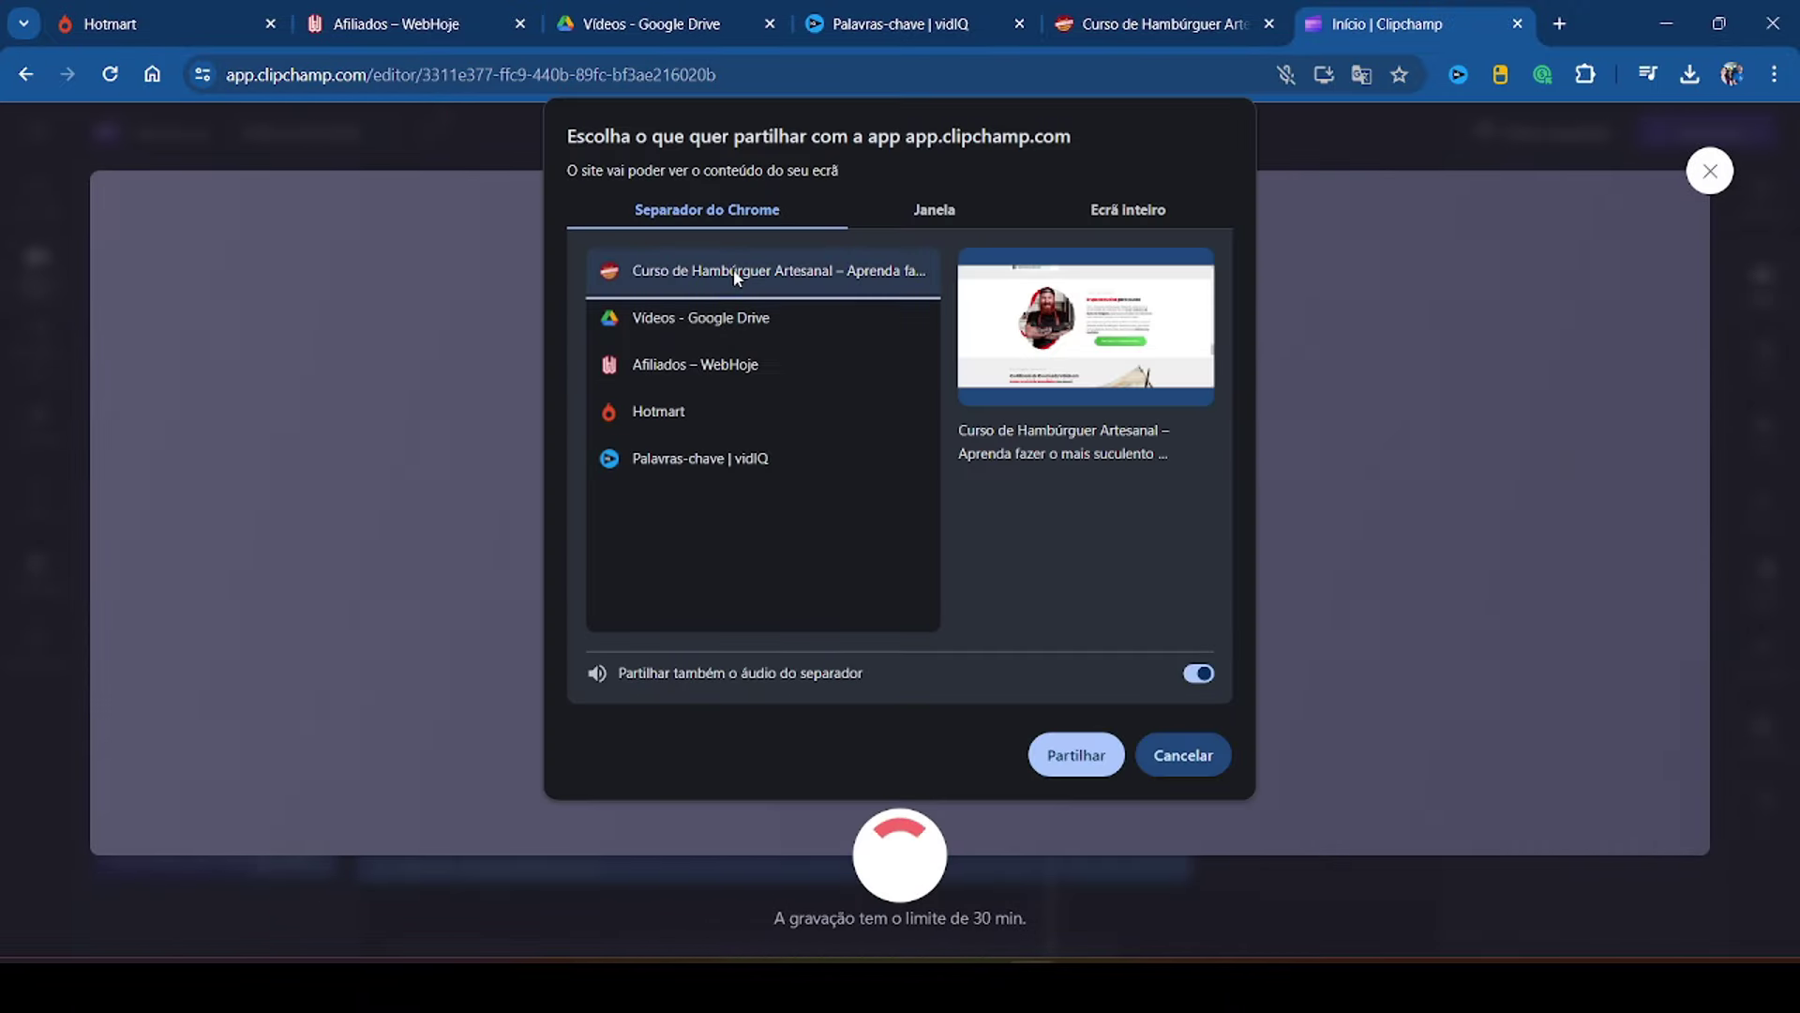
click(1074, 761)
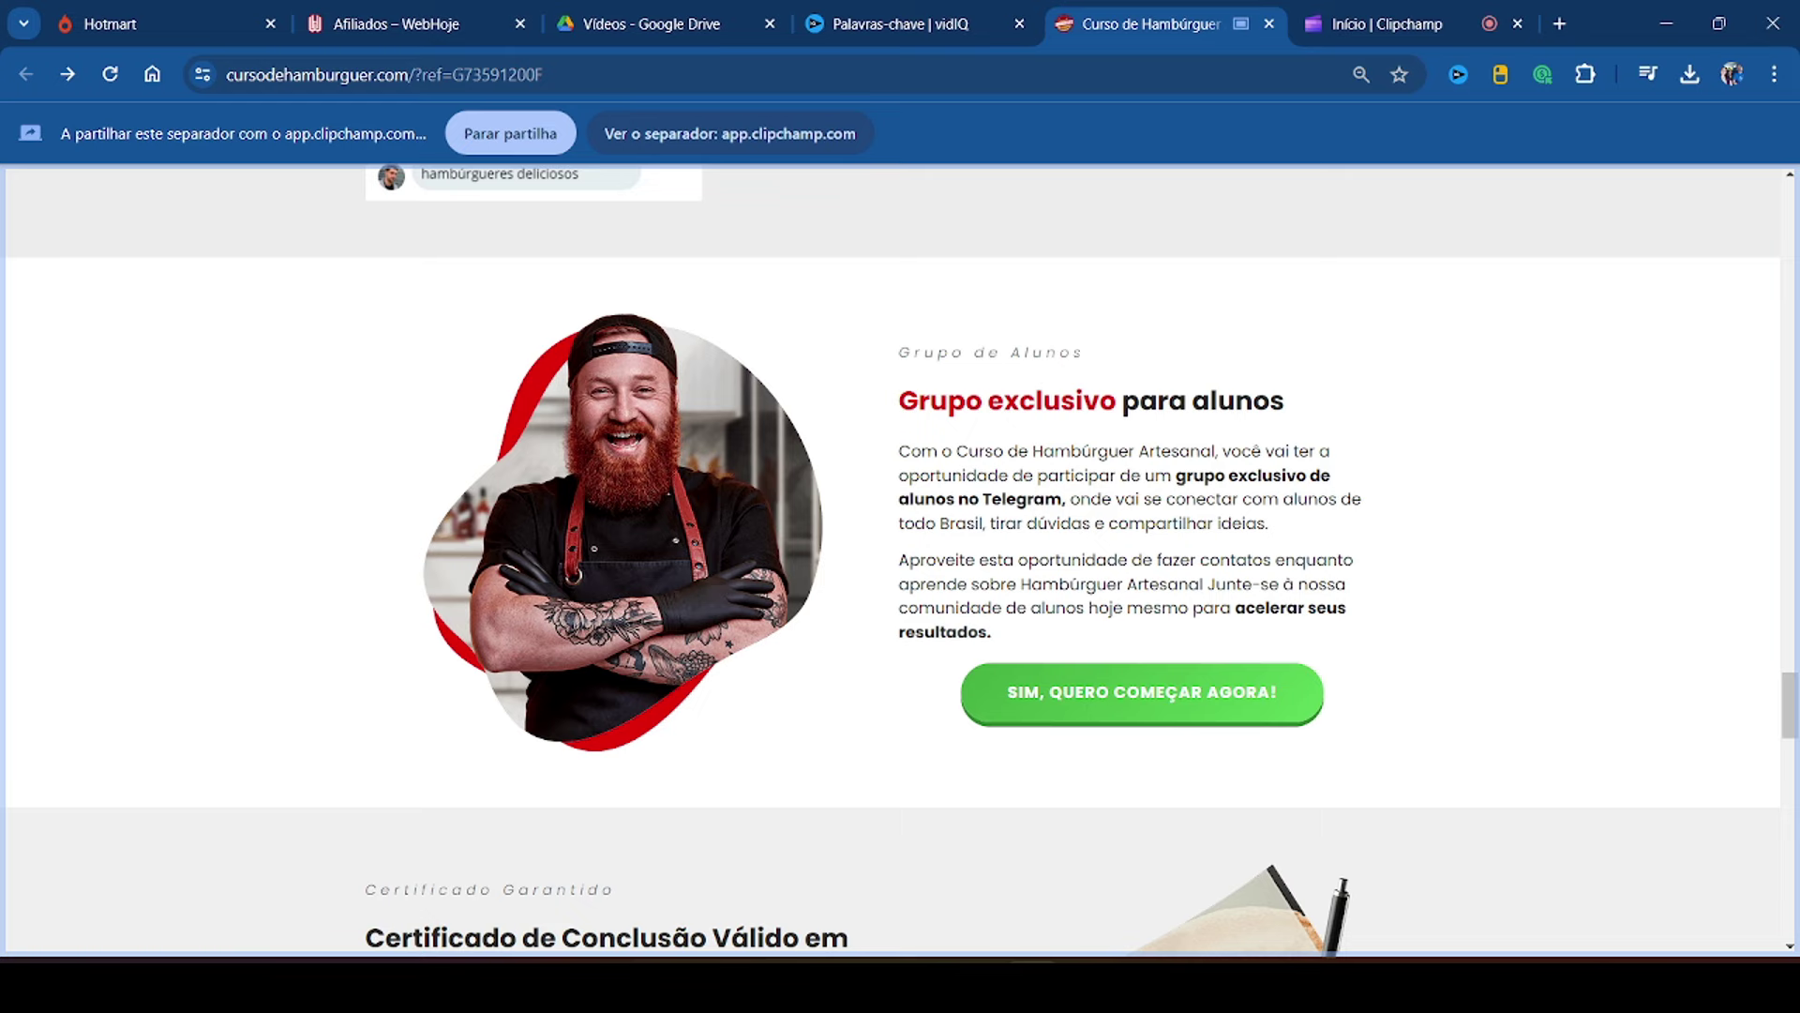
Step: Record the sales page from the "Grupo exclusivo para alunos" section down to the 7-day guarantee, and save the recording to the project
scroll(1487, 691, down, 10)
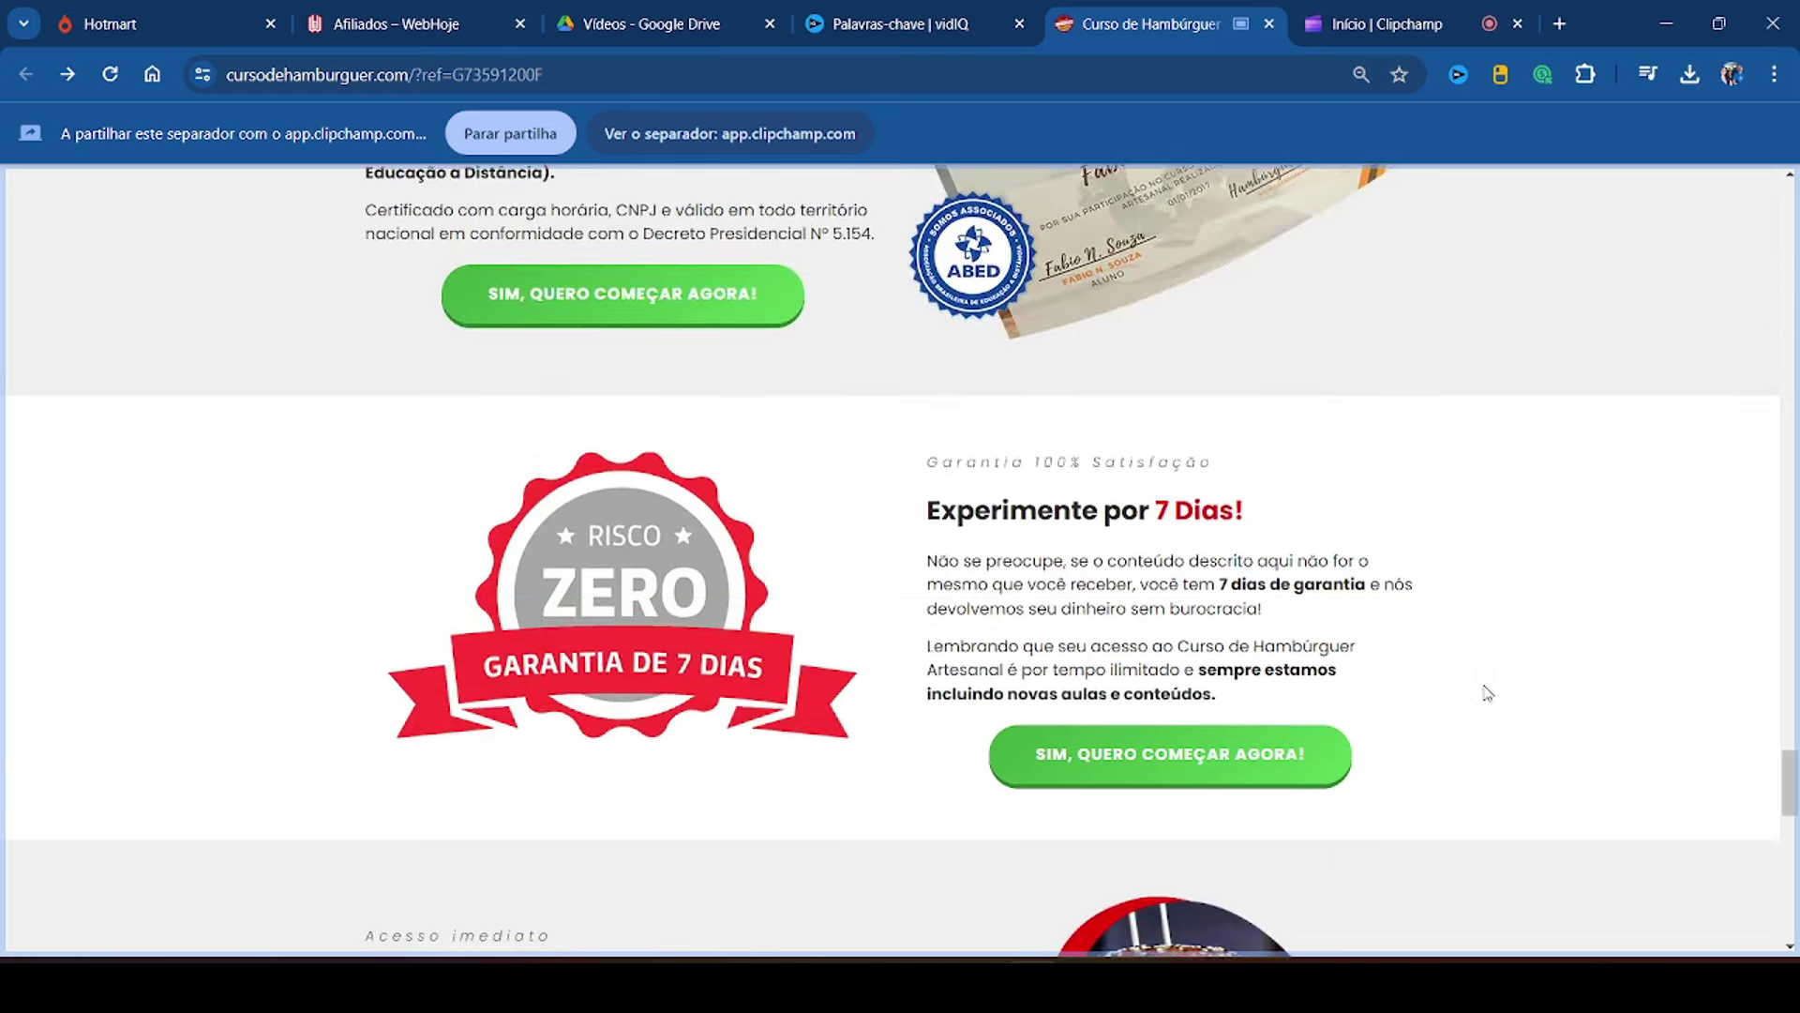
scroll(1487, 692, down, 1)
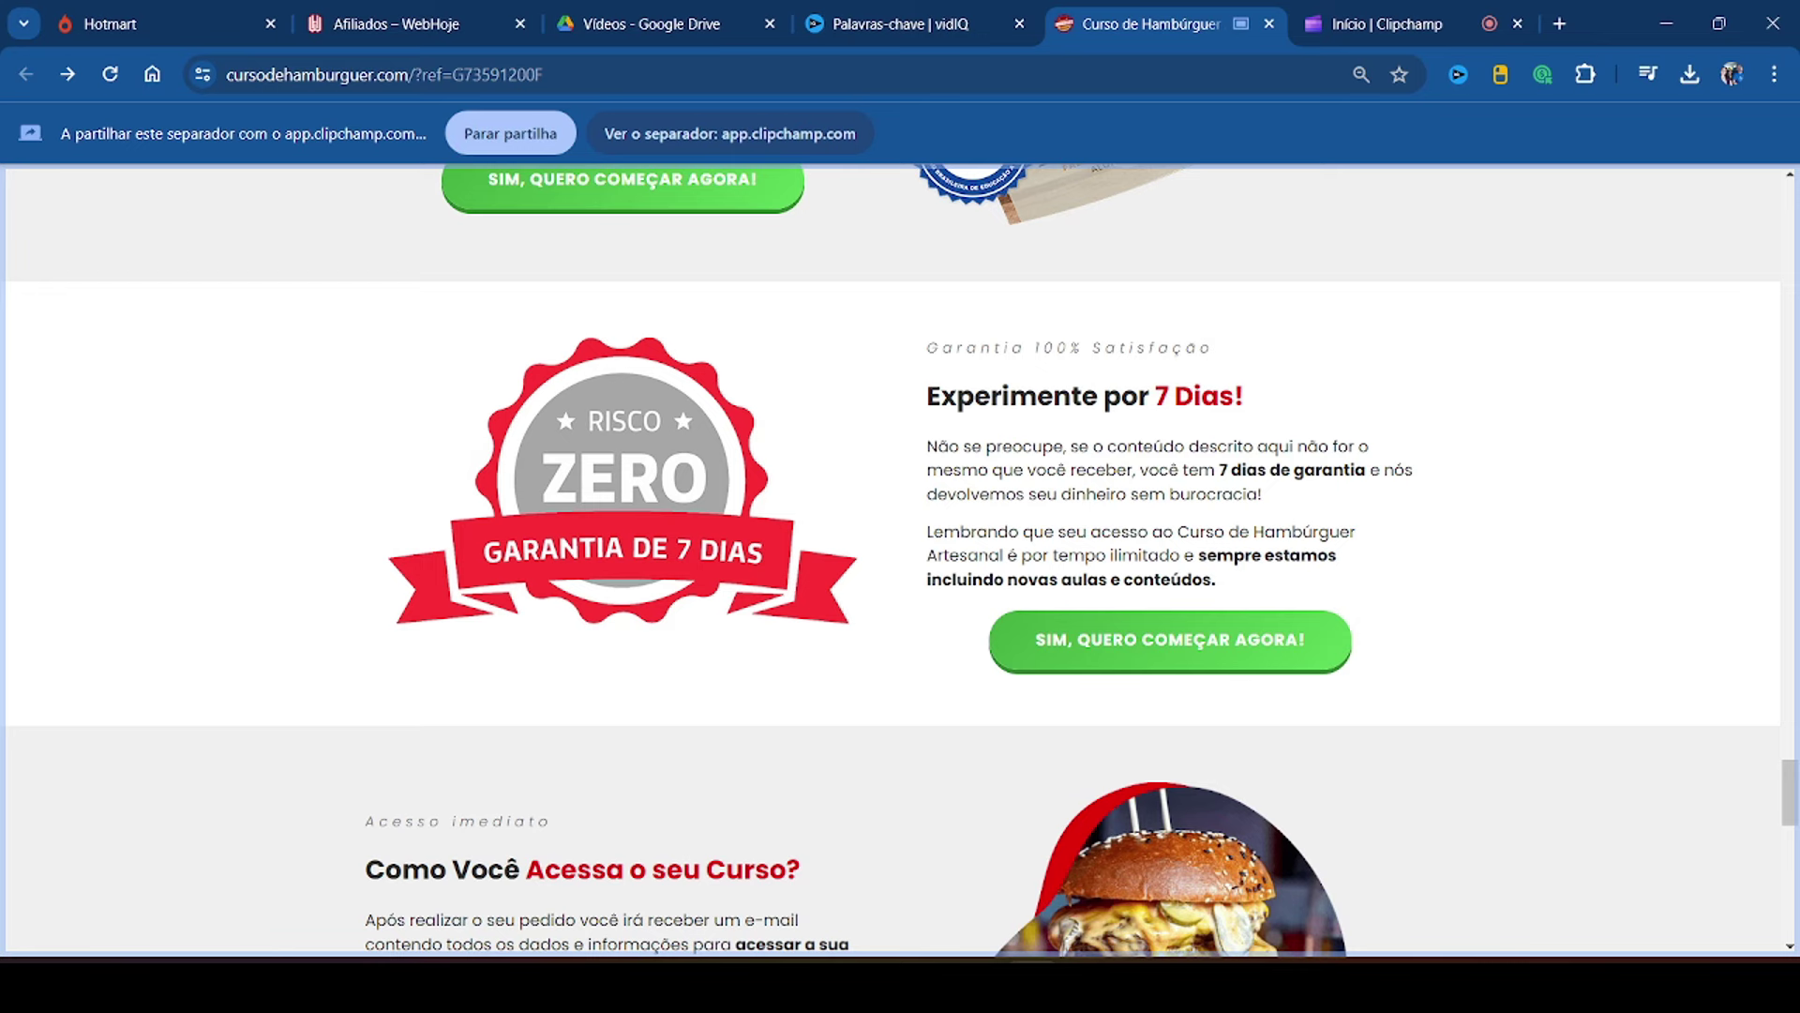
key(ctrl+Tab)
click(899, 862)
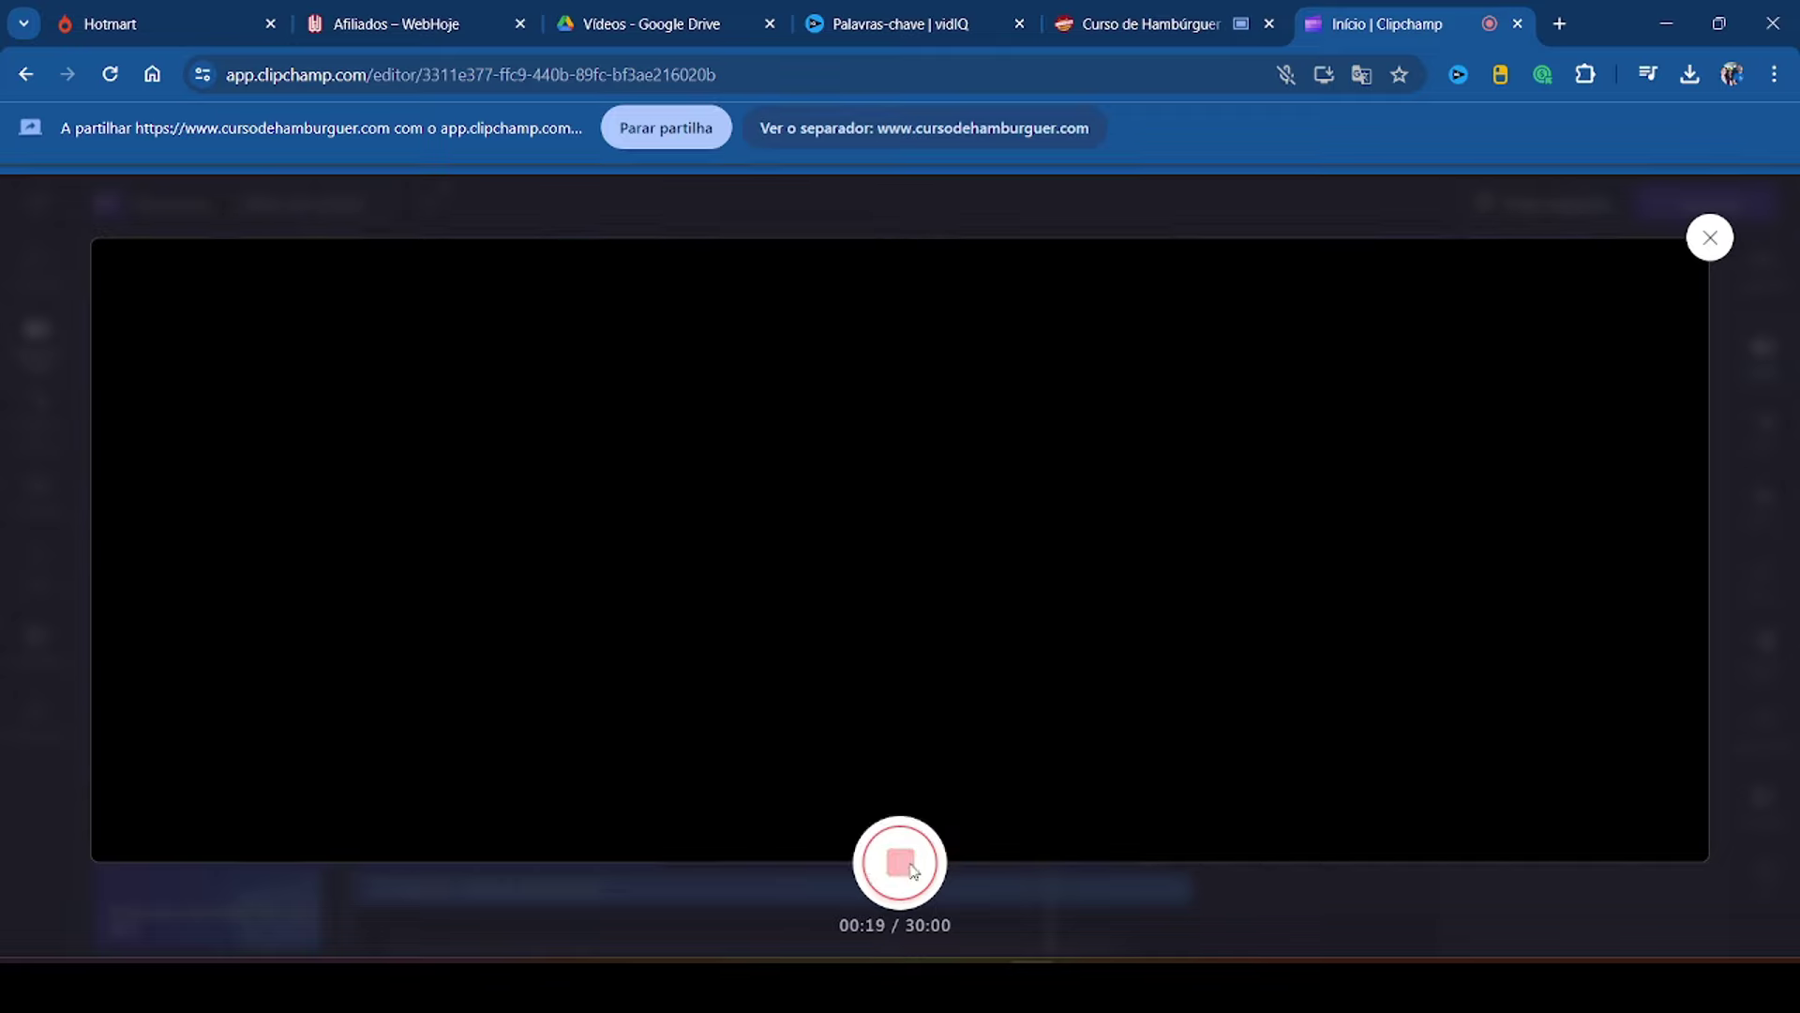
click(1048, 857)
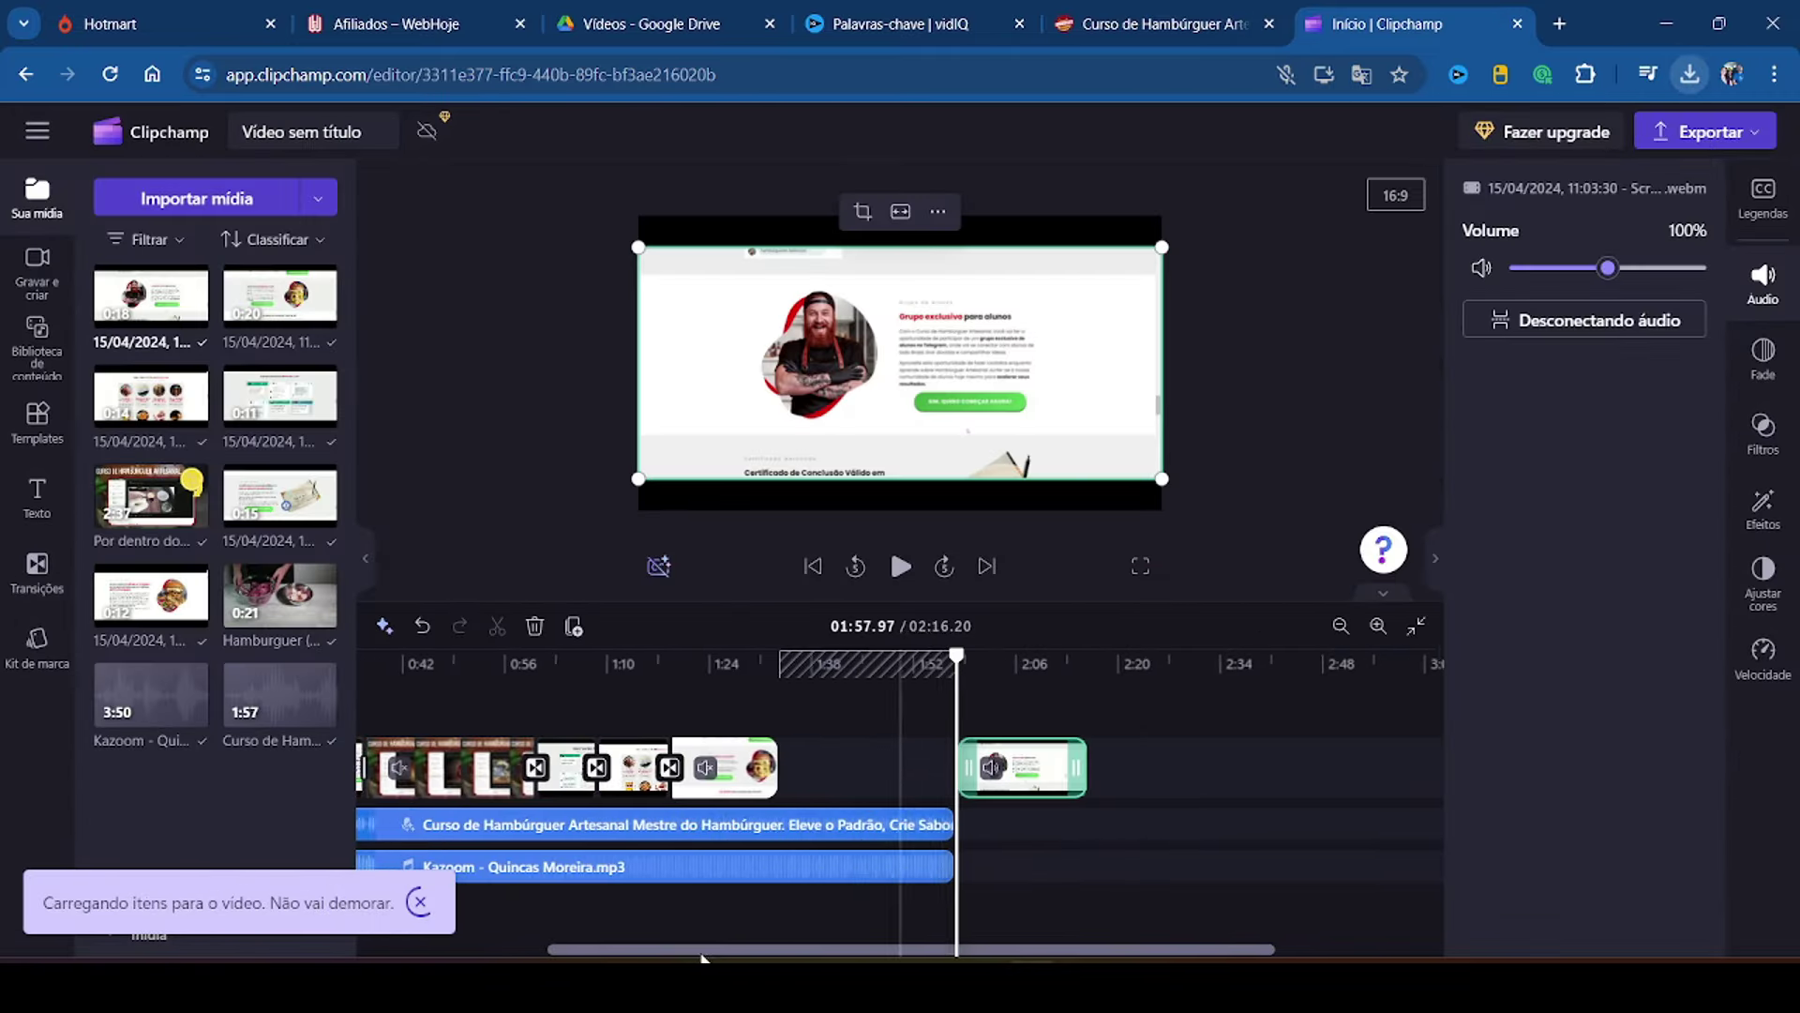
Step: Place the new recording directly after the course-access clip, split it at 01:37.29 and move the second part away from the cut
drag(1166, 762, 1135, 743)
drag(1234, 654, 1121, 645)
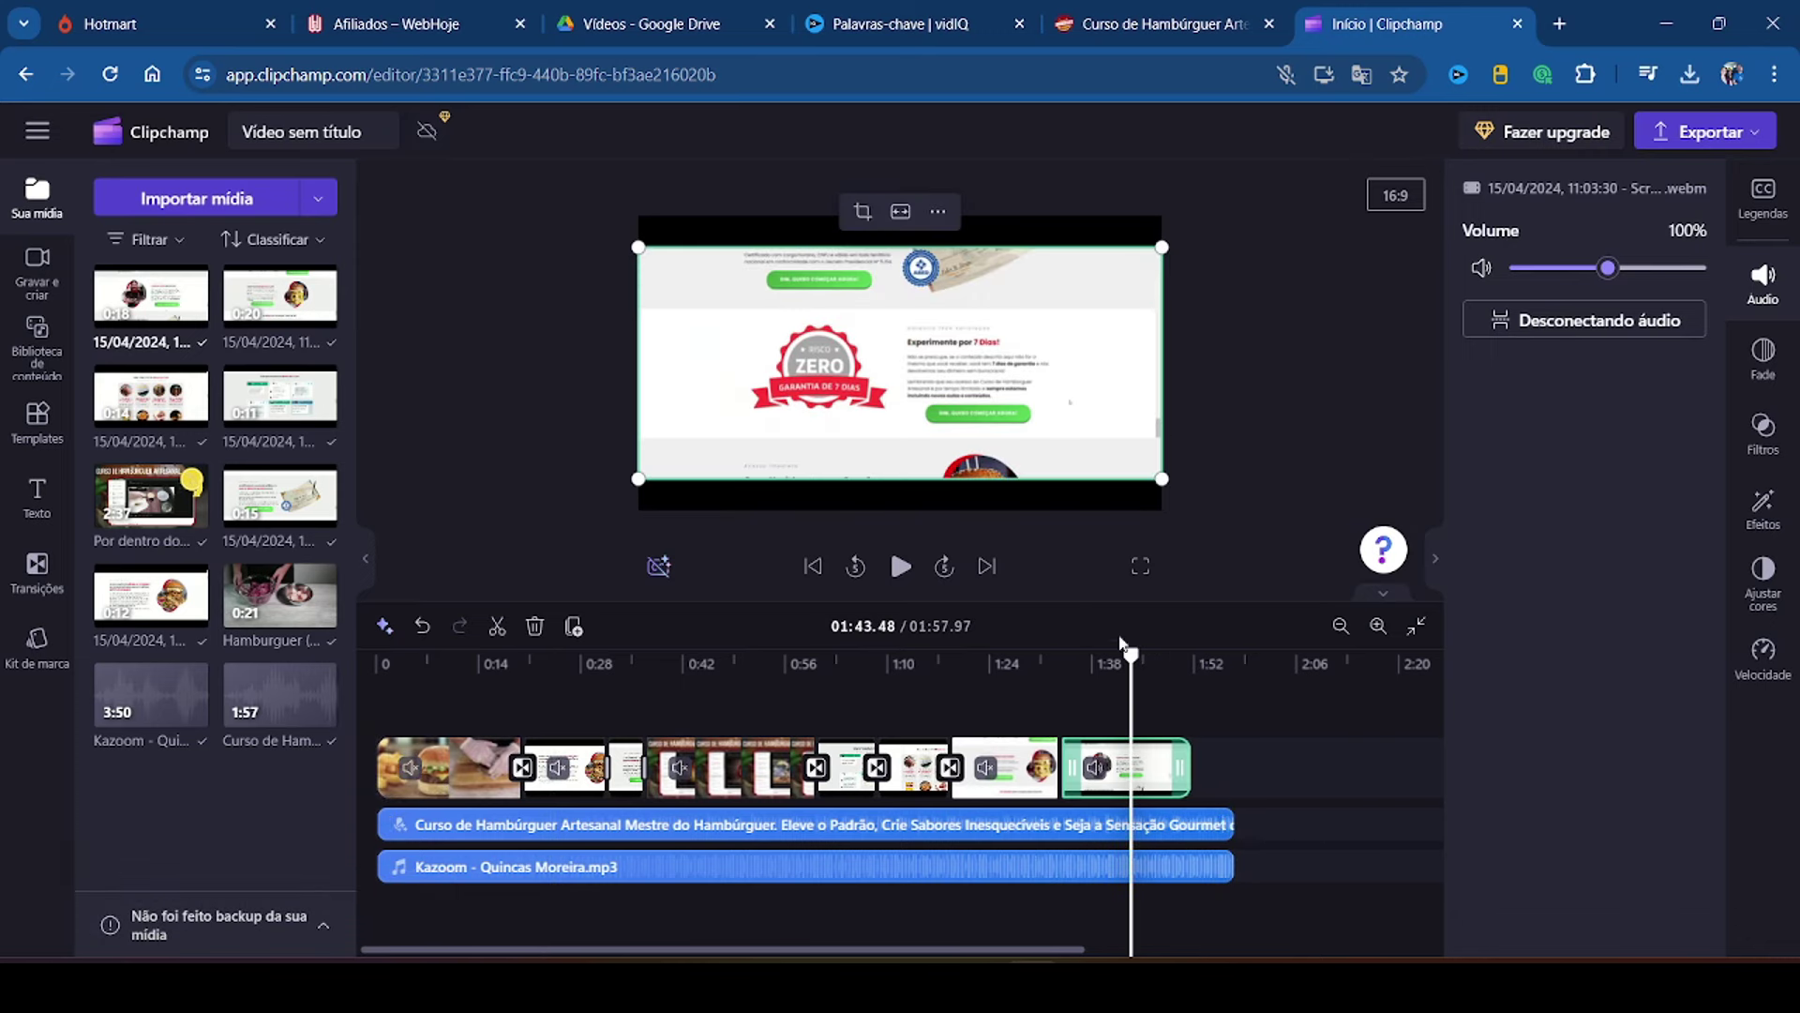
click(1066, 661)
key(space)
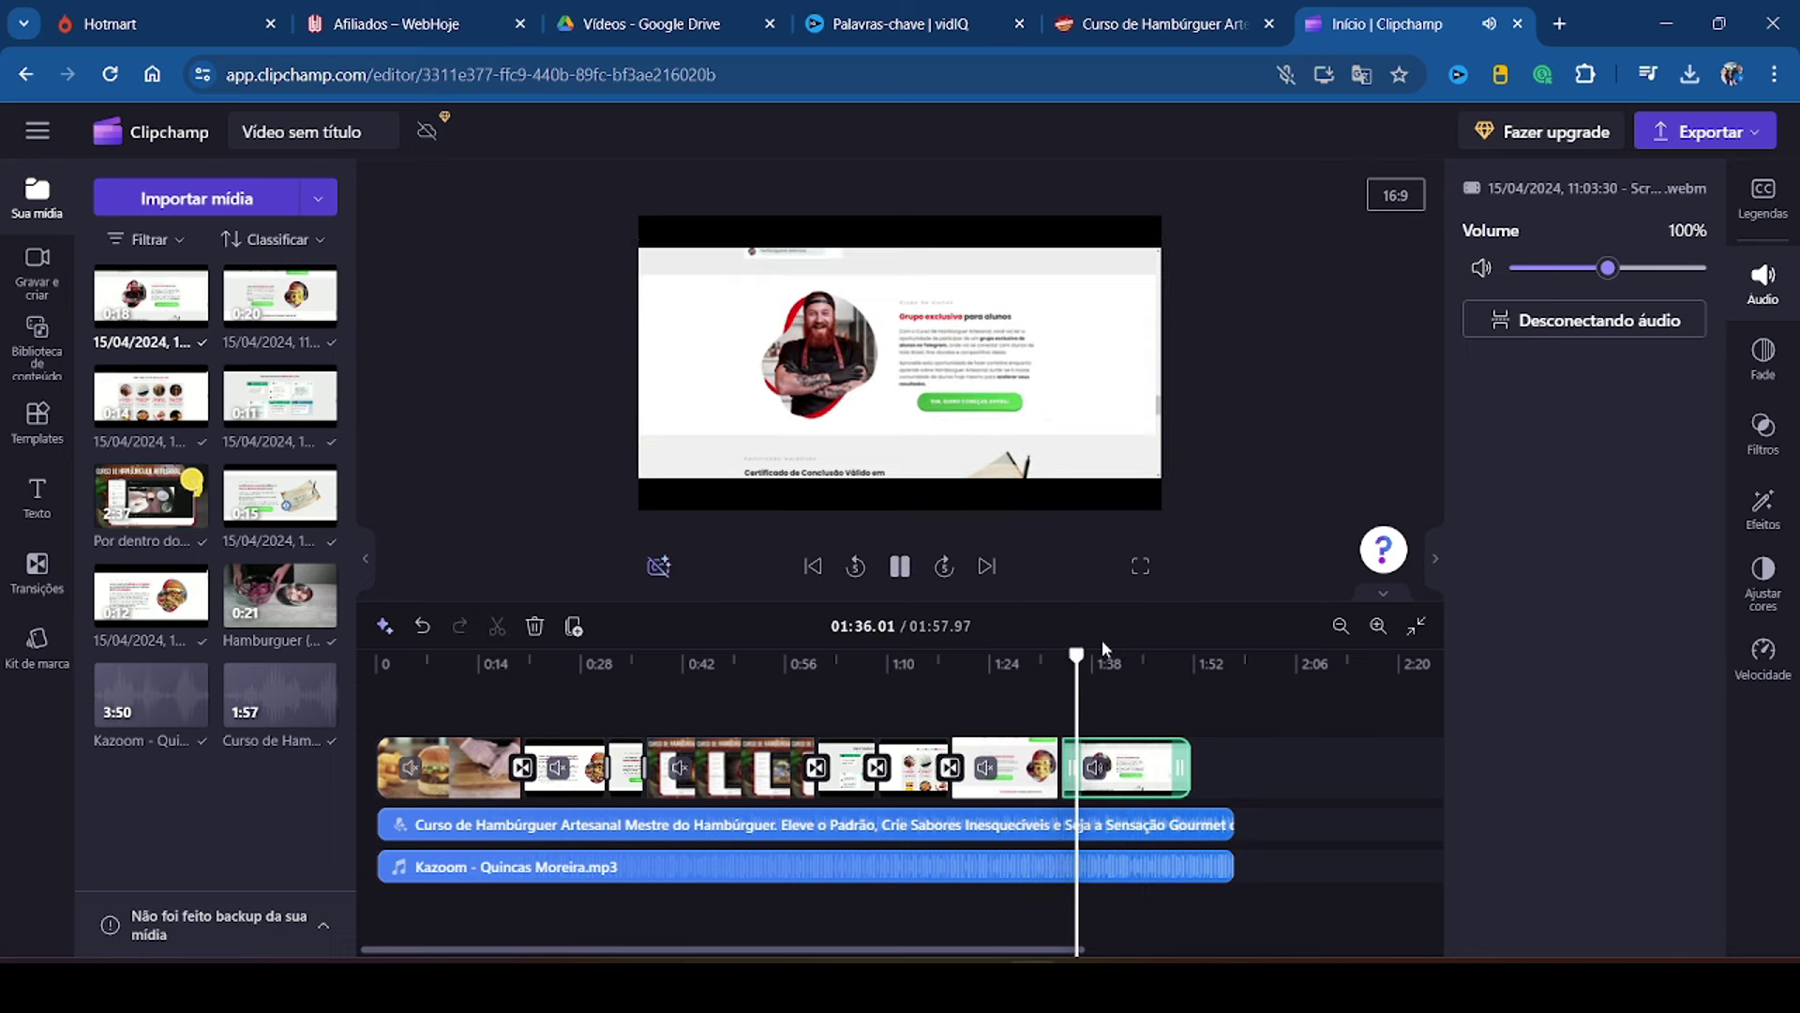
key(space)
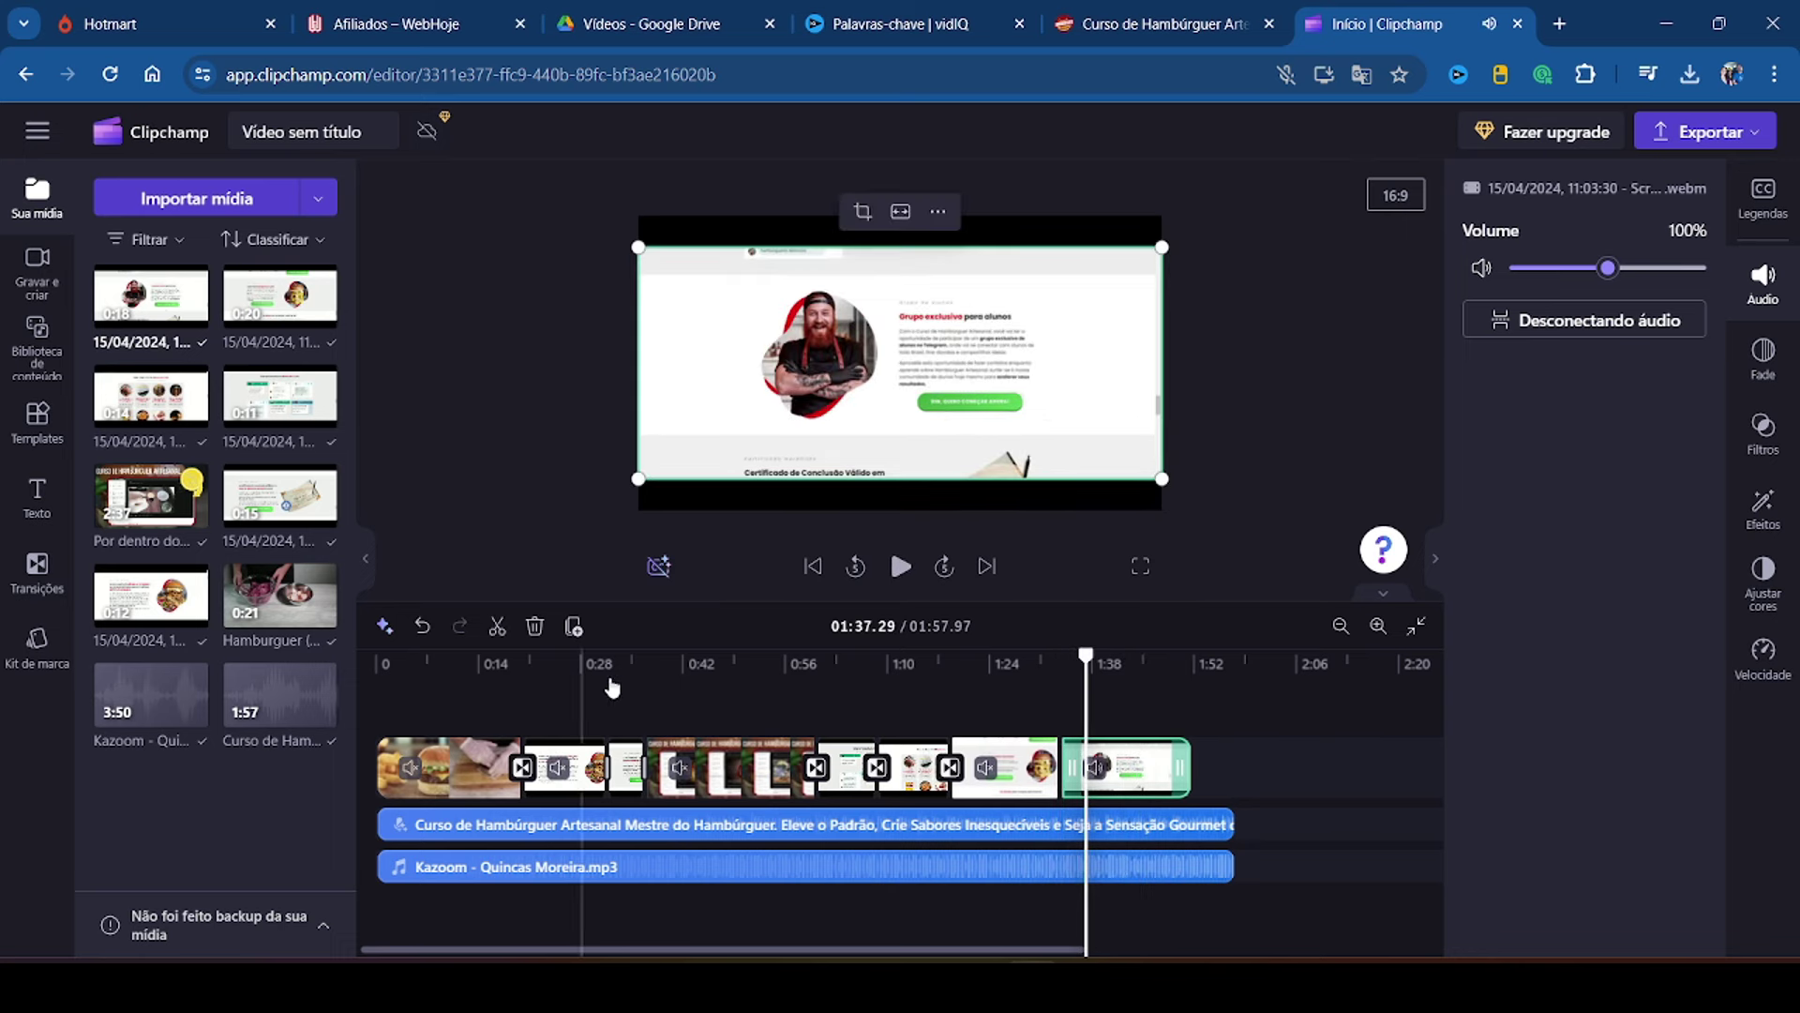
drag(1118, 767, 1238, 767)
Step: Enlarge the short student-group clip in both directions so it covers the black bars of the frame
click(1076, 776)
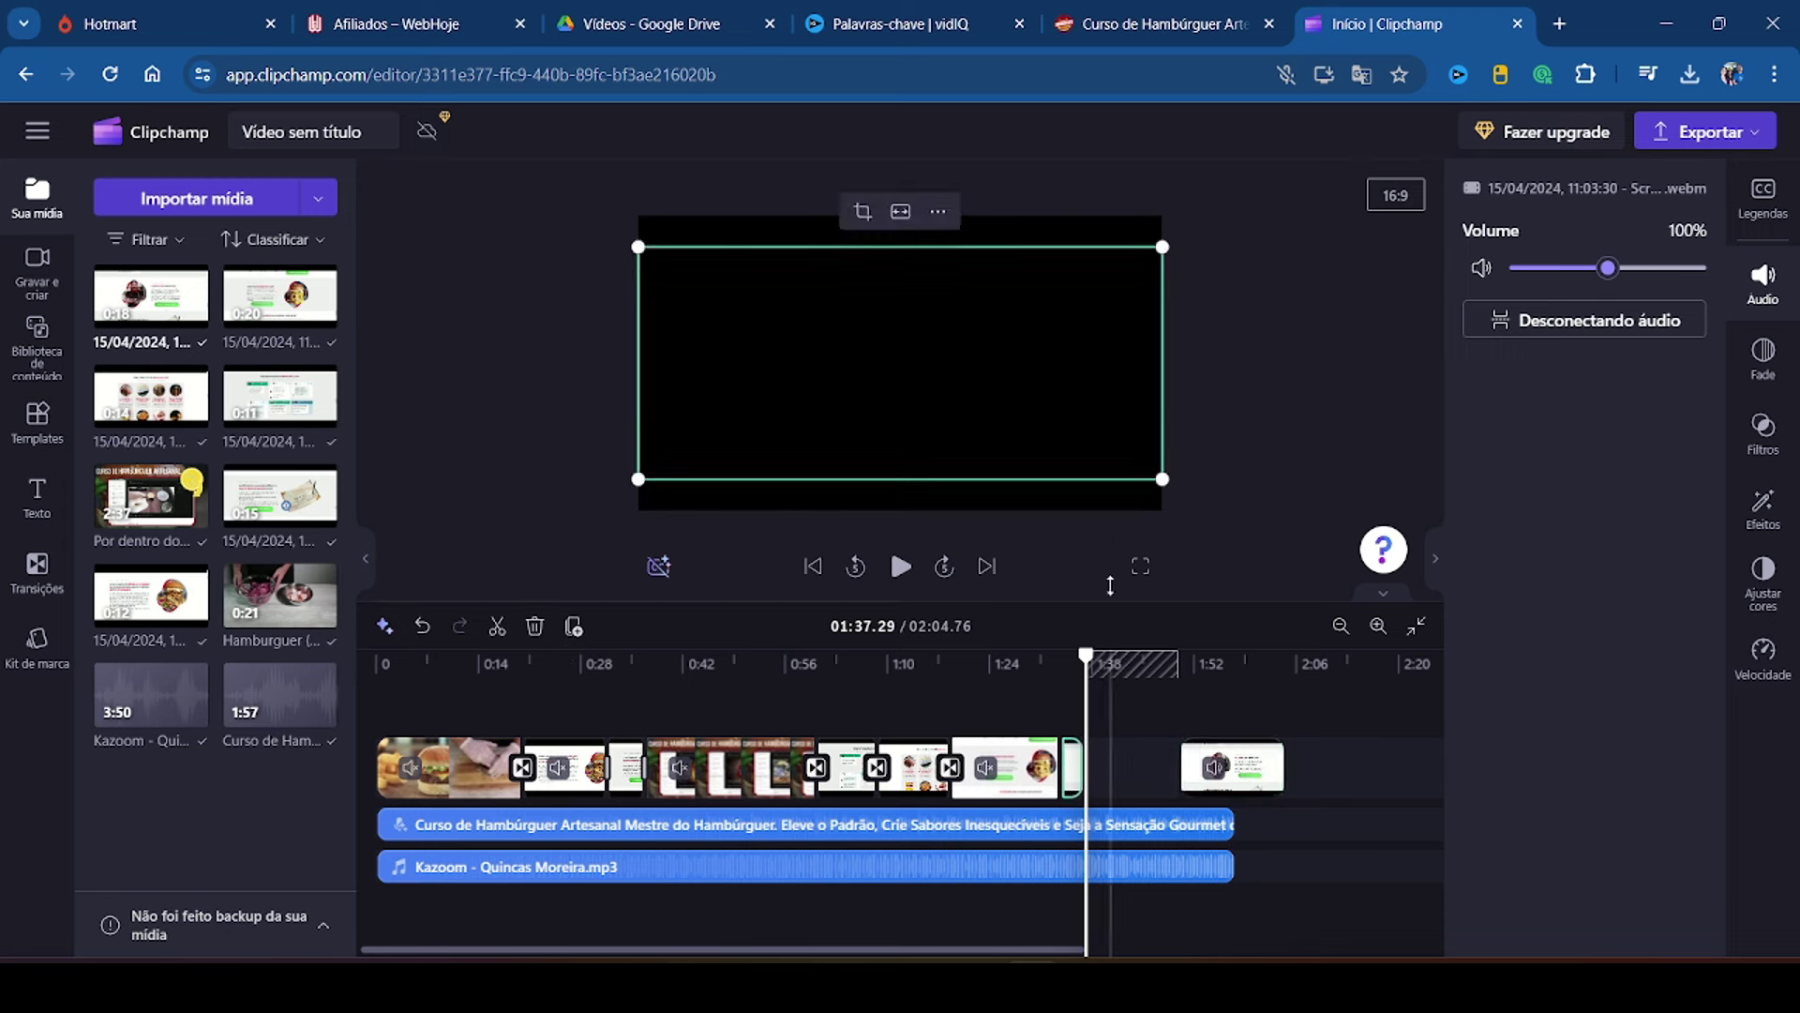
drag(1085, 657, 1073, 659)
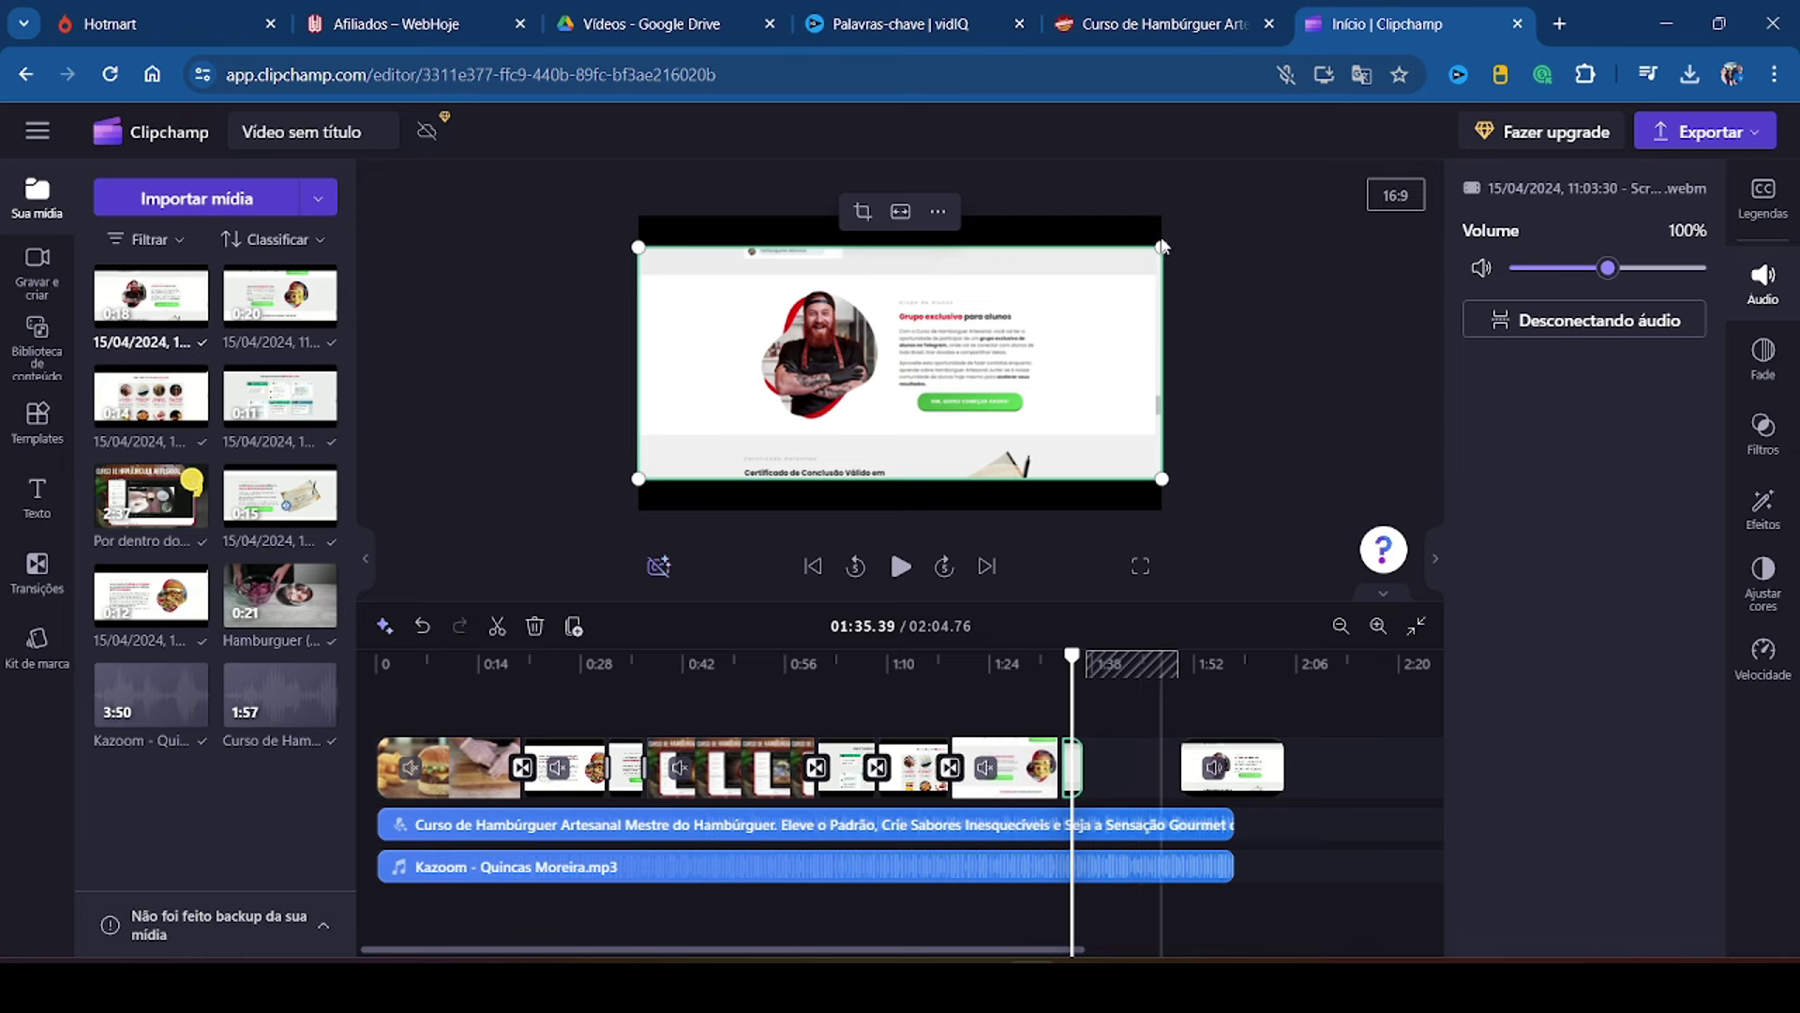
drag(1162, 247, 1260, 176)
drag(641, 476, 529, 565)
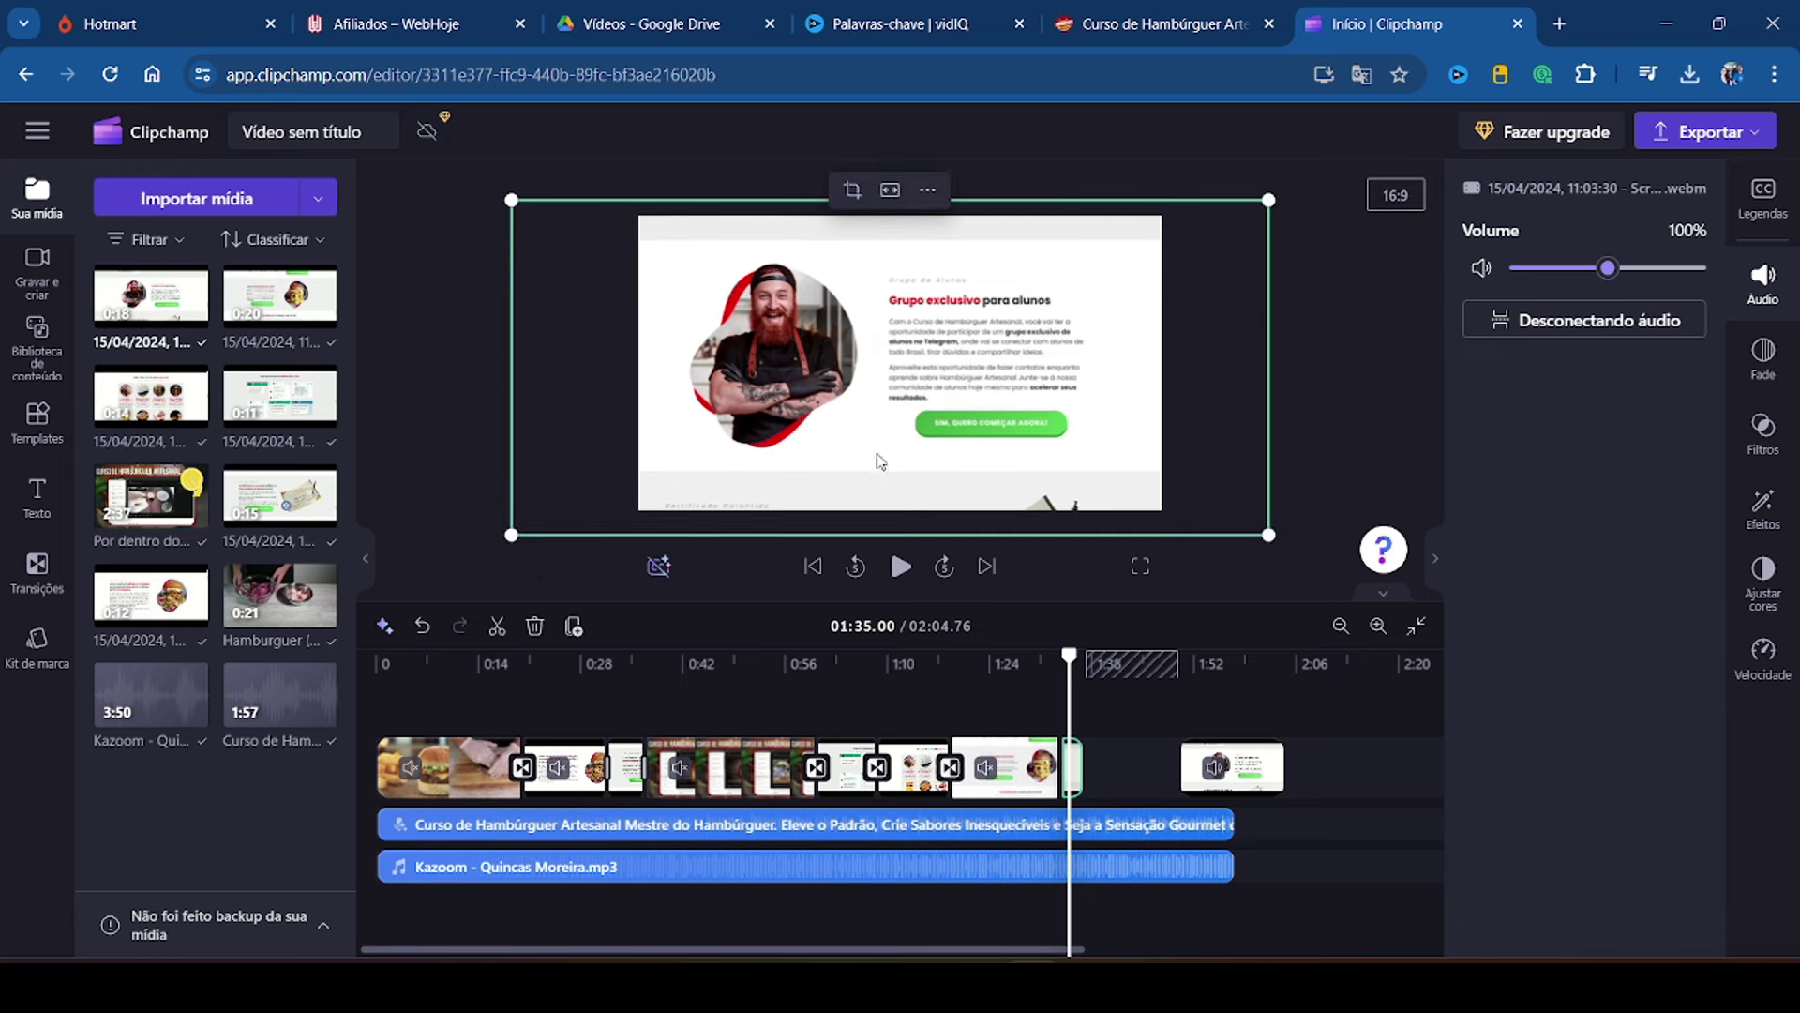
Step: Add a Fade cruzado transition before the student-group clip, and apply Zoom lento to it with the lowest Velocidade and Reverter enabled
click(36, 574)
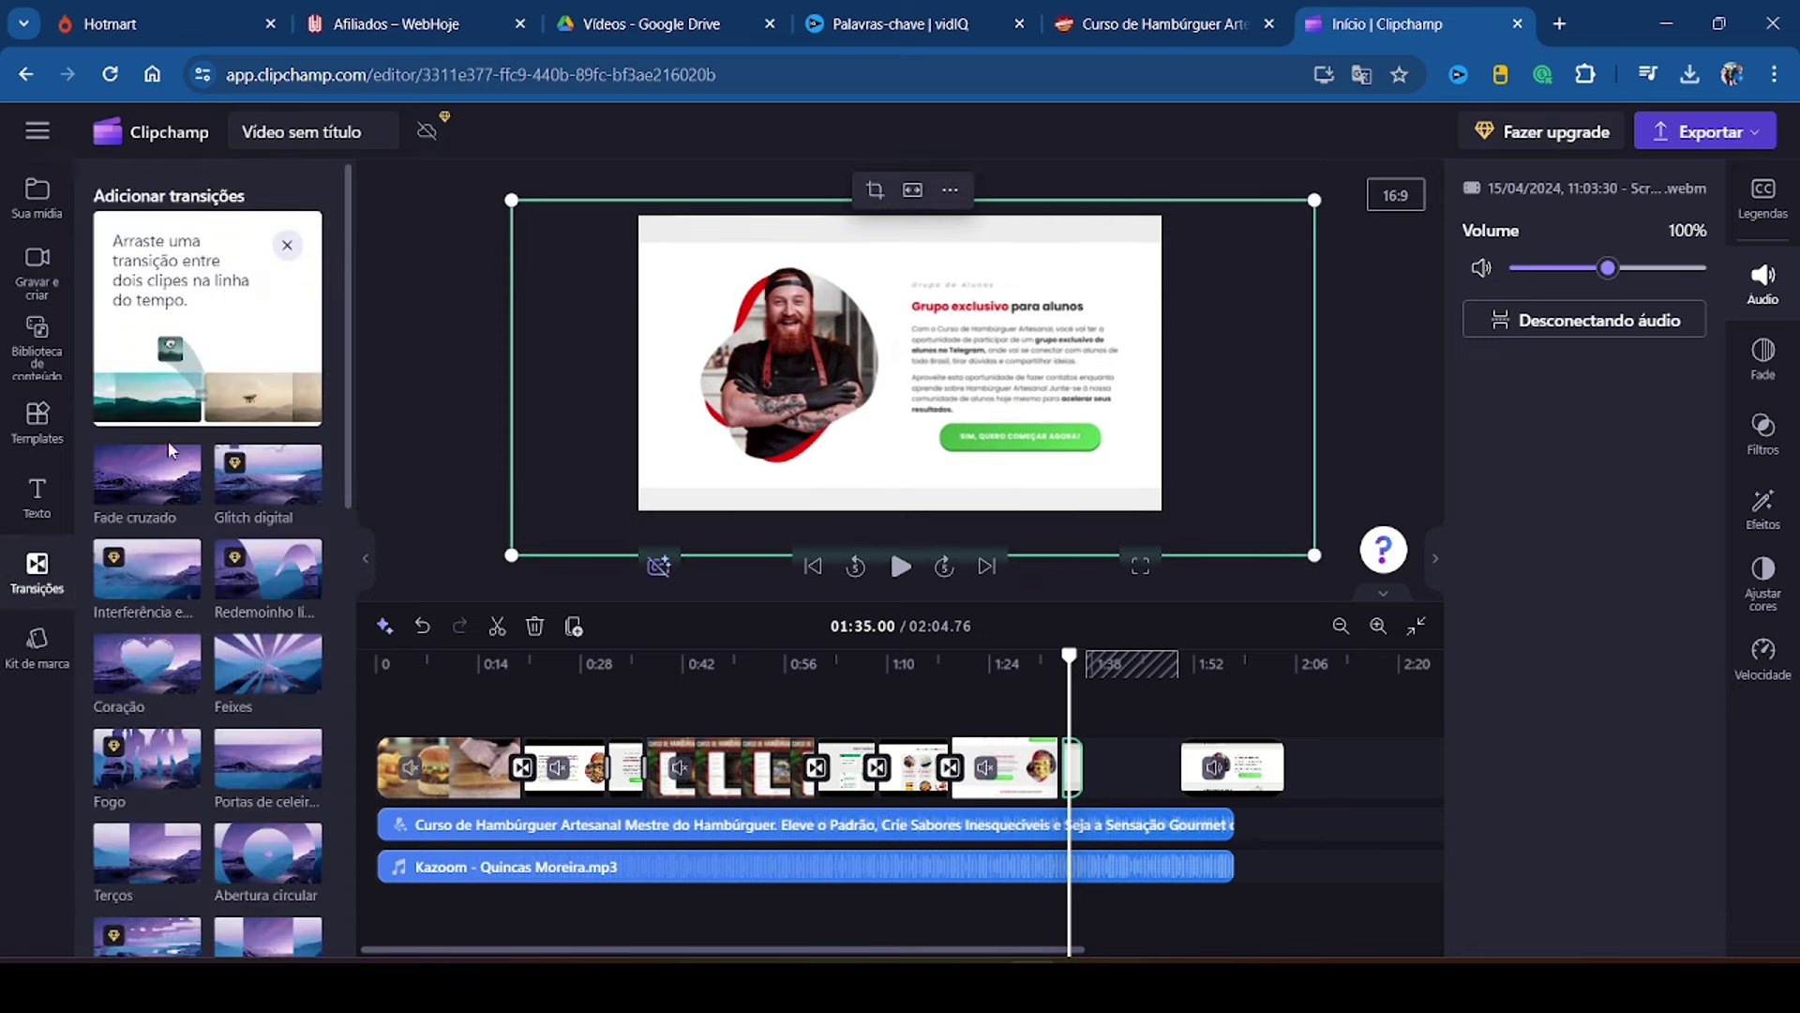
drag(113, 478, 1043, 757)
click(1072, 767)
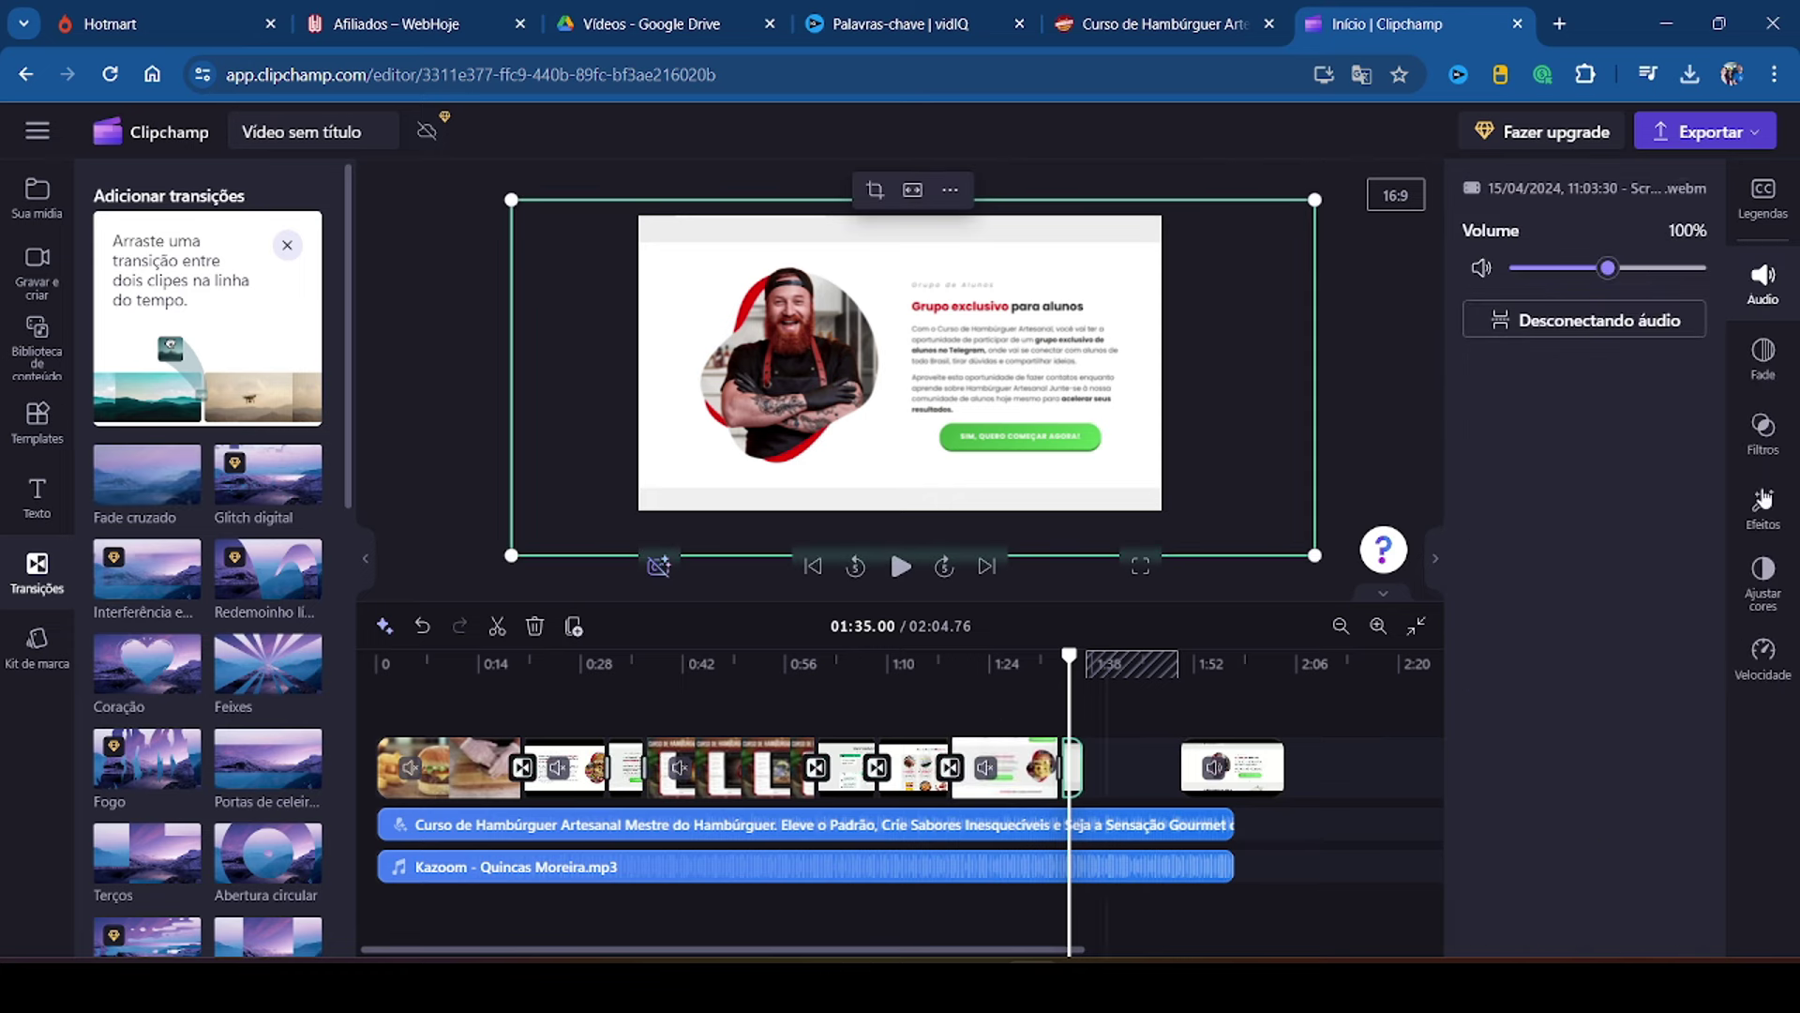
click(1764, 506)
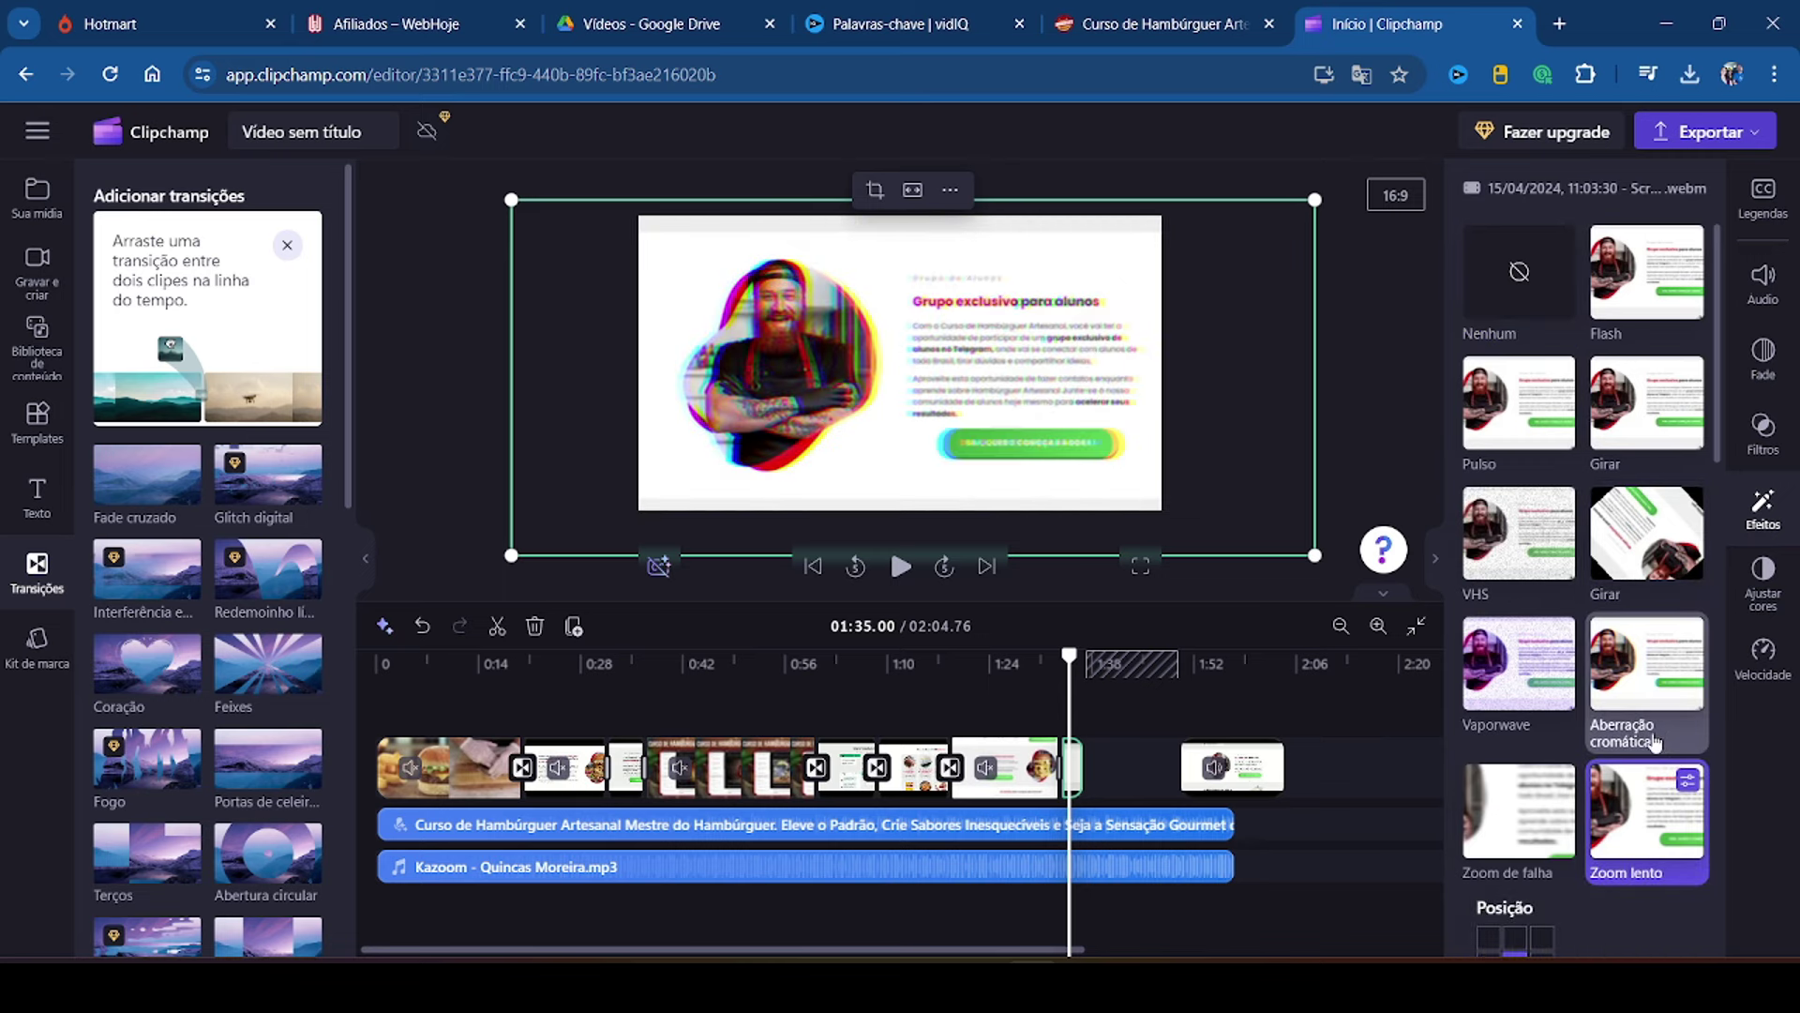
scroll(1519, 797, down, 3)
drag(1486, 844, 1442, 847)
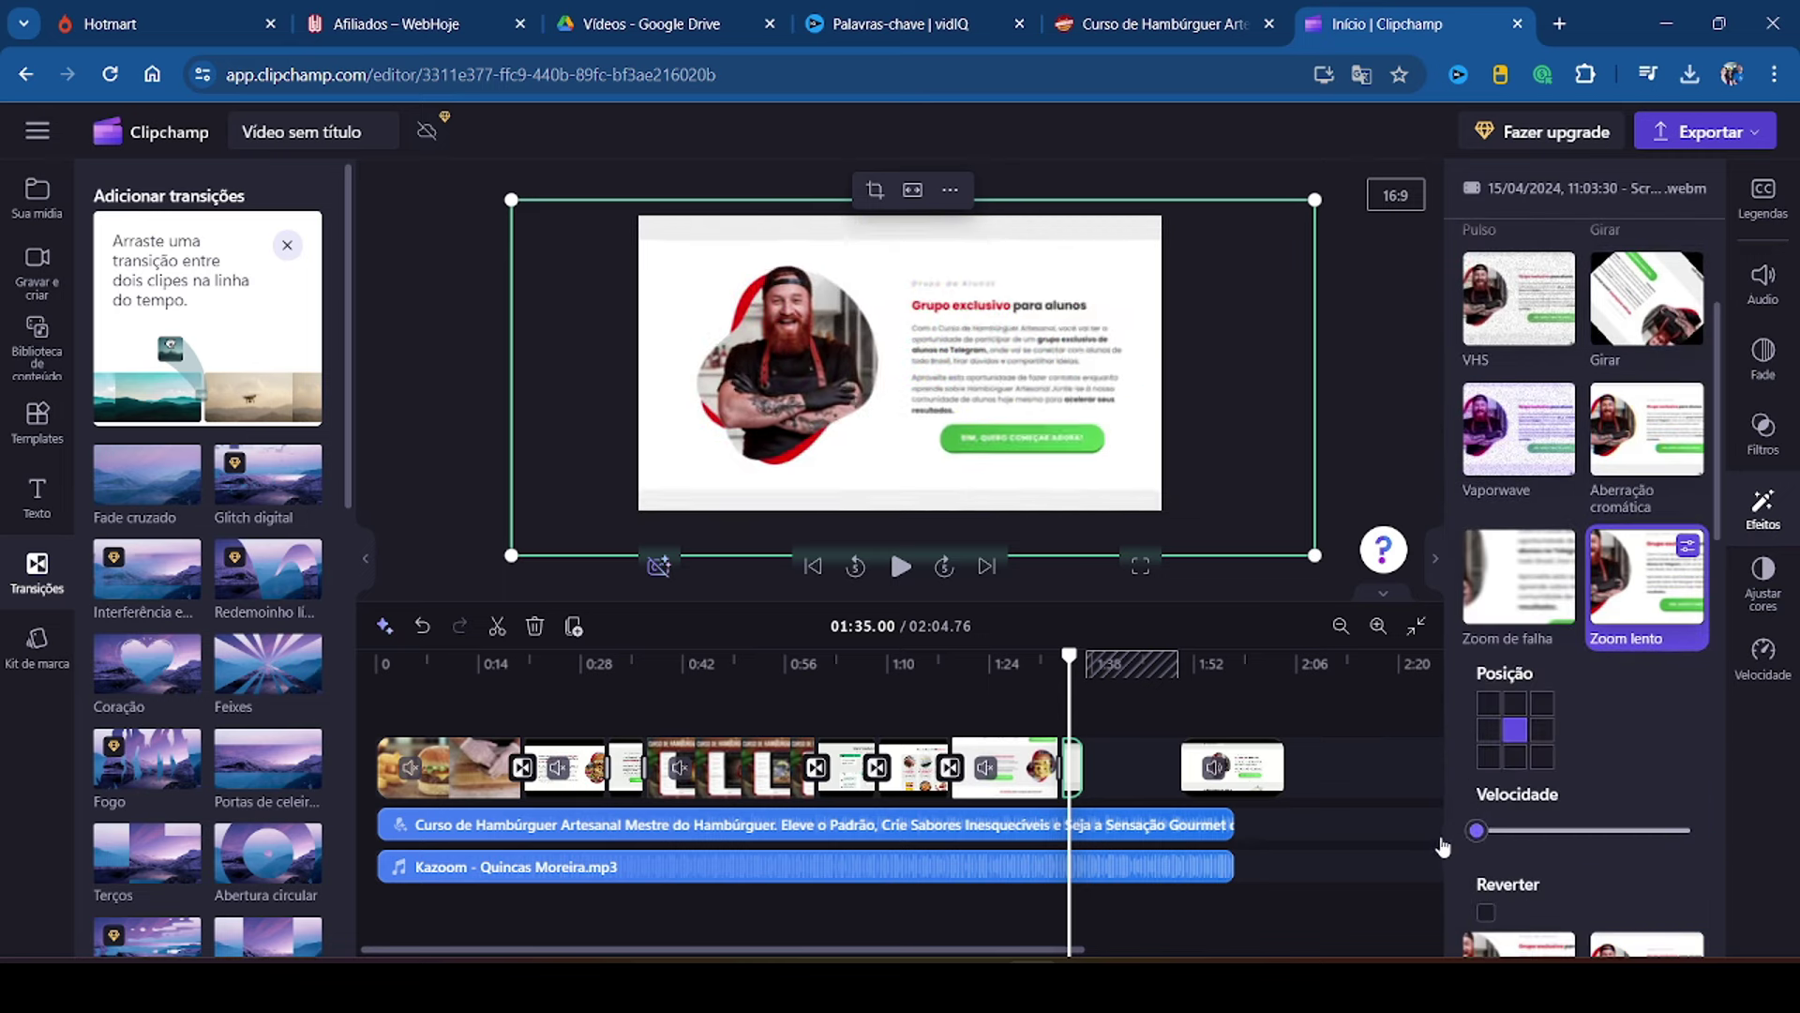
click(1488, 914)
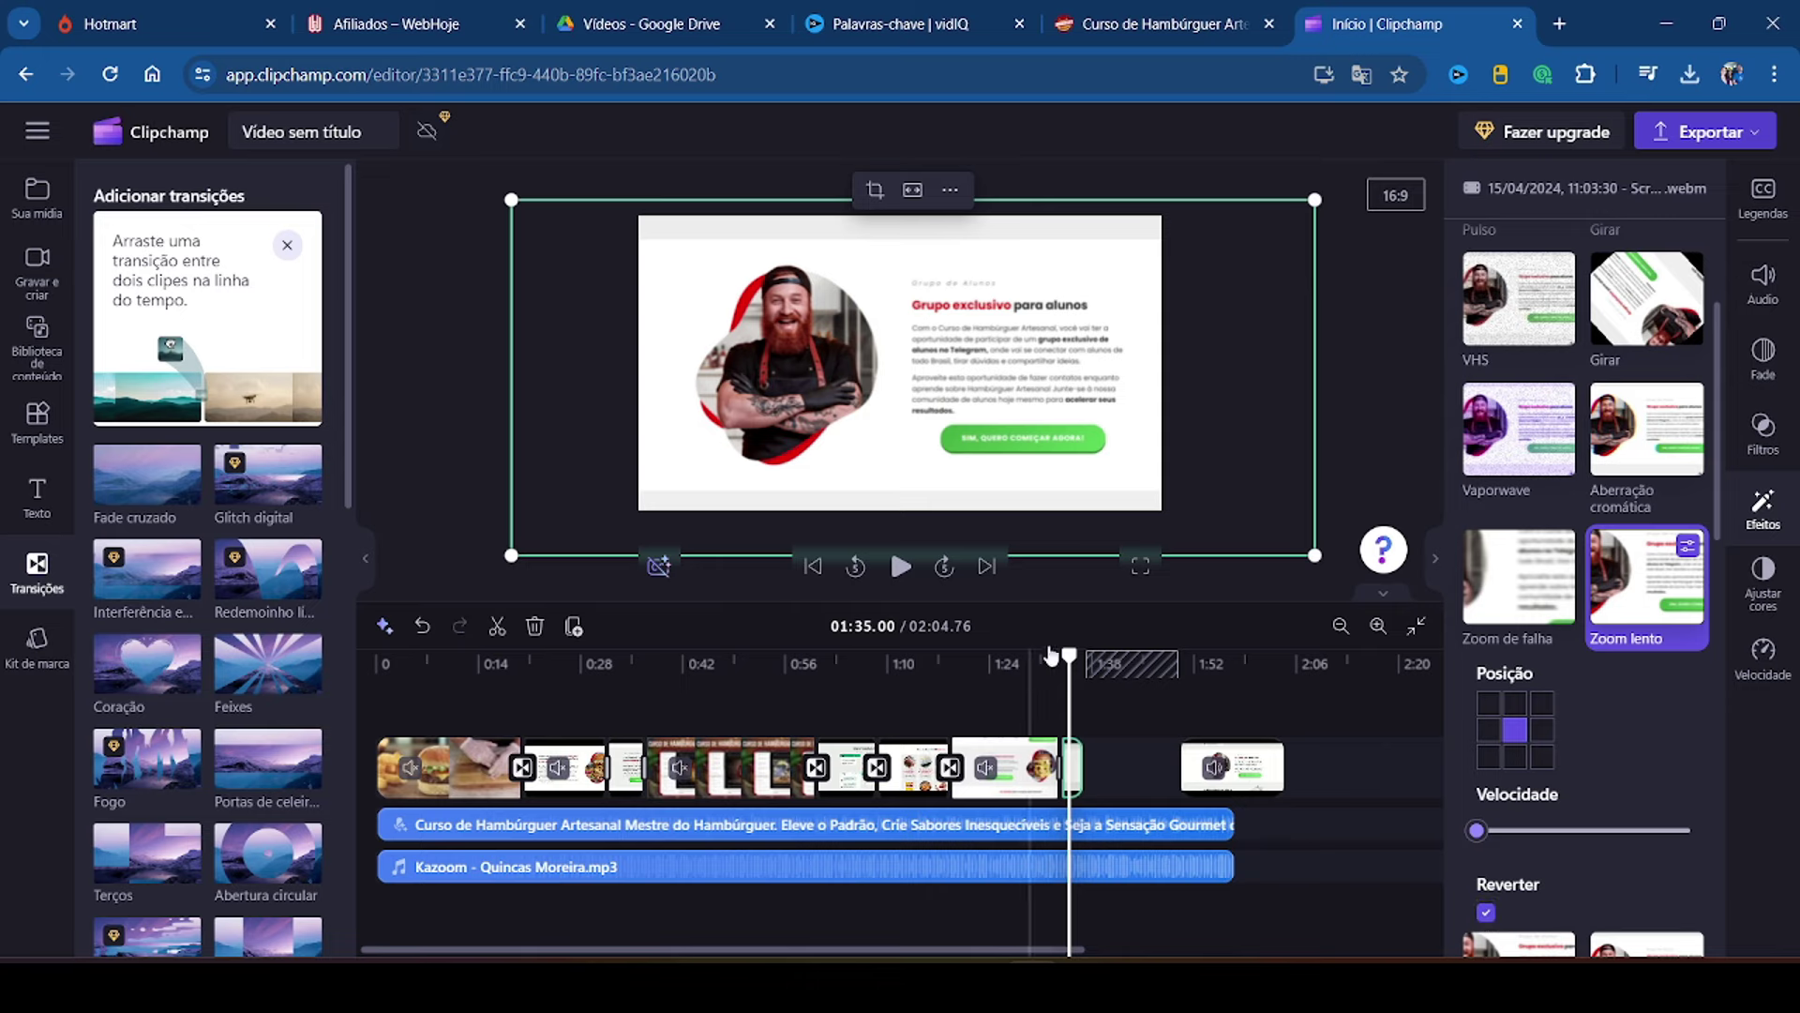
Step: Preview the video in full screen from 01:31.92 through the end of the student-group clip
drag(1081, 666, 1046, 660)
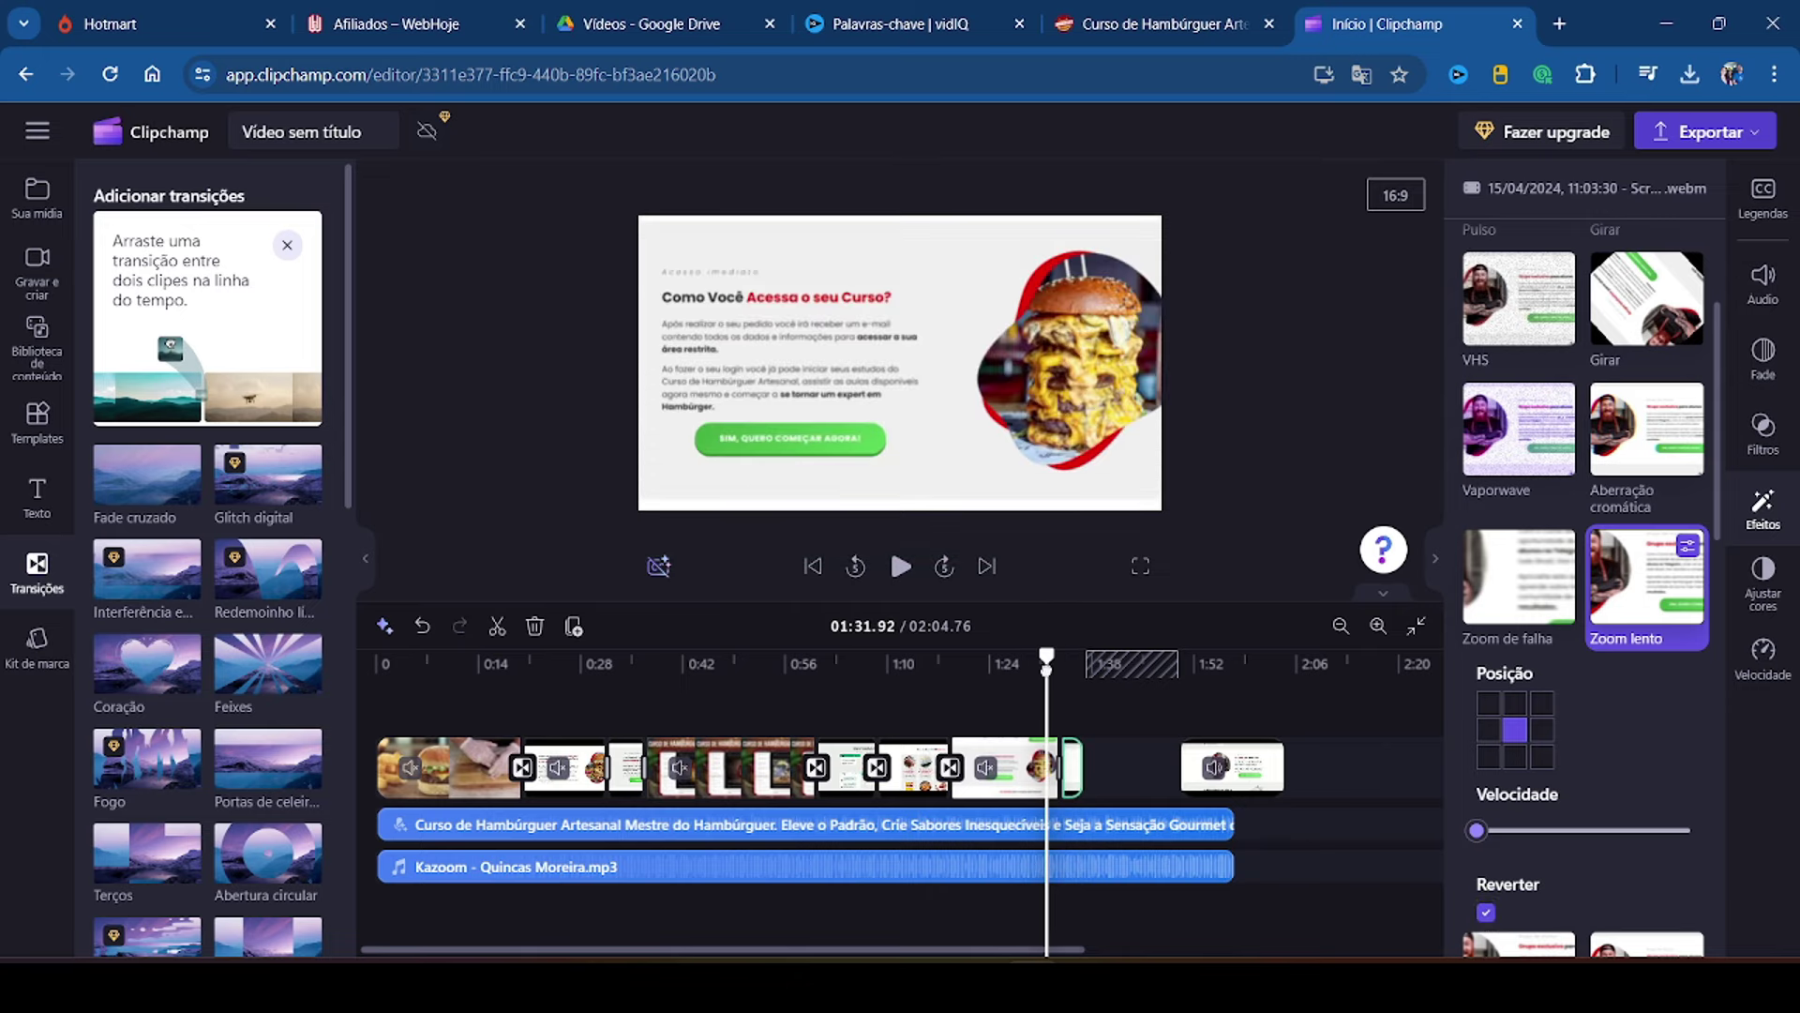
click(1139, 568)
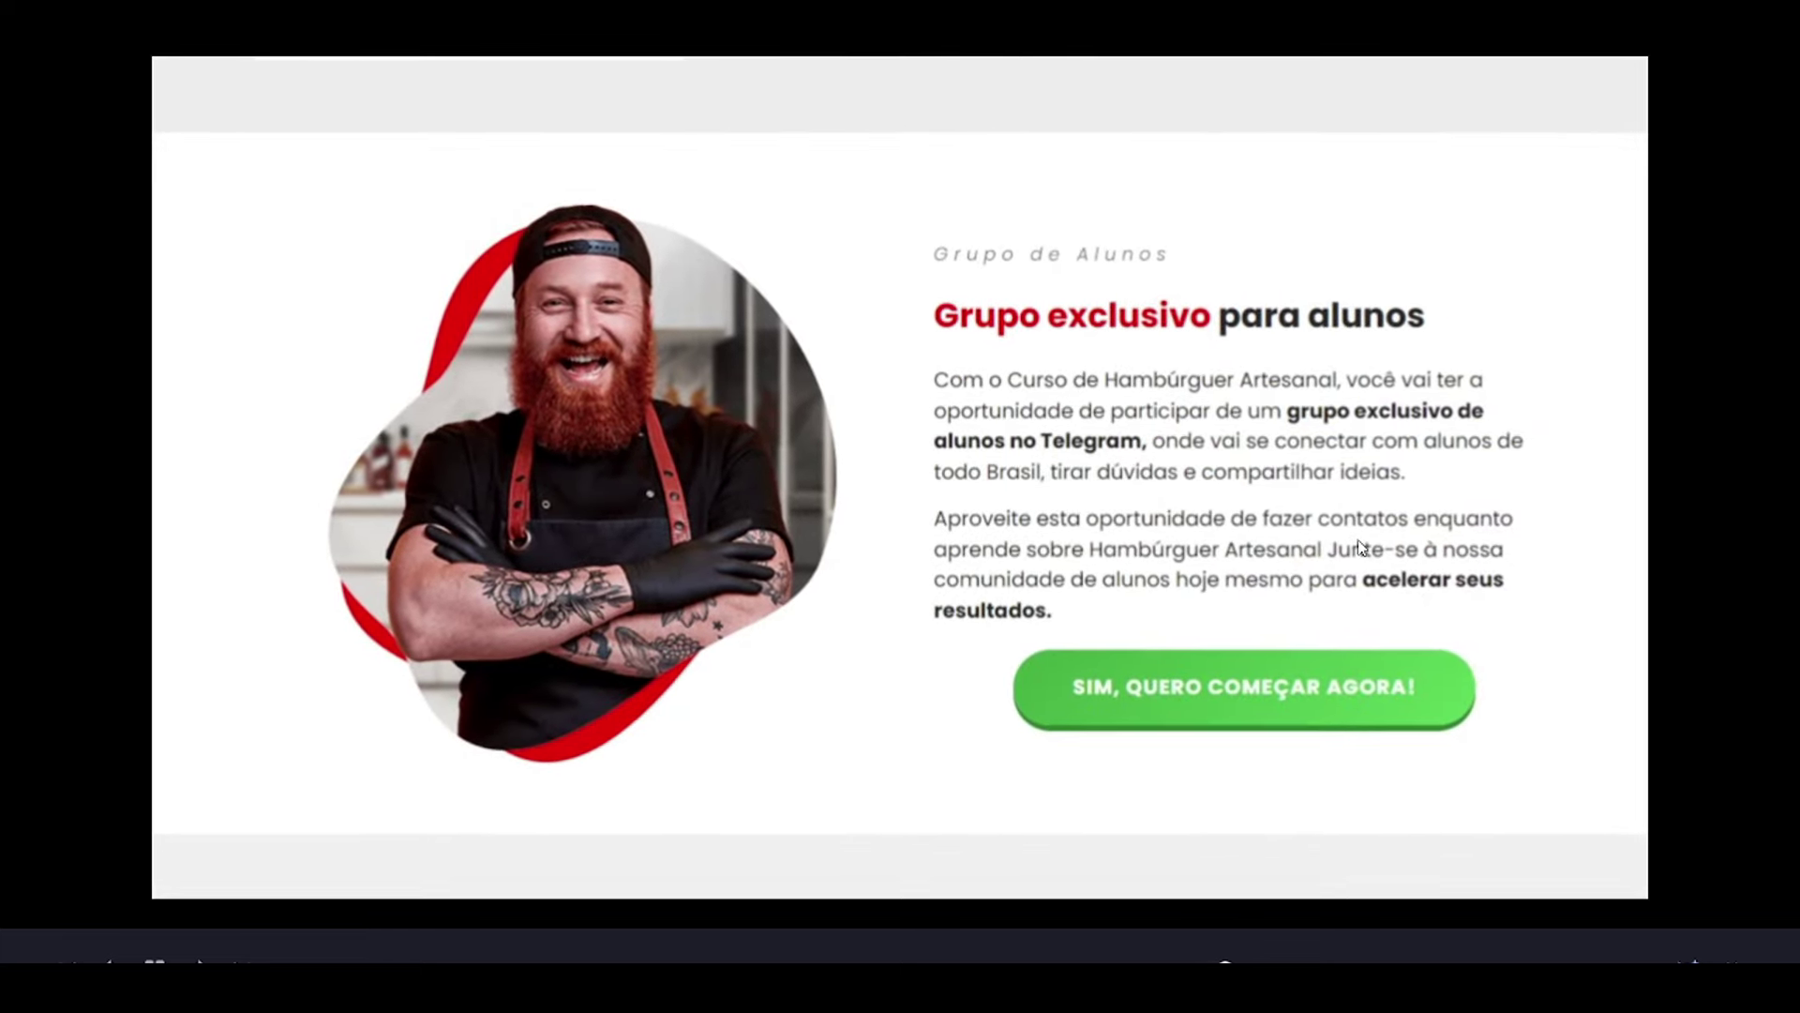
key(Escape)
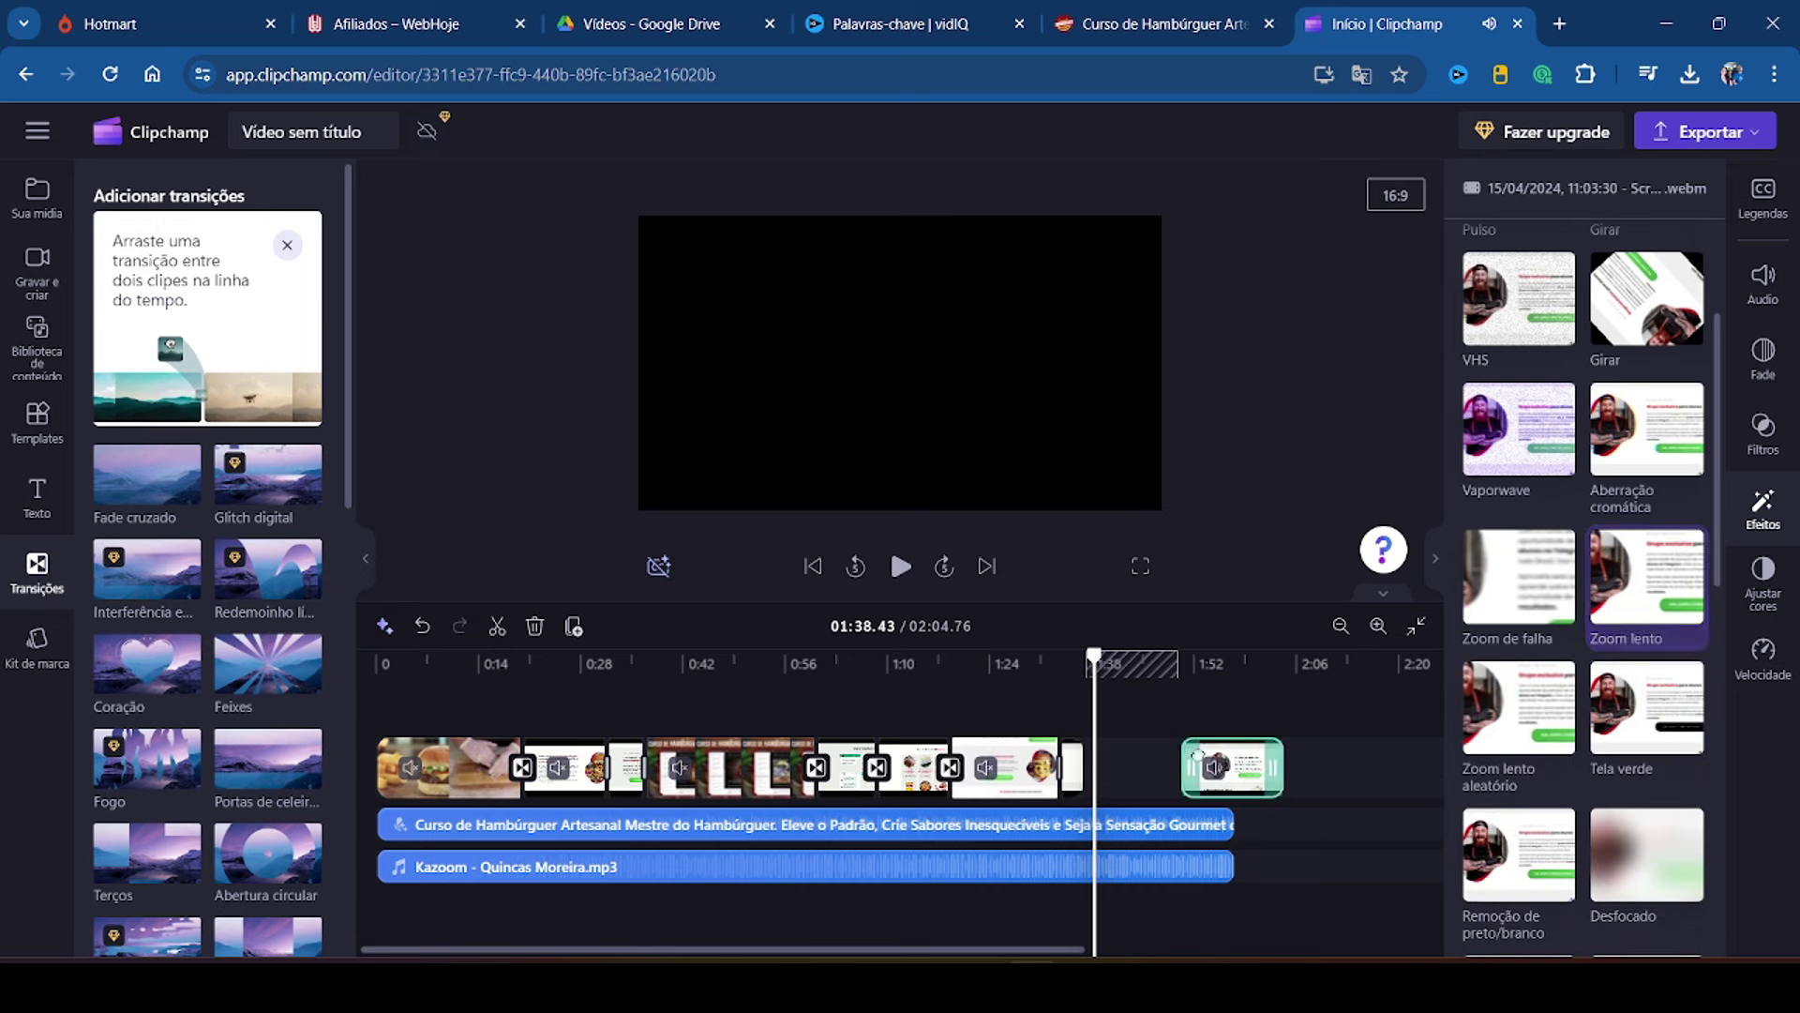
Step: Attach the rest of the recording to the student-group clip, keeping only its part after 01:44.11 with no gap before it
drag(1225, 769, 1139, 747)
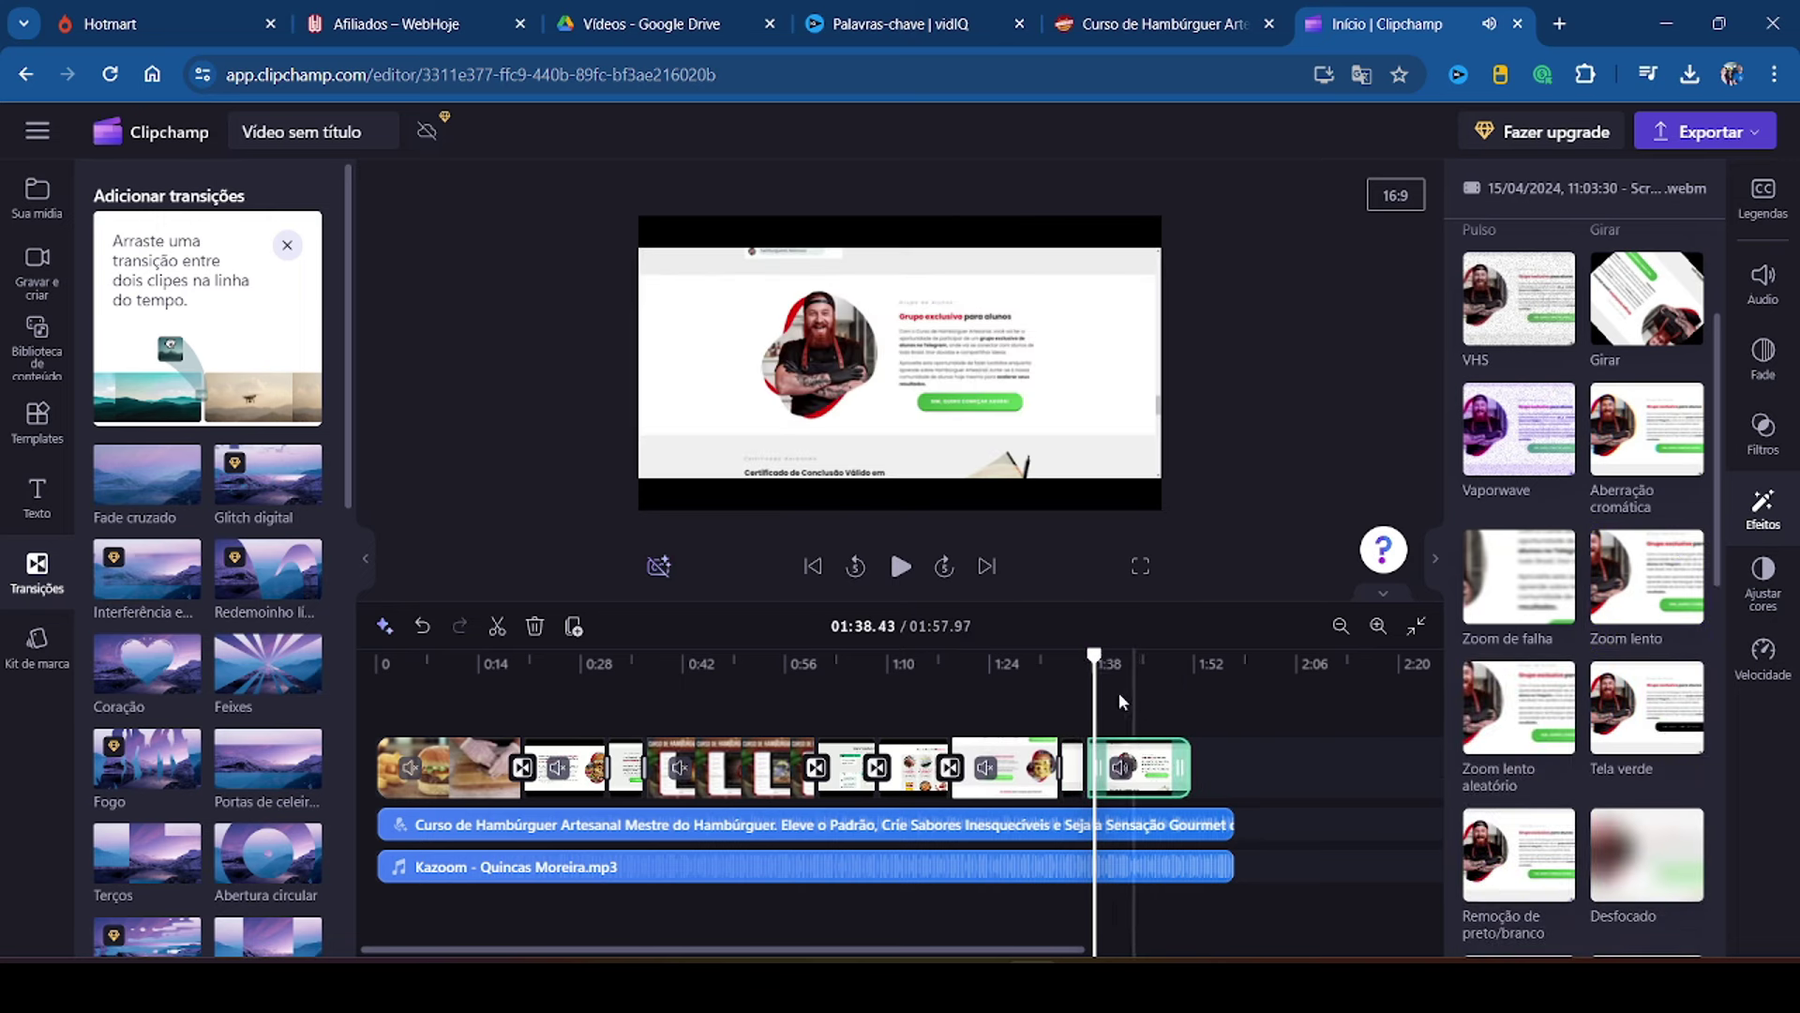
click(1134, 764)
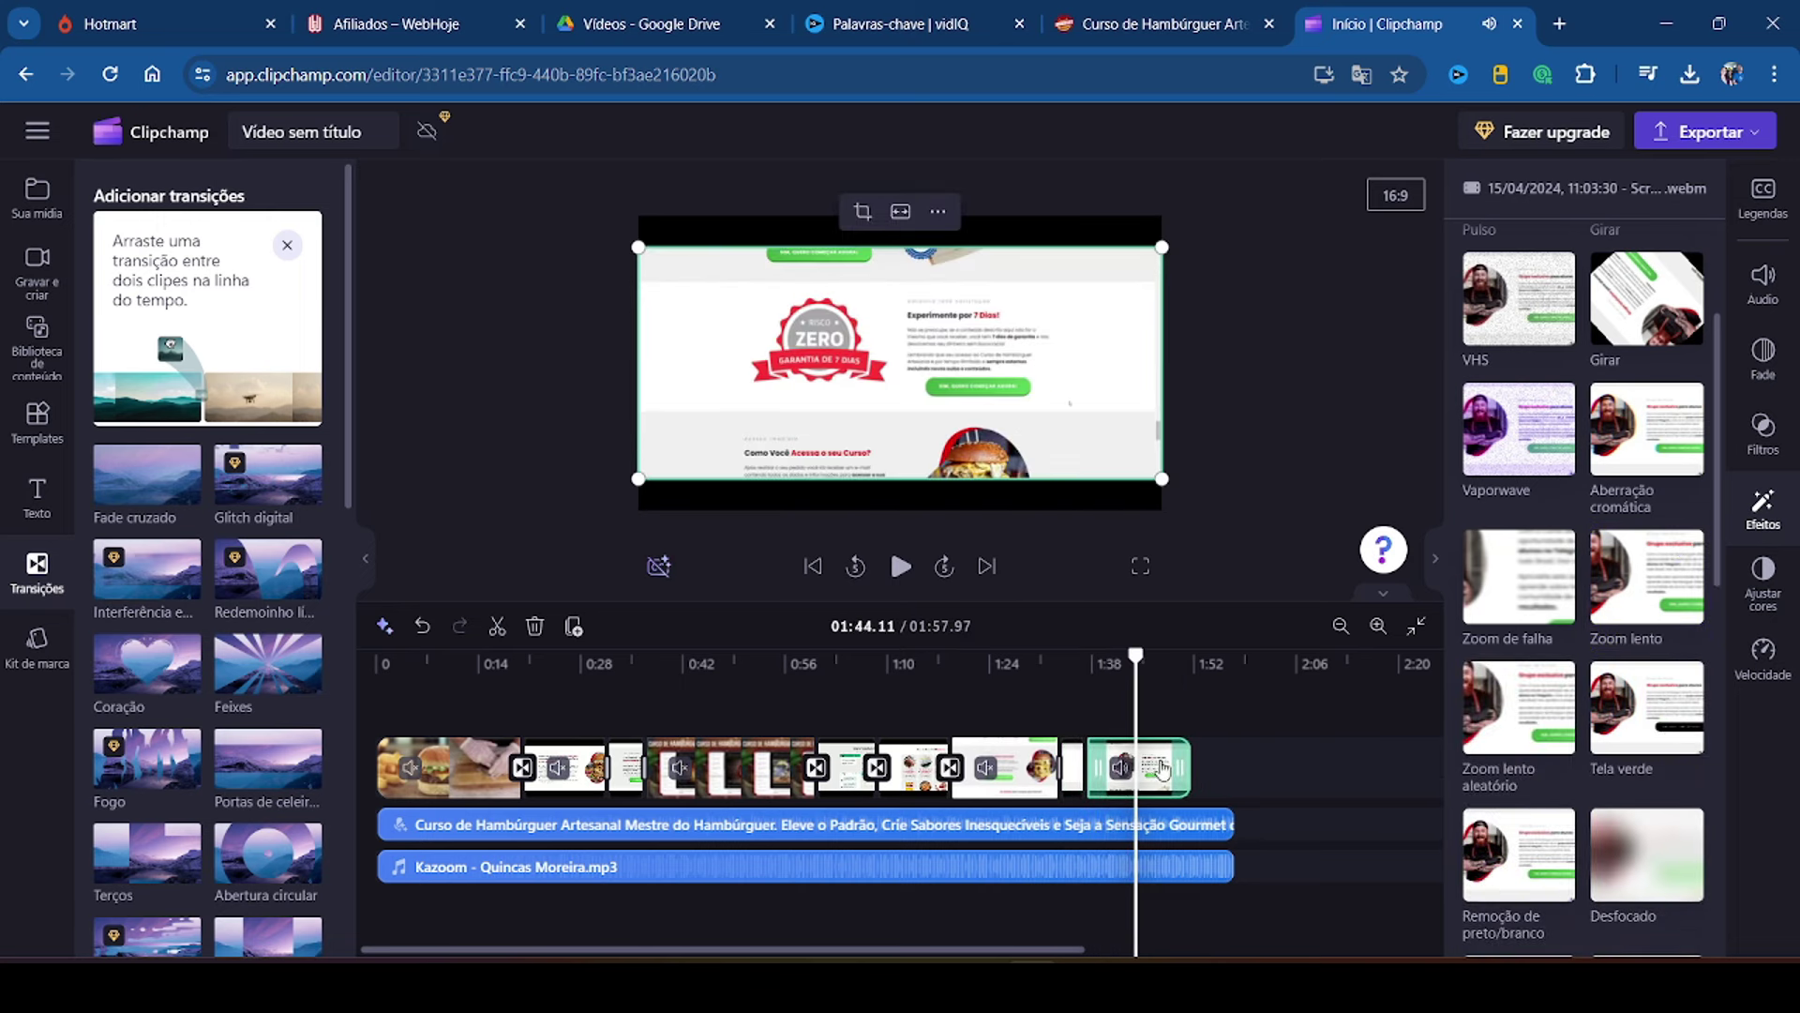
click(495, 626)
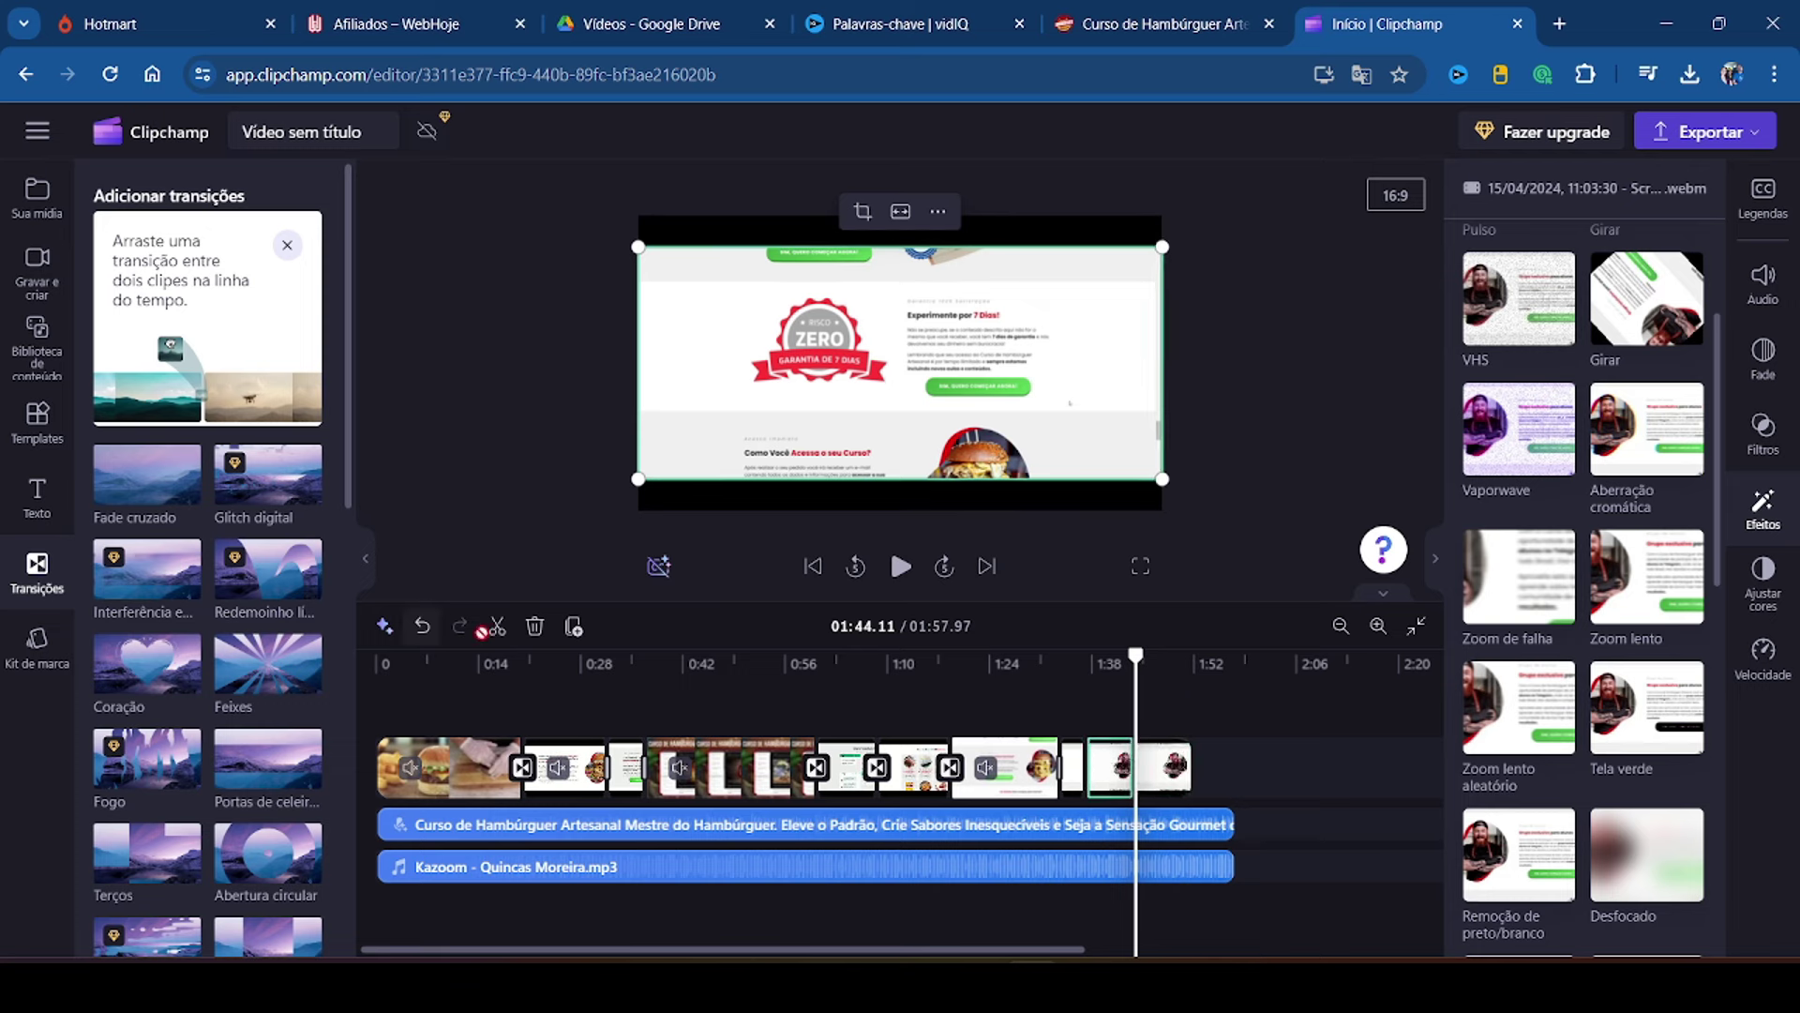
click(534, 626)
drag(1162, 767, 1107, 771)
Step: Enlarge the guarantee clip at 01:38.47 to cover the black bars of the frame, and play it to check the framing
click(1088, 684)
key(space)
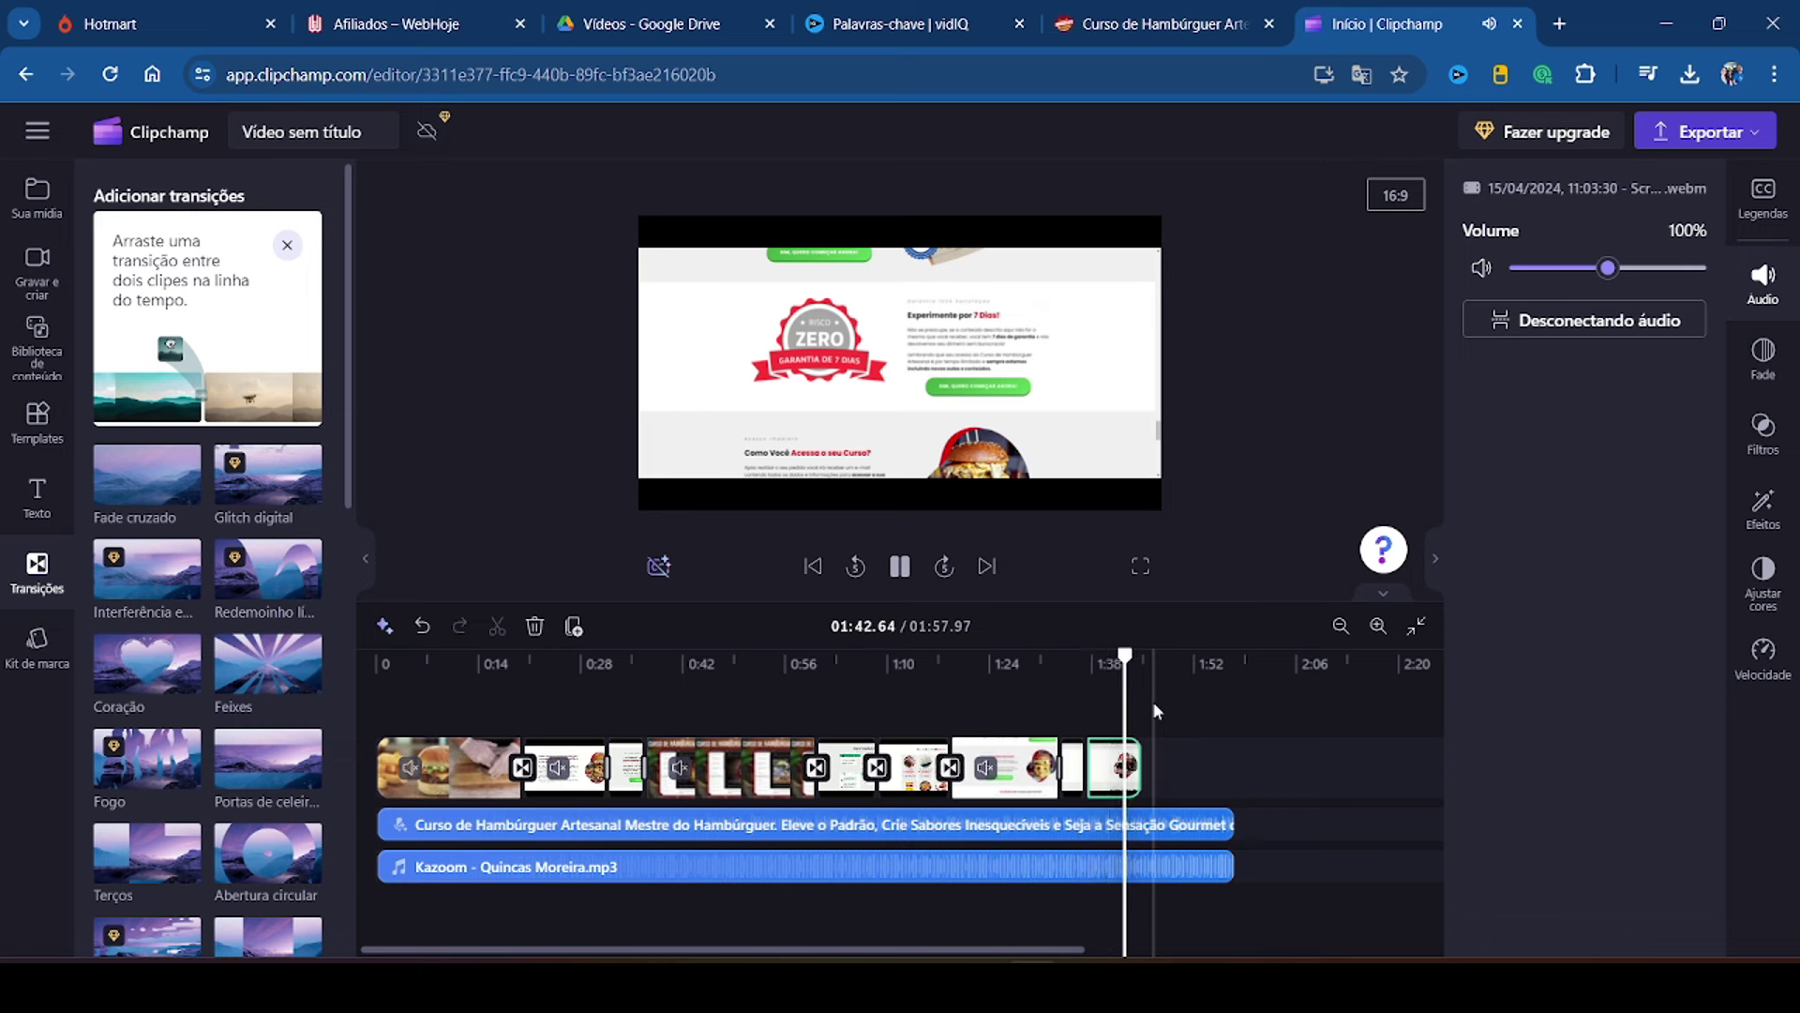
click(1094, 698)
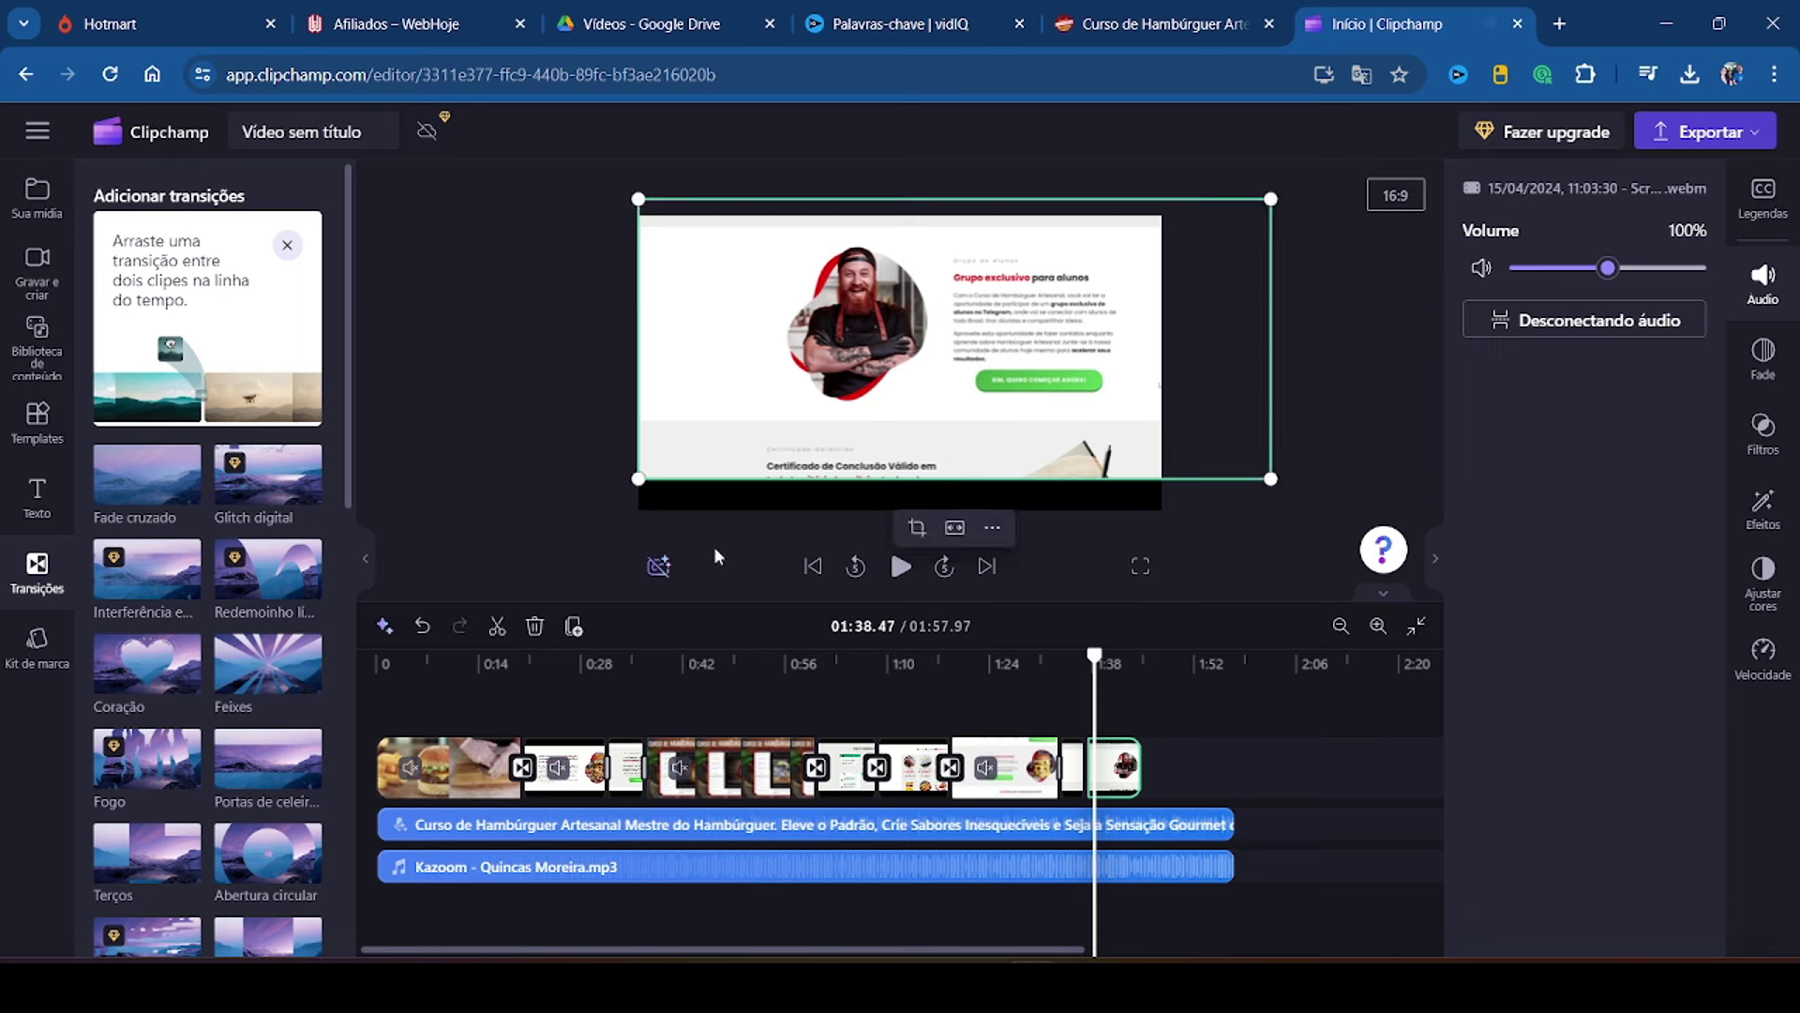
drag(634, 481, 503, 638)
drag(1271, 553, 1288, 582)
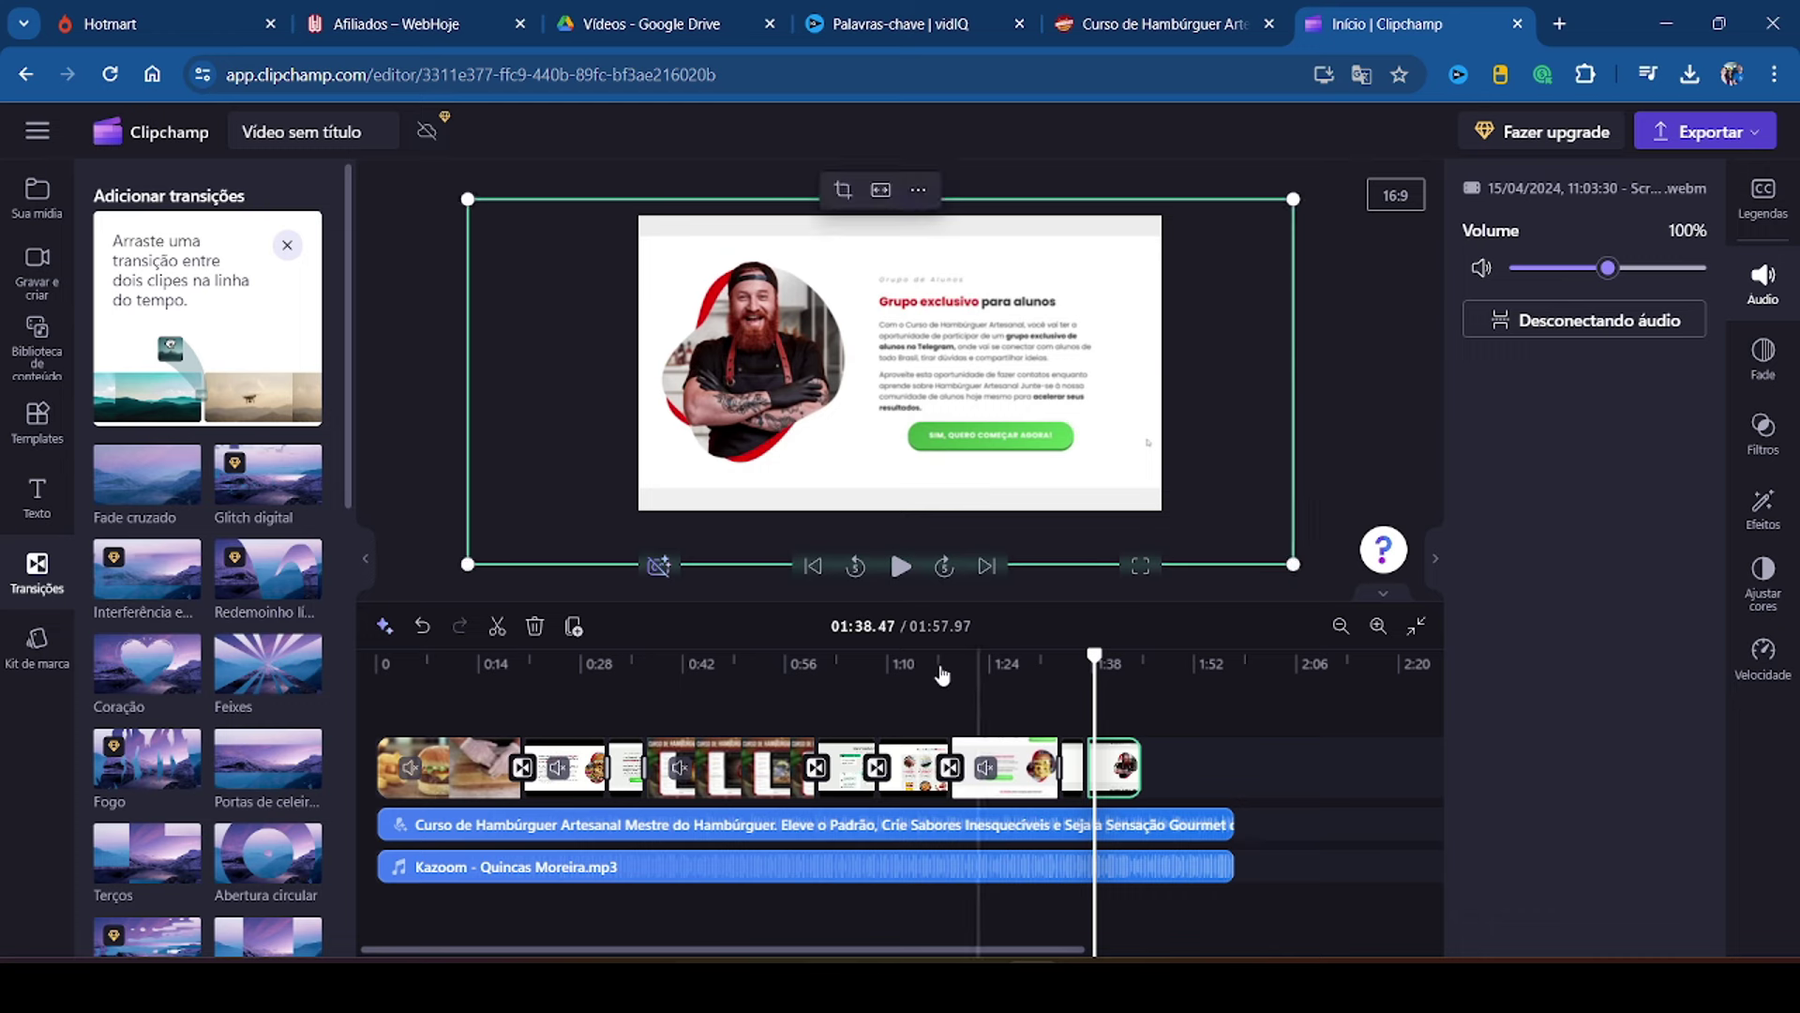
click(900, 567)
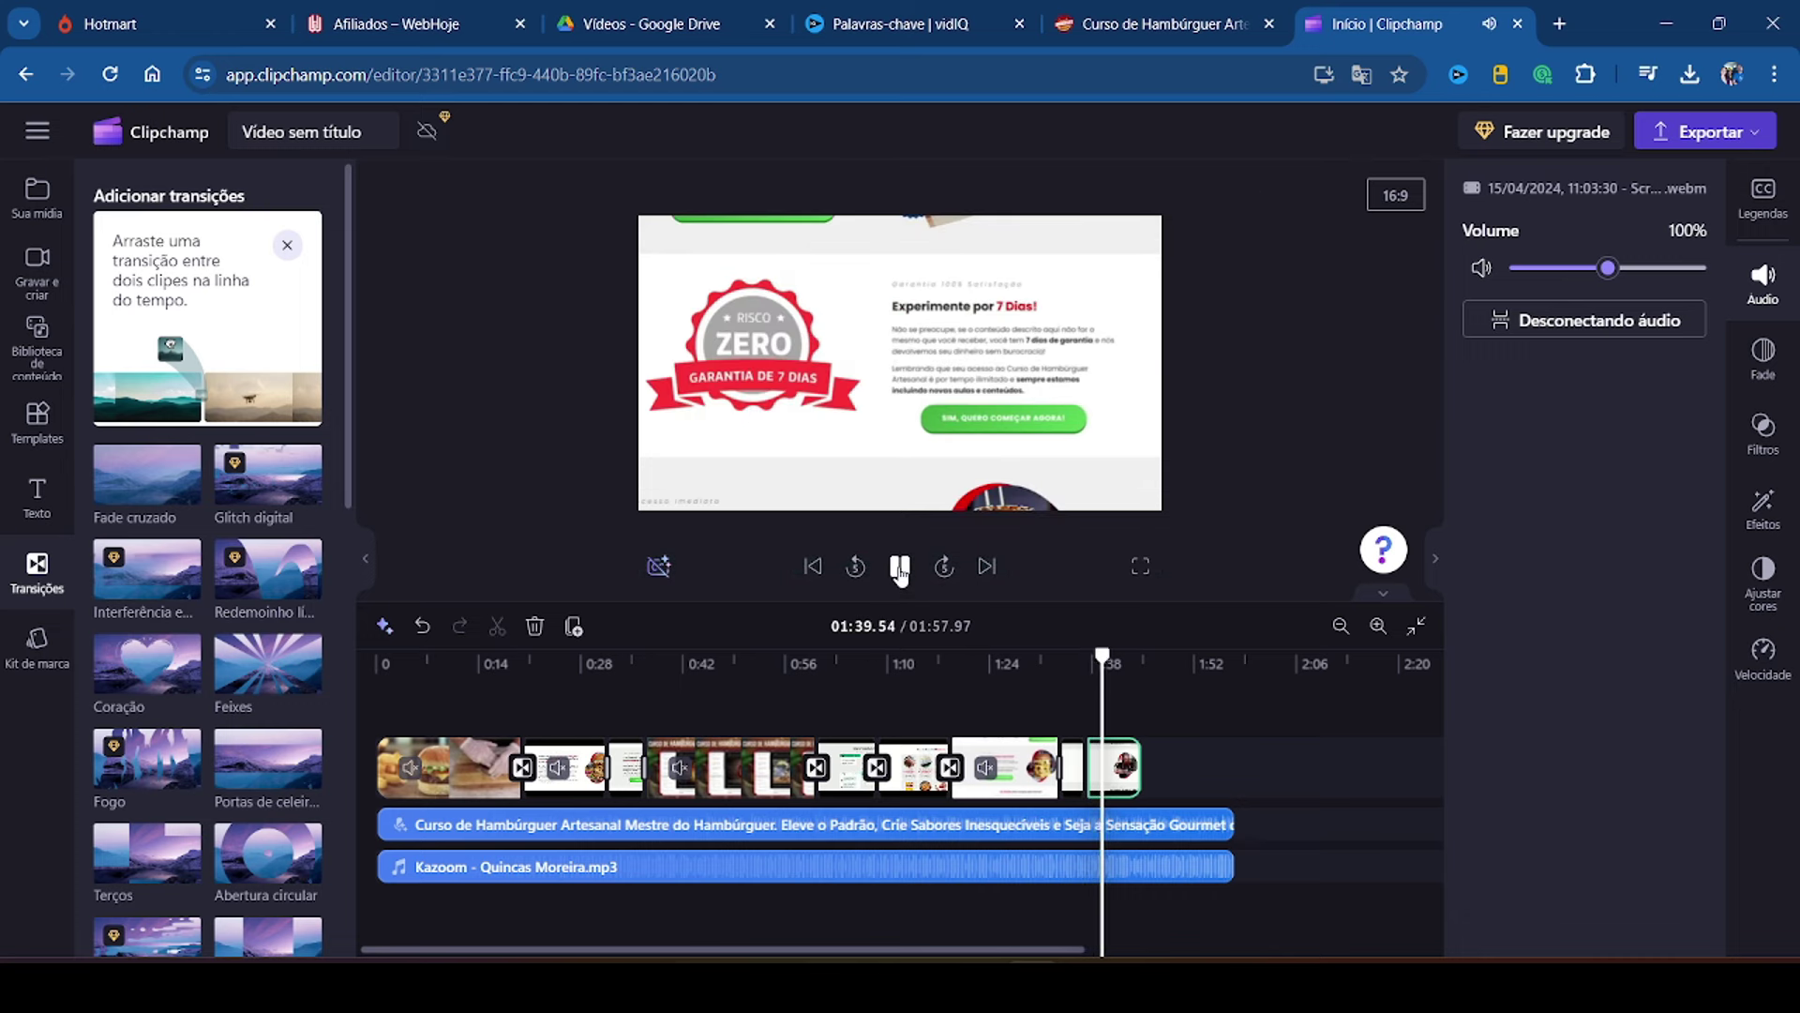
click(900, 567)
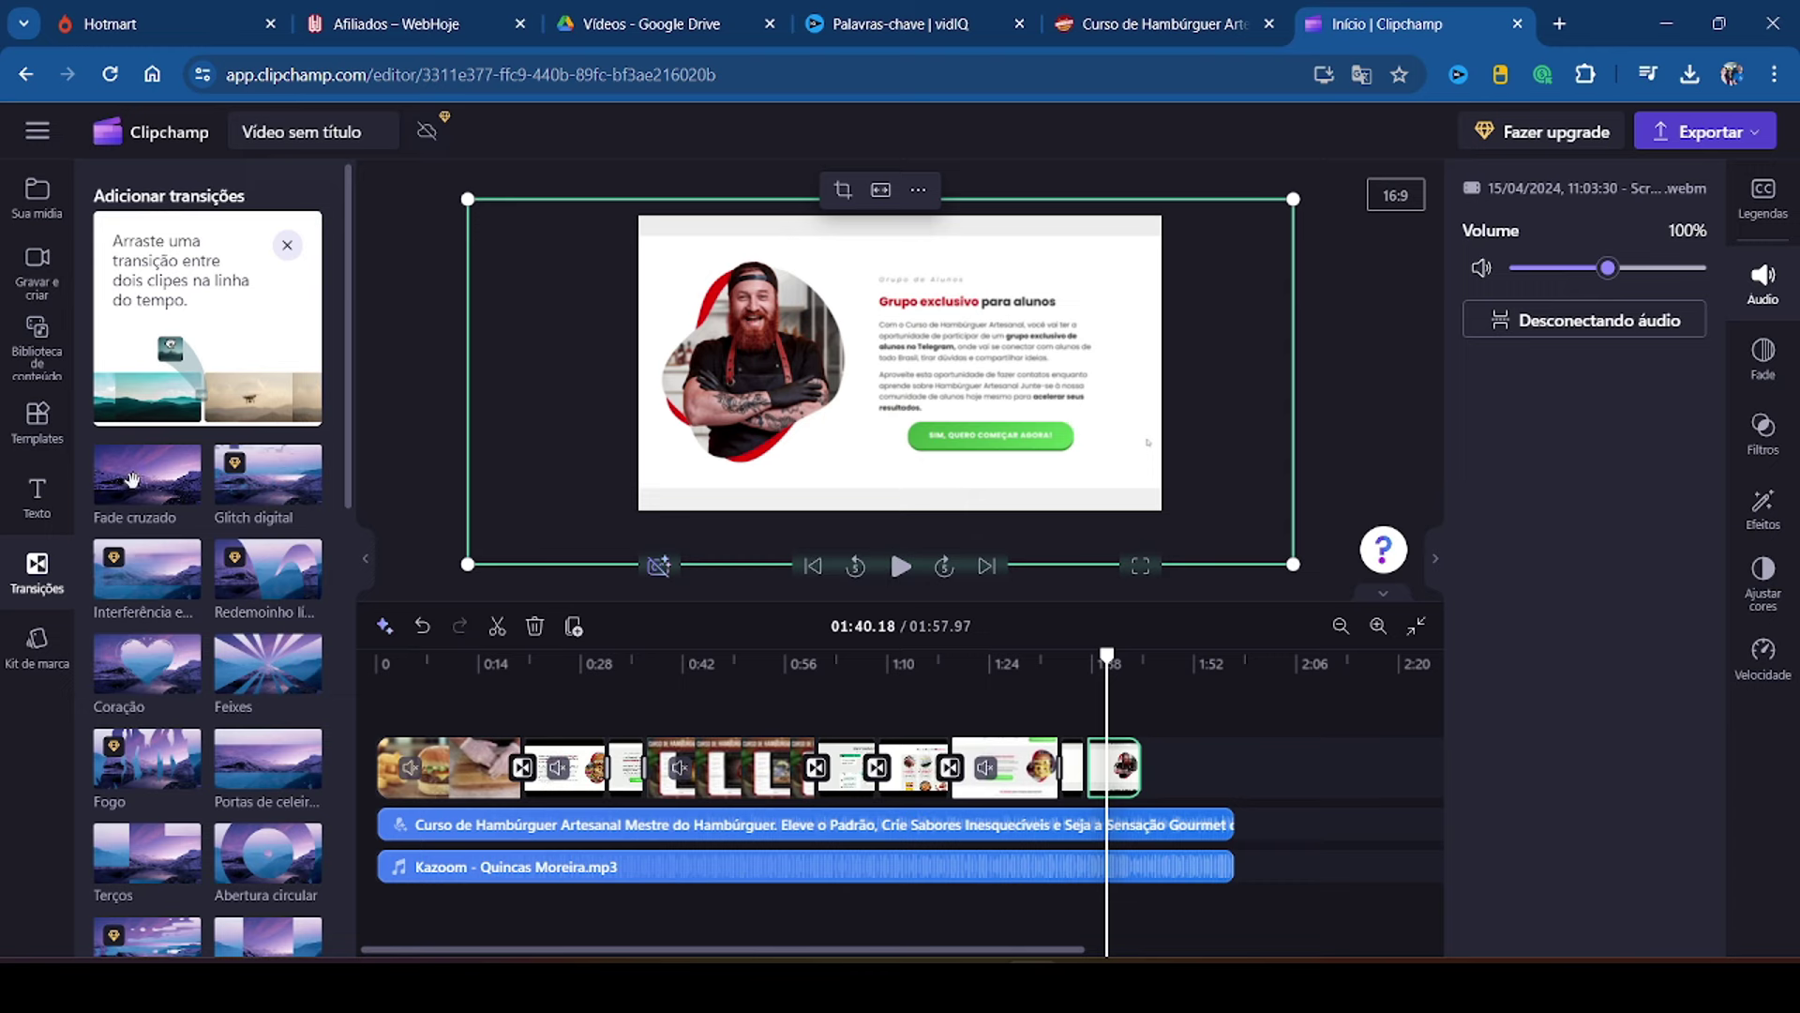
Step: Add a Fade cruzado transition before the guarantee clip, and apply Zoom lento to that clip with the lowest Velocidade
drag(131, 480, 1124, 768)
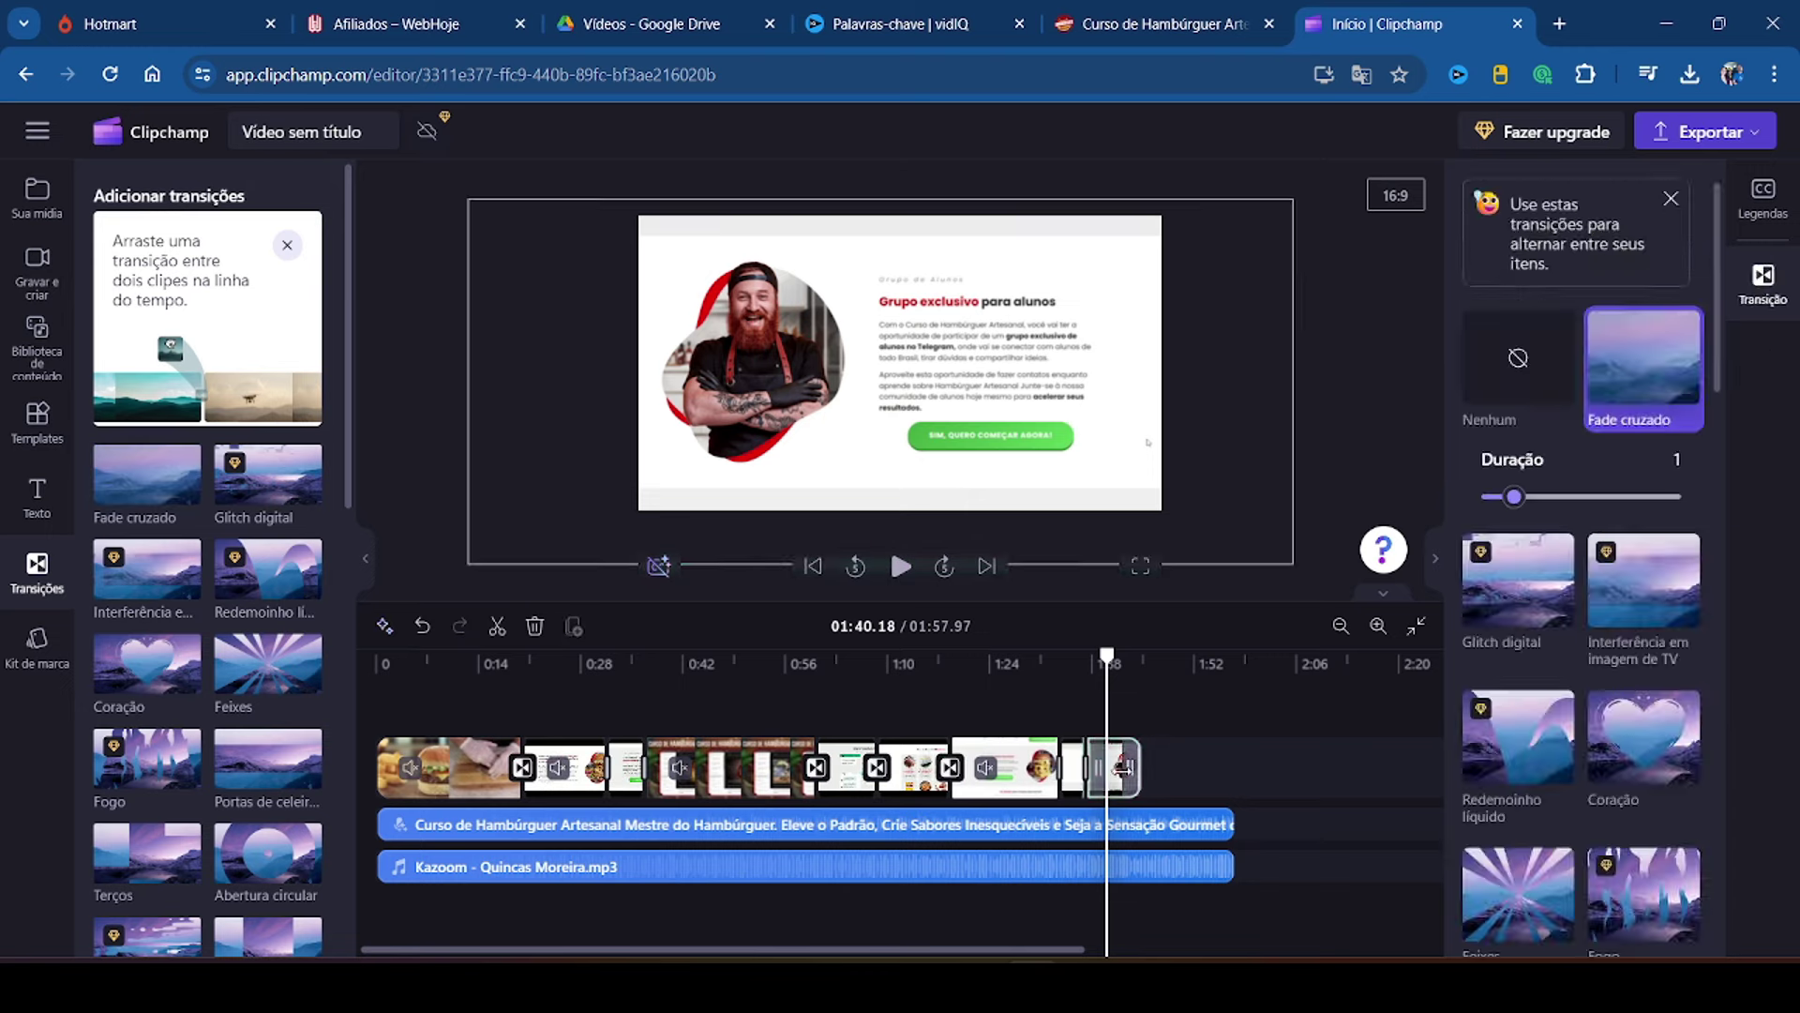
click(1124, 767)
click(1760, 497)
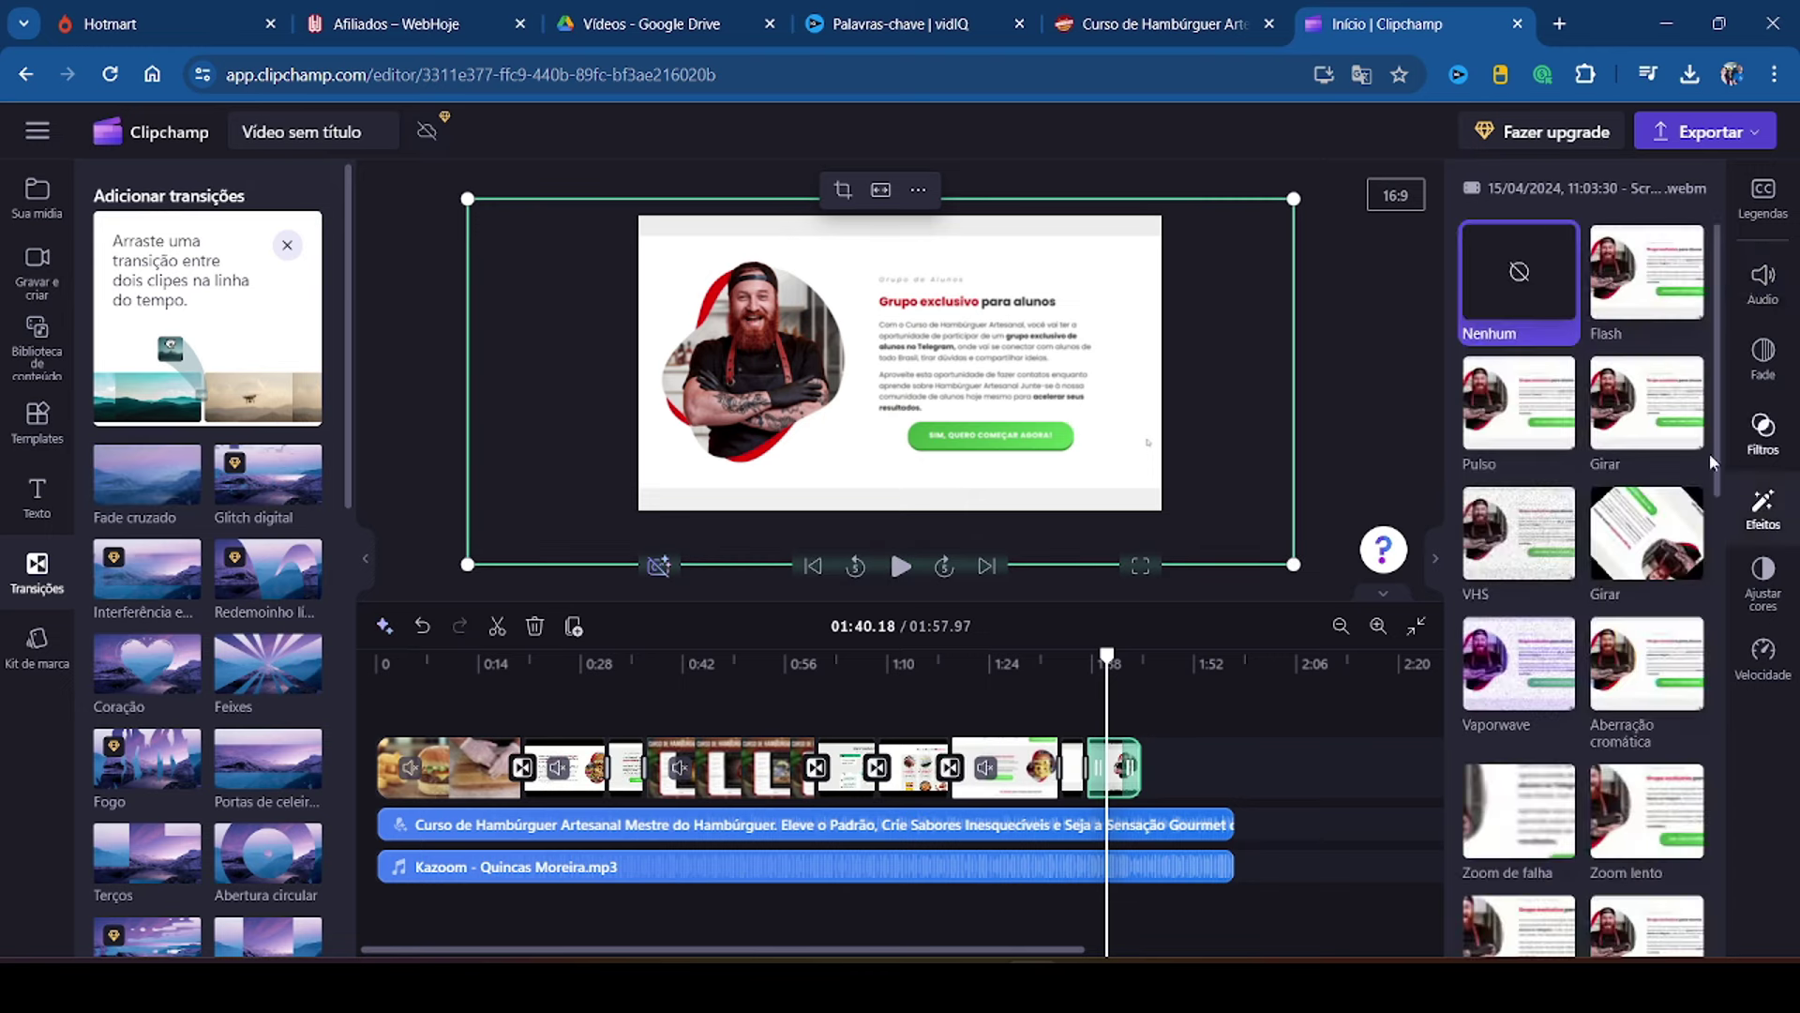
scroll(1647, 515, down, 5)
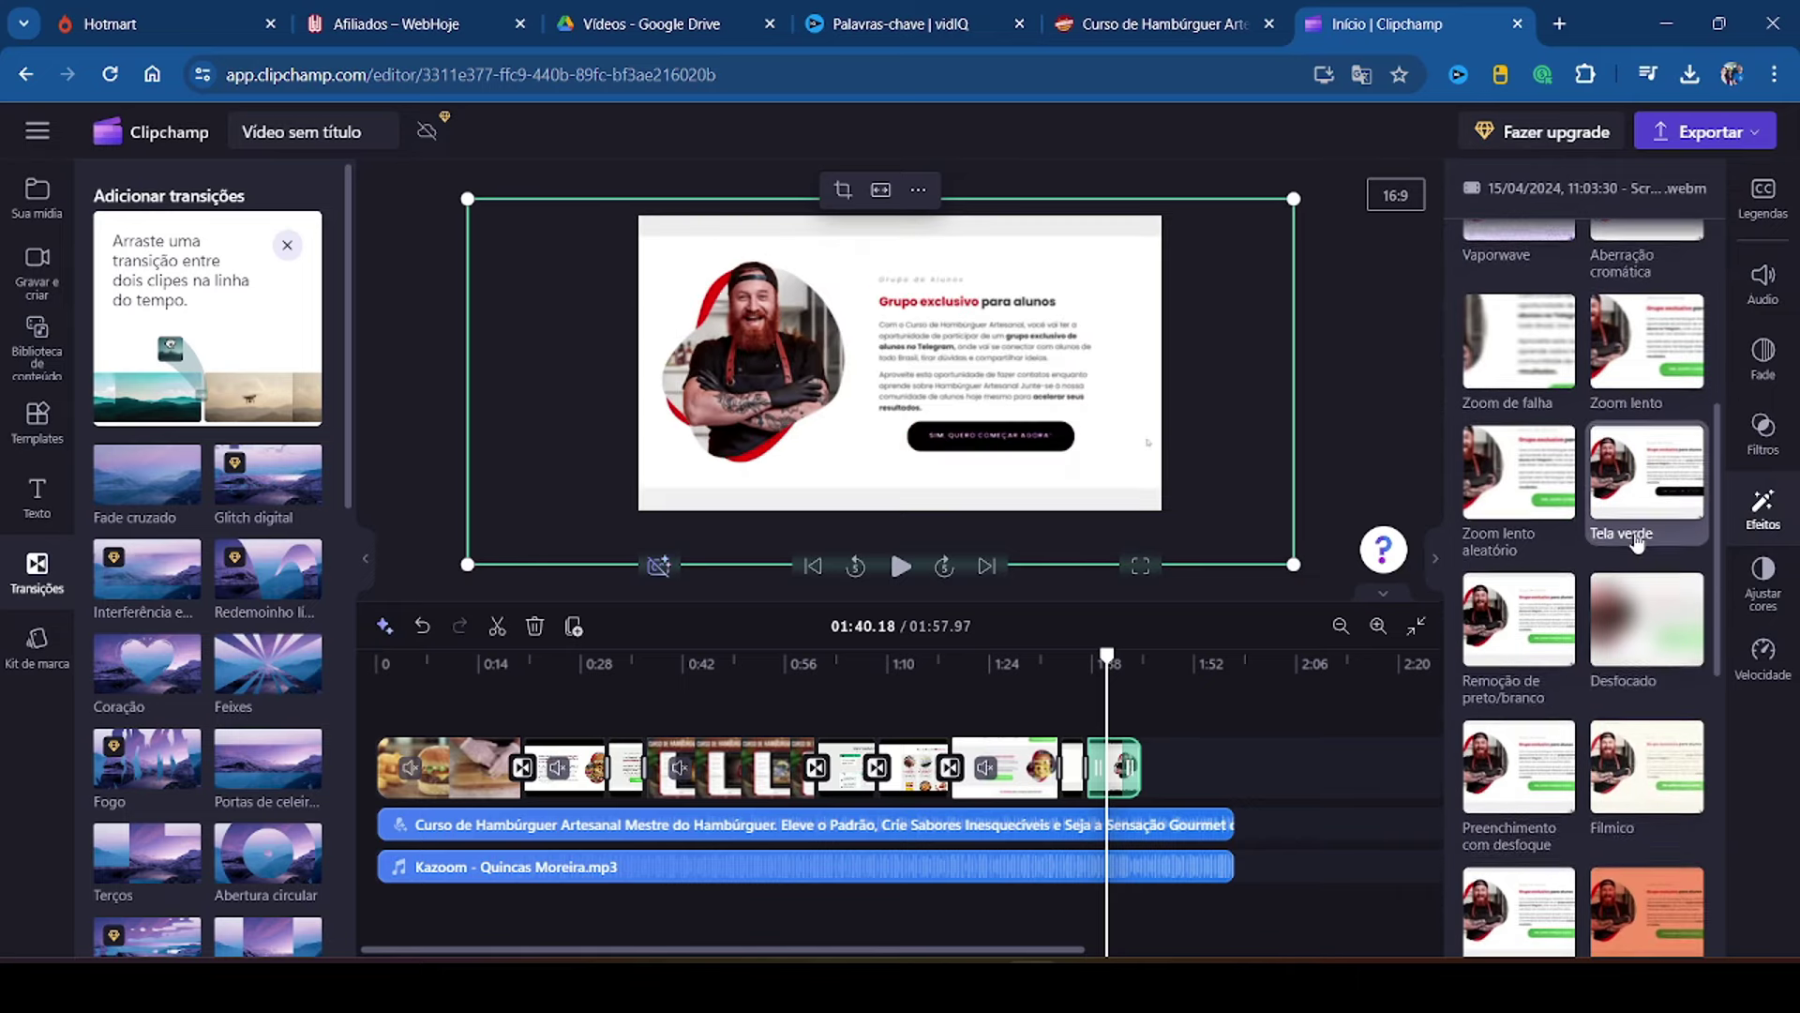
scroll(1547, 600, up, 3)
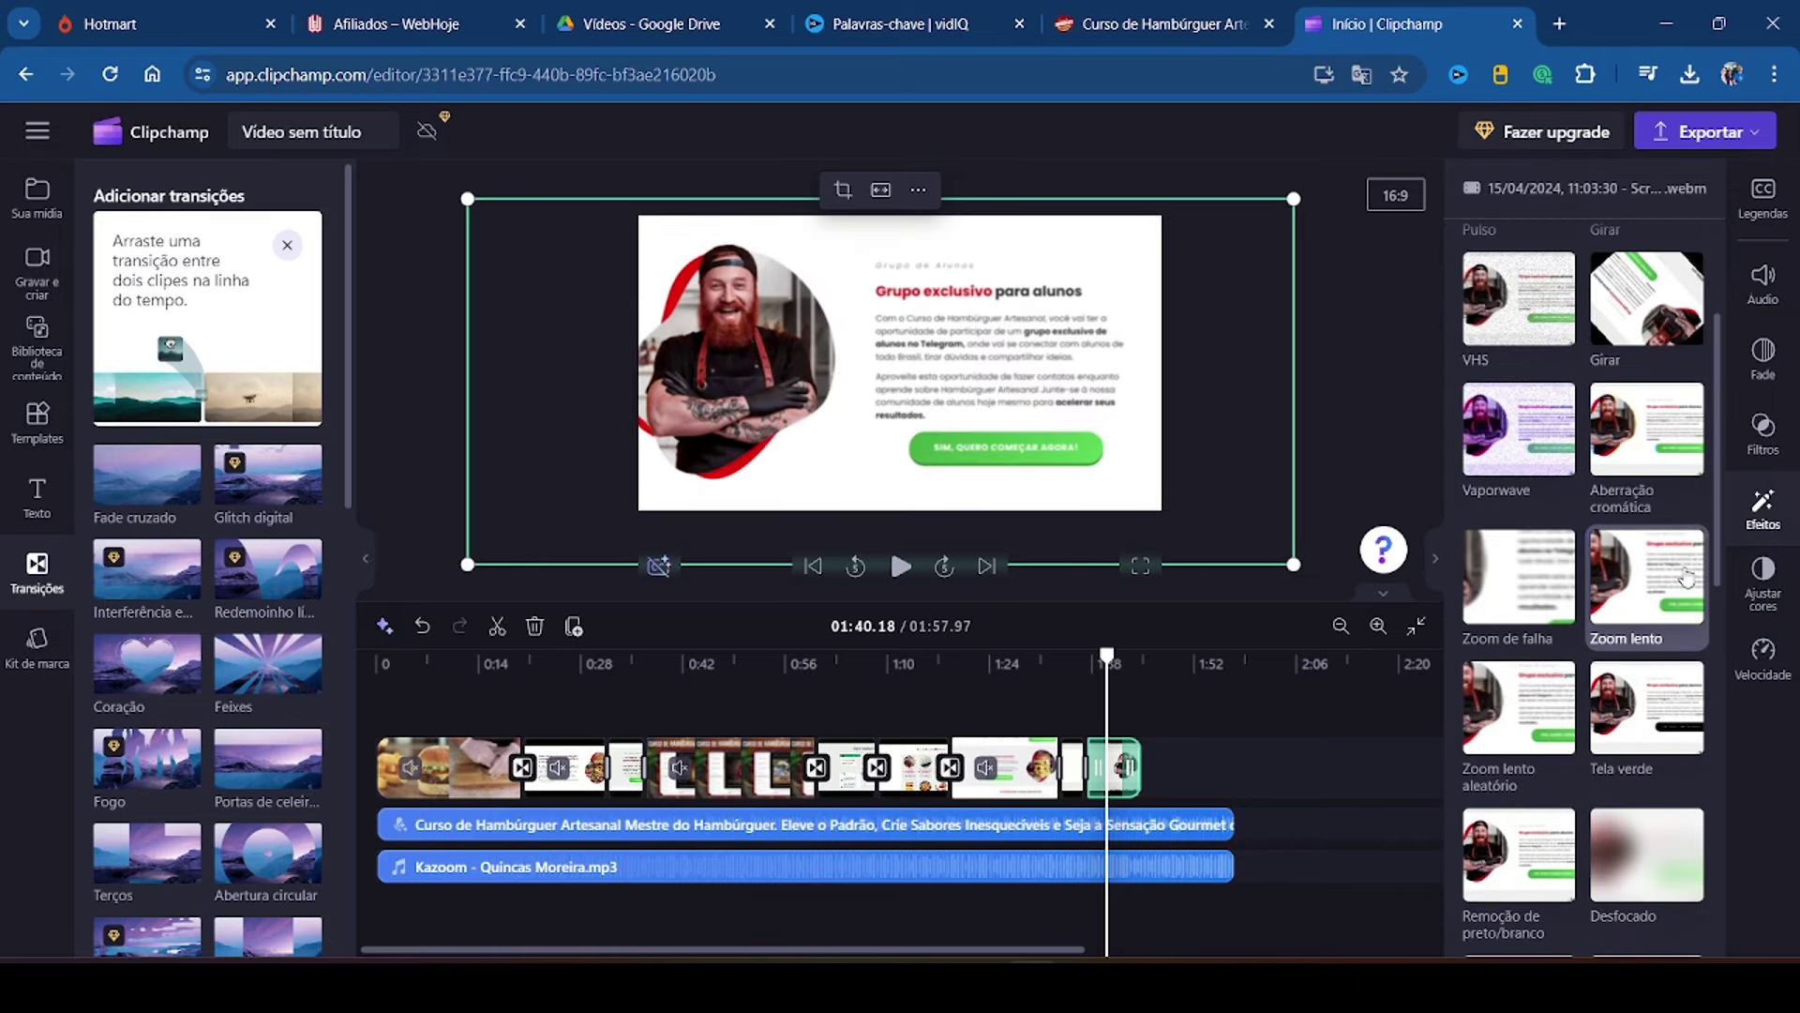
click(1651, 588)
drag(1489, 828, 1402, 839)
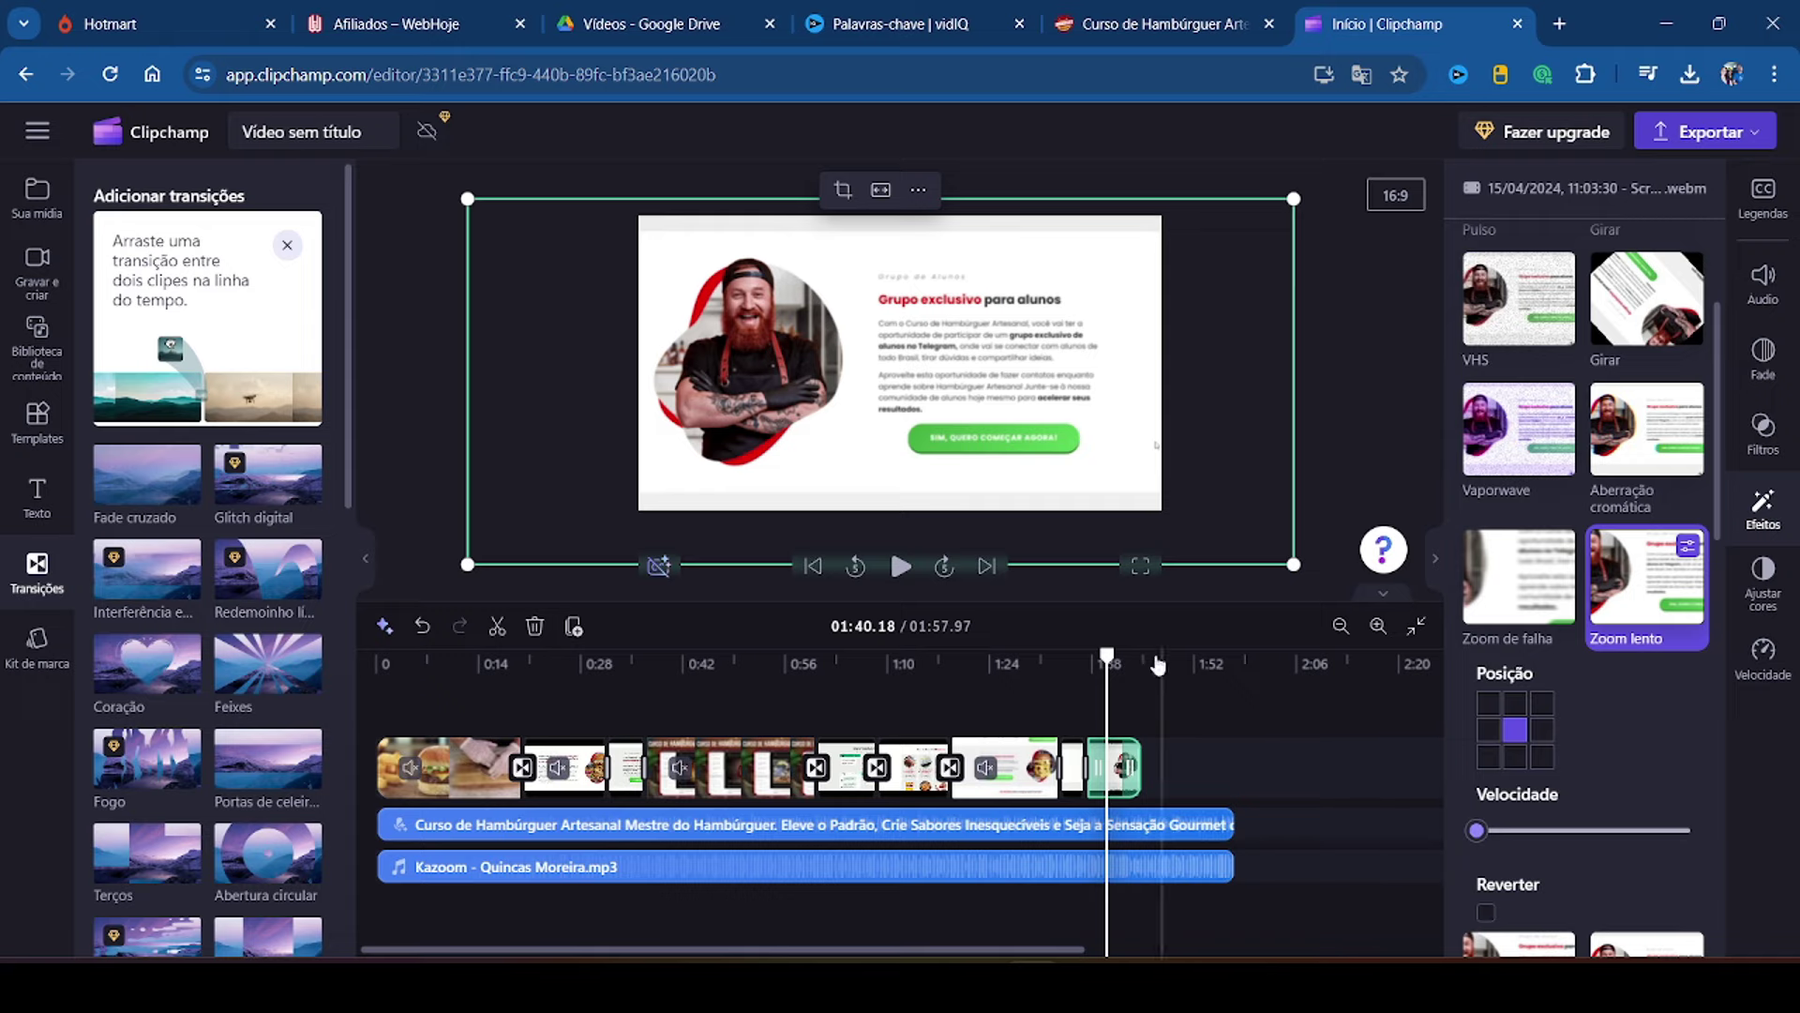
Step: Preview the guarantee clip in full screen from 01:35.65, and set its playback Velocidade to 0.6
drag(1108, 653, 1074, 658)
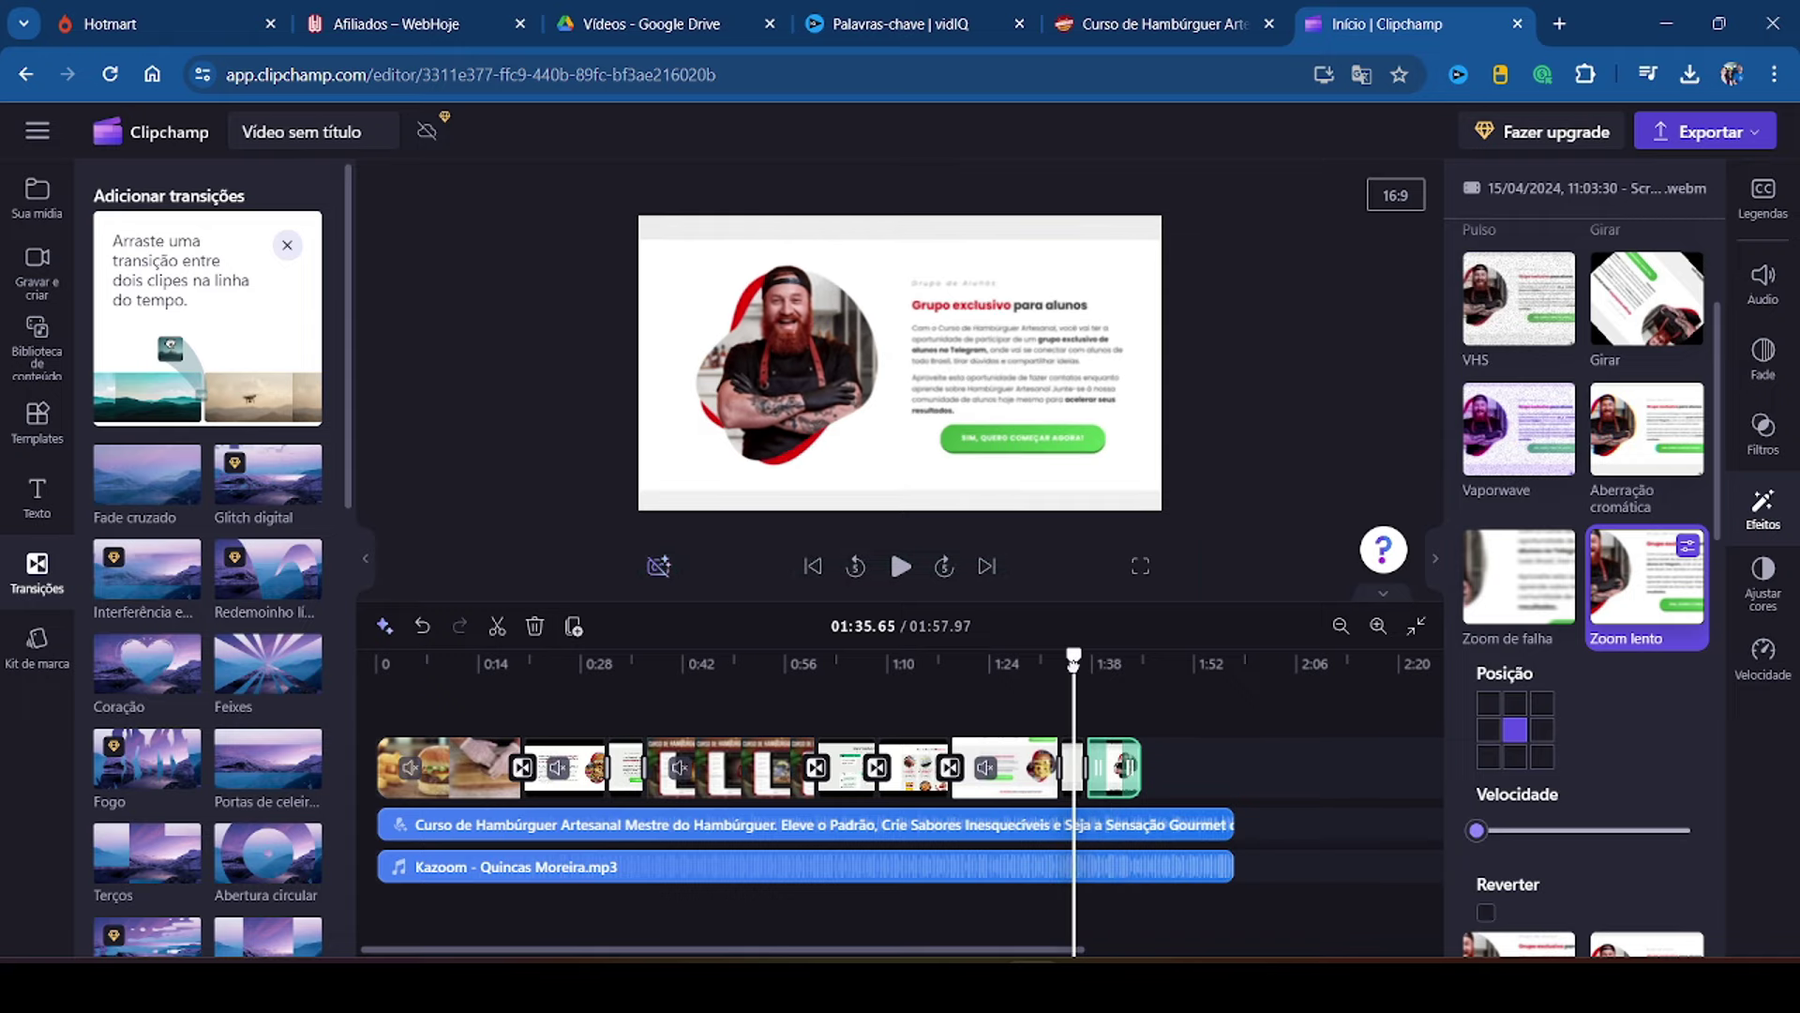
click(1140, 568)
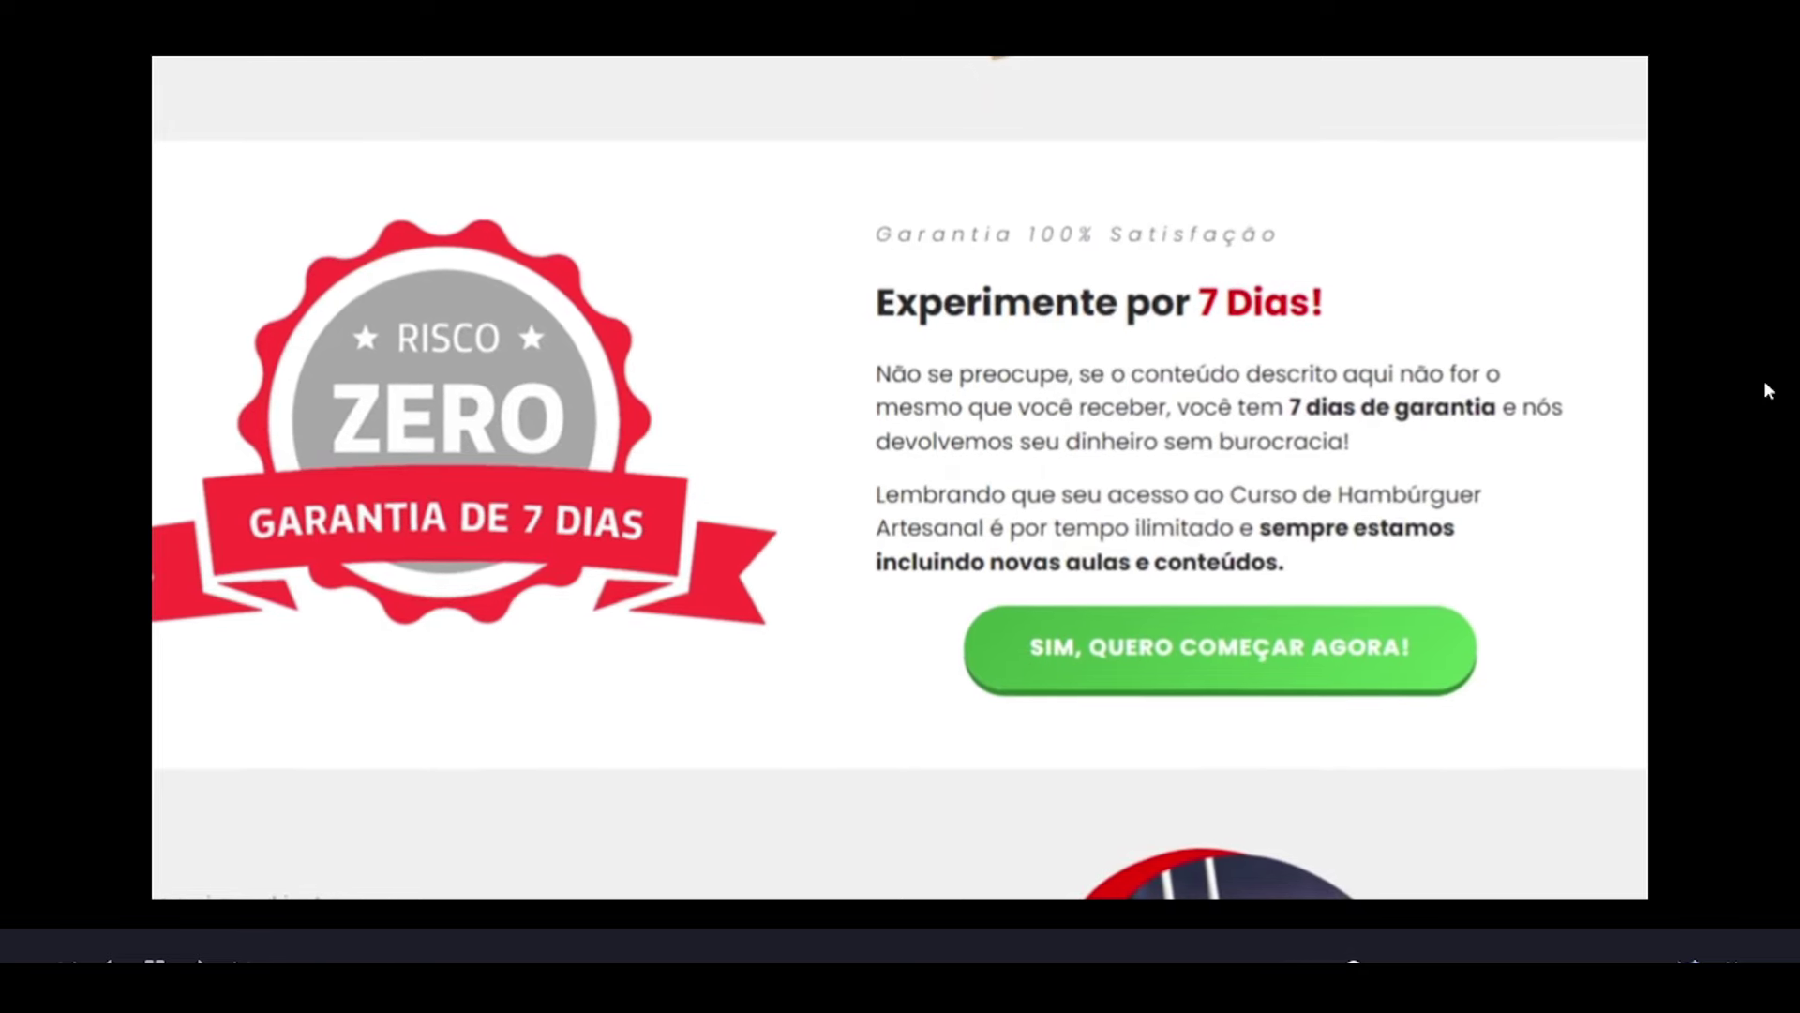
key(Escape)
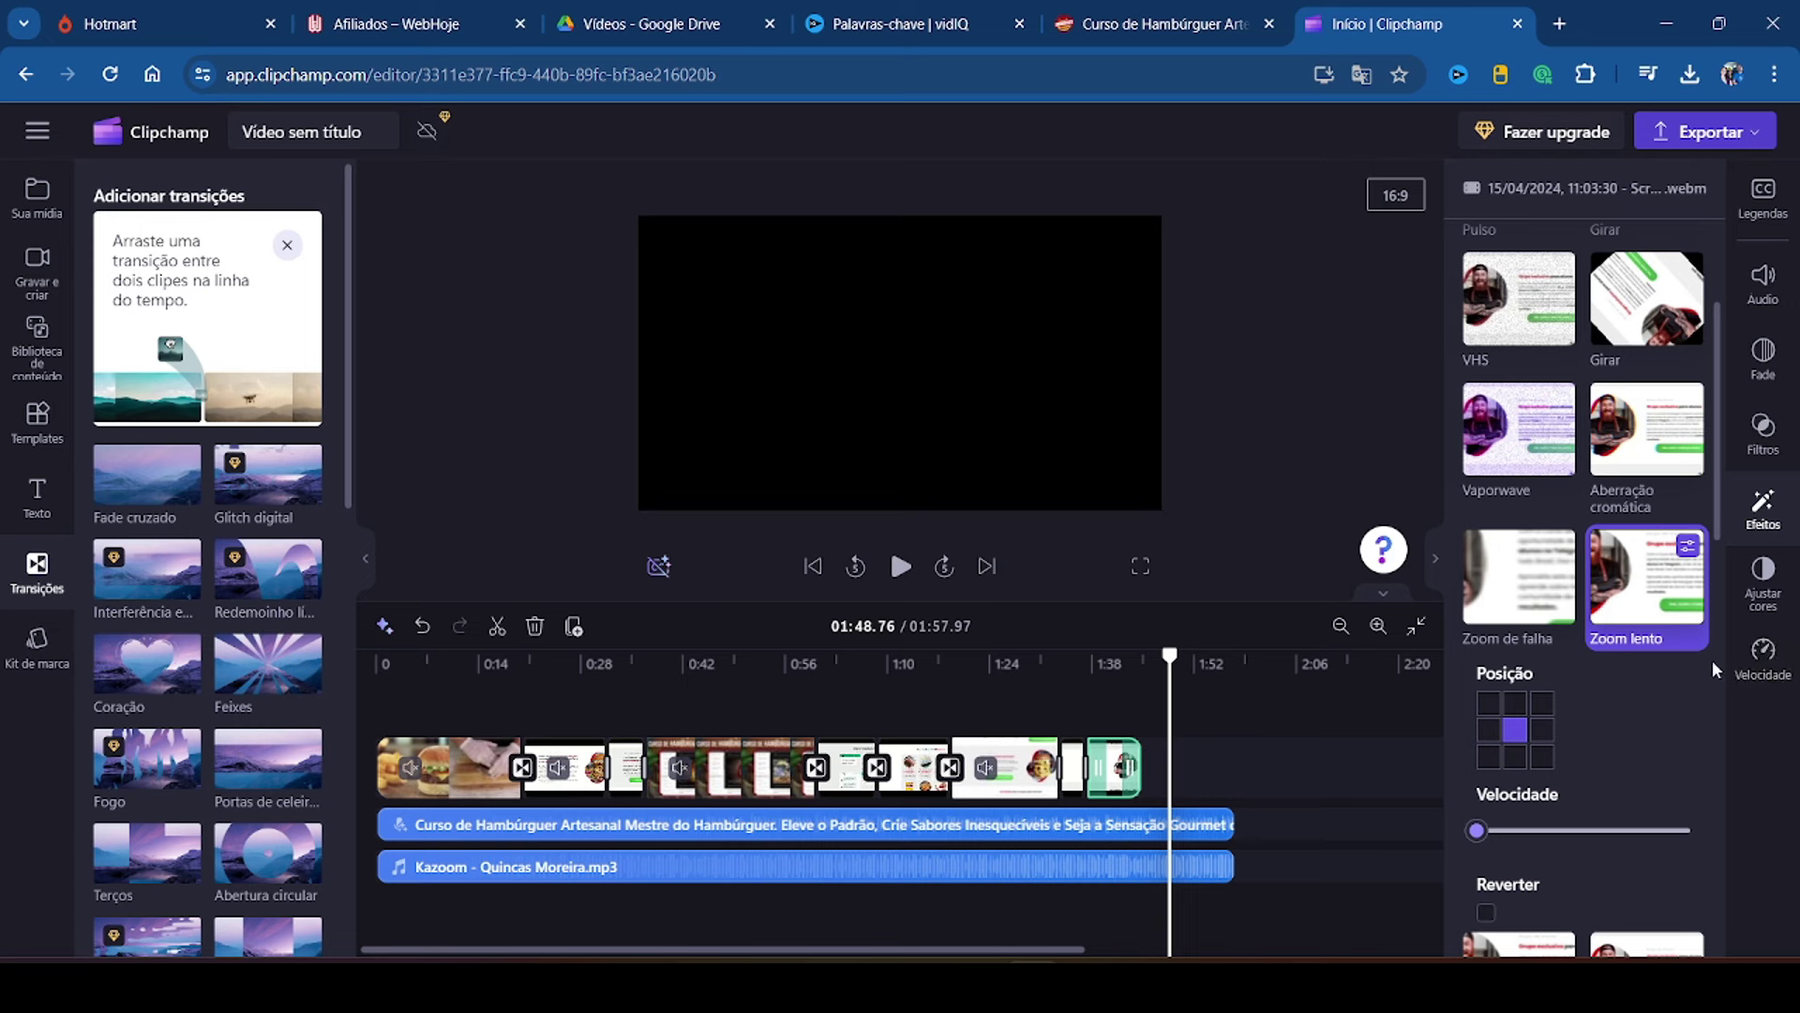
click(1754, 658)
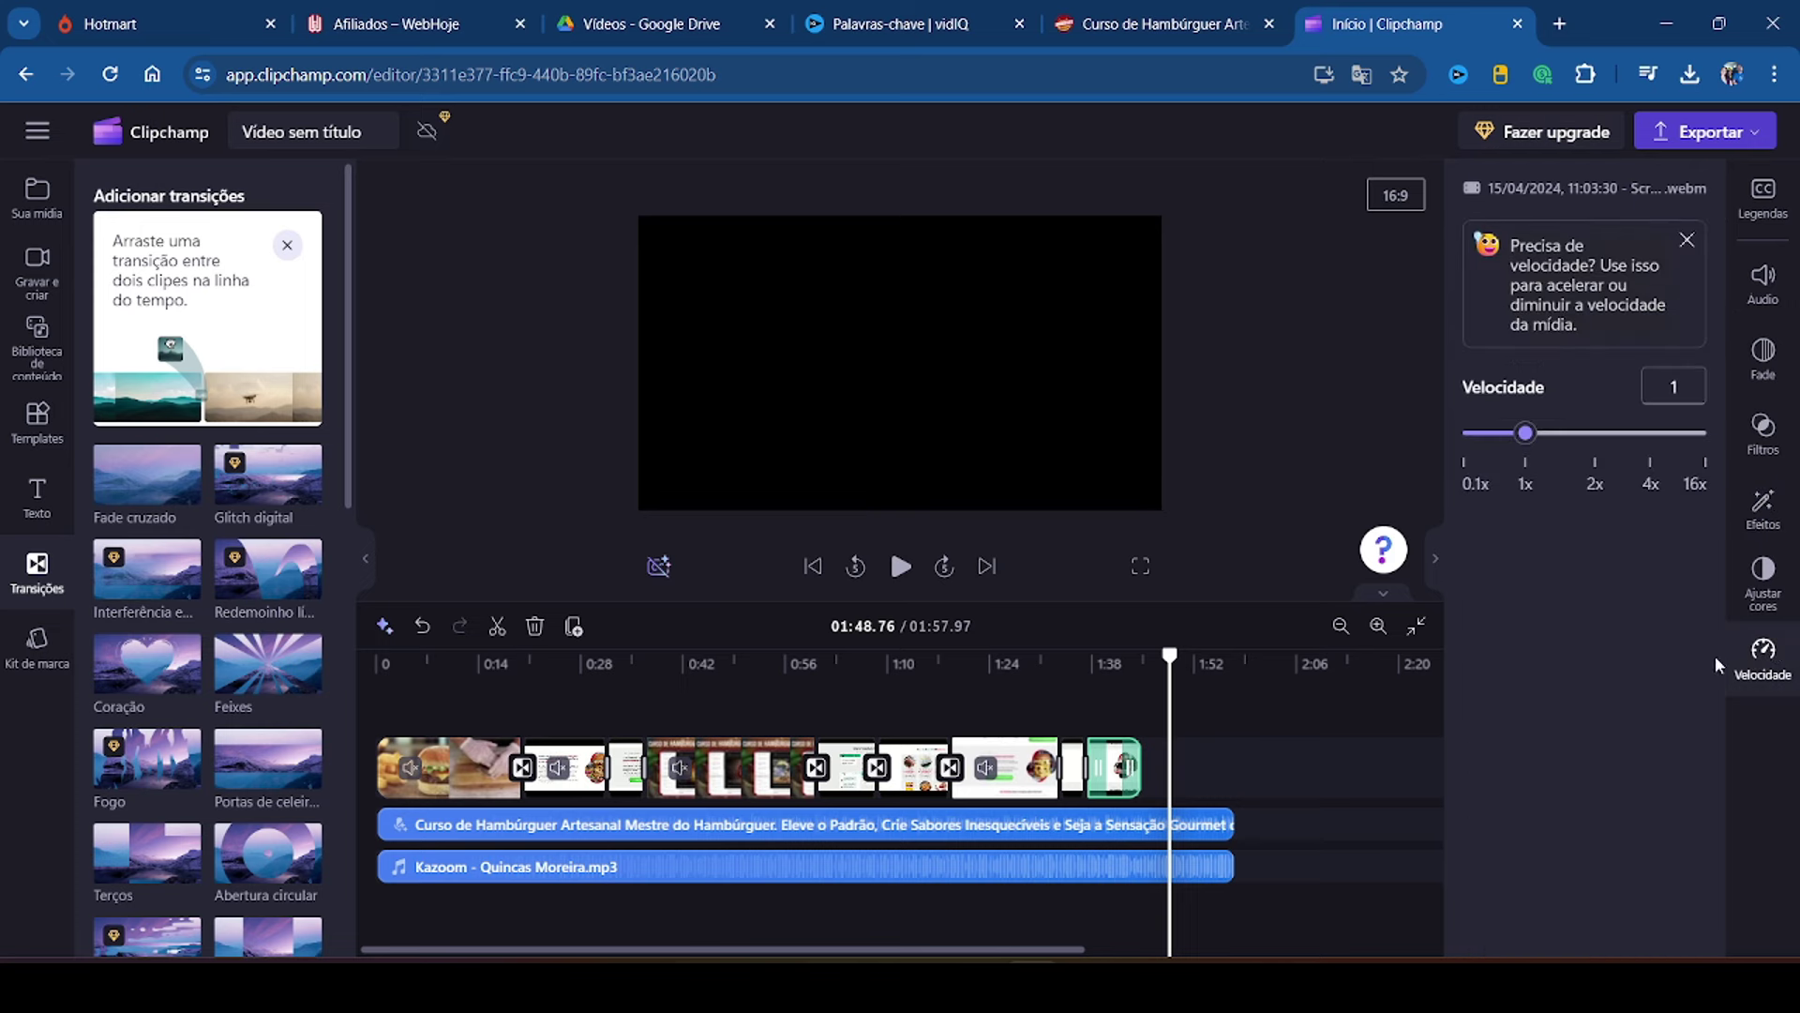
click(1503, 434)
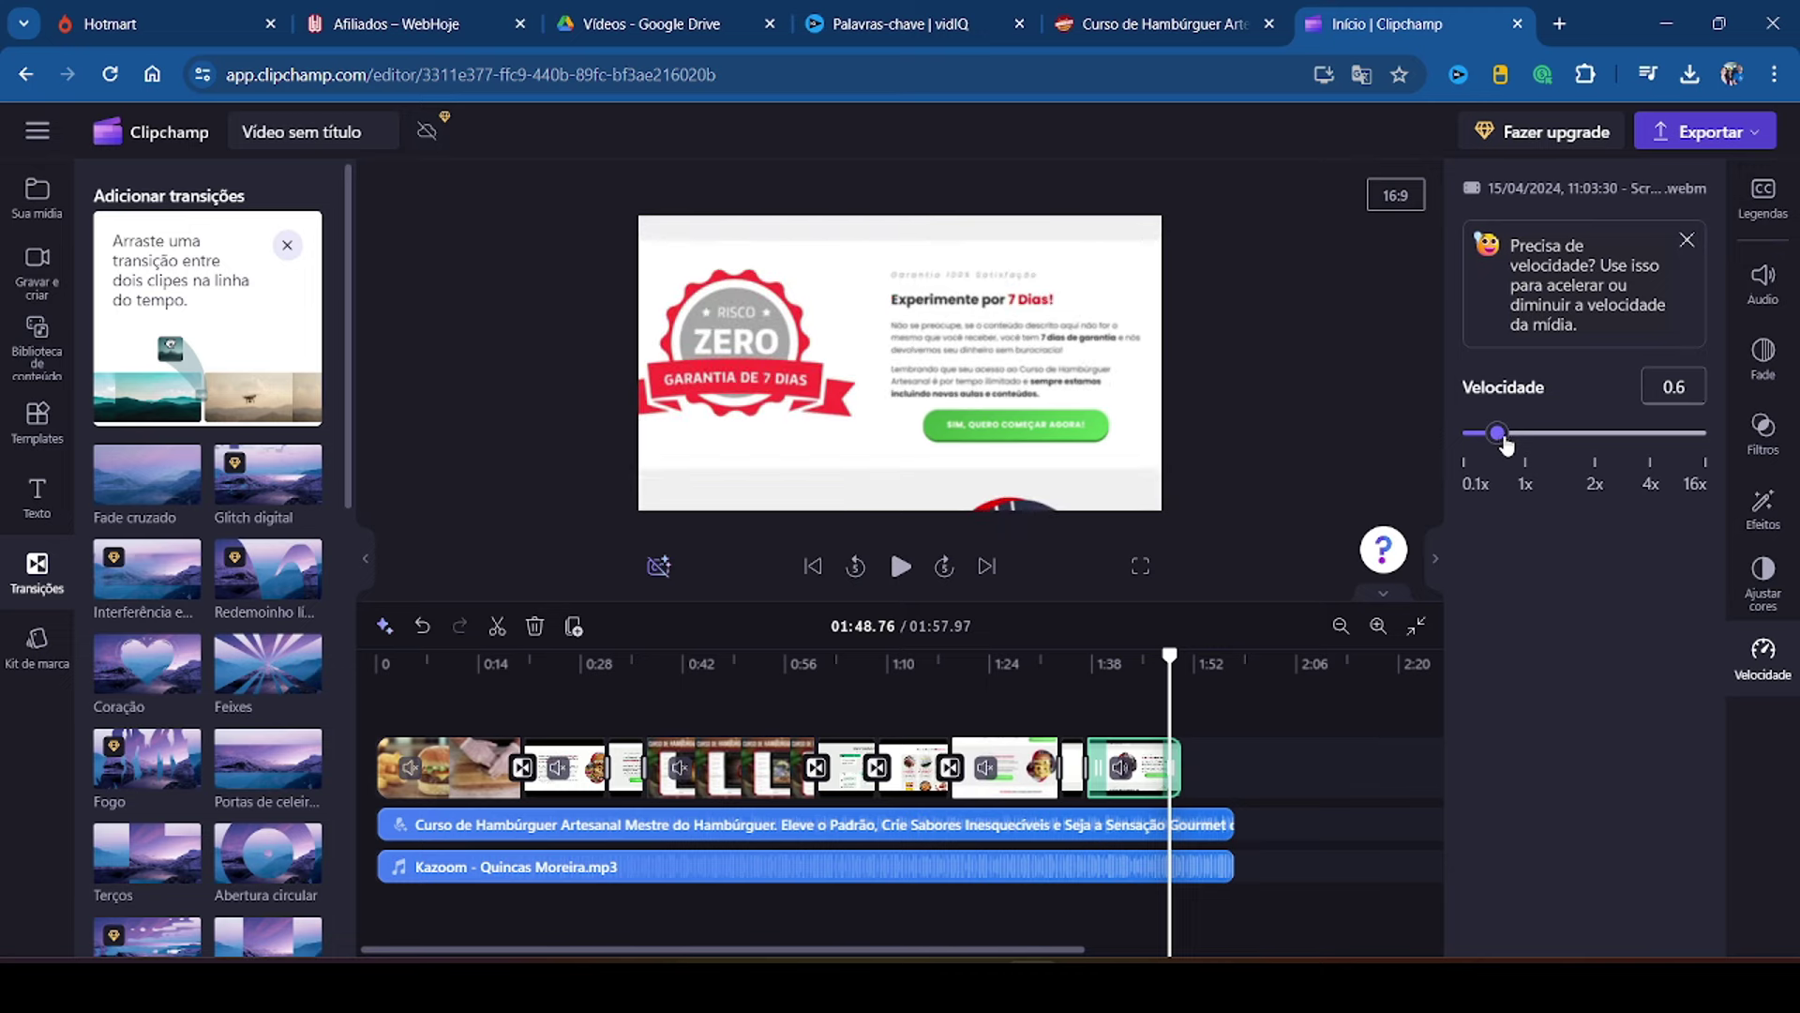
Step: Preview the slowed guarantee clip in full screen, and enable Reverter on its Zoom lento effect
drag(1183, 666, 1076, 684)
click(1141, 569)
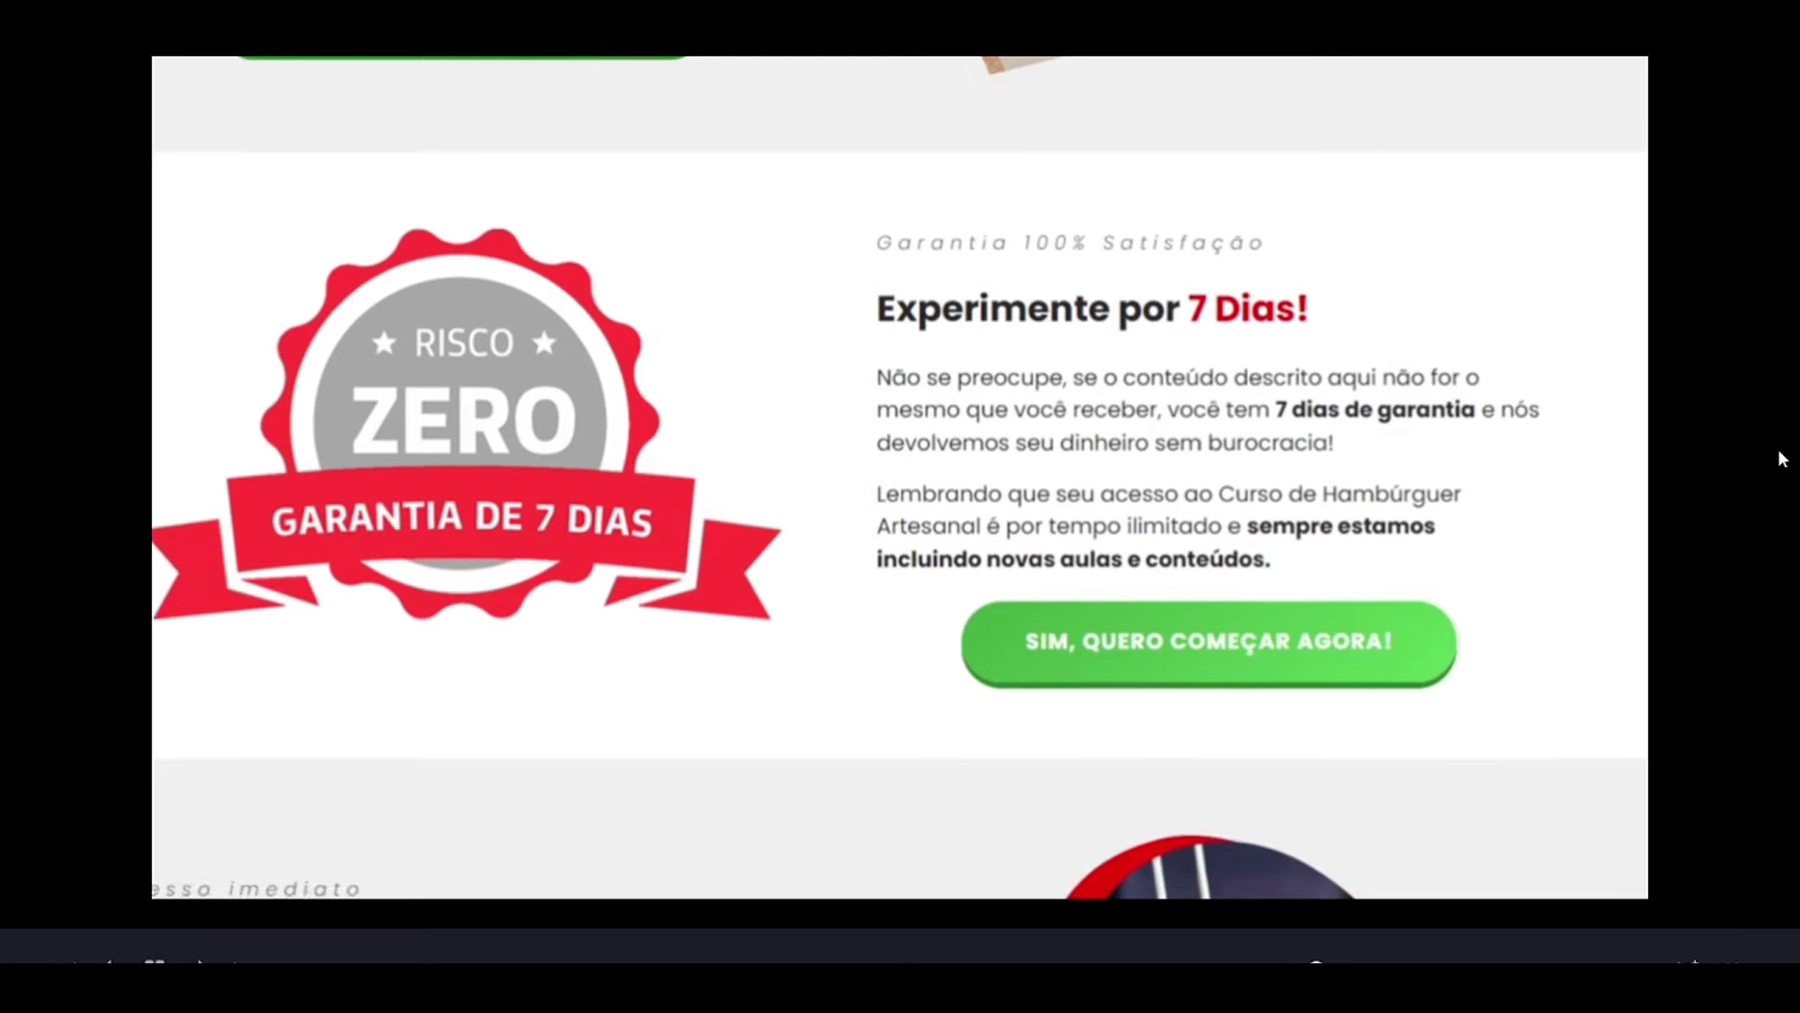
key(Escape)
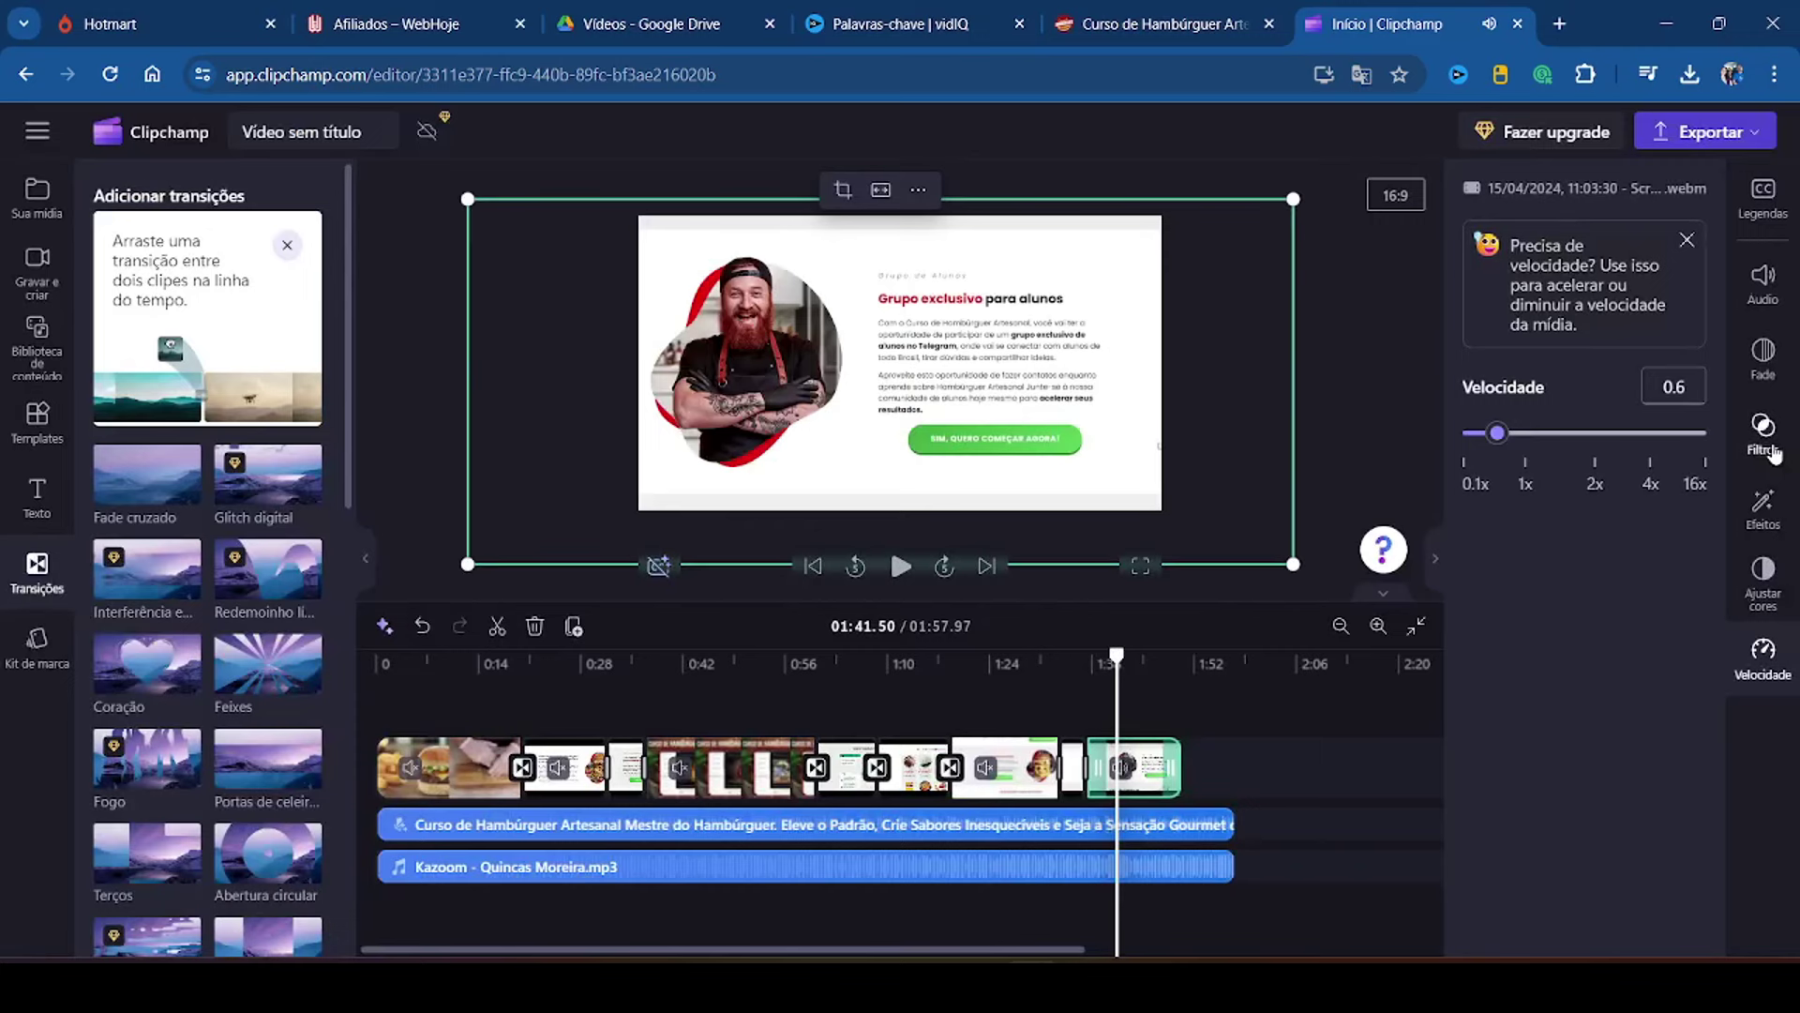
click(1760, 518)
click(1486, 608)
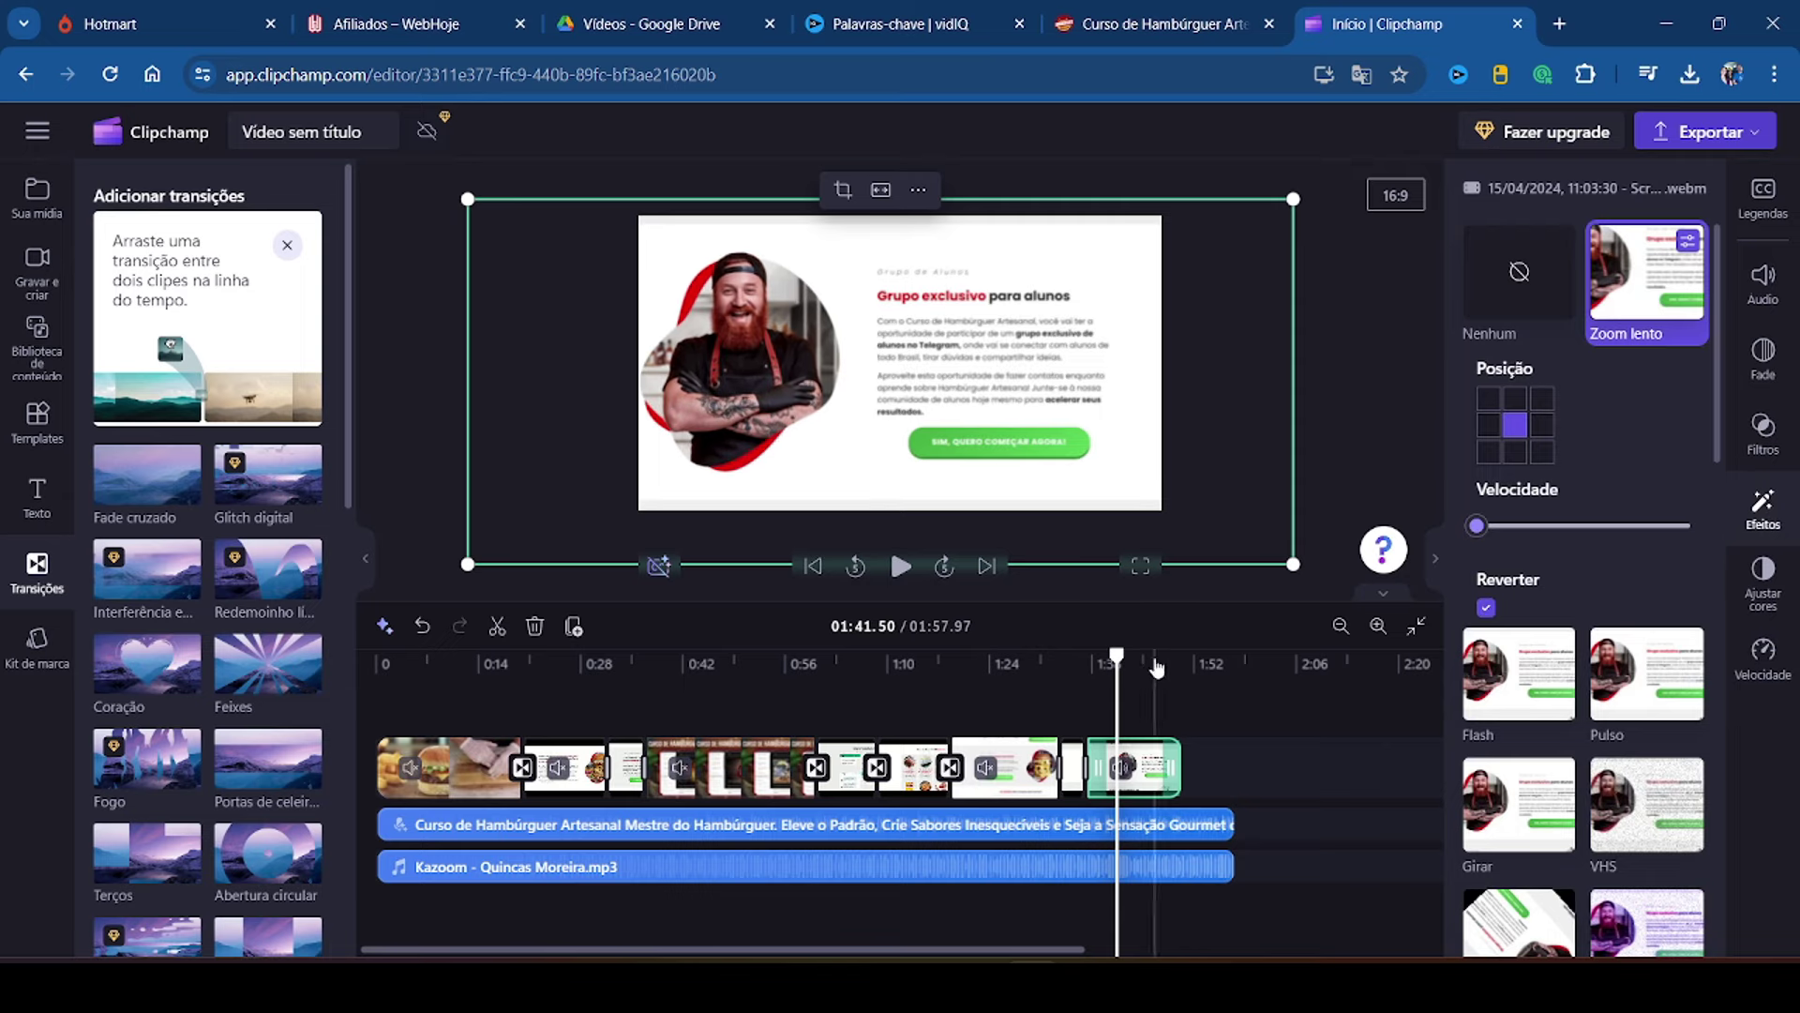
Step: Preview the video in full screen from 01:34.75 through 01:48.74 to check the guarantee clip's zoom and timing
click(1069, 664)
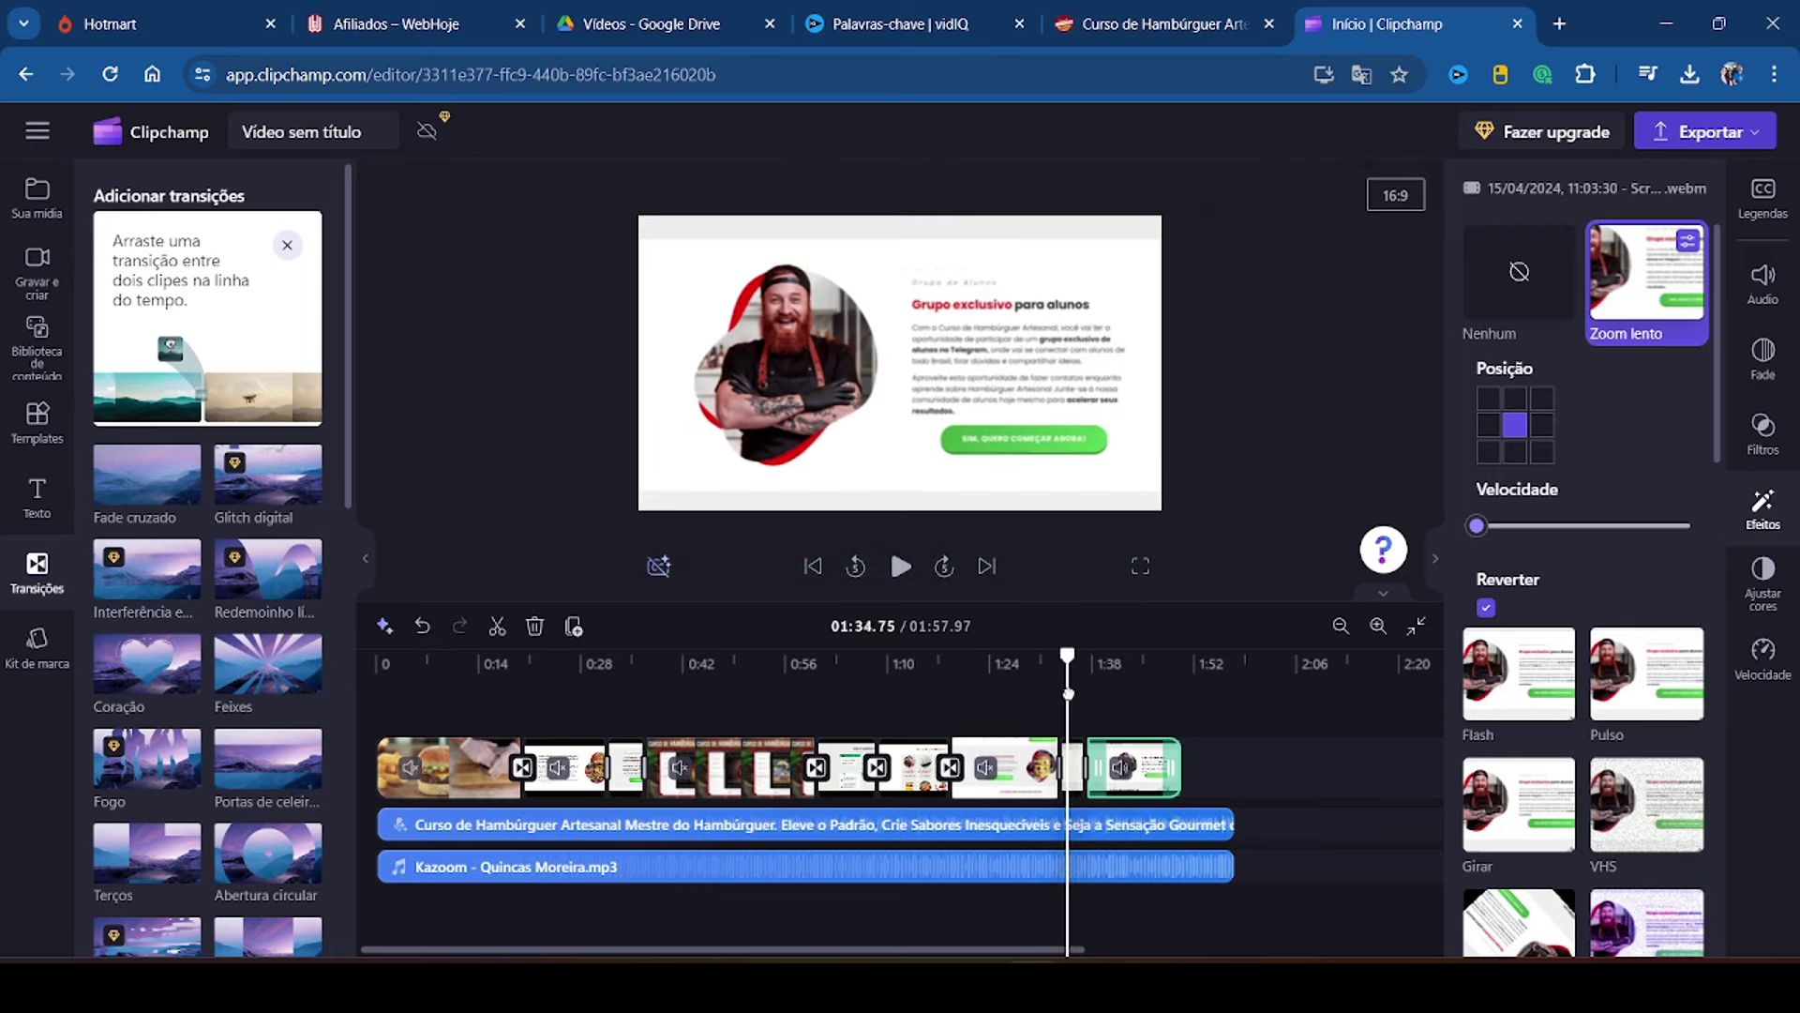
click(1141, 572)
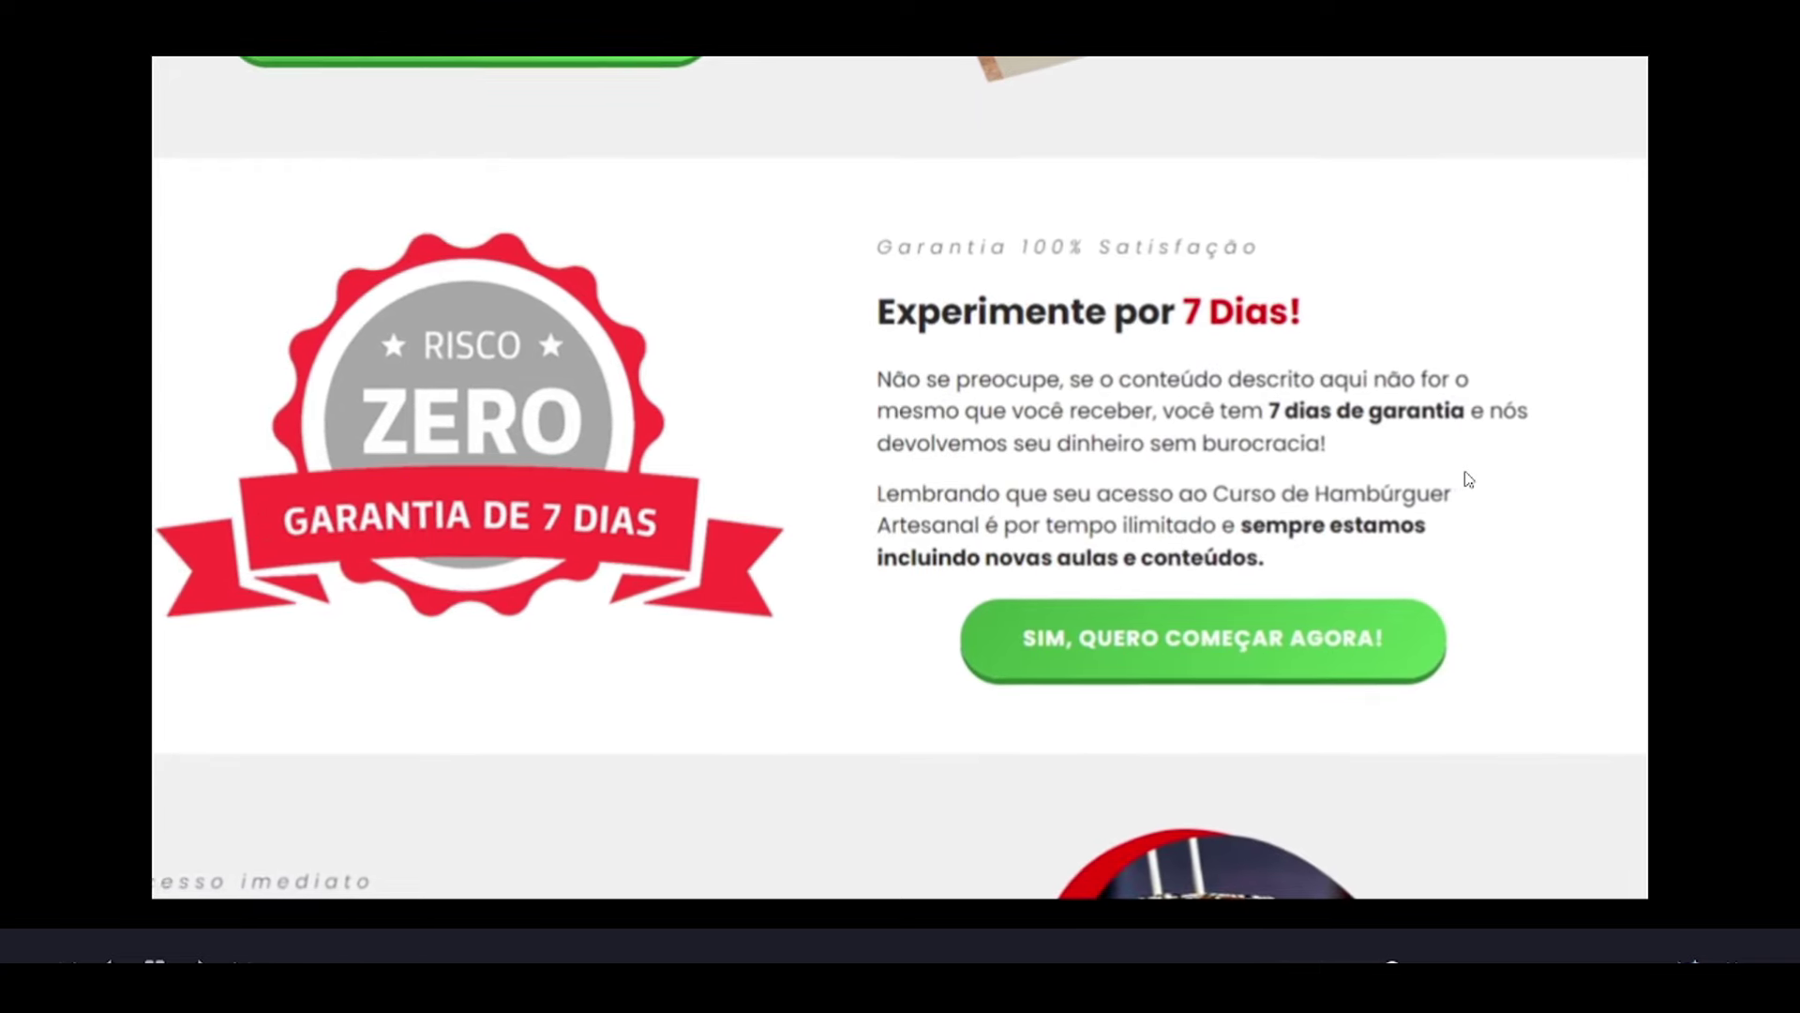
key(Escape)
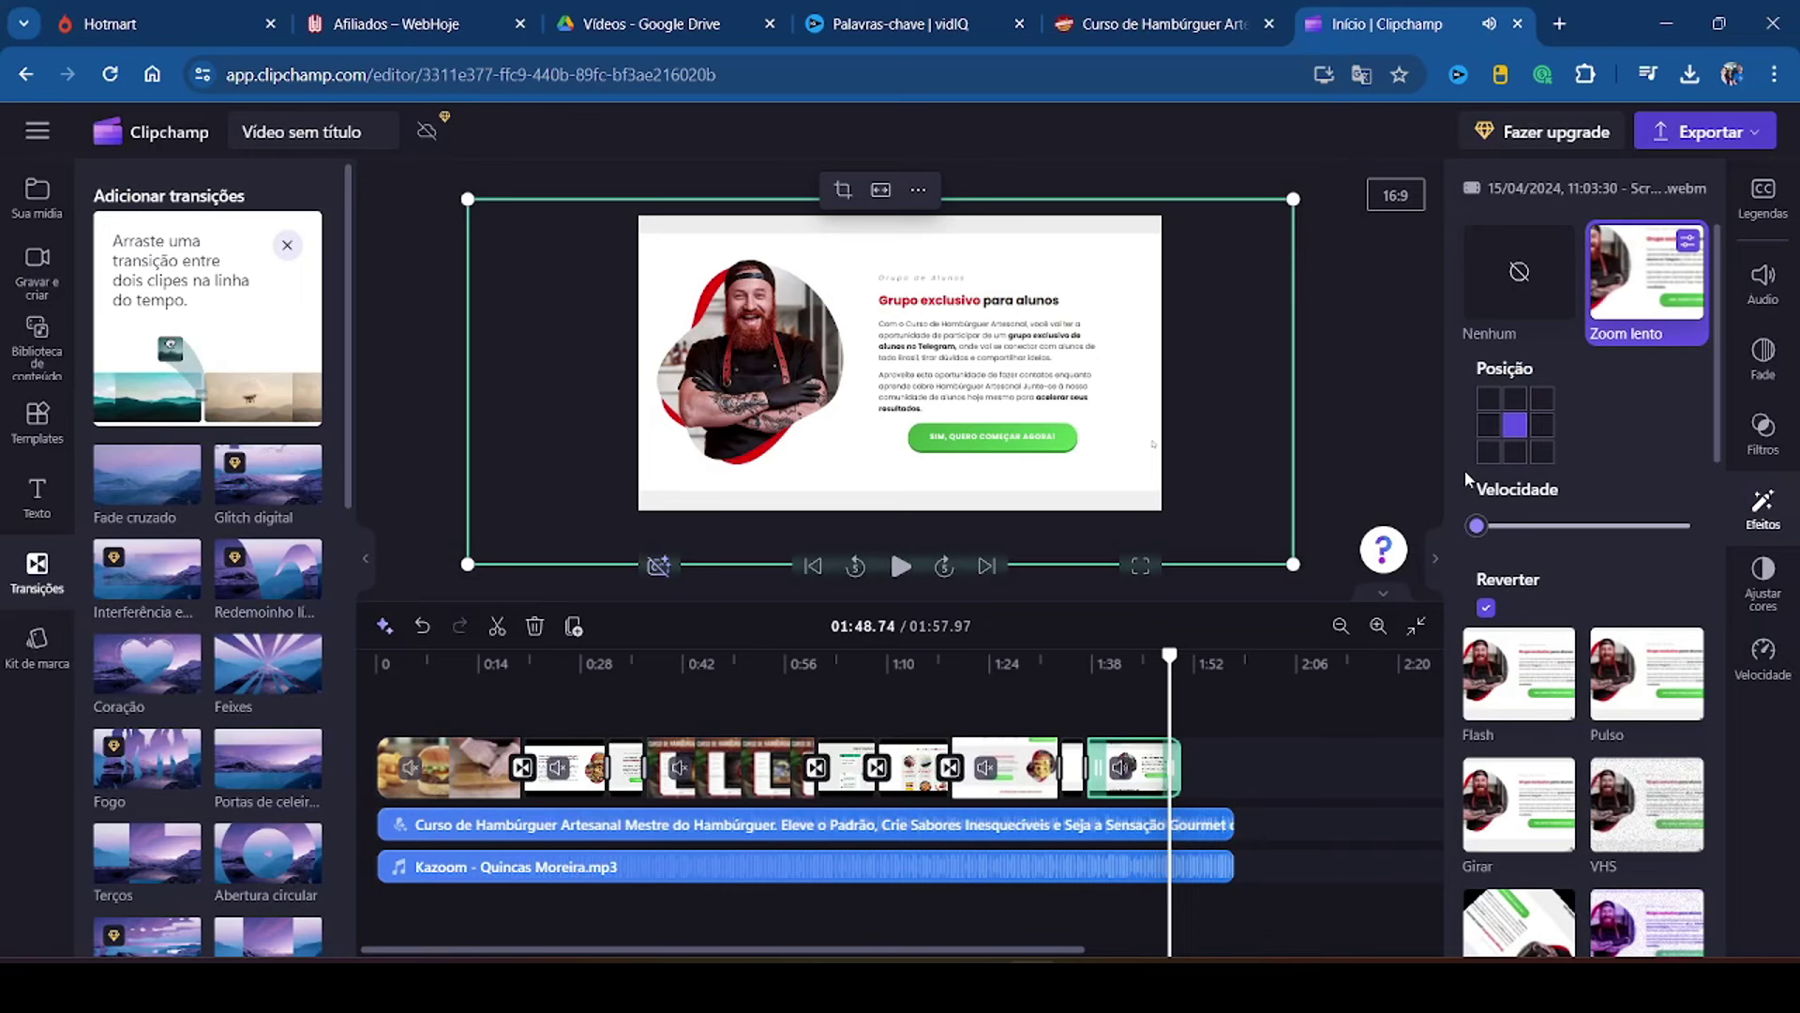
Step: Split the guarantee clip at 01:48.74 and delete the remainder, and play the narration up to 01:52.55
click(1149, 760)
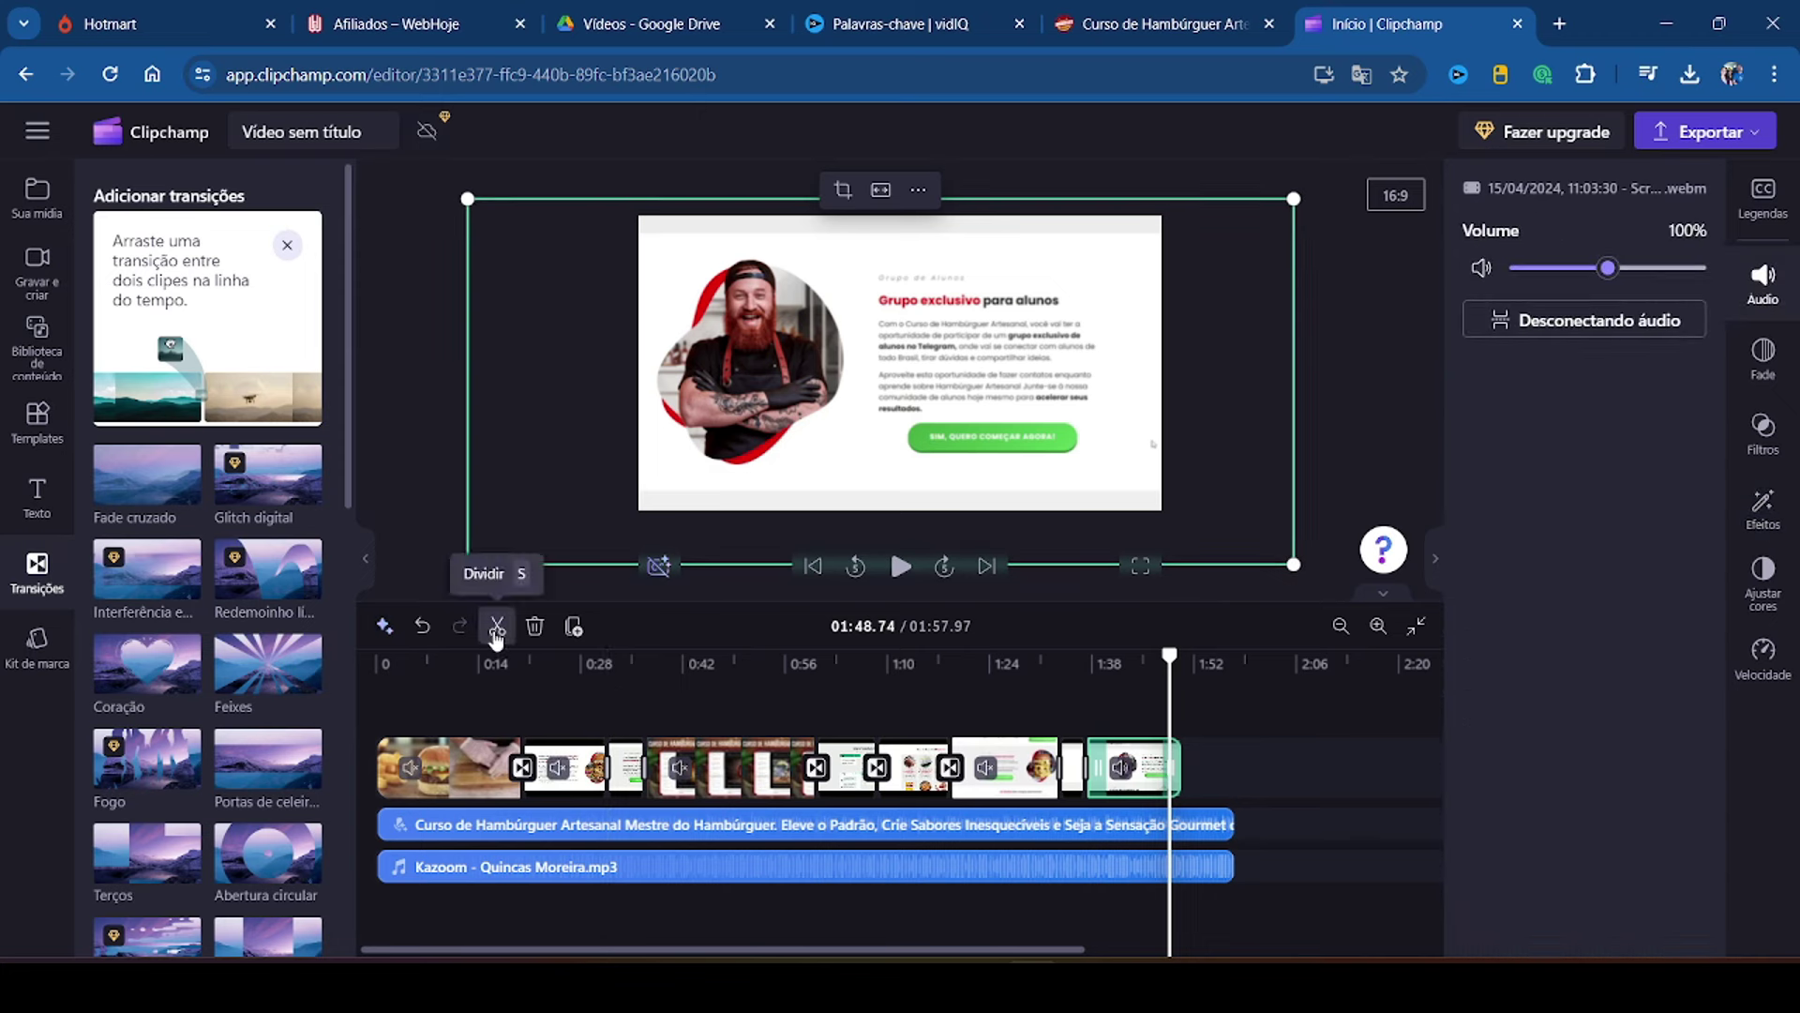
click(534, 627)
key(space)
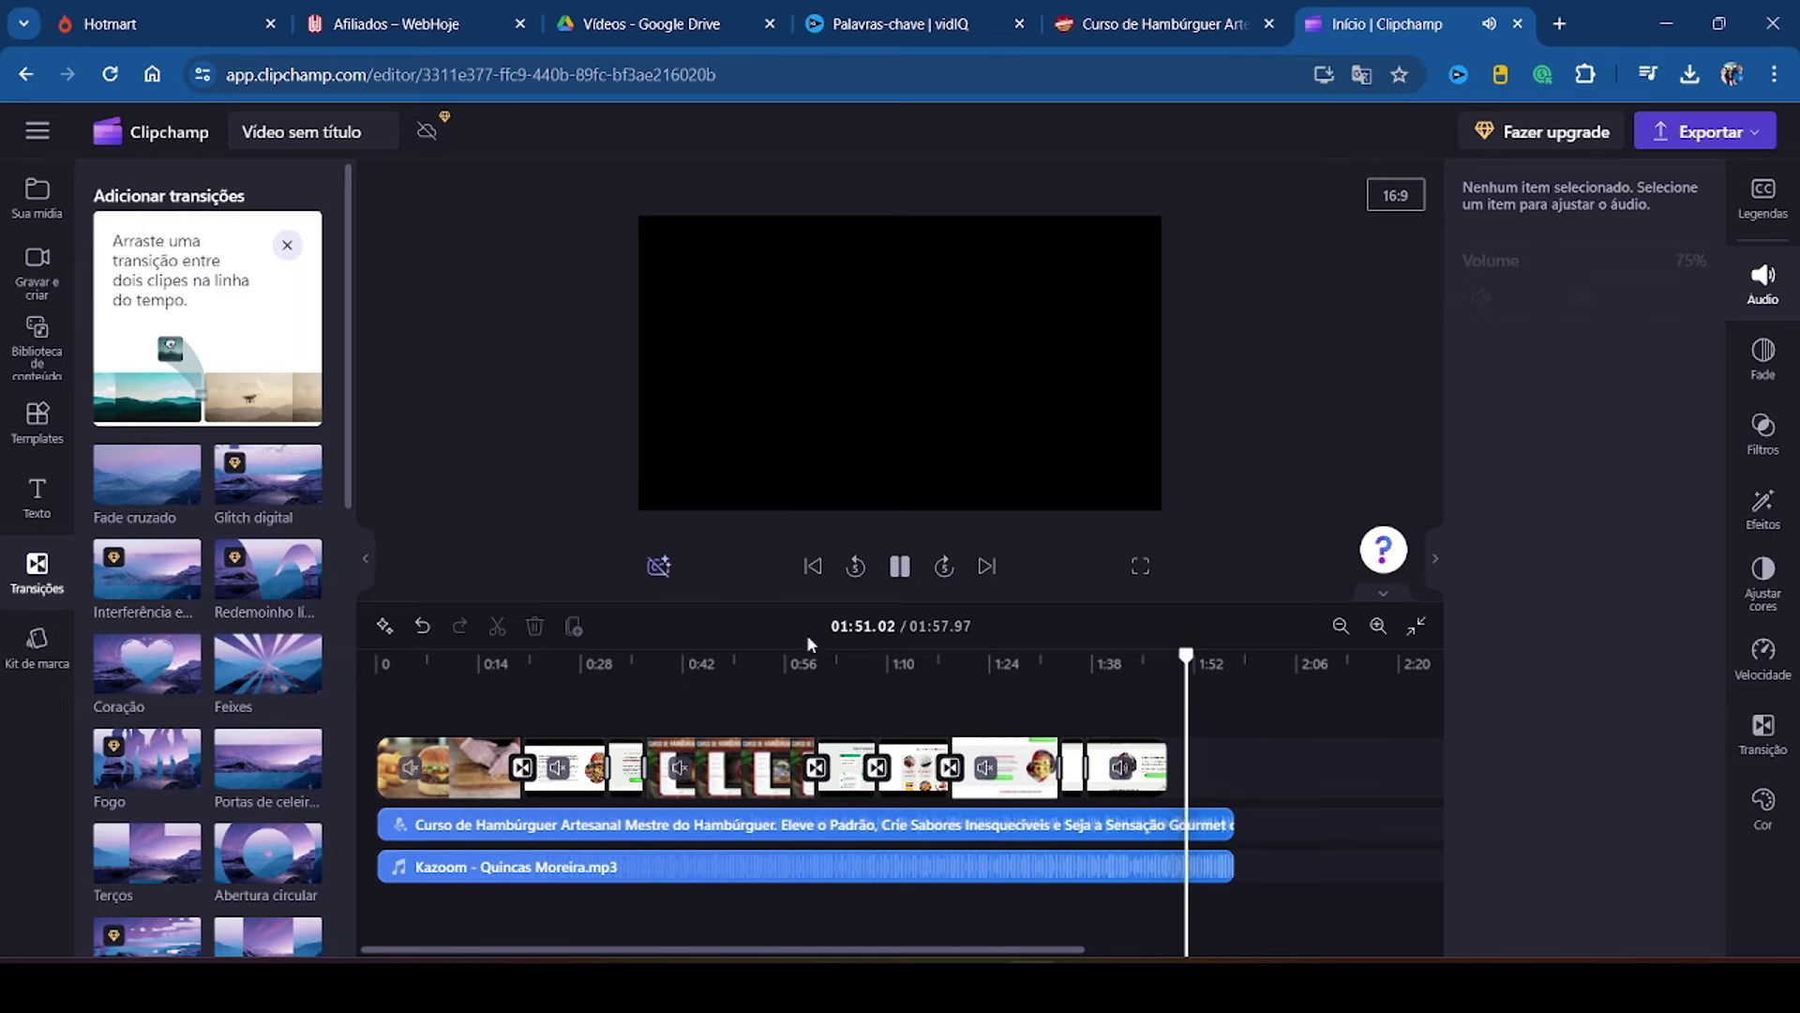
key(space)
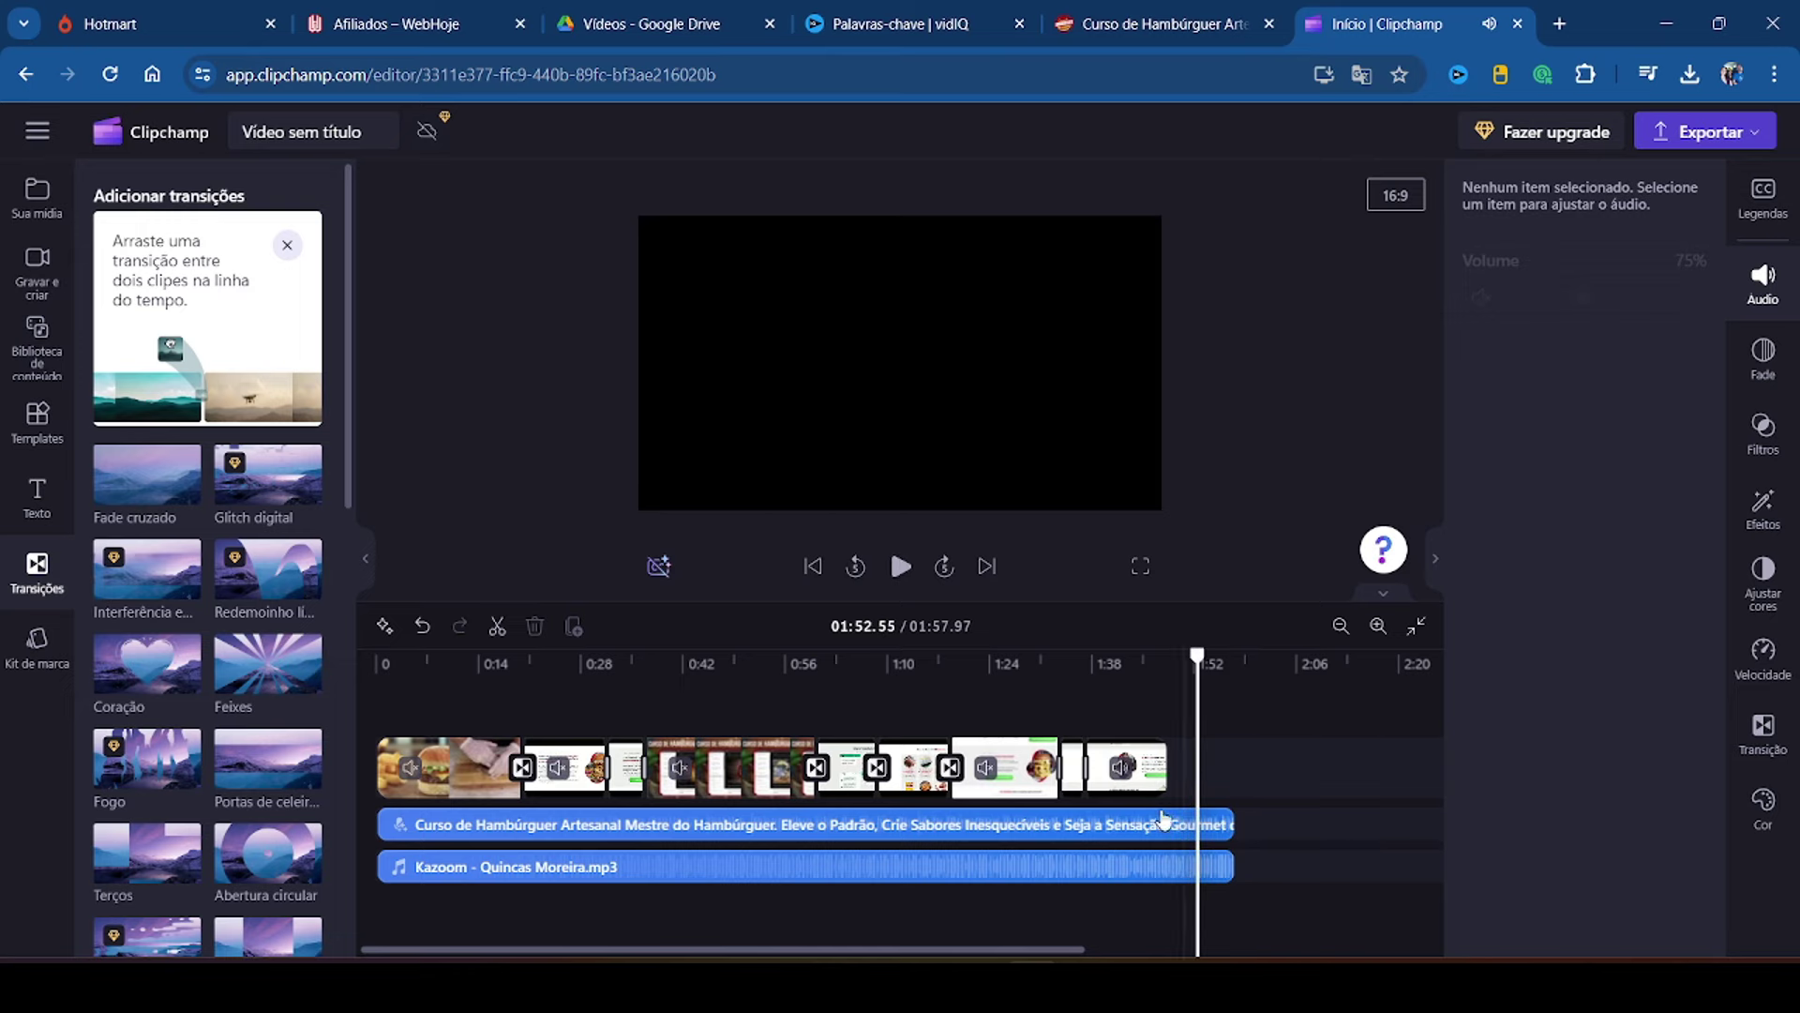
Step: Import the Hamburguer (3) burger-and-chips video from Downloads and place it on the timeline directly after the guarantee clip
key(alt+Tab)
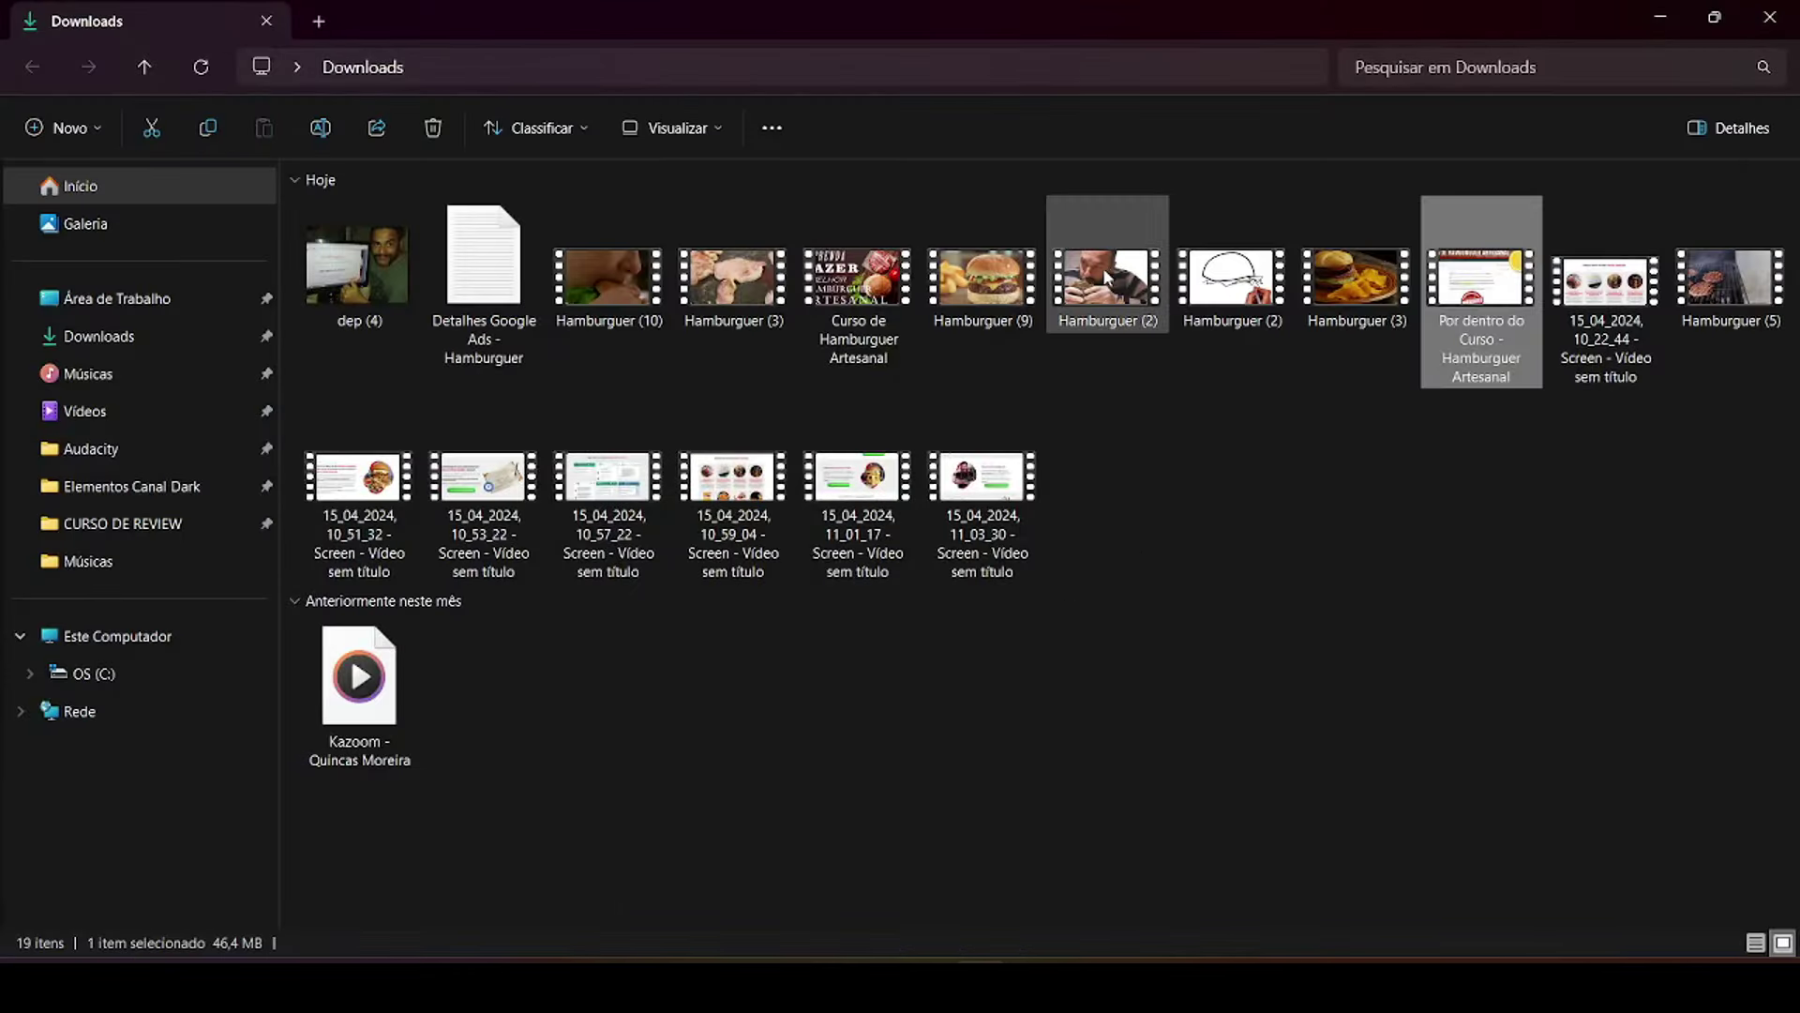
drag(1357, 288, 150, 300)
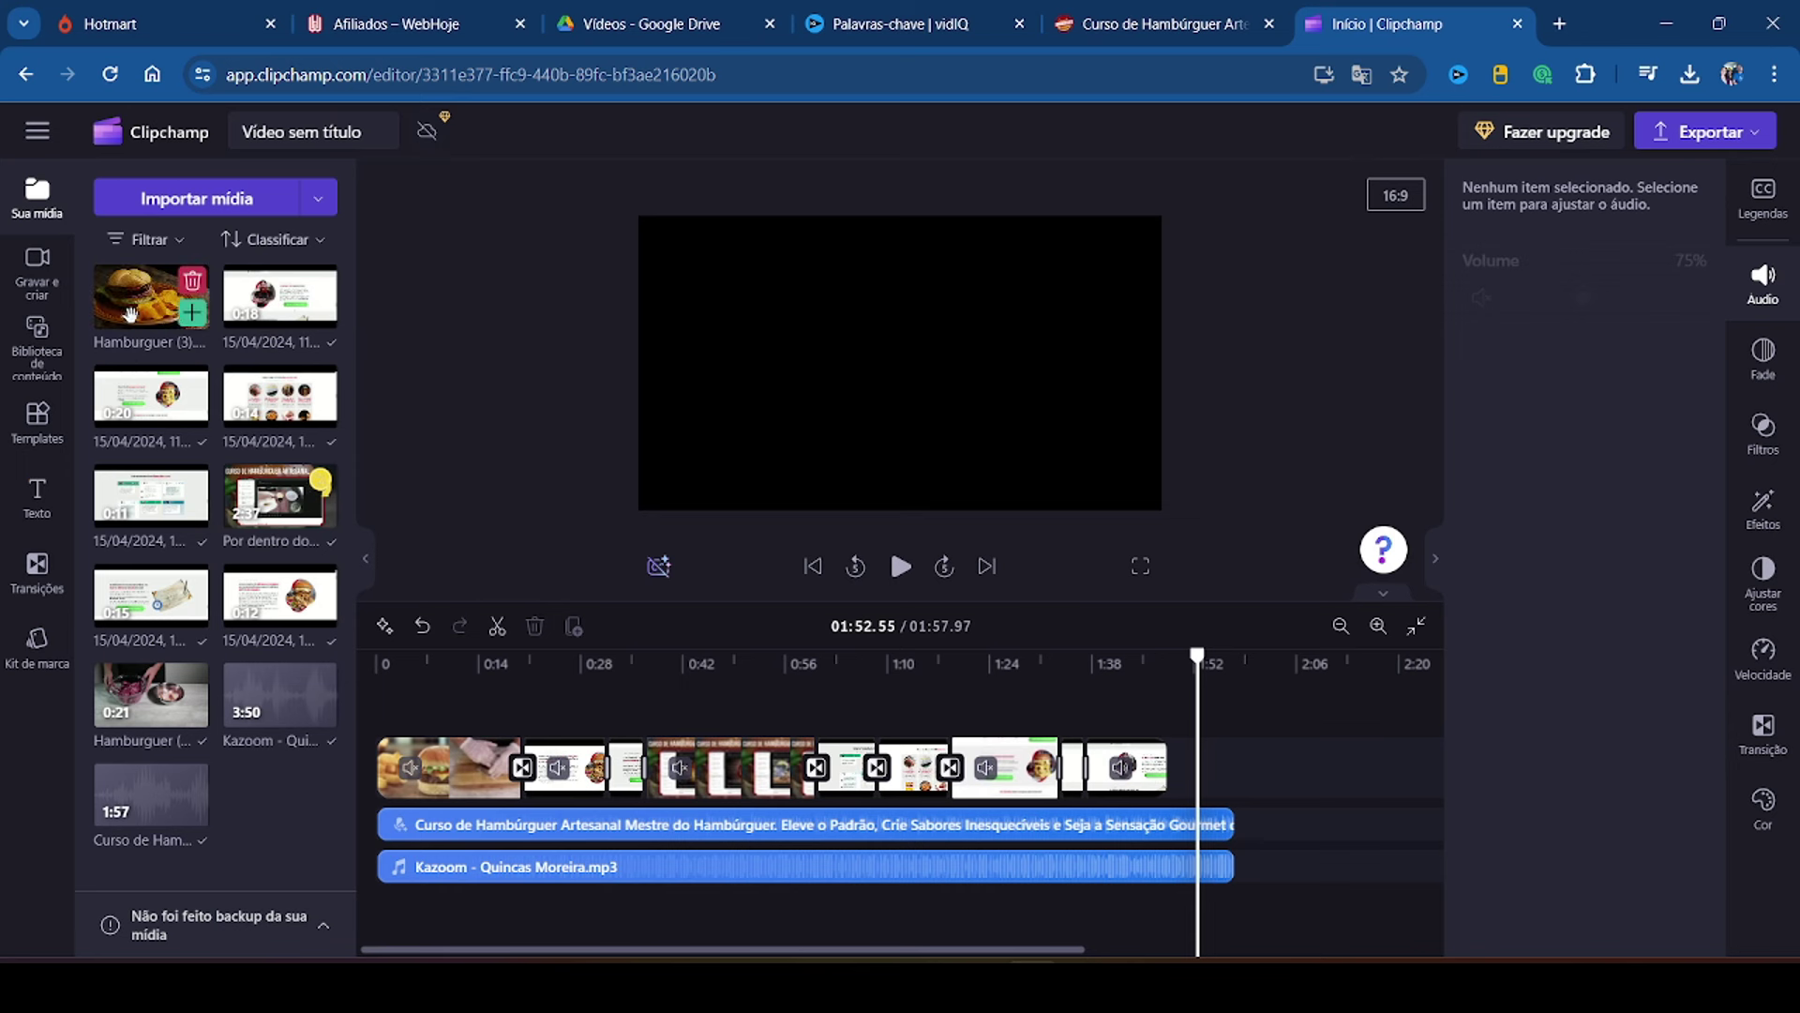
click(192, 314)
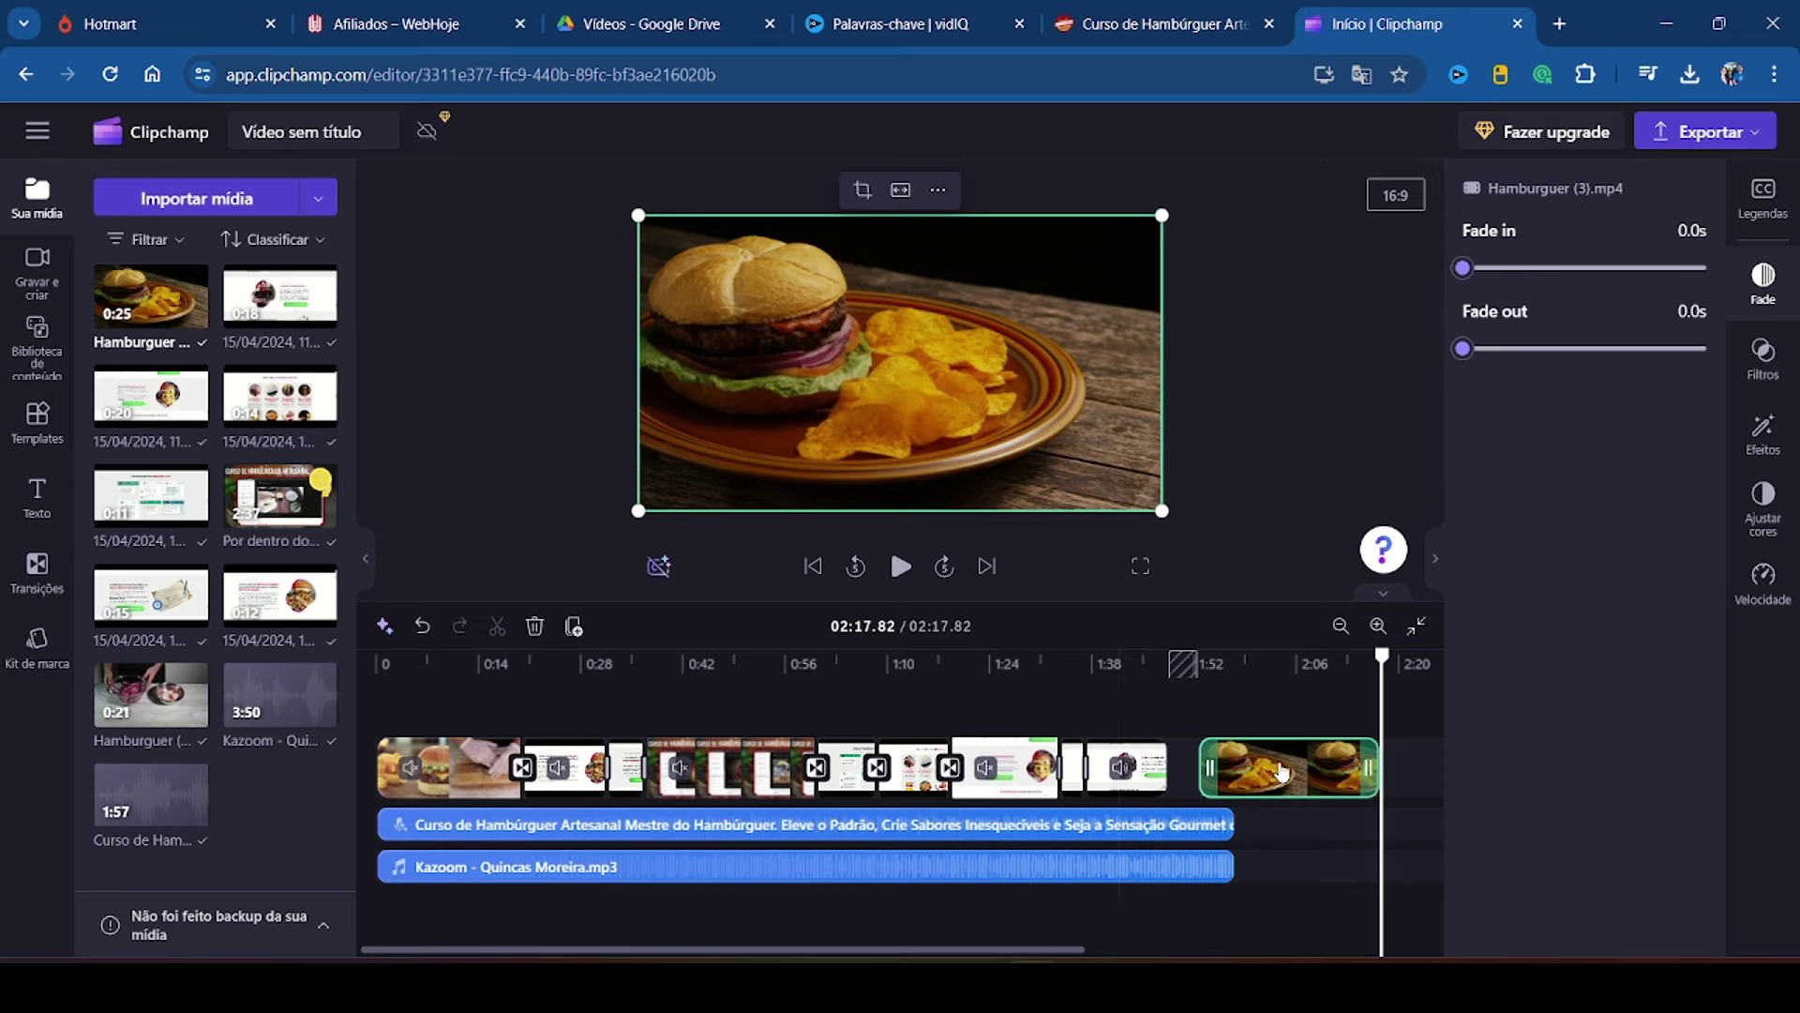
drag(1281, 771, 1254, 770)
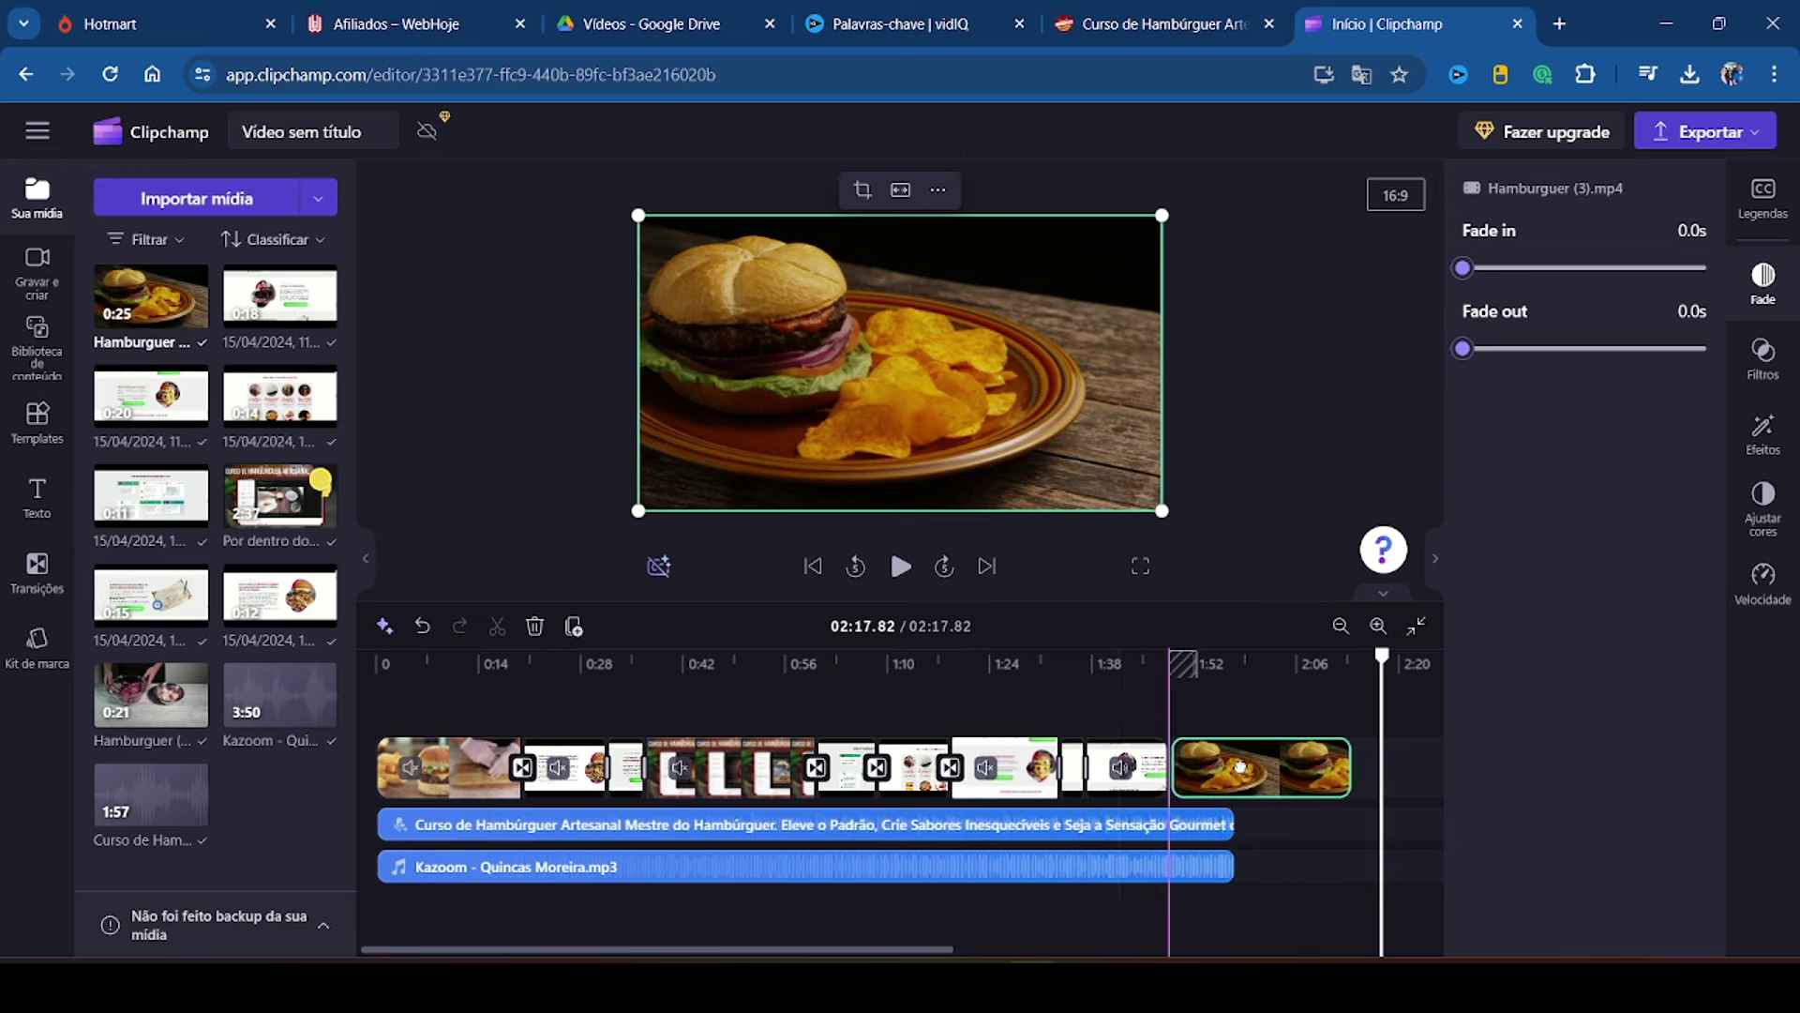
Step: Add a Fade cruzado transition before the Hamburguer (3) clip, and trim its end to match the audio tracks at 01:57.97
click(40, 567)
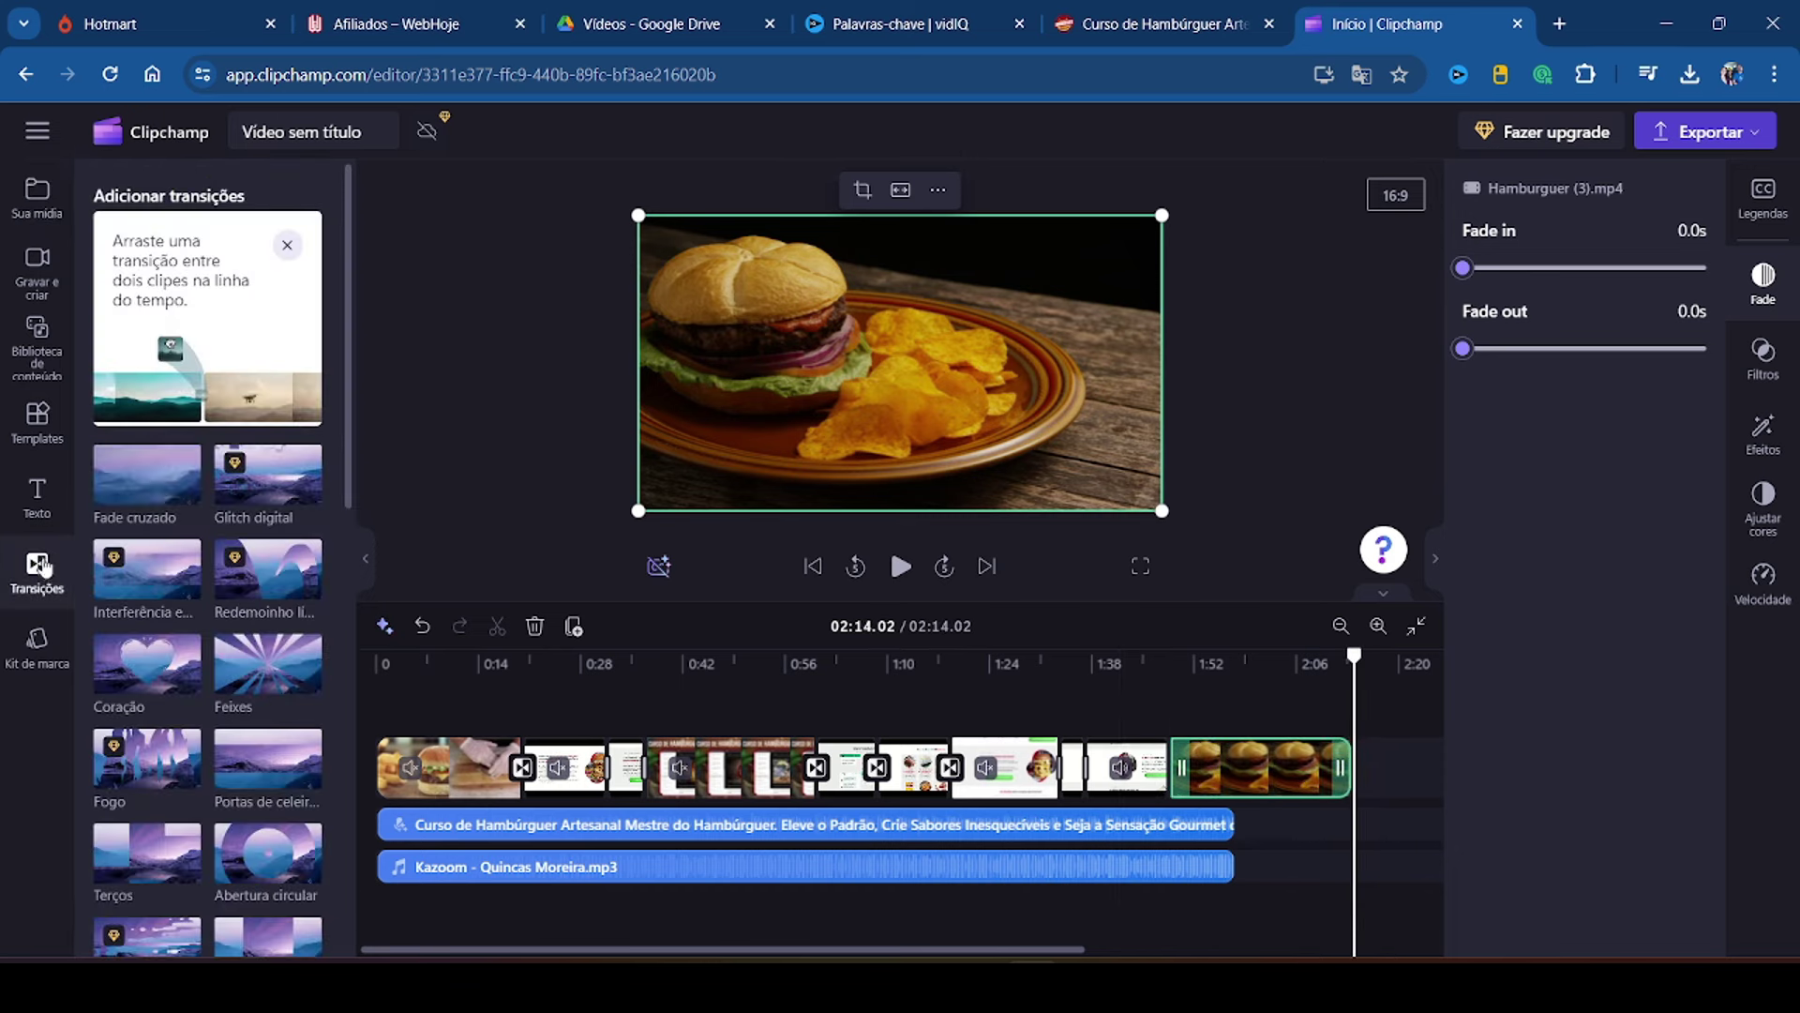
drag(146, 476, 1170, 767)
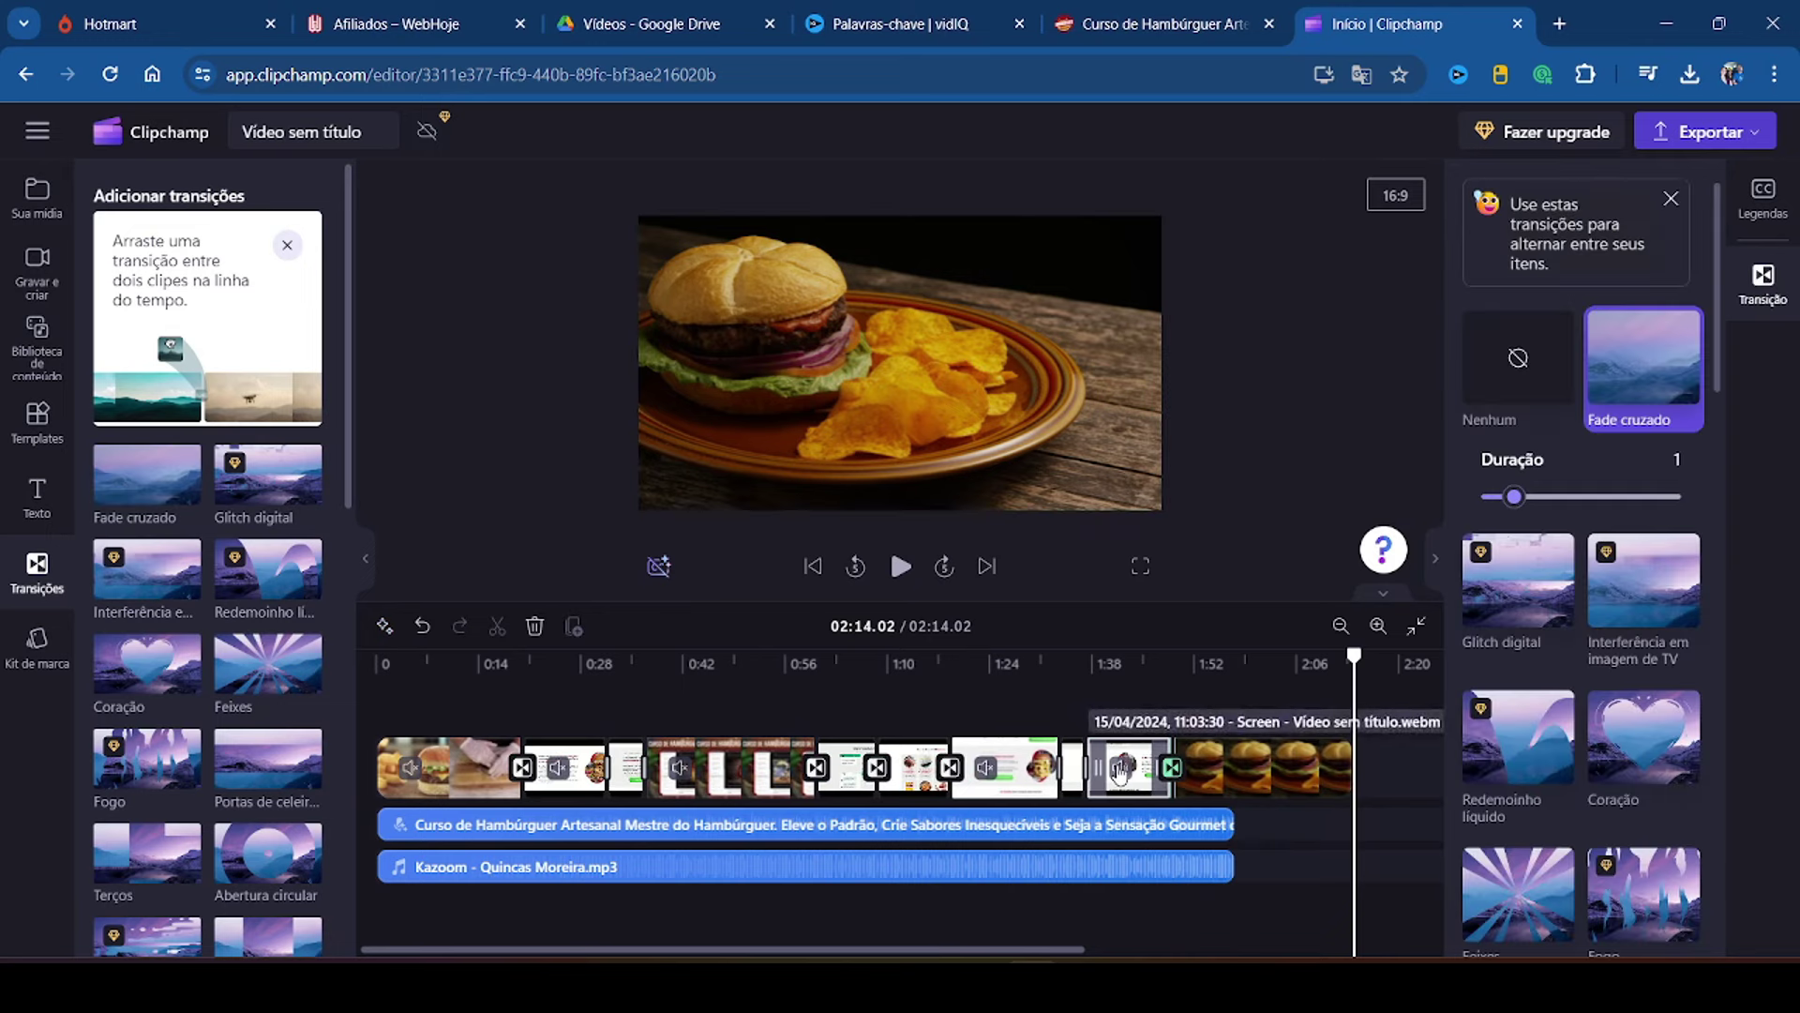
click(1205, 762)
drag(1332, 769, 1225, 759)
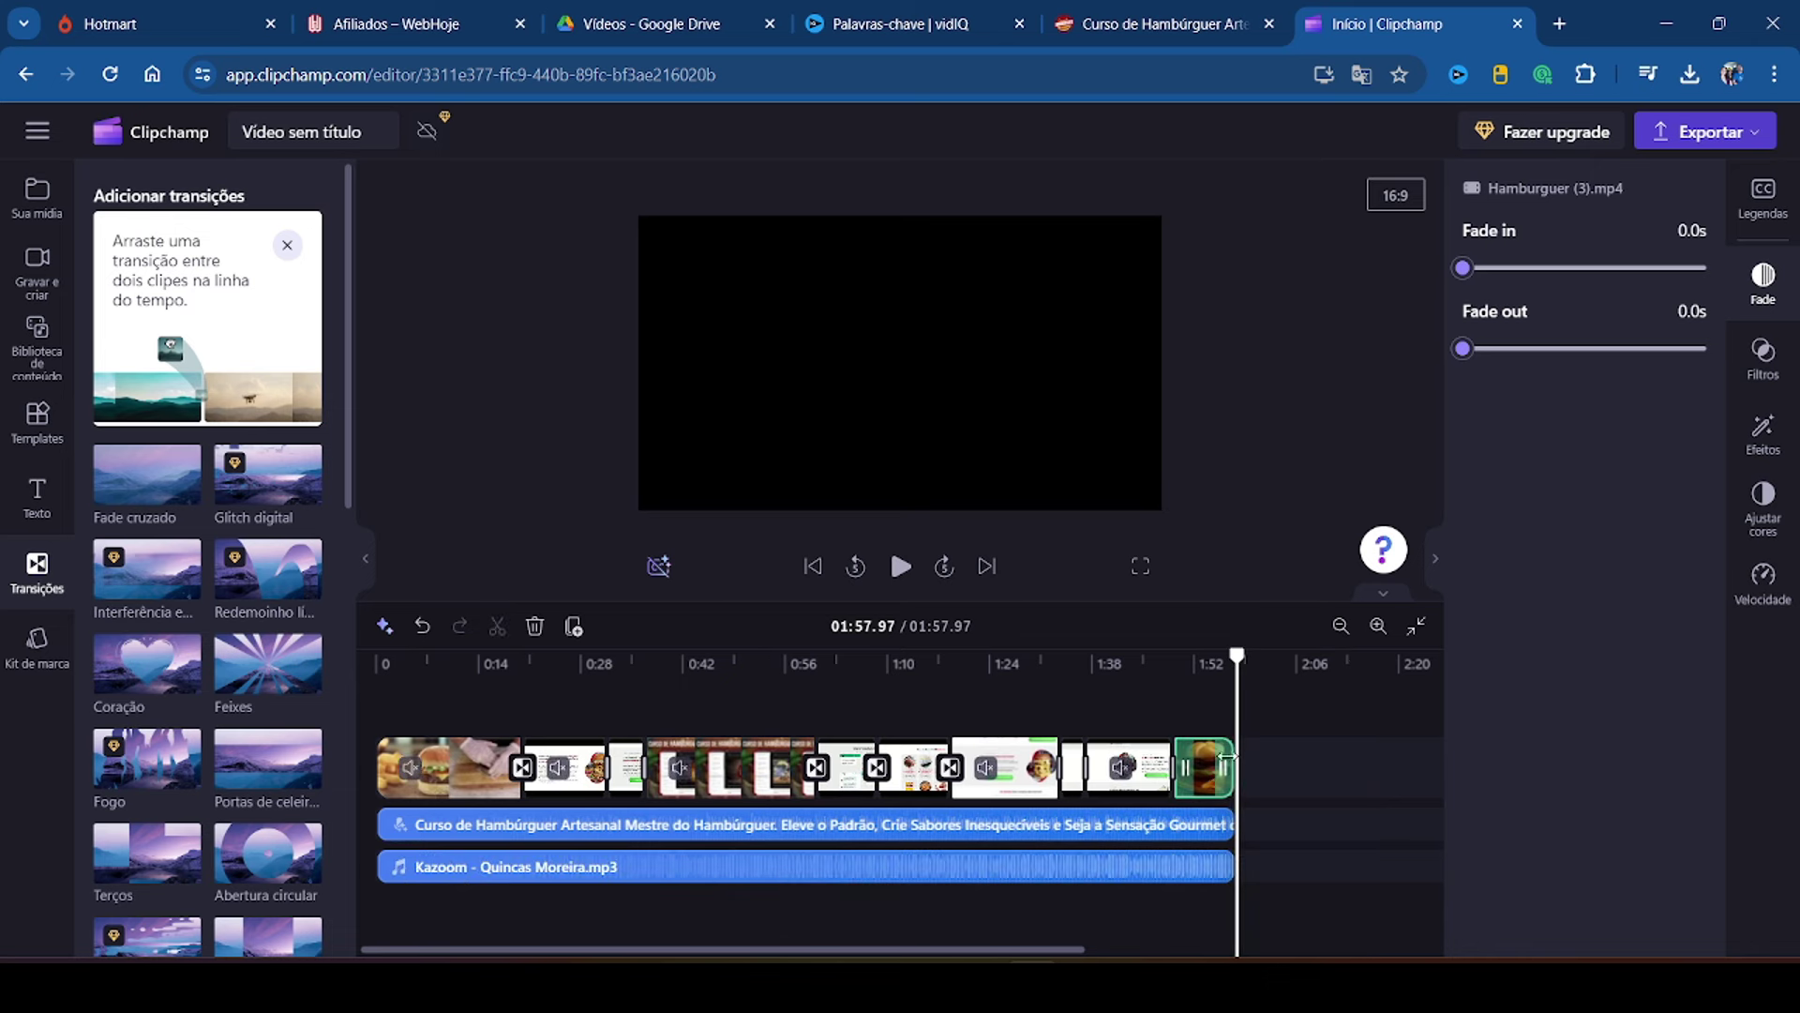
Step: Apply the Zoom lento effect to the Hamburguer (3) clip with the lowest Velocidade
drag(1243, 666, 1206, 667)
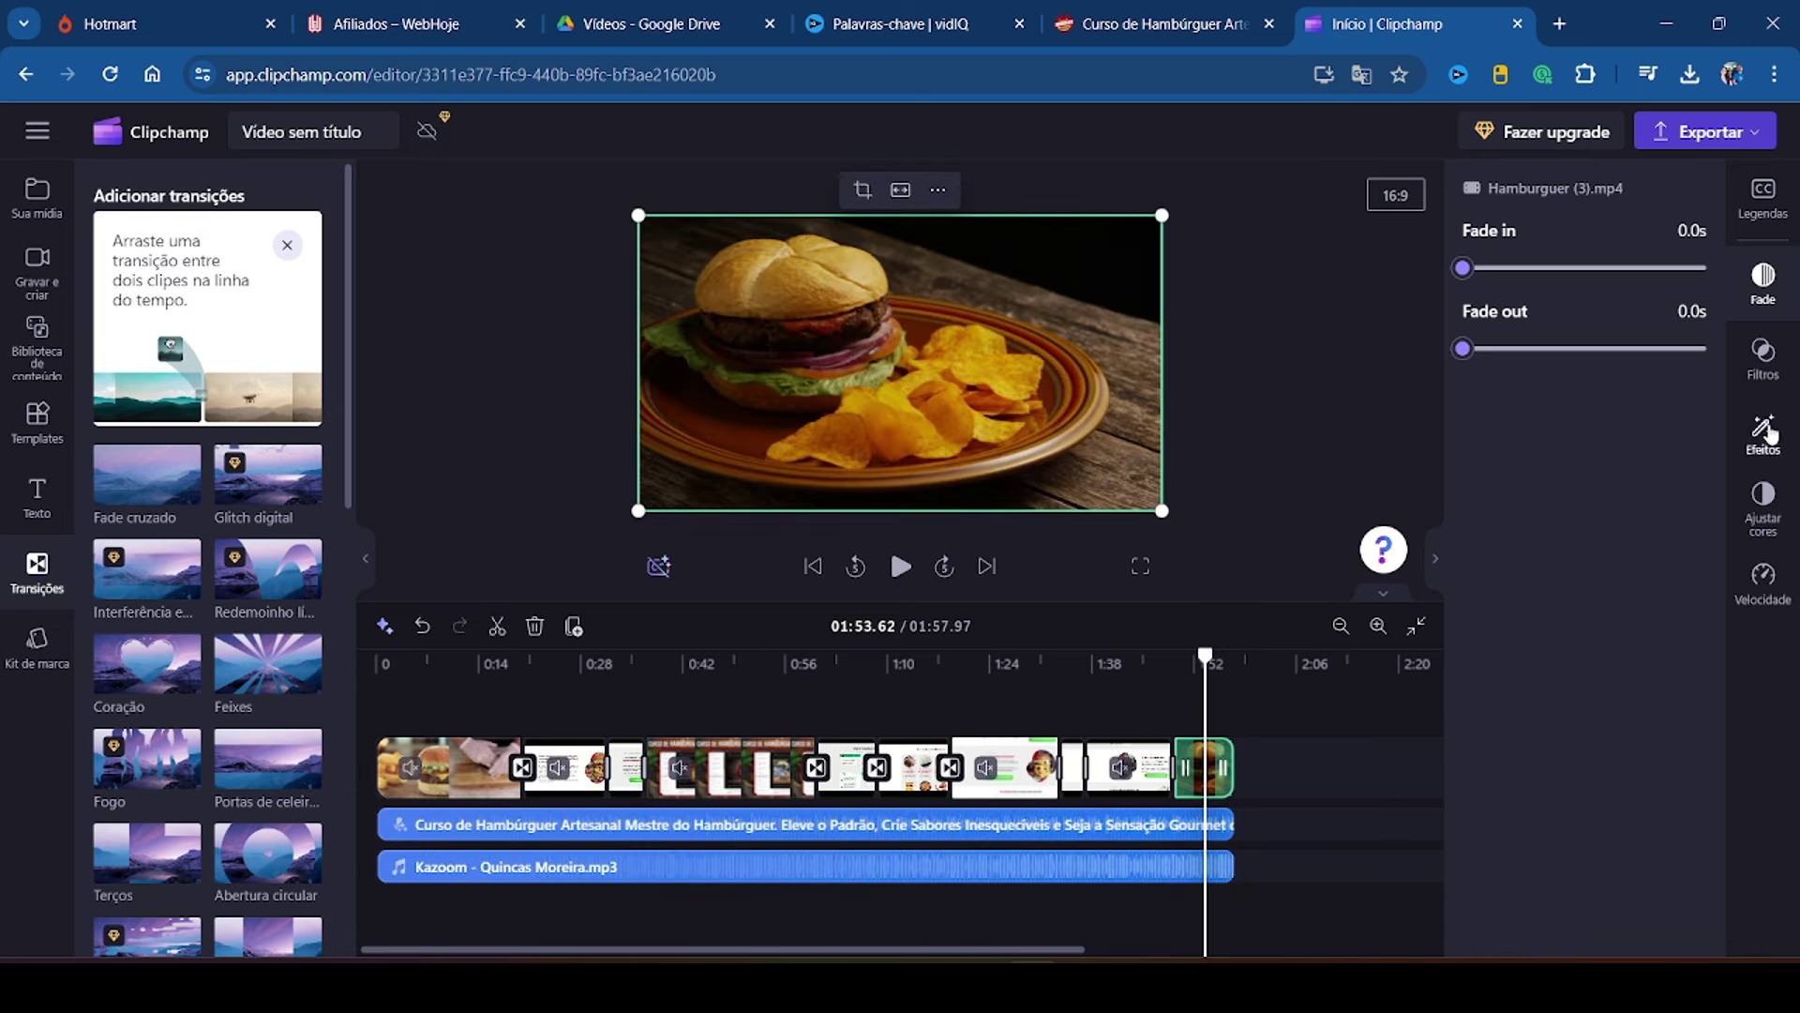
click(1764, 430)
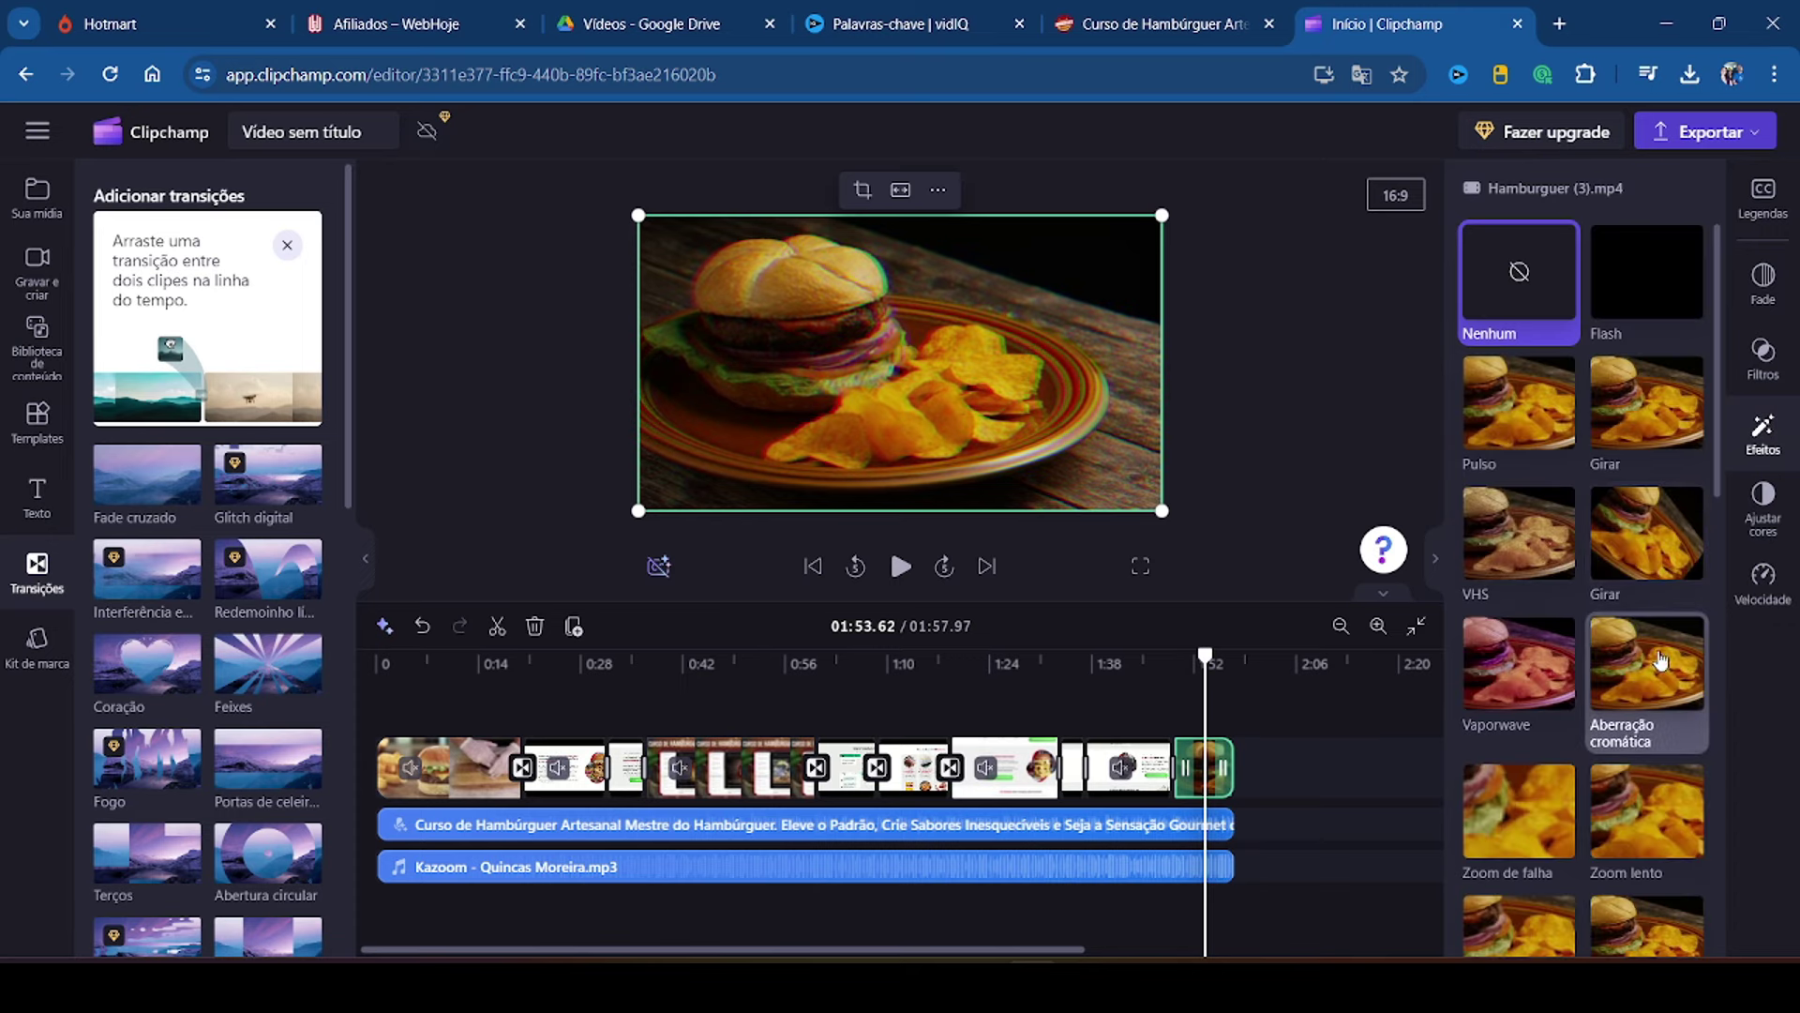
click(1645, 797)
scroll(1521, 940, down, 3)
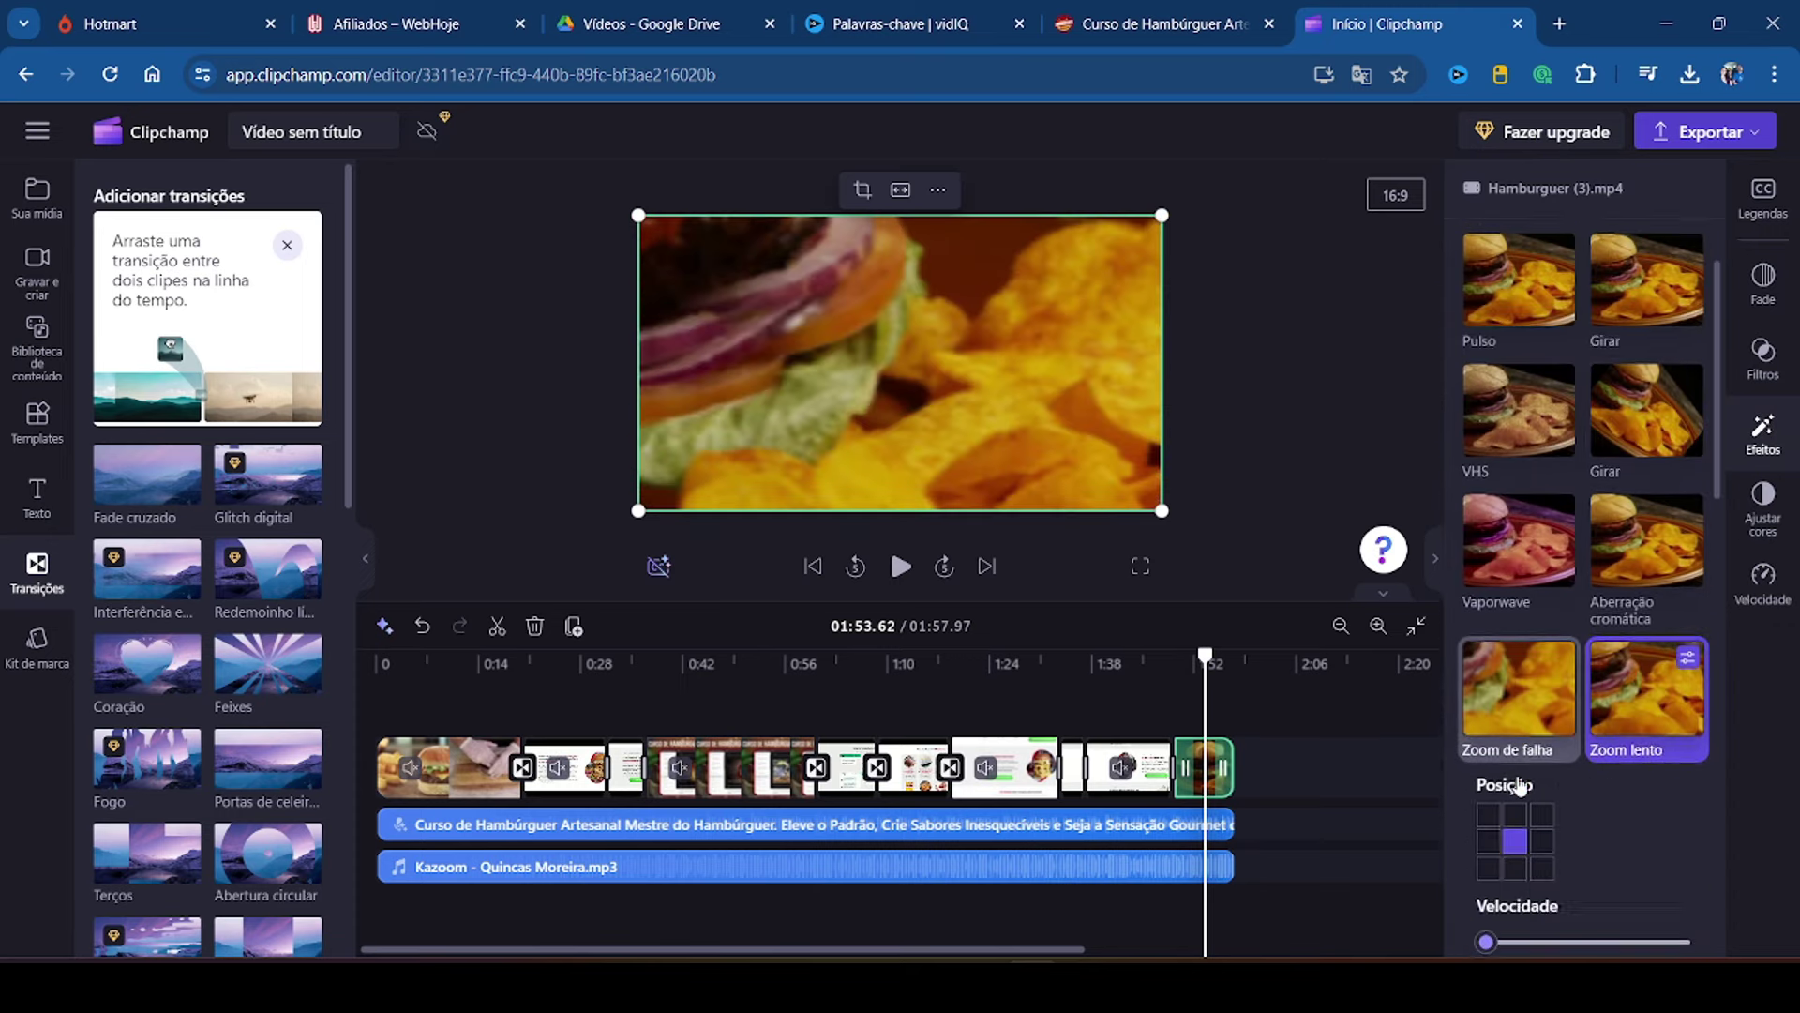
drag(1496, 839, 1460, 840)
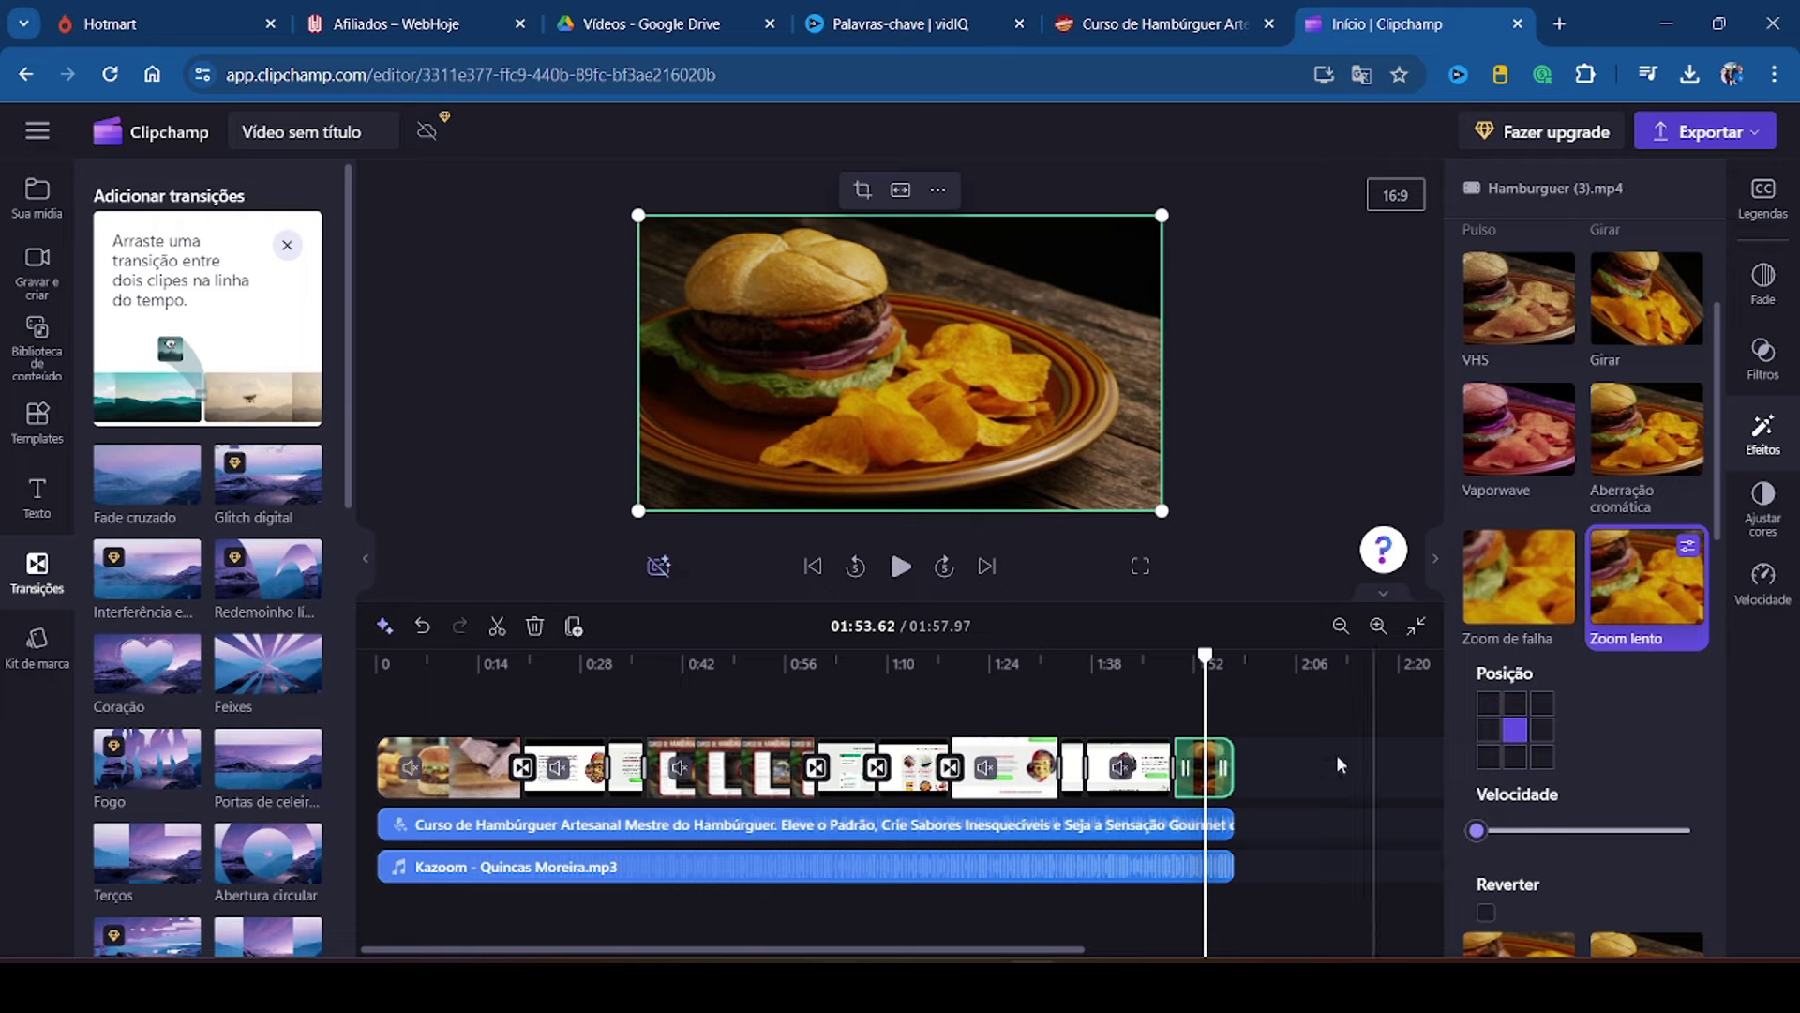
Step: Preview the video's ending in full screen from 01:44.89 to the end
click(1135, 677)
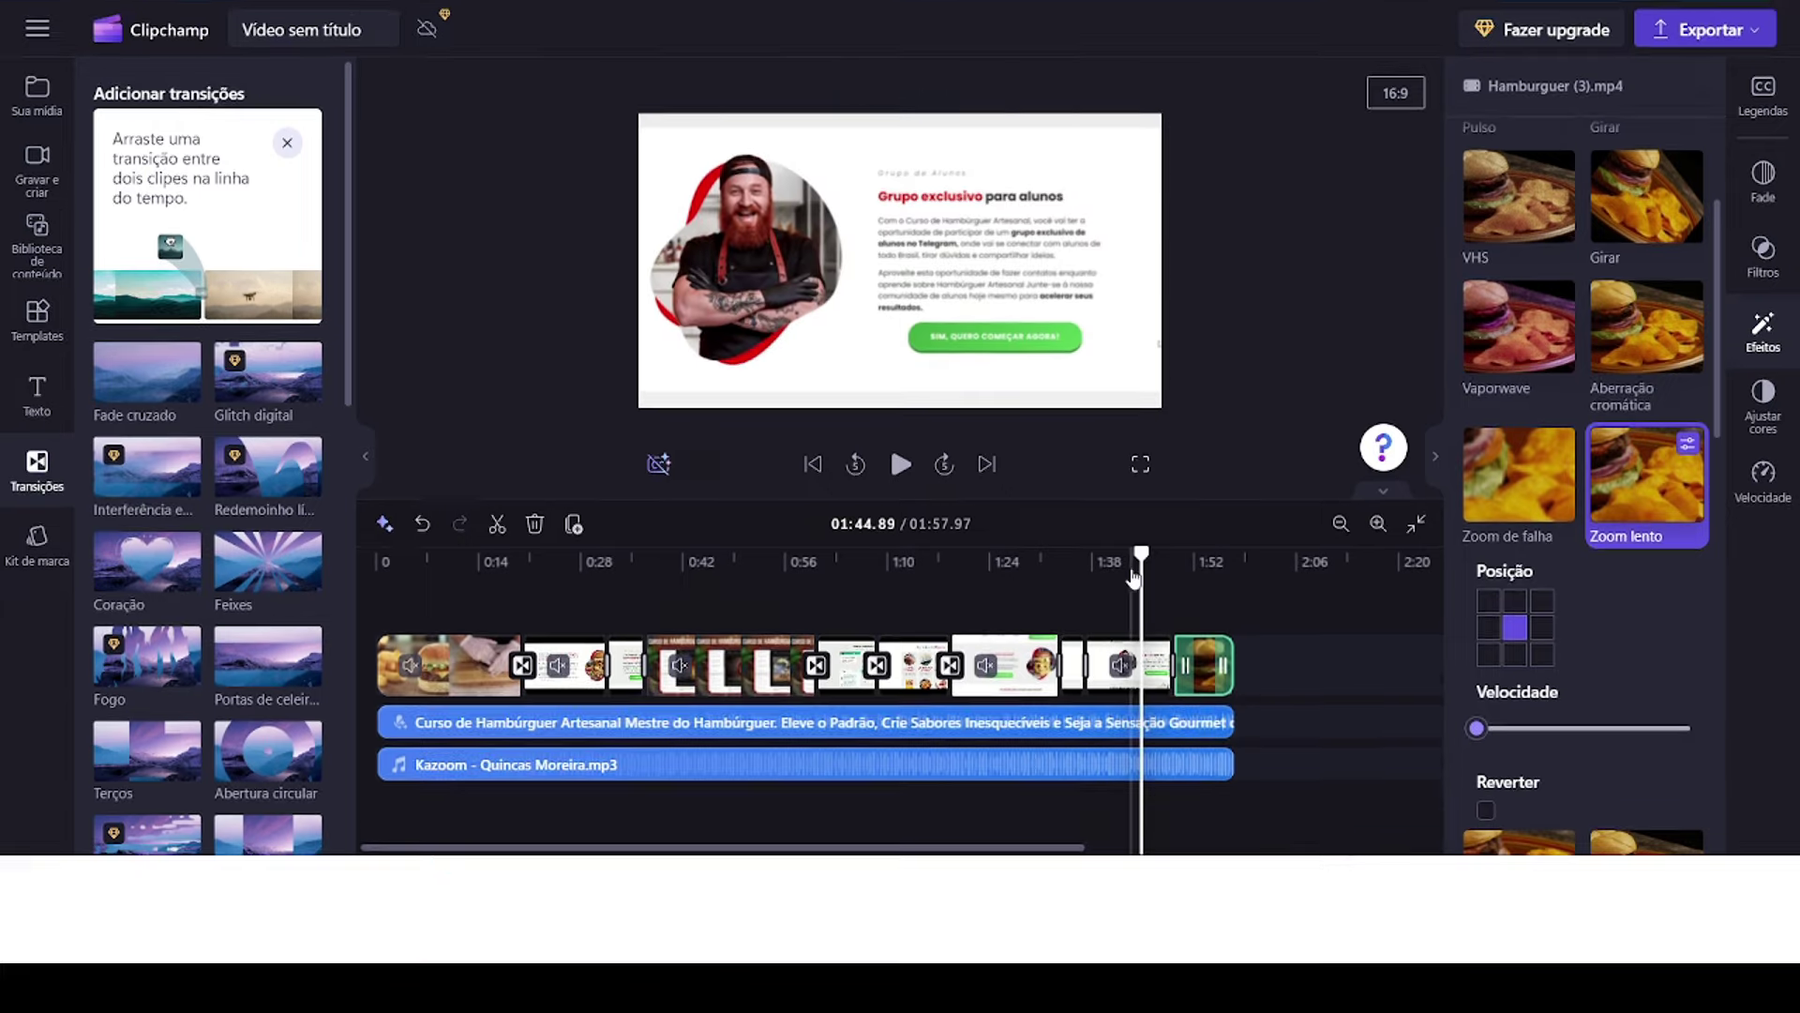
click(1140, 463)
key(space)
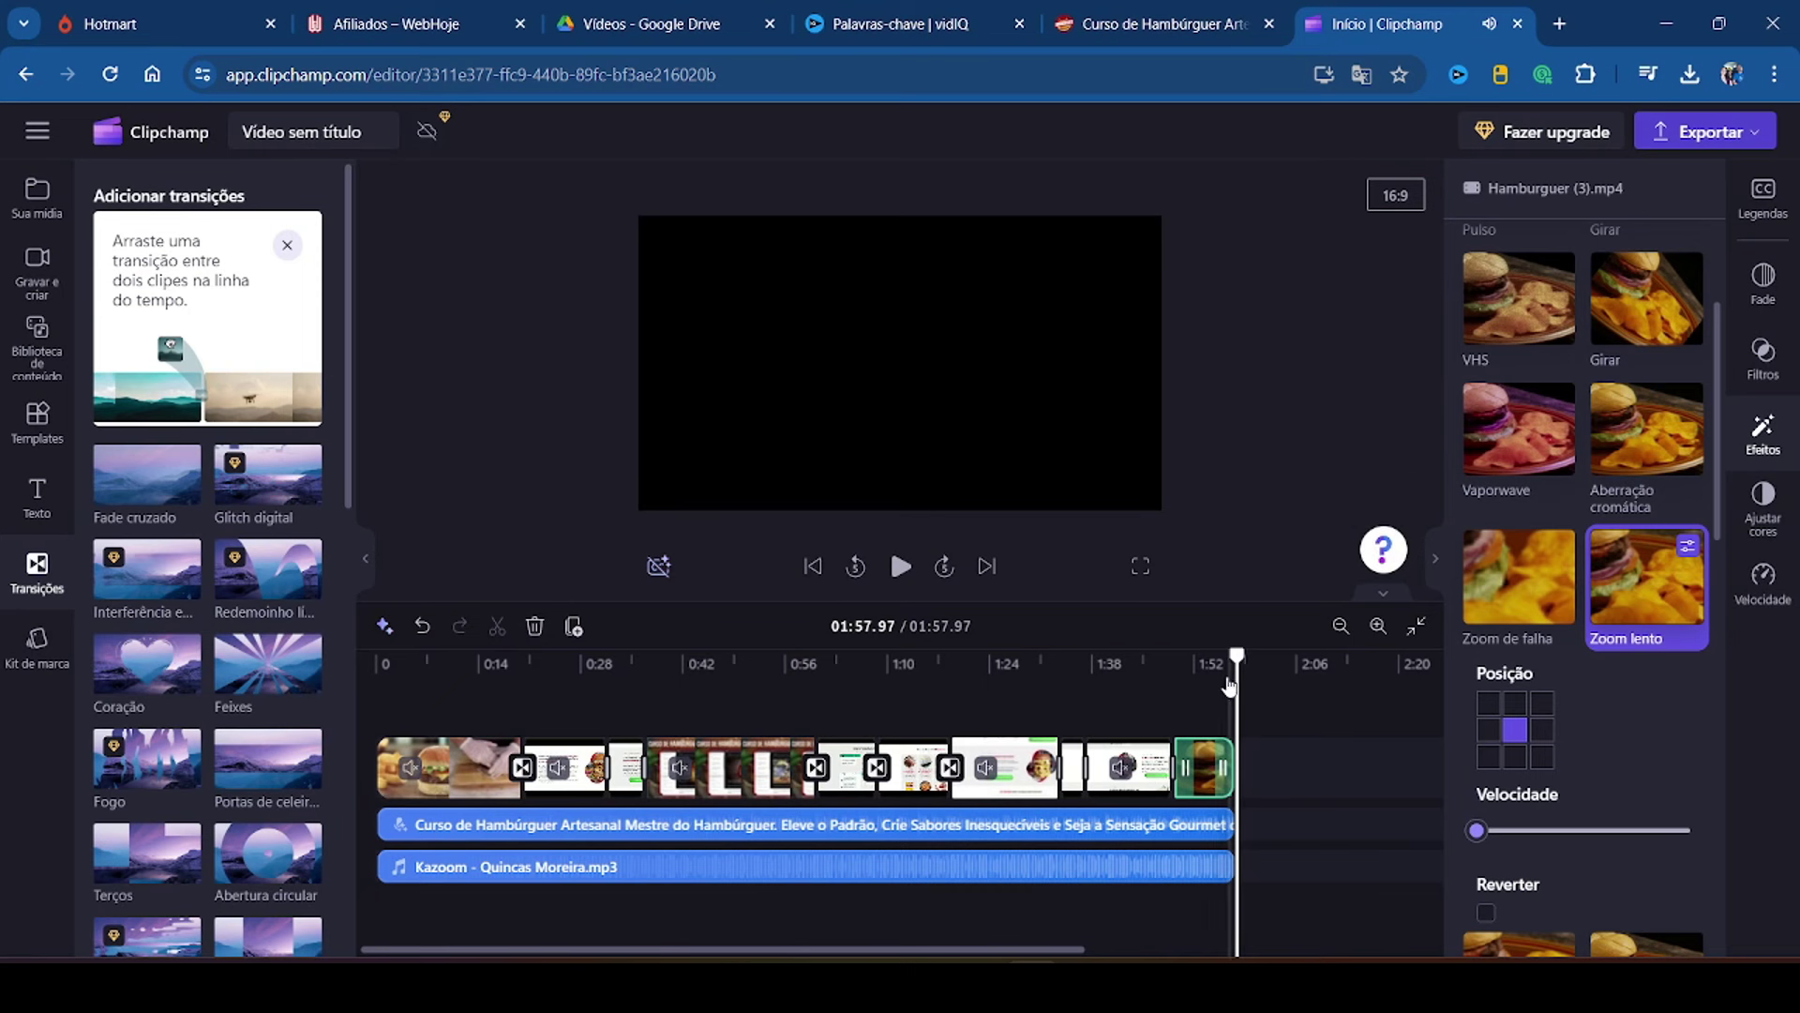
Step: Export the finished video in 1080p quality
click(1700, 139)
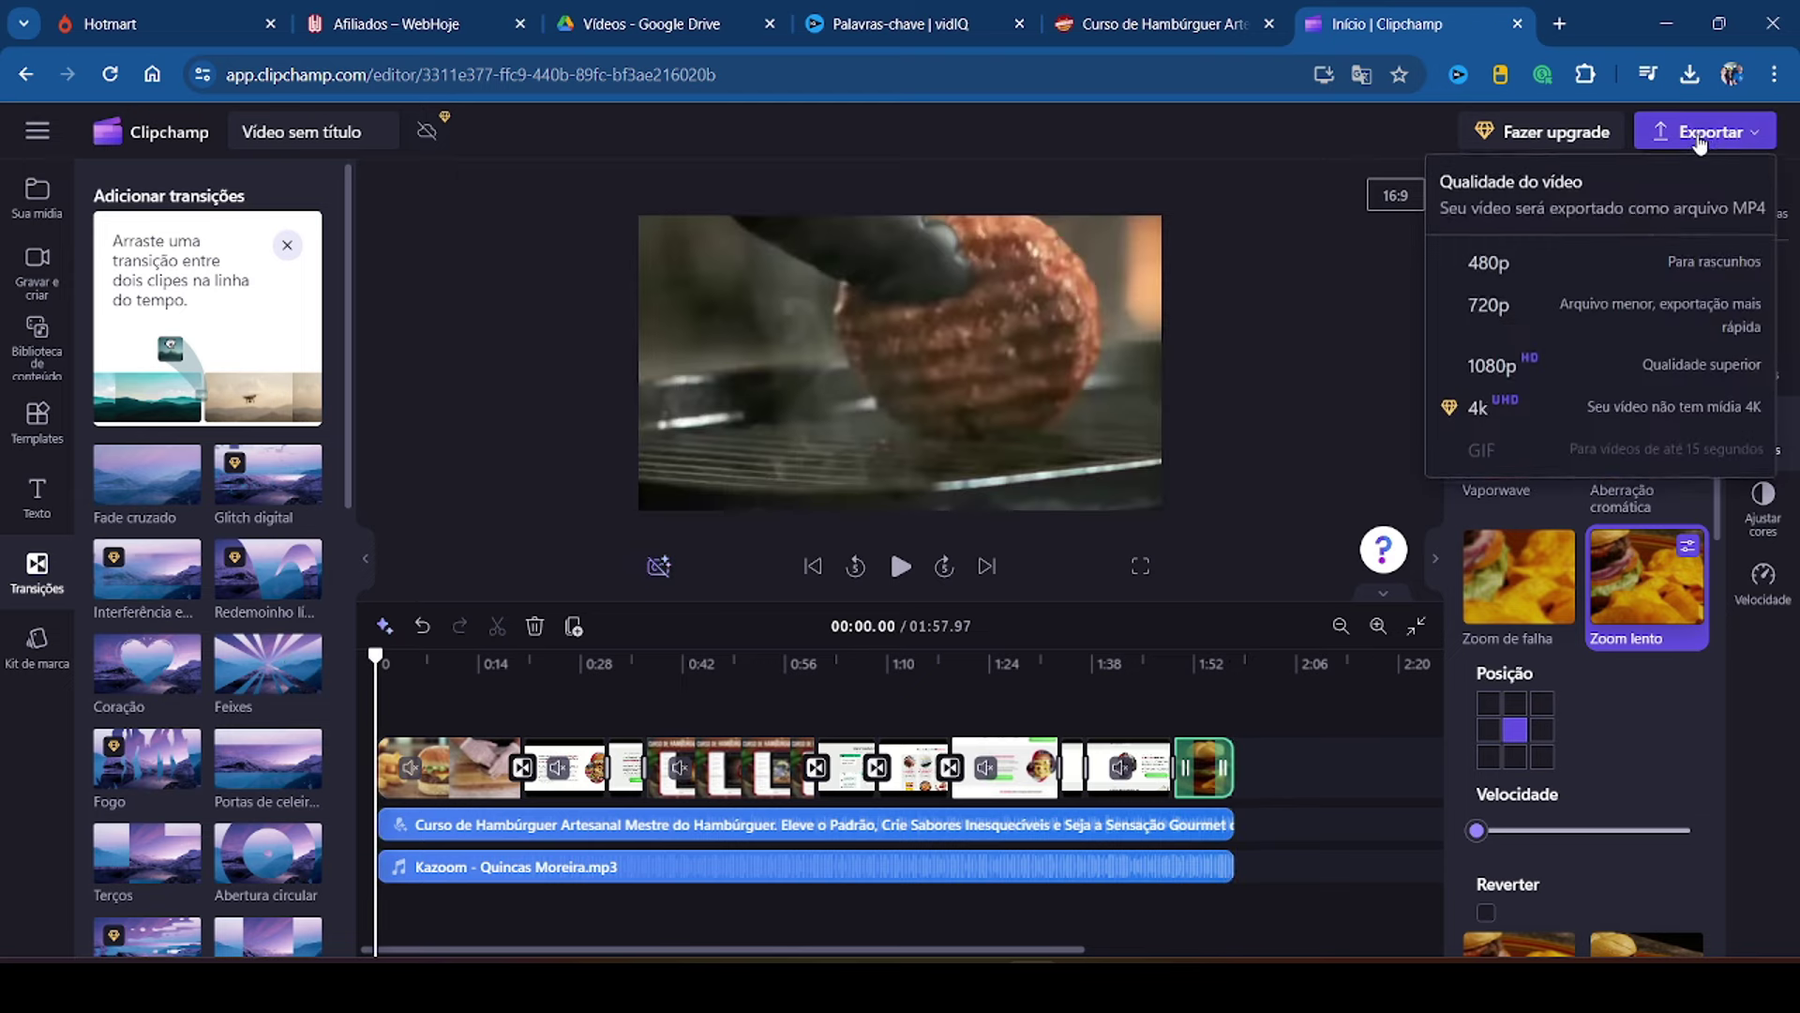
click(1489, 371)
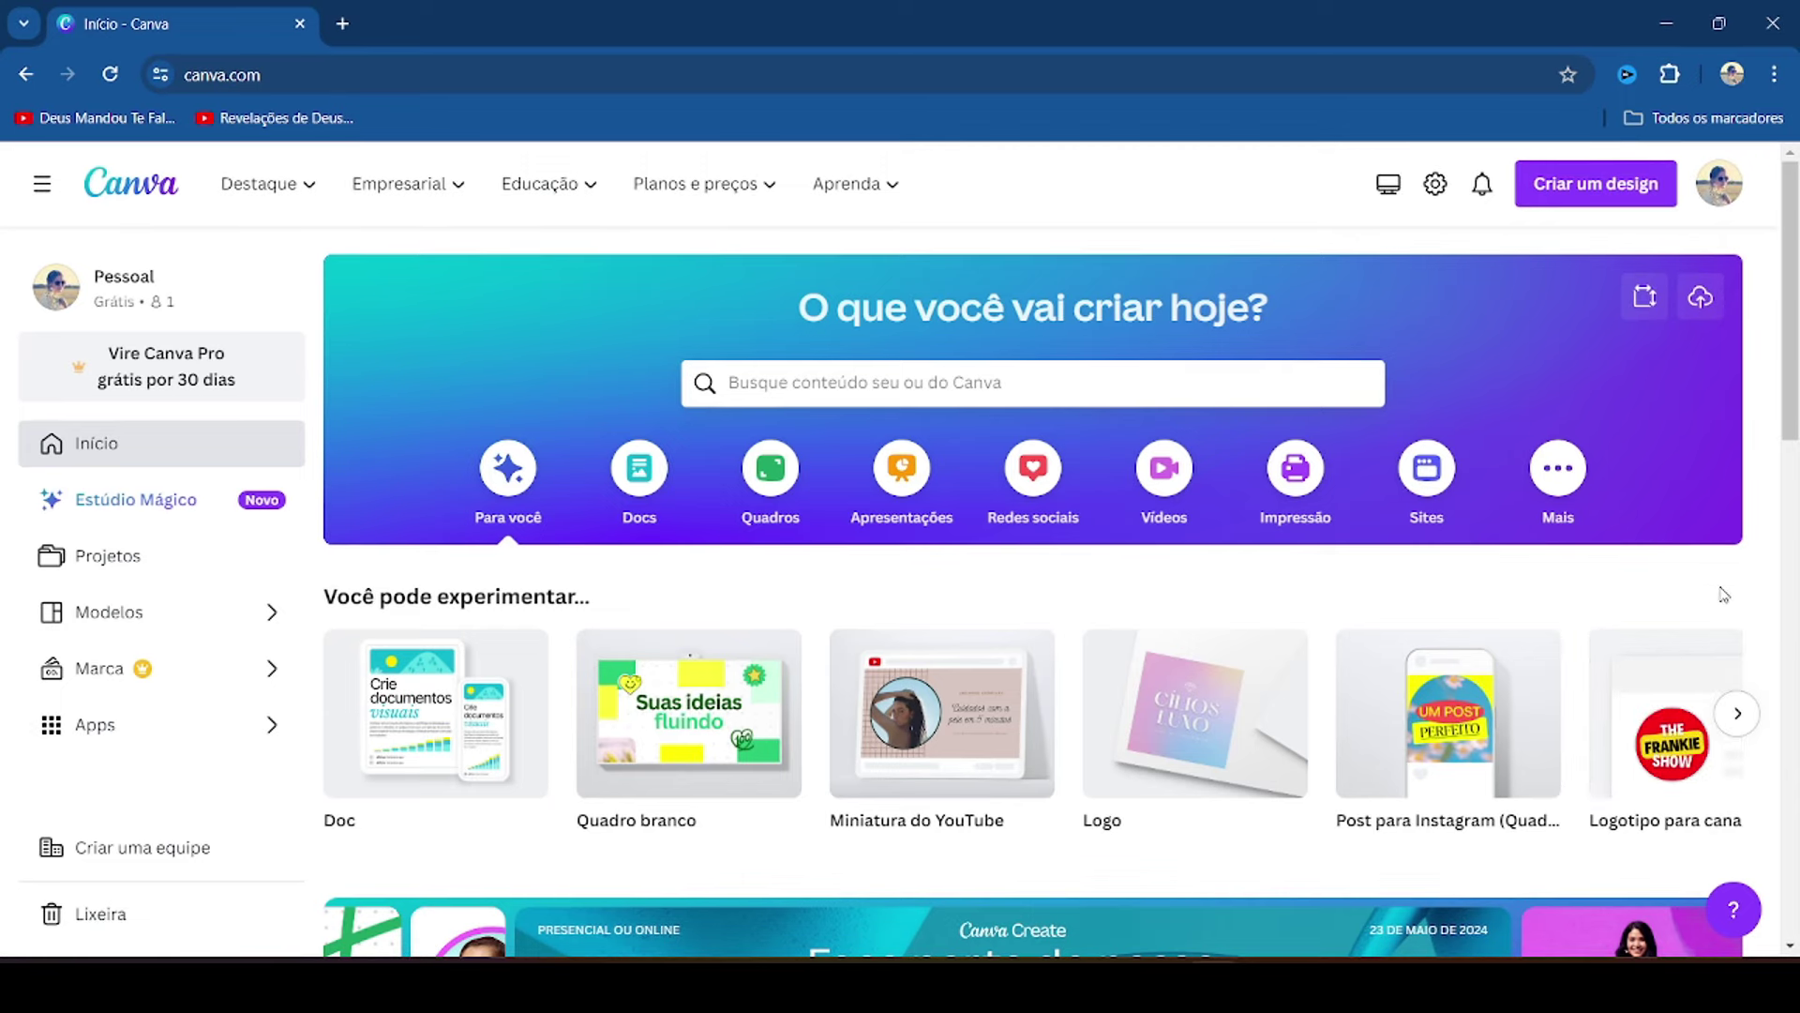
Step: Search the Canva design types for "you" and create a new Miniatura do YouTube design
click(1594, 184)
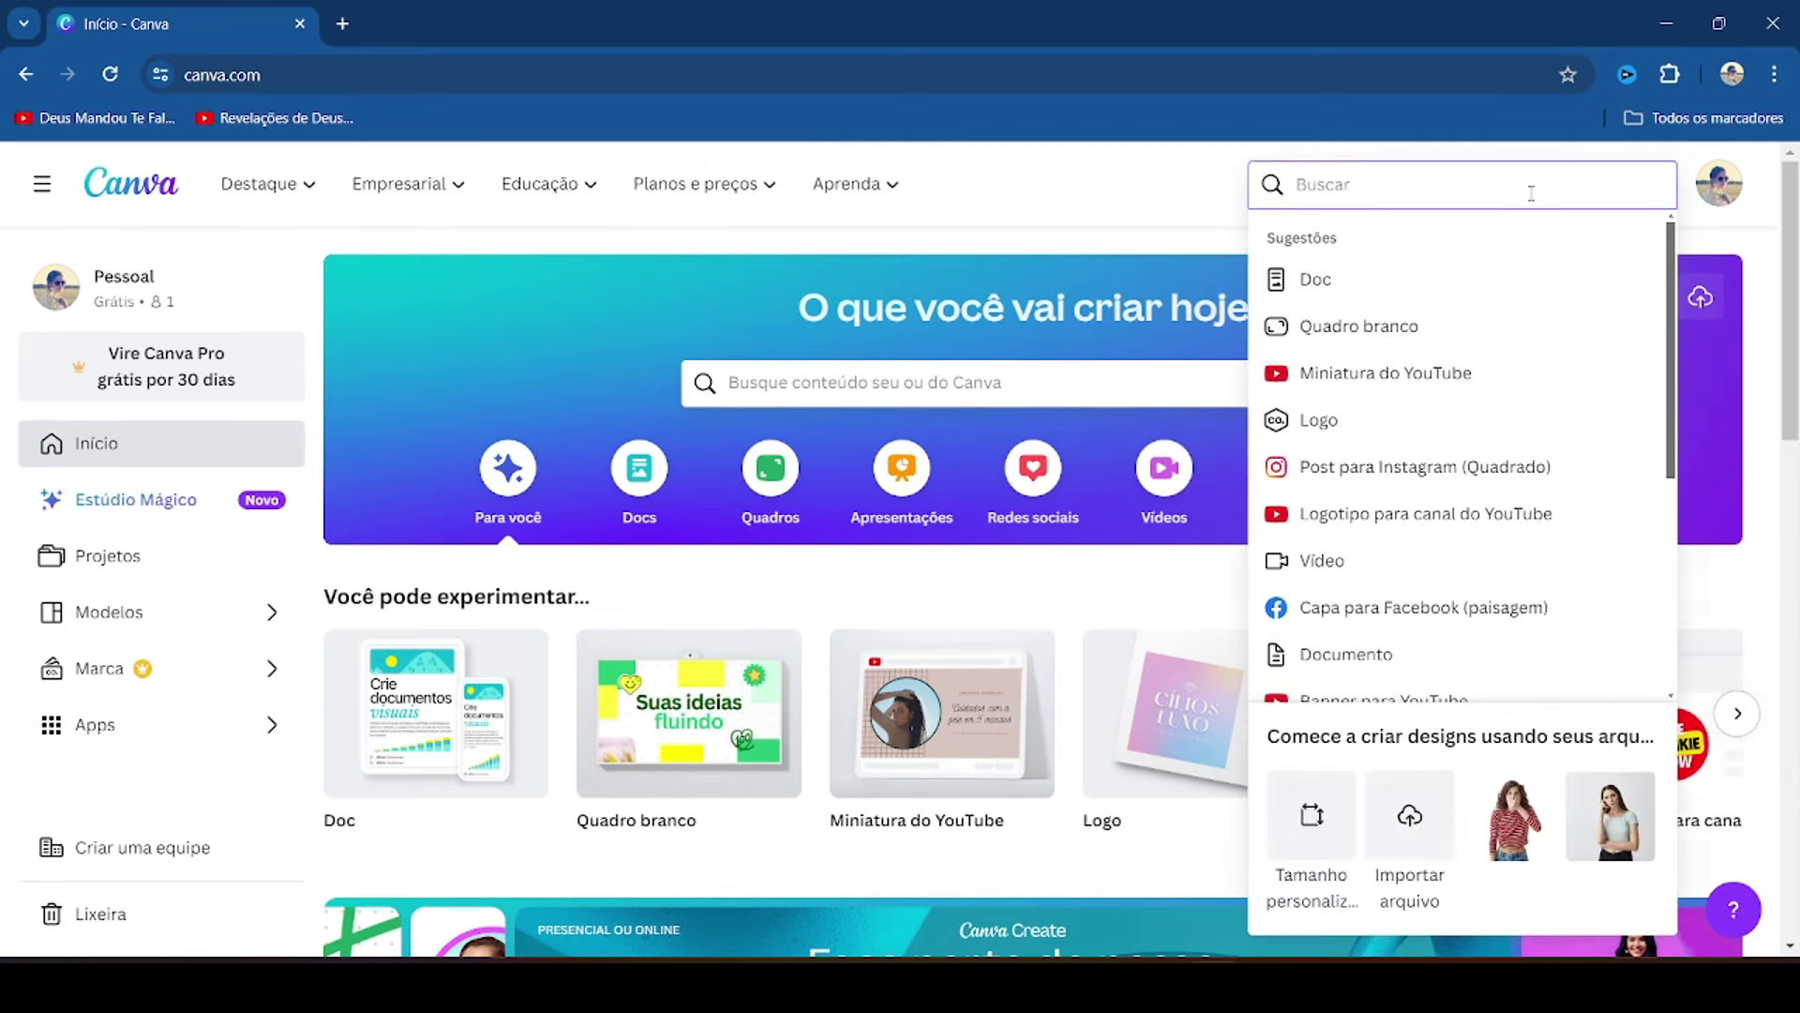
text(you)
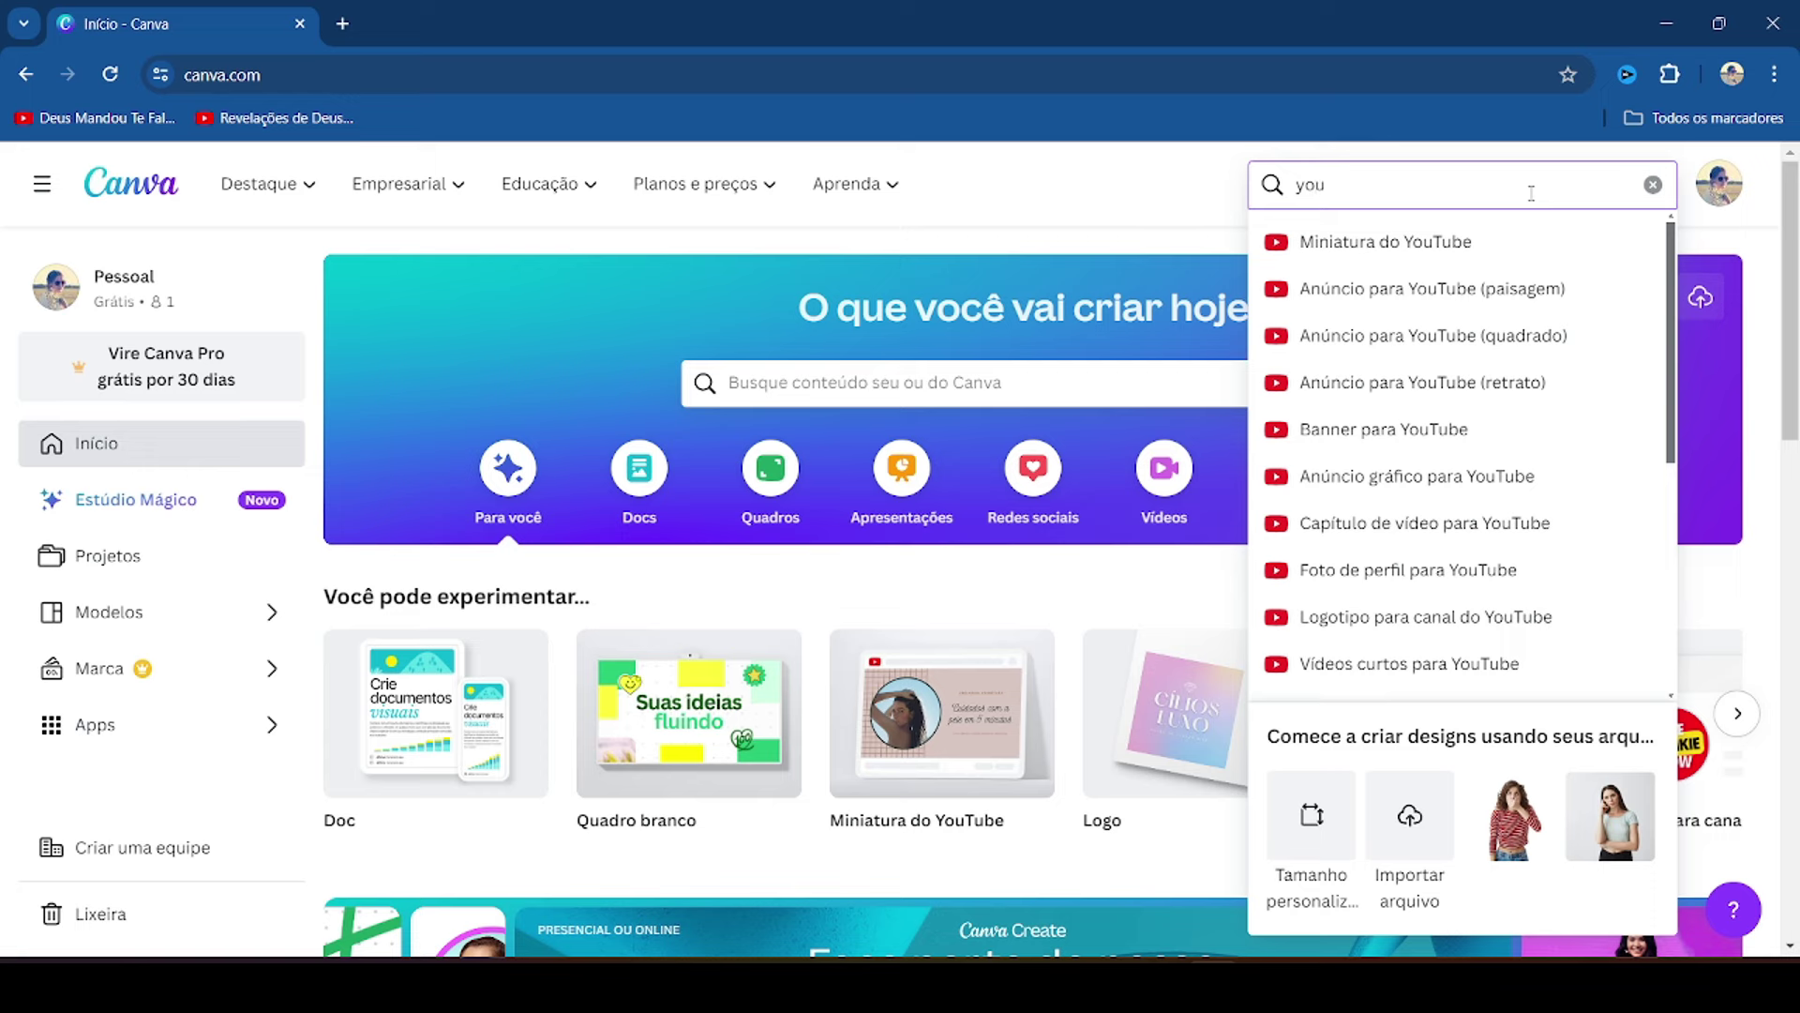
click(1418, 246)
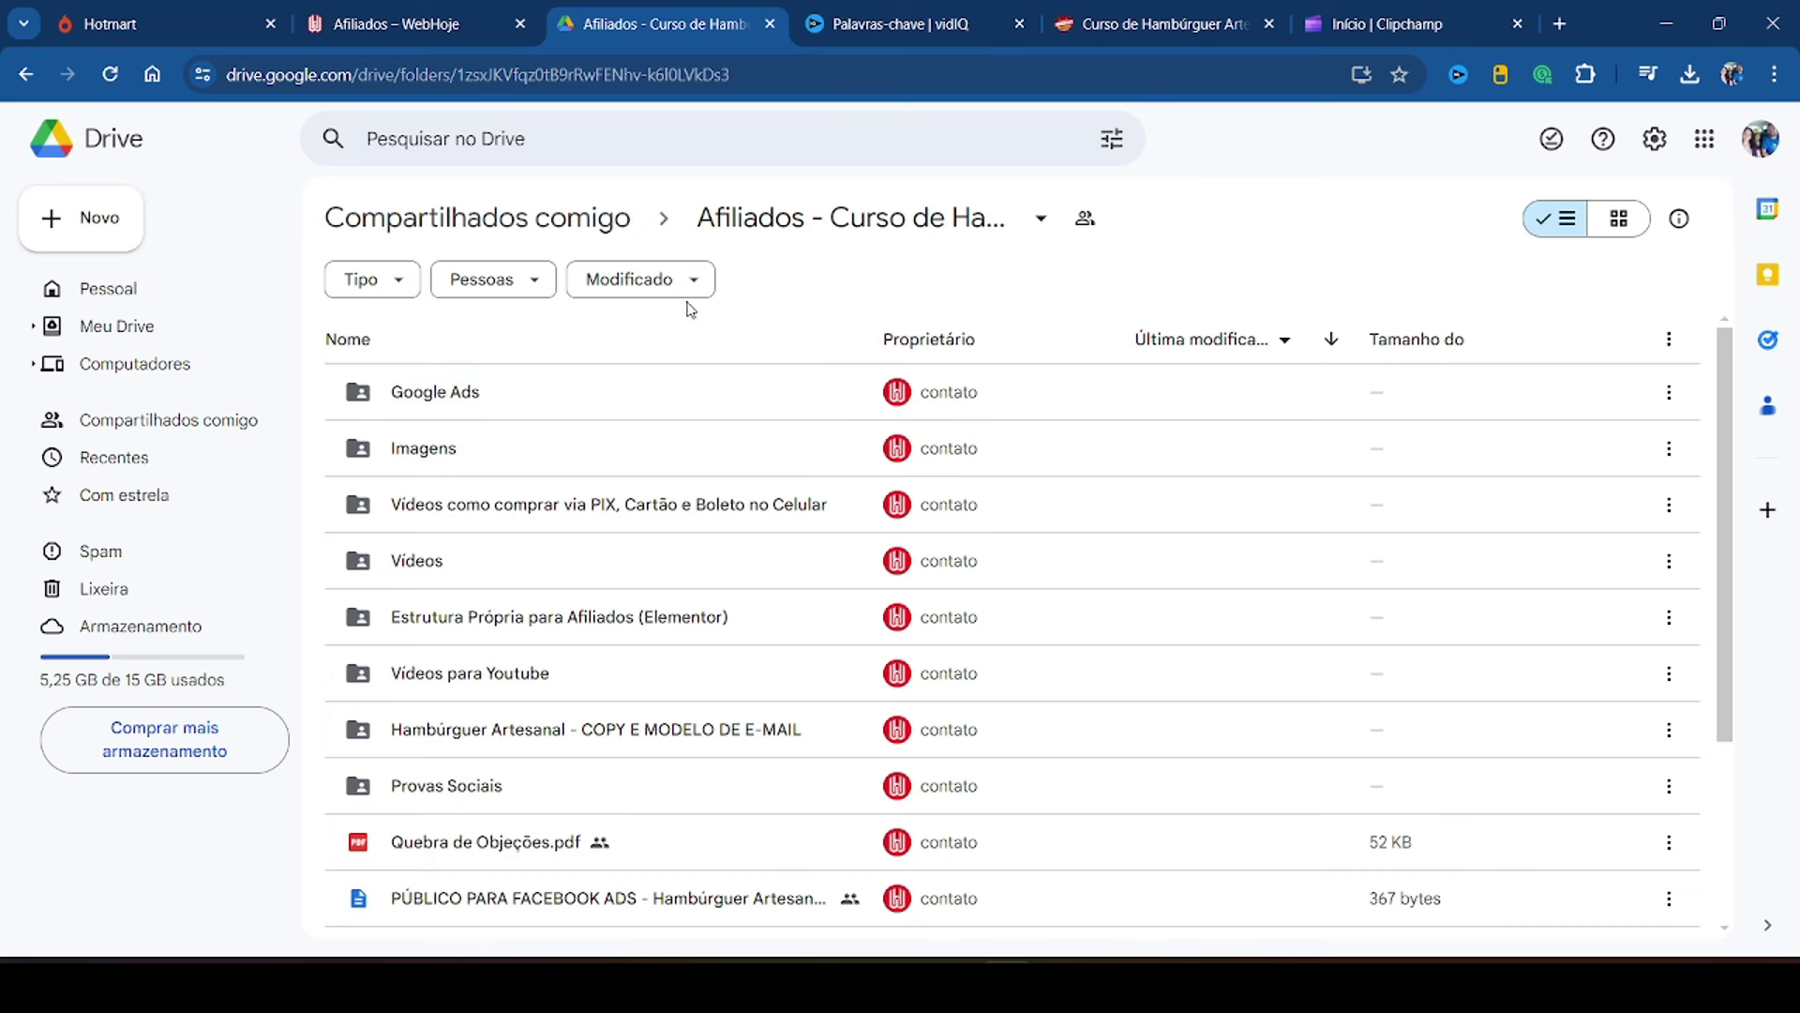
Step: In the shared Google Drive folder, go to Imagens > Imagens Geral and preview burger (9).jpg
double_click(437, 455)
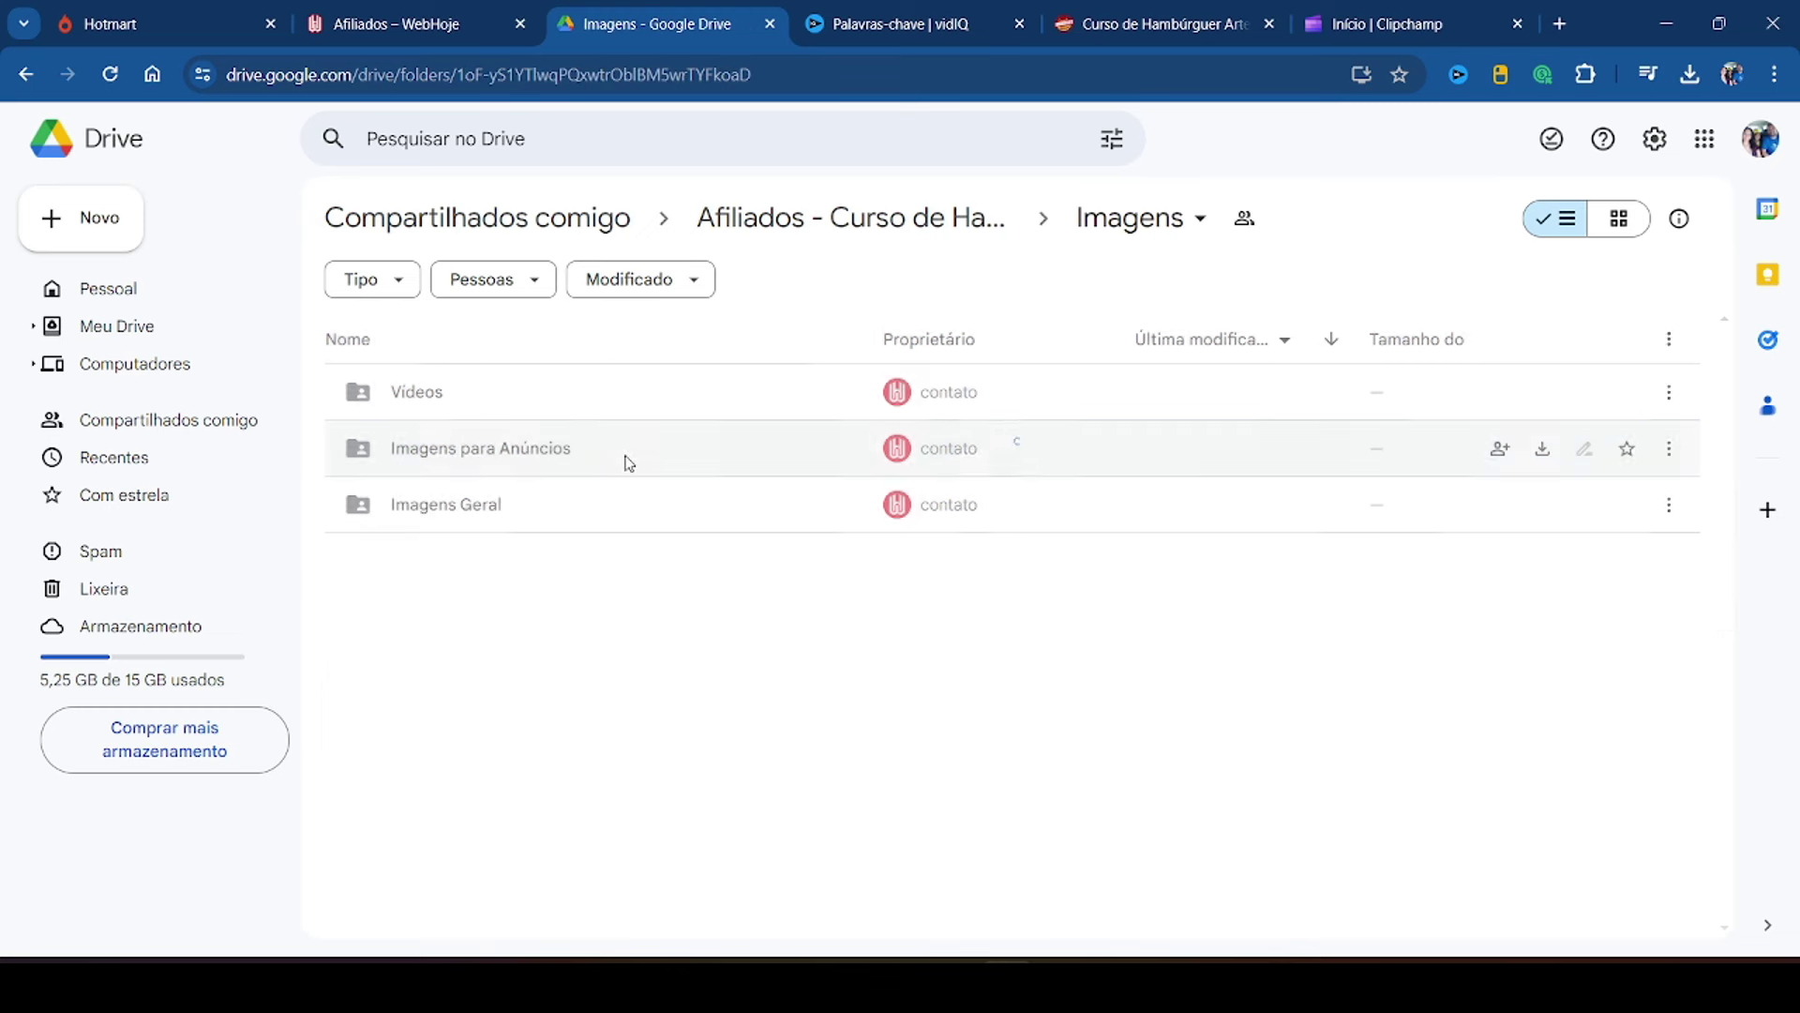
double_click(451, 511)
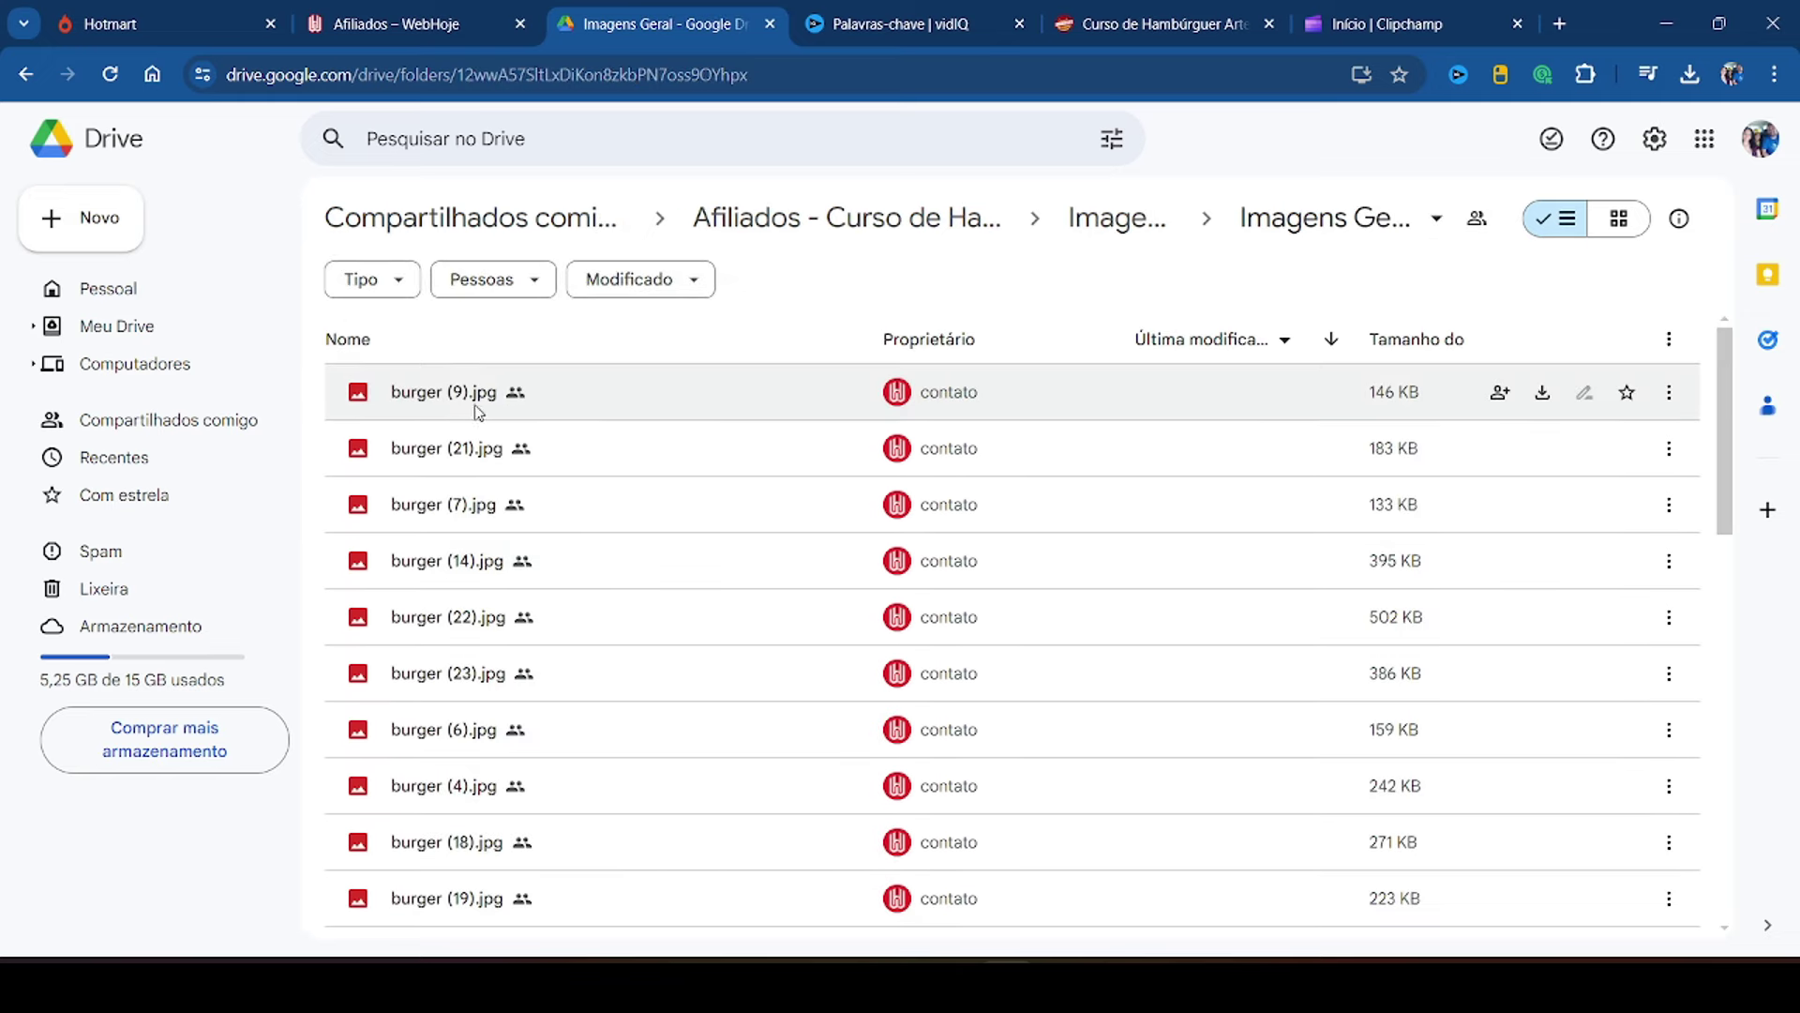
double_click(477, 410)
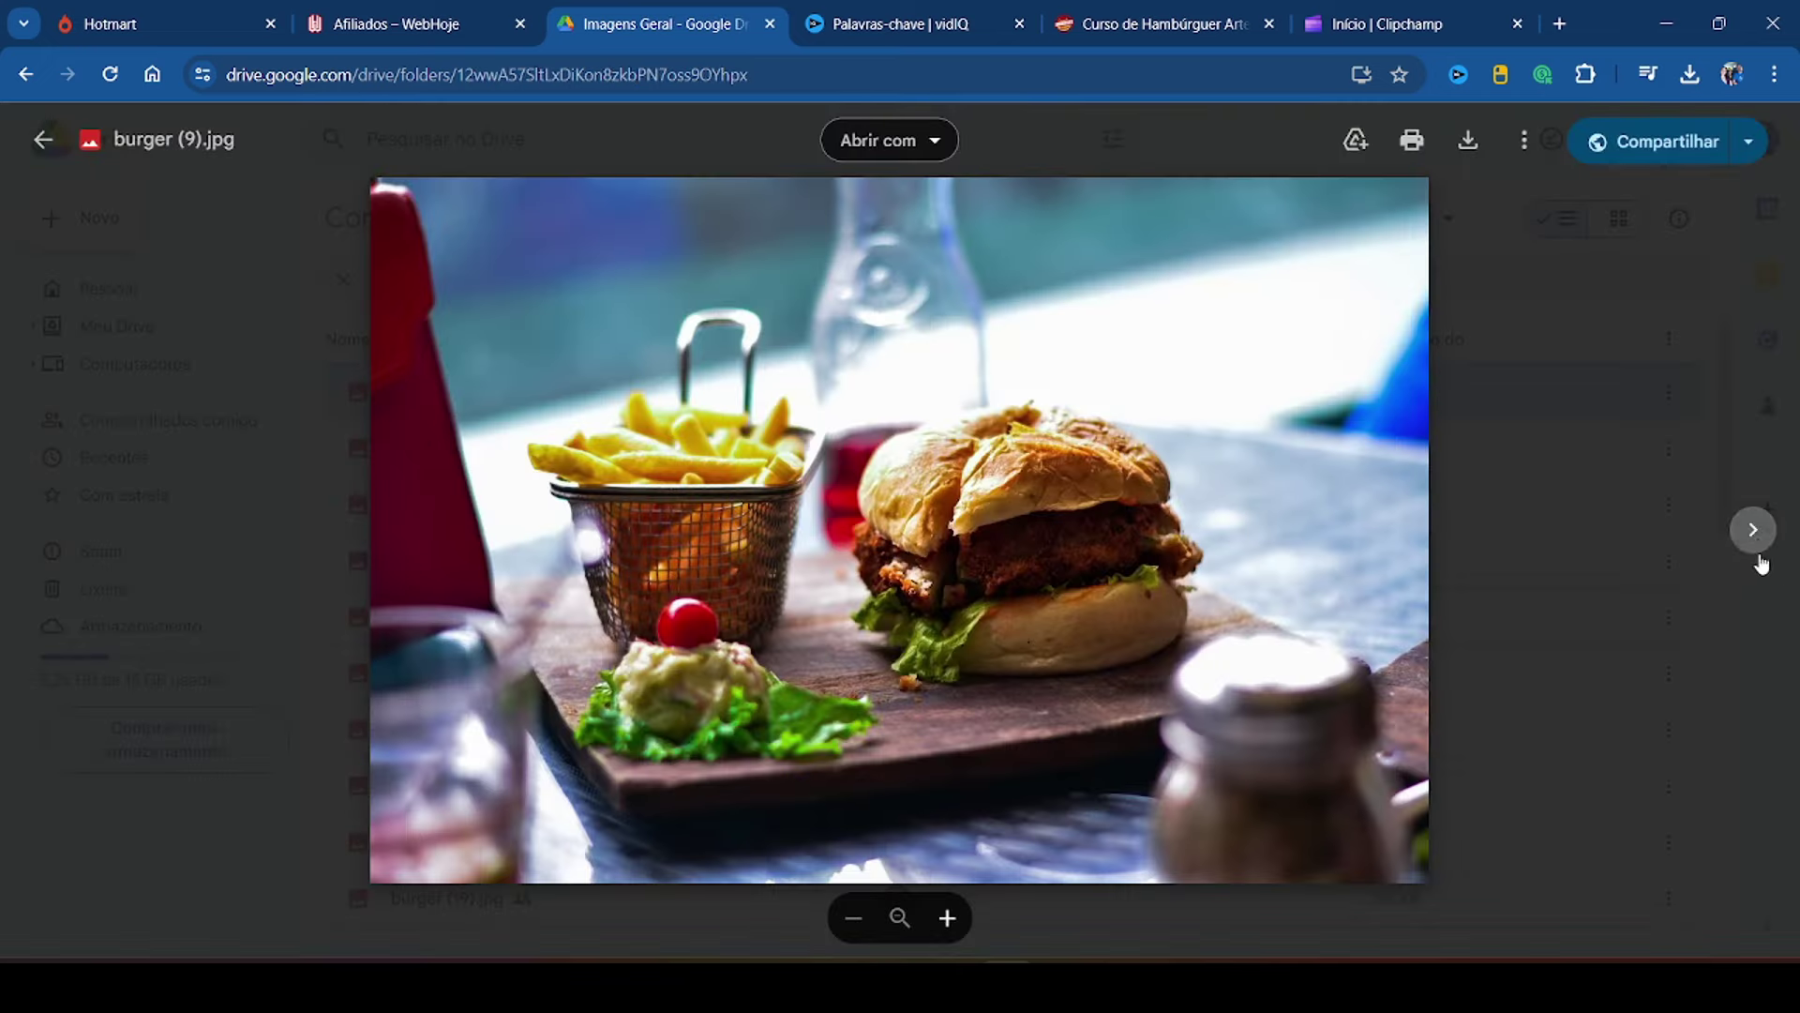
Step: Browse through the burger photos up to burger (4).jpg and download that image
click(1753, 531)
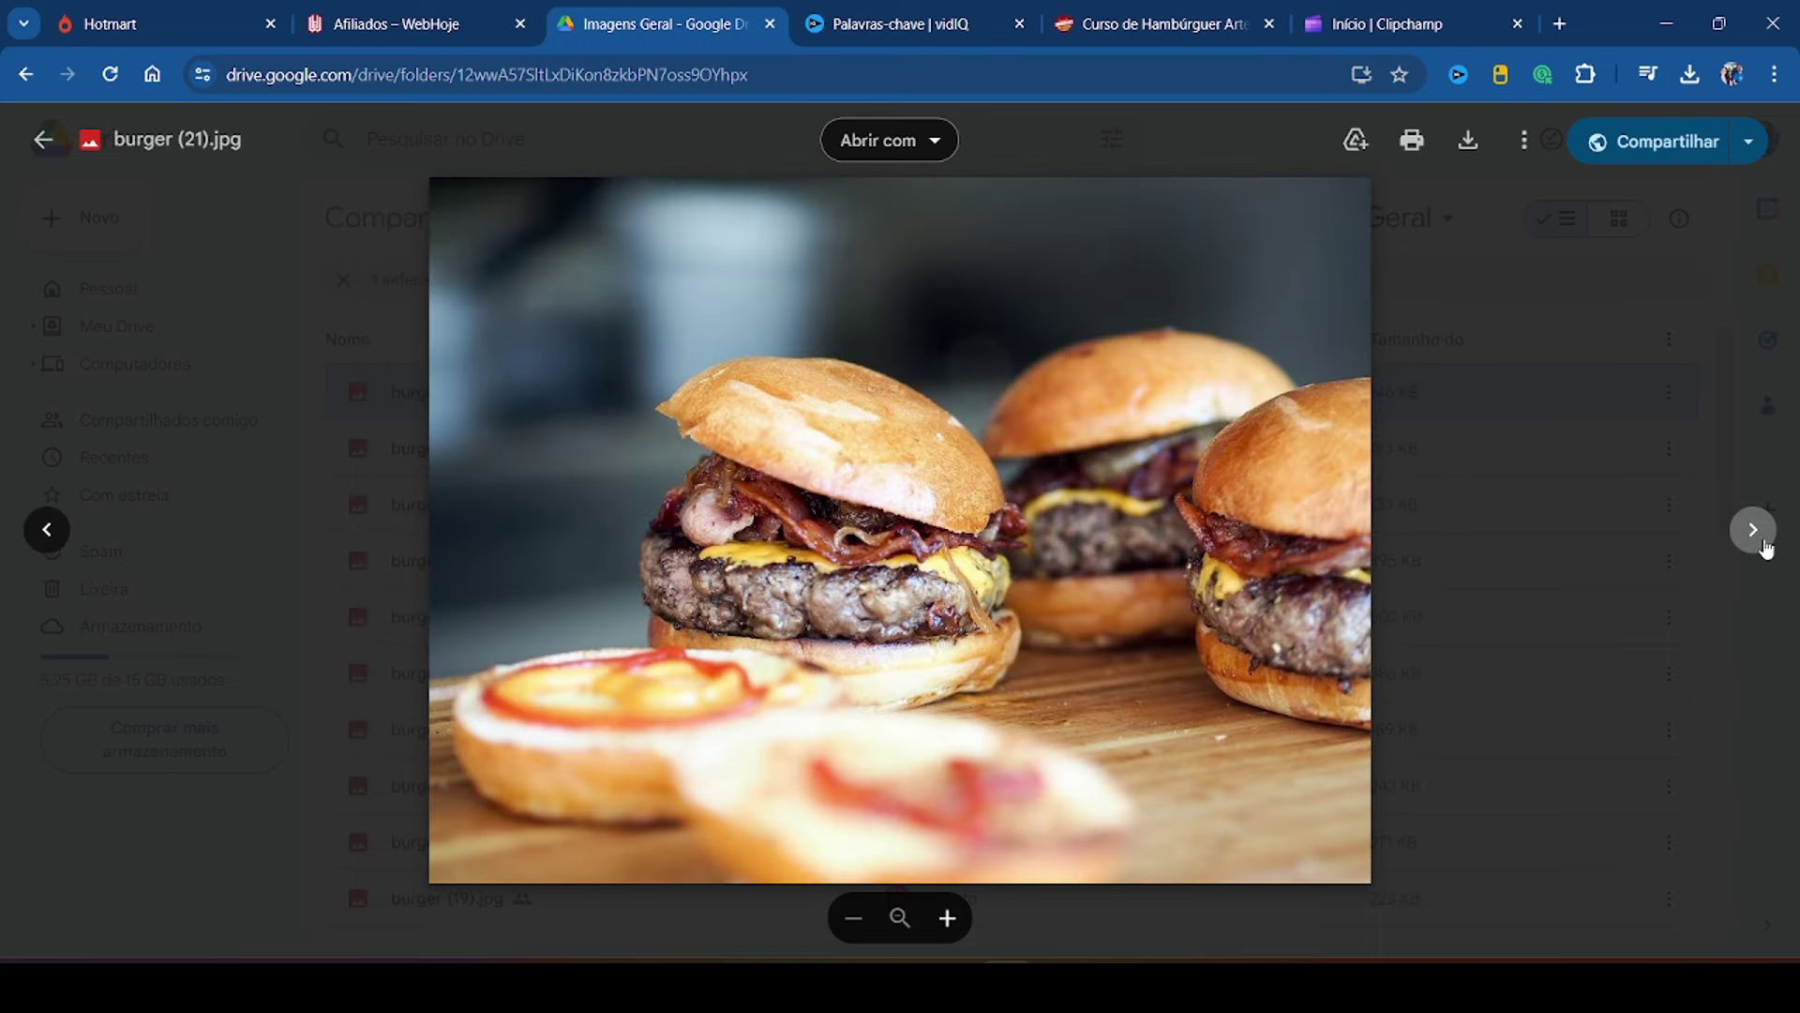
click(1764, 548)
click(1764, 548)
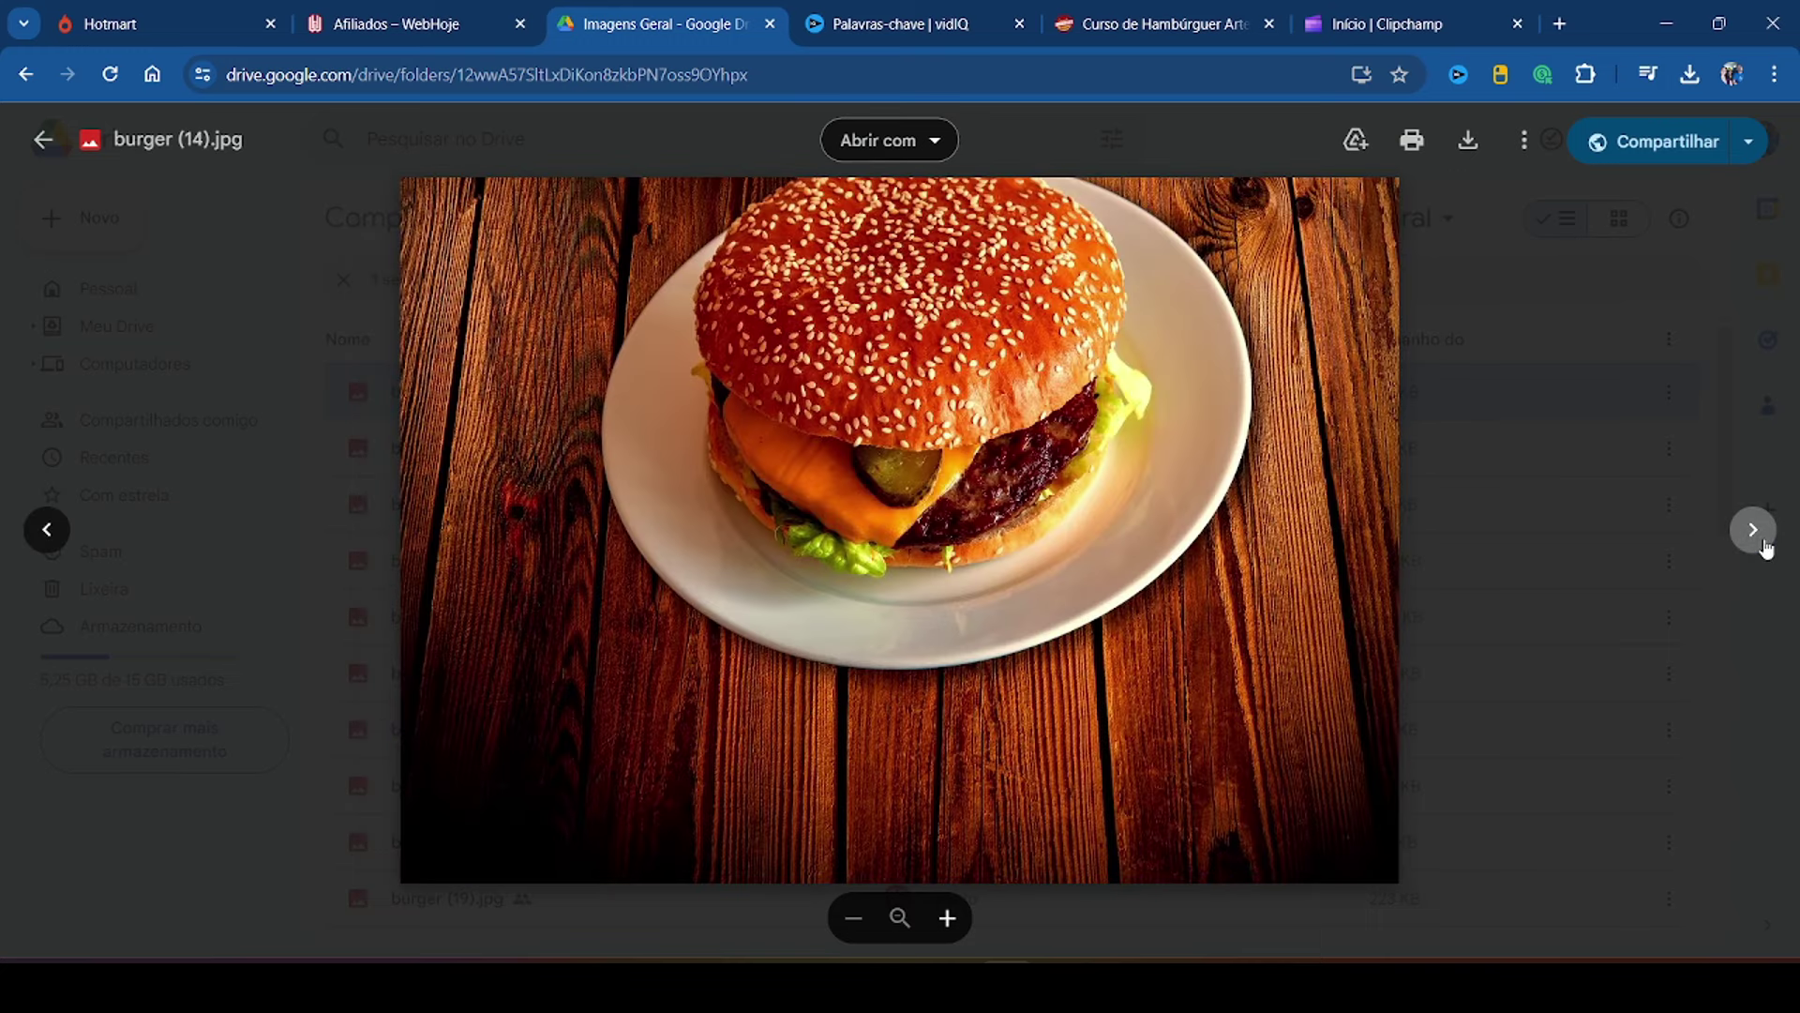
click(1764, 548)
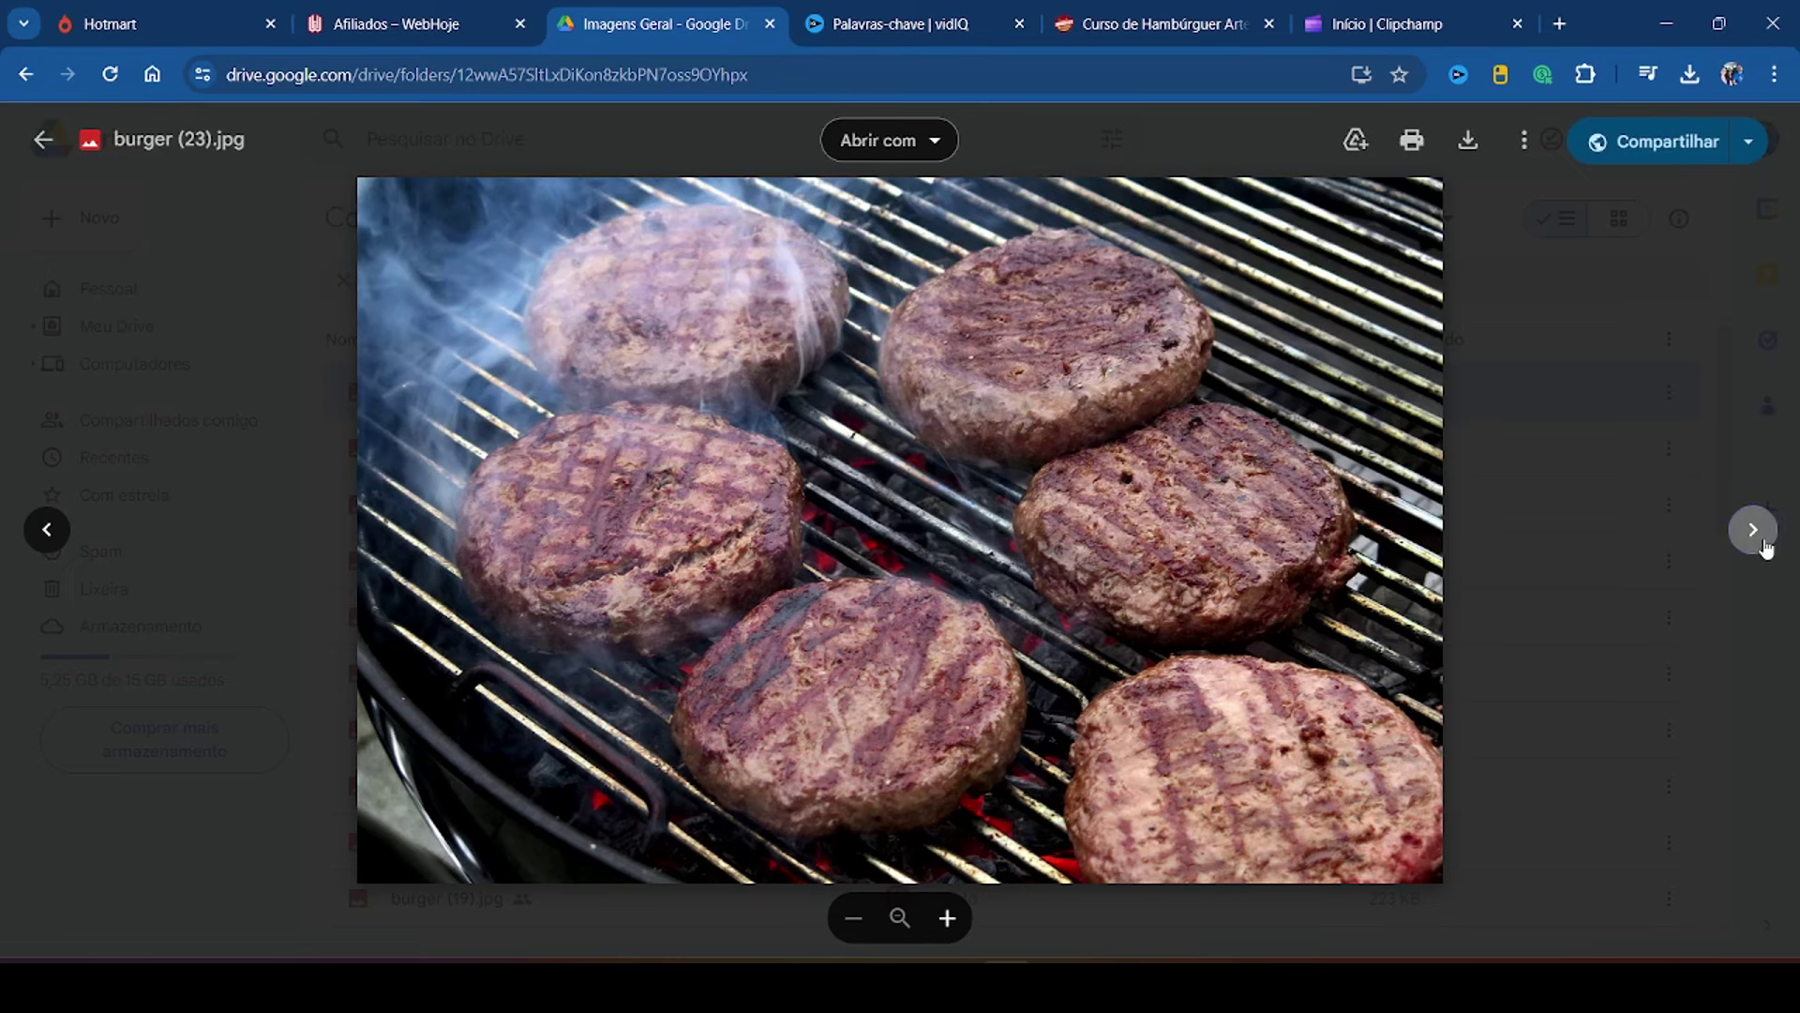
click(1753, 531)
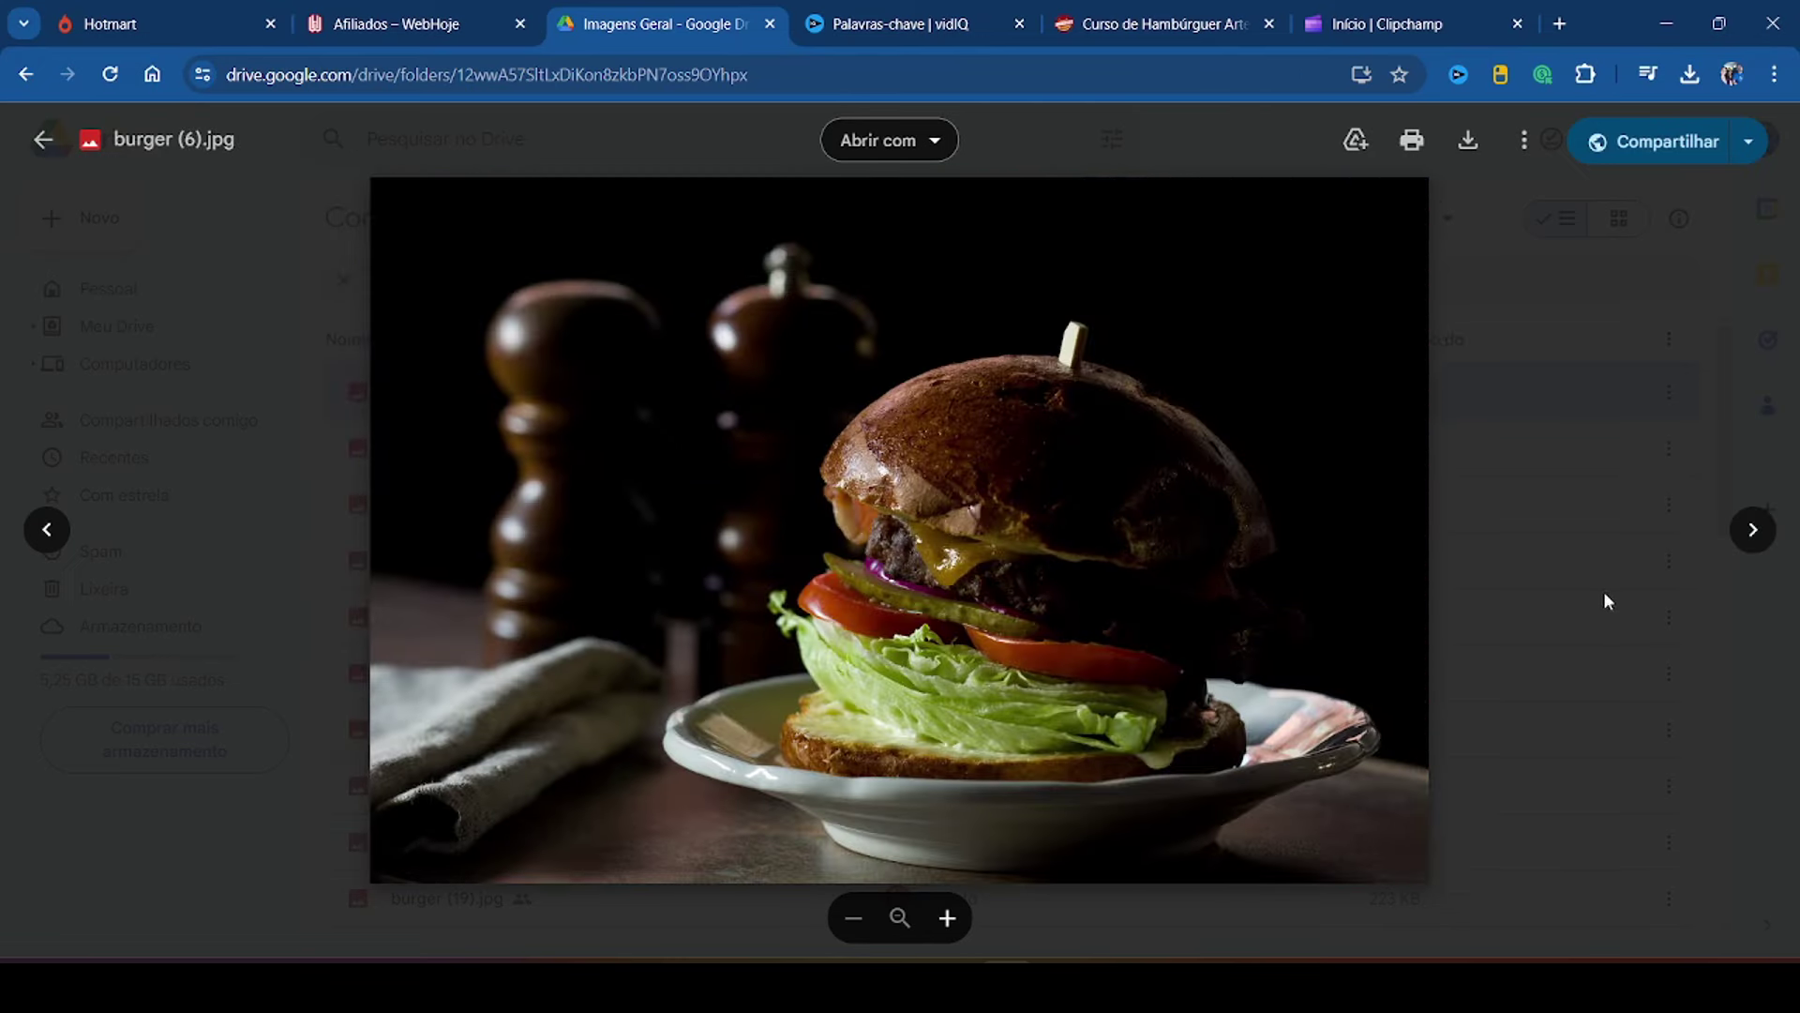
click(1763, 544)
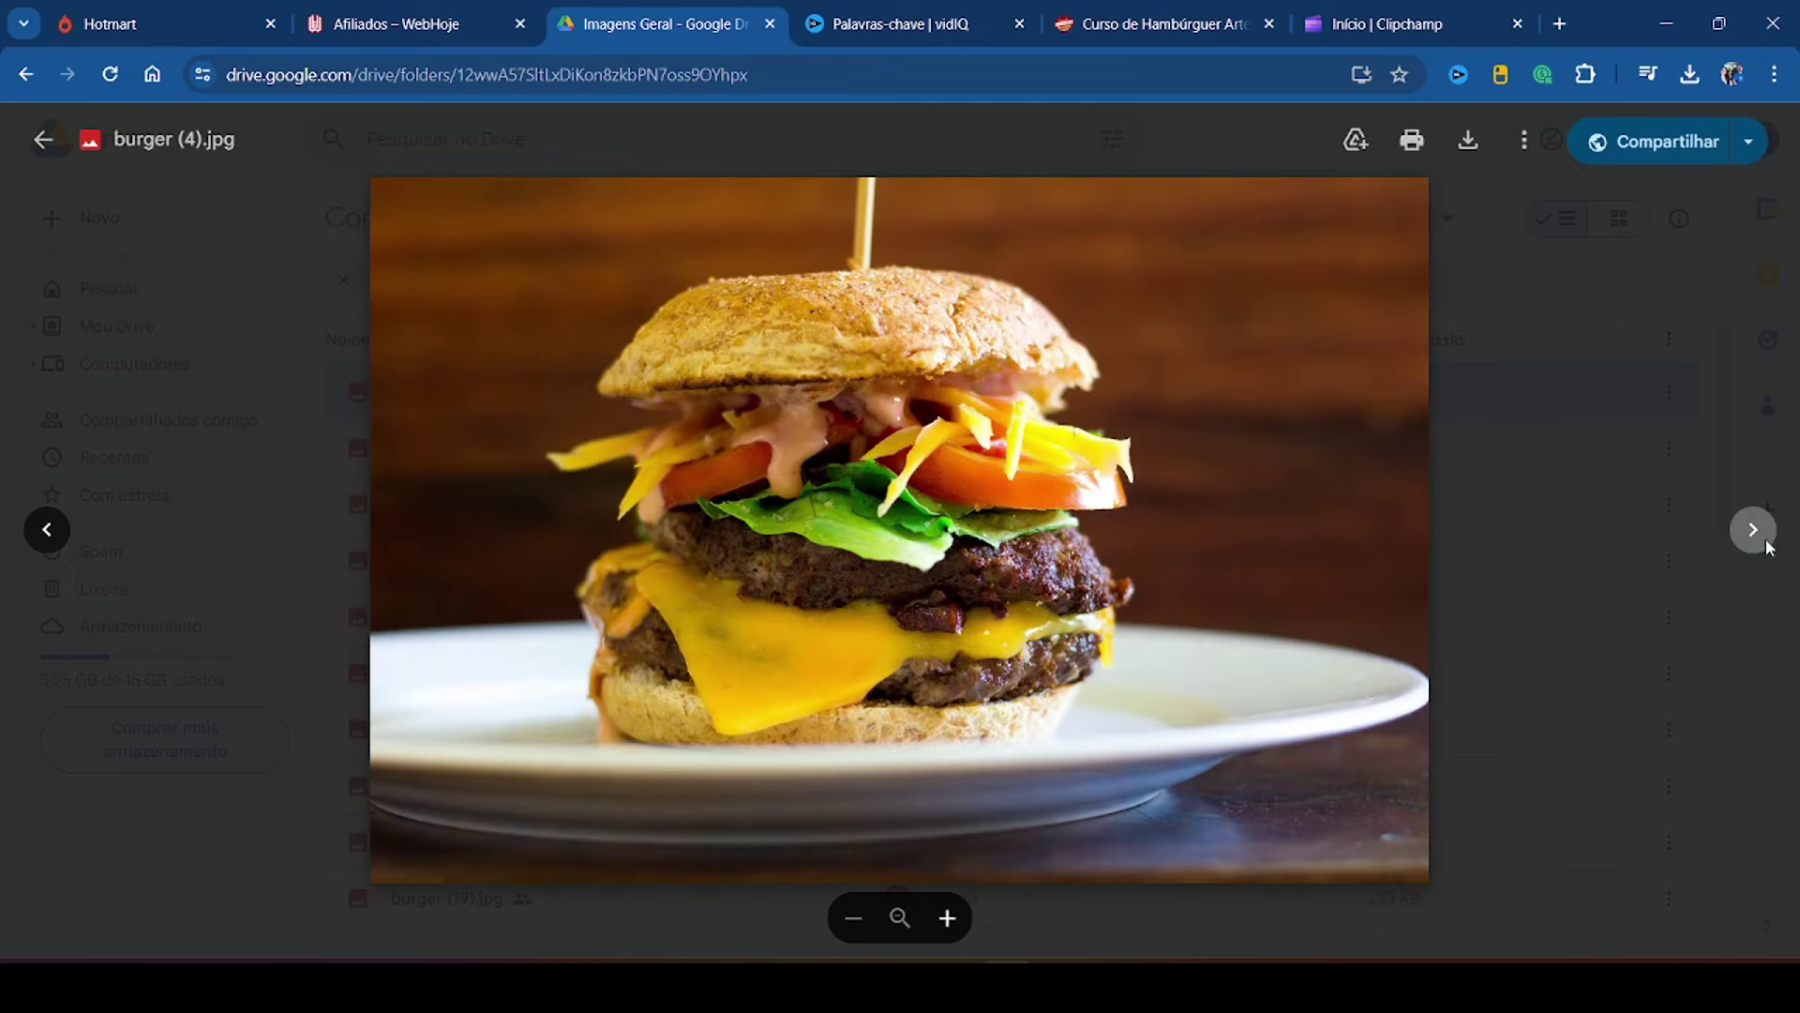
click(1469, 143)
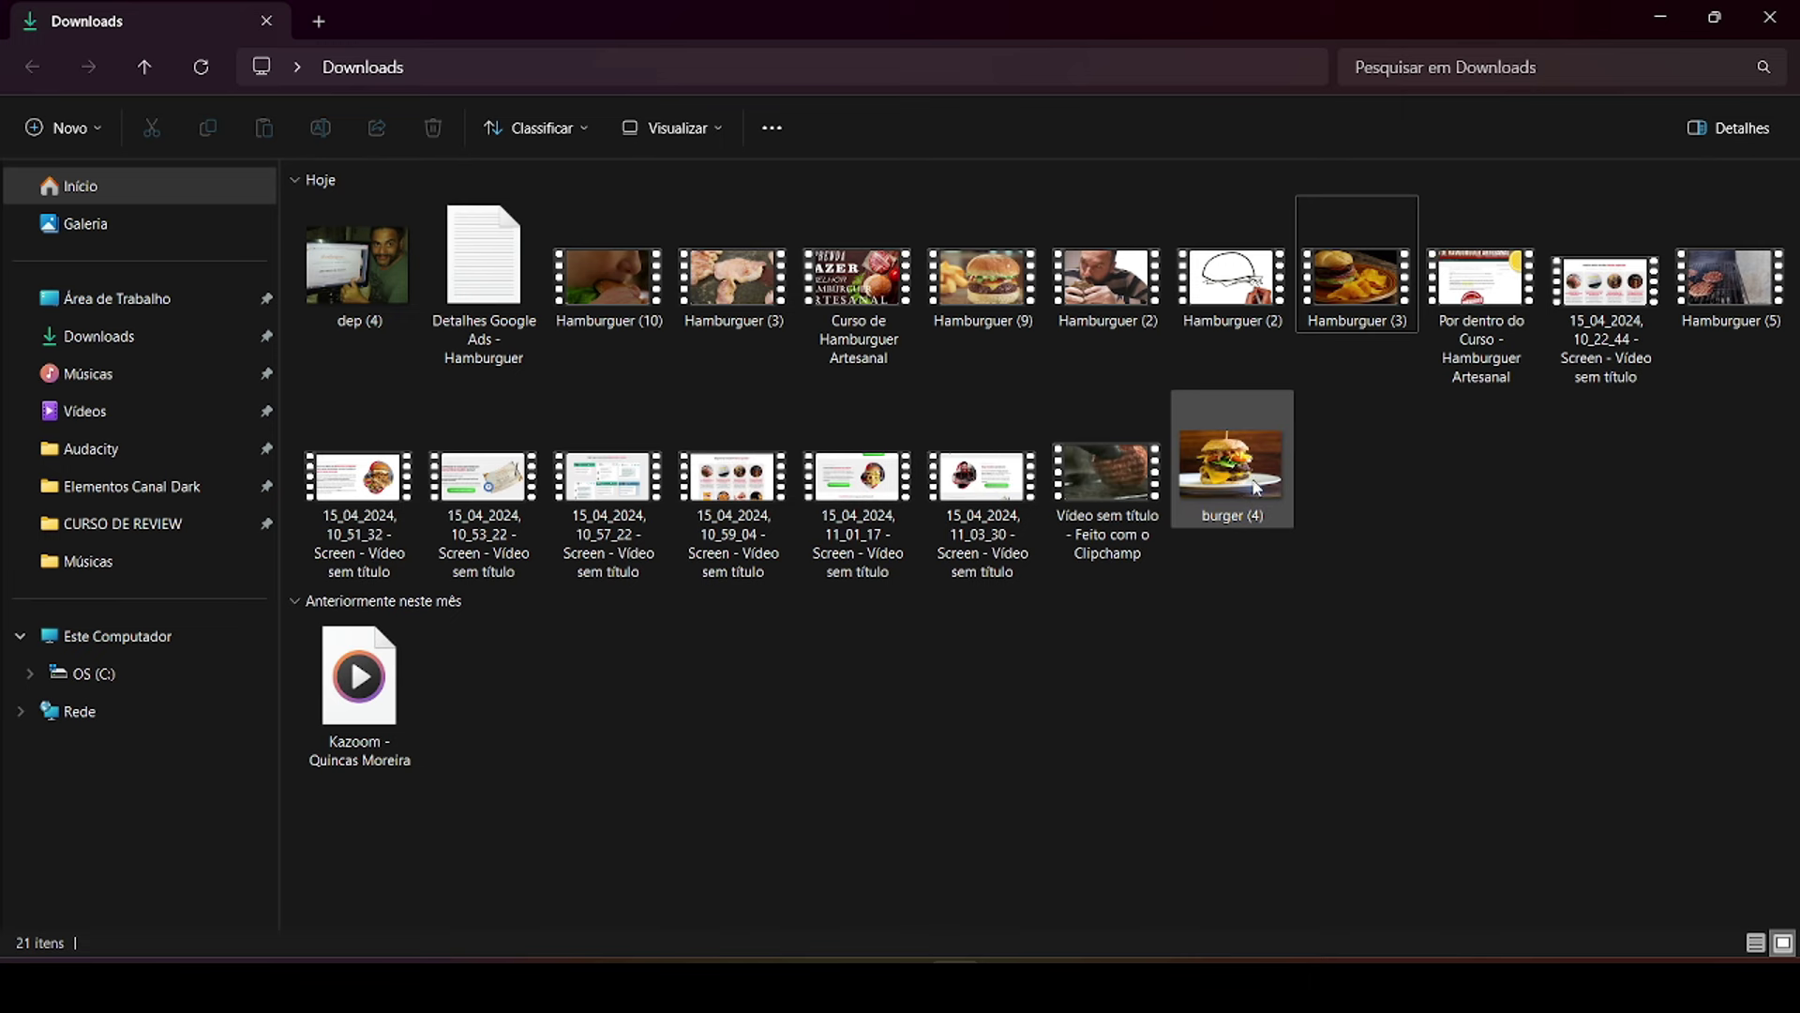
Step: Bring the downloaded burger (4) image from the Downloads folder into the Canva thumbnail and set it as the page background
drag(1258, 487, 1129, 510)
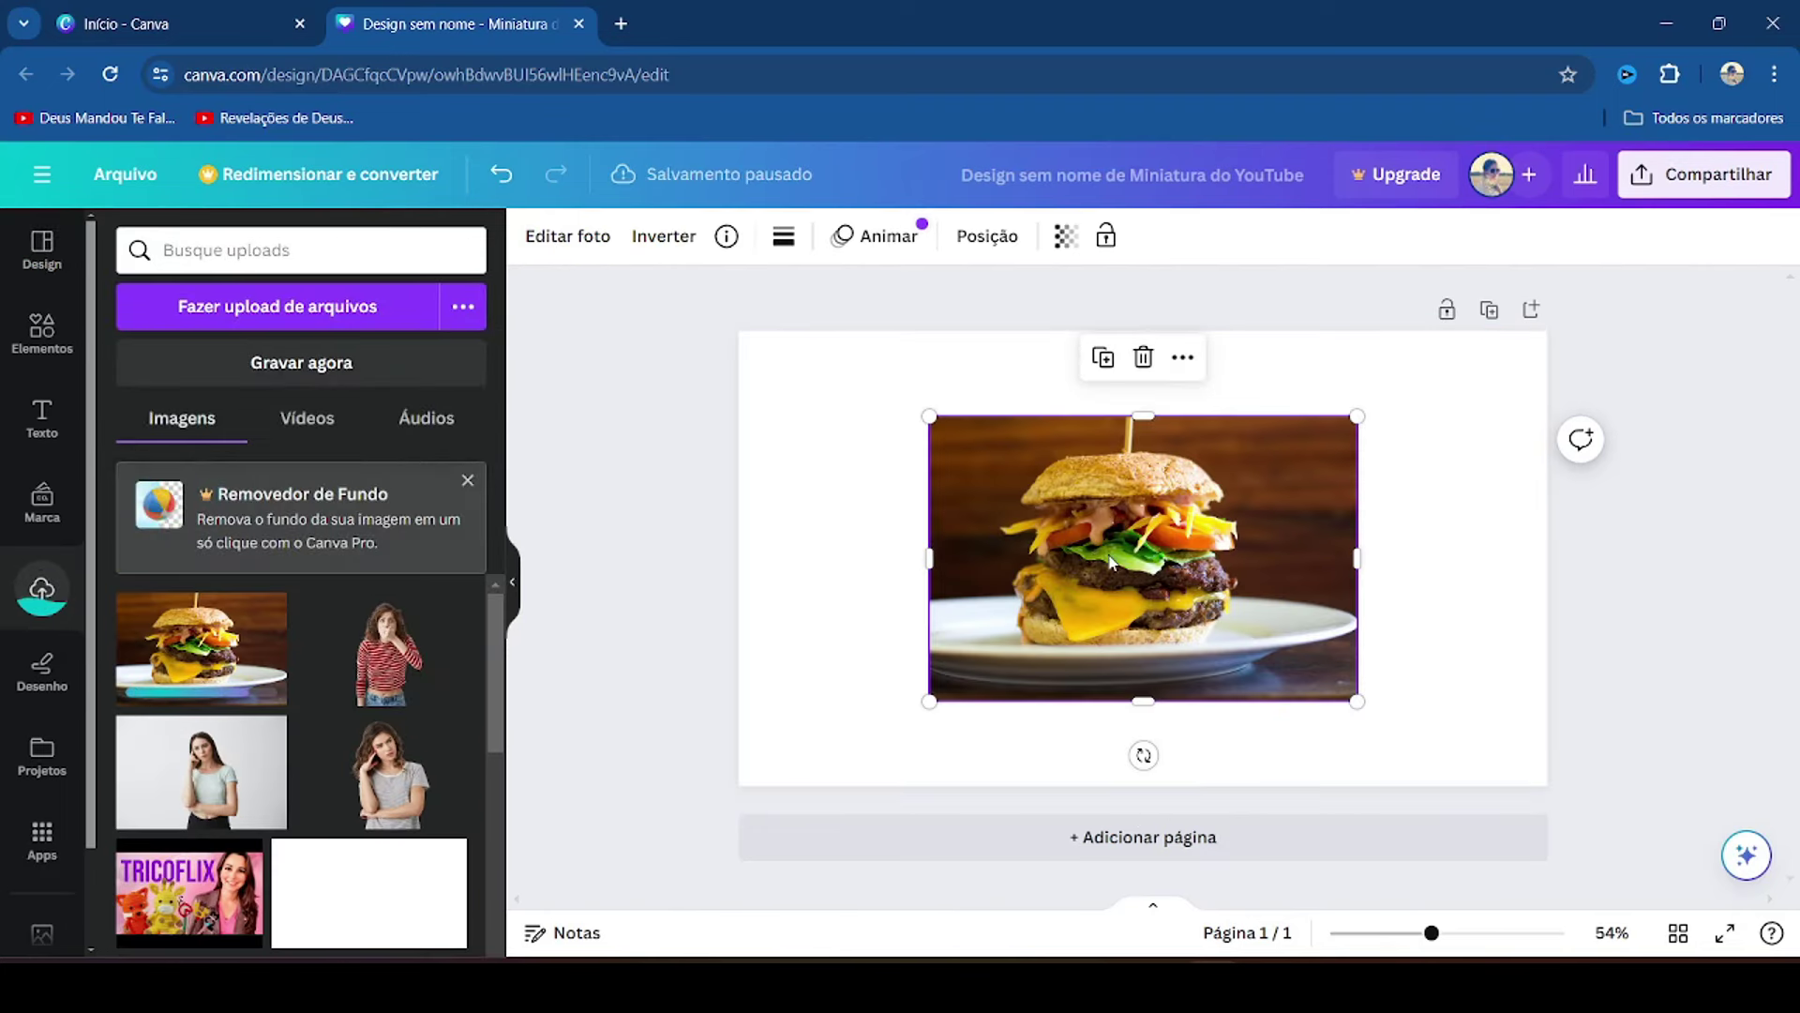
right_click(1107, 560)
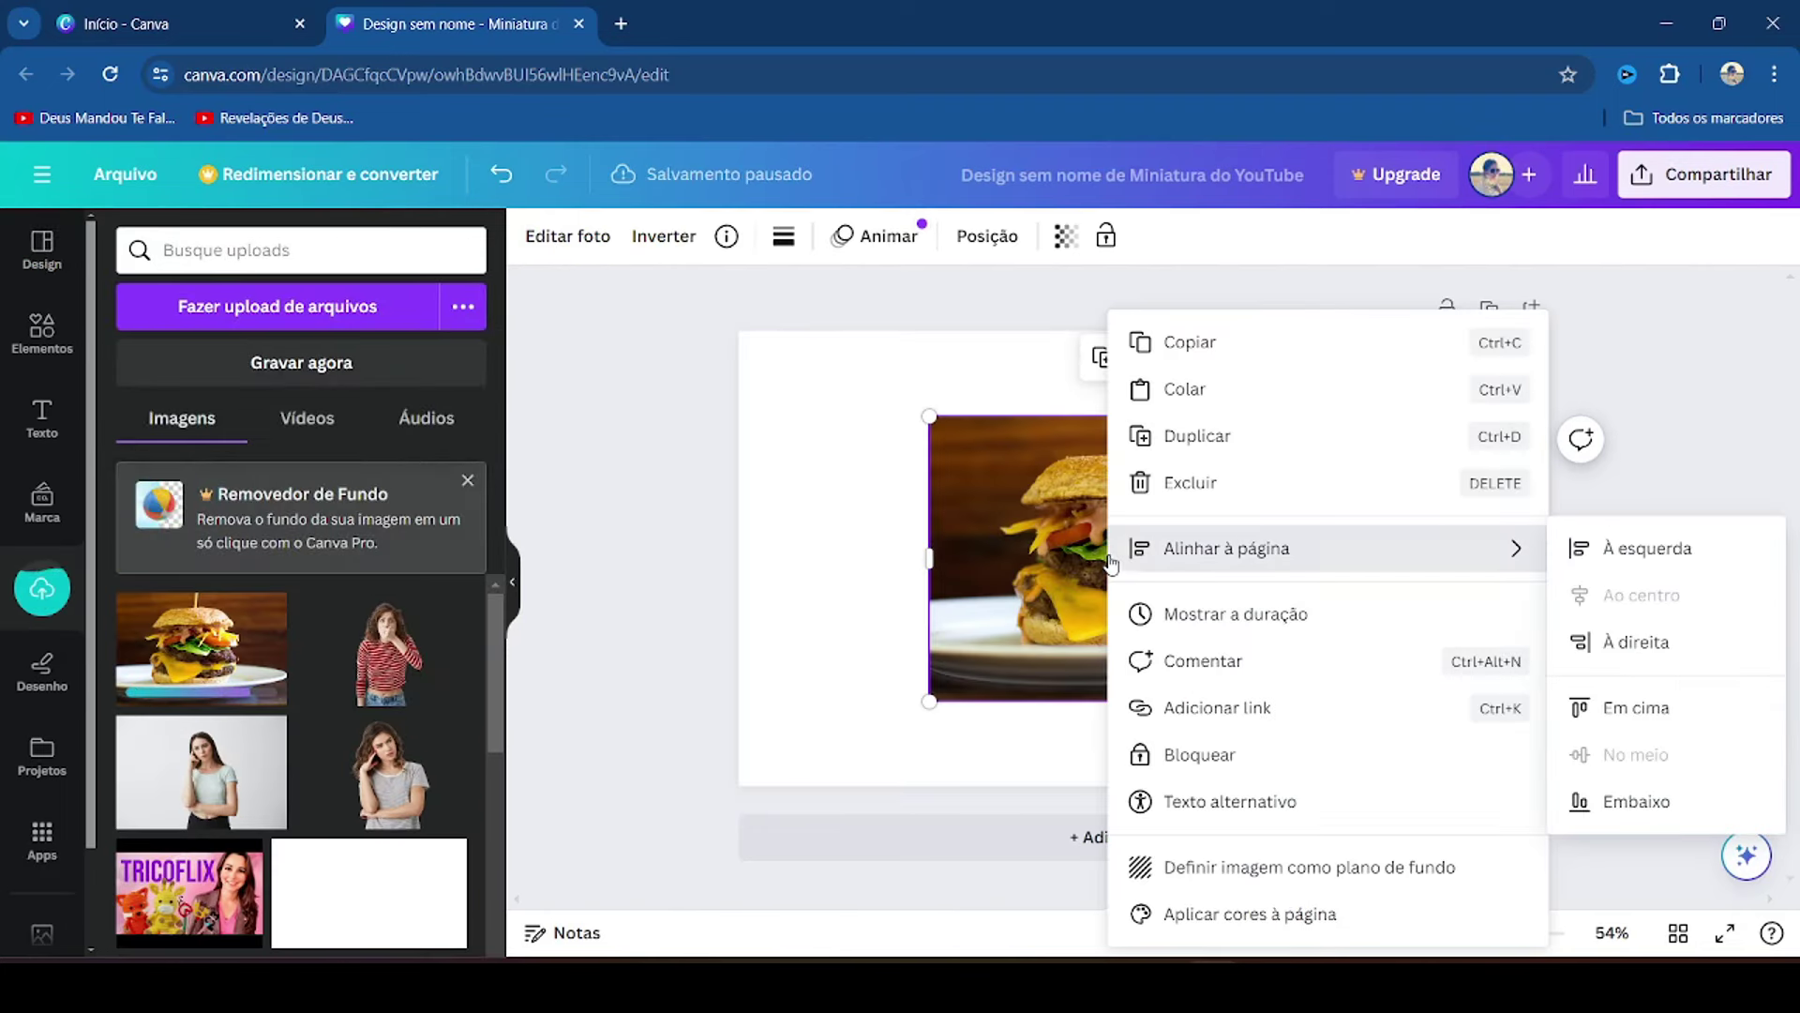
click(1323, 870)
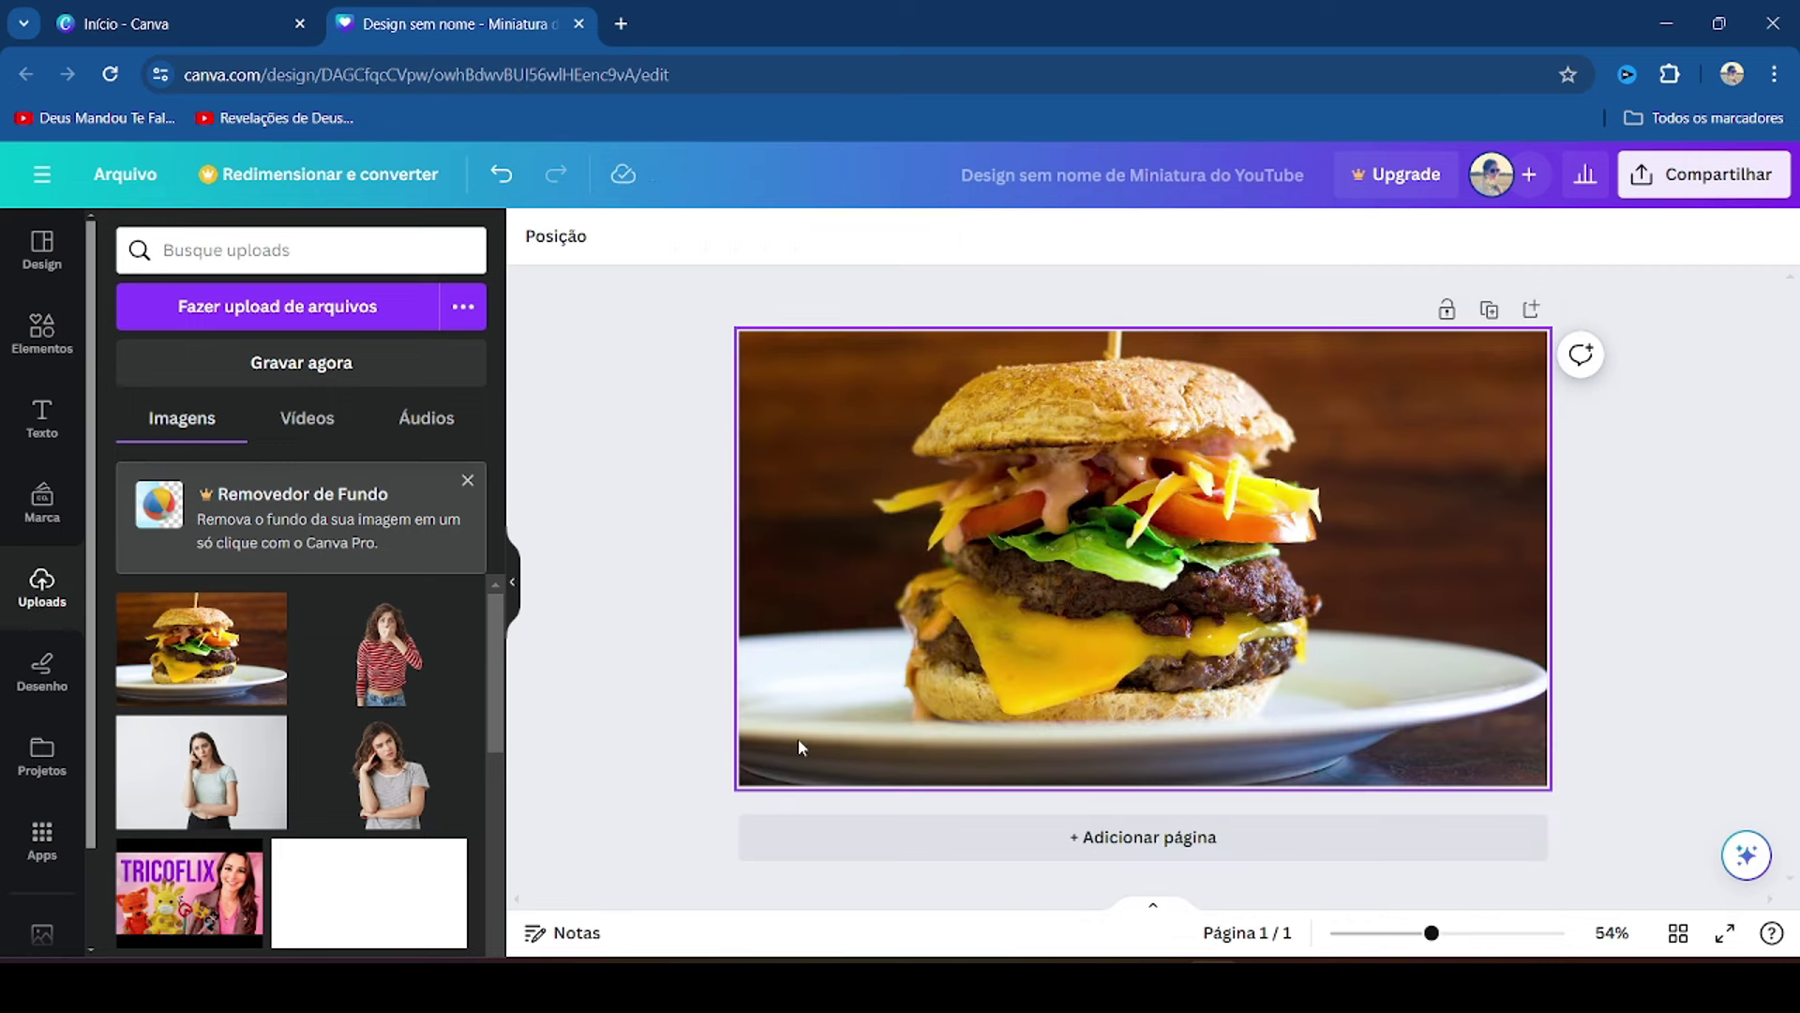
Step: Shift the background photo down within its crop so more space shows above the burger
double_click(1255, 630)
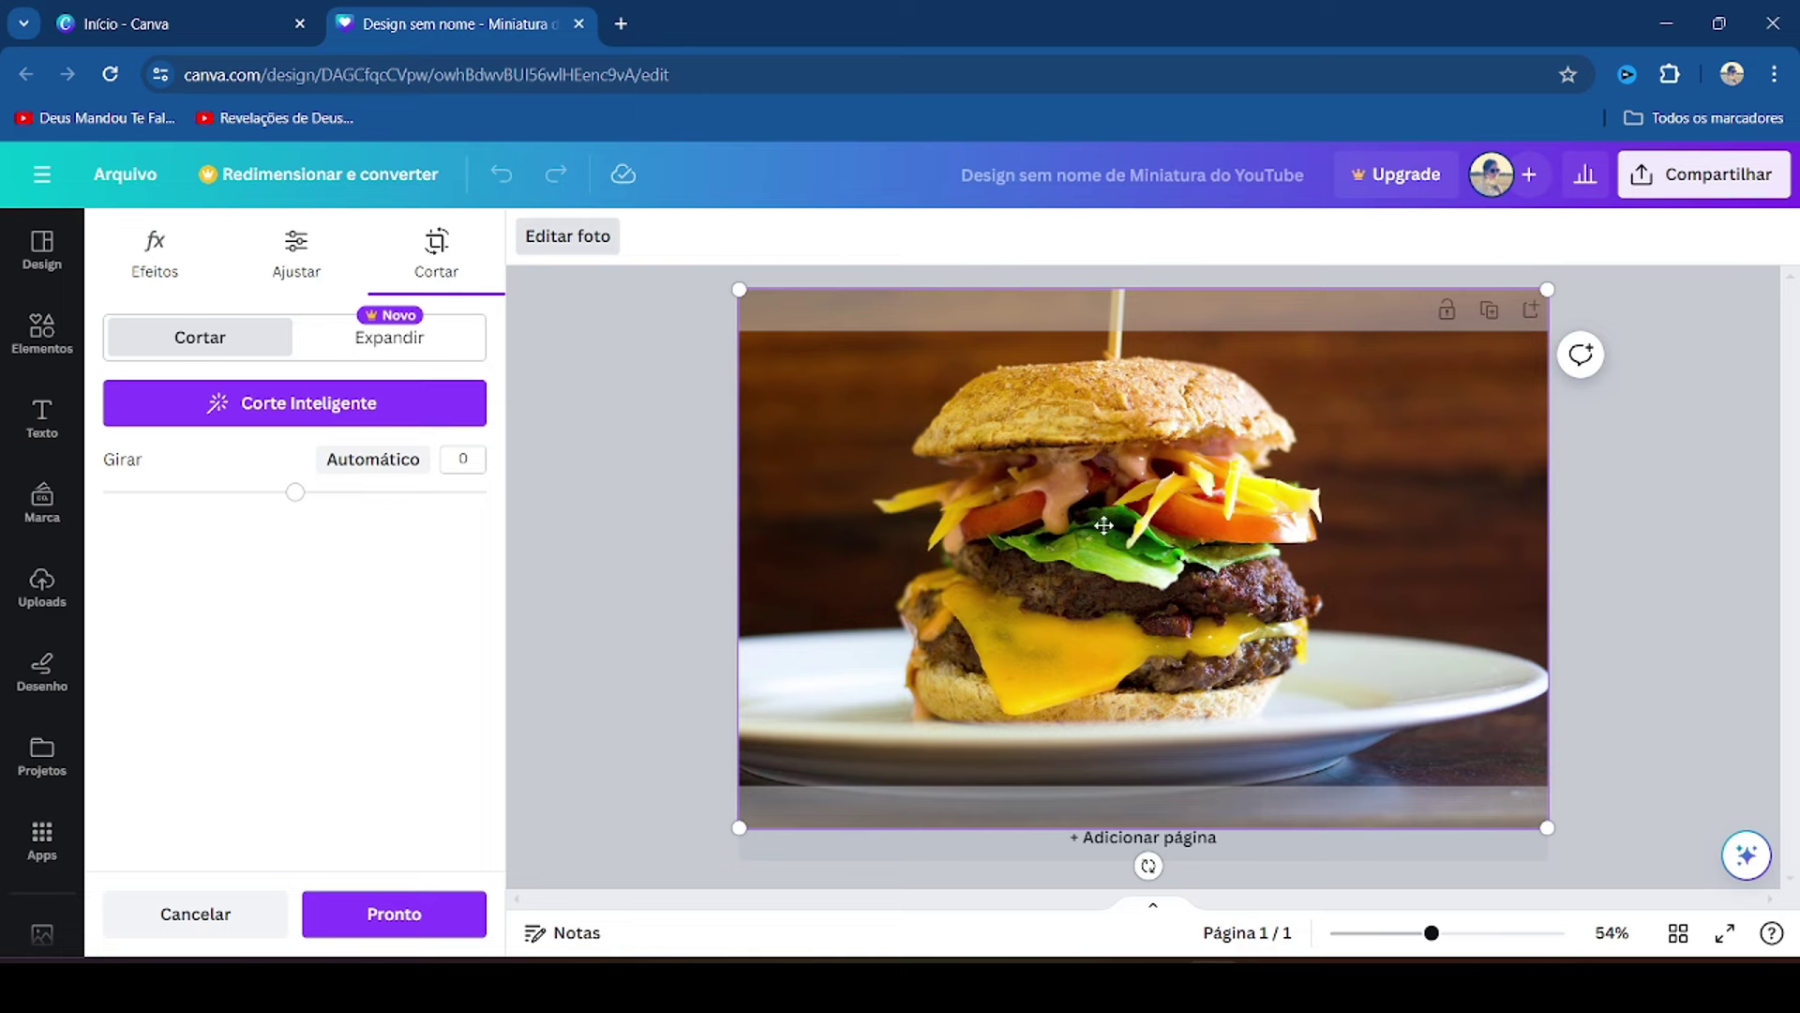
drag(1104, 525, 1100, 591)
click(1716, 560)
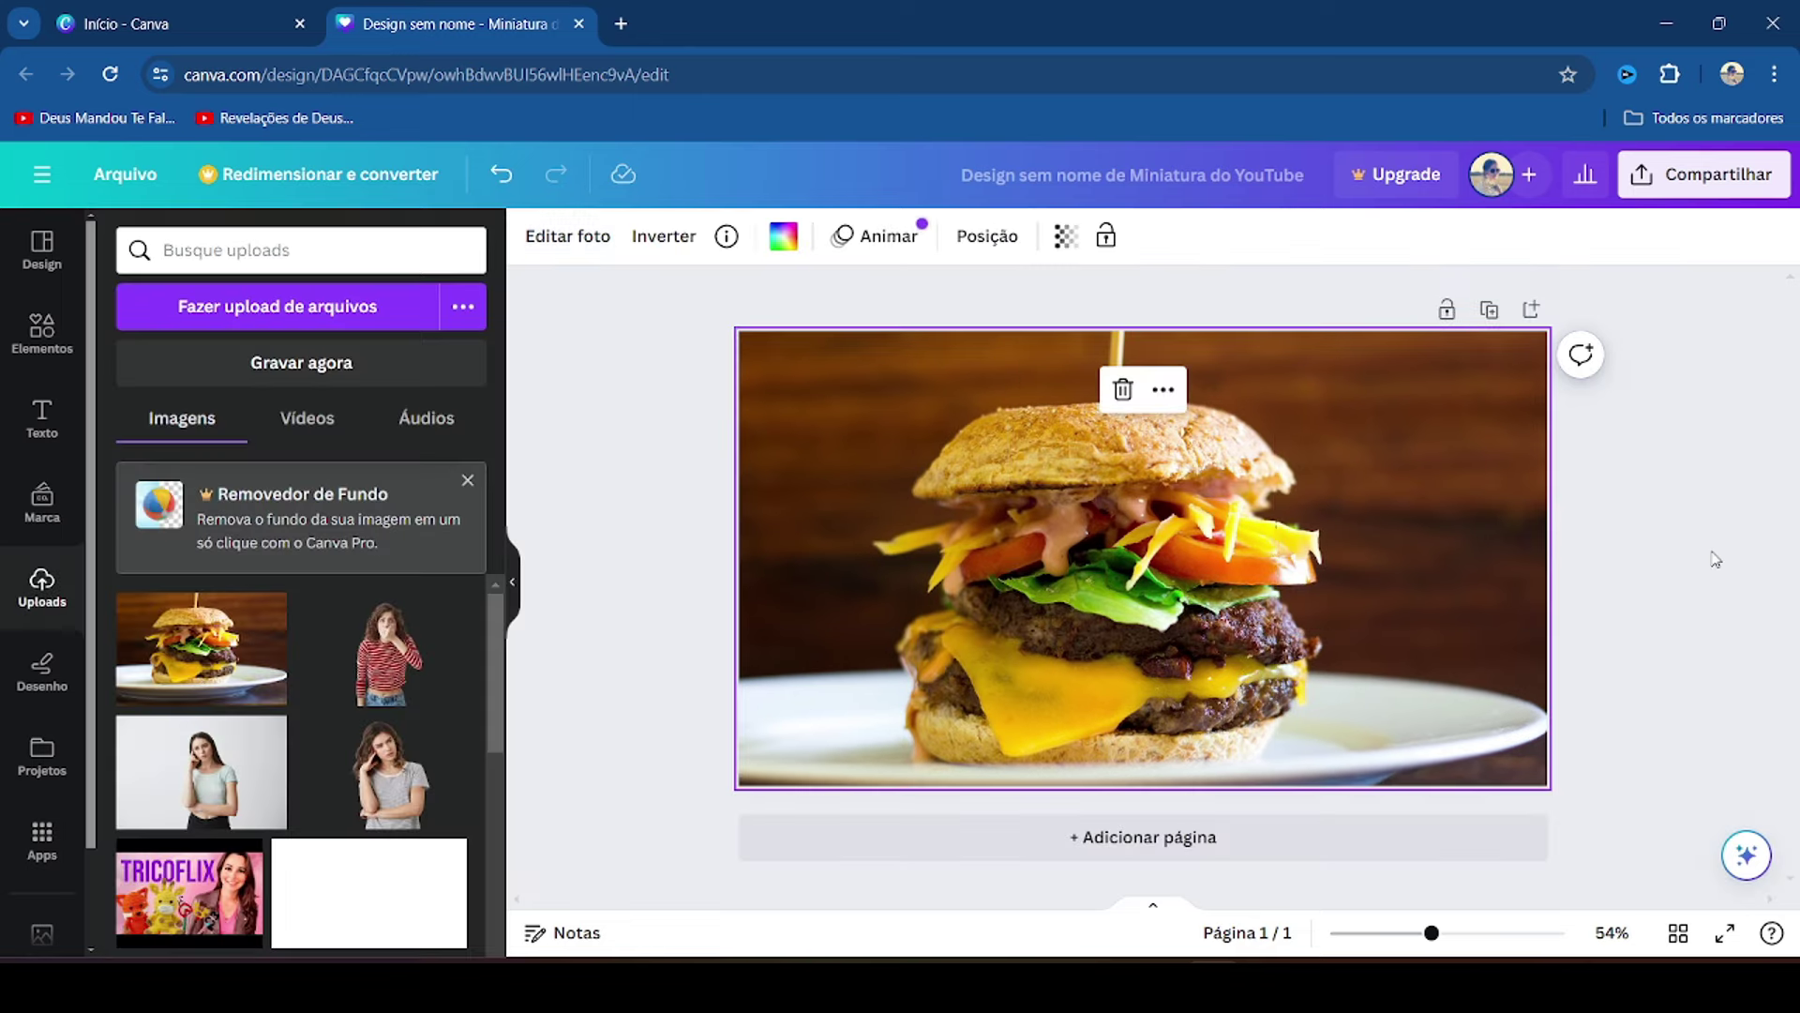
Step: Add a title text box and move it to the upper-left corner of the thumbnail
click(41, 417)
click(294, 503)
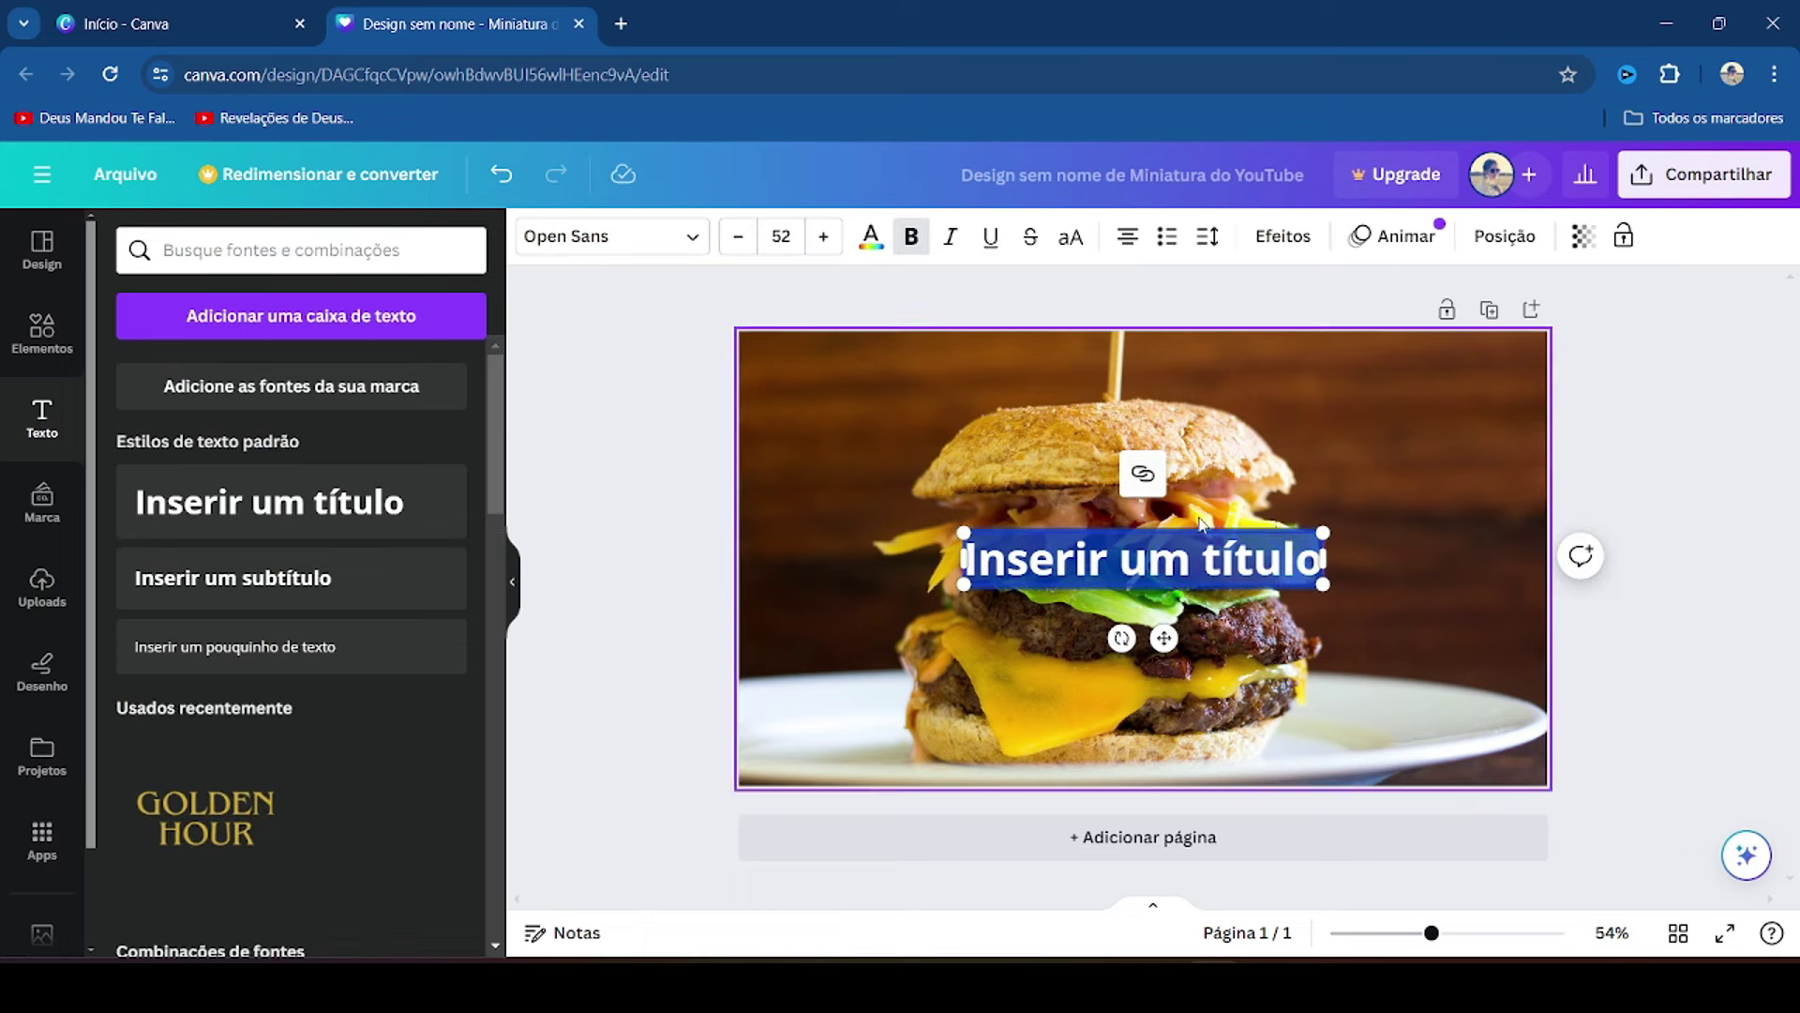
click(1201, 522)
drag(1098, 562, 827, 331)
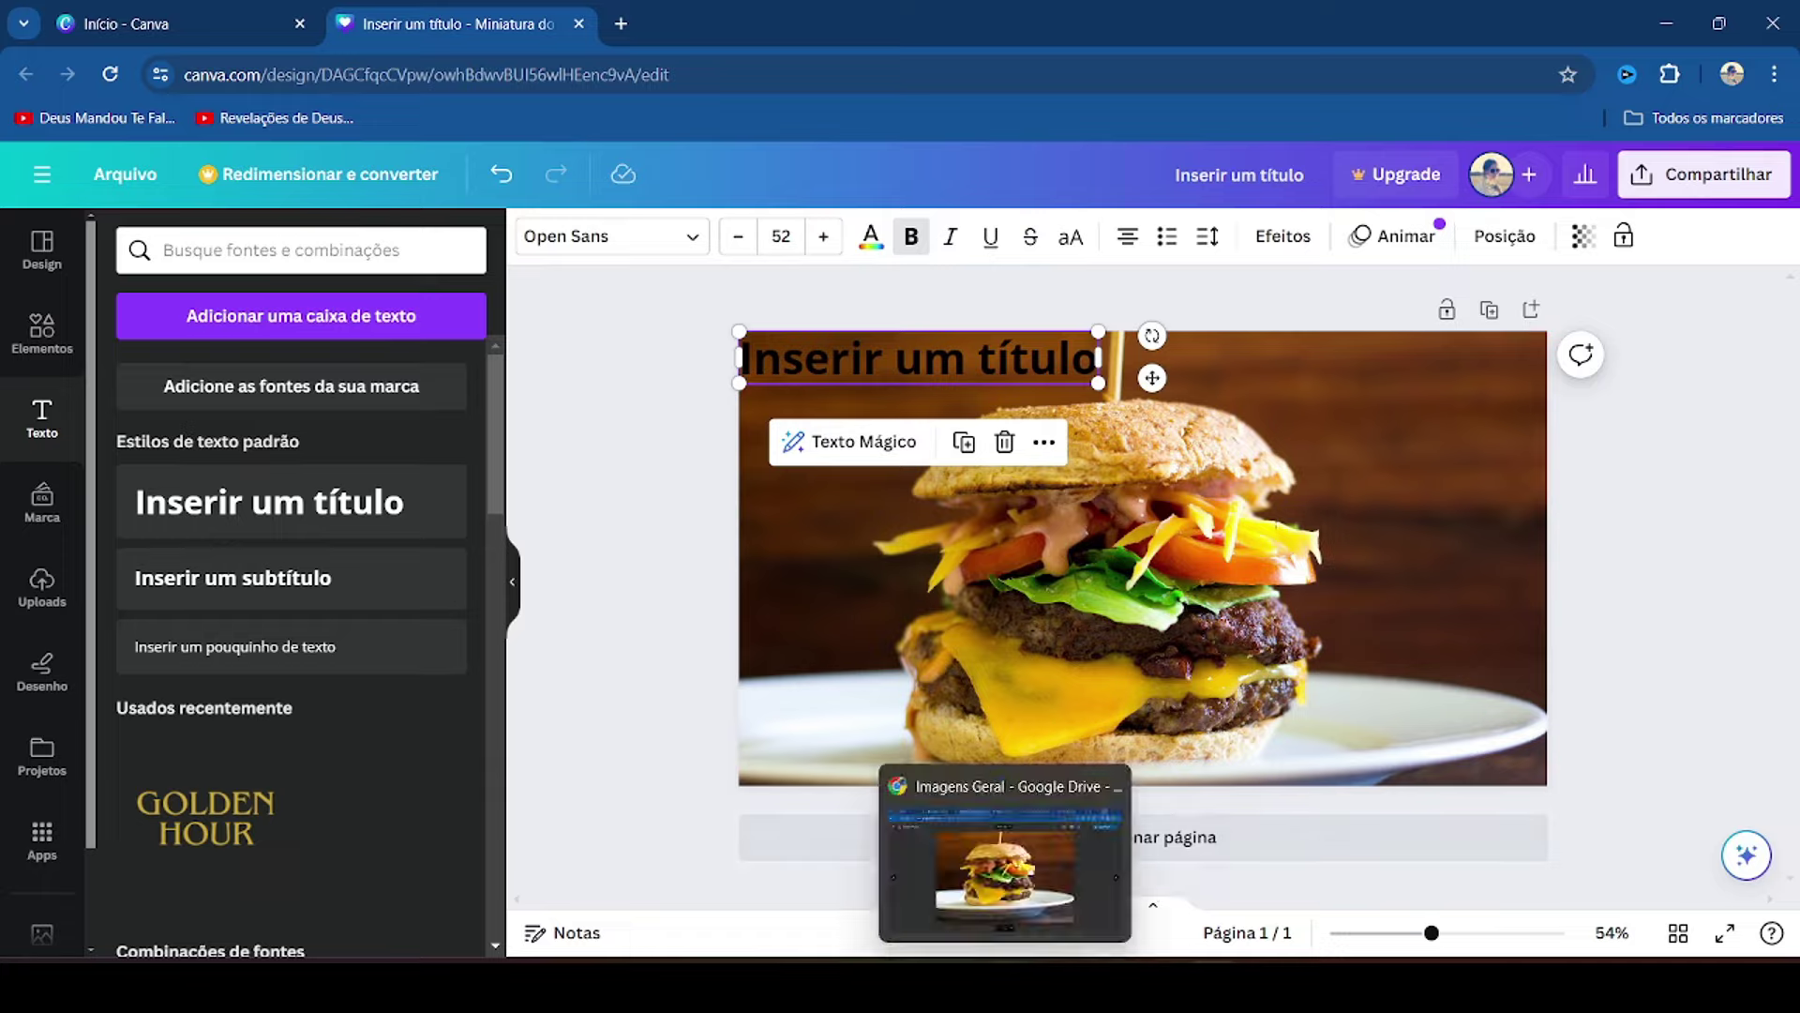
Step: Switch to the Hotmart product page and copy the course title "Curso de Hambúrguer Artesanal"
click(1008, 844)
click(171, 15)
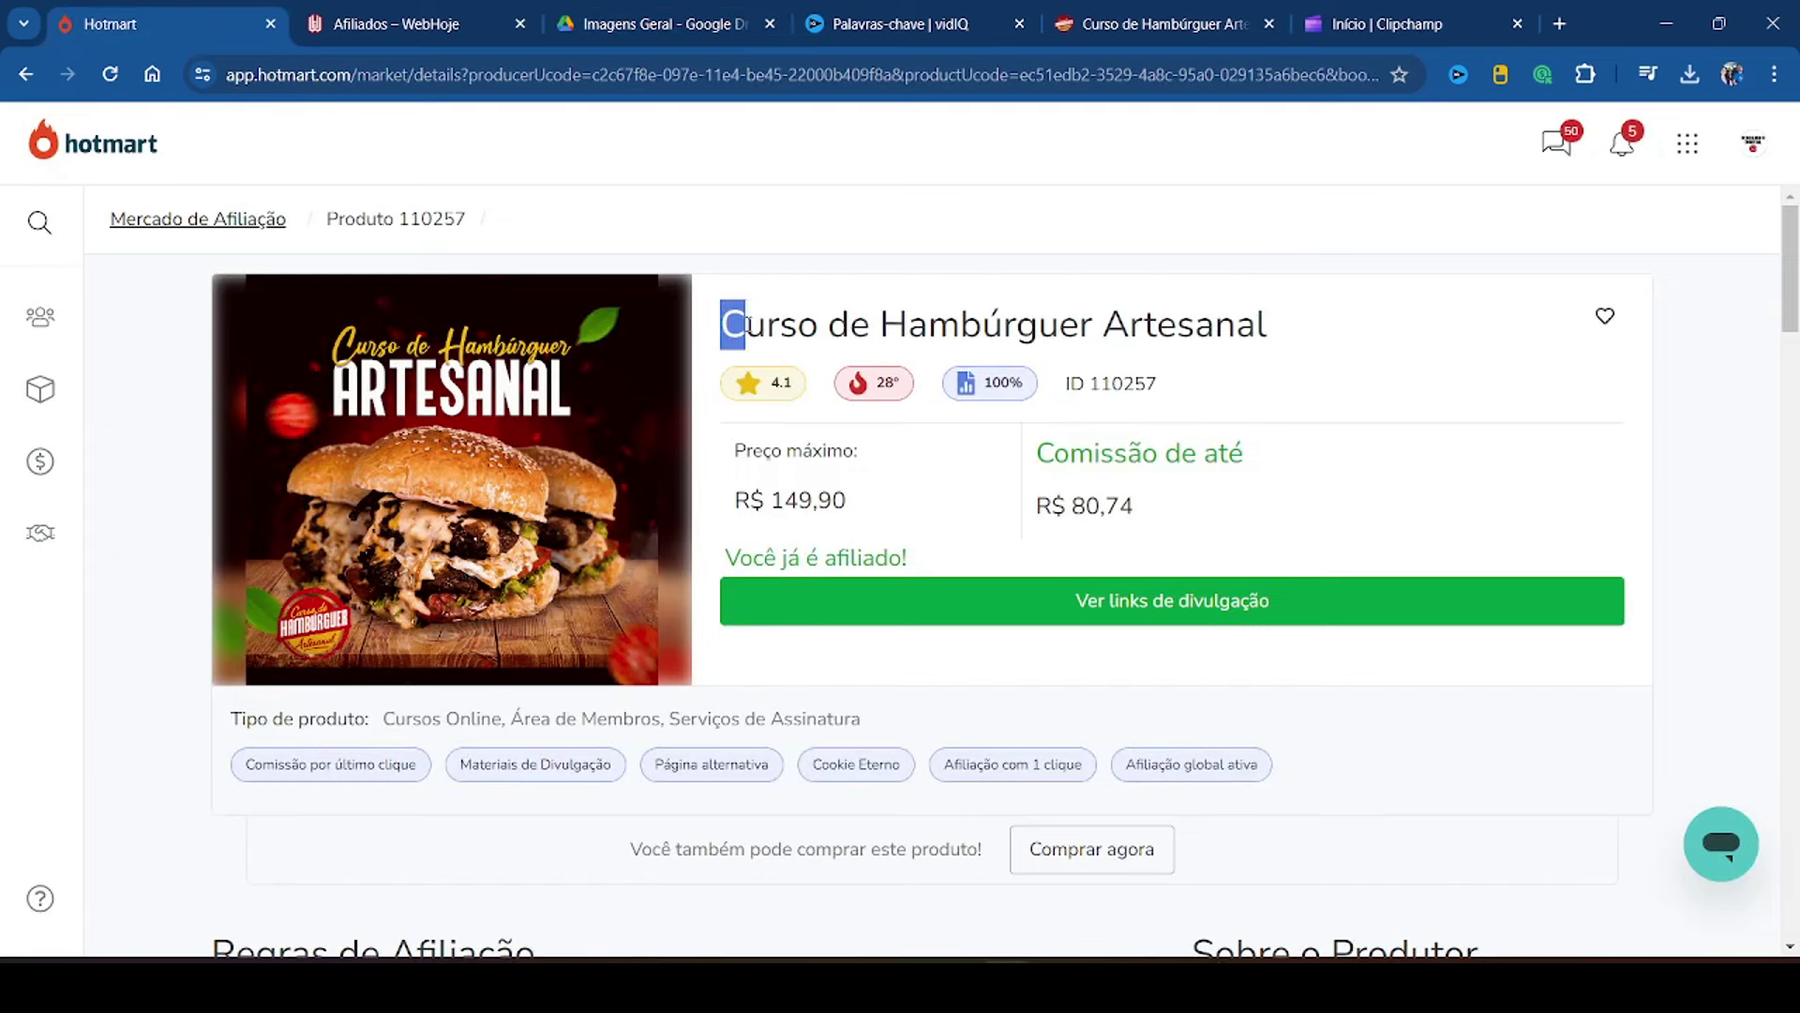
drag(747, 326, 1322, 341)
right_click(1189, 321)
click(1270, 353)
Step: Back in Canva, replace the title text with "Curso de Hambúrguer Artesanal" and widen its box to fit on one line across the thumbnail
key(alt+Tab)
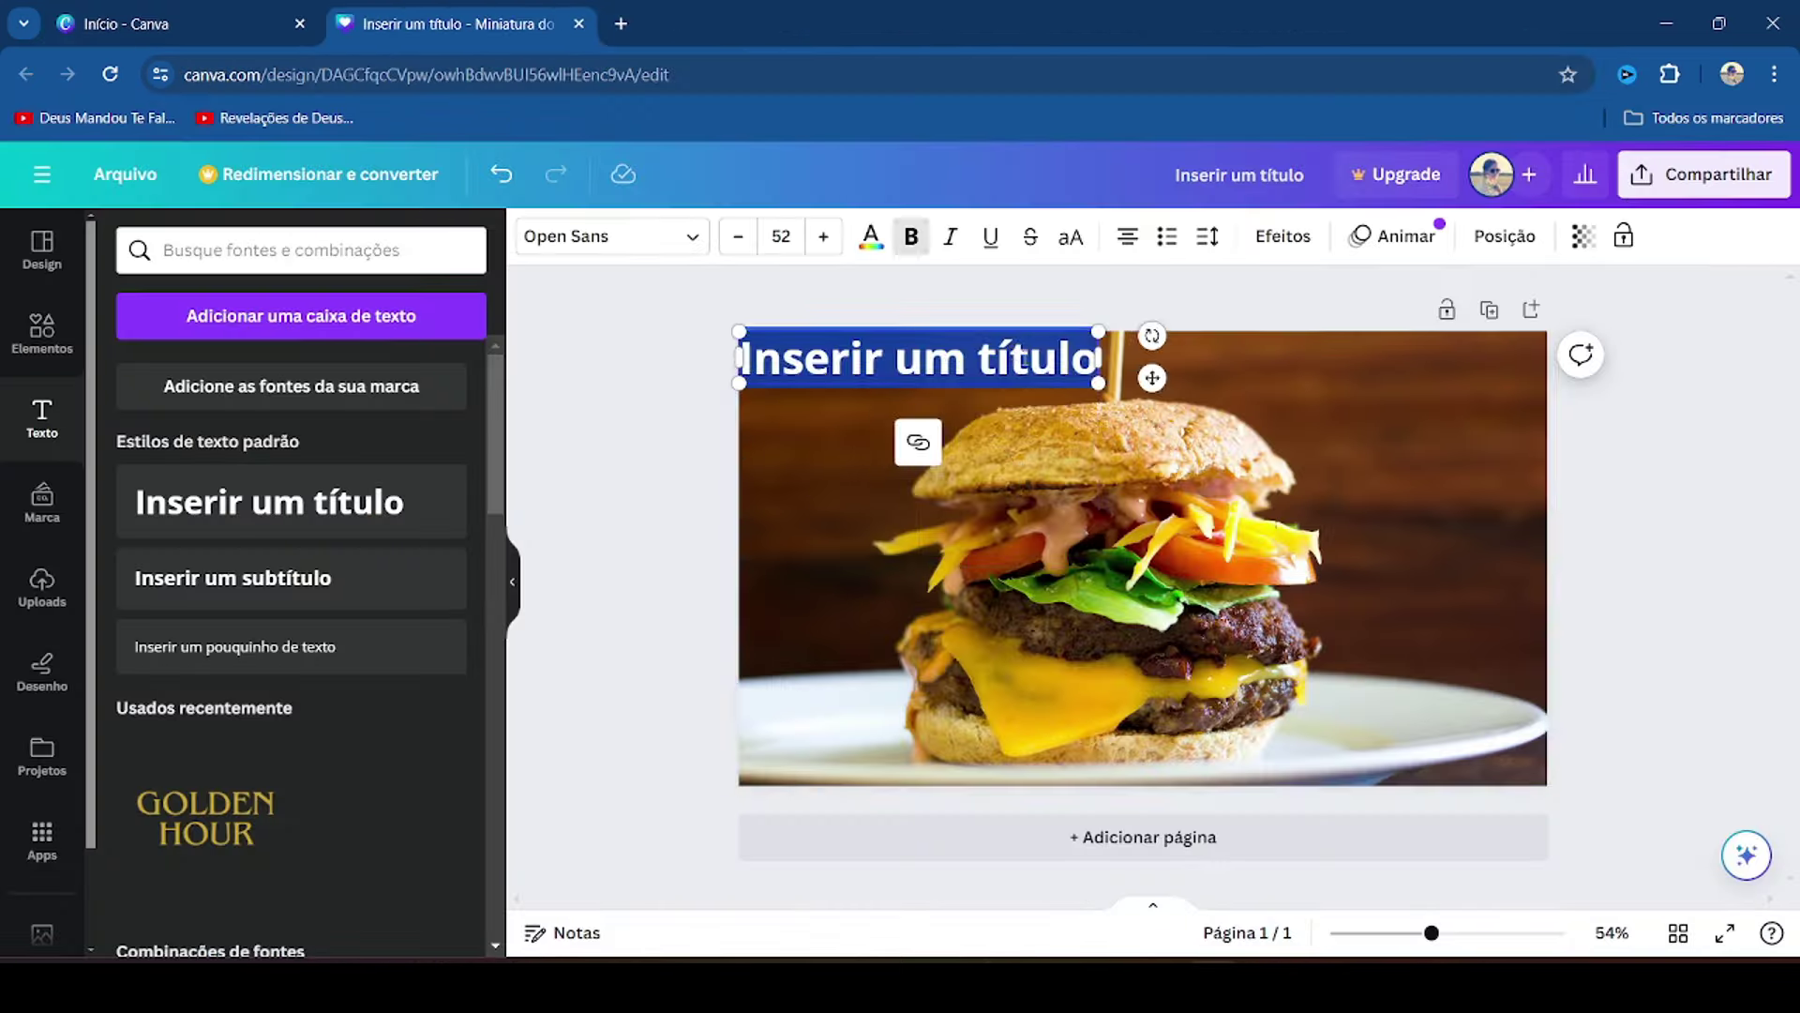
key(ctrl+v)
drag(1099, 412, 1535, 407)
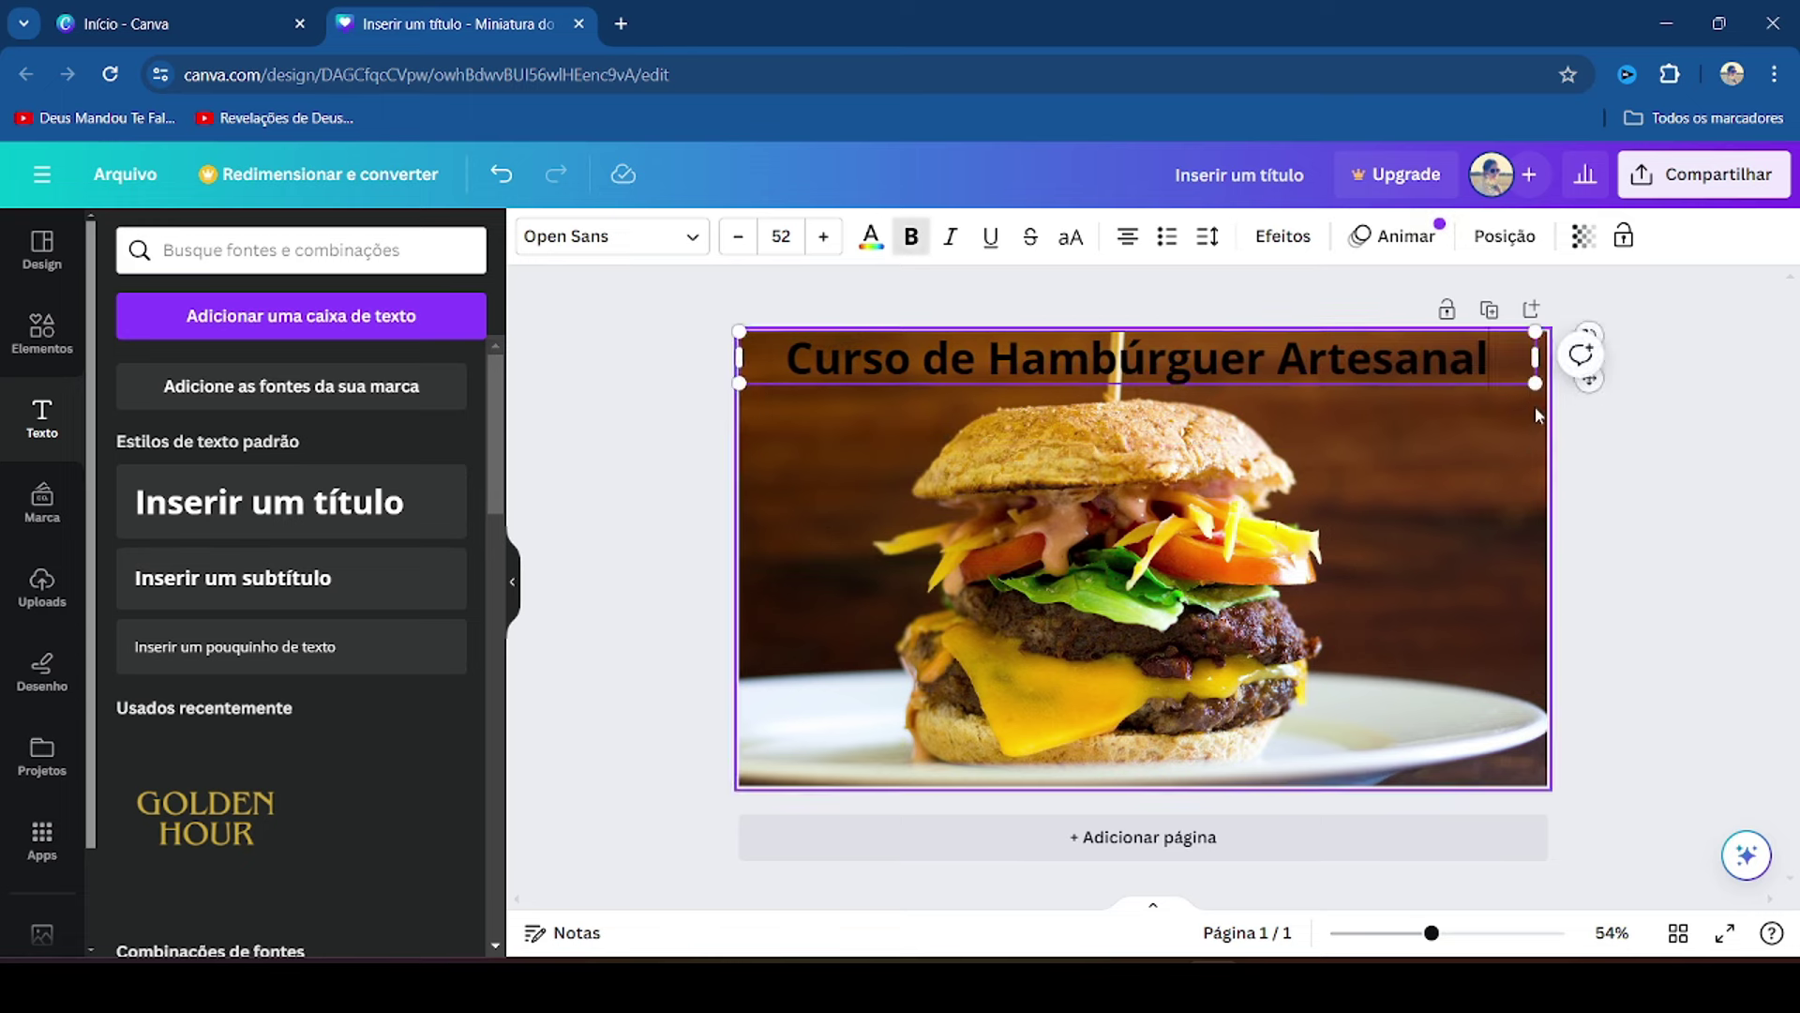
click(1388, 350)
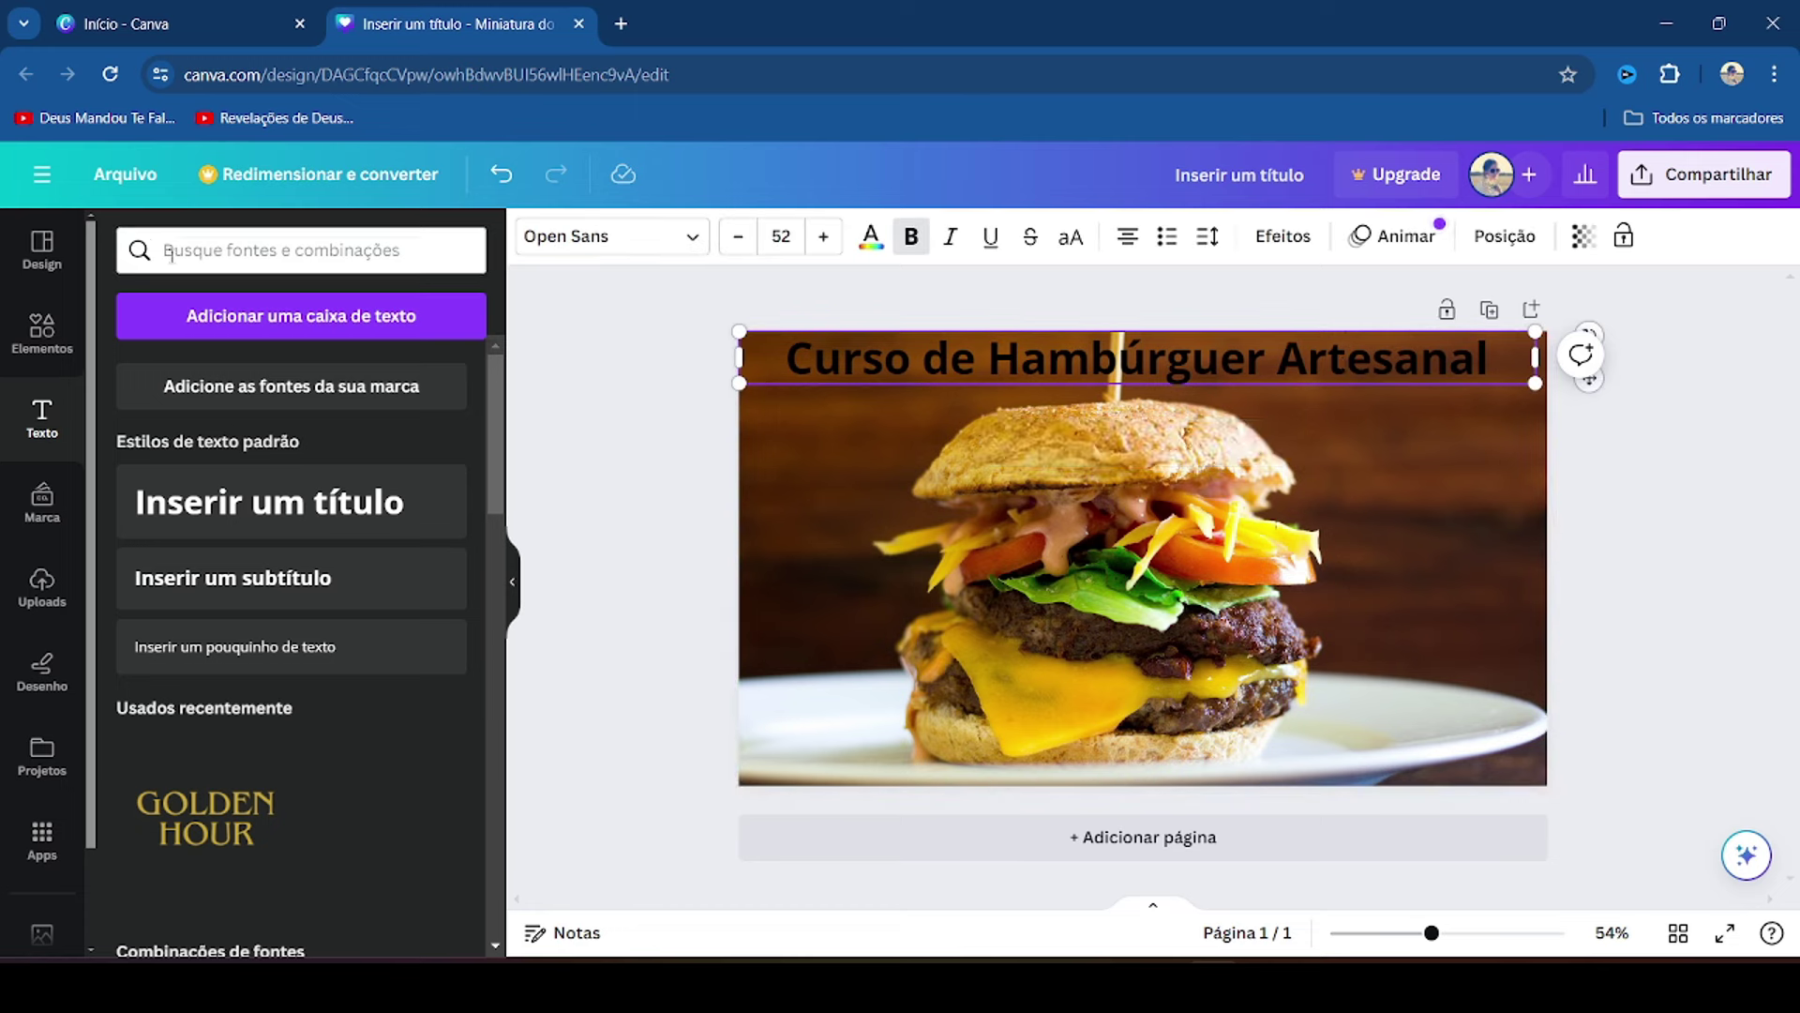
Step: Add a square shape from the basic shapes to the thumbnail
click(31, 342)
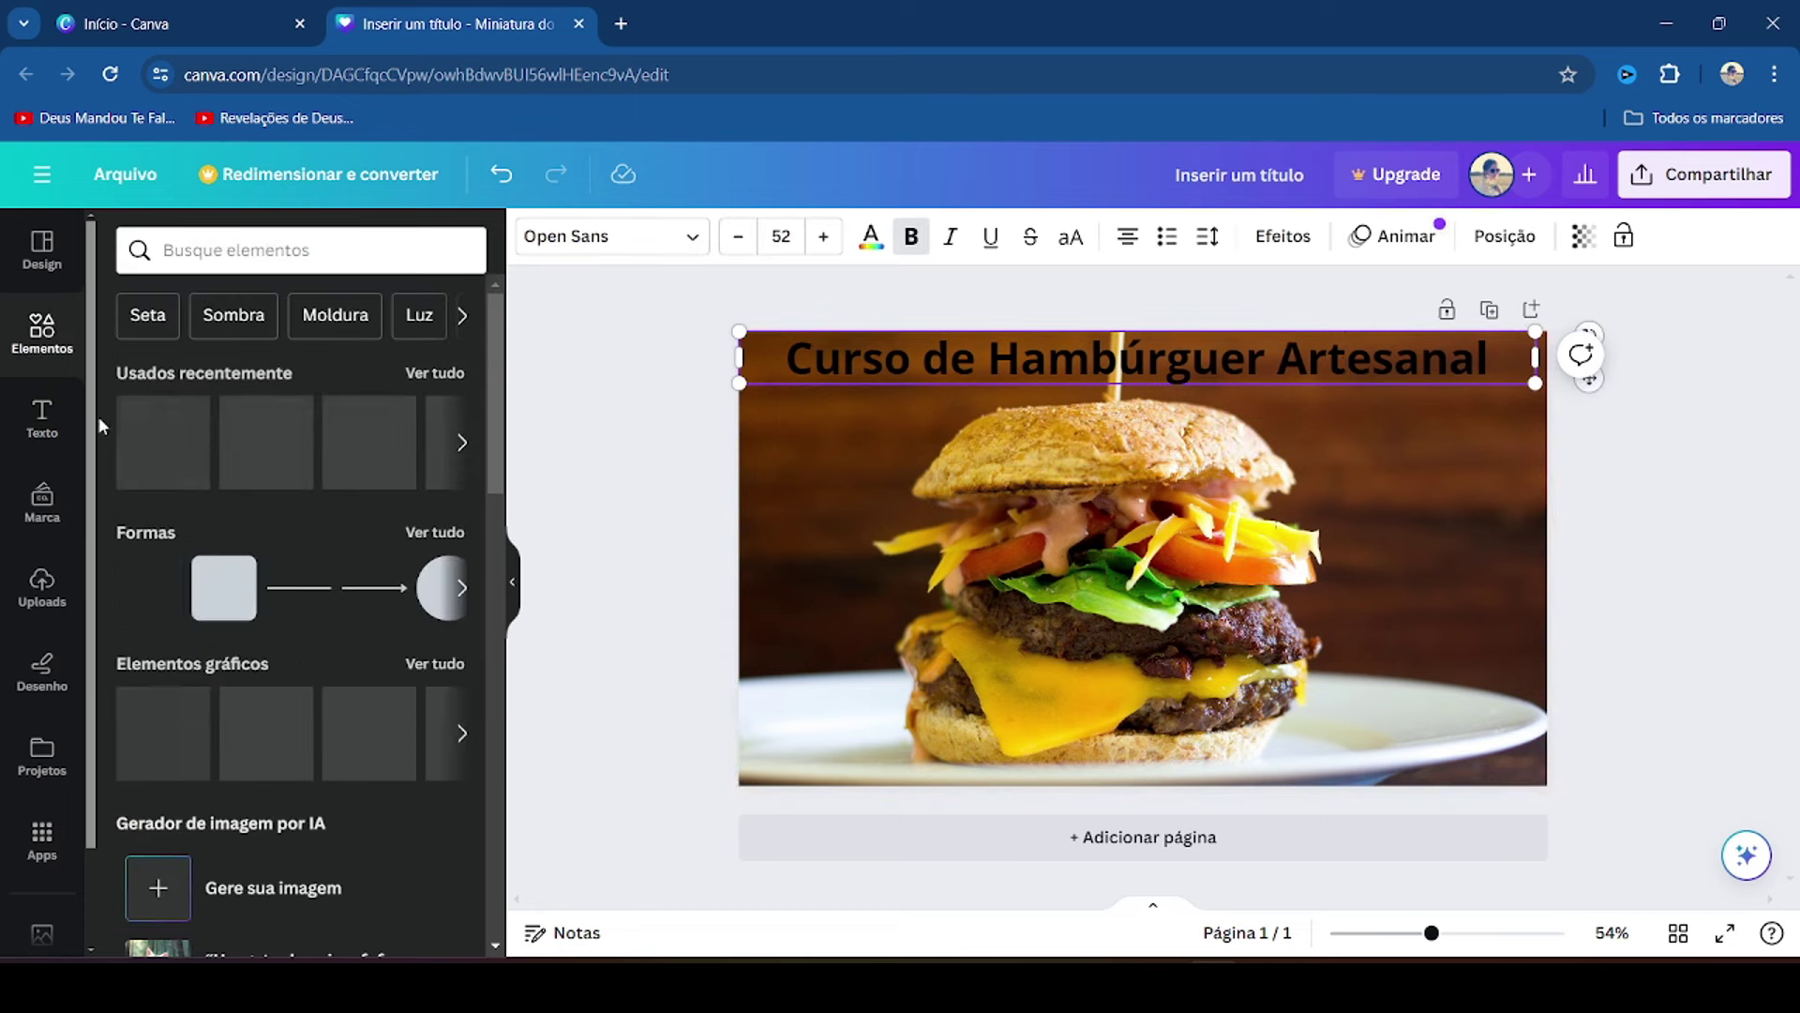
click(156, 608)
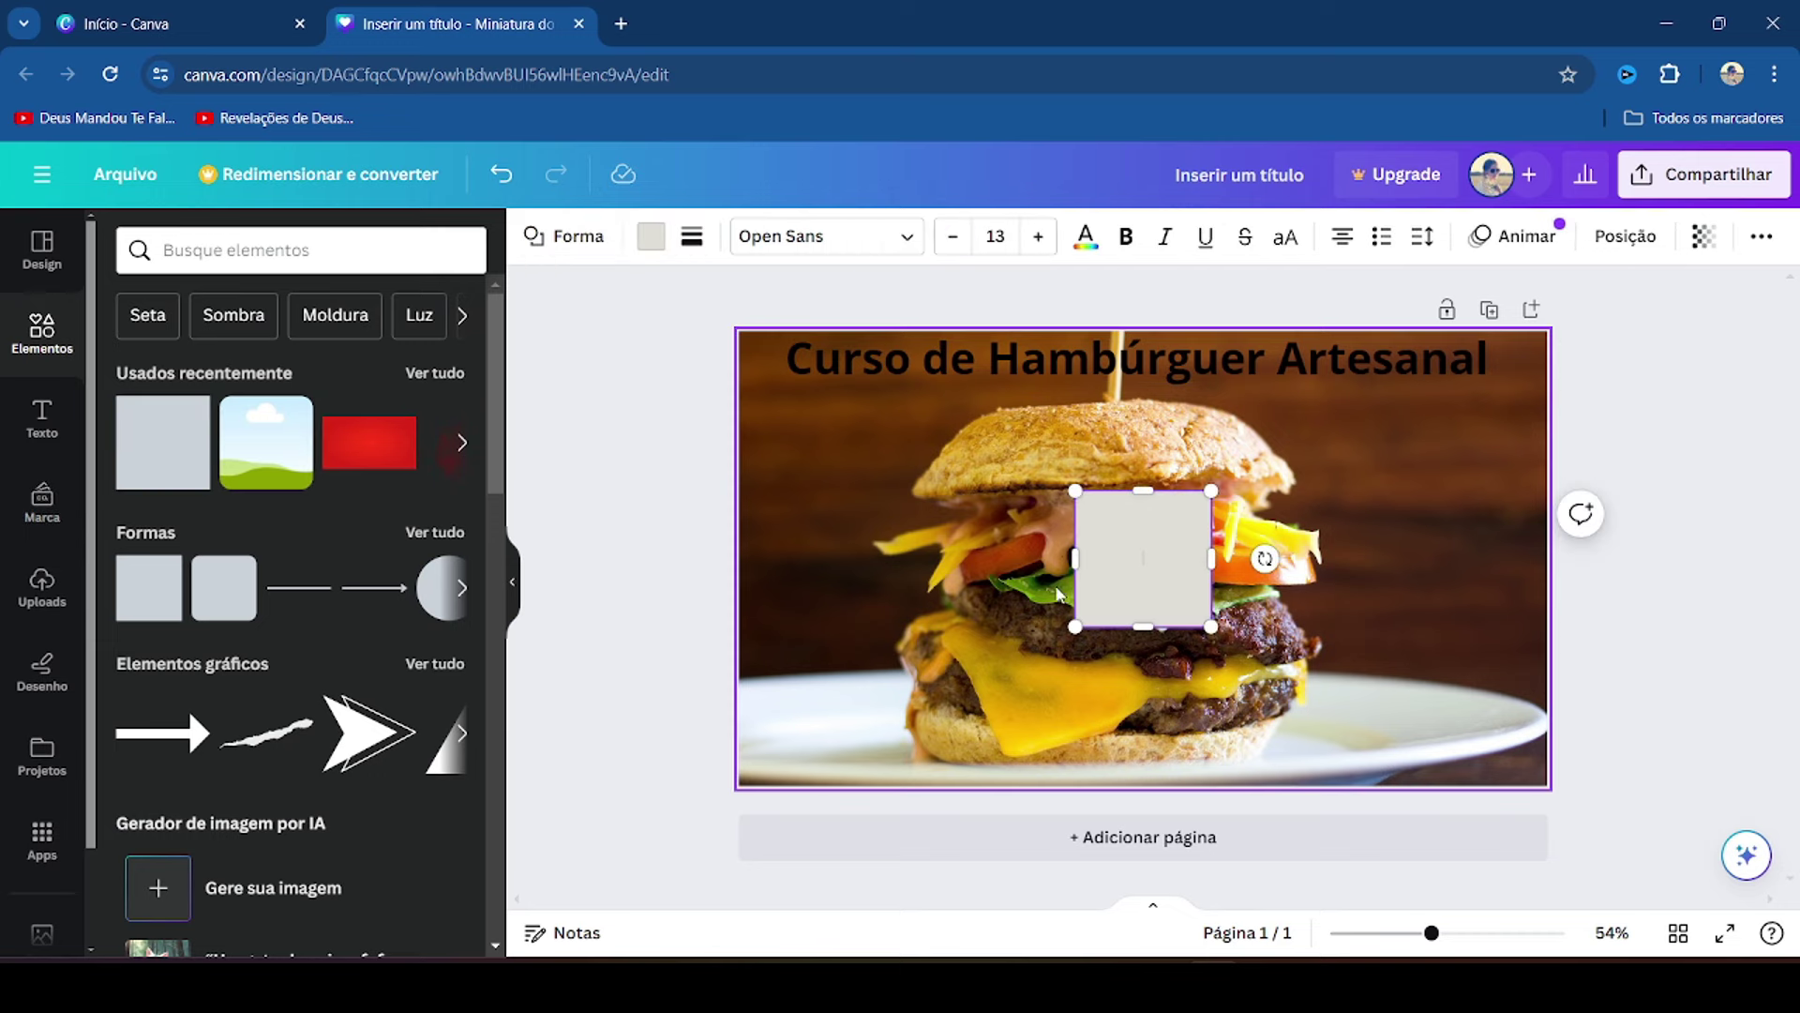